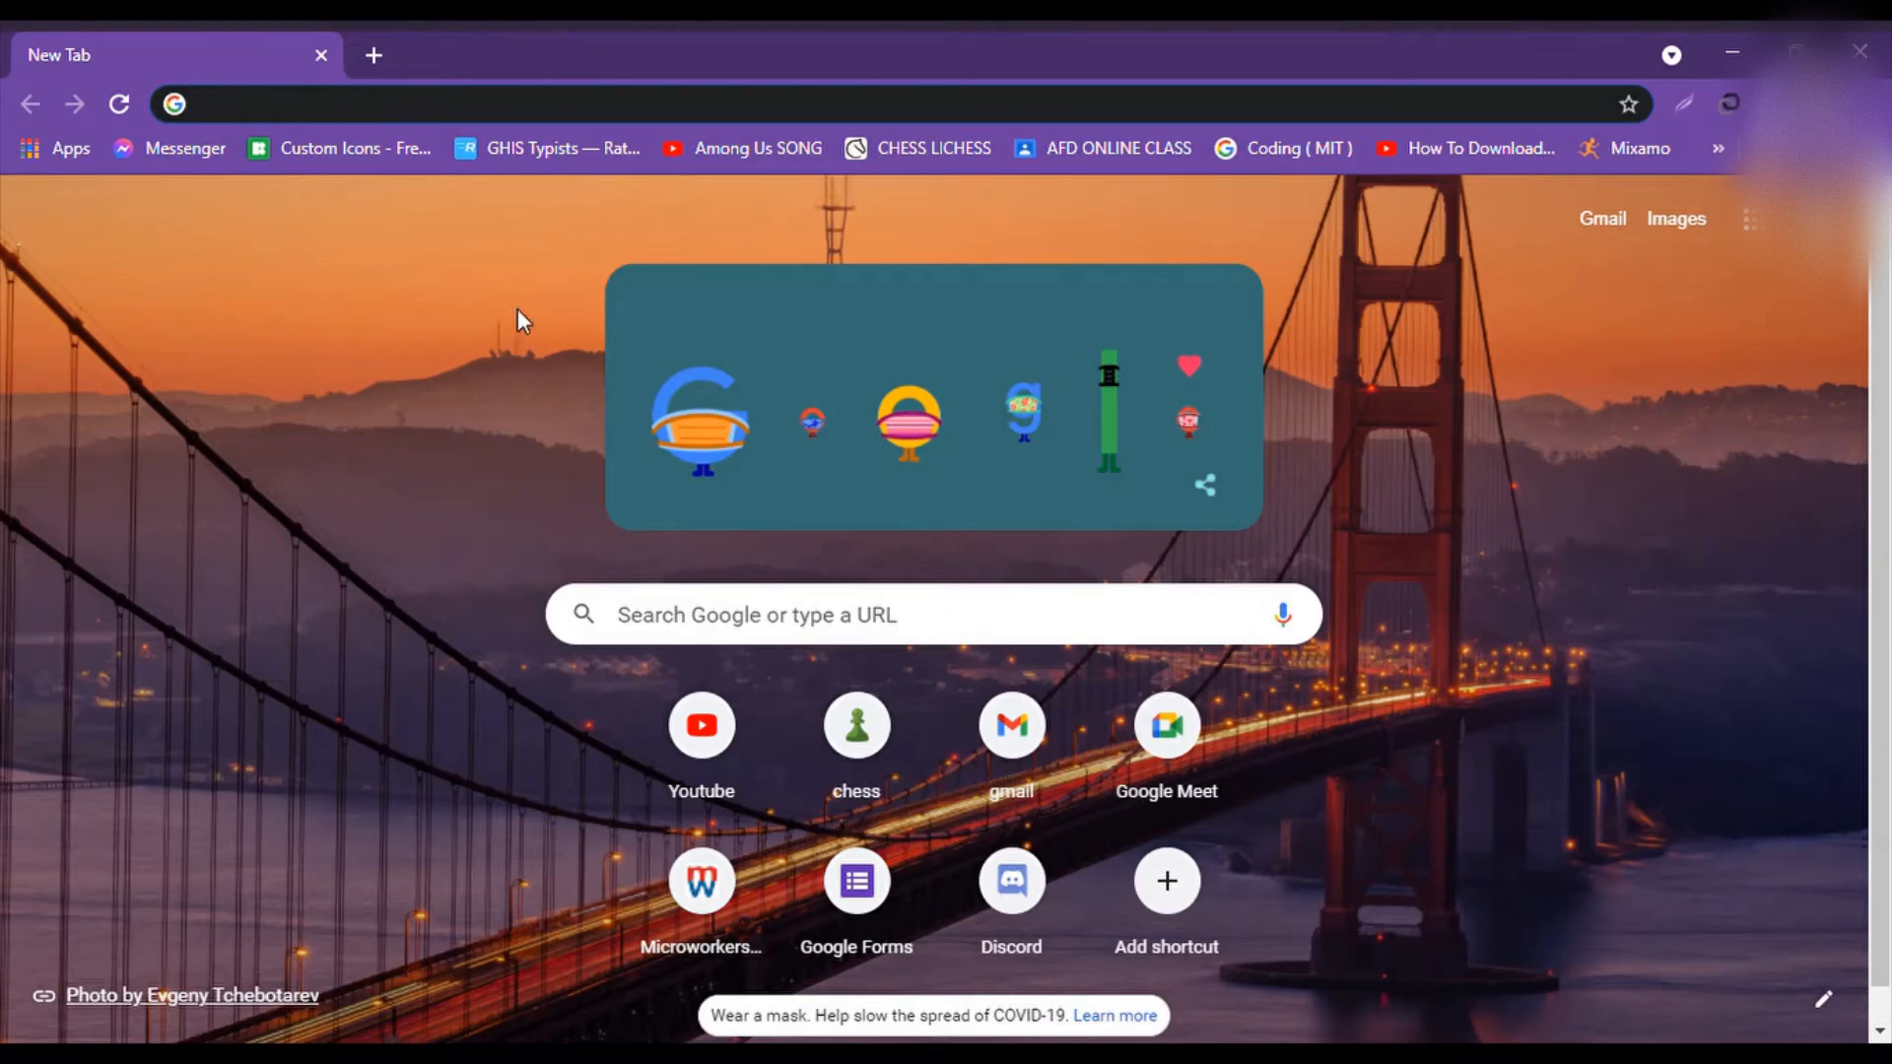
Load photopea.com in the browser.
text(Pho)
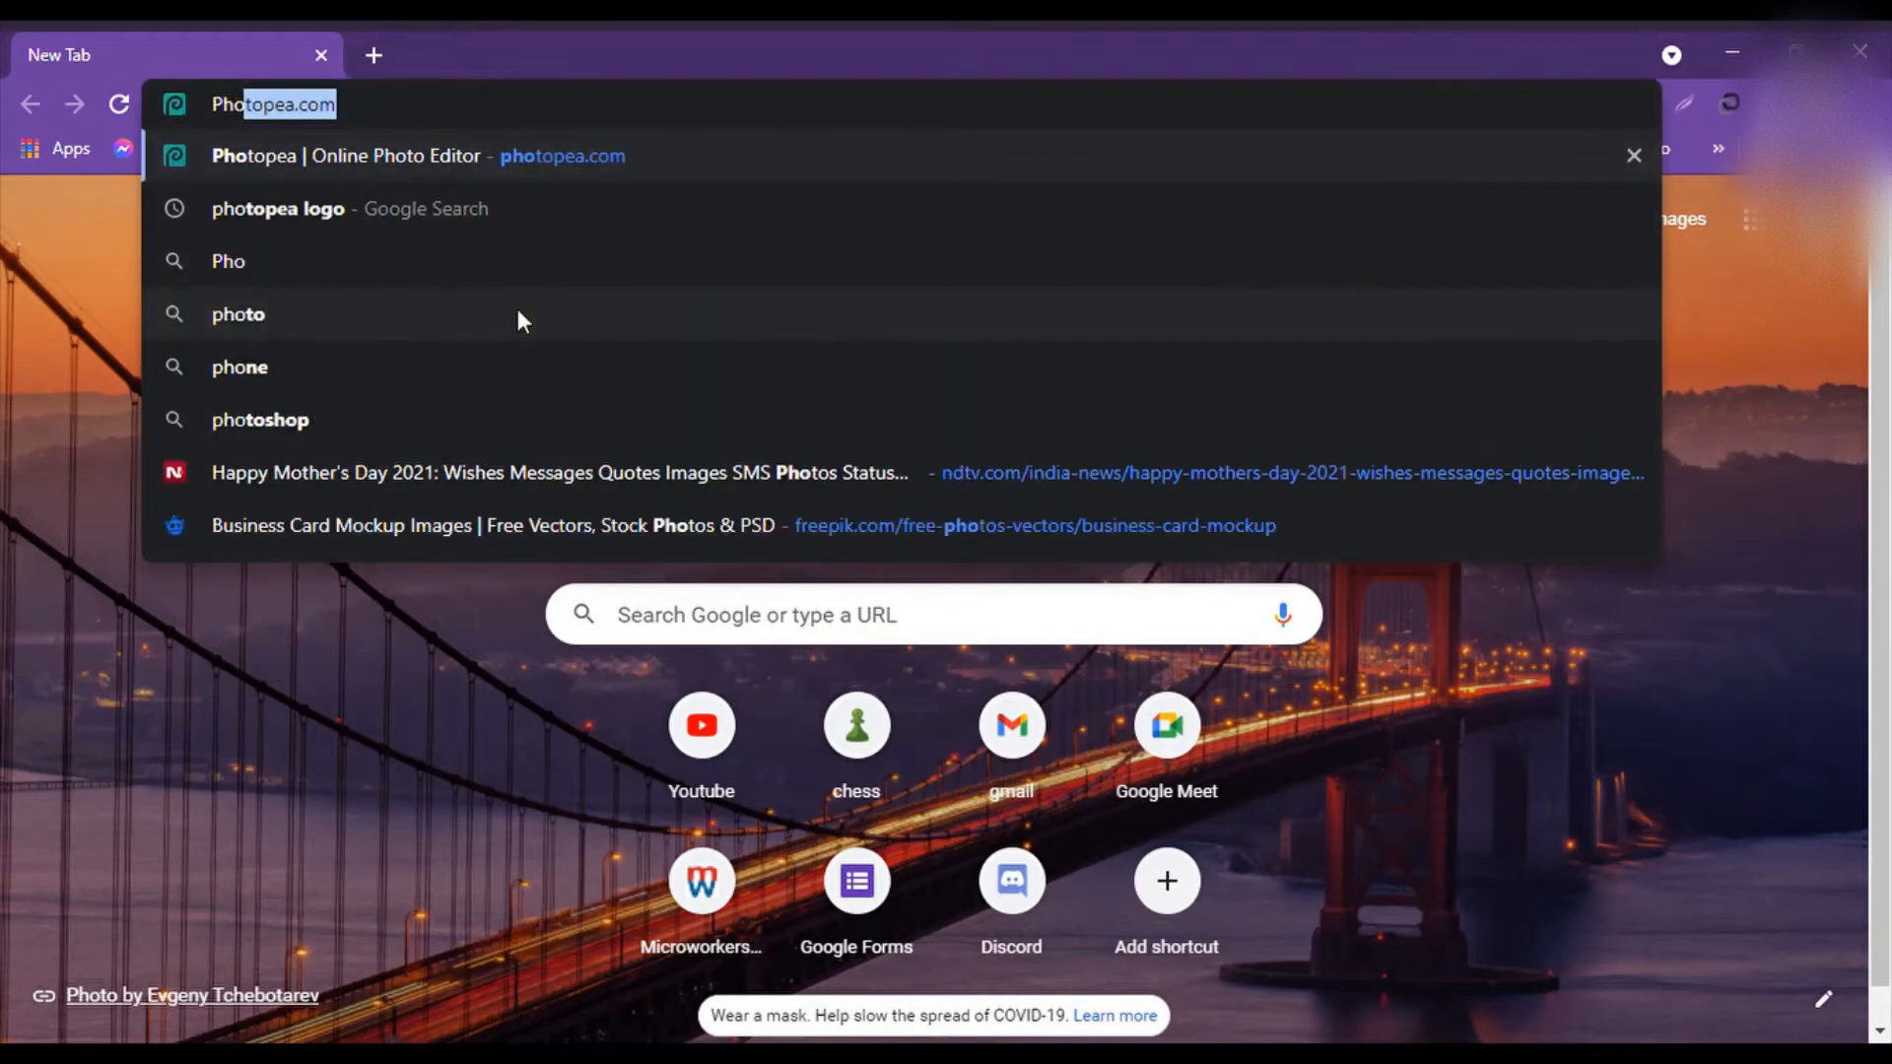
text(topea.)
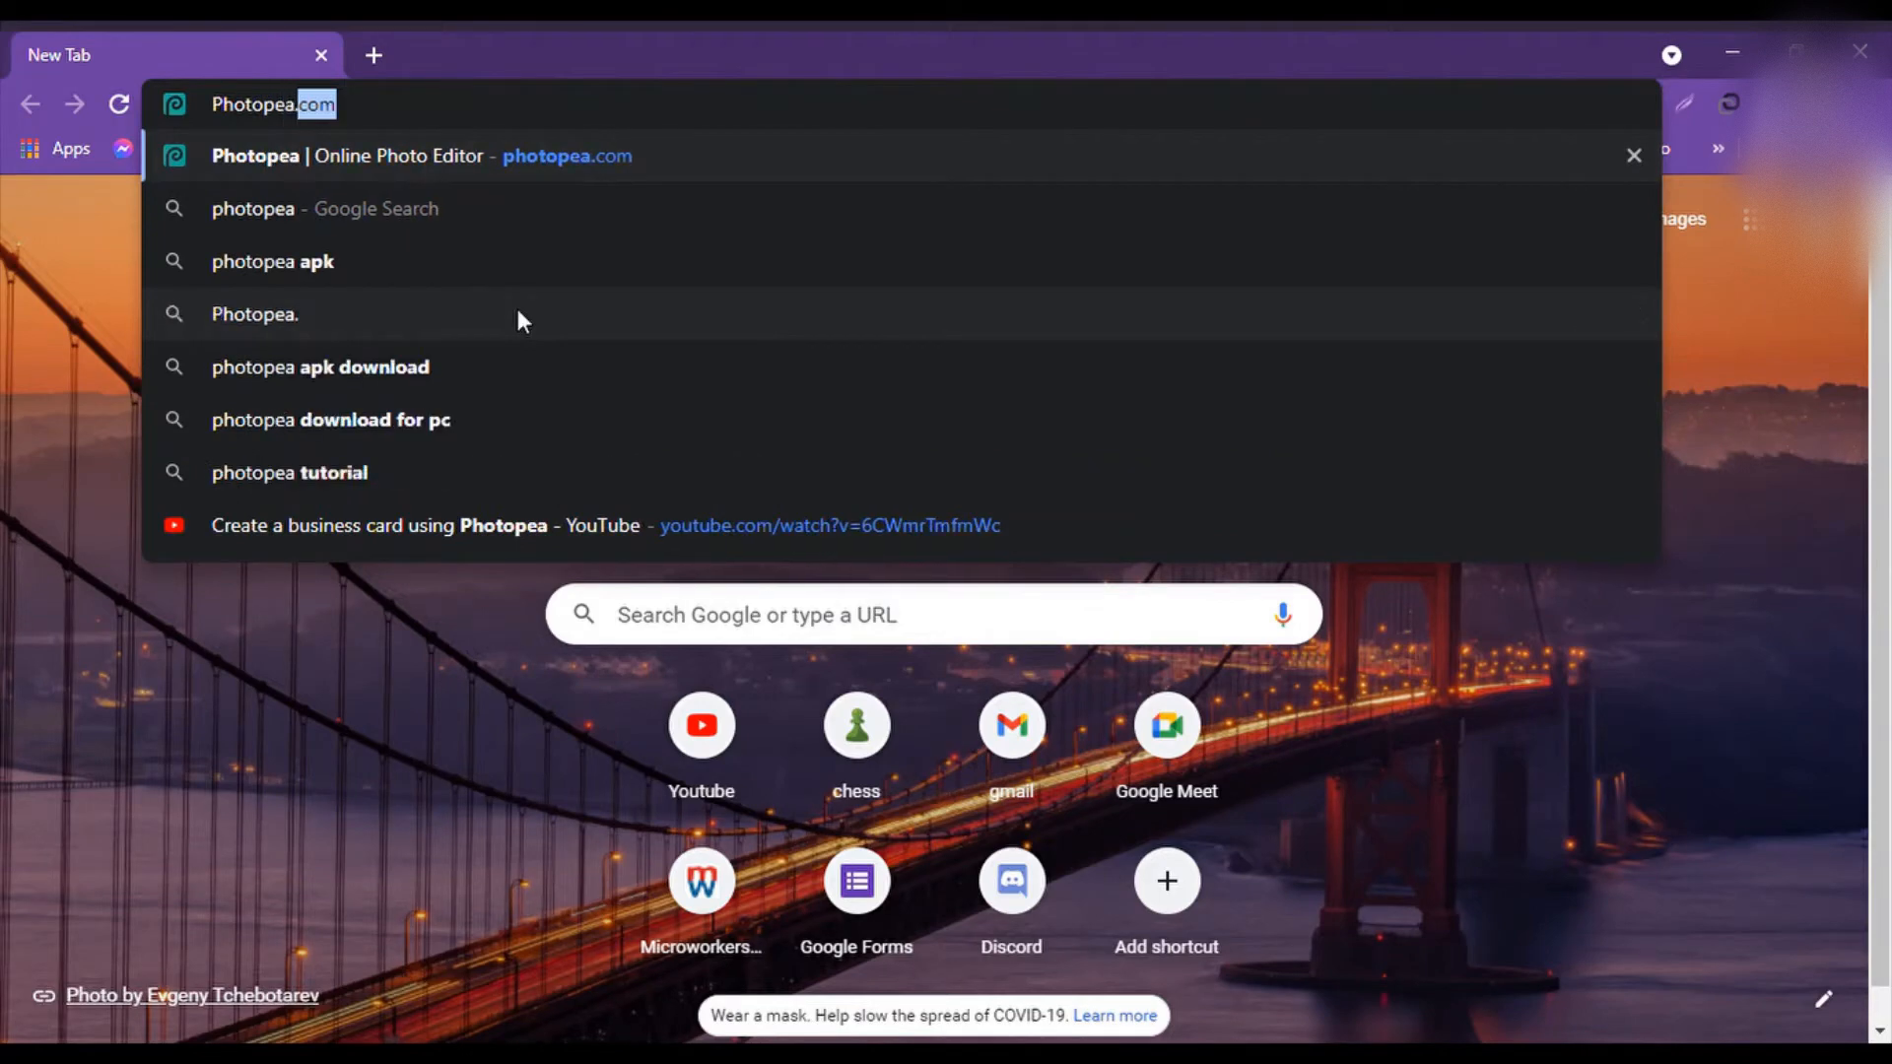
text(com)
key(Return)
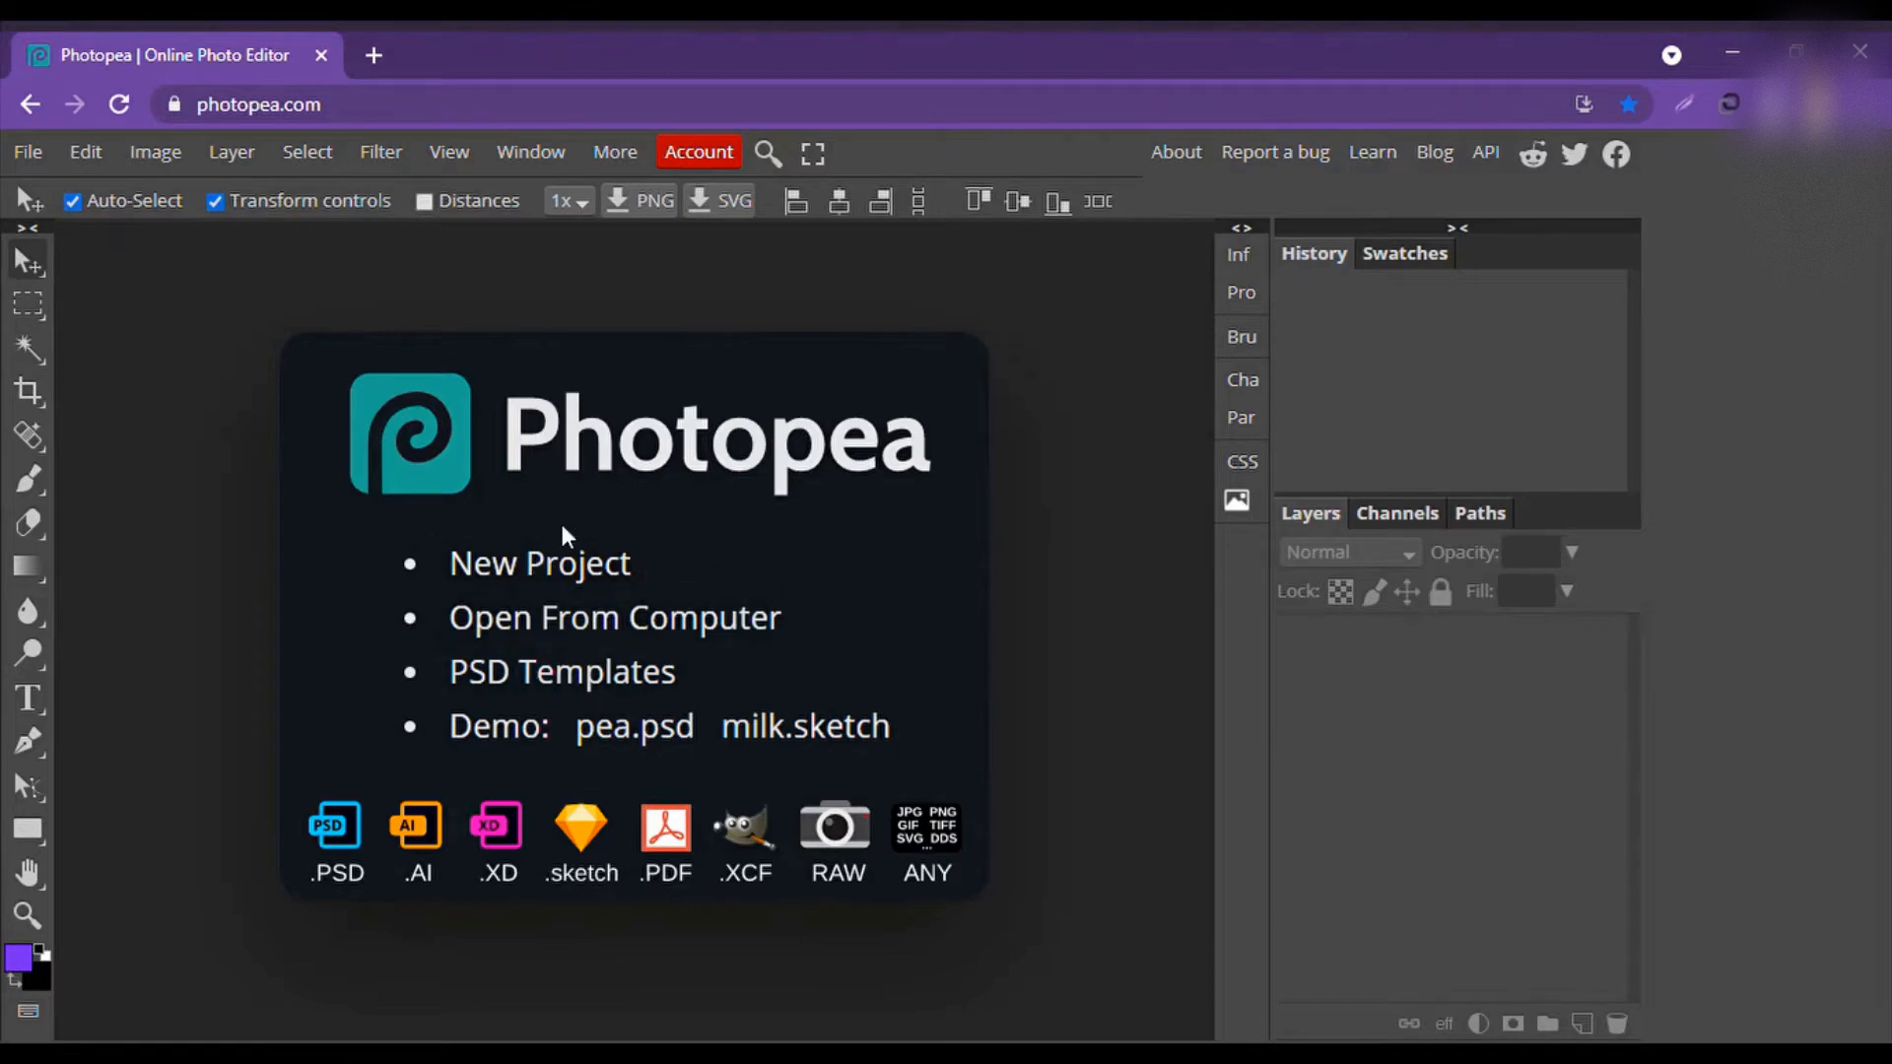
Start a new project named Biz_123 with a width of 3.5 inches.
click(519, 576)
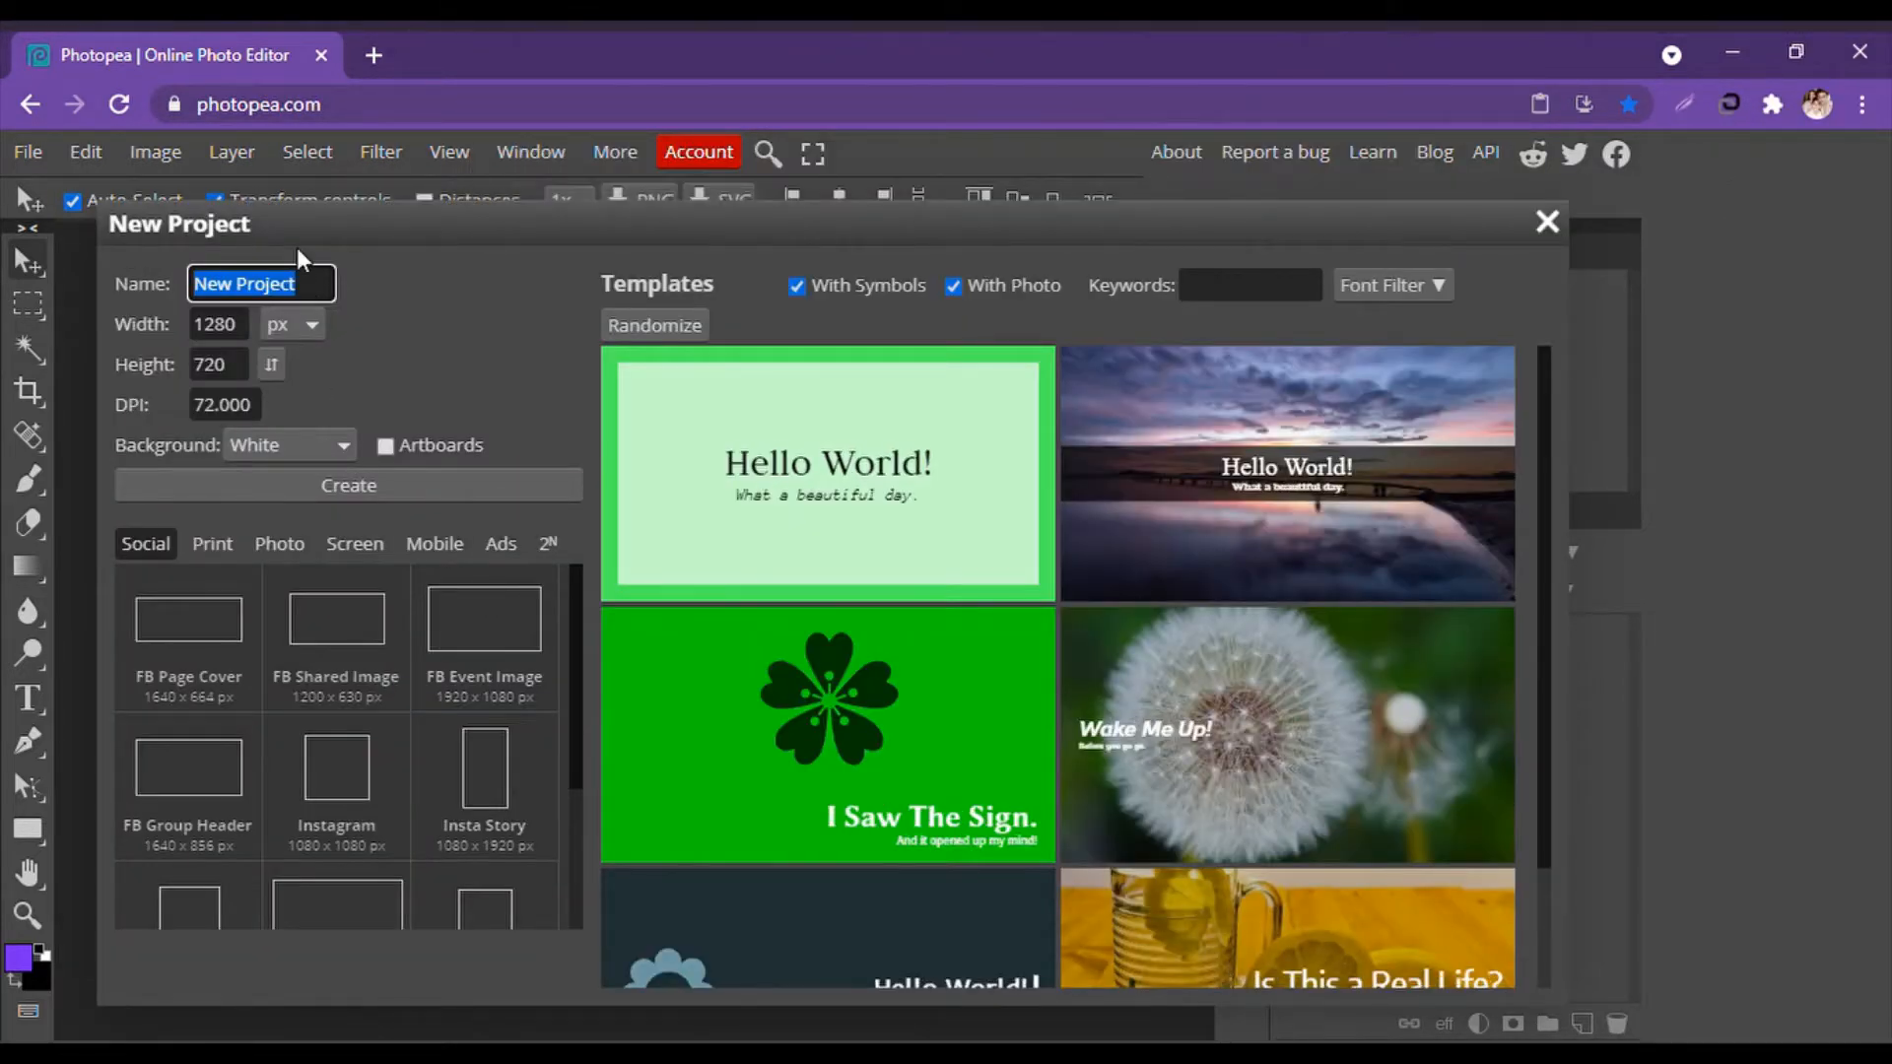
text(Biz_123)
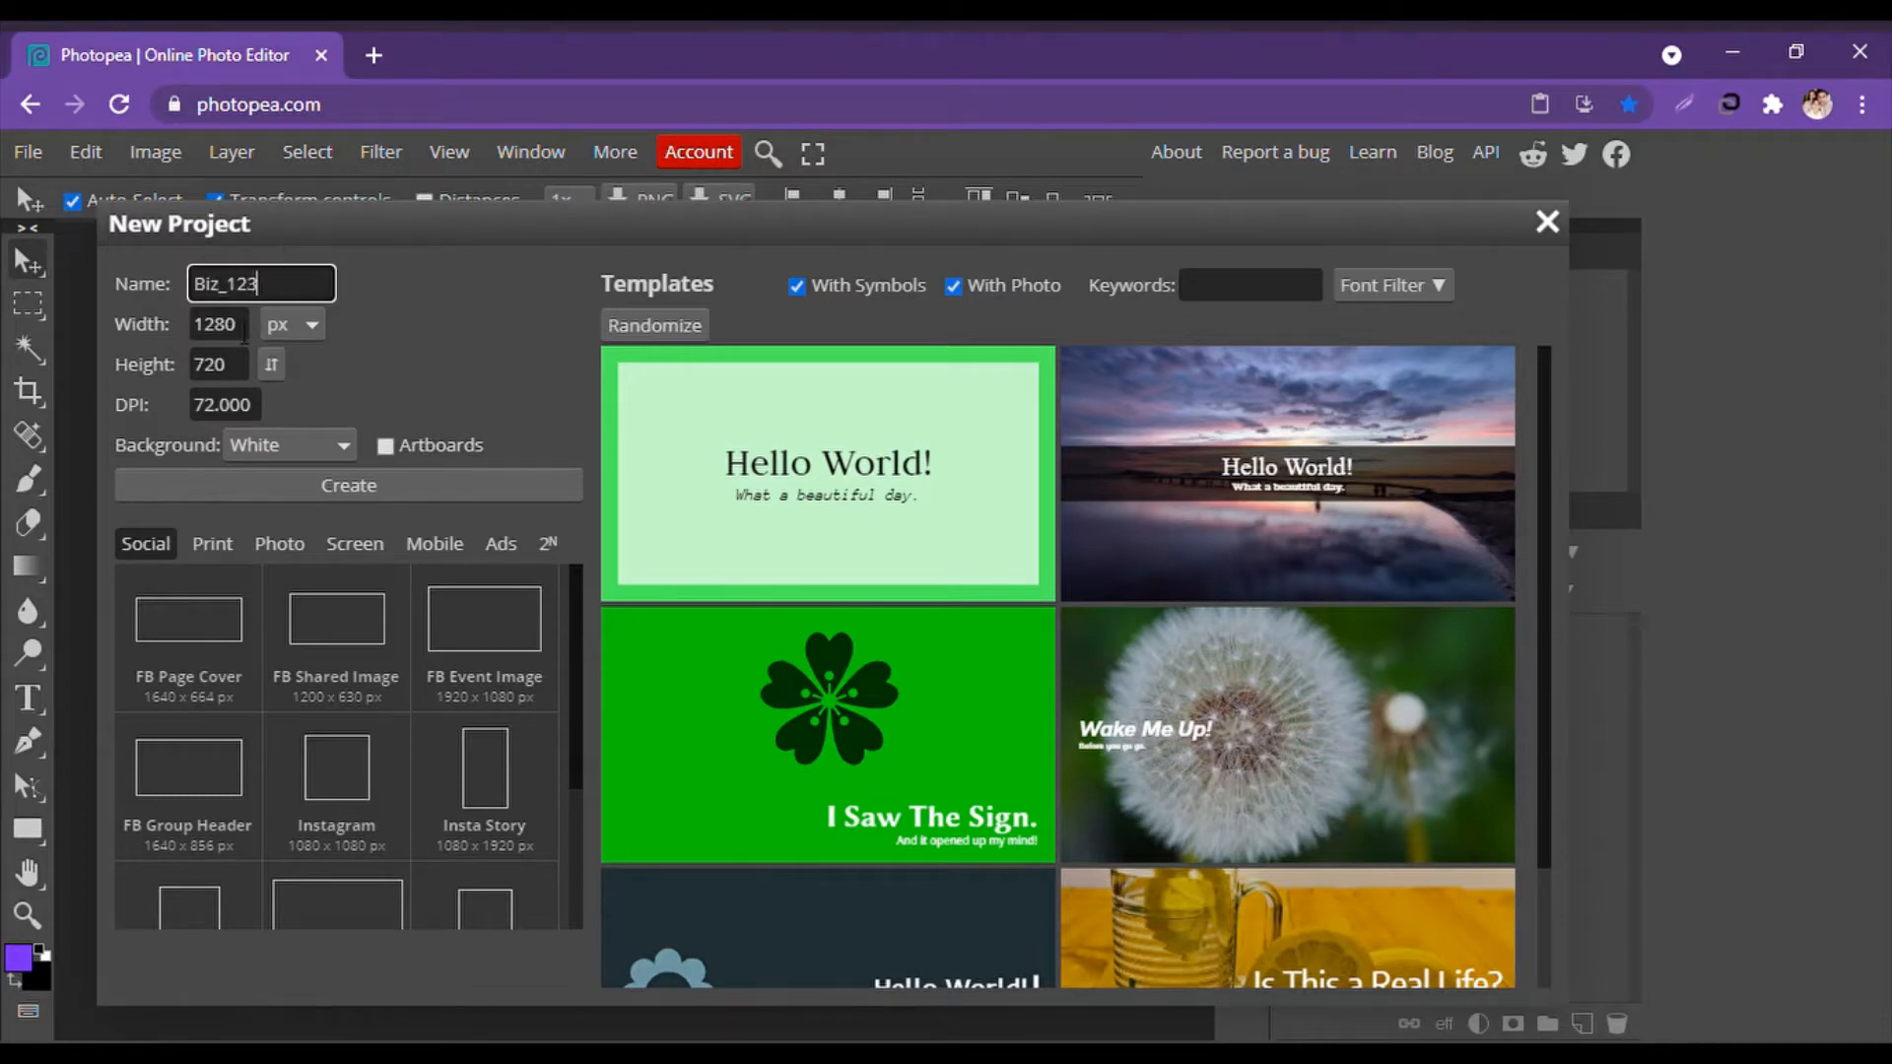
key(Tab)
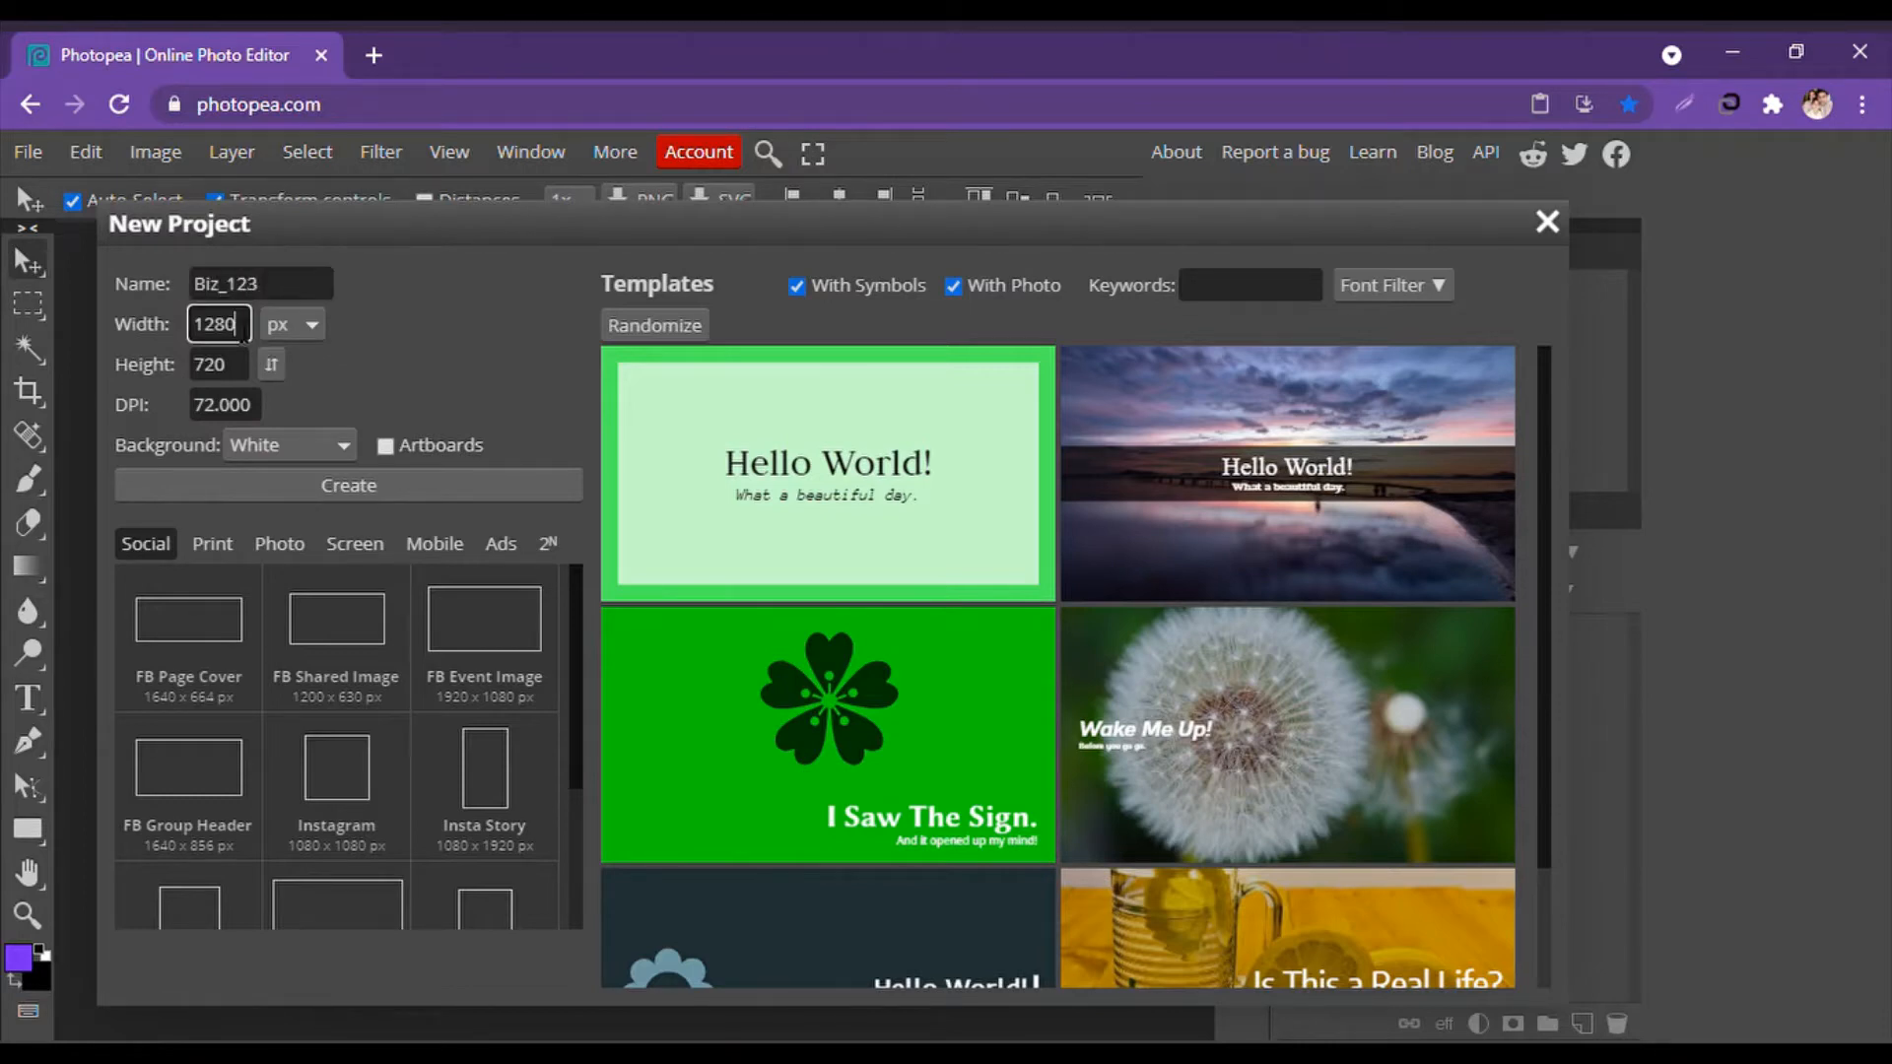
text(3.5)
click(287, 320)
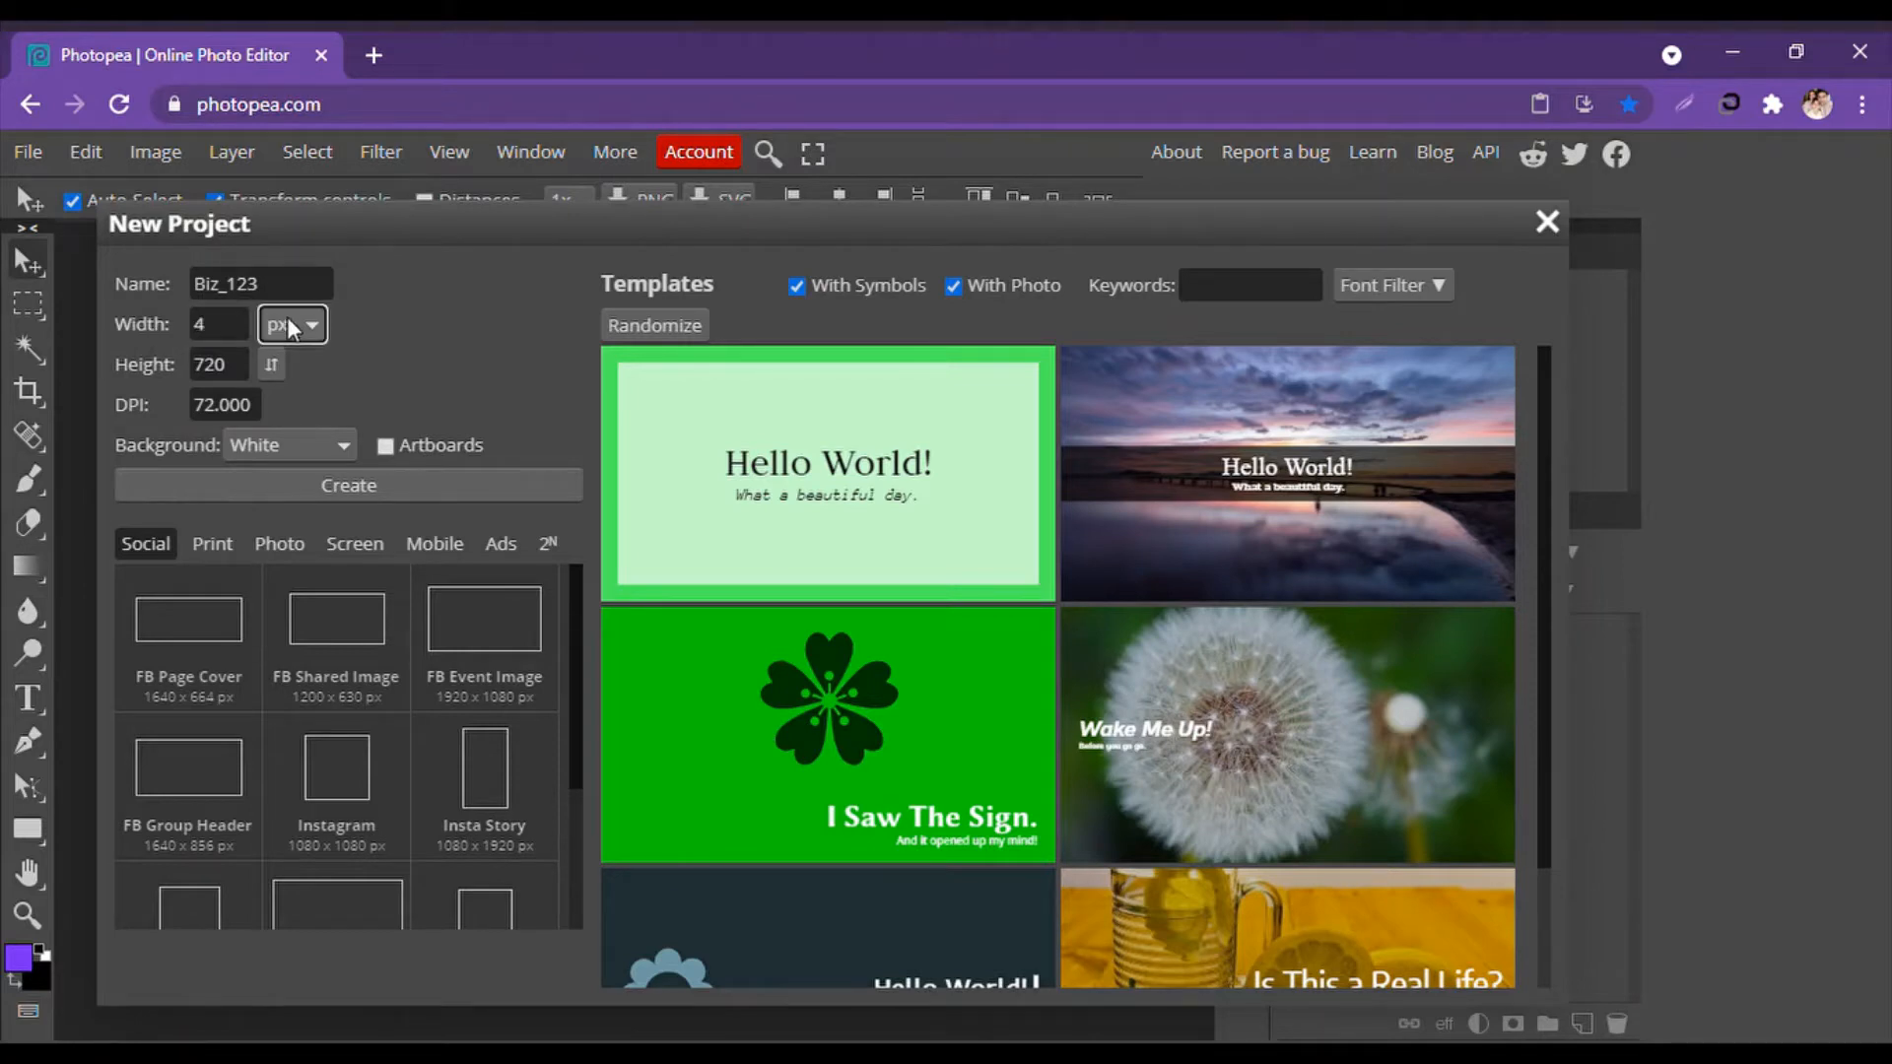
click(294, 428)
click(247, 333)
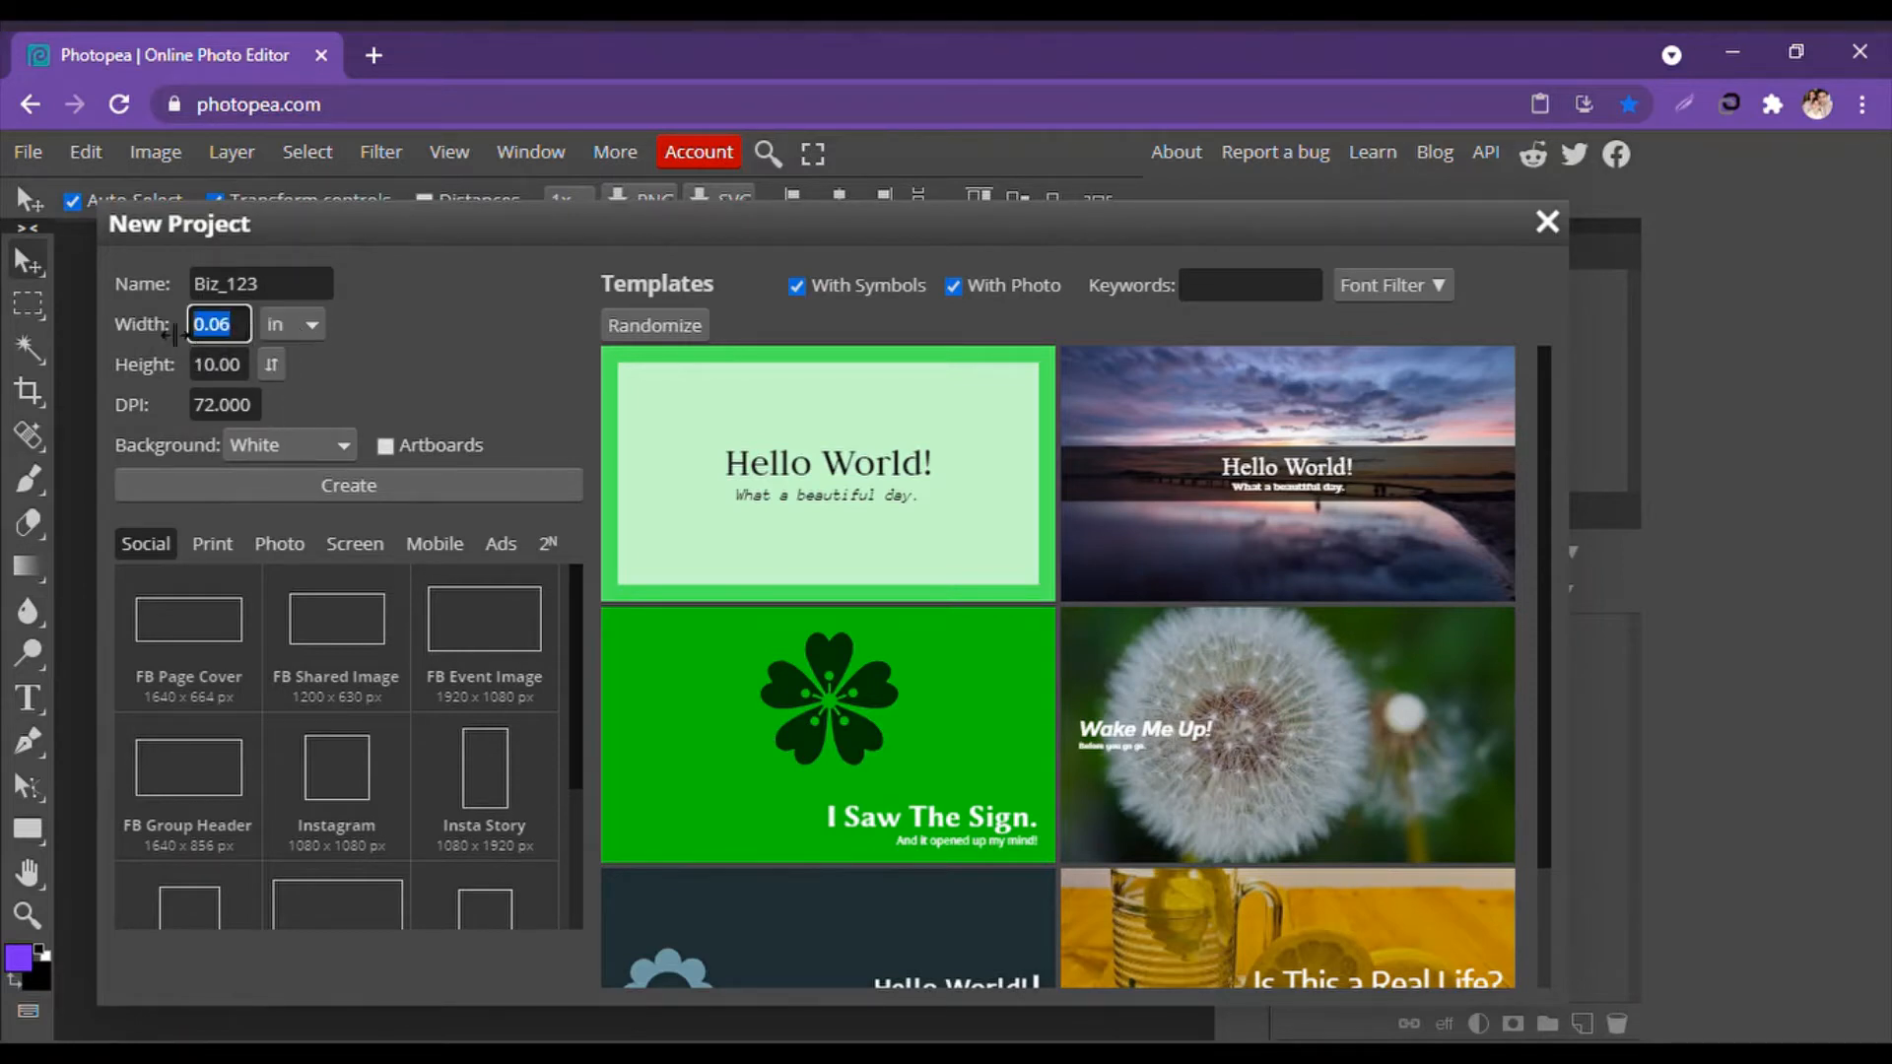
text(3.5)
Set the height to 2 in and 120 DPI, then create the document.
key(Tab)
text(2)
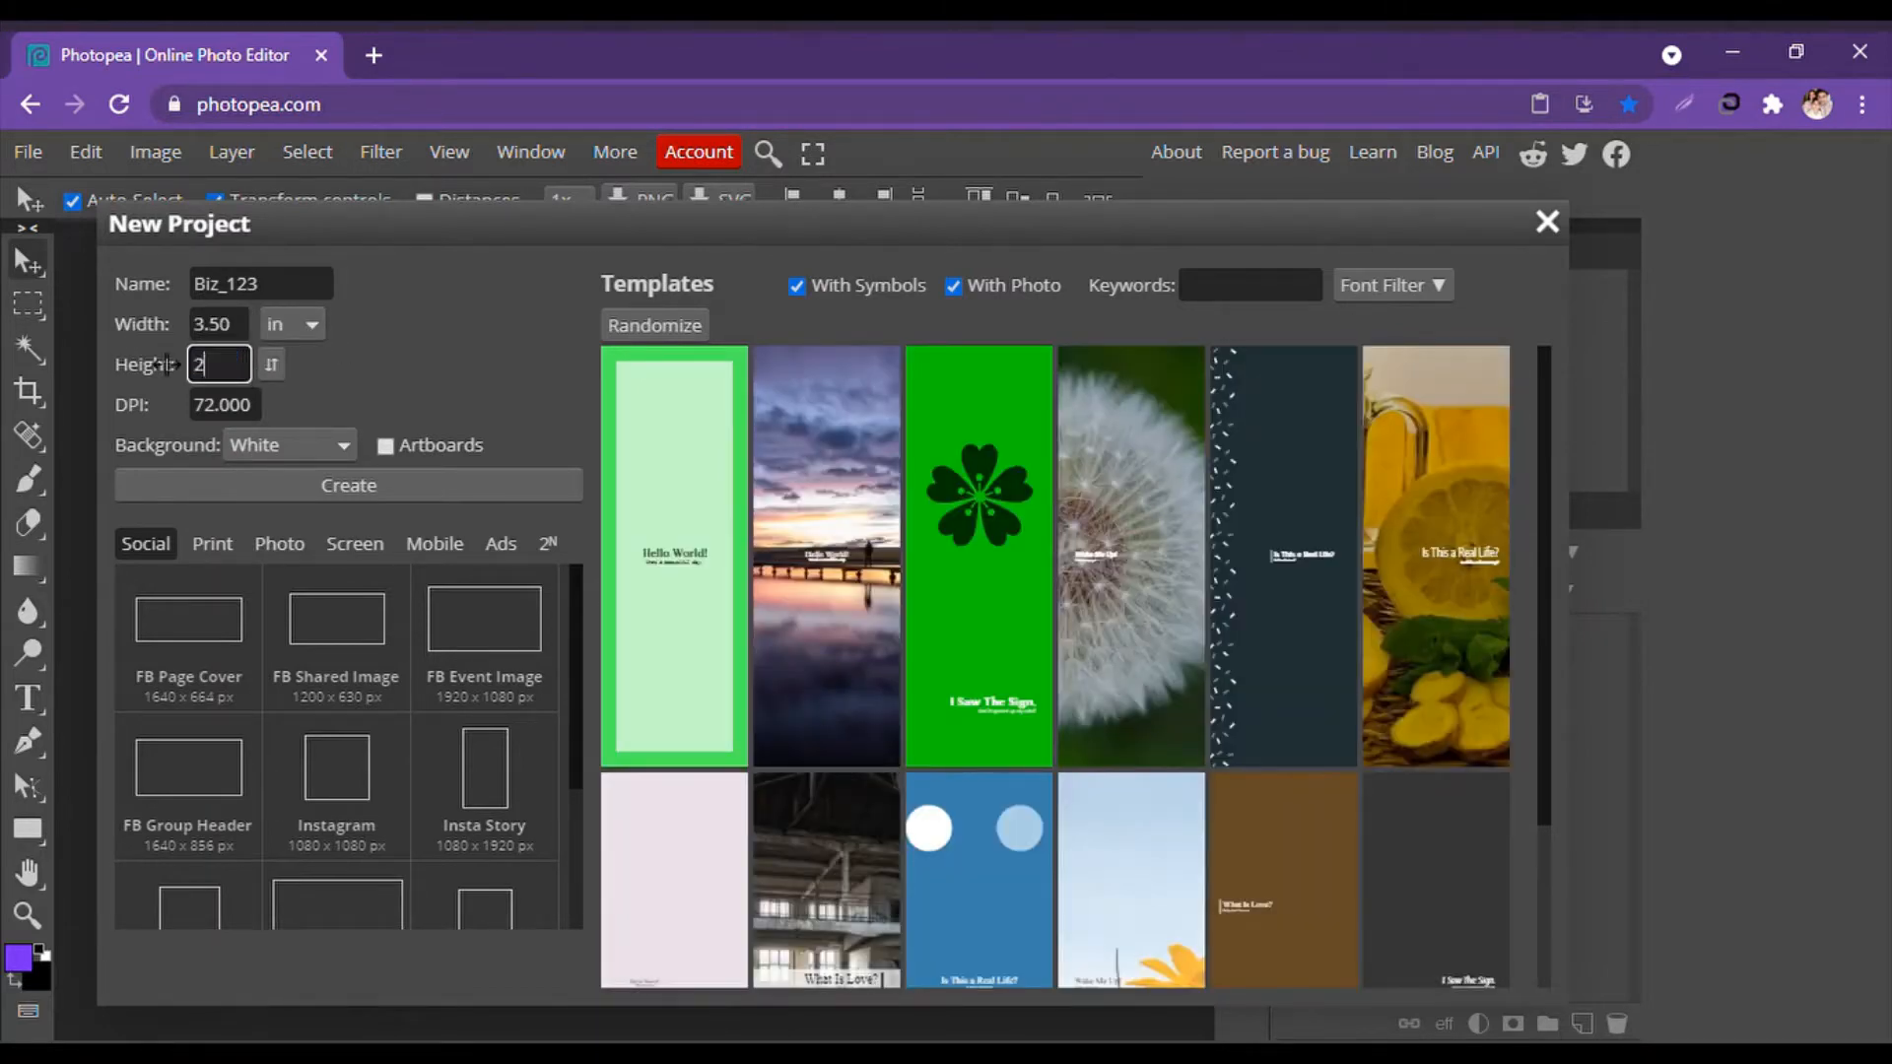
key(Tab)
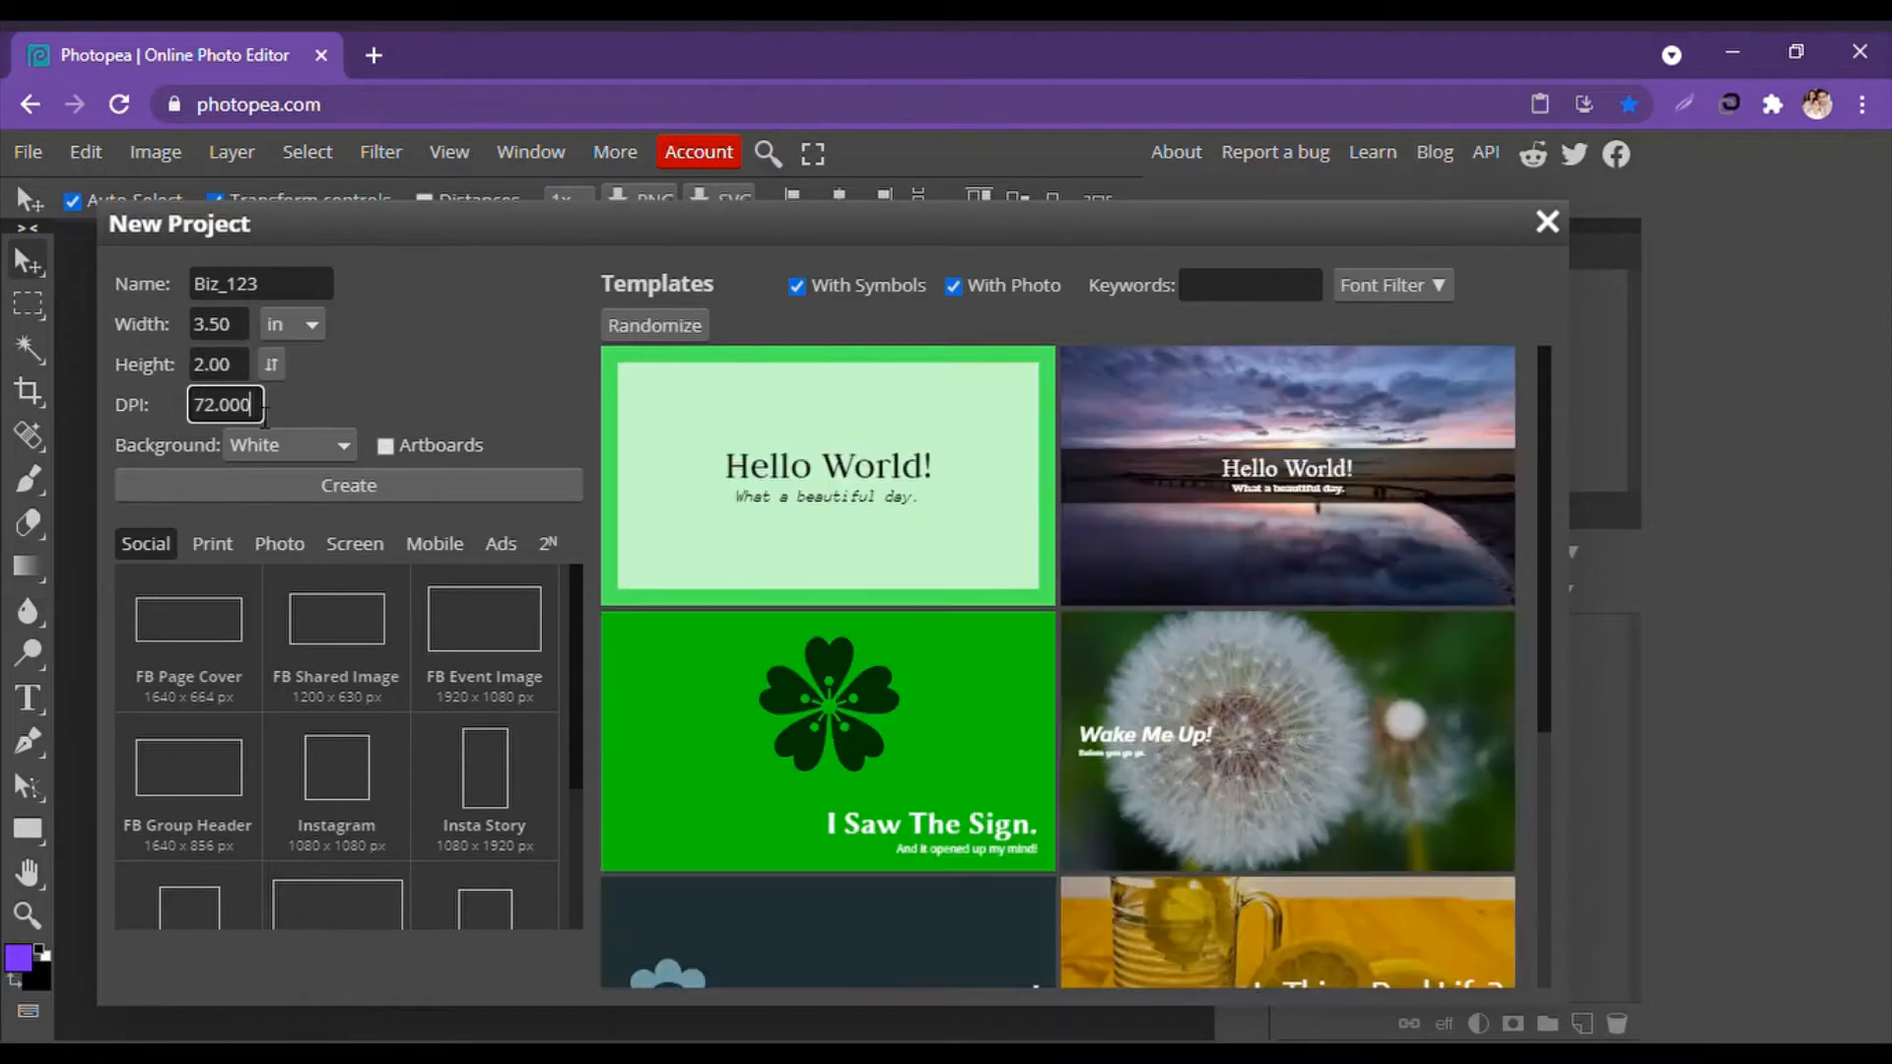
text(120)
click(351, 489)
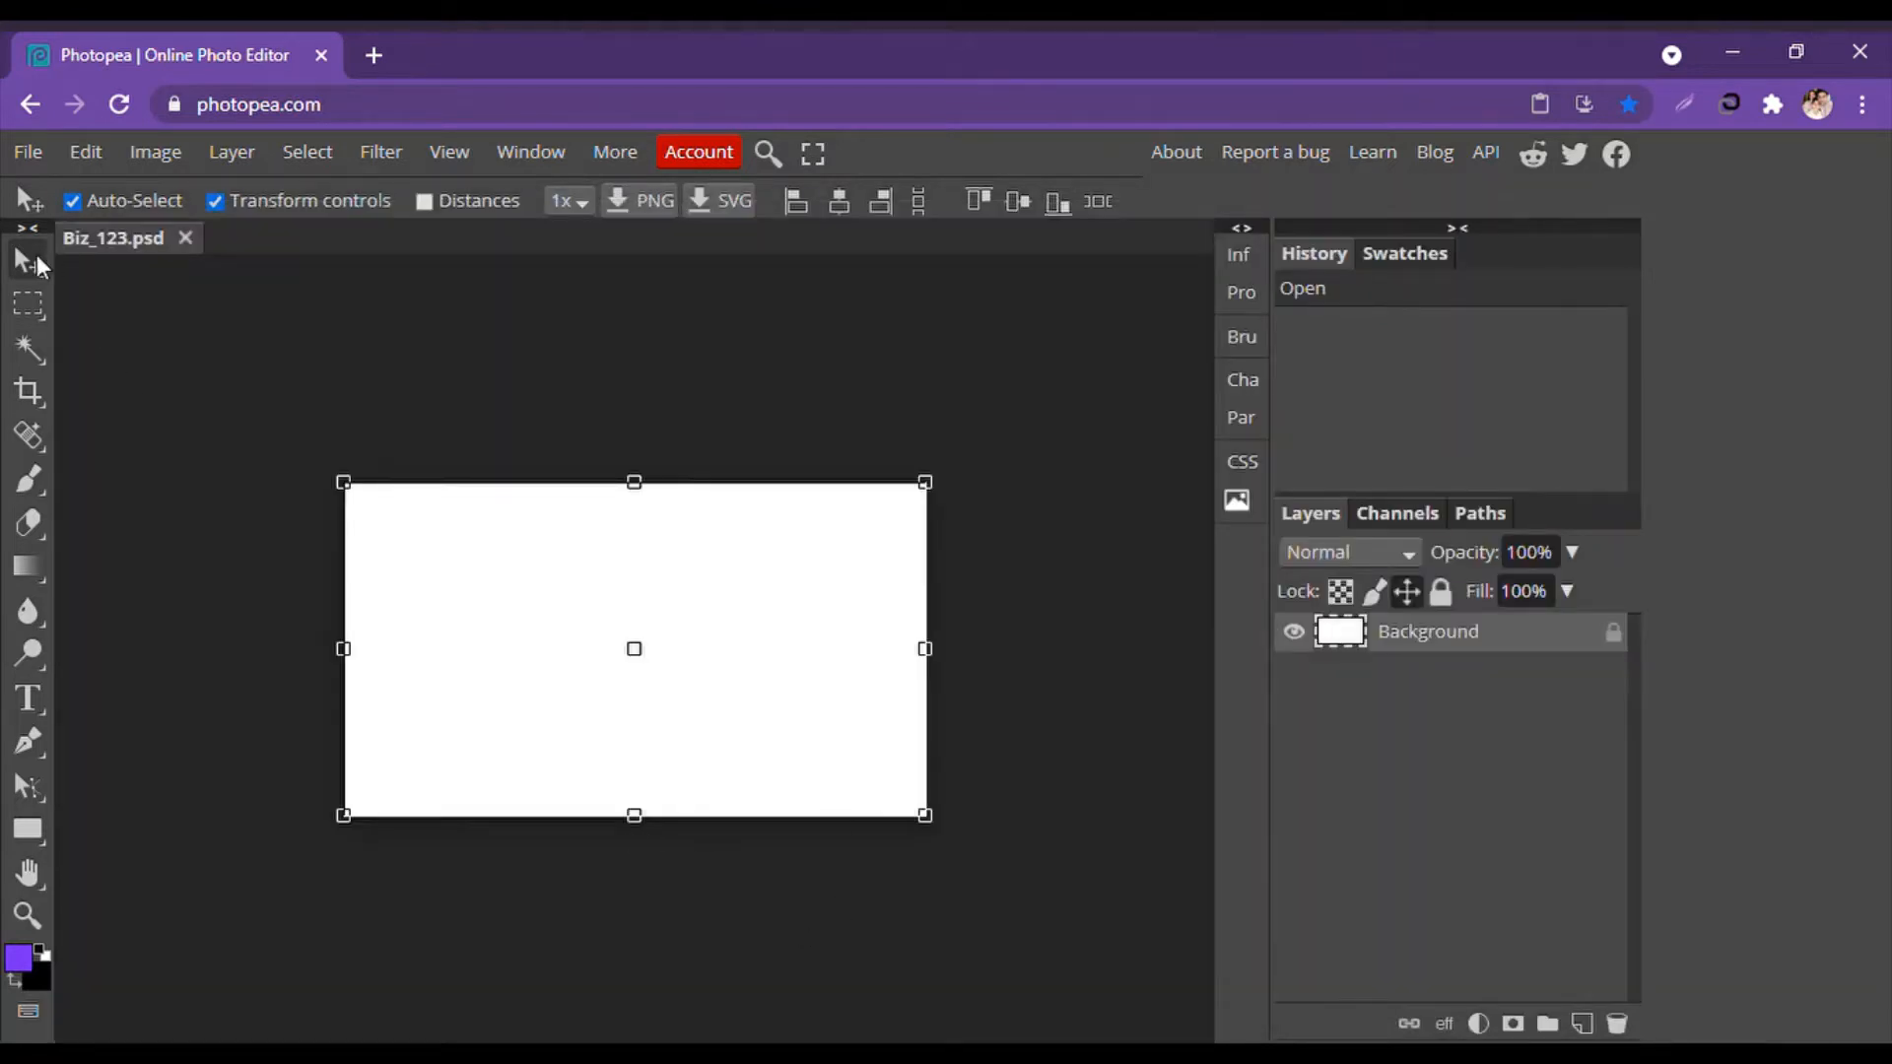
click(198, 345)
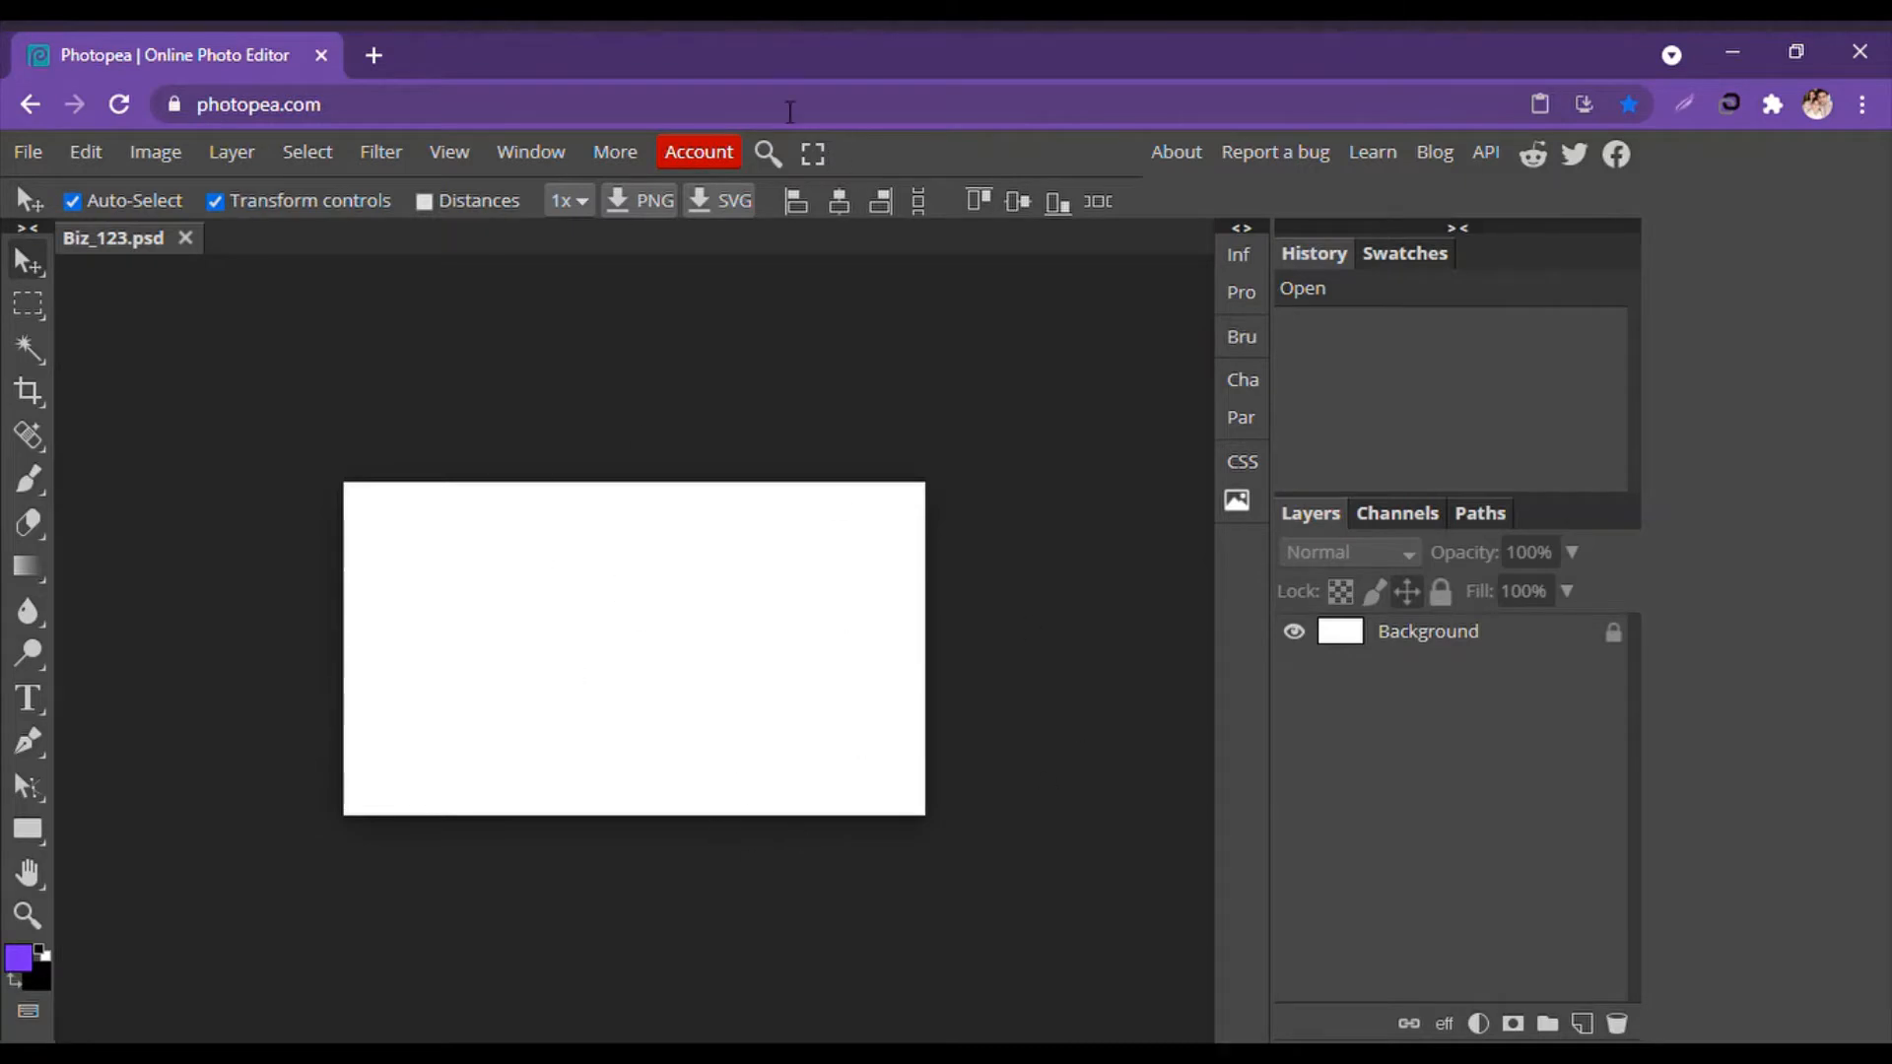
Open Pixabay in a new tab and search for 'Computer line art'.
click(371, 54)
text(P)
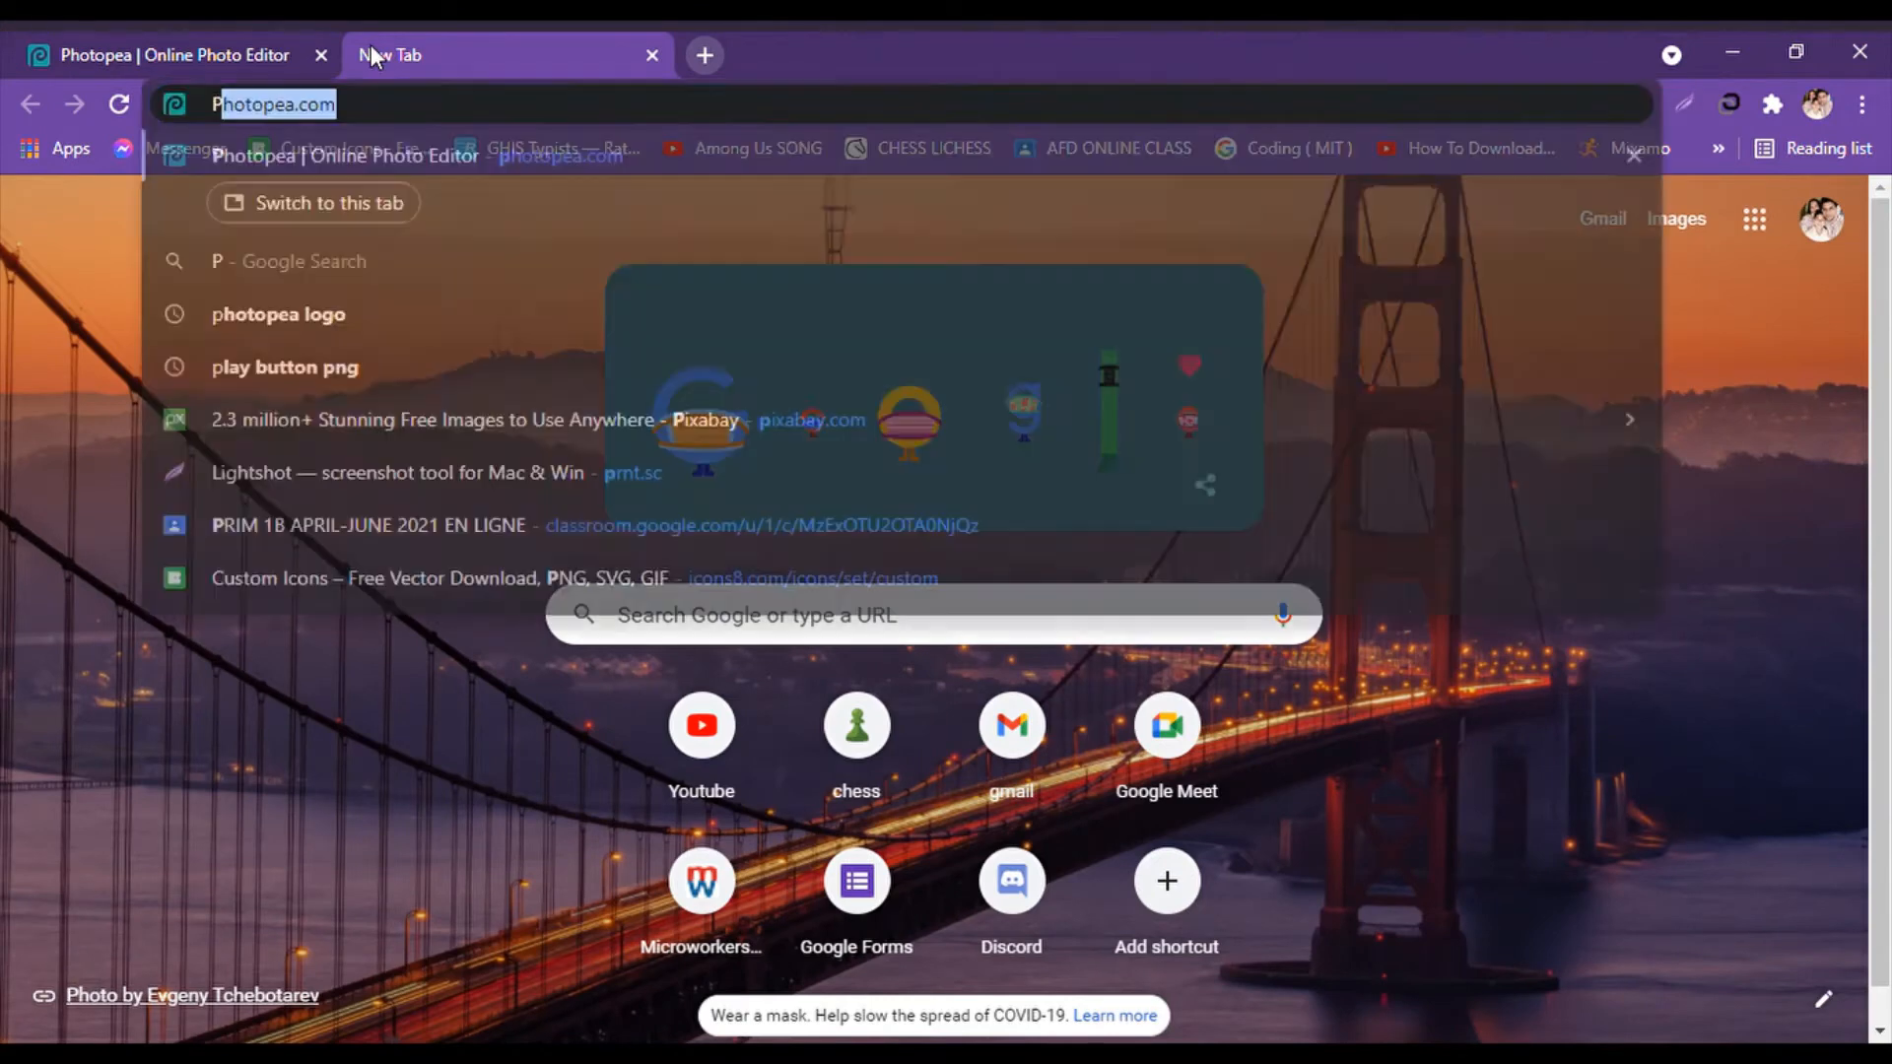
text(ixabay)
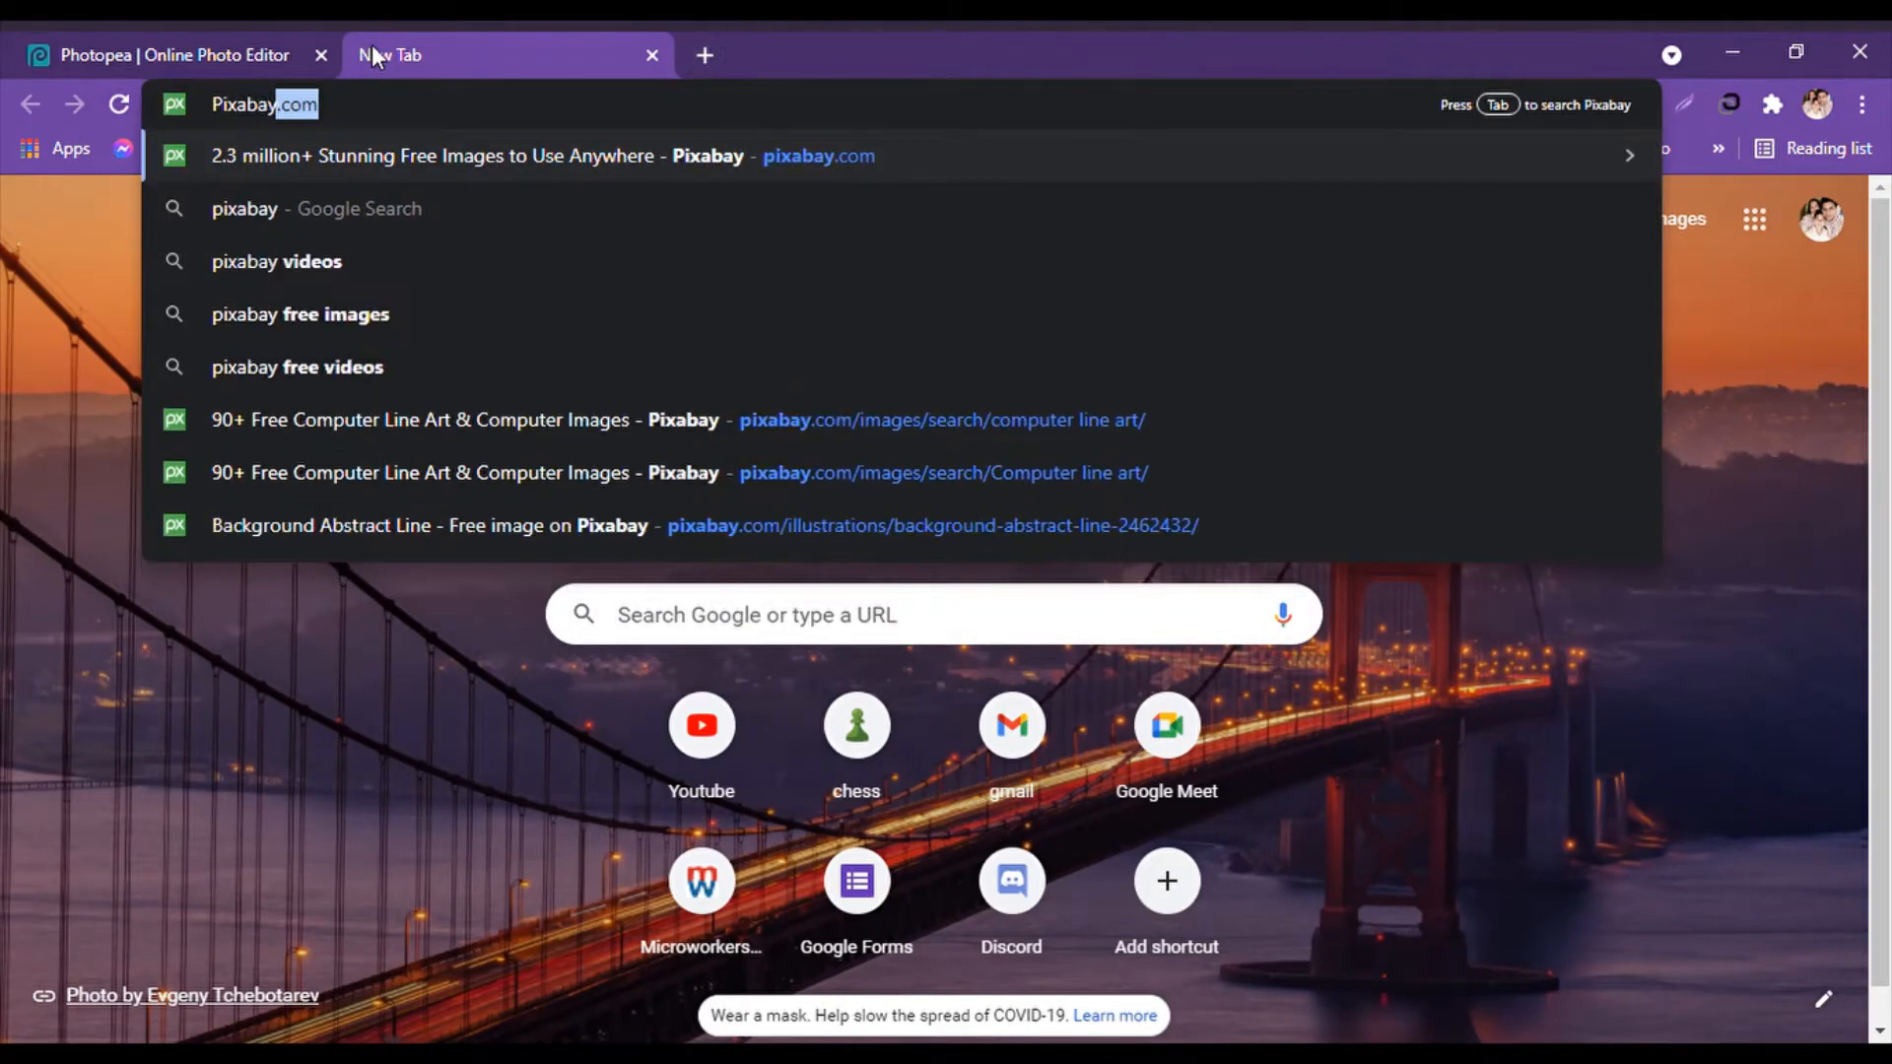
text(.com)
key(Return)
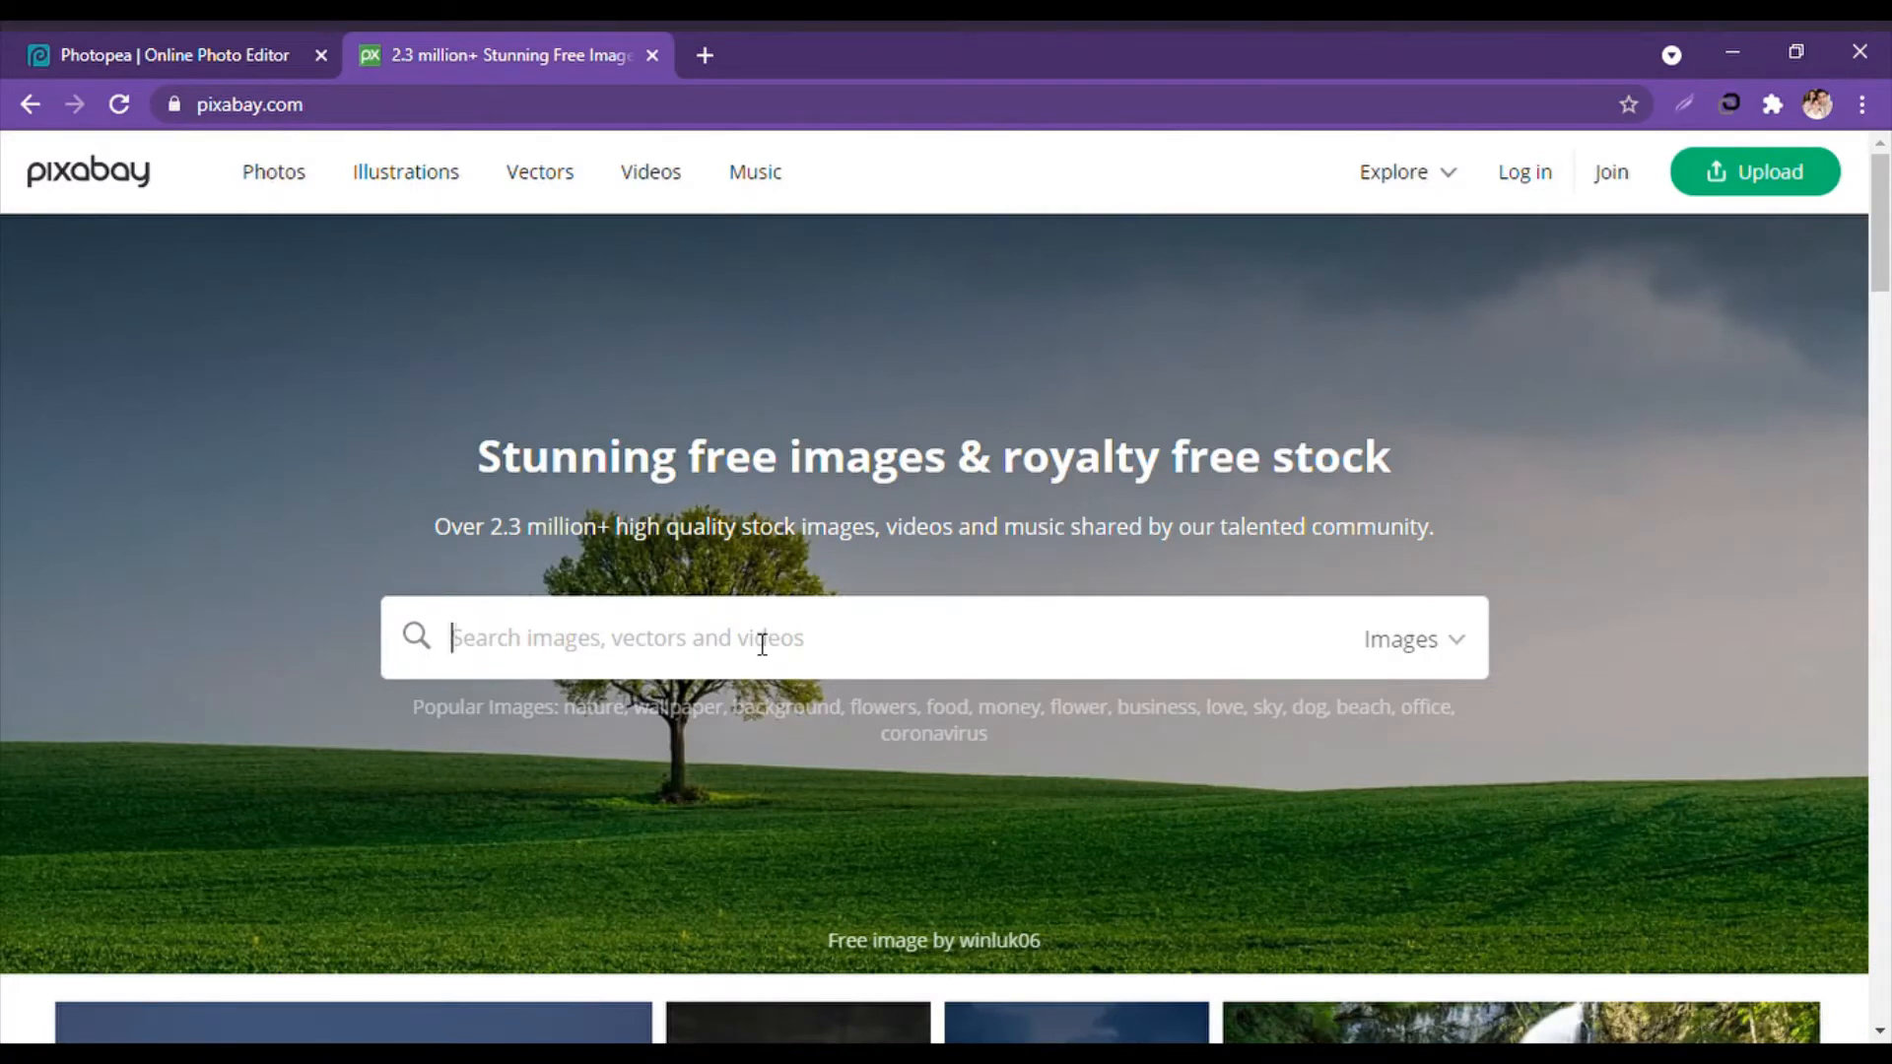
text(Computer )
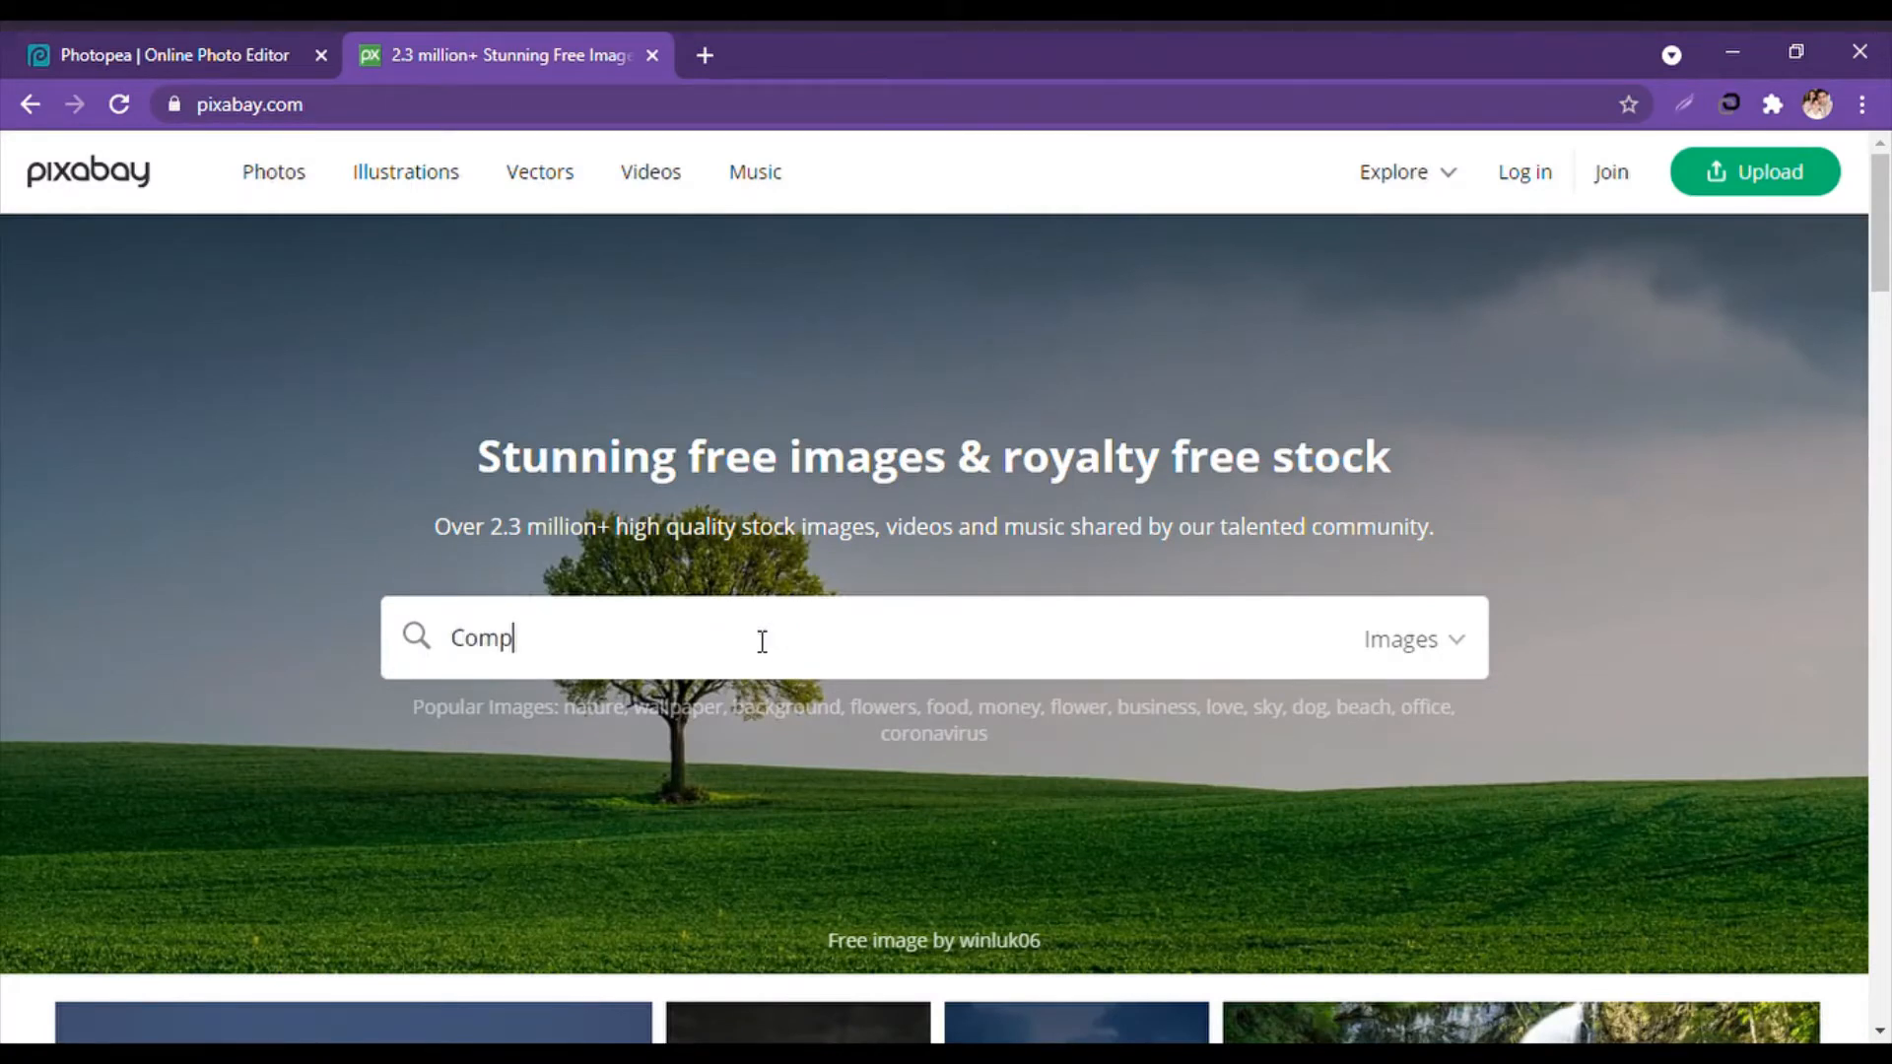
text(line art)
key(Return)
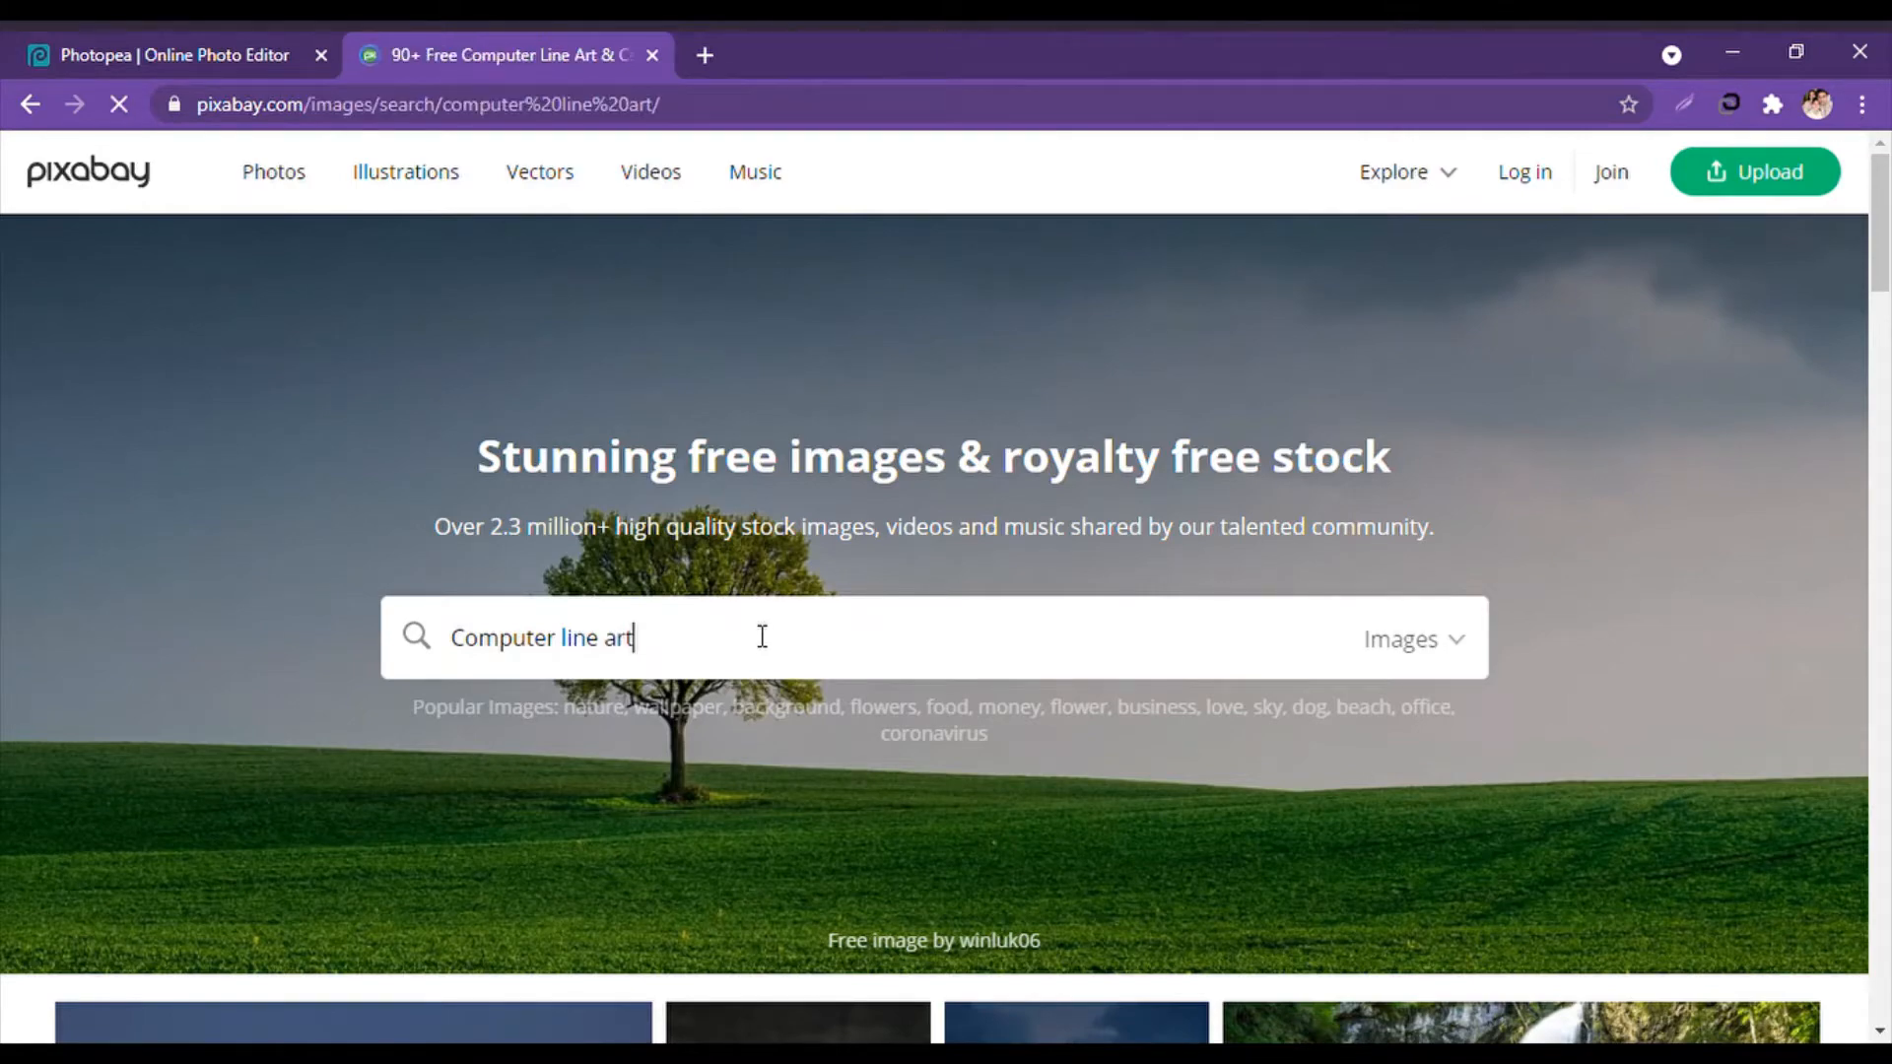
Browse the line art results, then return to the Photopea document.
scroll(749, 636, down, 3)
scroll(749, 636, down, 5)
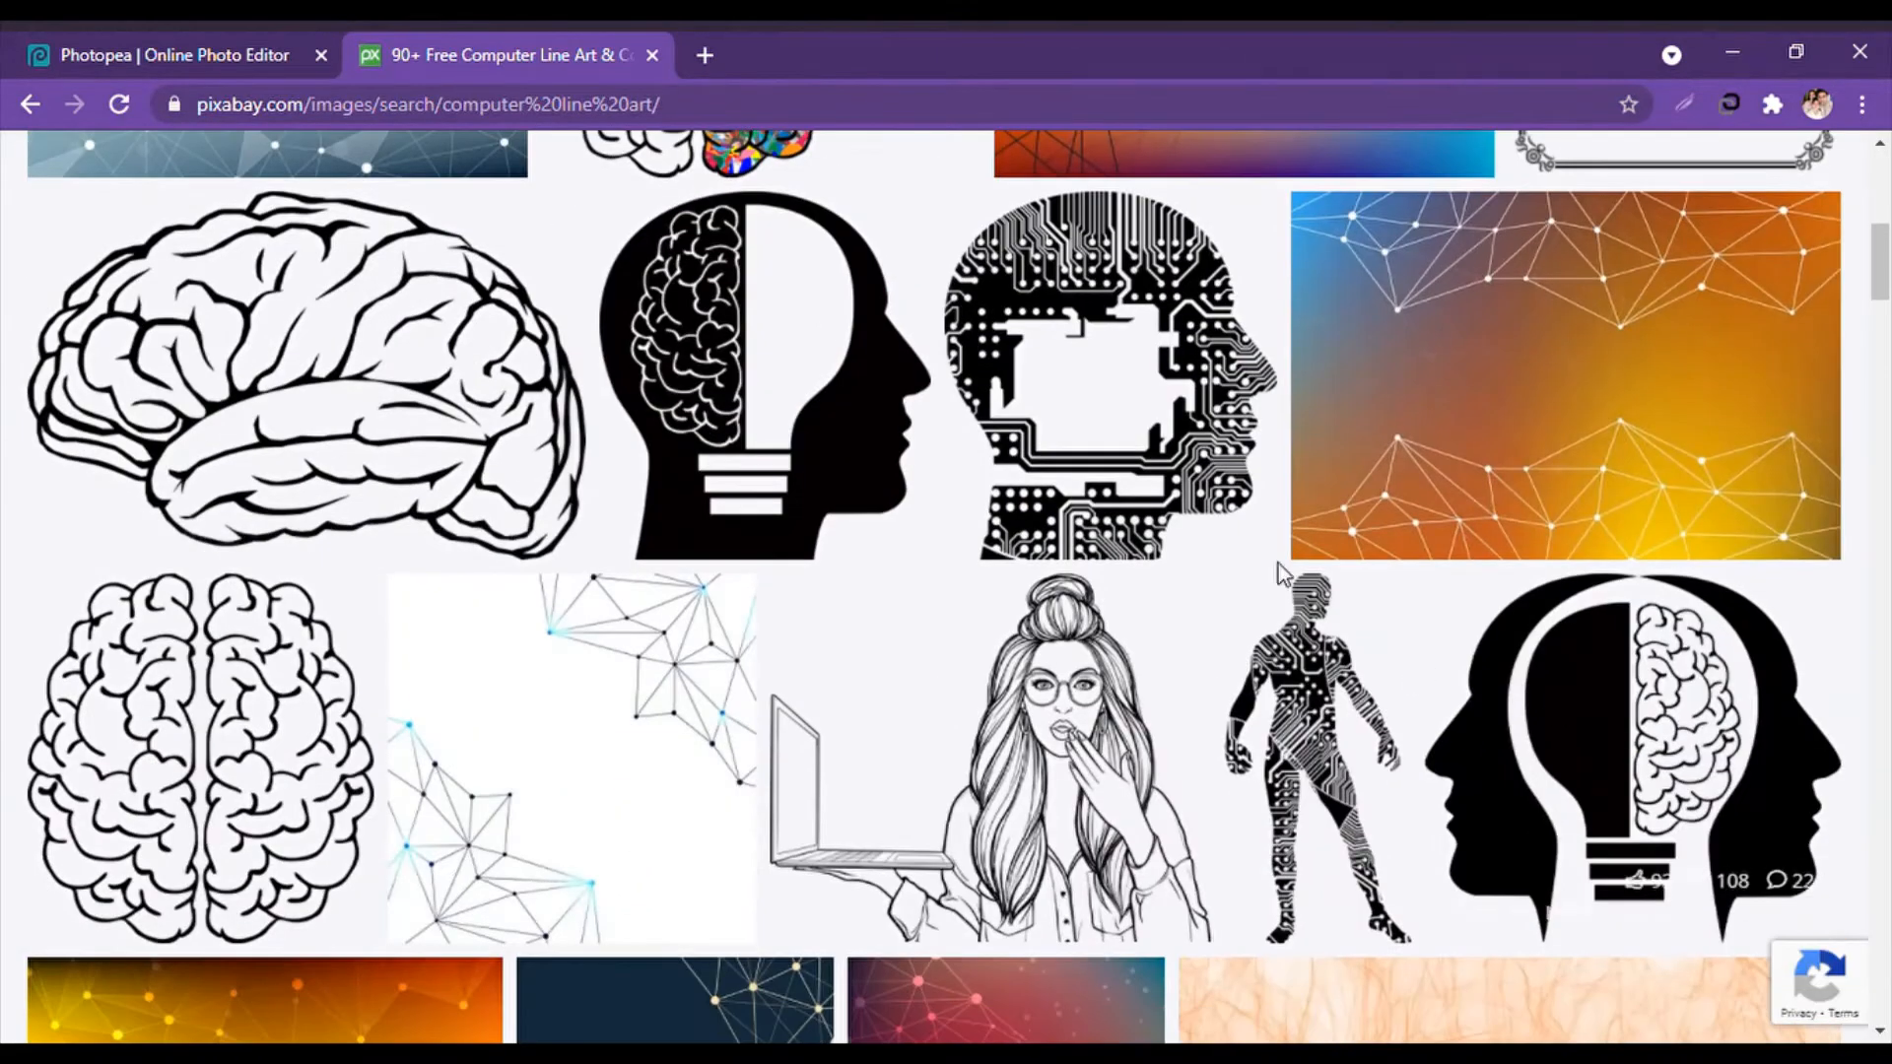
scroll(1279, 564, down, 5)
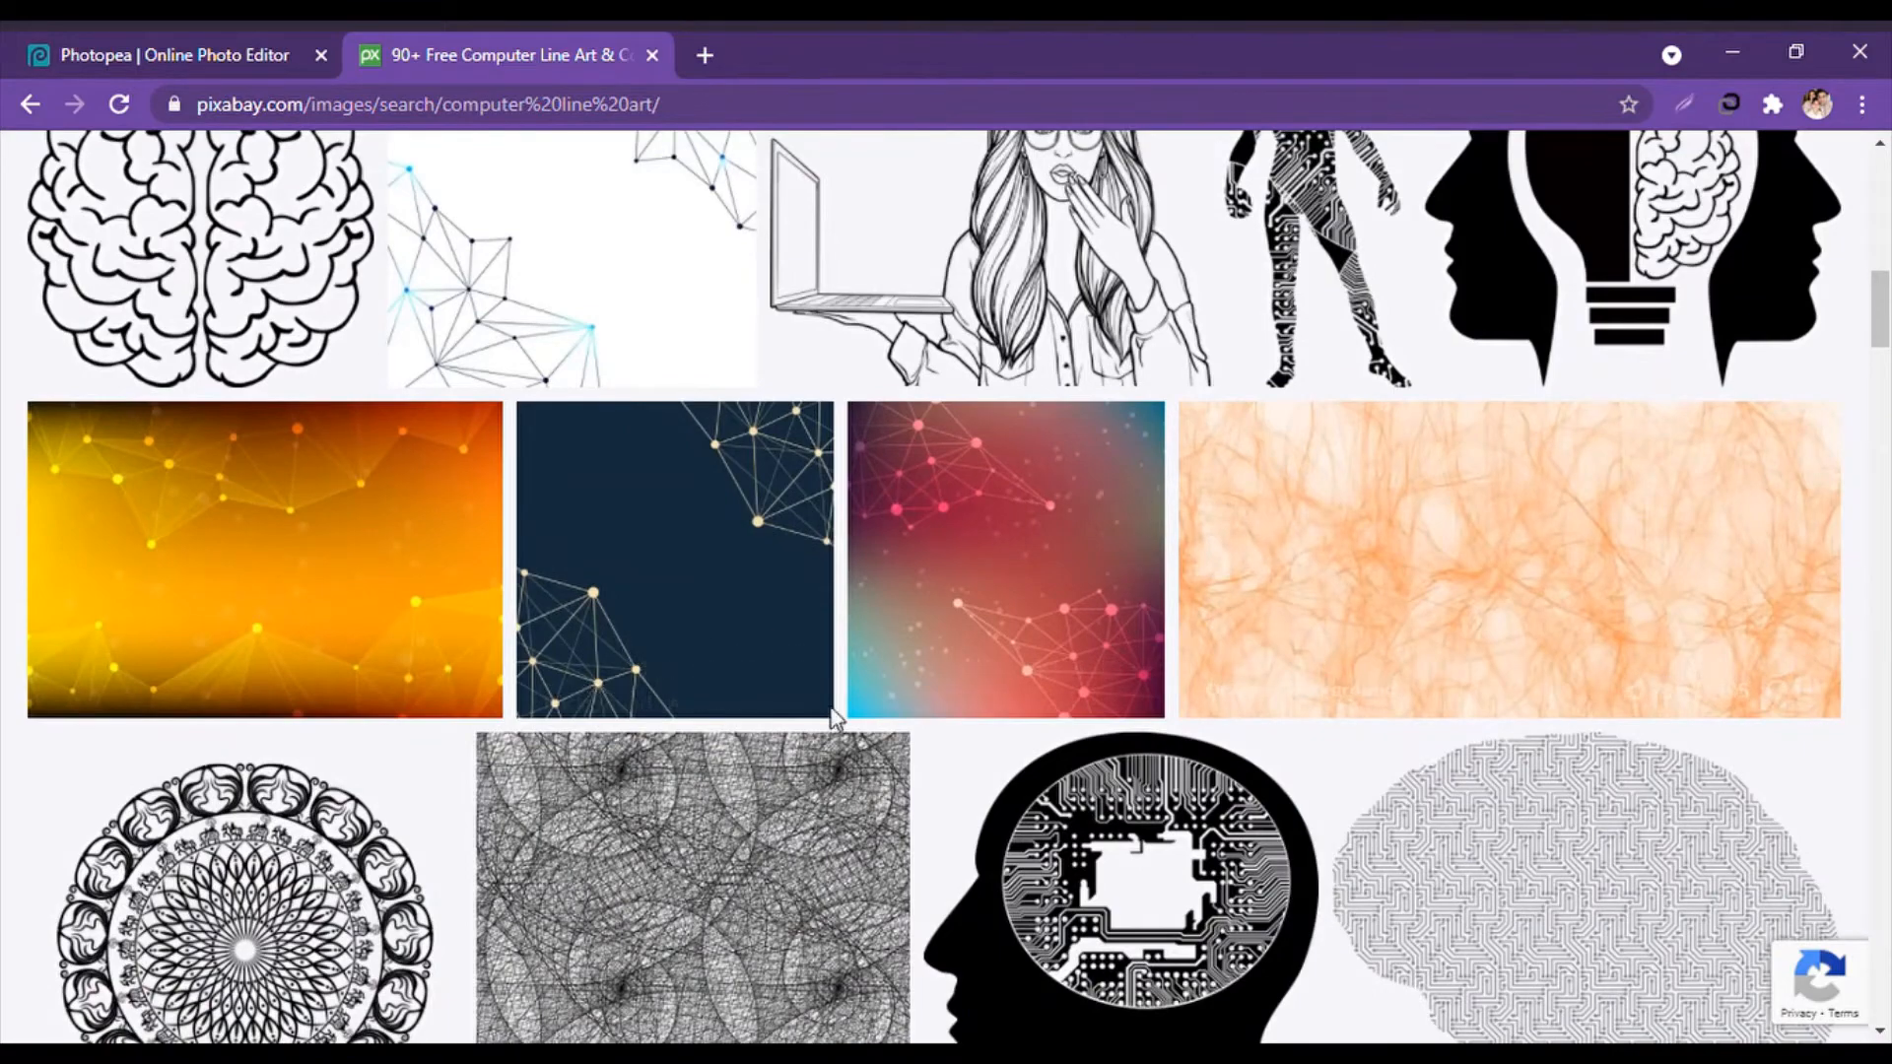
scroll(1257, 539, down, 10)
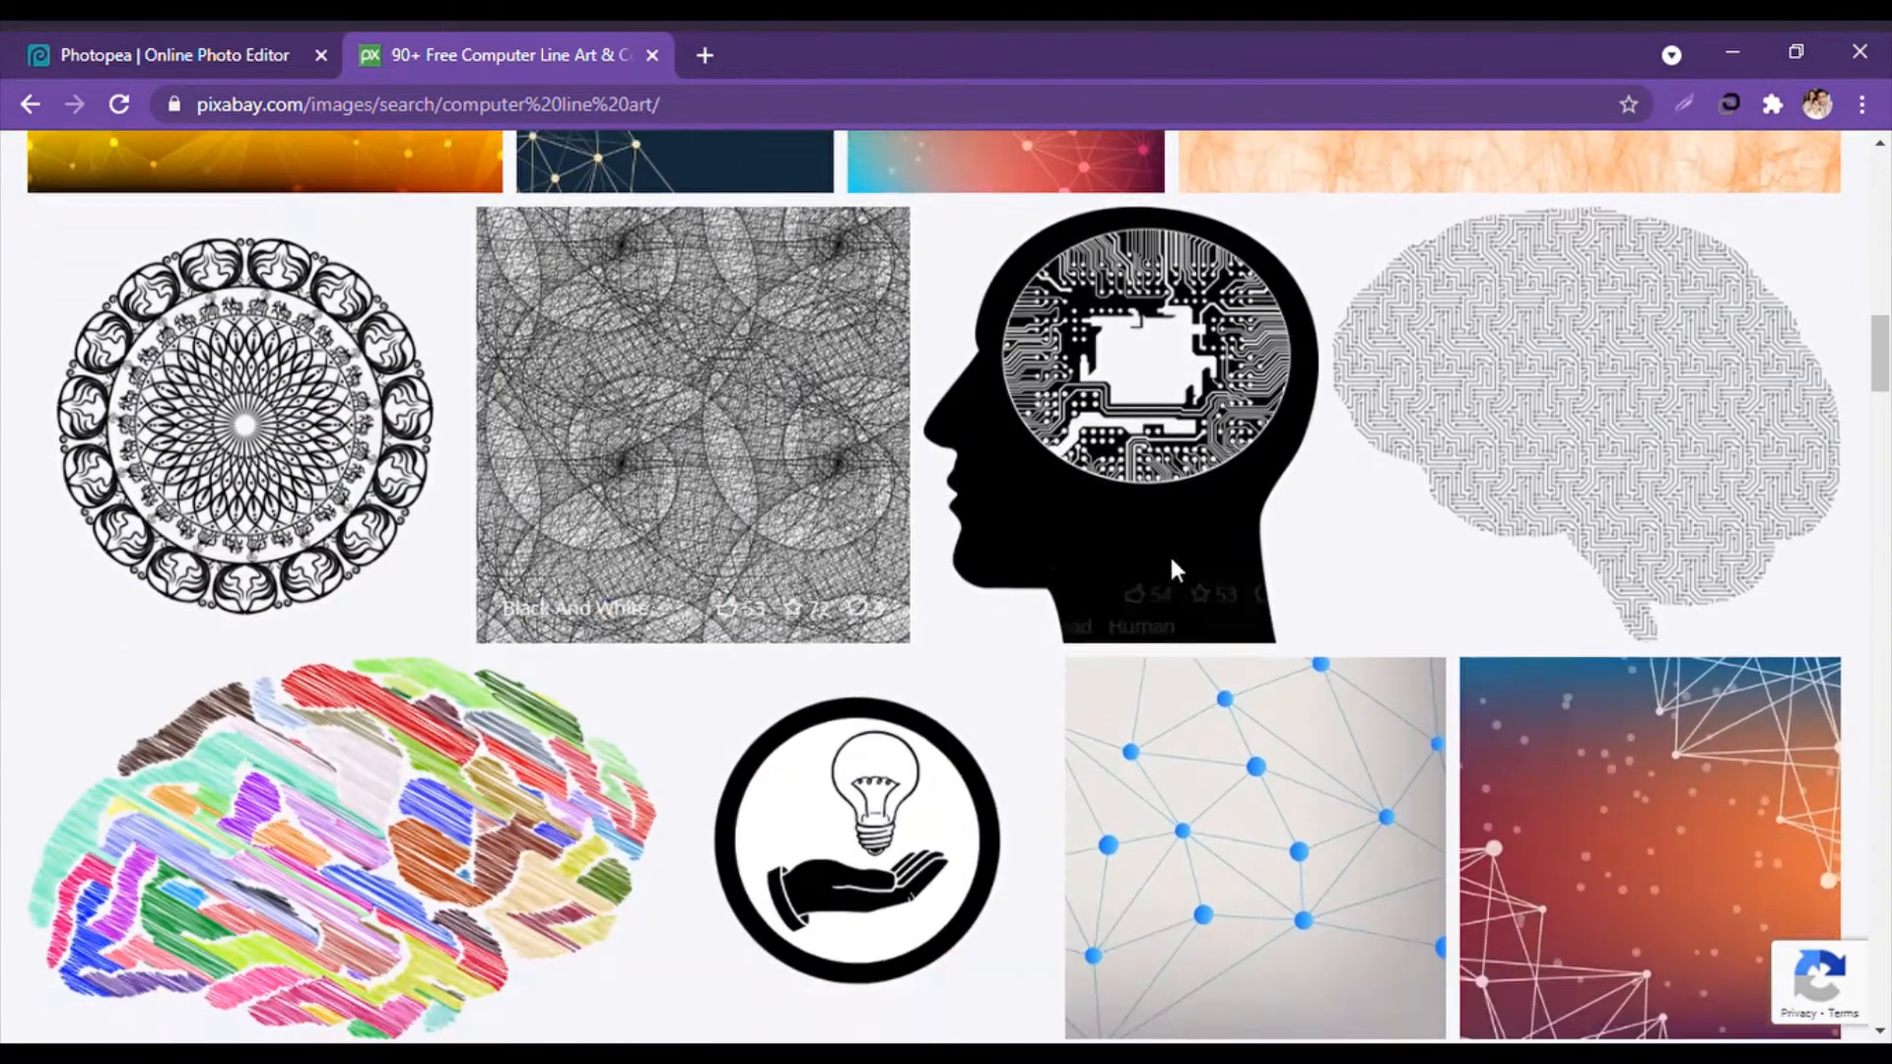
scroll(429, 323, down, 3)
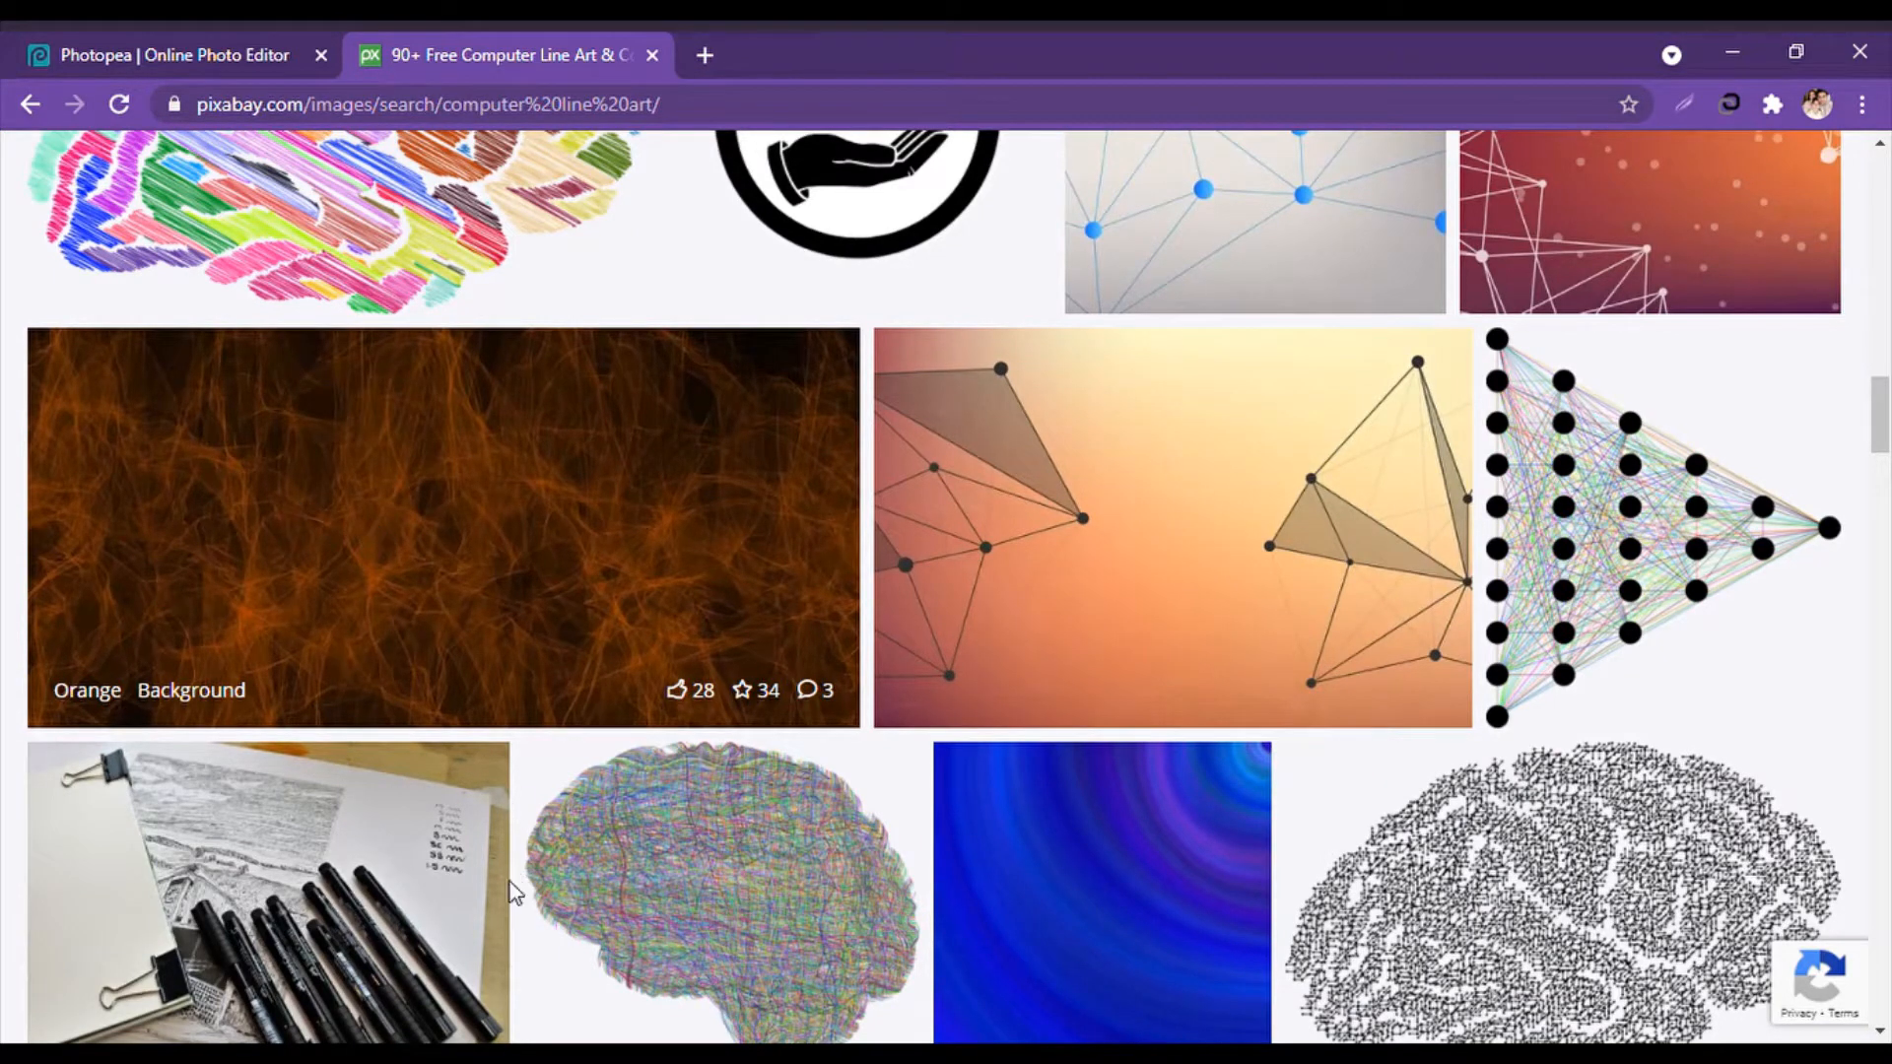
click(20, 55)
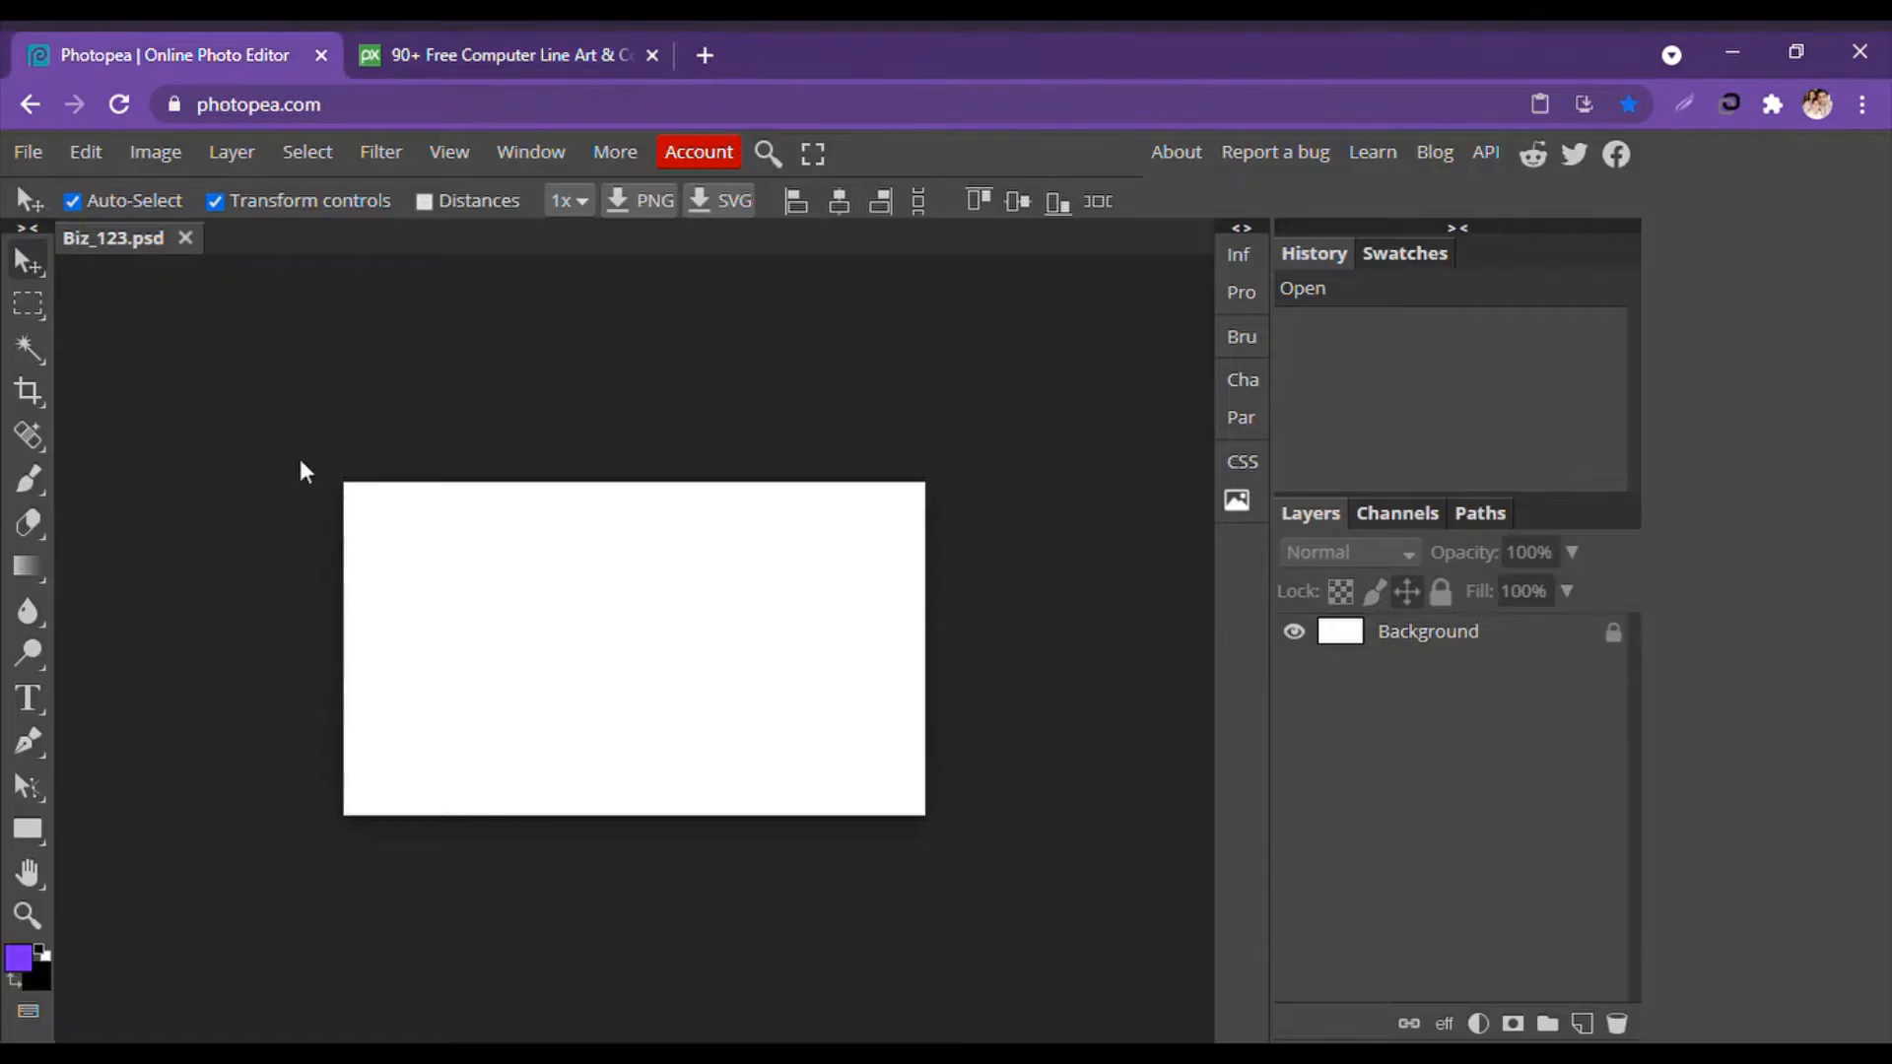
Paste the orange line texture and scale it to cover the whole card.
key(ctrl+v)
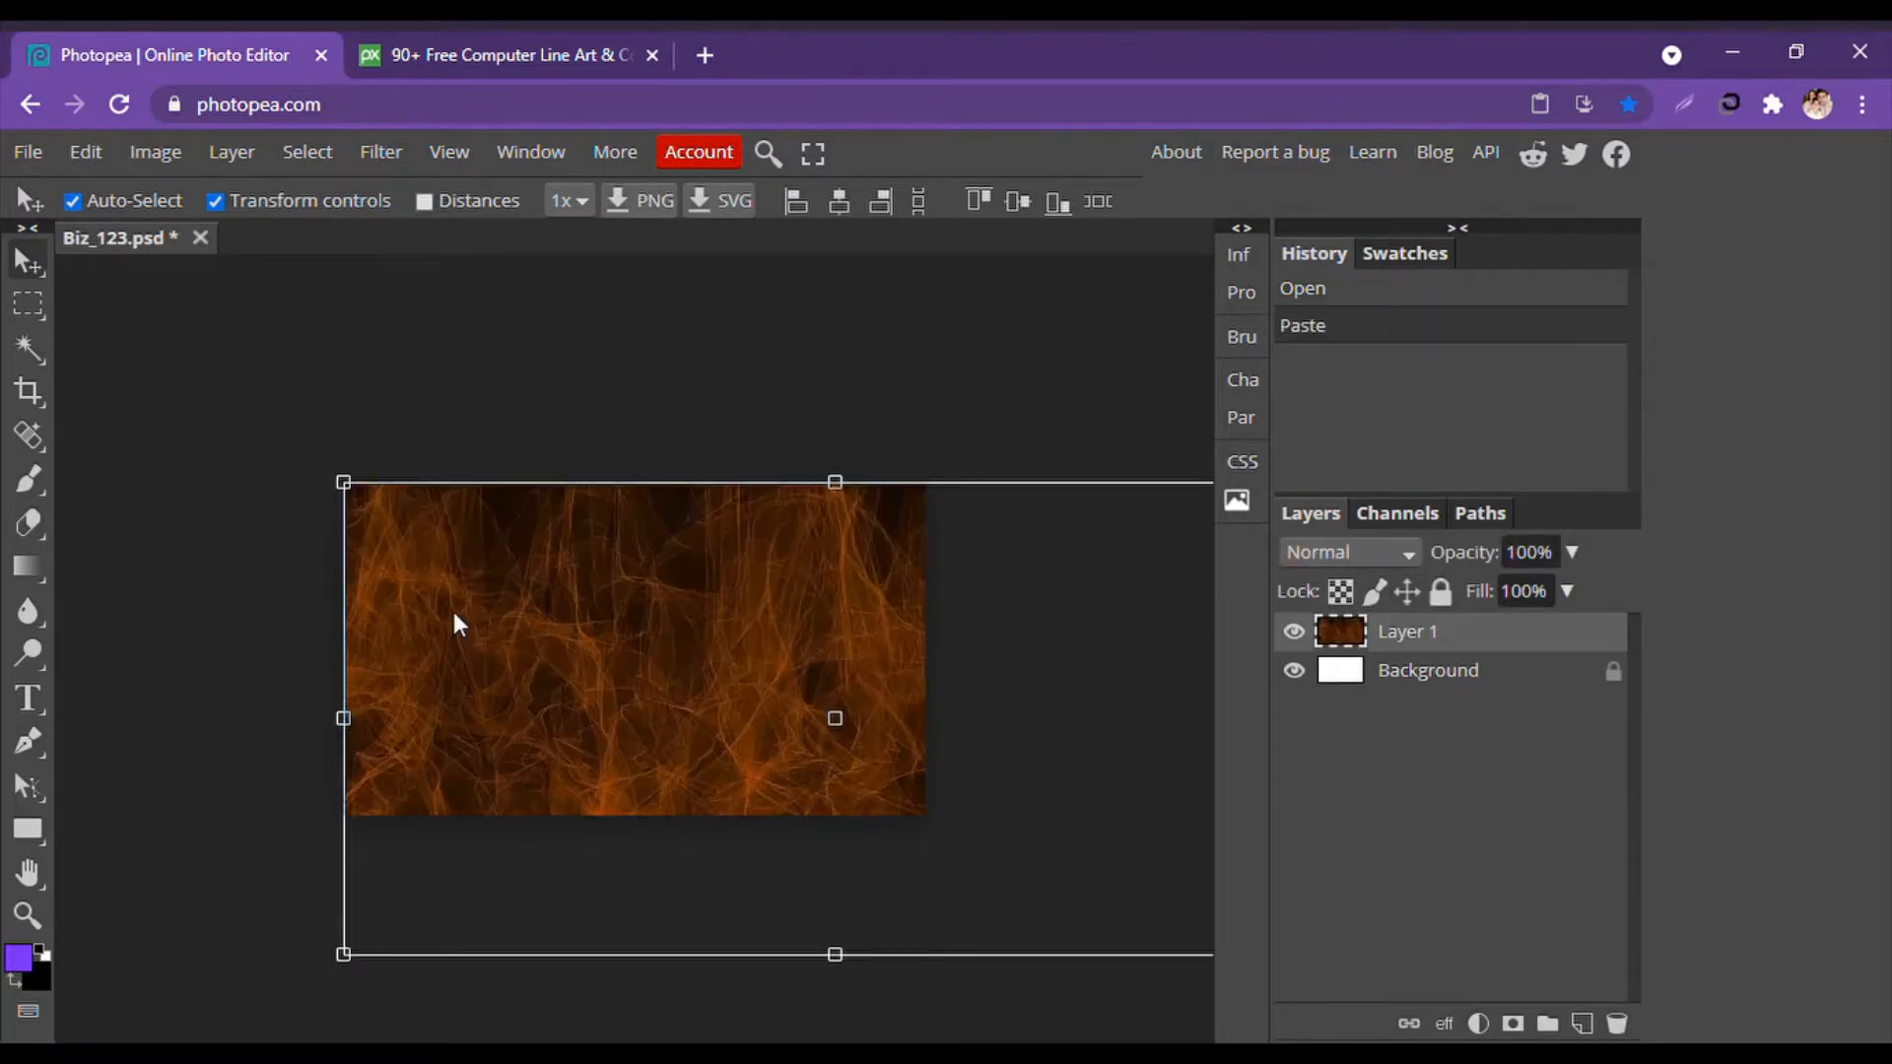
drag(741, 499, 455, 474)
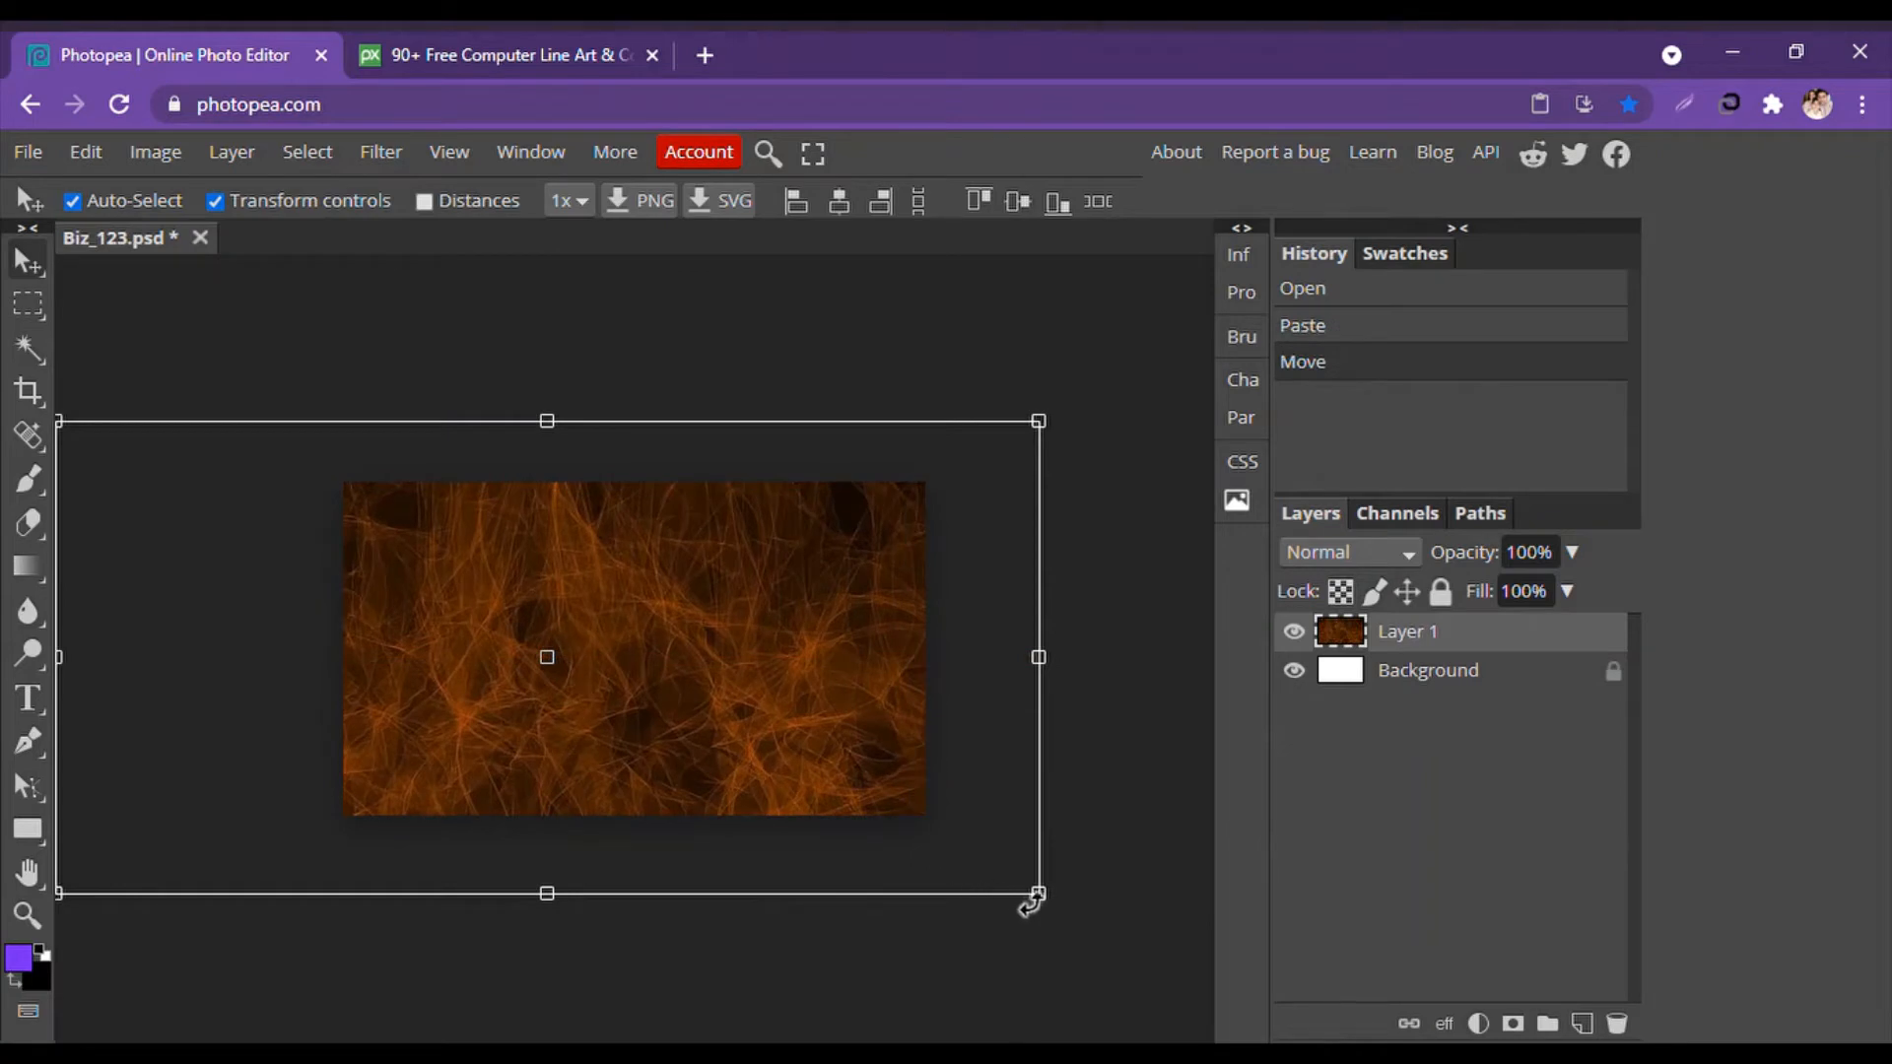
drag(1047, 897, 983, 836)
drag(724, 725, 769, 724)
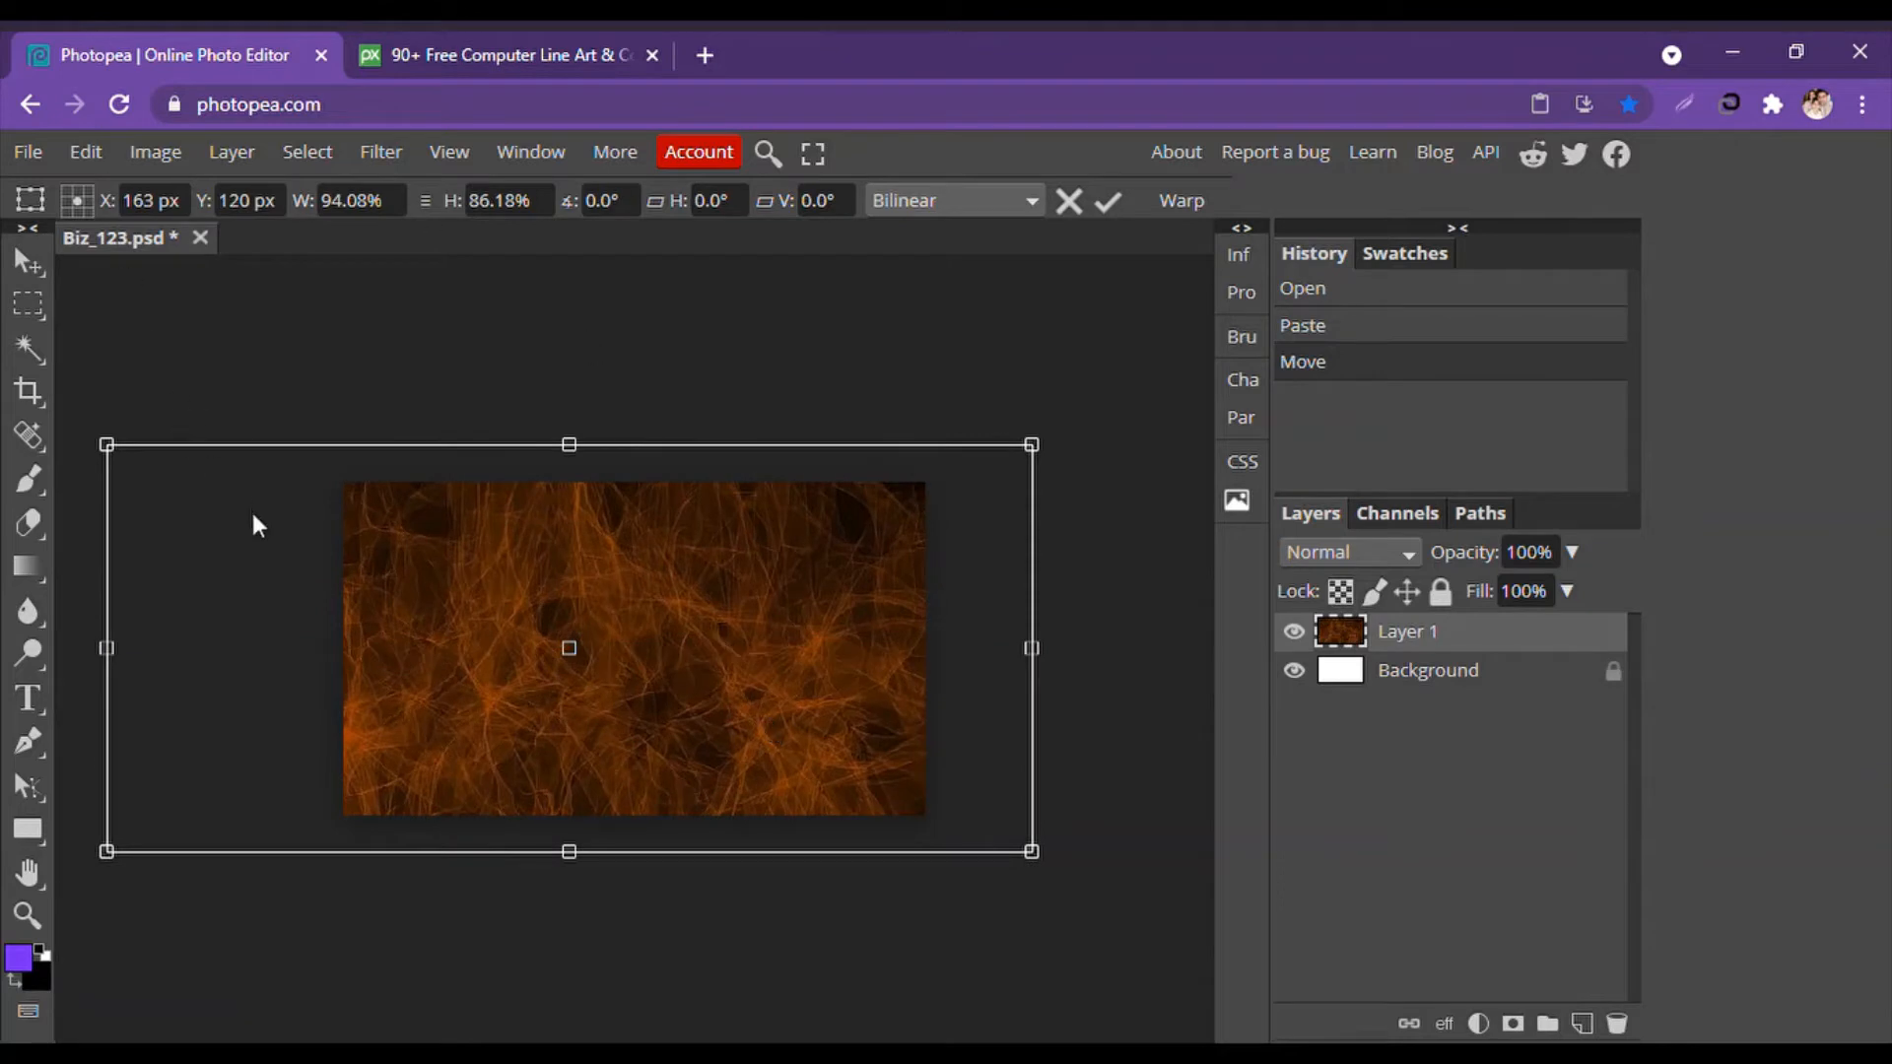
drag(104, 839, 204, 820)
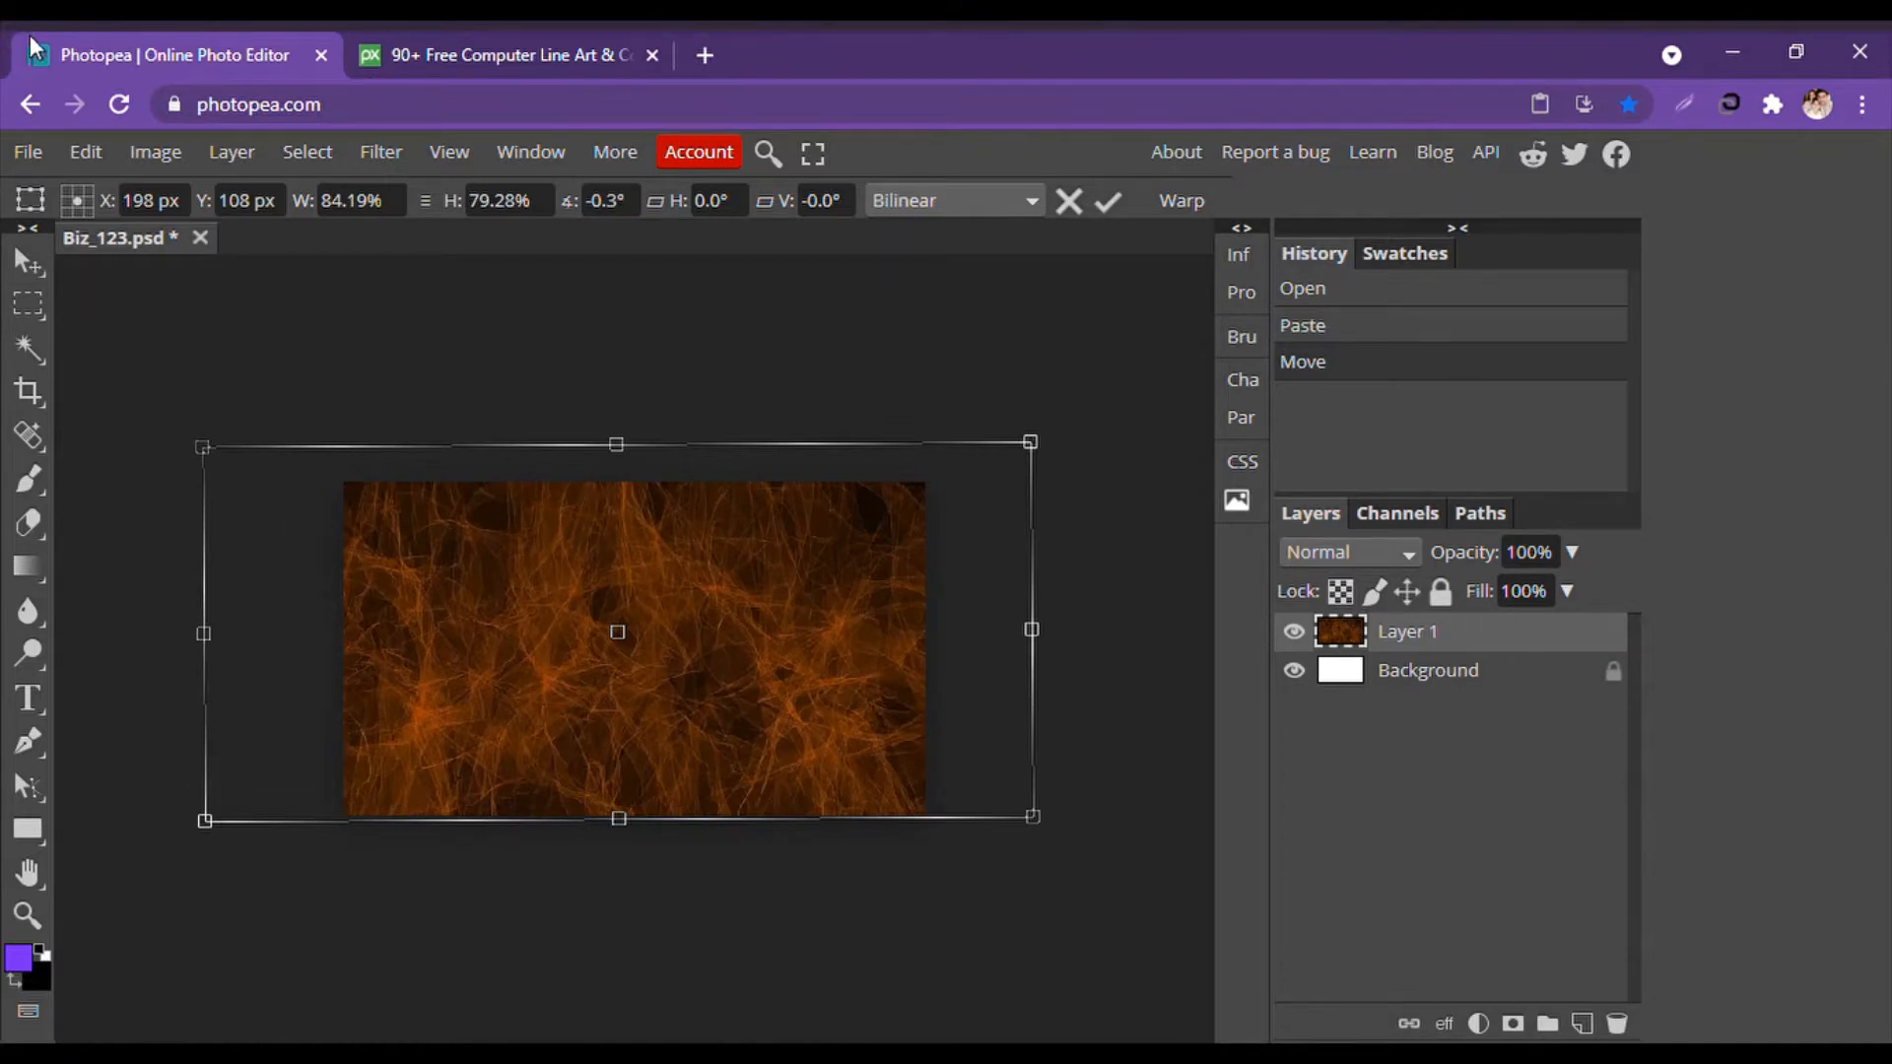
click(37, 268)
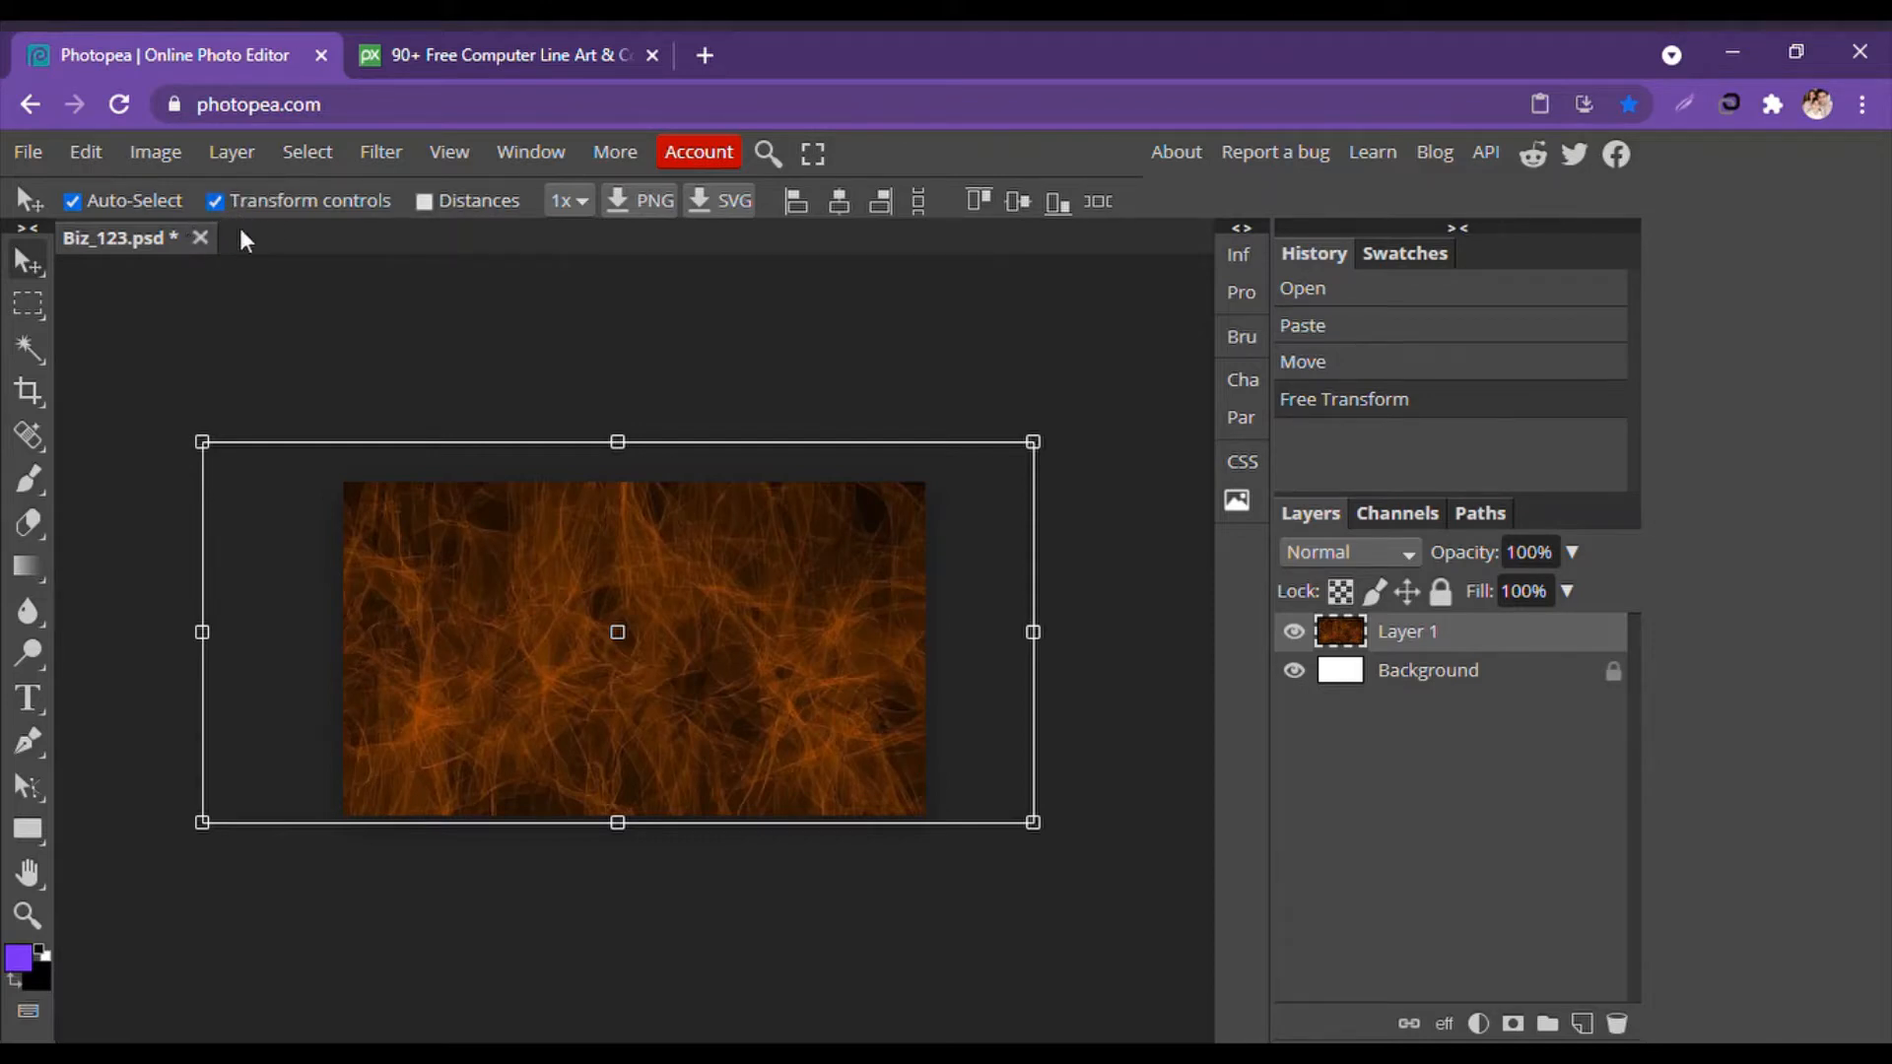
click(256, 309)
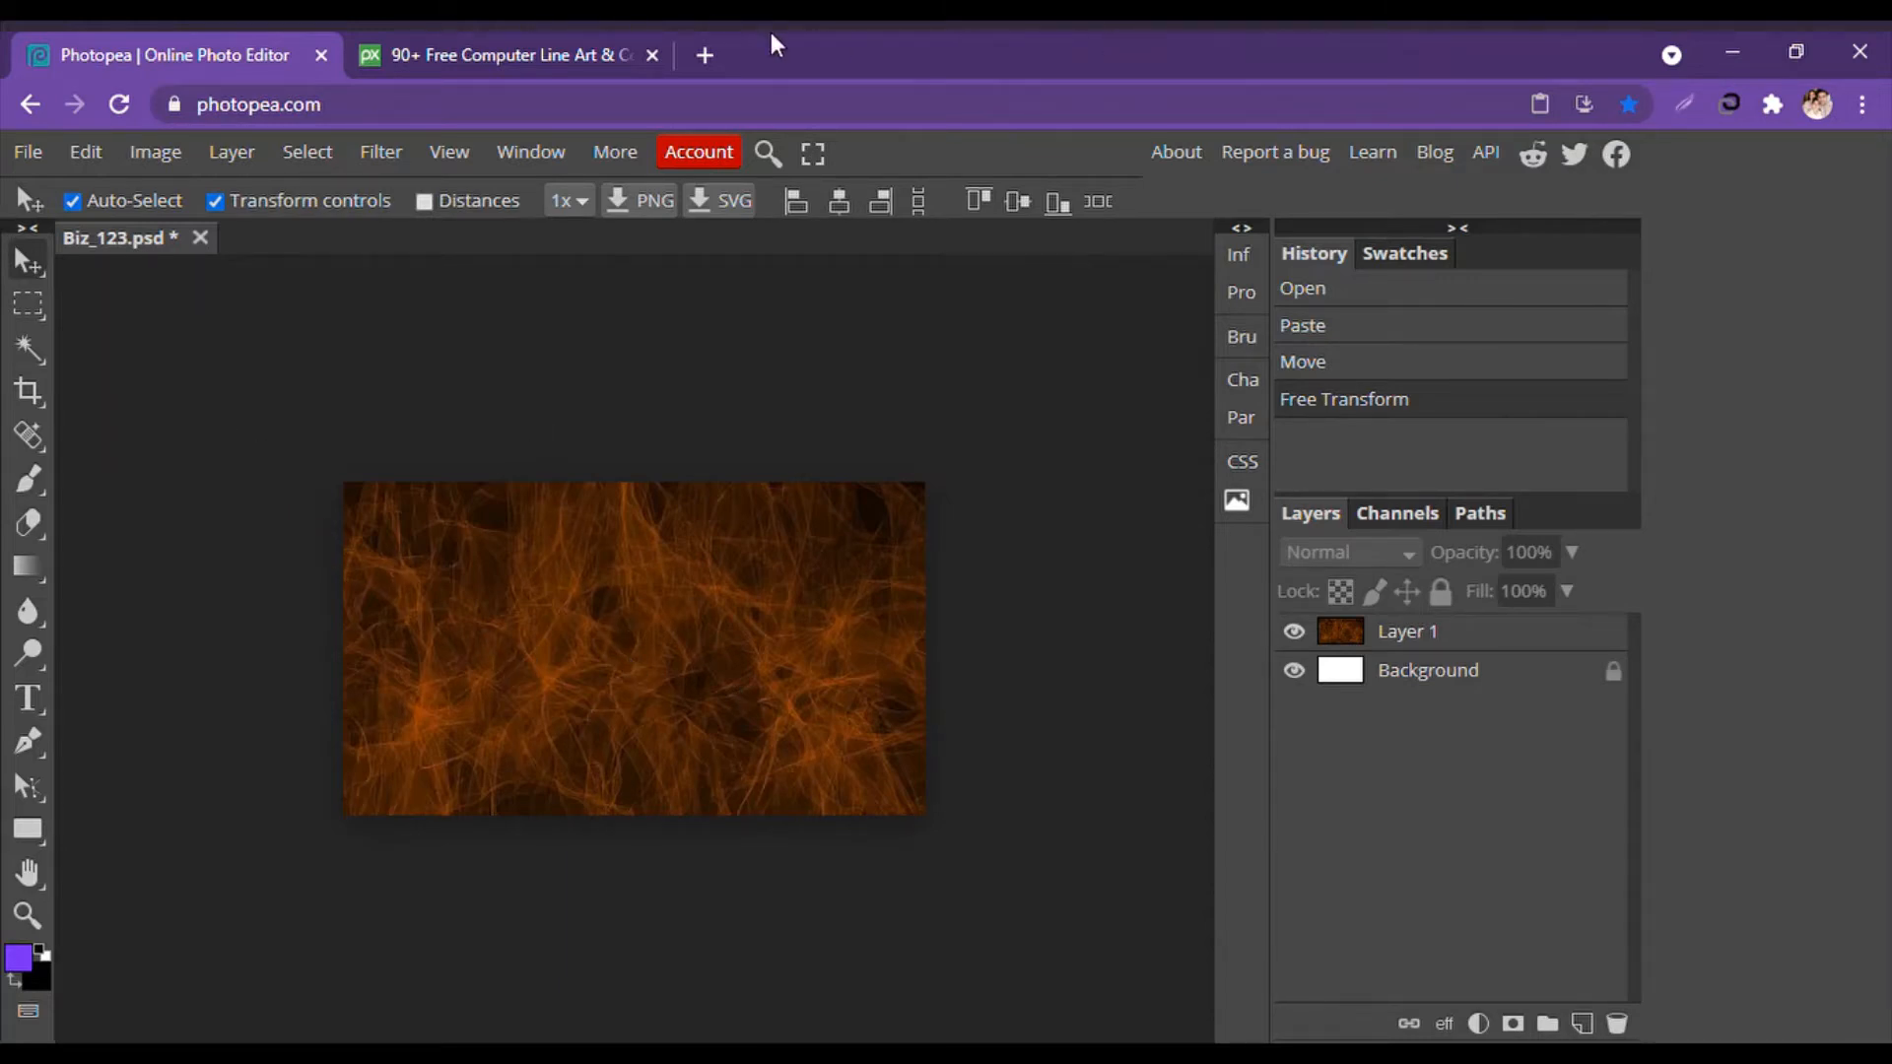
Close the Pixabay tab, pick the Type tool, and open the font list with its search cleared.
click(652, 55)
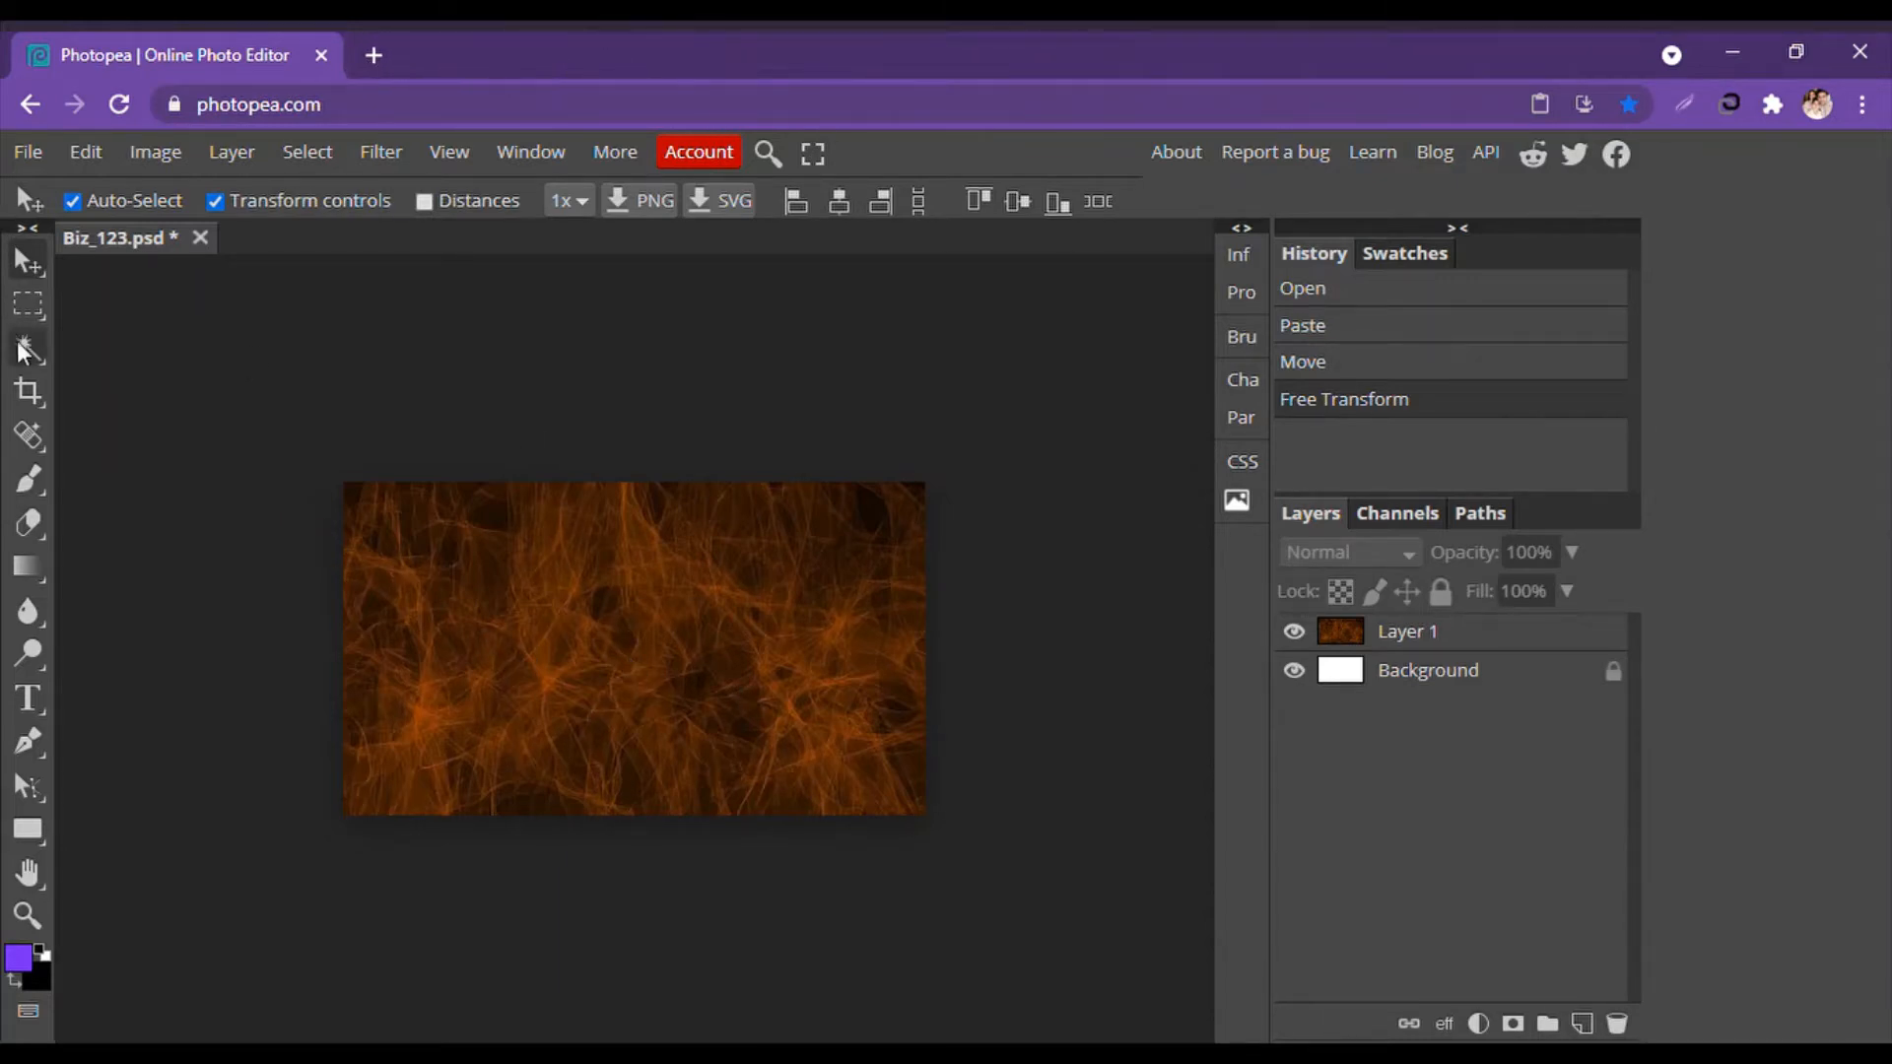
click(27, 705)
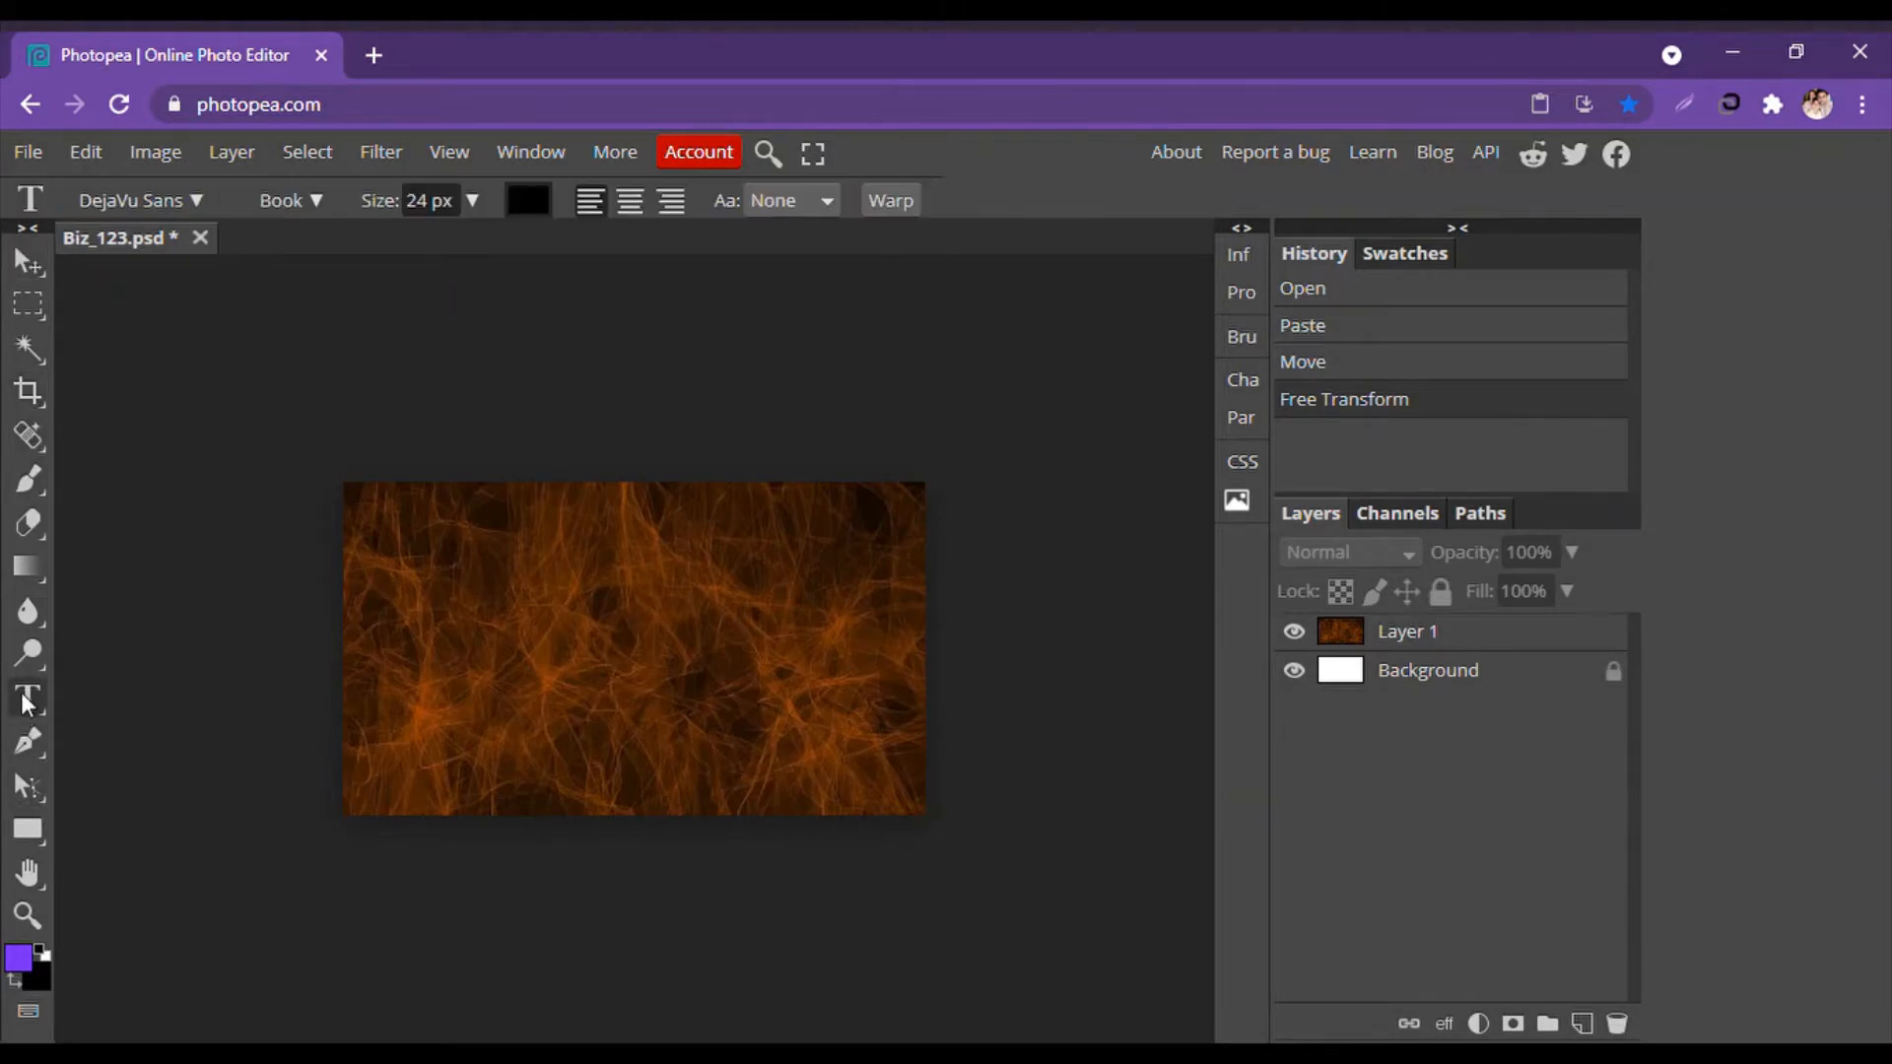
click(196, 200)
click(209, 431)
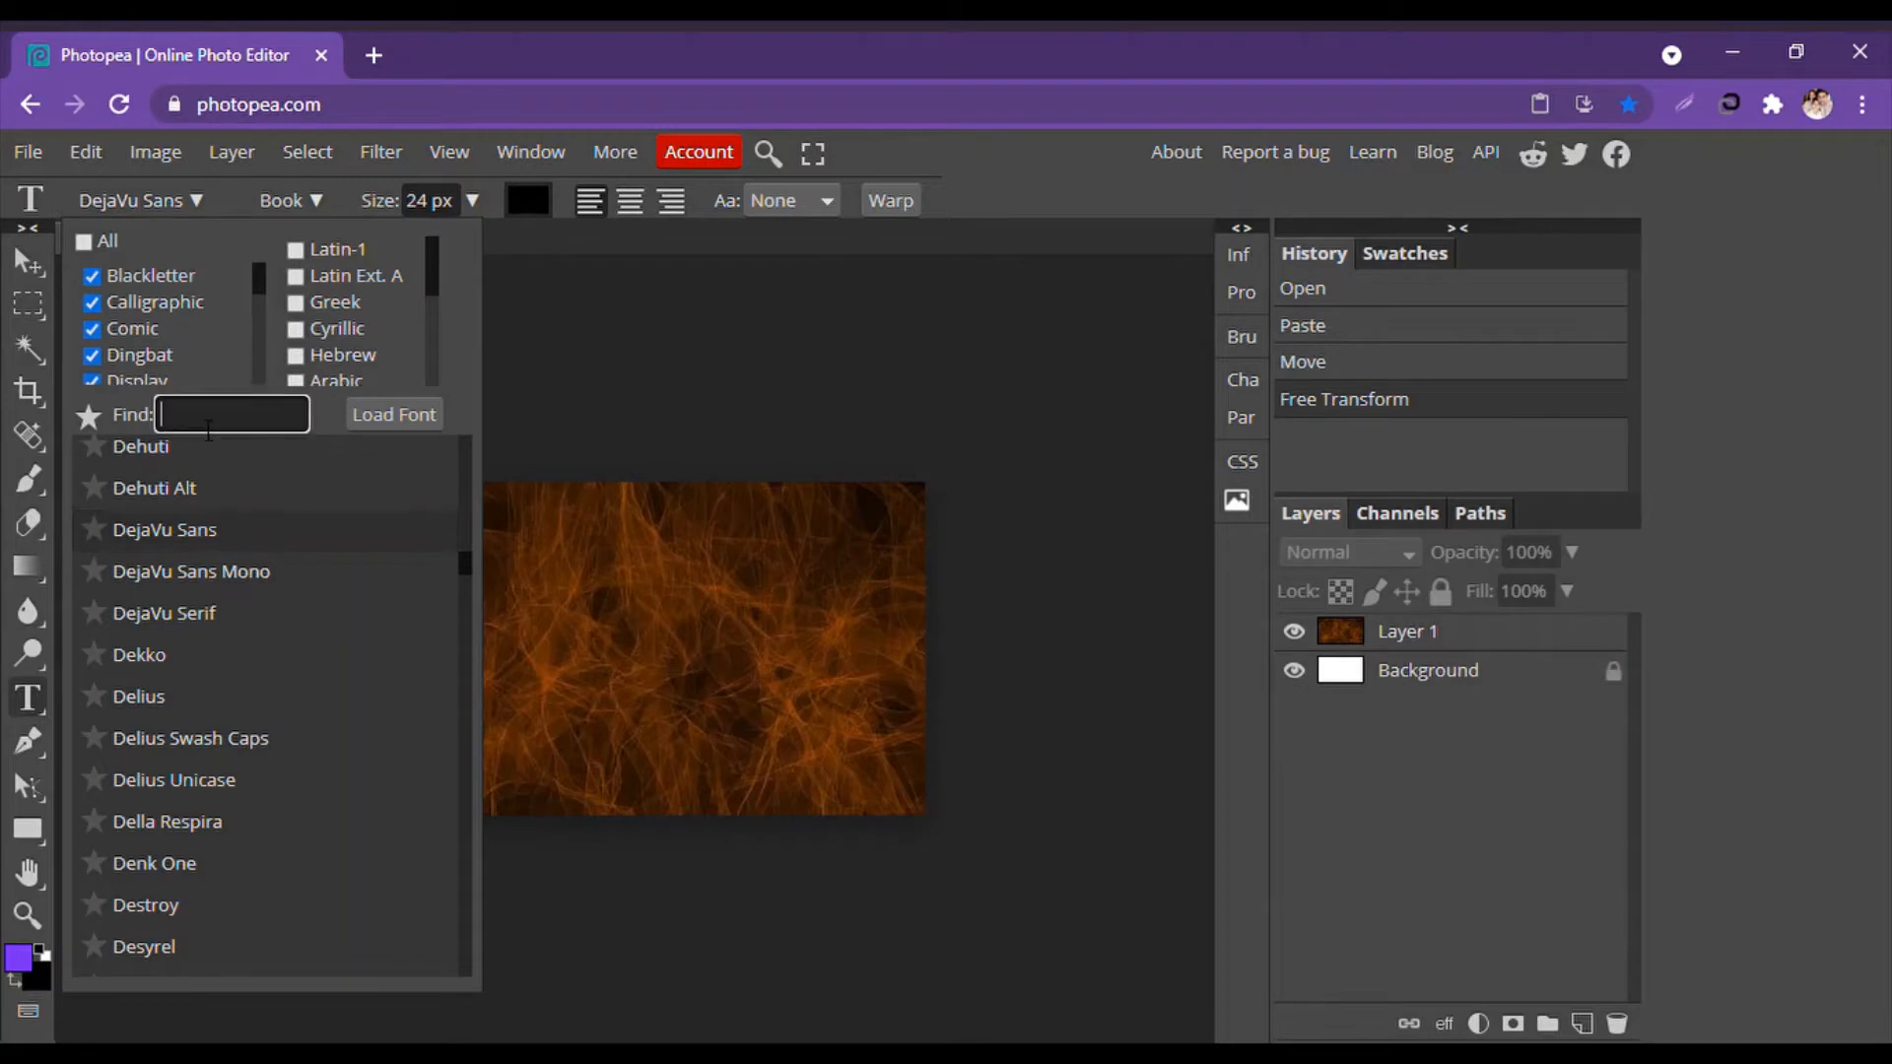
text(Eliga)
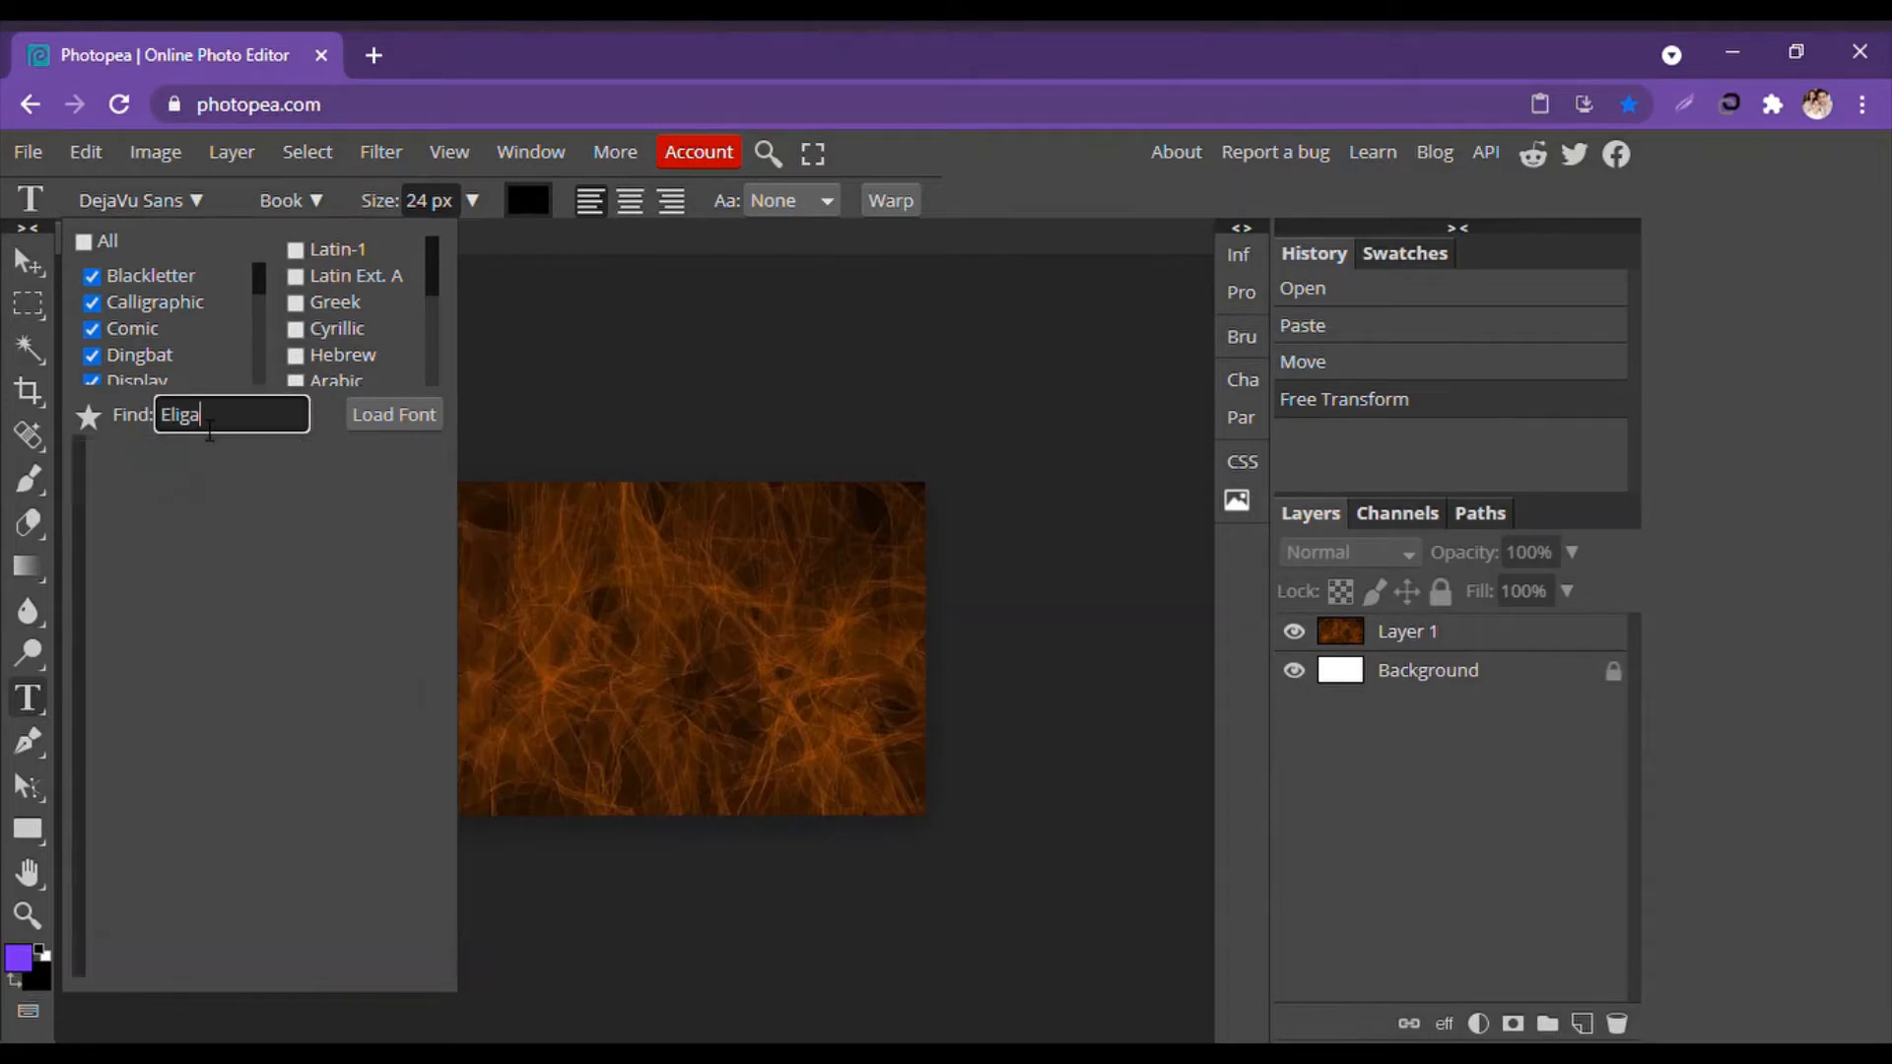
key(BackSpace)
key(BackSpace)
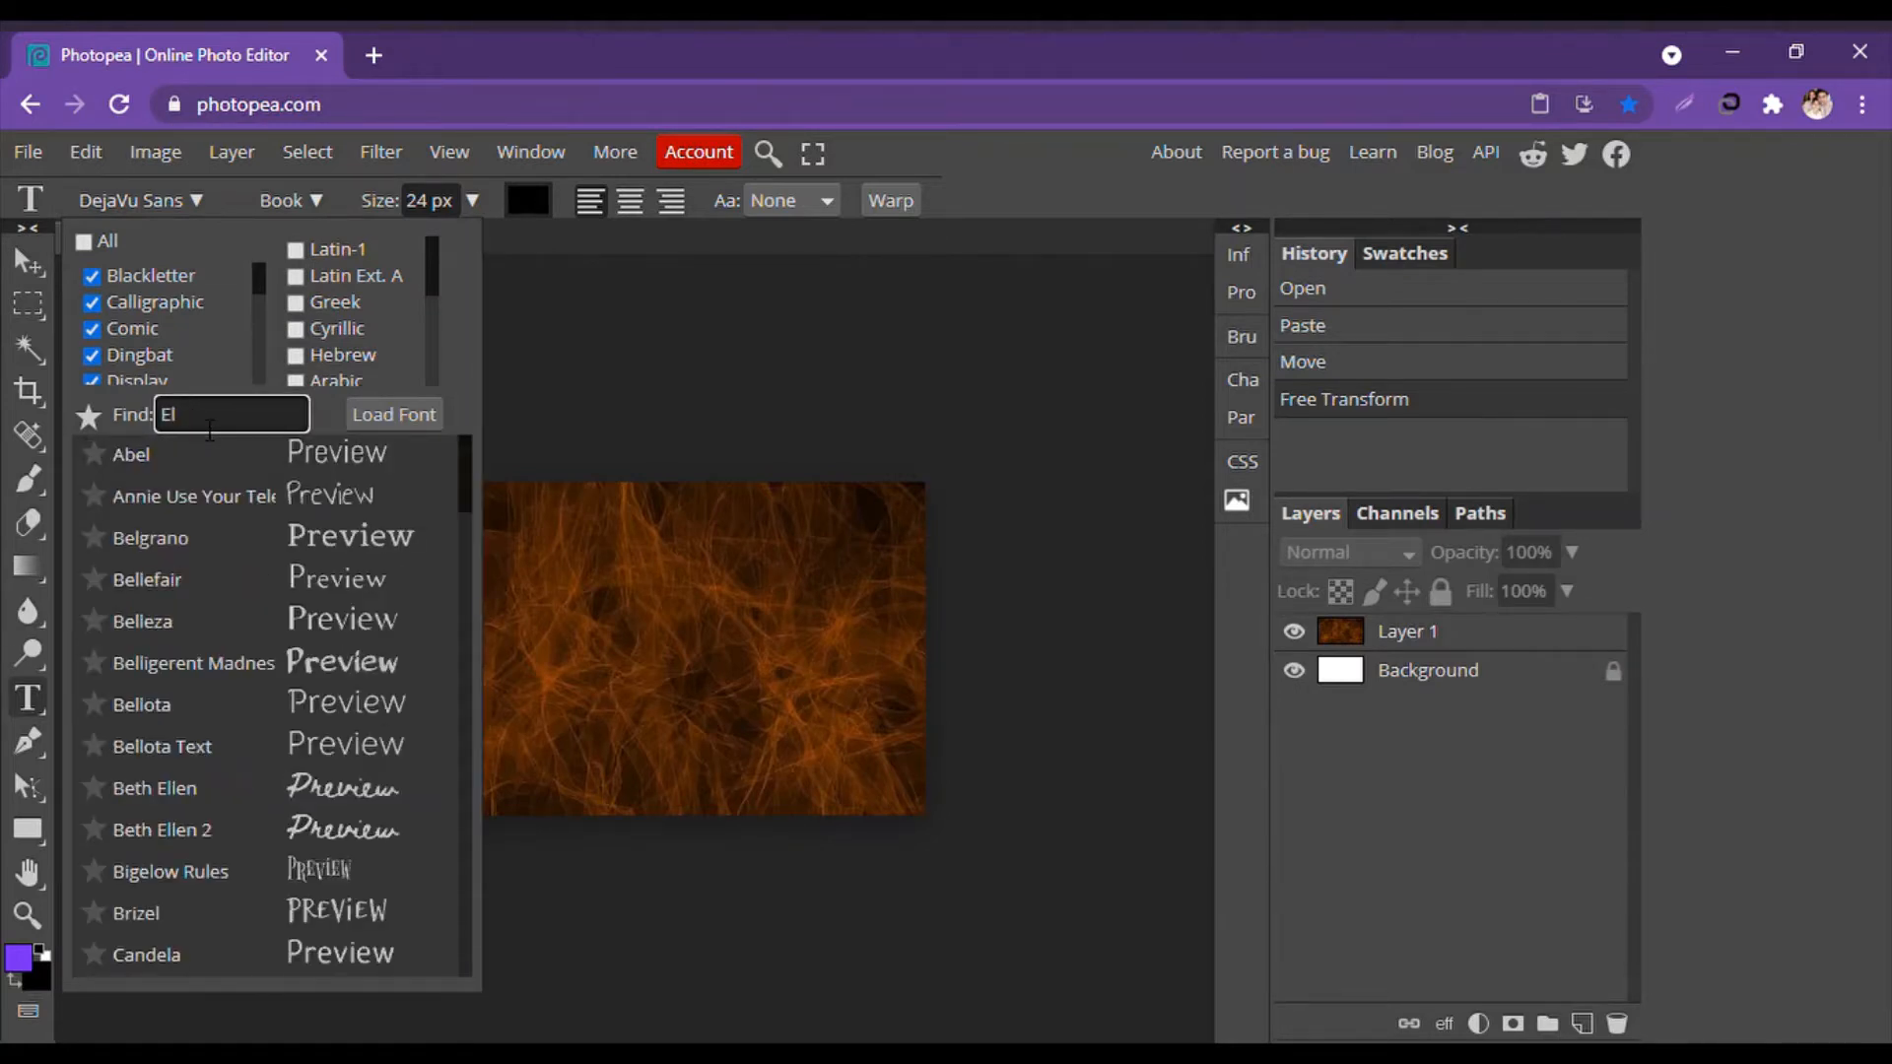
key(BackSpace)
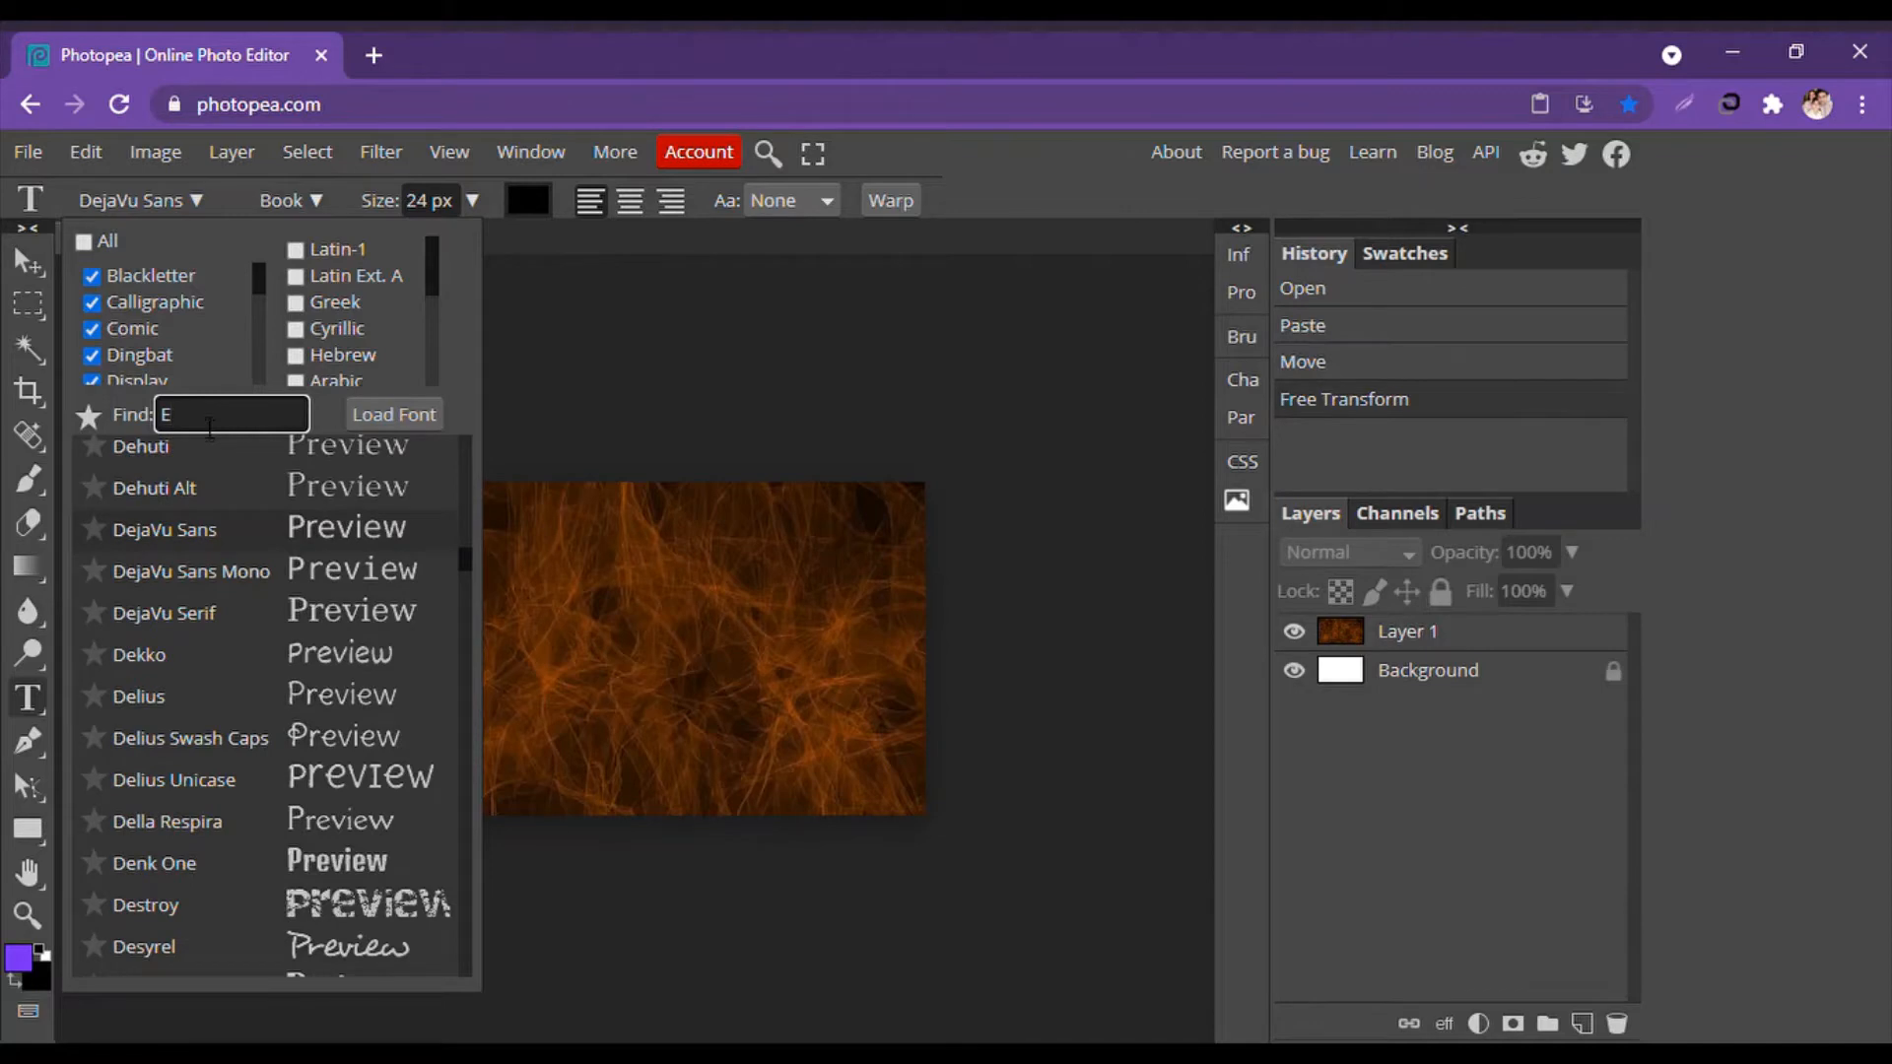
key(BackSpace)
click(81, 240)
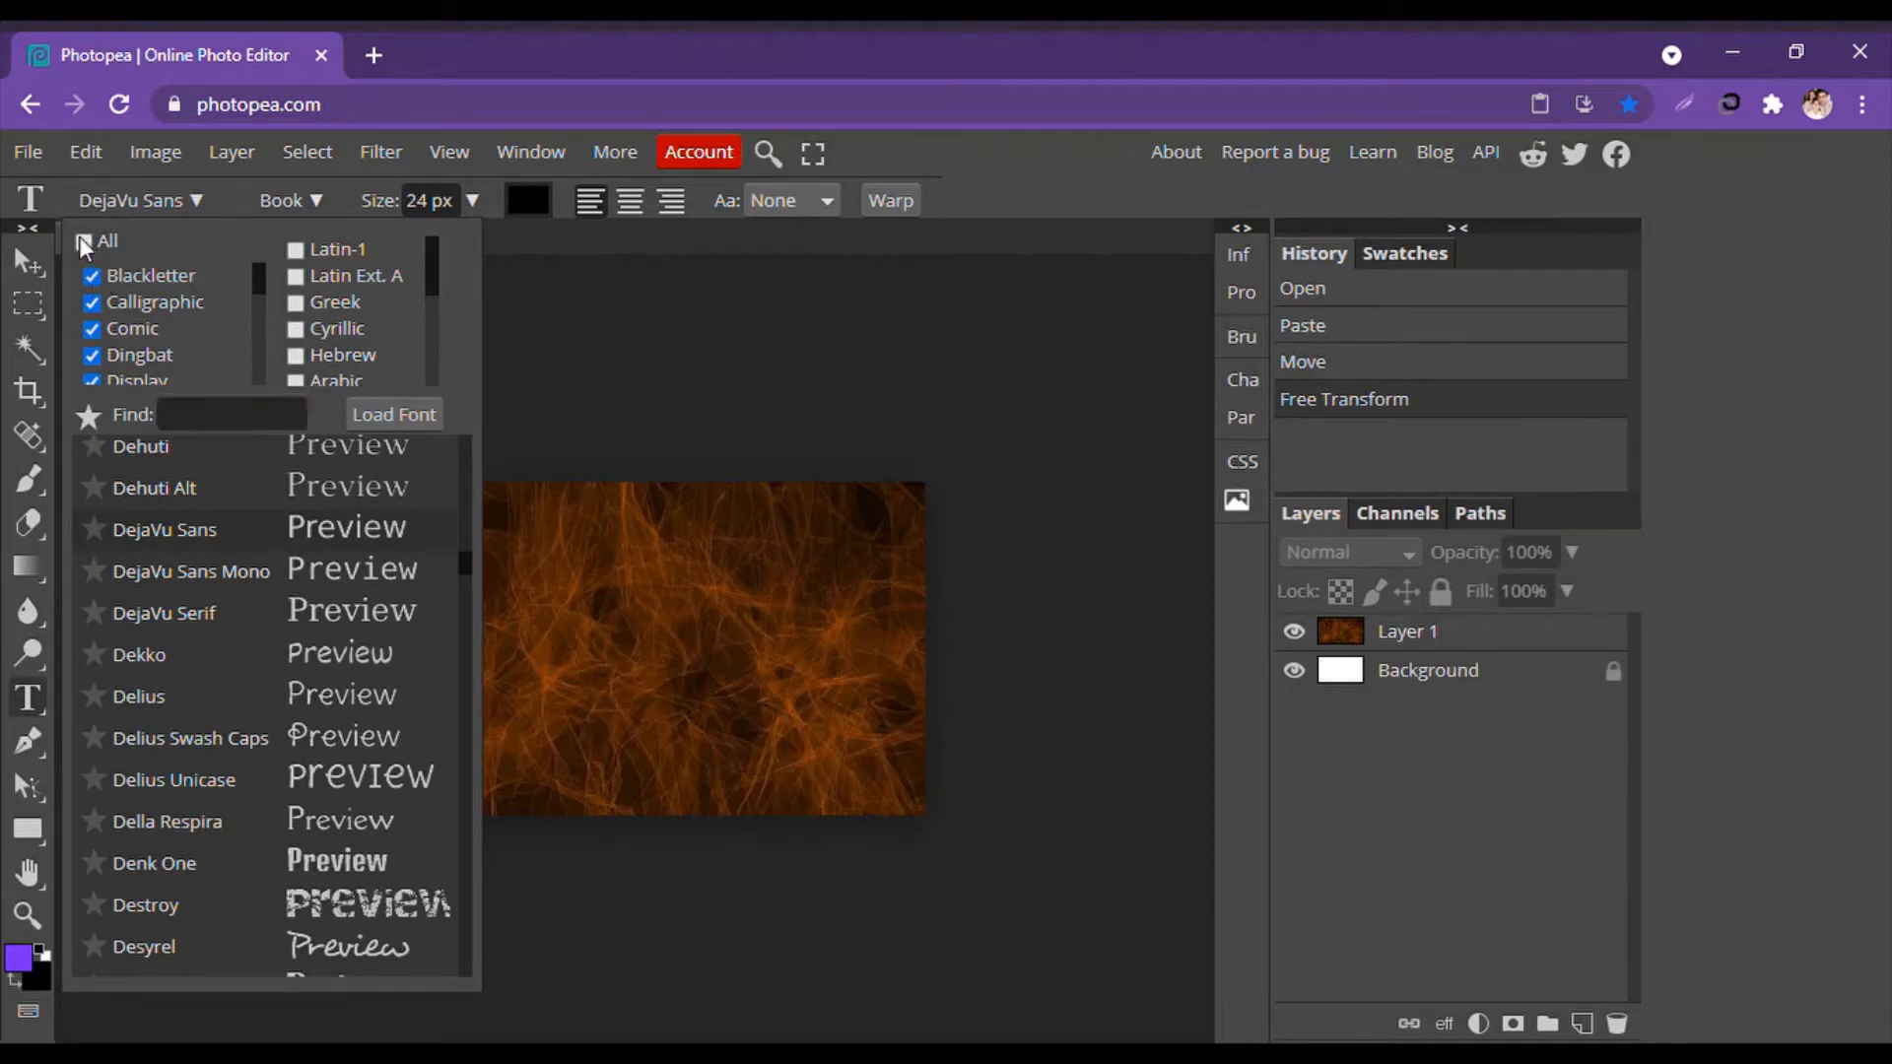
click(79, 239)
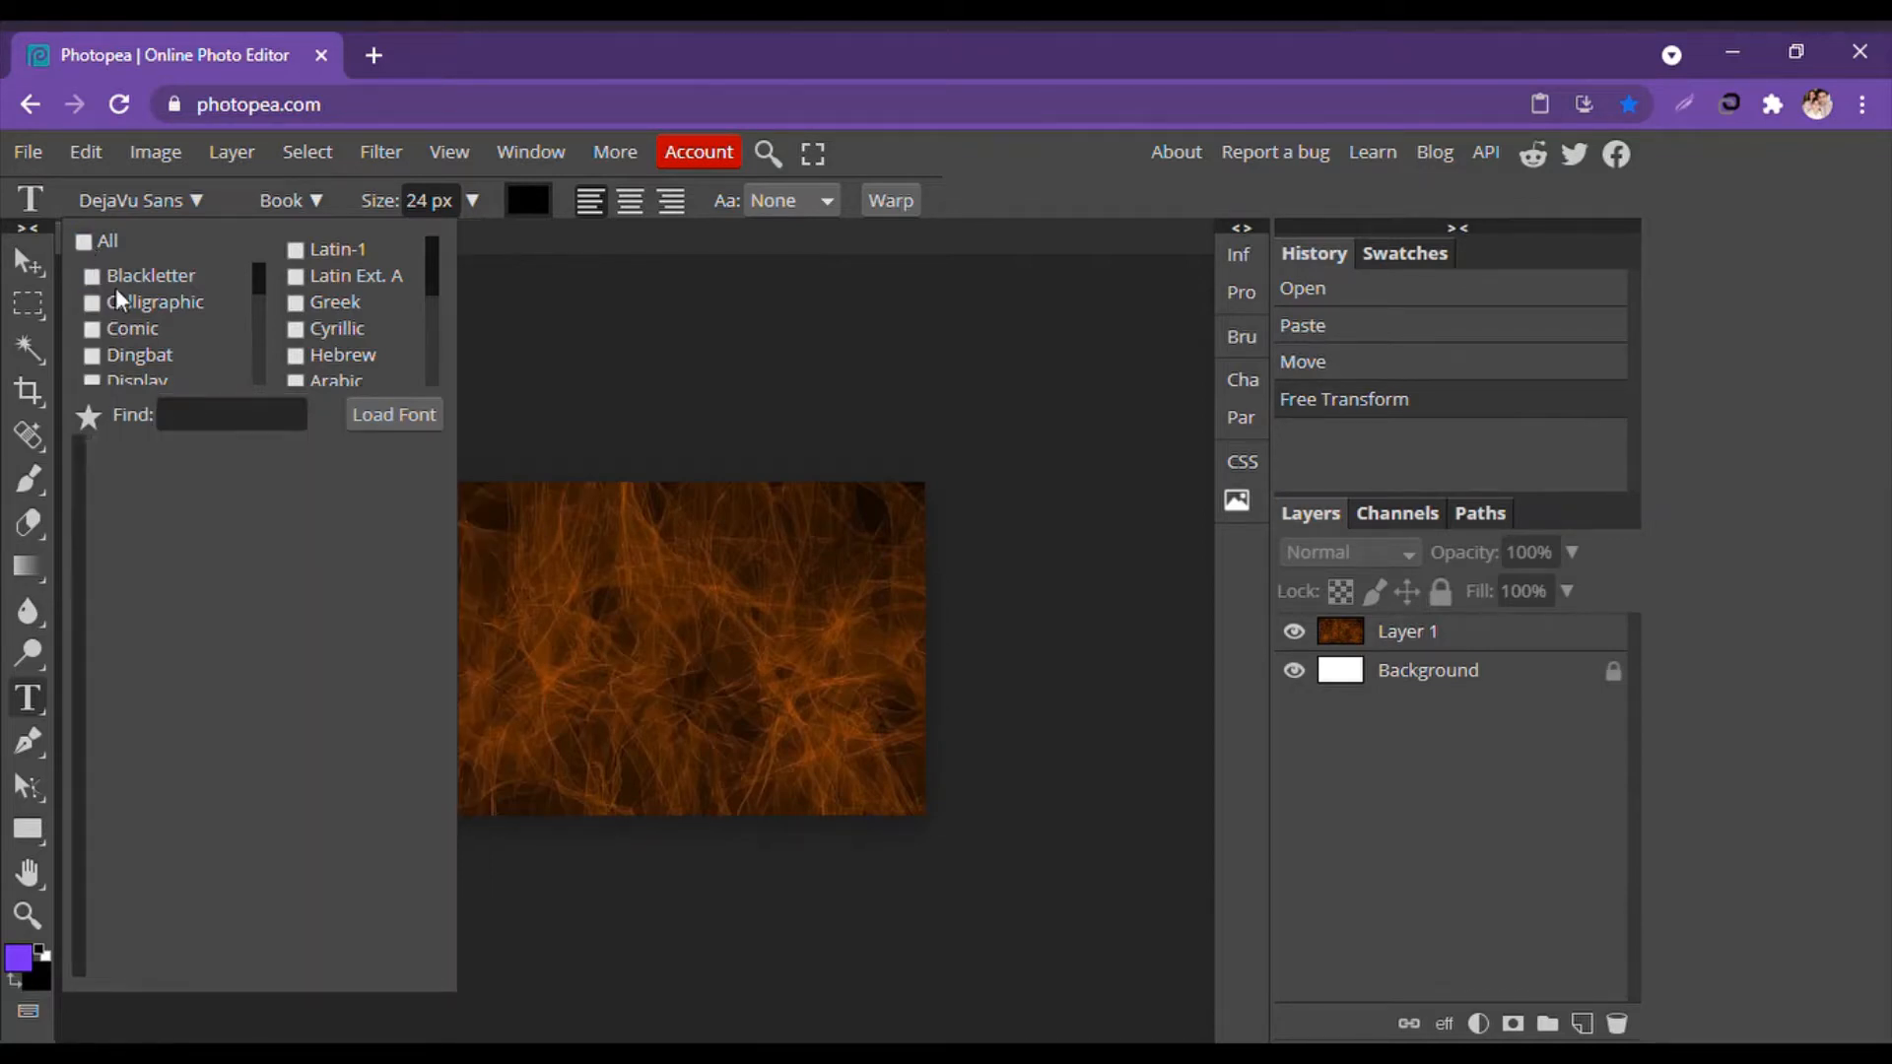
Filter the font list to show only Sans Serif fonts.
scroll(123, 300, down, 3)
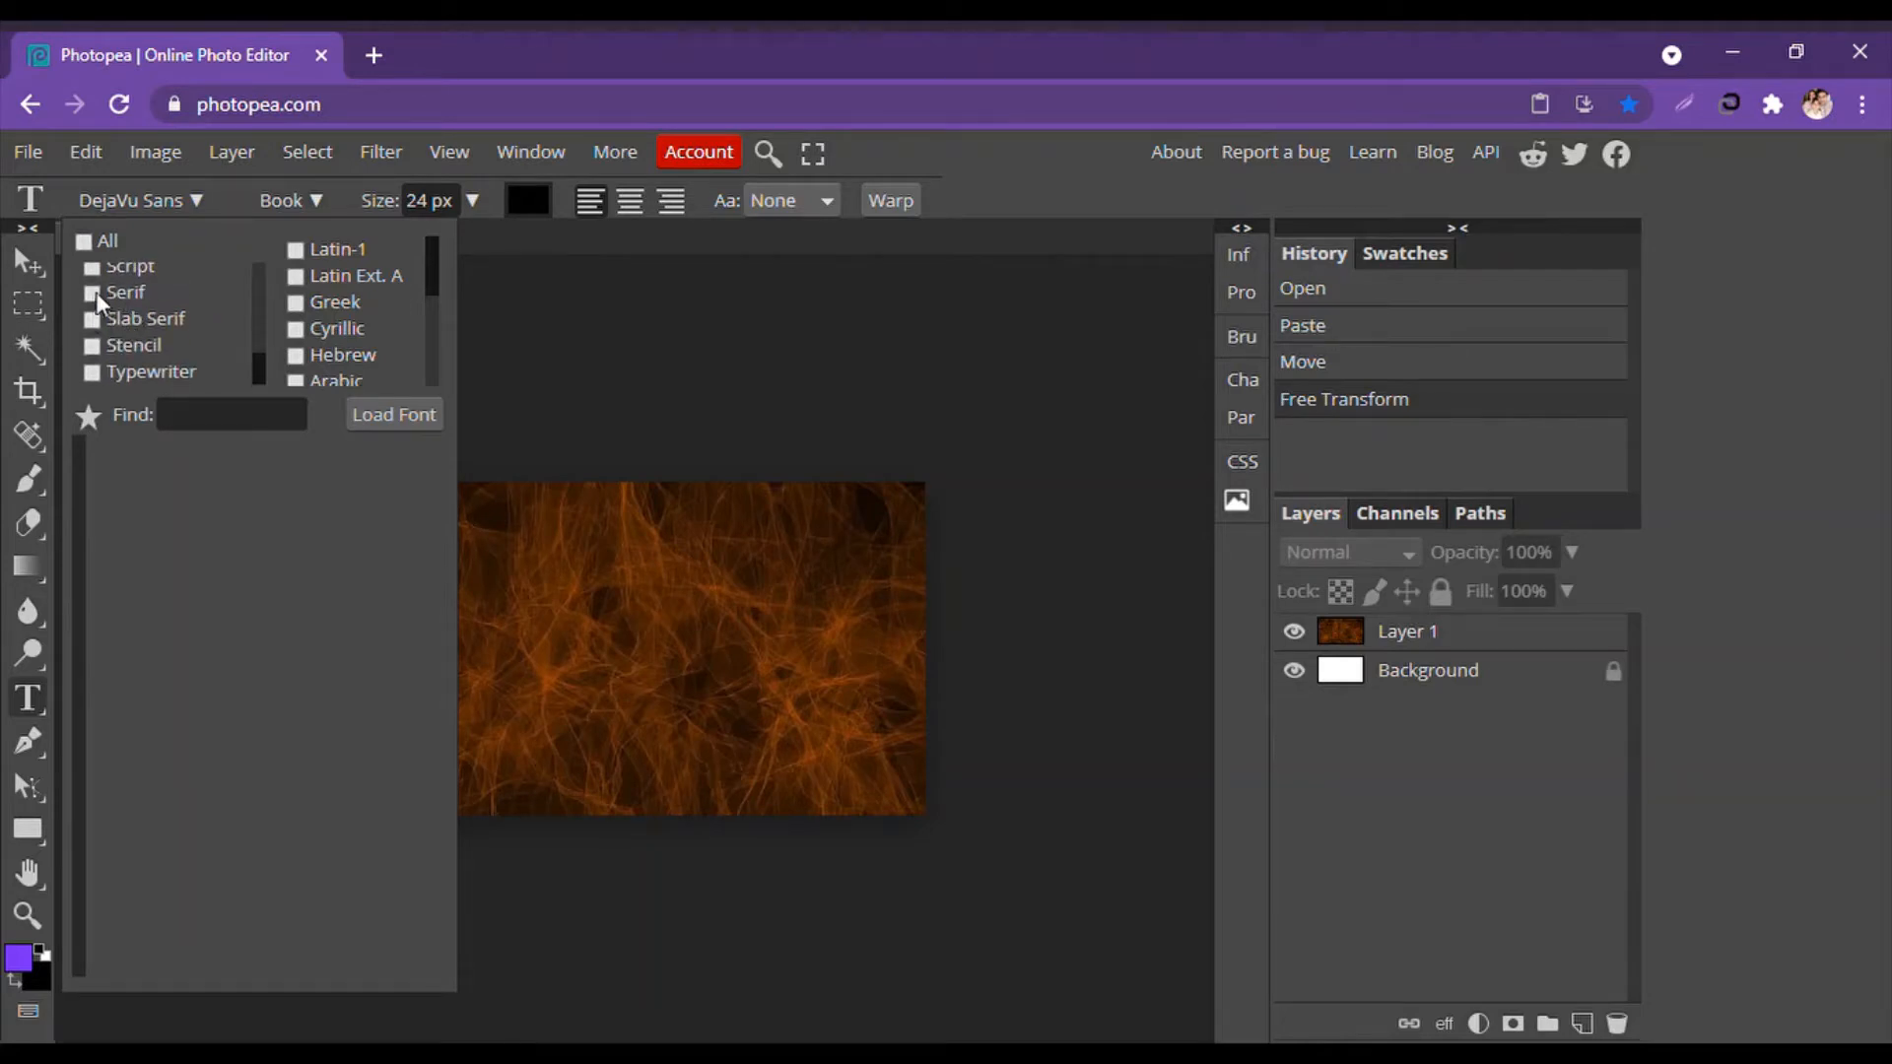
scroll(96, 305, up, 2)
scroll(98, 350, down, 2)
scroll(92, 347, up, 2)
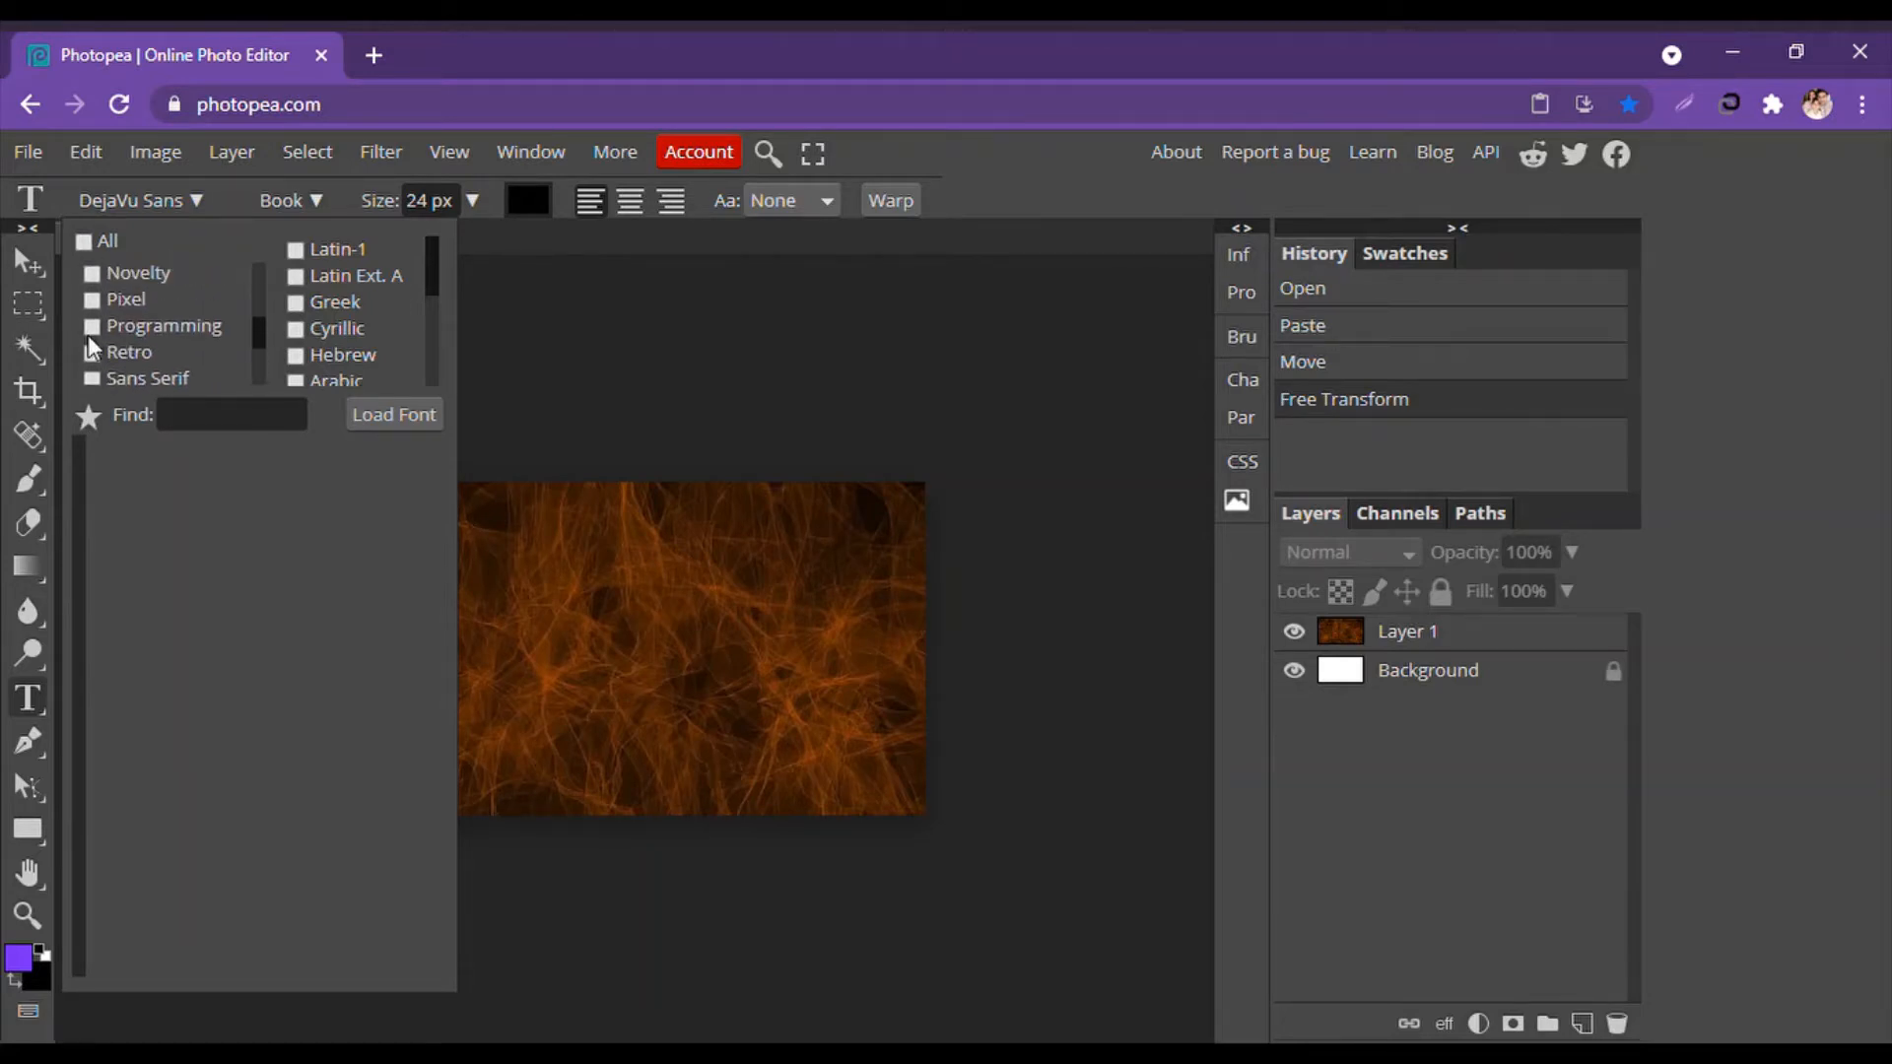
click(91, 379)
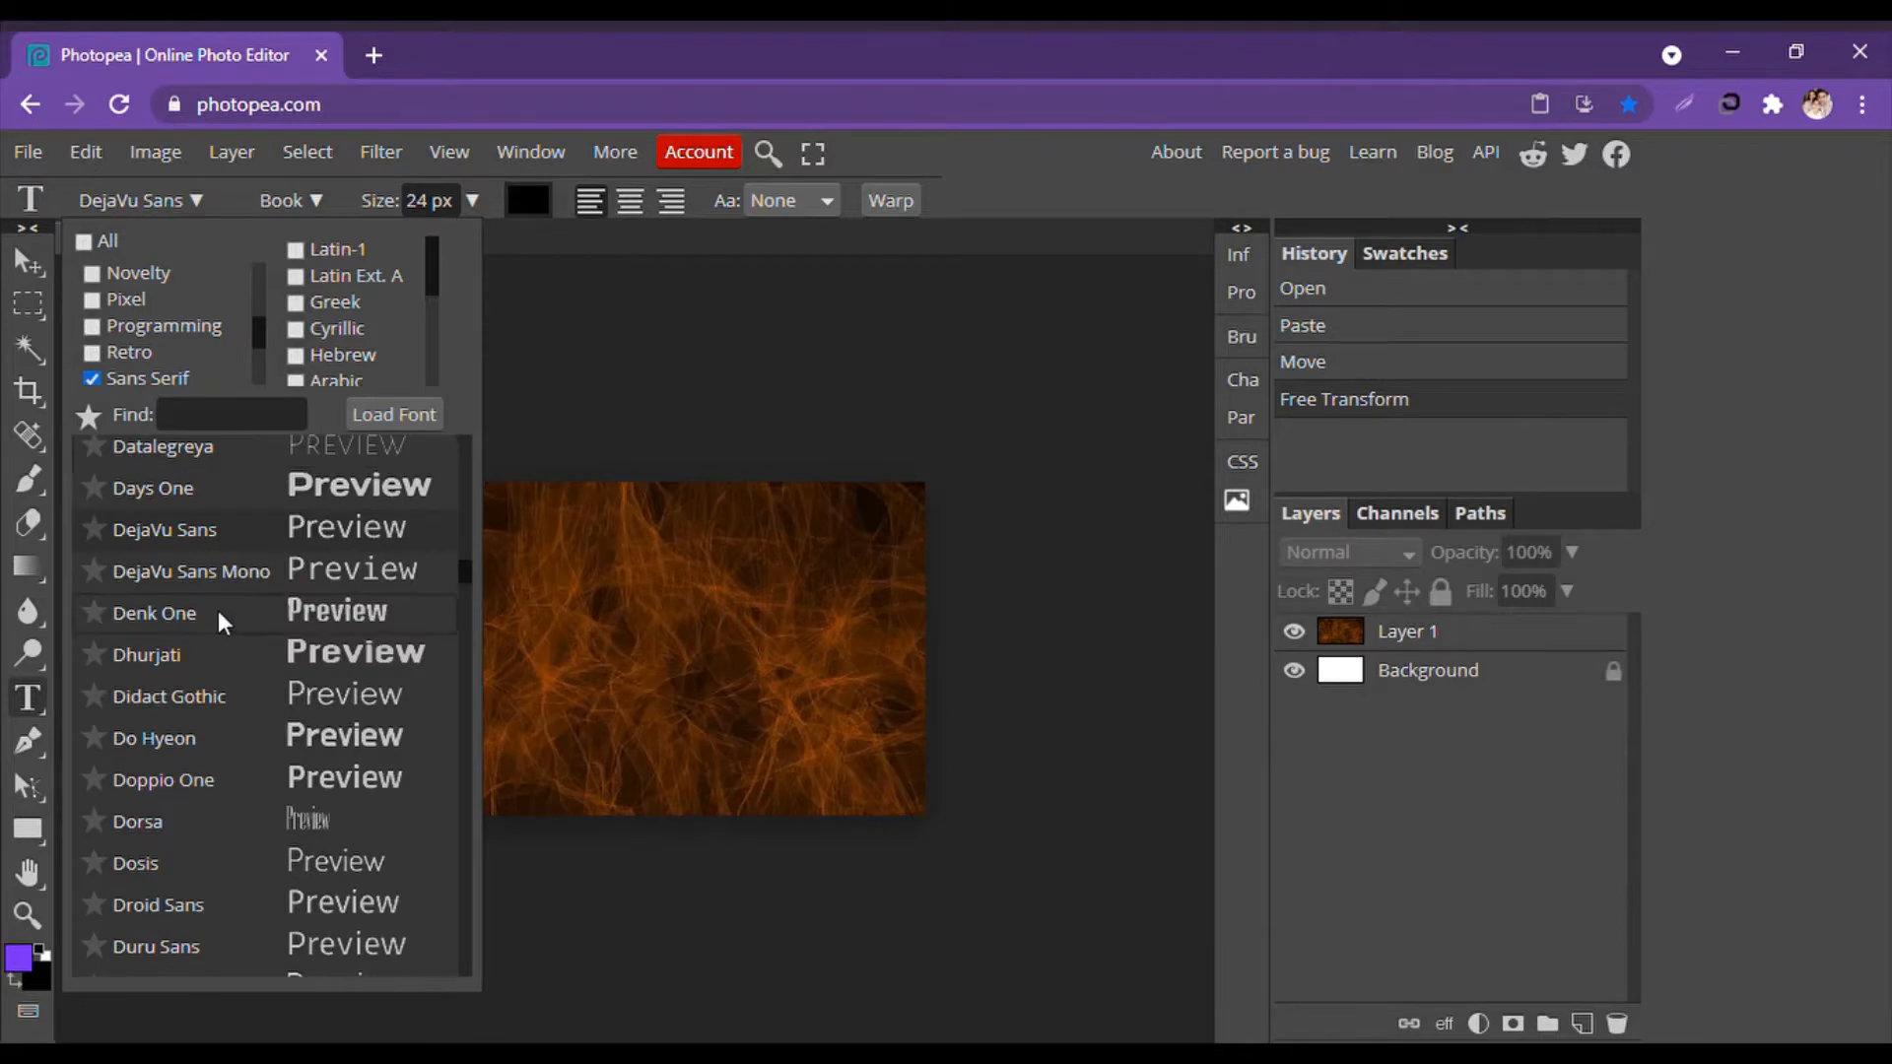
scroll(216, 611, up, 3)
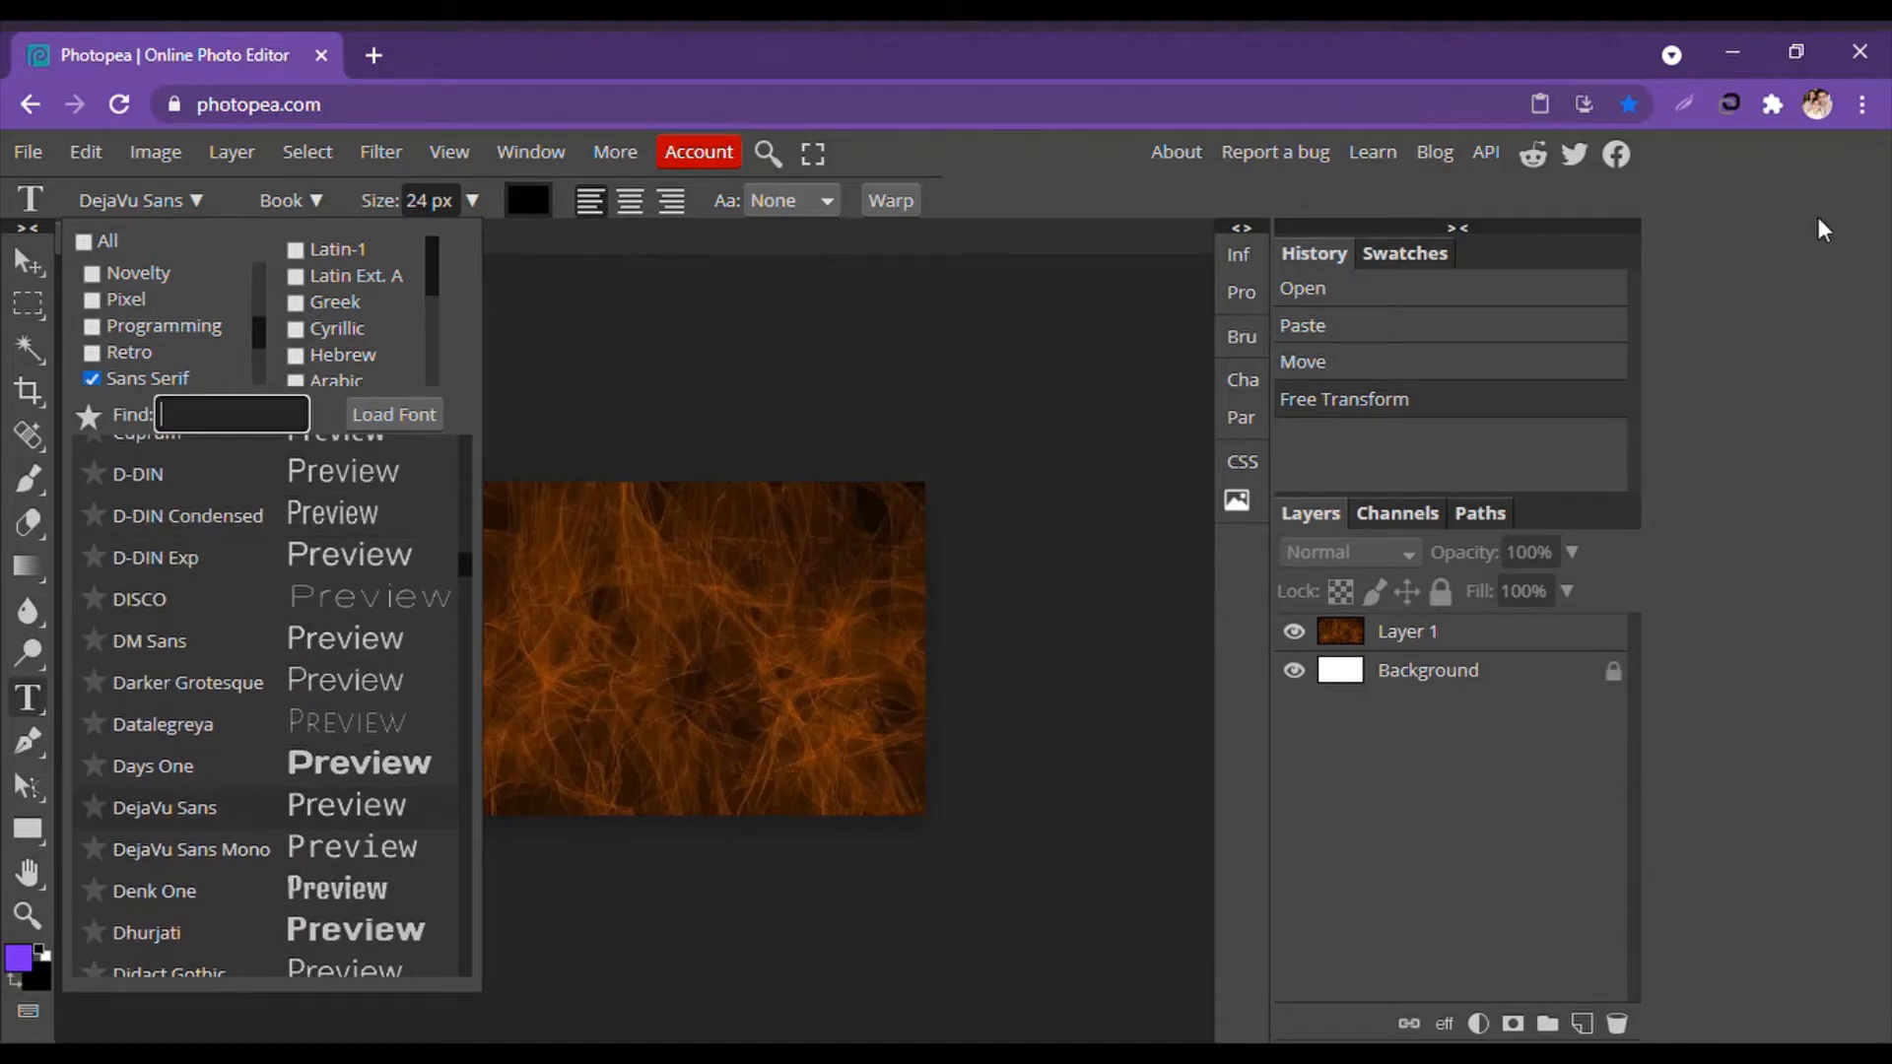
Find and select the Enigmatic font in the list.
text(Eligance)
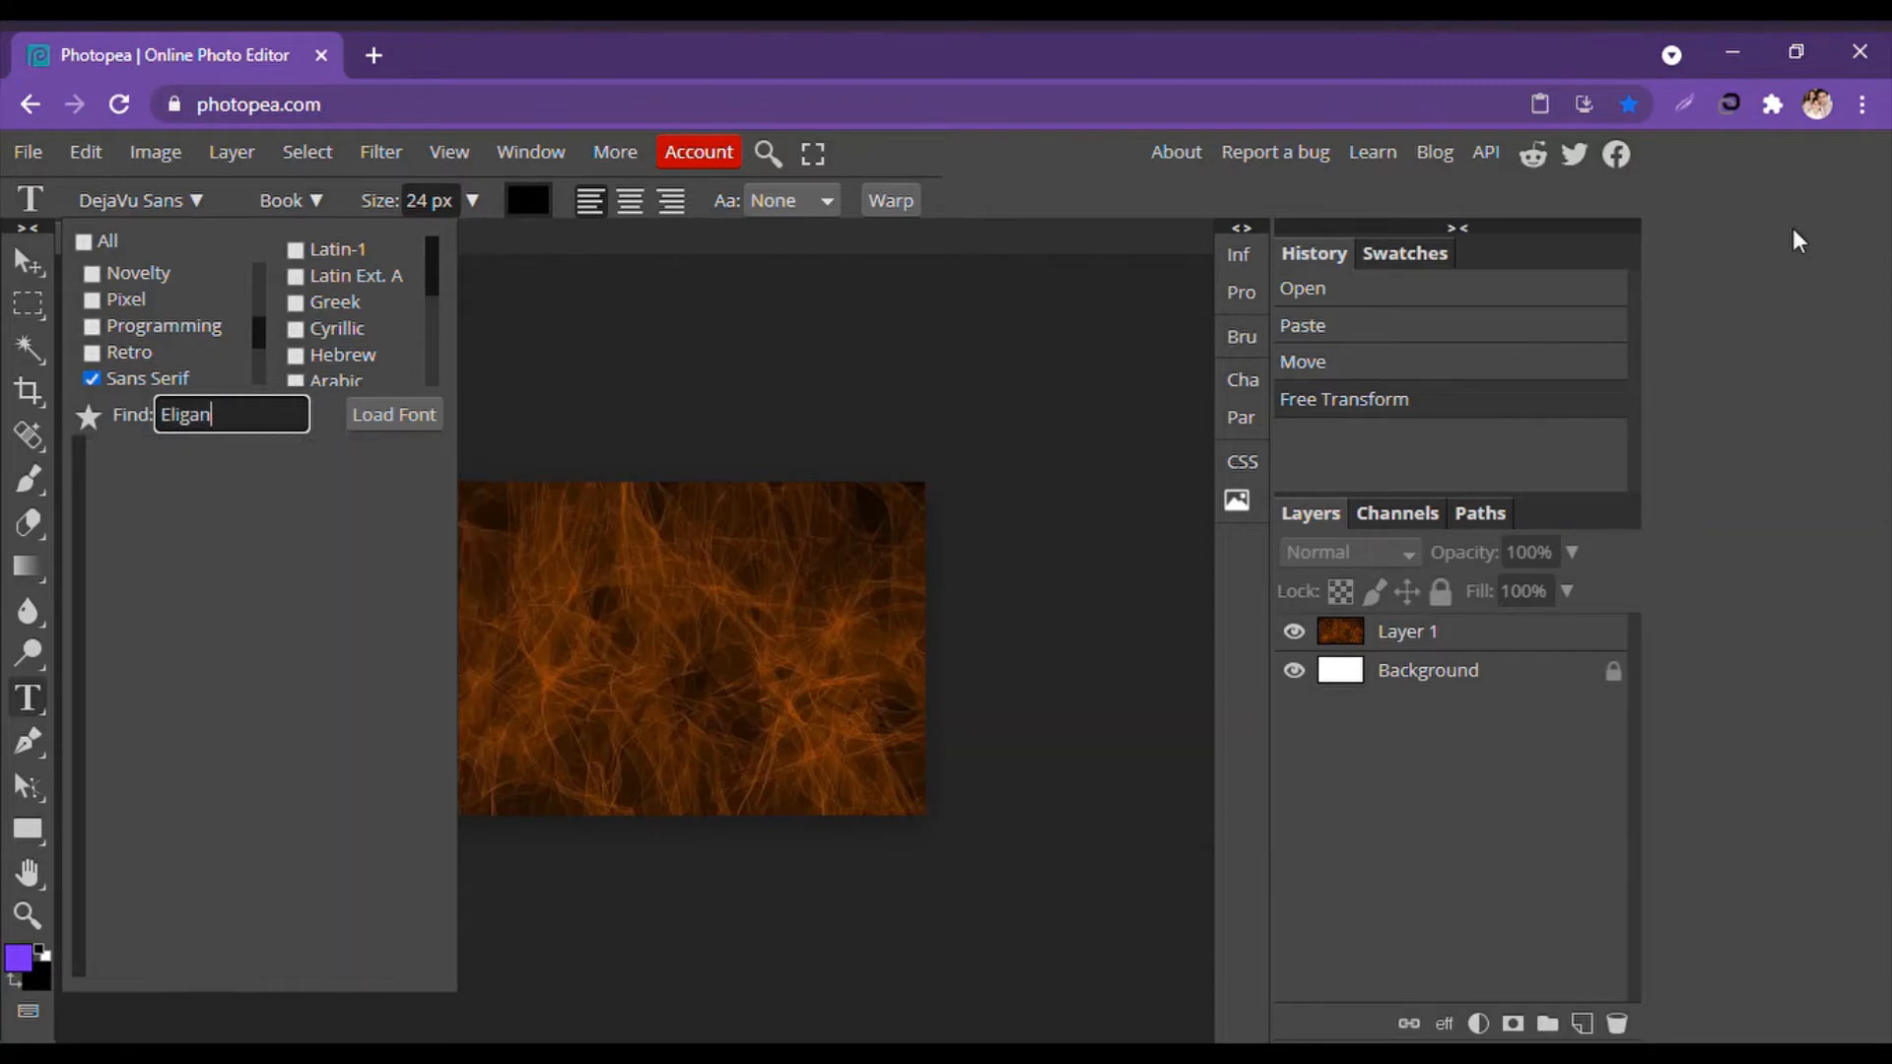
key(BackSpace)
key(BackSpace)
key(BackSpace)
key(BackSpace)
key(BackSpace)
key(BackSpace)
key(BackSpace)
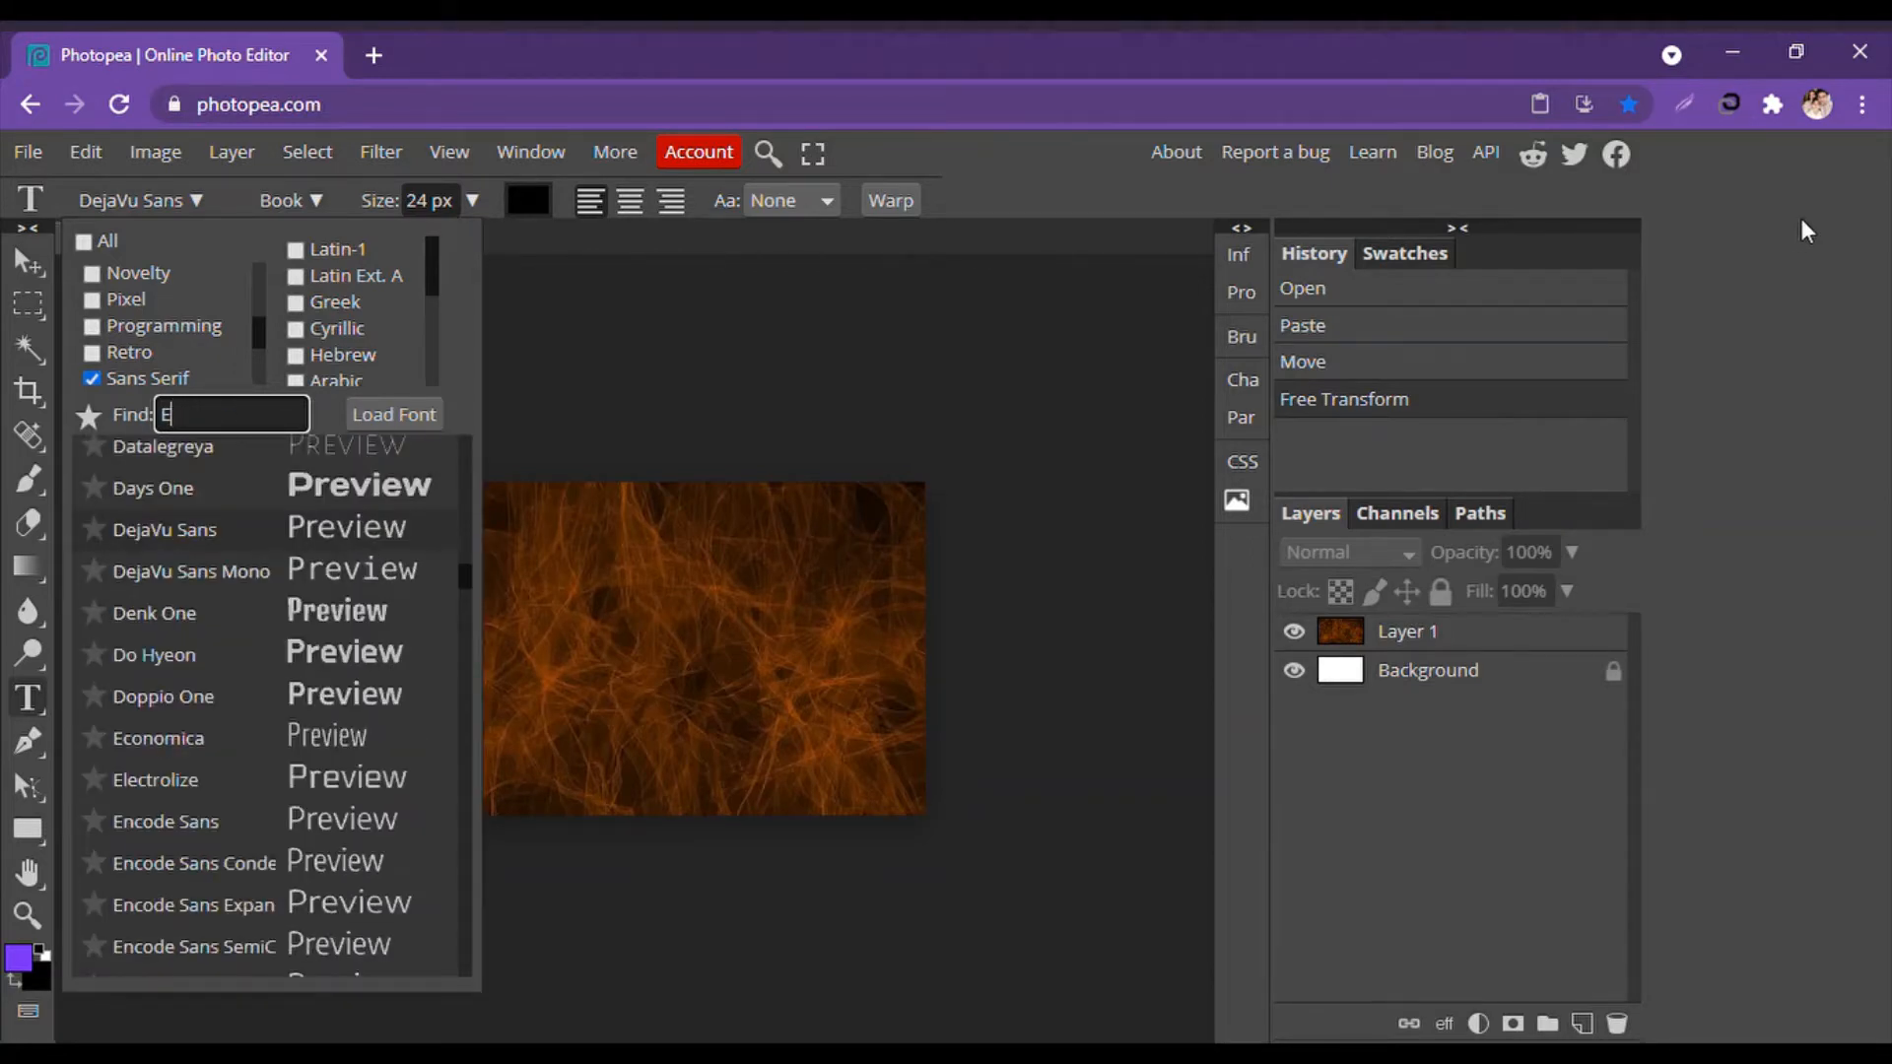
scroll(334, 603, down, 1)
scroll(334, 603, up, 5)
scroll(334, 603, down, 7)
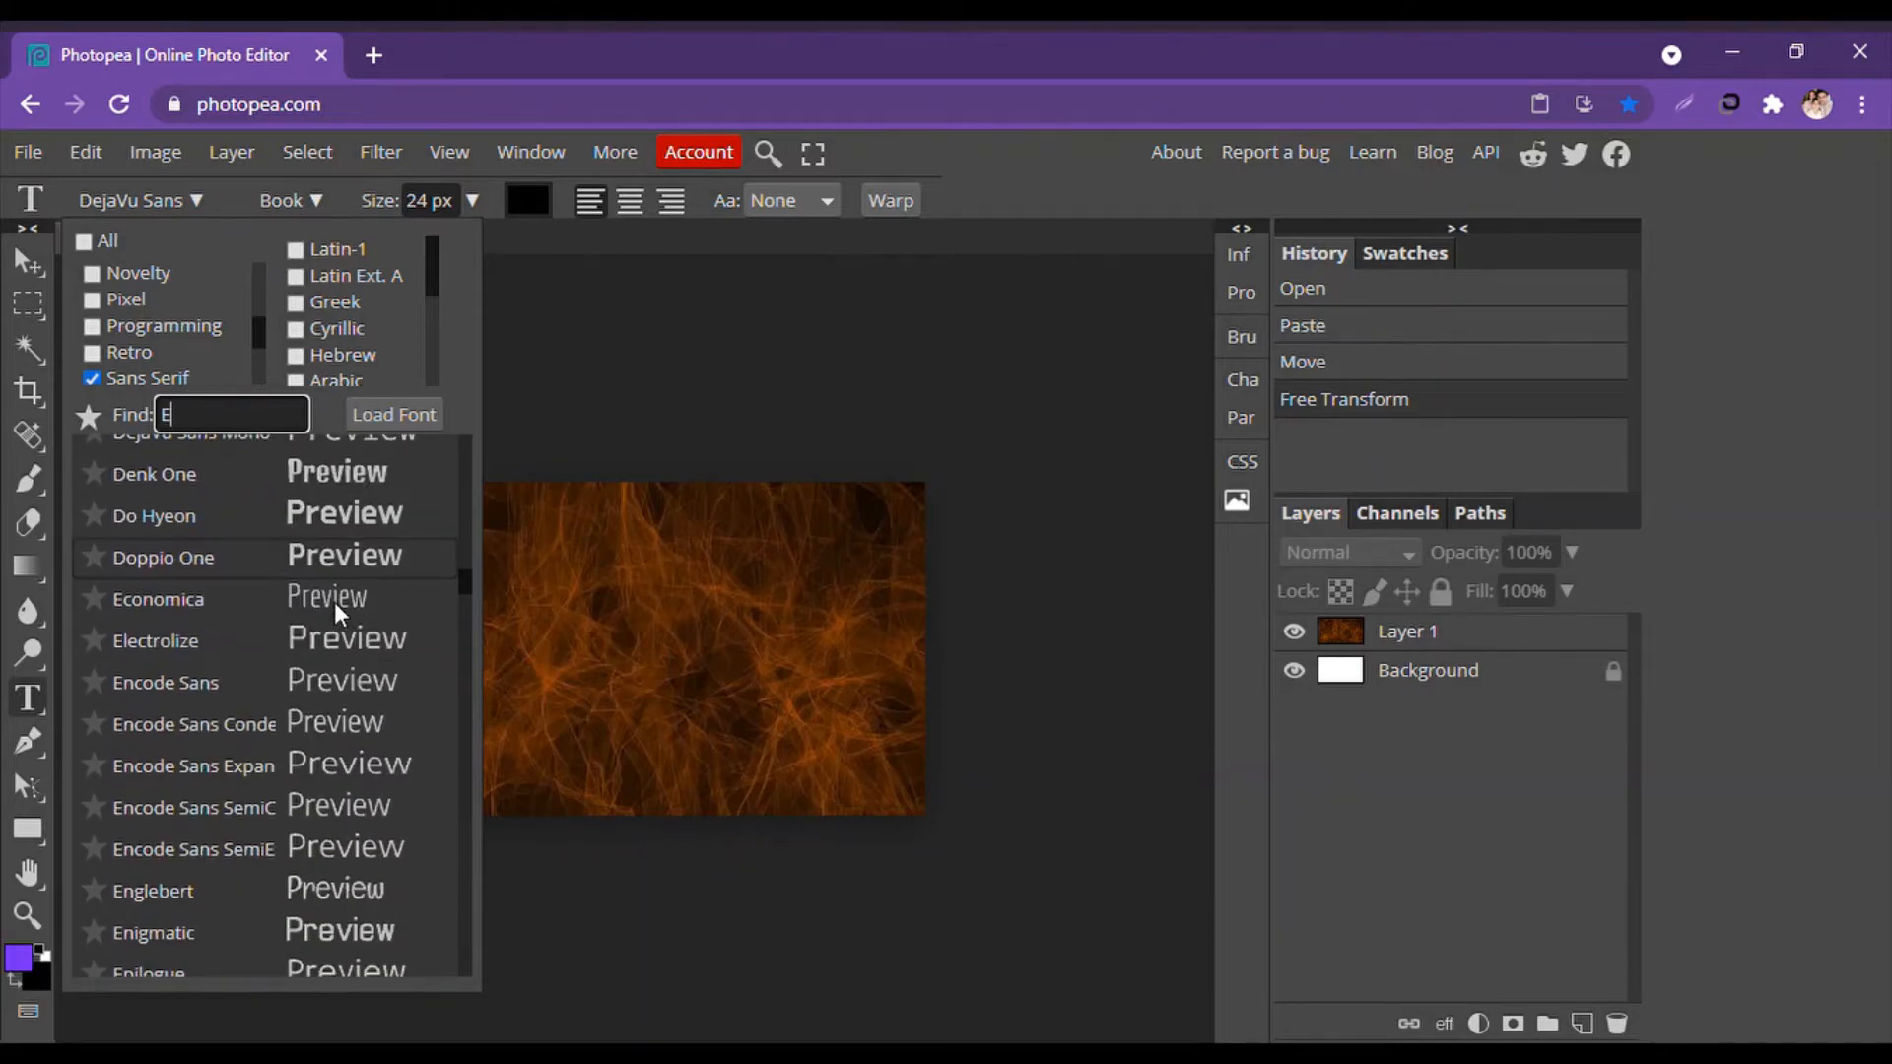
scroll(219, 603, up, 5)
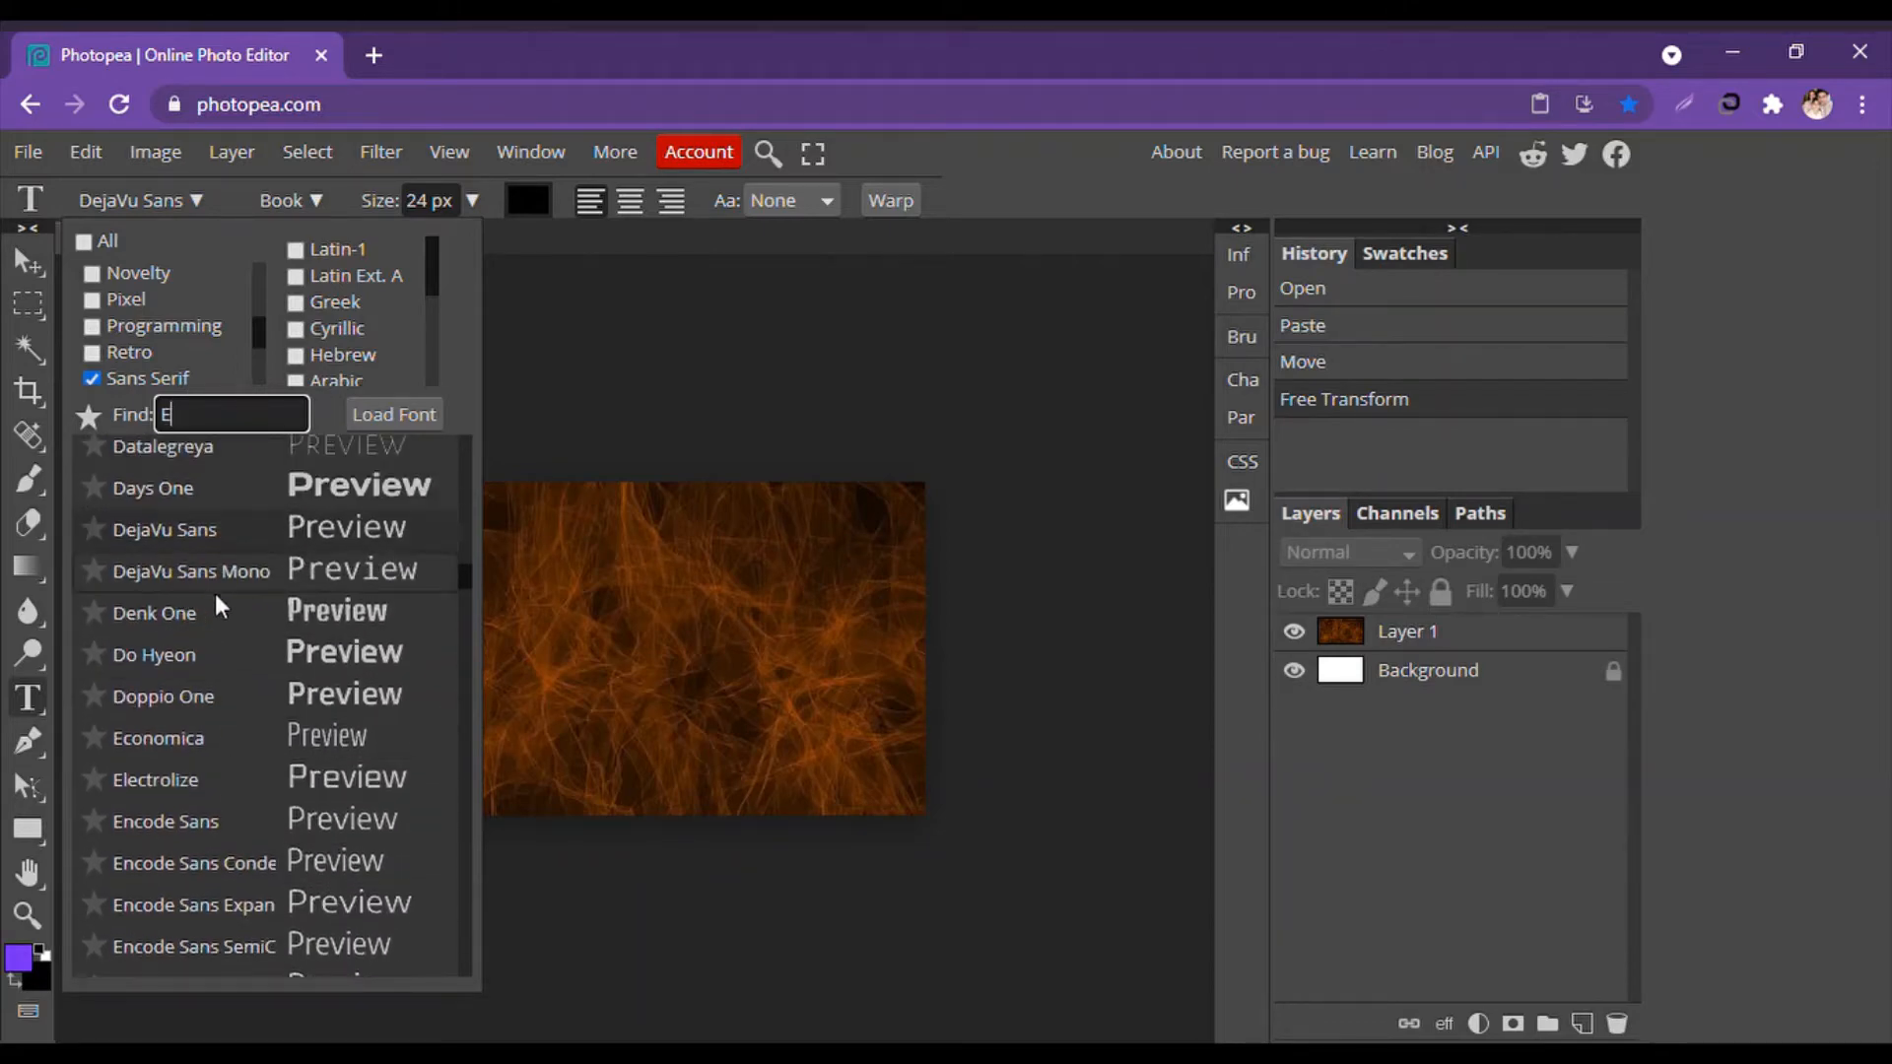
scroll(215, 593, down, 5)
scroll(240, 783, down, 3)
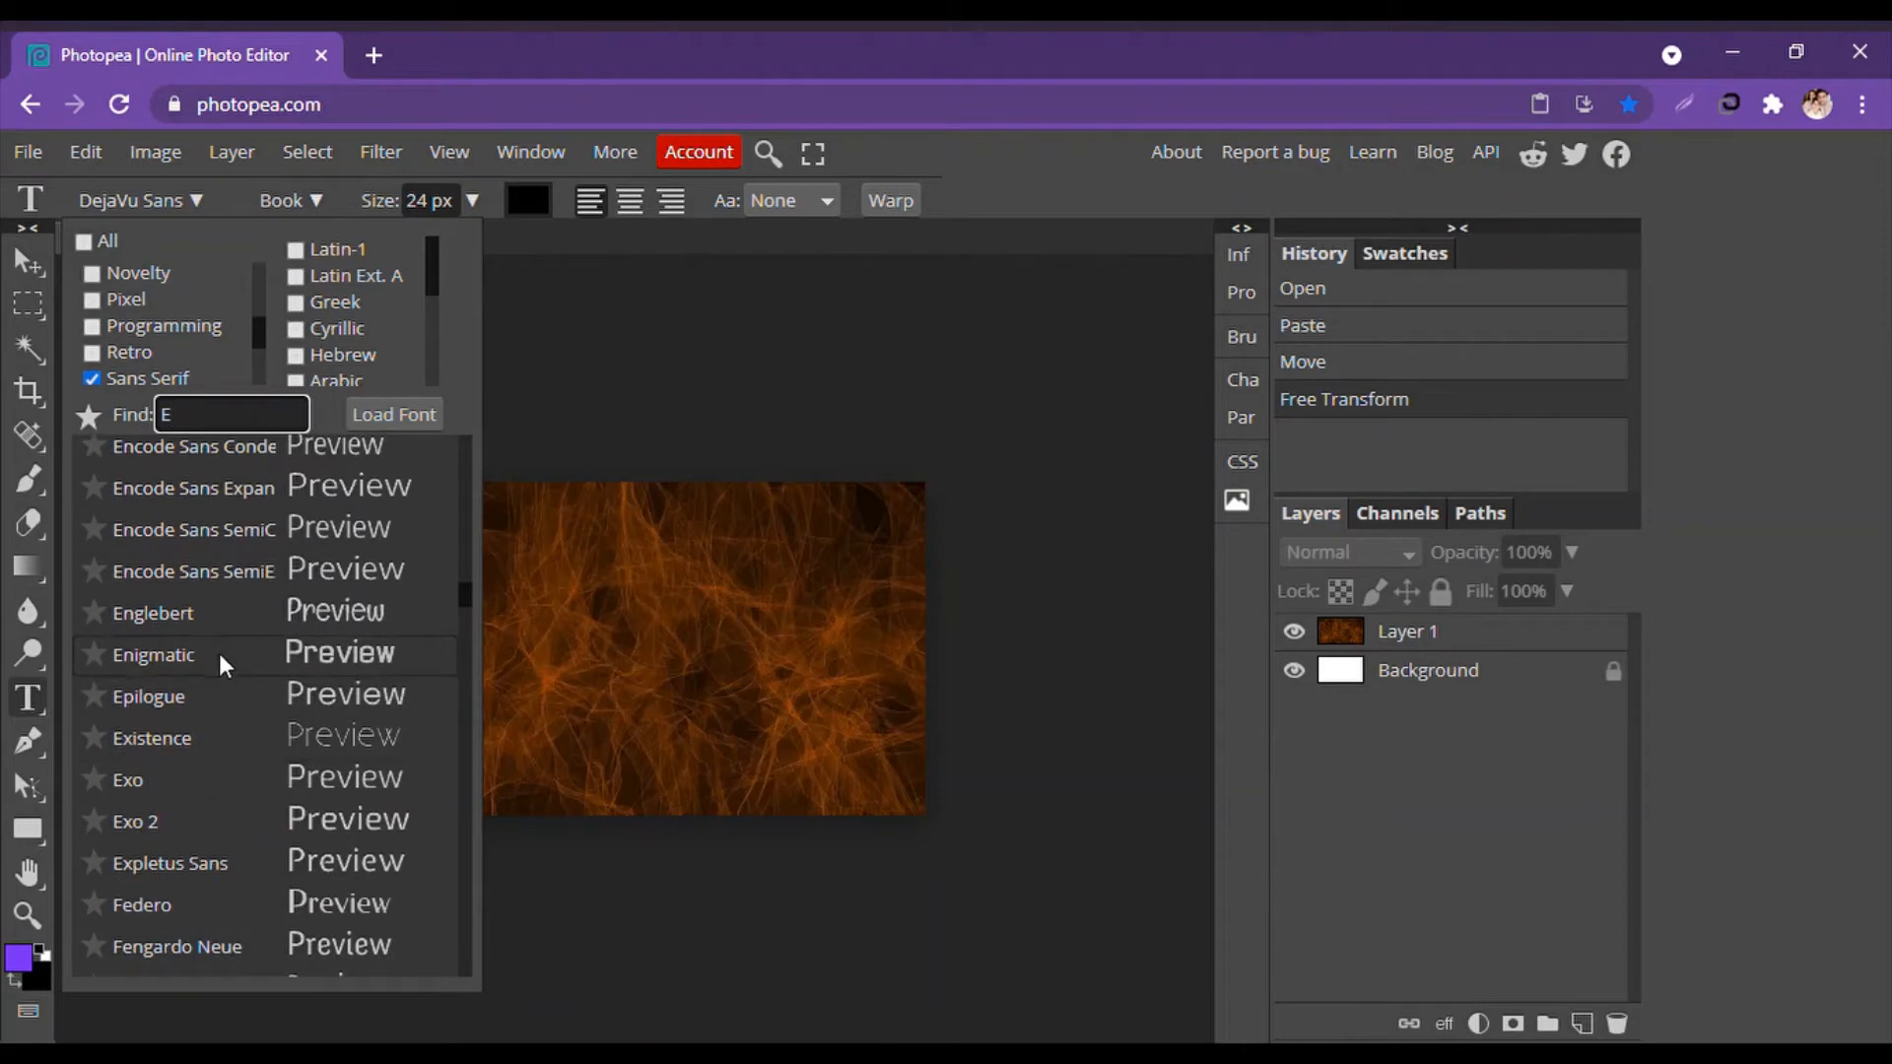
scroll(180, 660, down, 3)
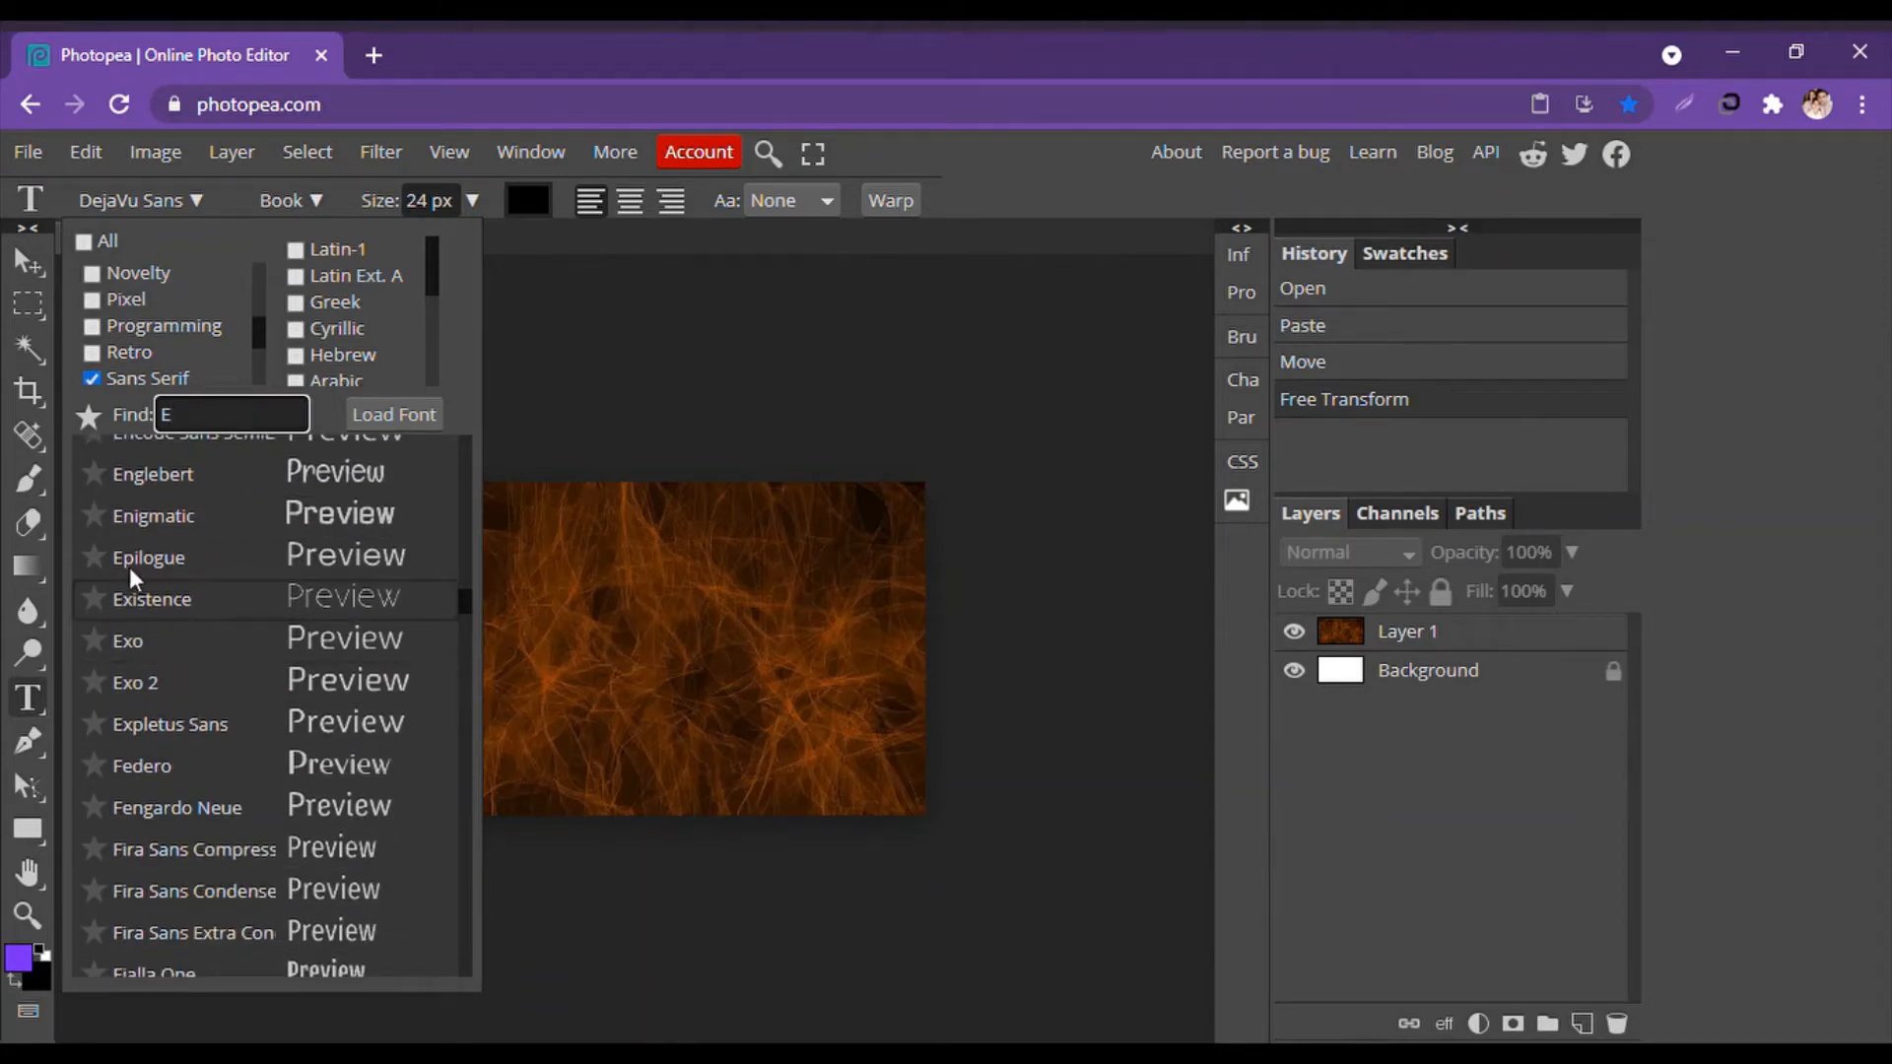
click(156, 516)
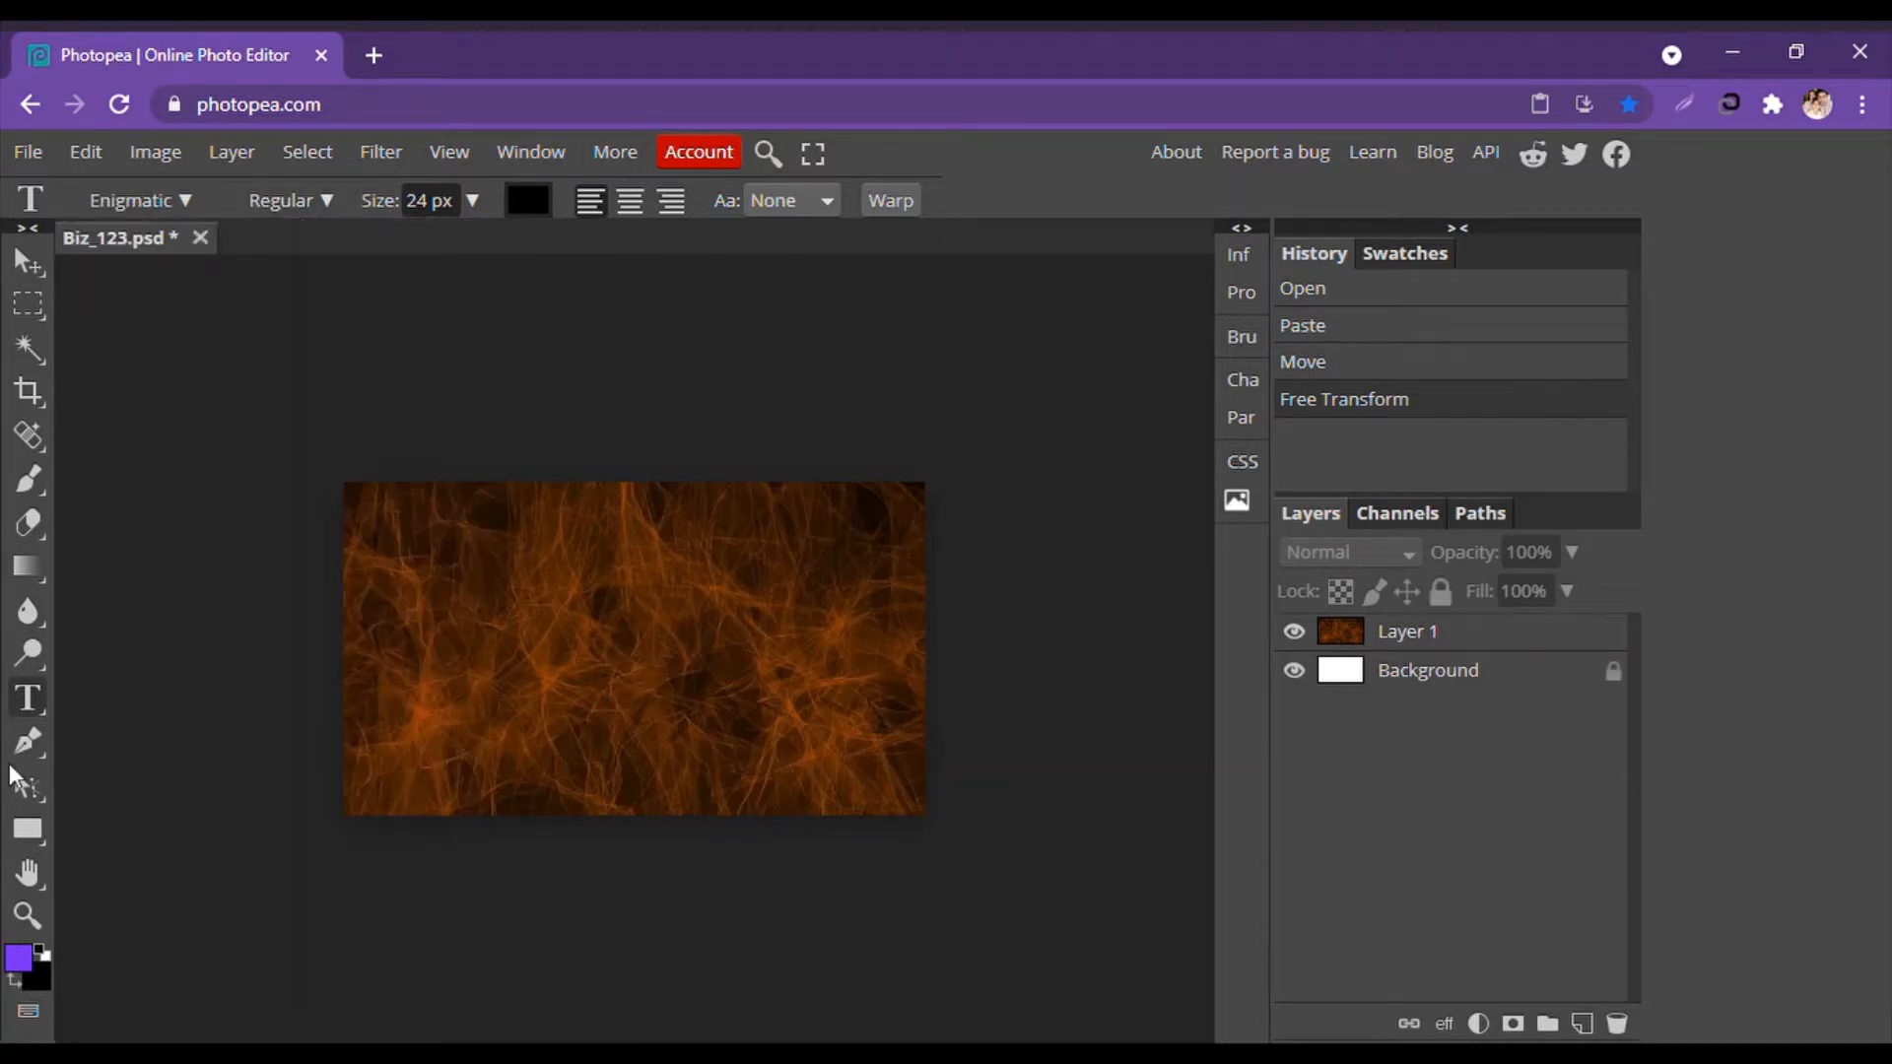
Start a 46 px text layer at the card's top-left and type the person's name.
click(28, 654)
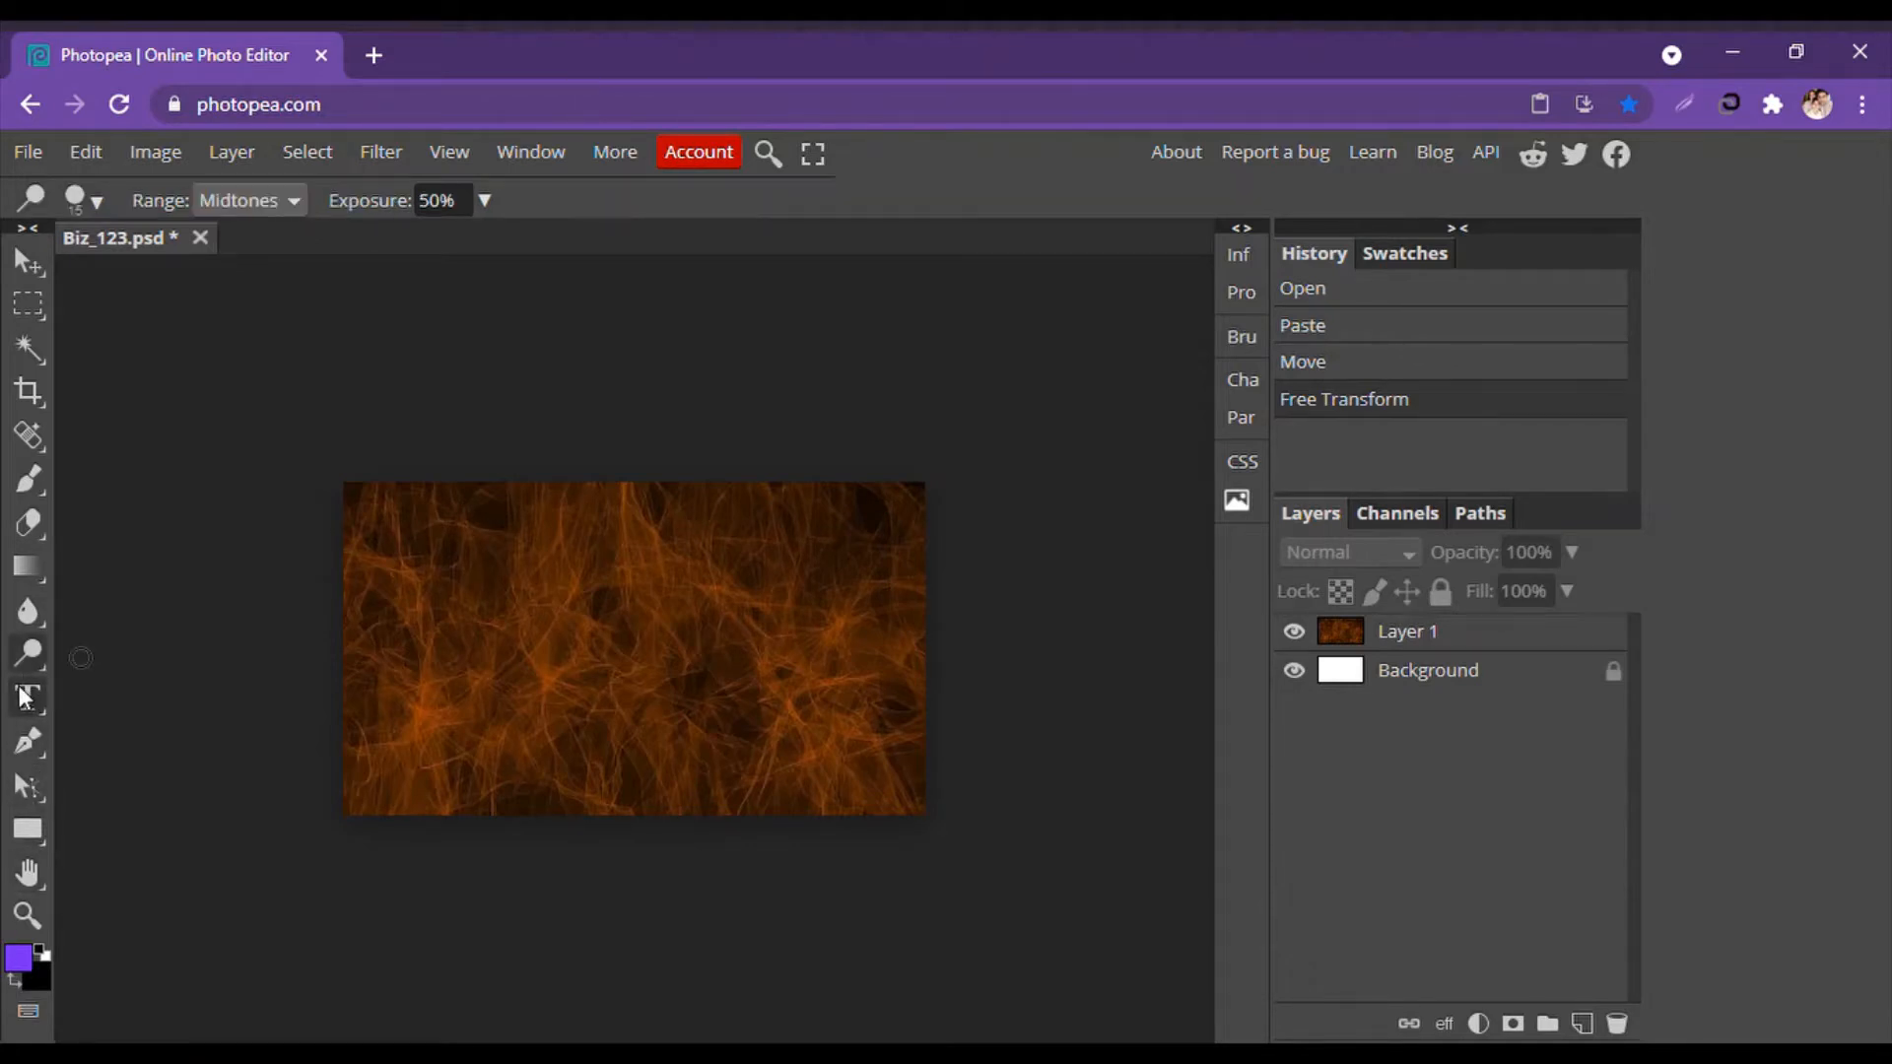
click(28, 698)
click(389, 515)
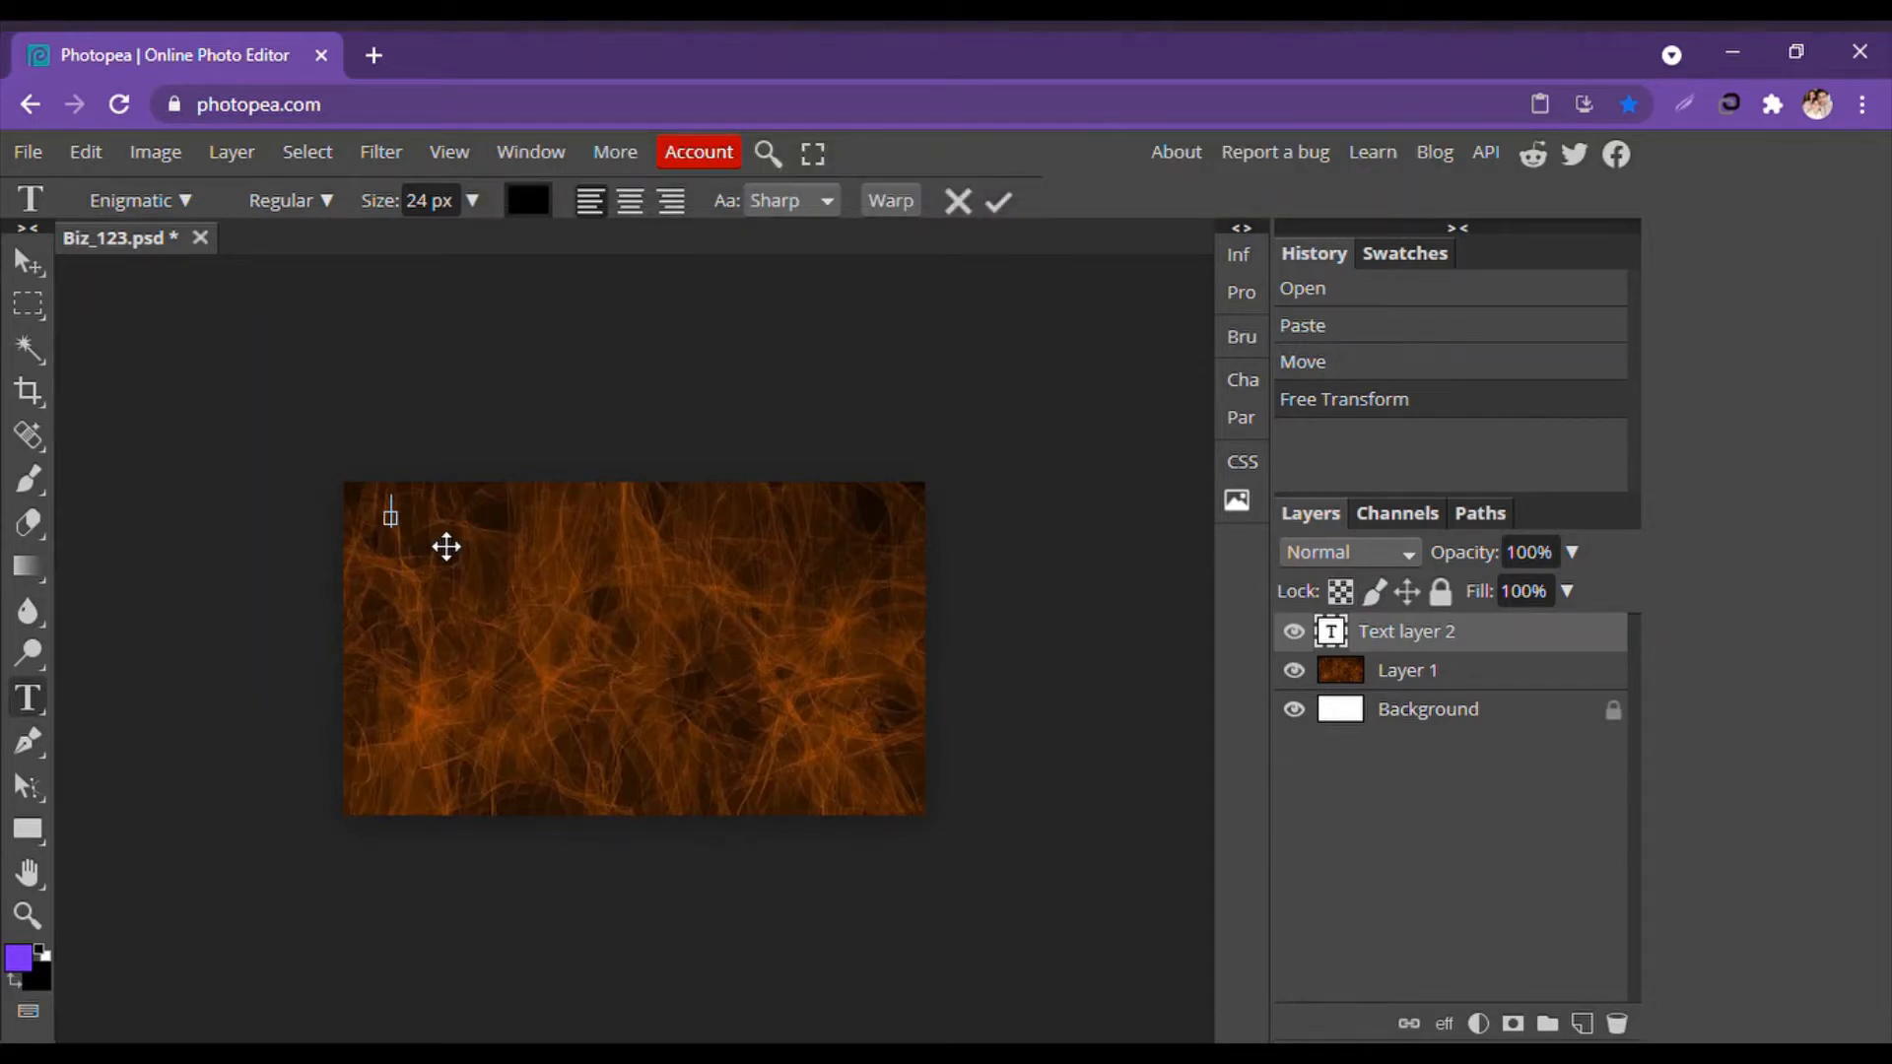
click(474, 200)
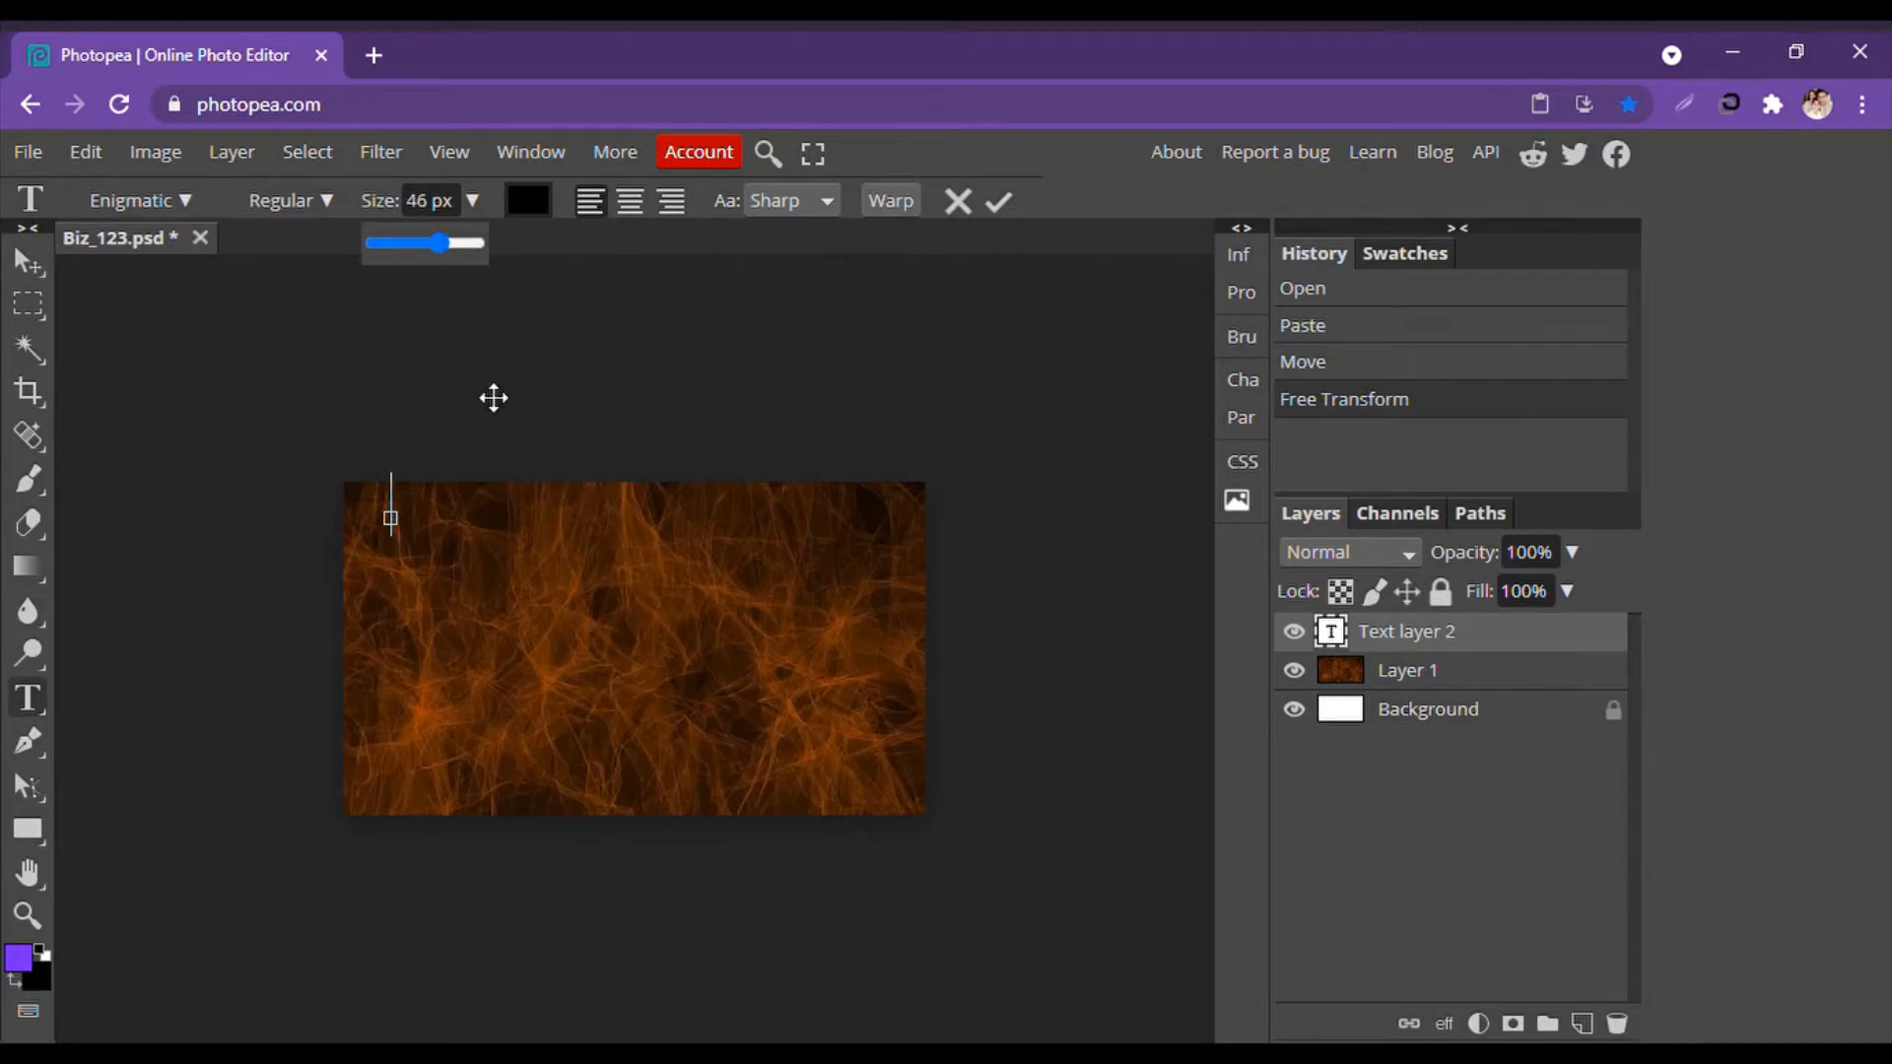
key(Caps_Lock)
click(408, 519)
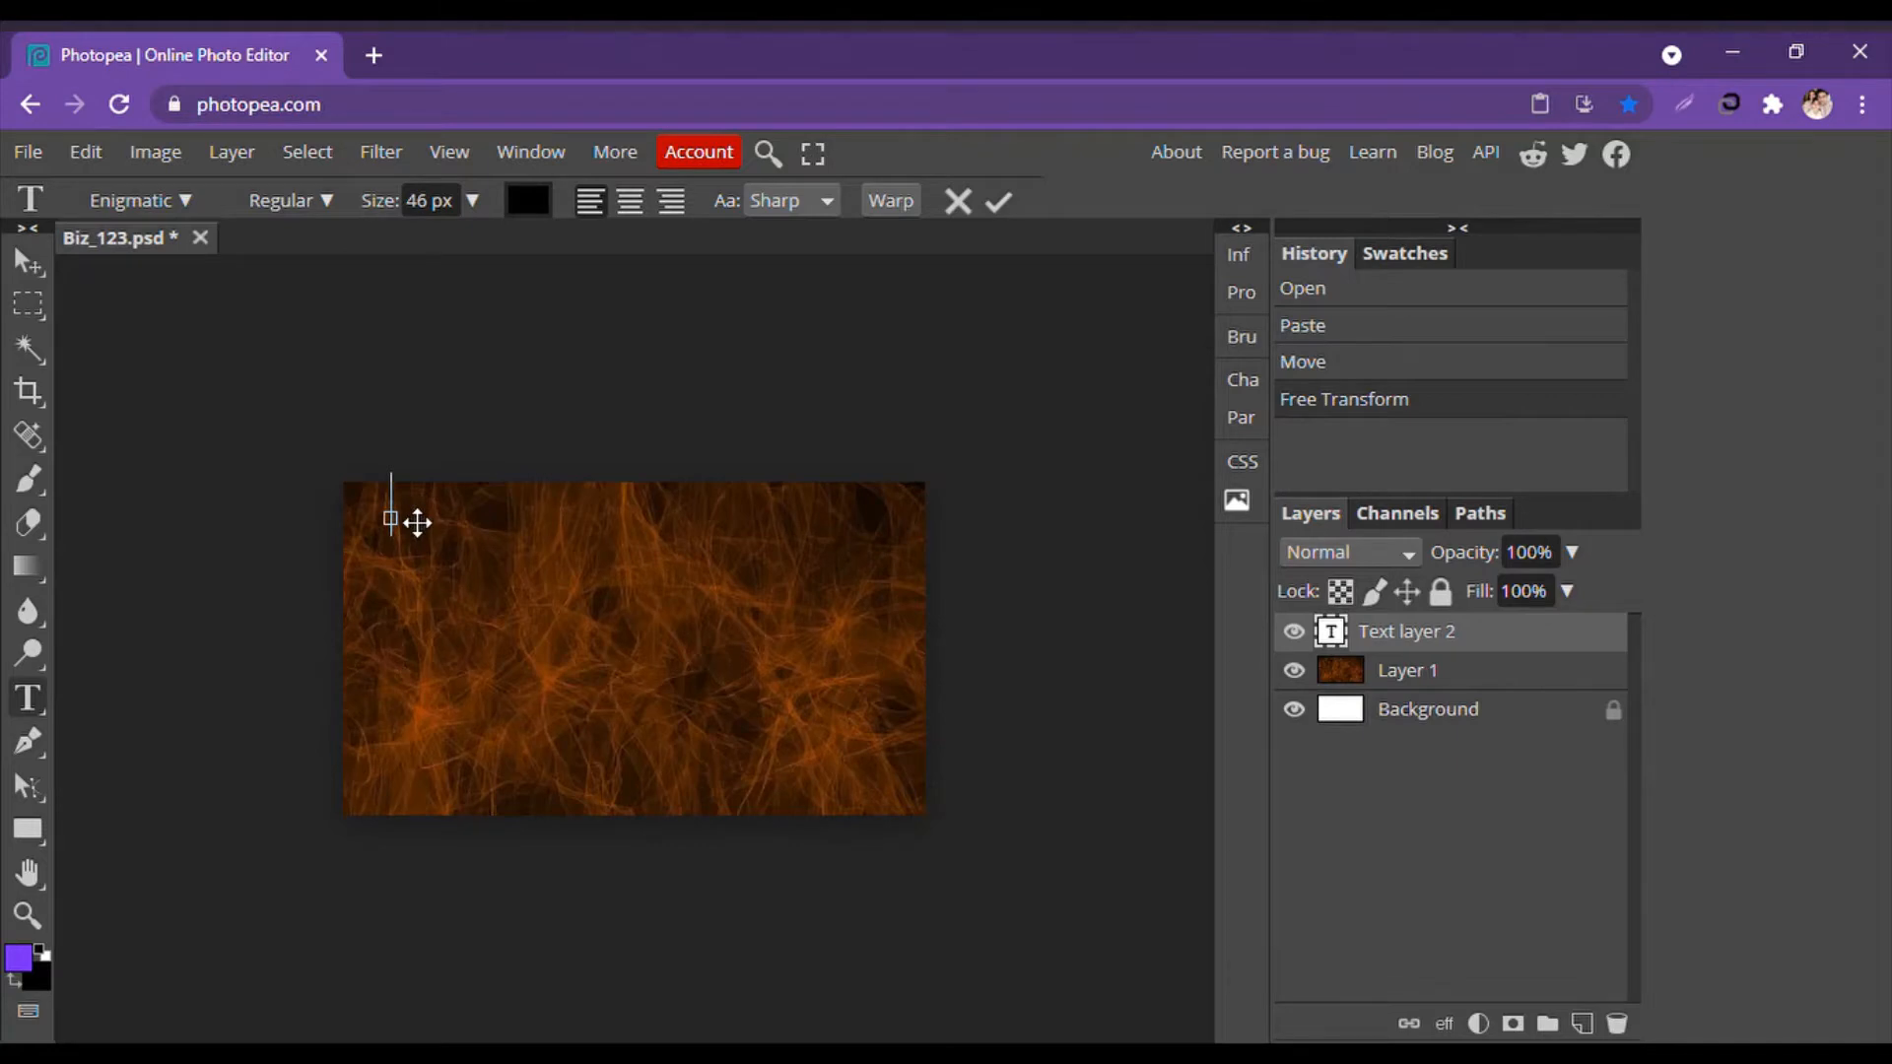
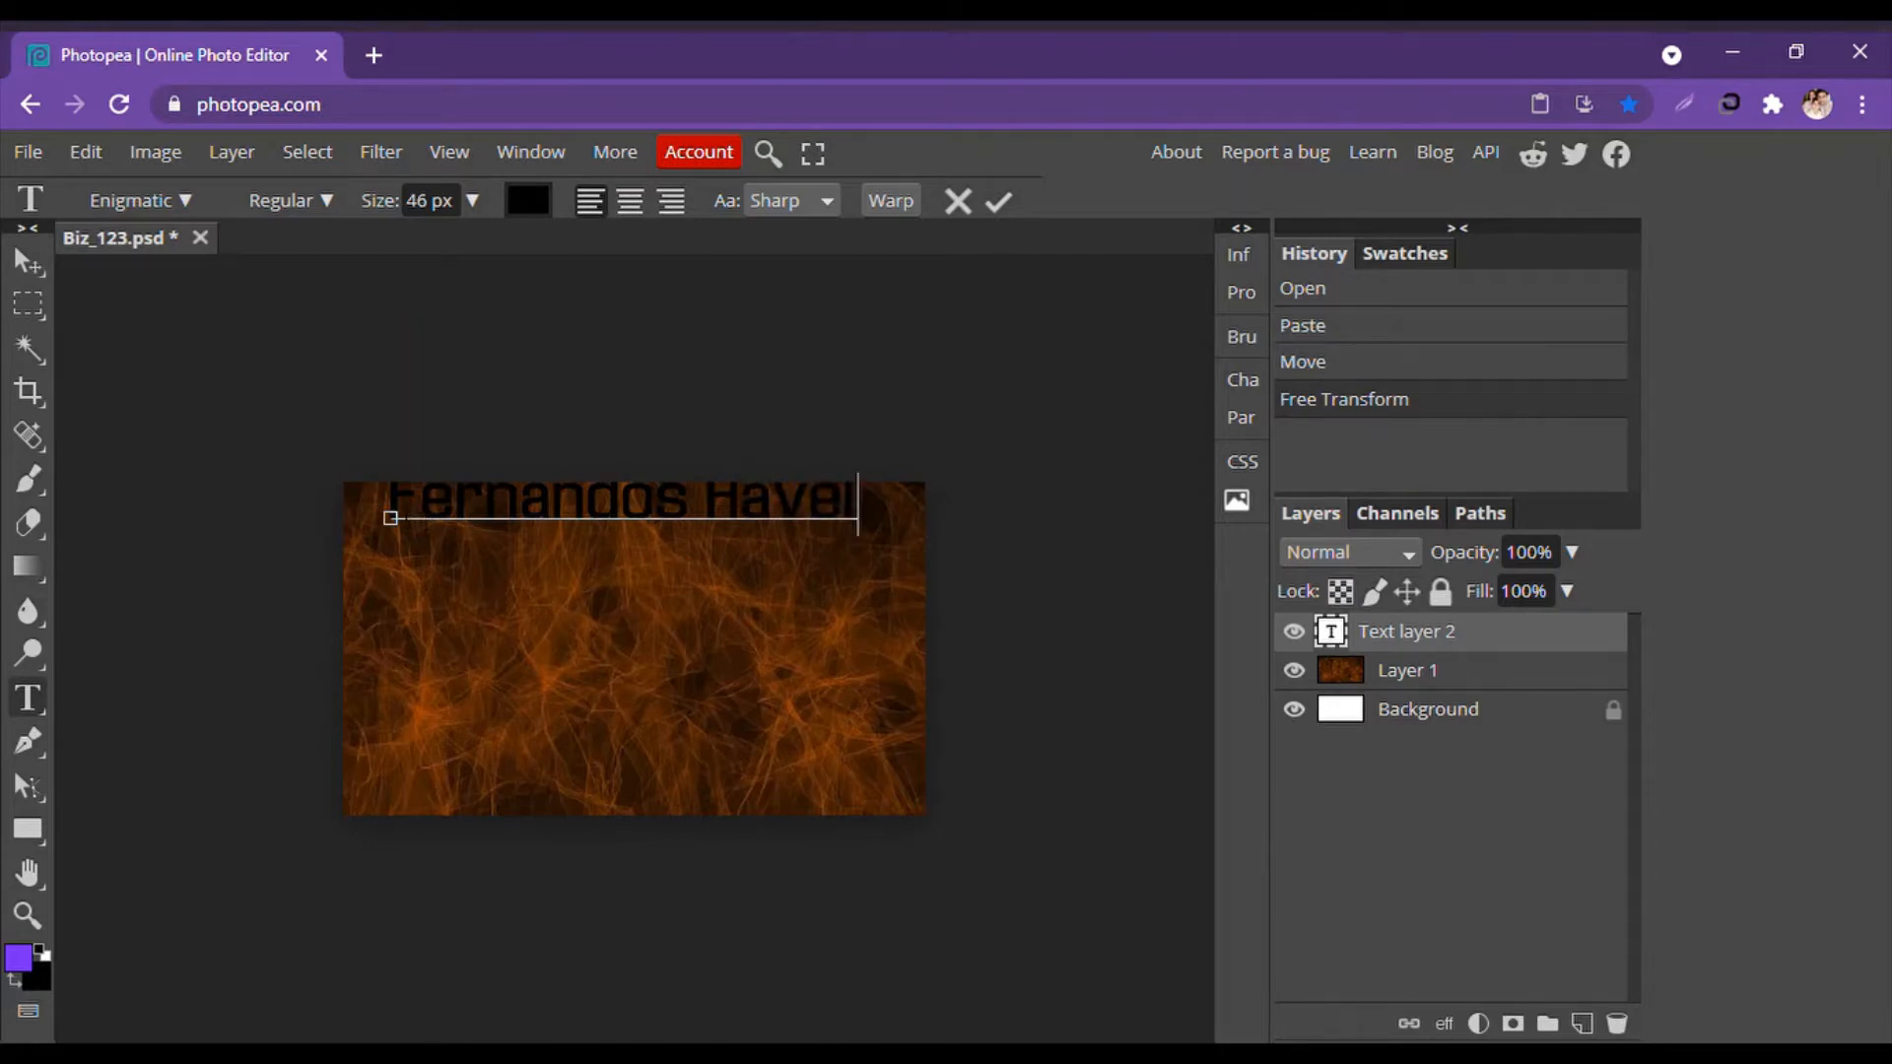
drag(400, 514, 857, 512)
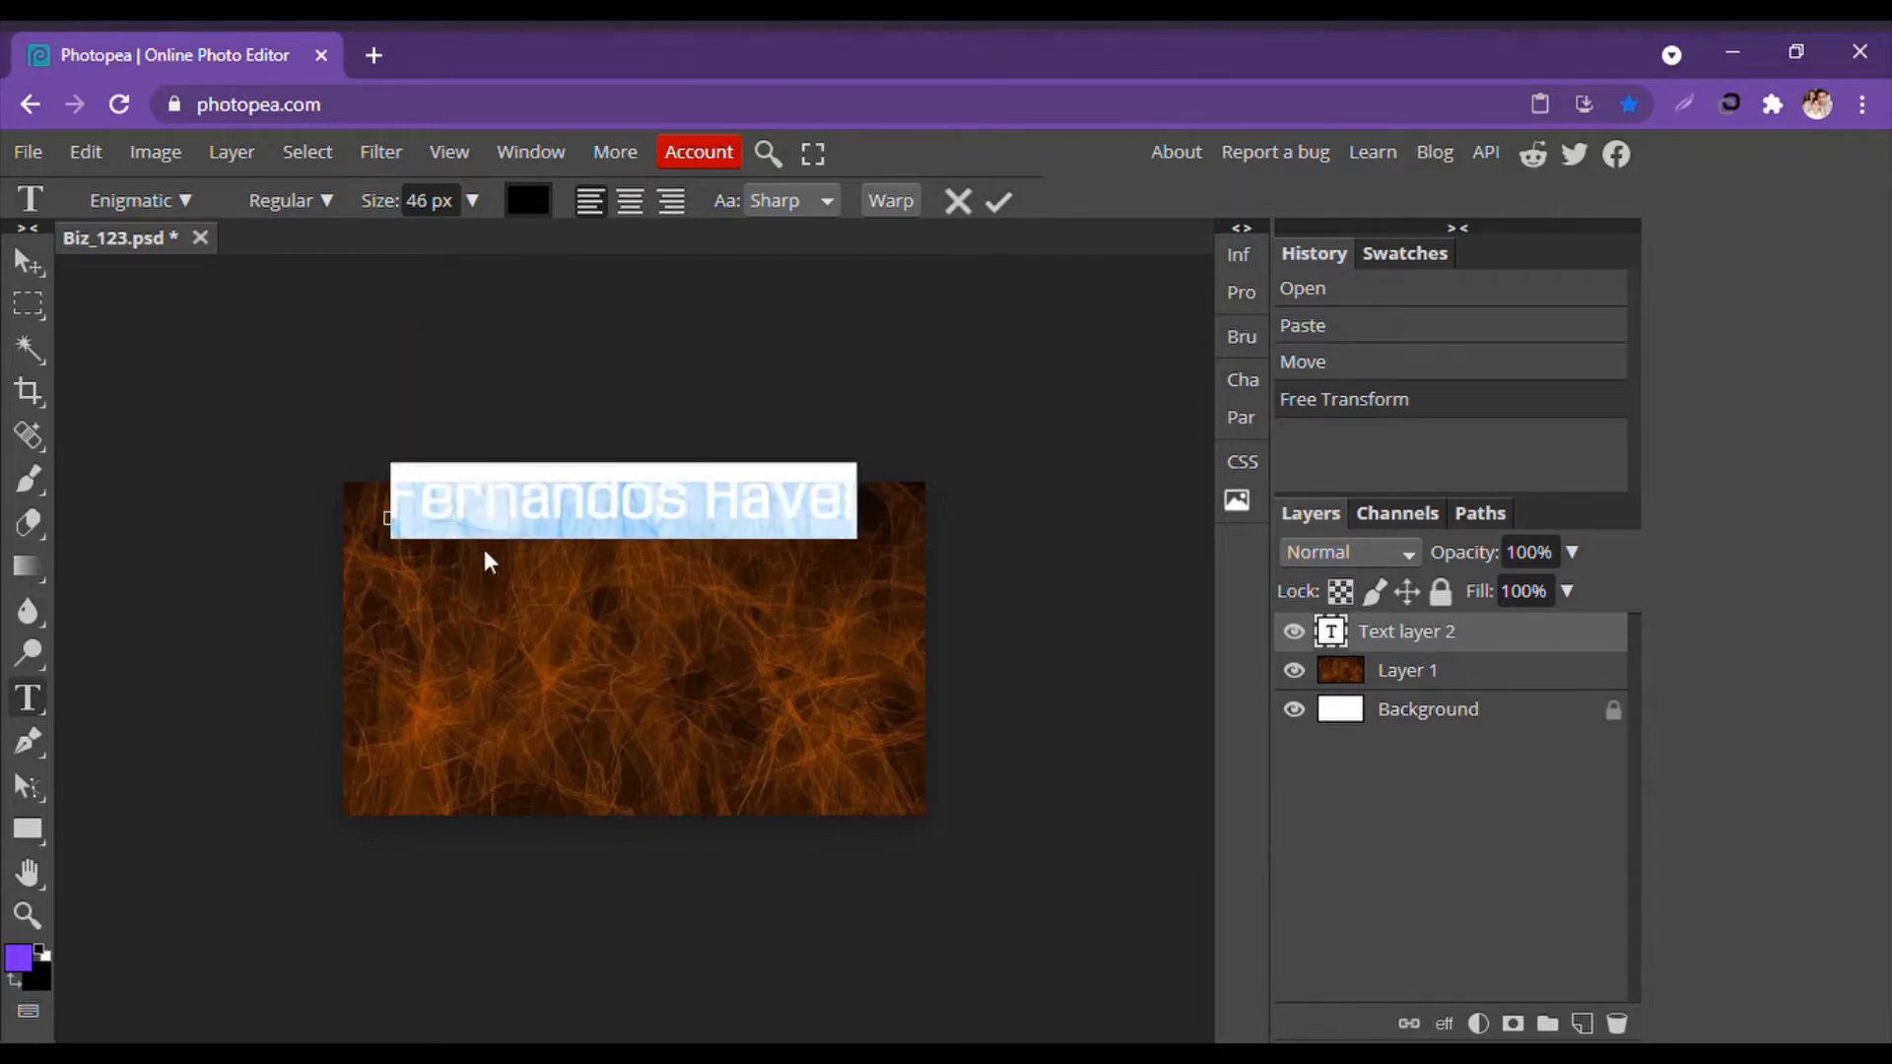
Colour the name text near-white (#fdf6f6) and commit it.
click(543, 202)
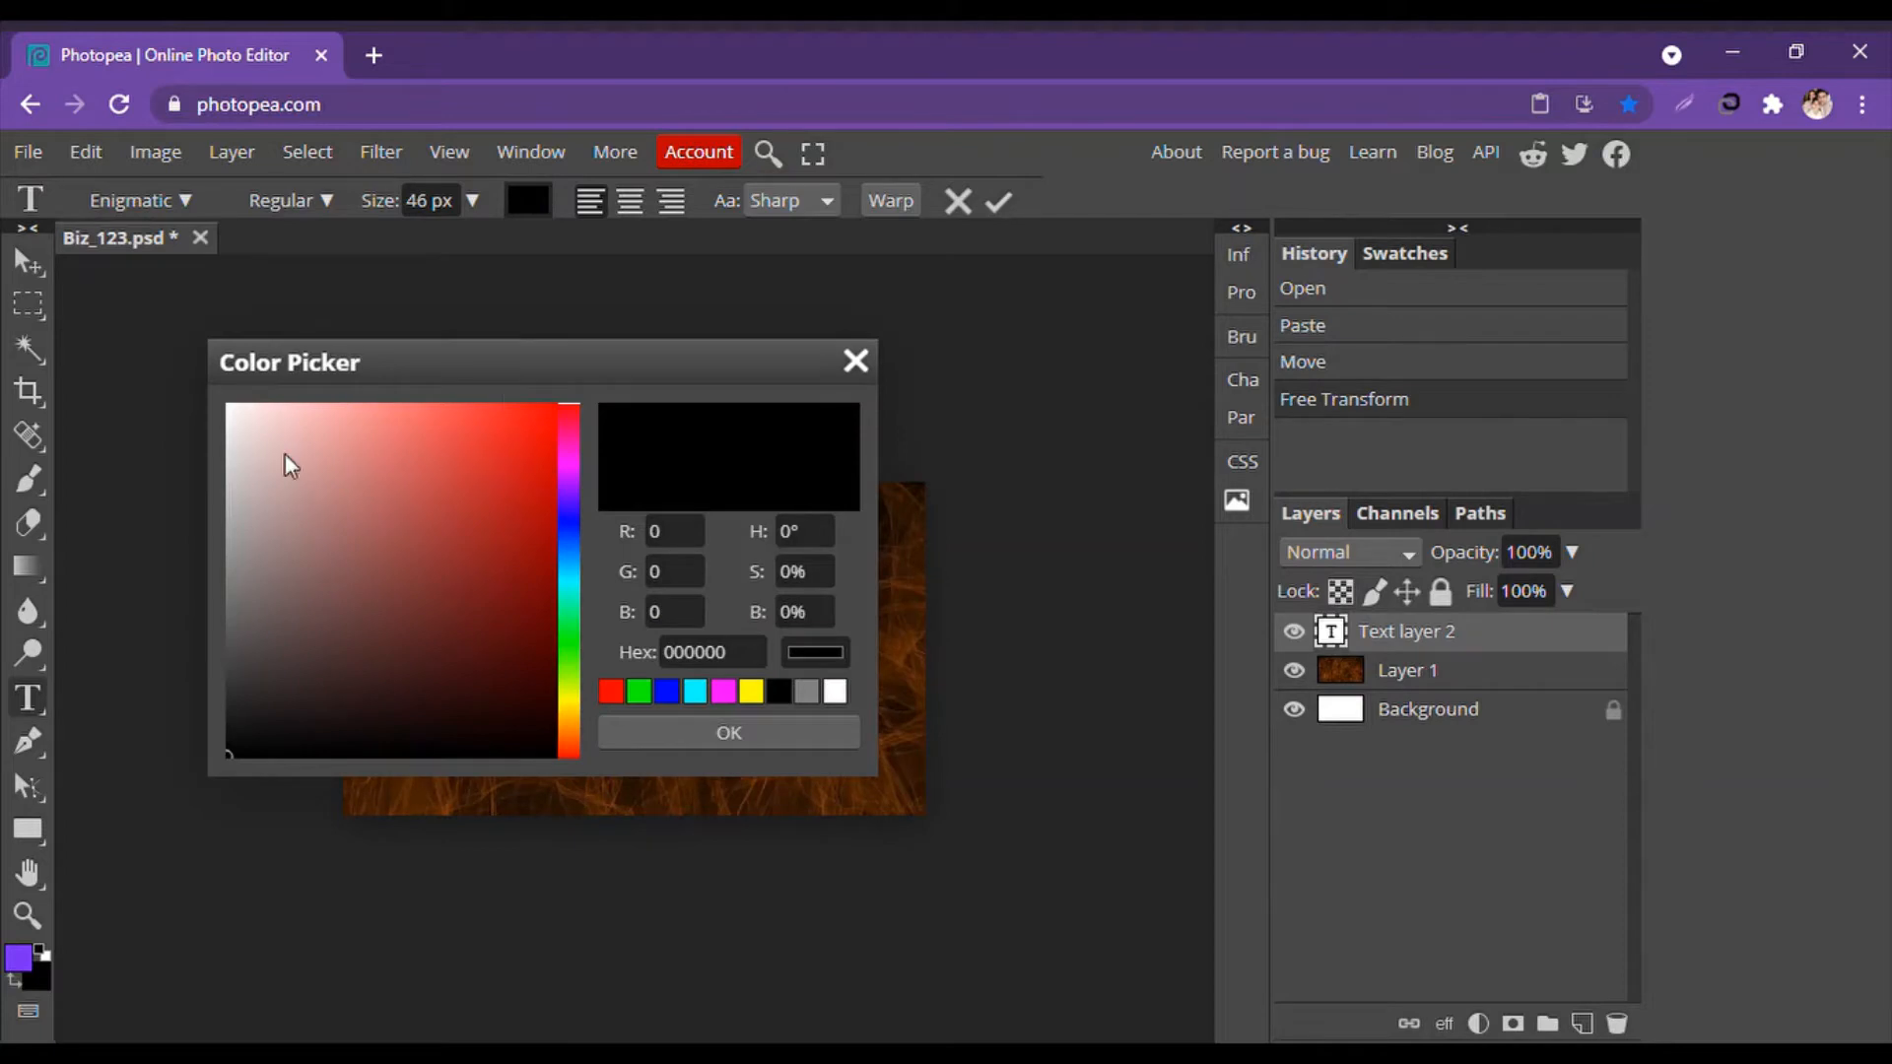
click(236, 409)
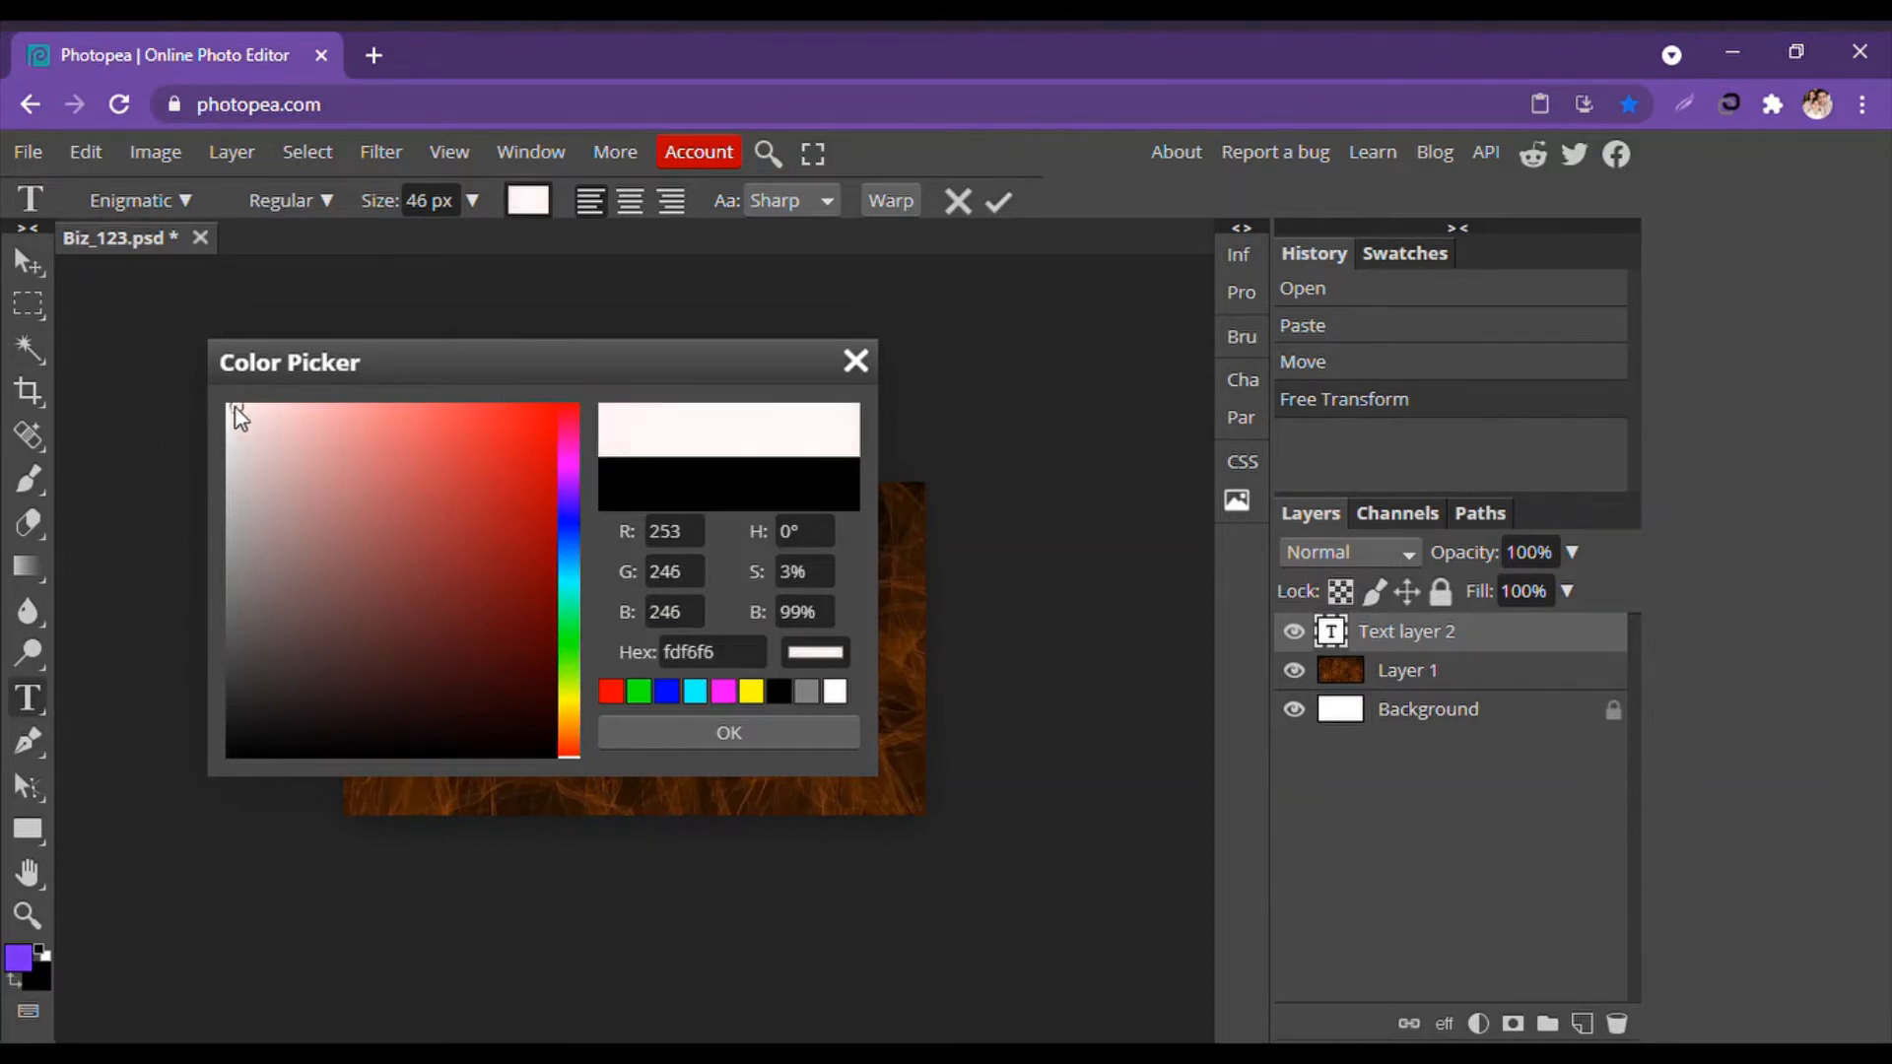
click(729, 732)
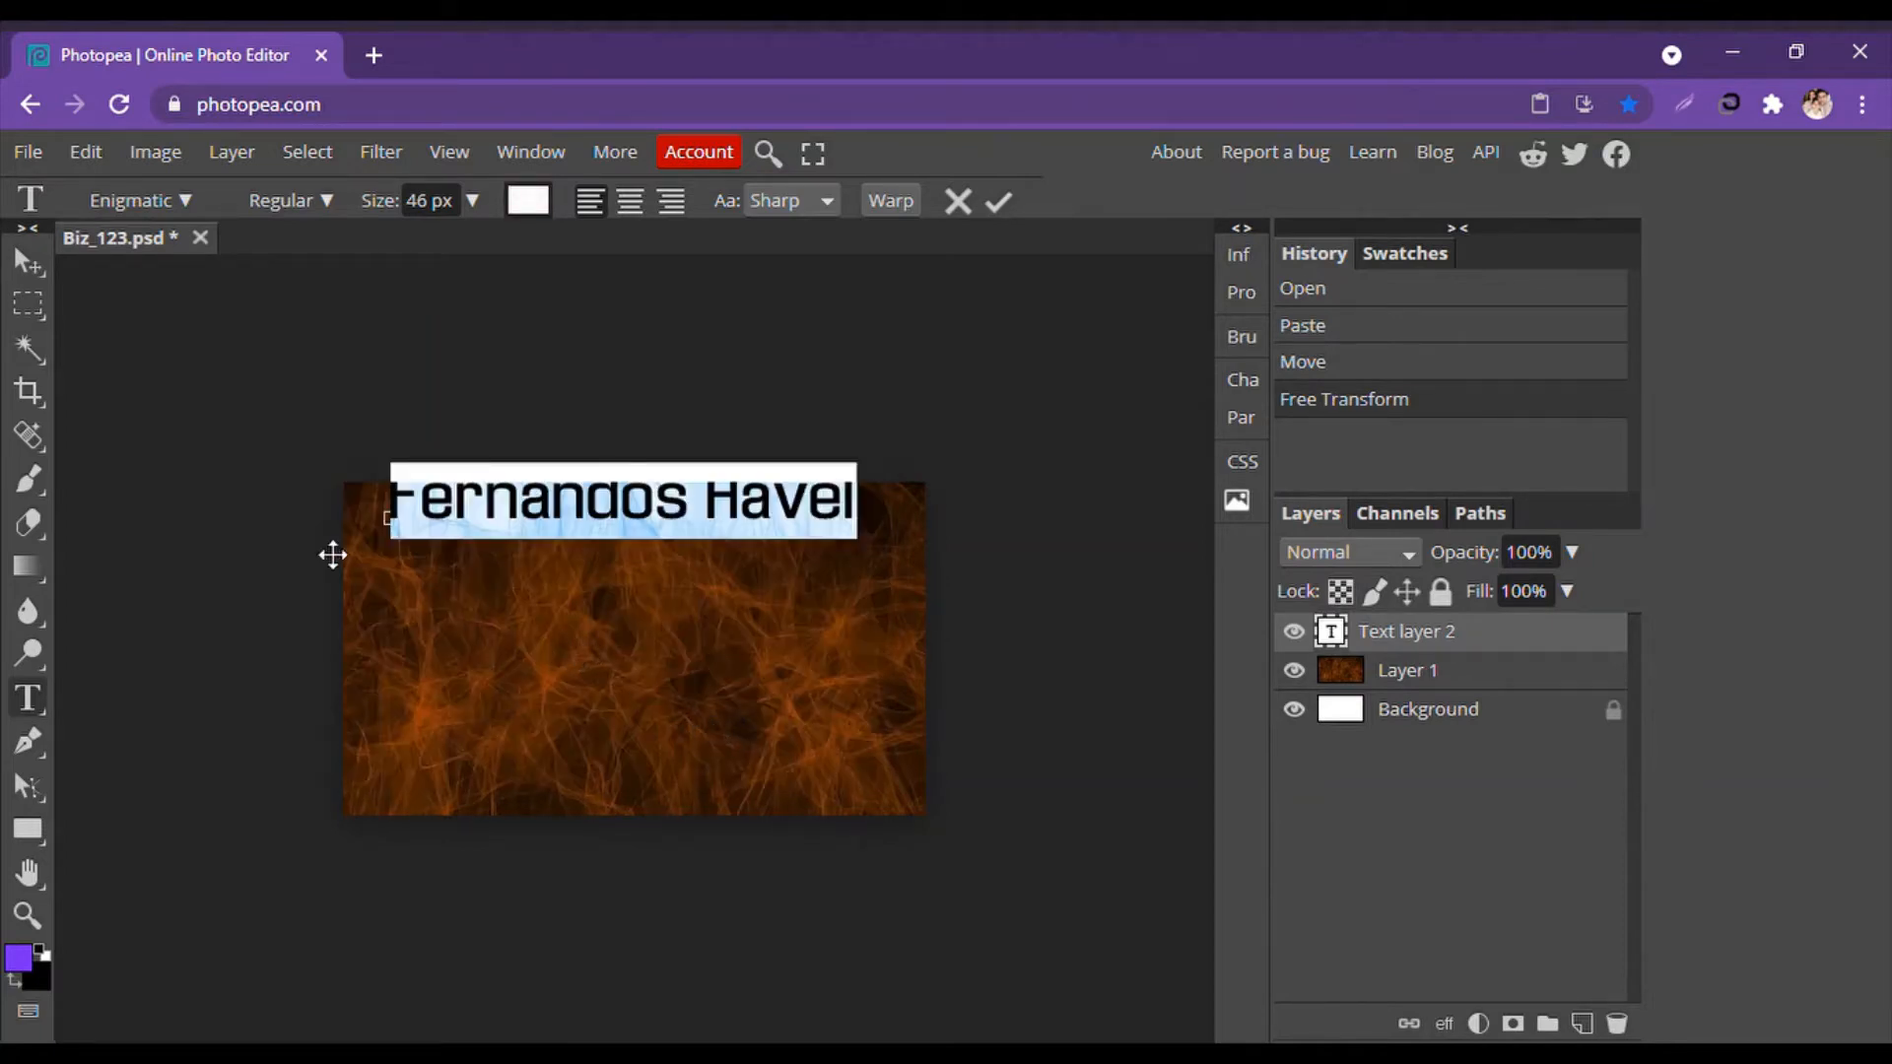
click(27, 262)
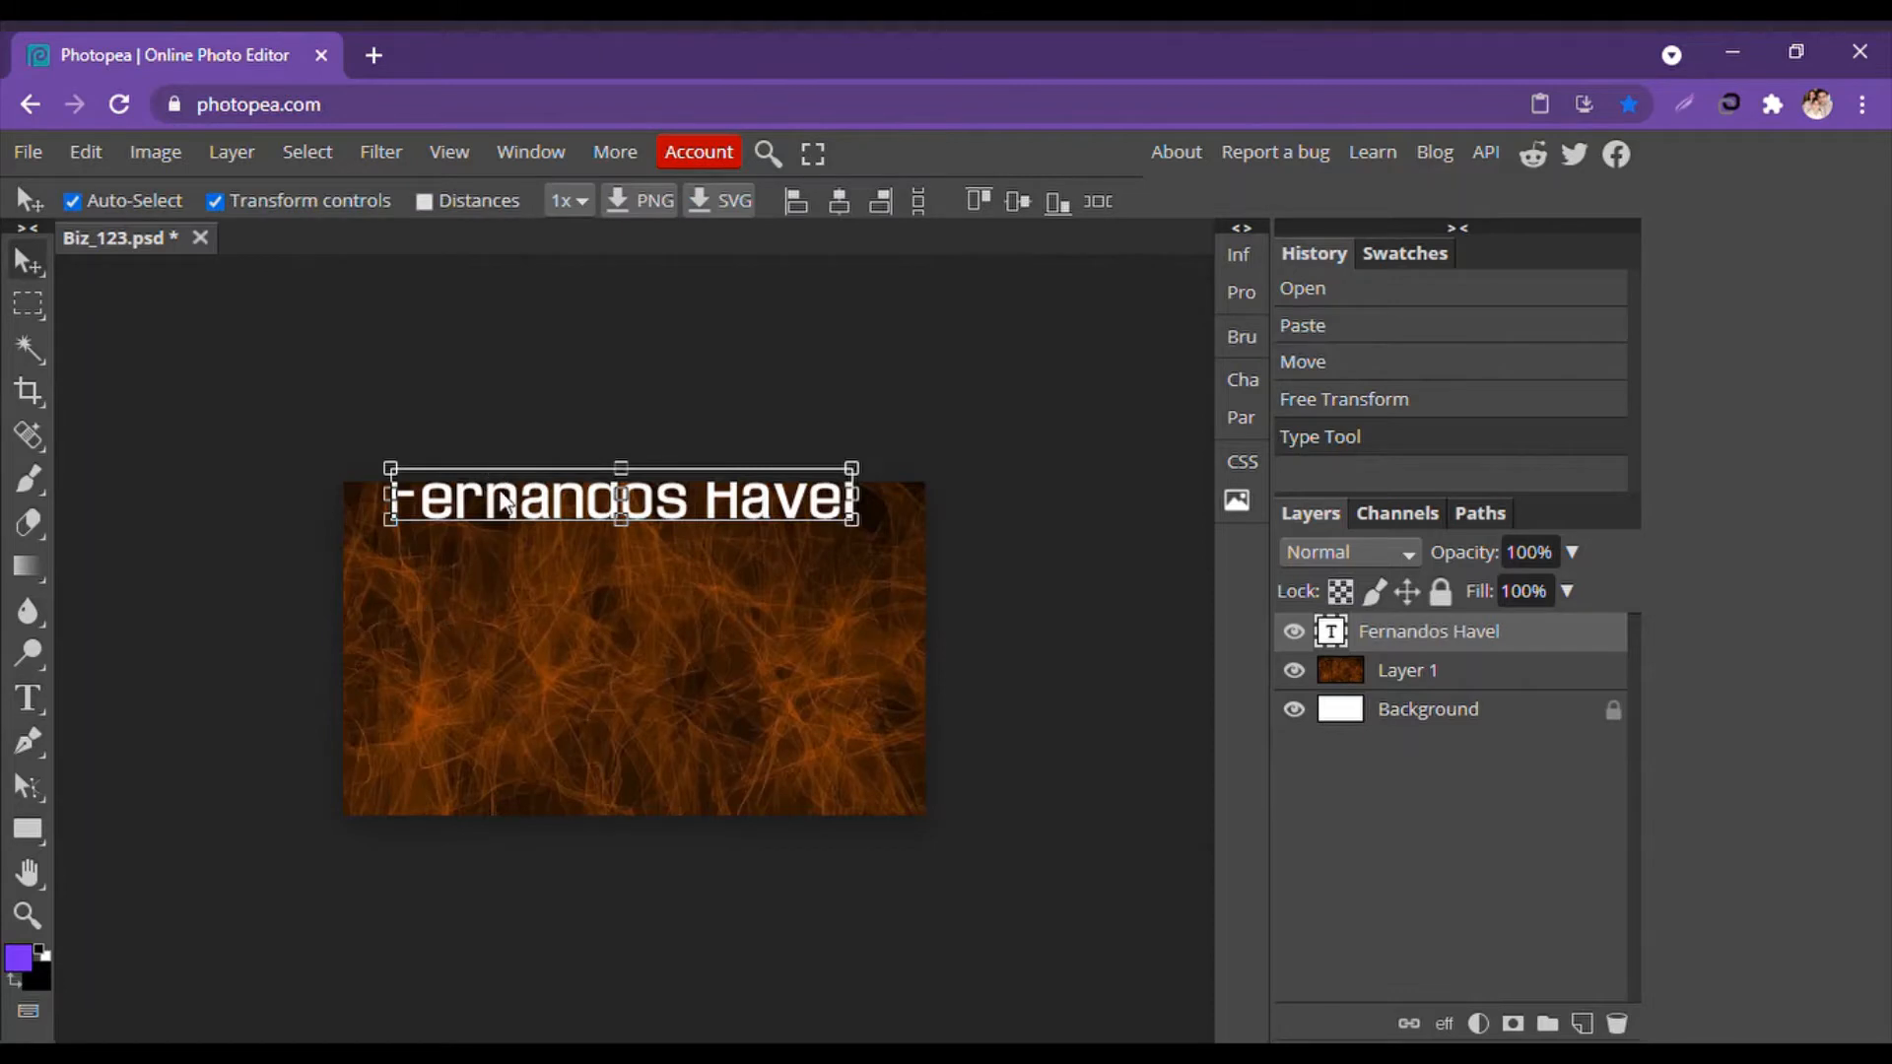
Move the name inside the card and squeeze it to about 82% width and 86% height.
mouse_move(499, 509)
mouse_down()
mouse_move(474, 535)
mouse_move(464, 517)
mouse_up()
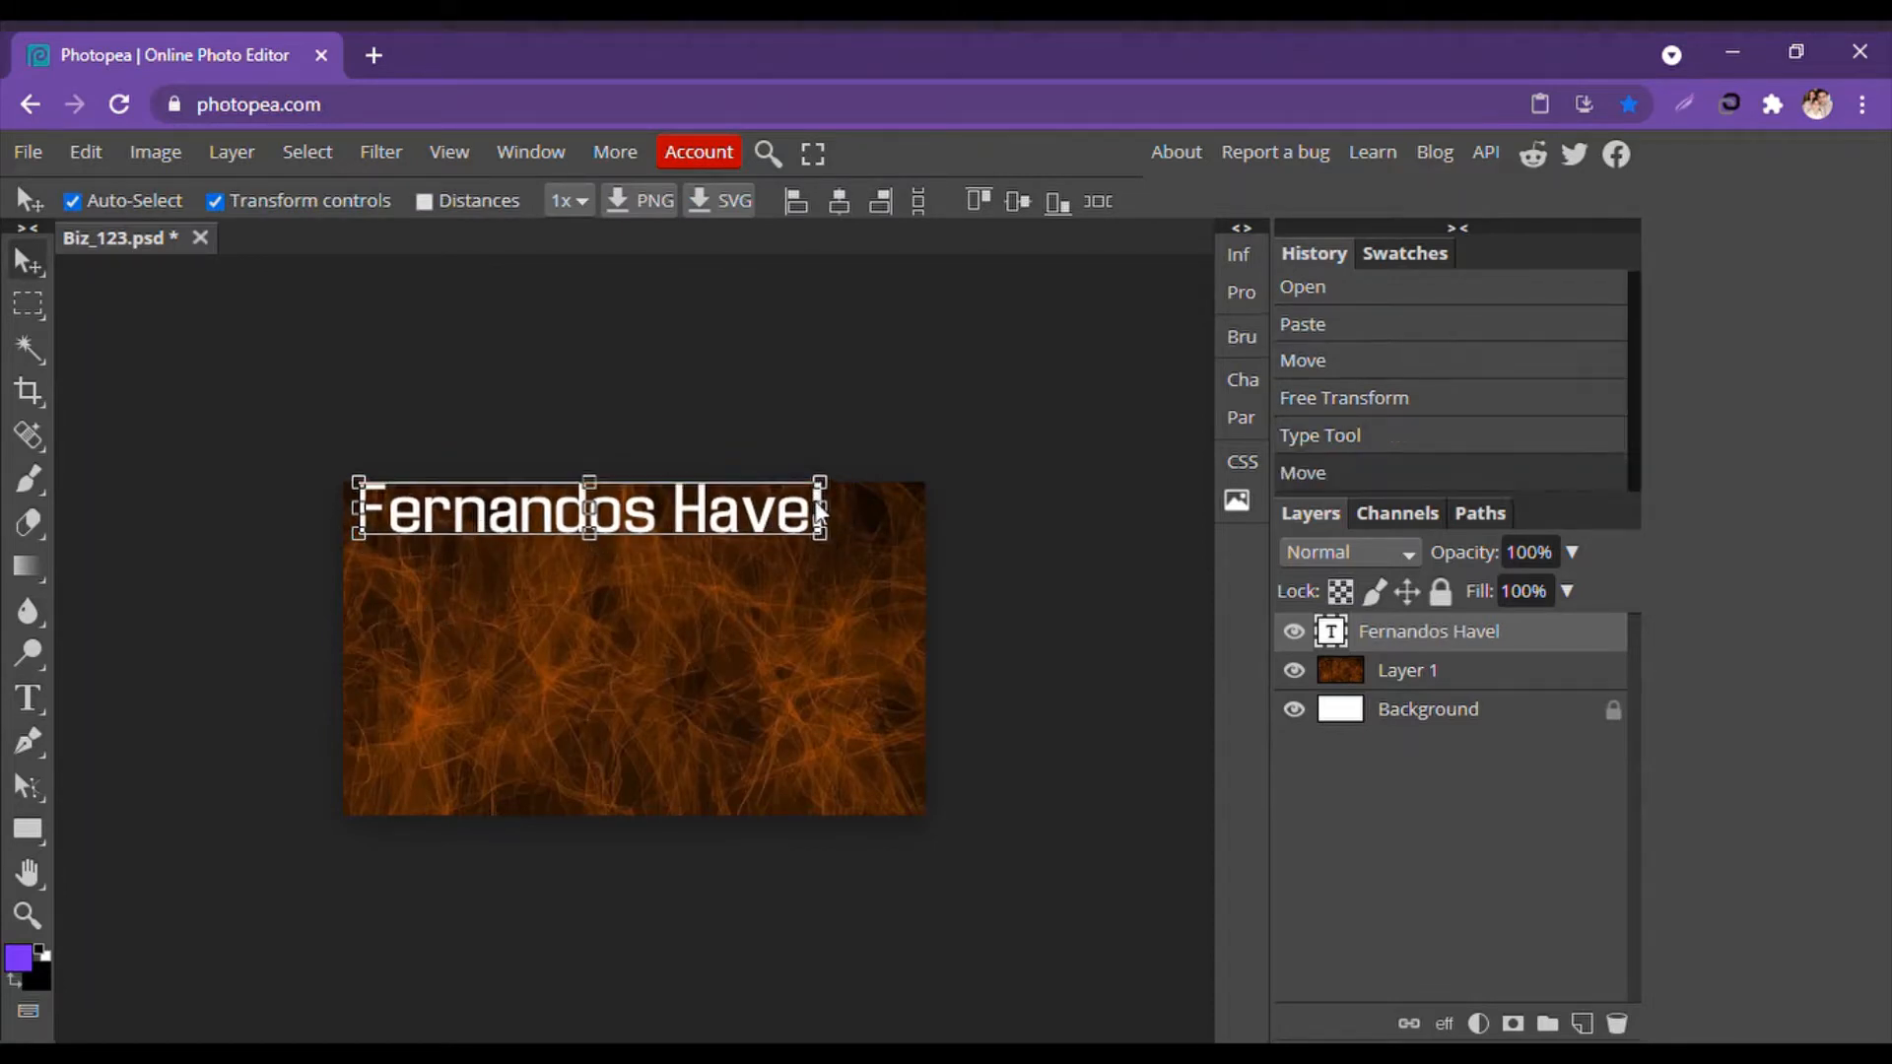
drag(822, 508, 736, 507)
drag(555, 552, 555, 543)
click(27, 261)
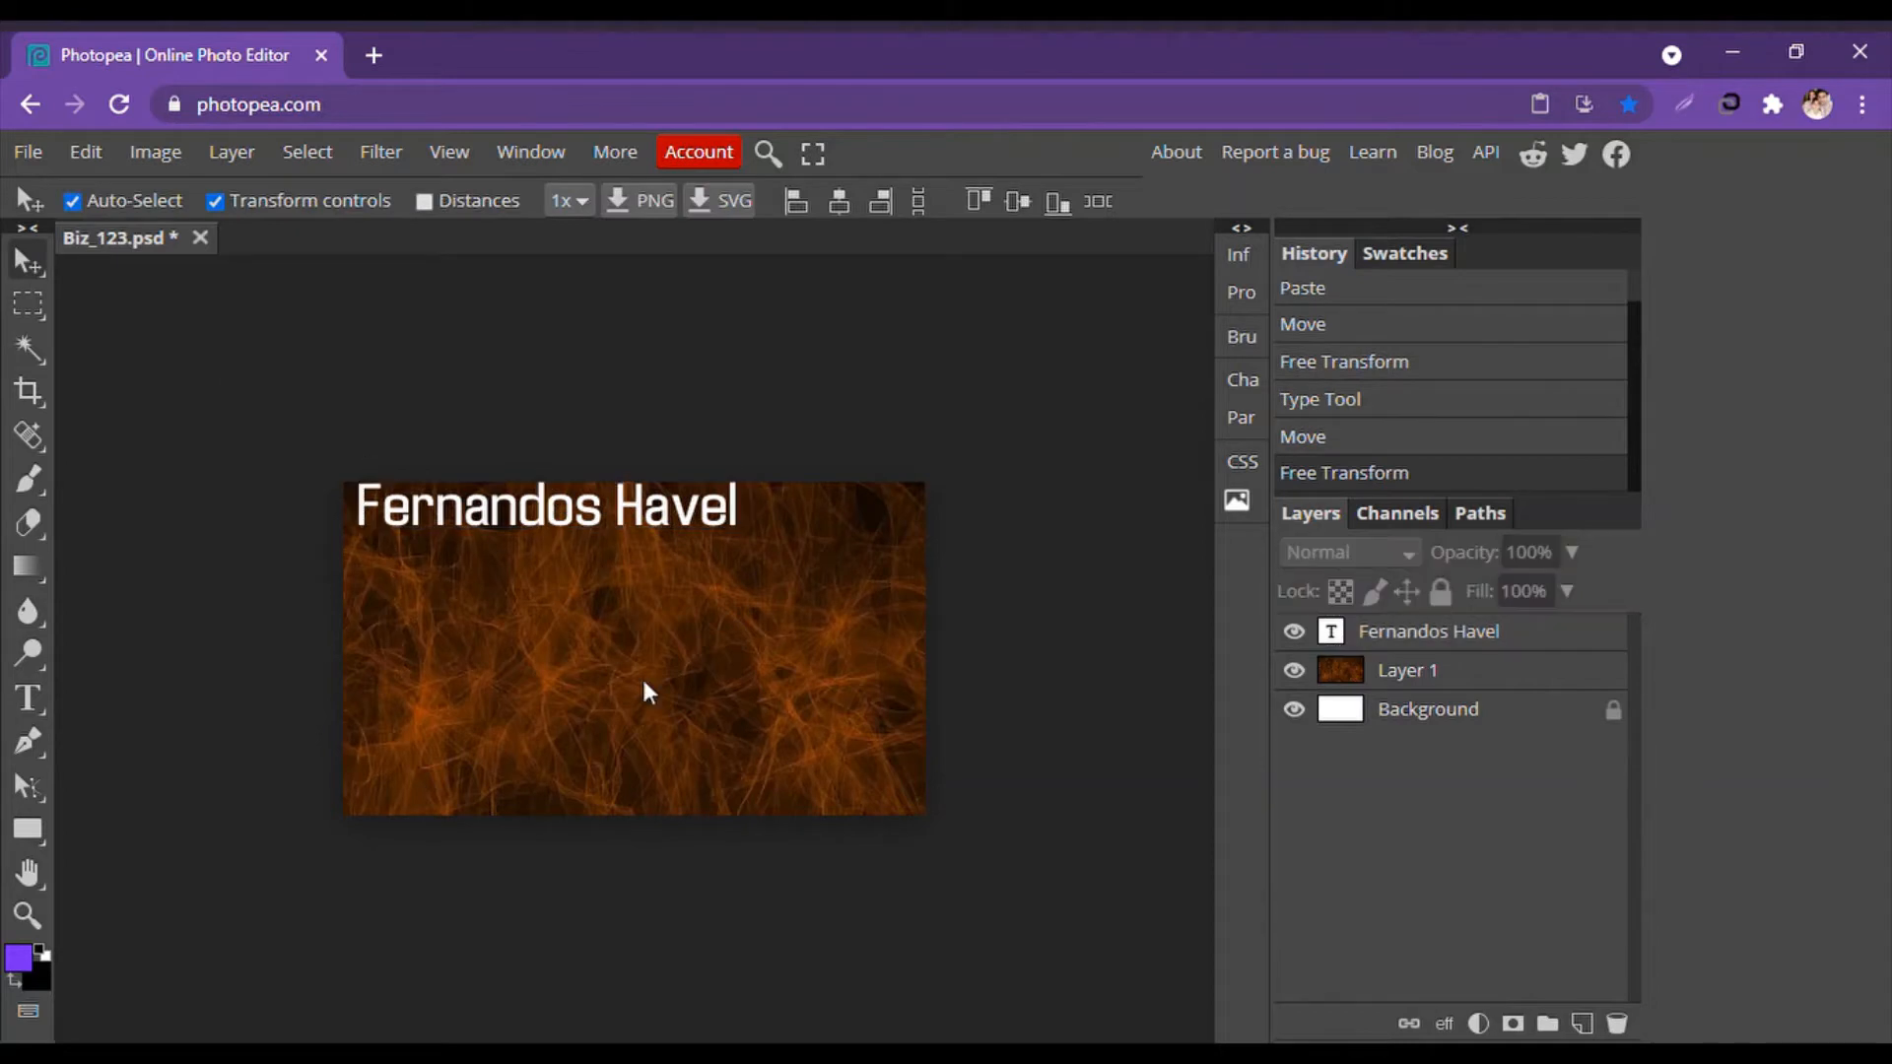
drag(465, 511, 463, 519)
Try spot healing on the card and decline rasterizing the text layer.
key(j)
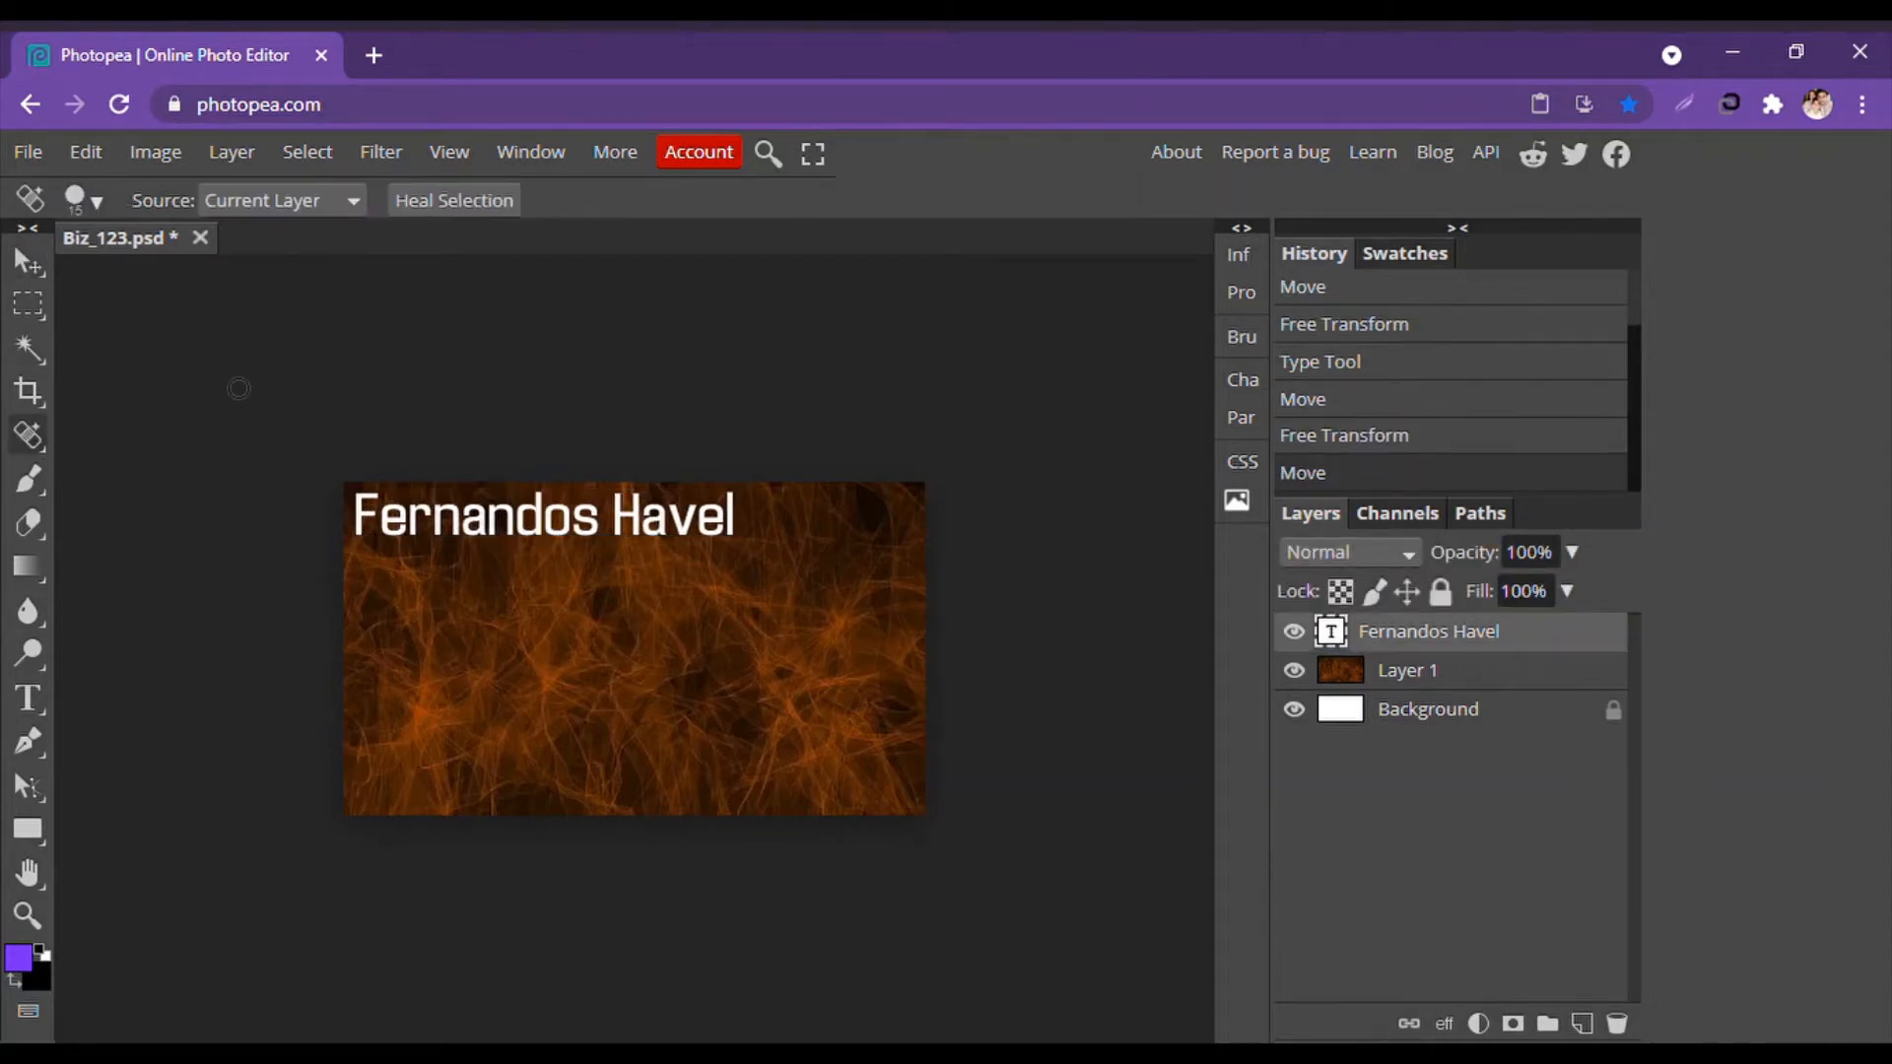
click(239, 388)
click(1186, 262)
Duplicate the name text layer and drag the copy just below the original.
right_click(1474, 650)
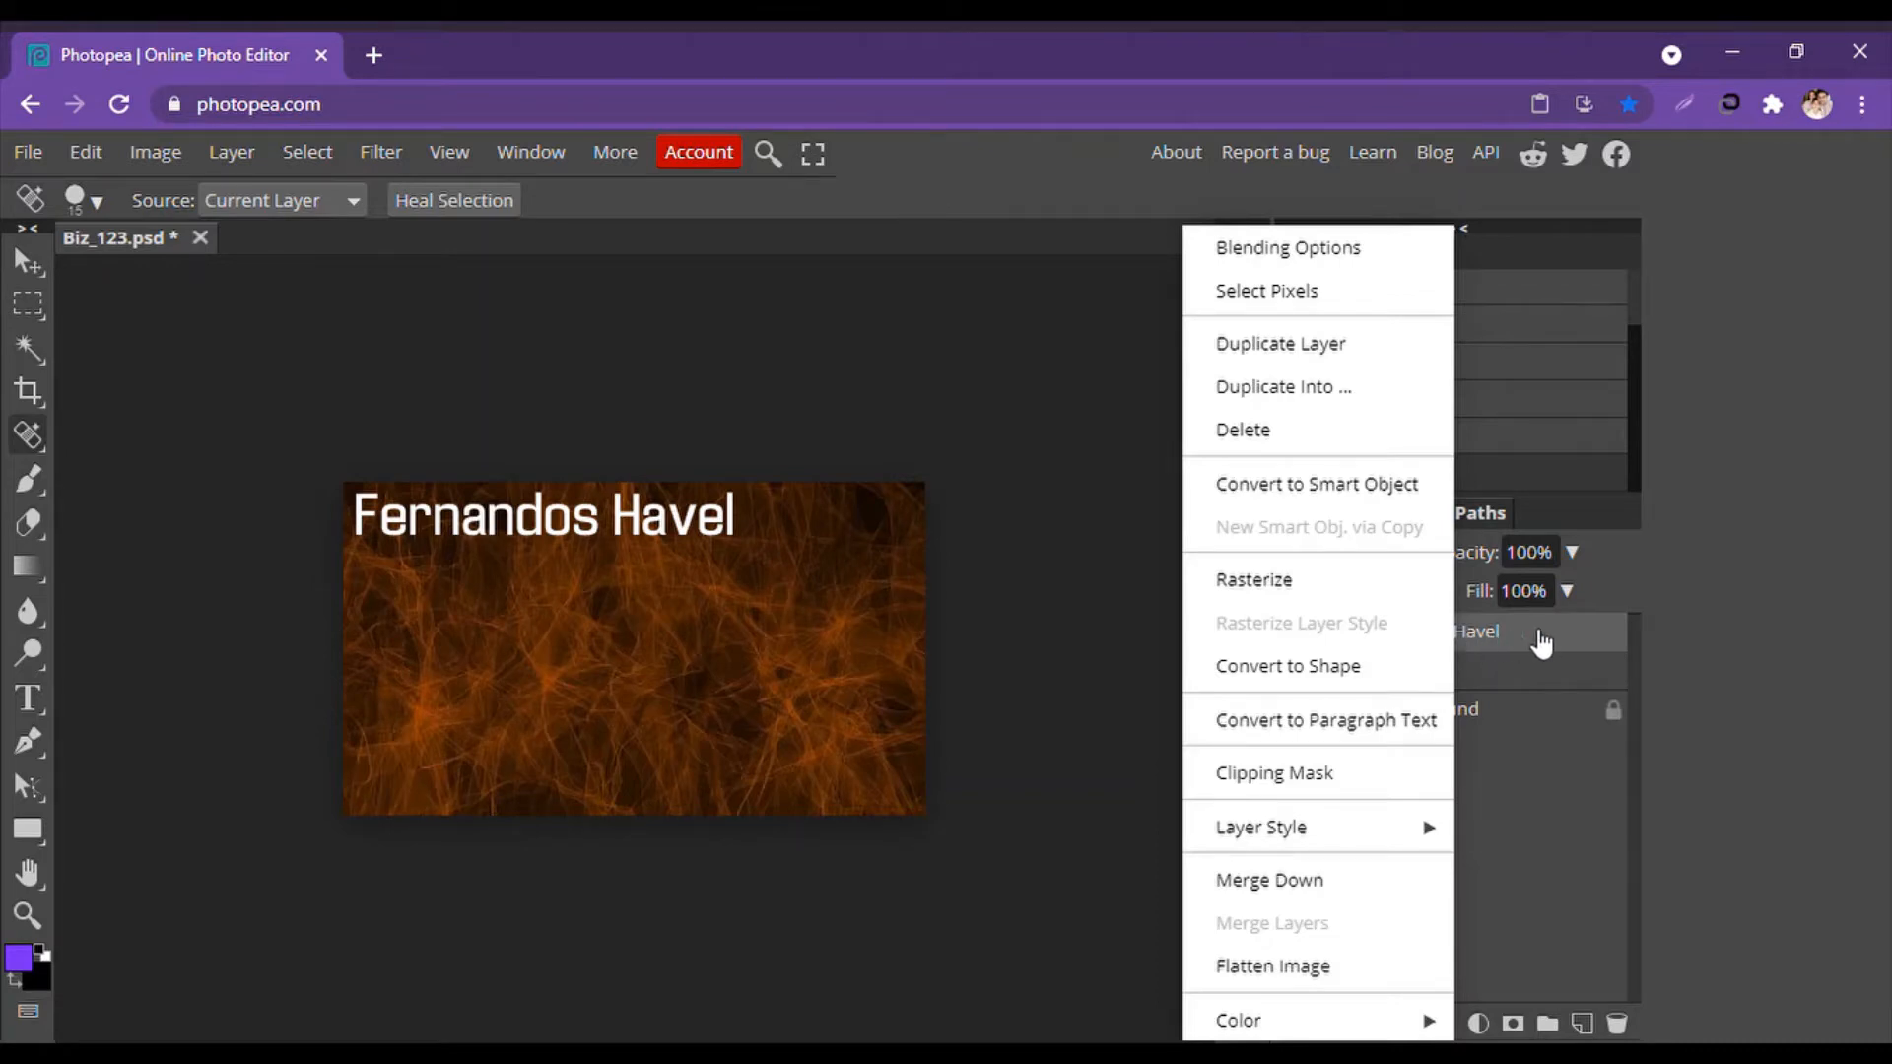
click(1512, 909)
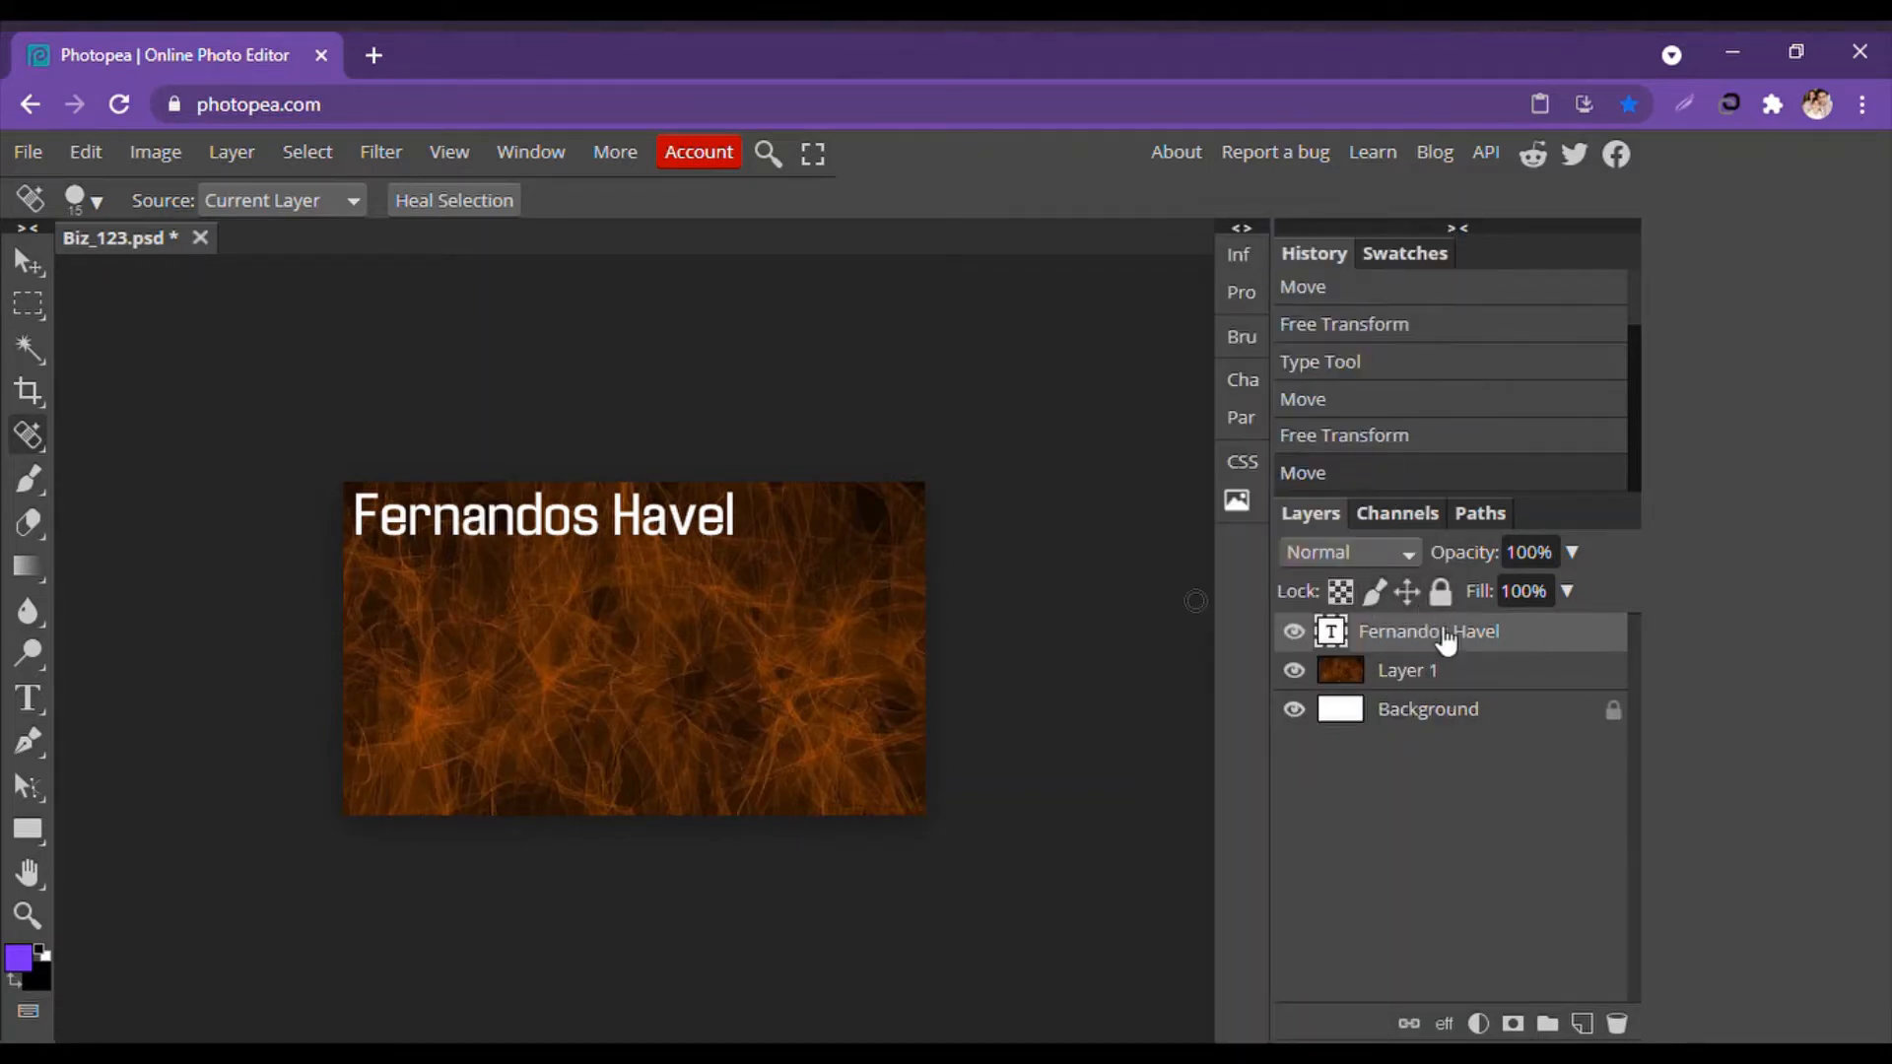
right_click(1446, 640)
click(1281, 343)
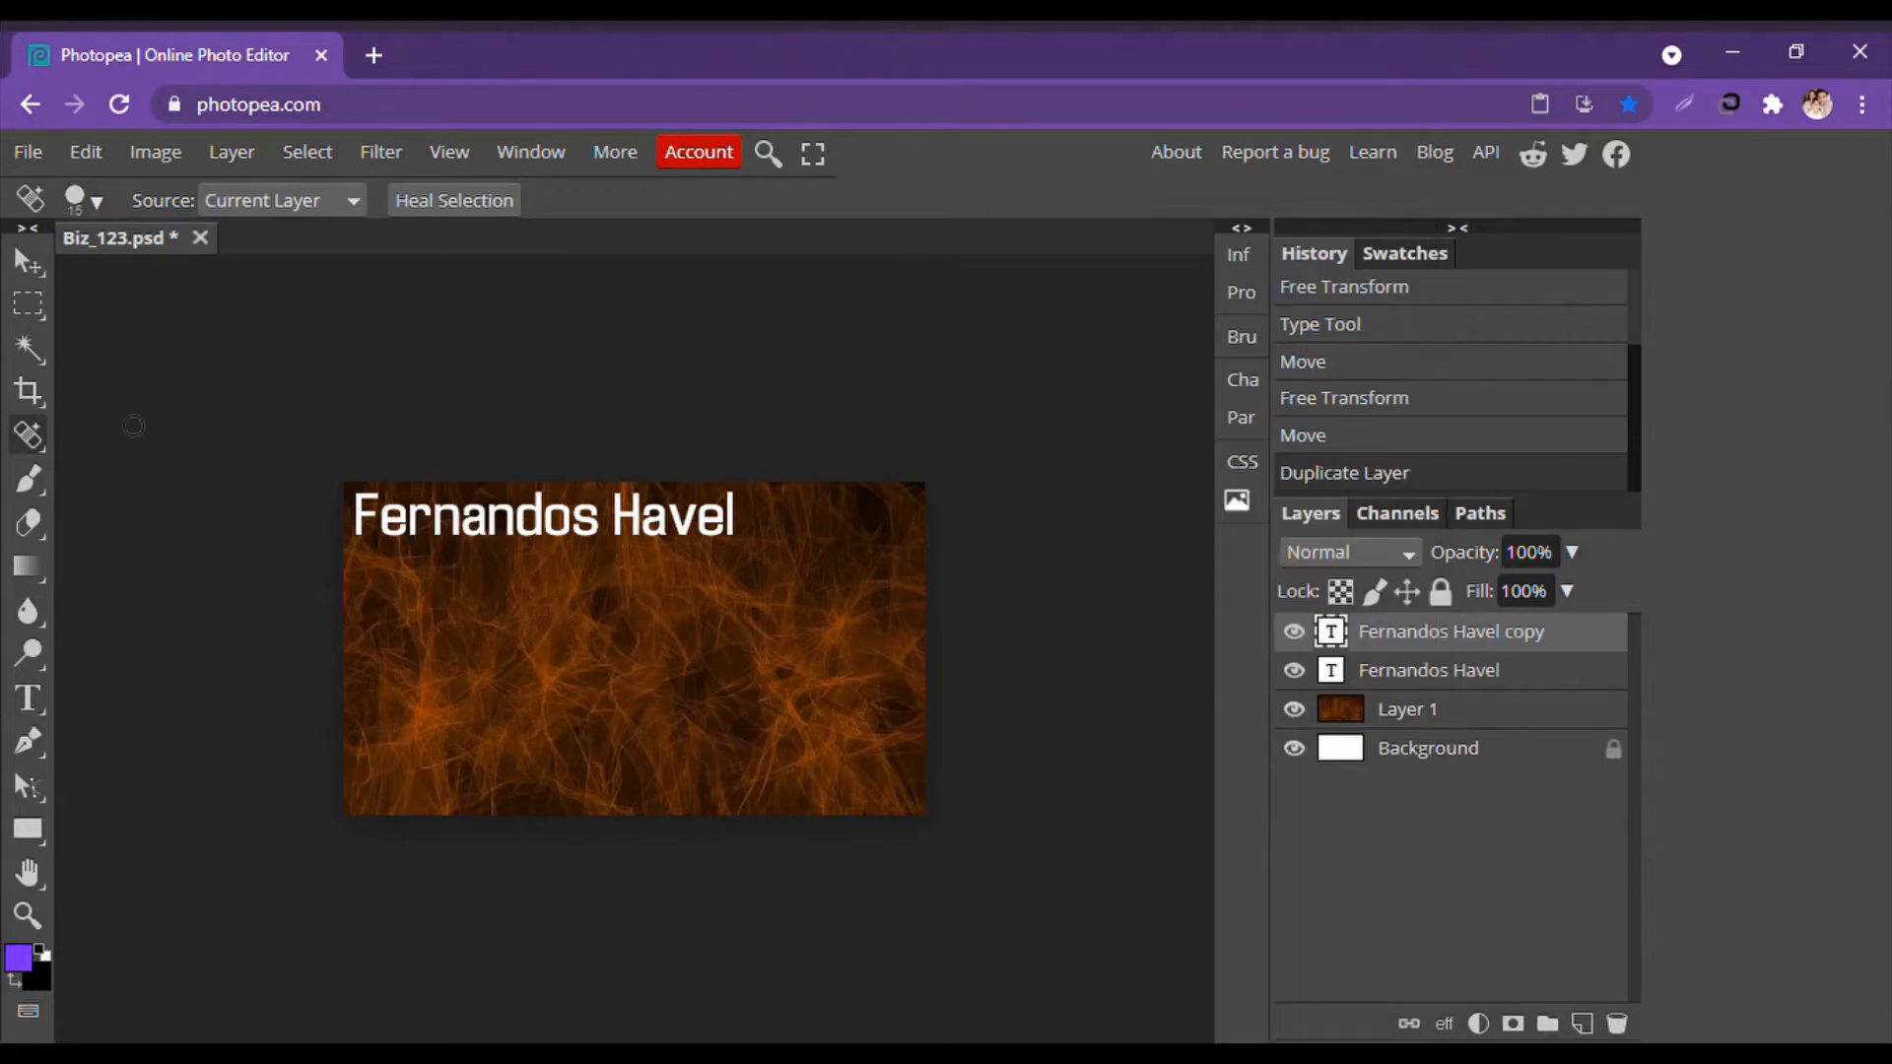
click(27, 264)
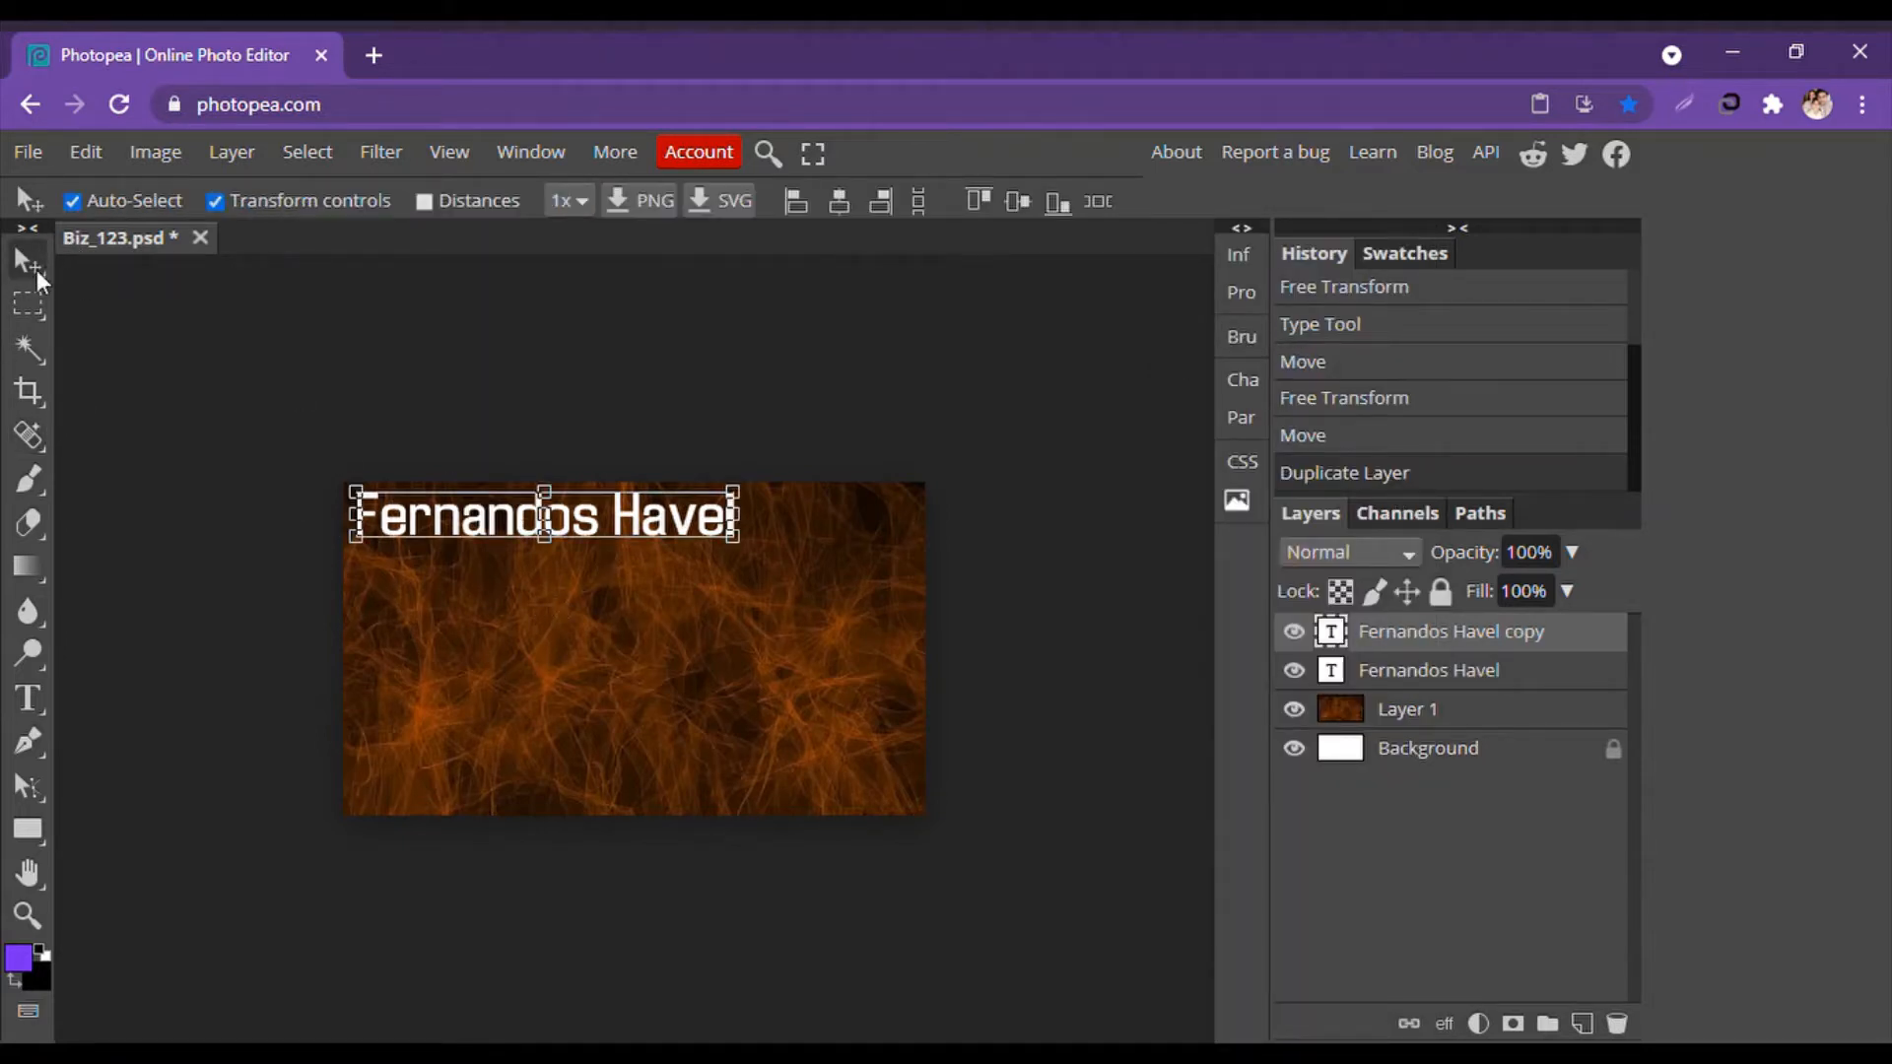
click(151, 347)
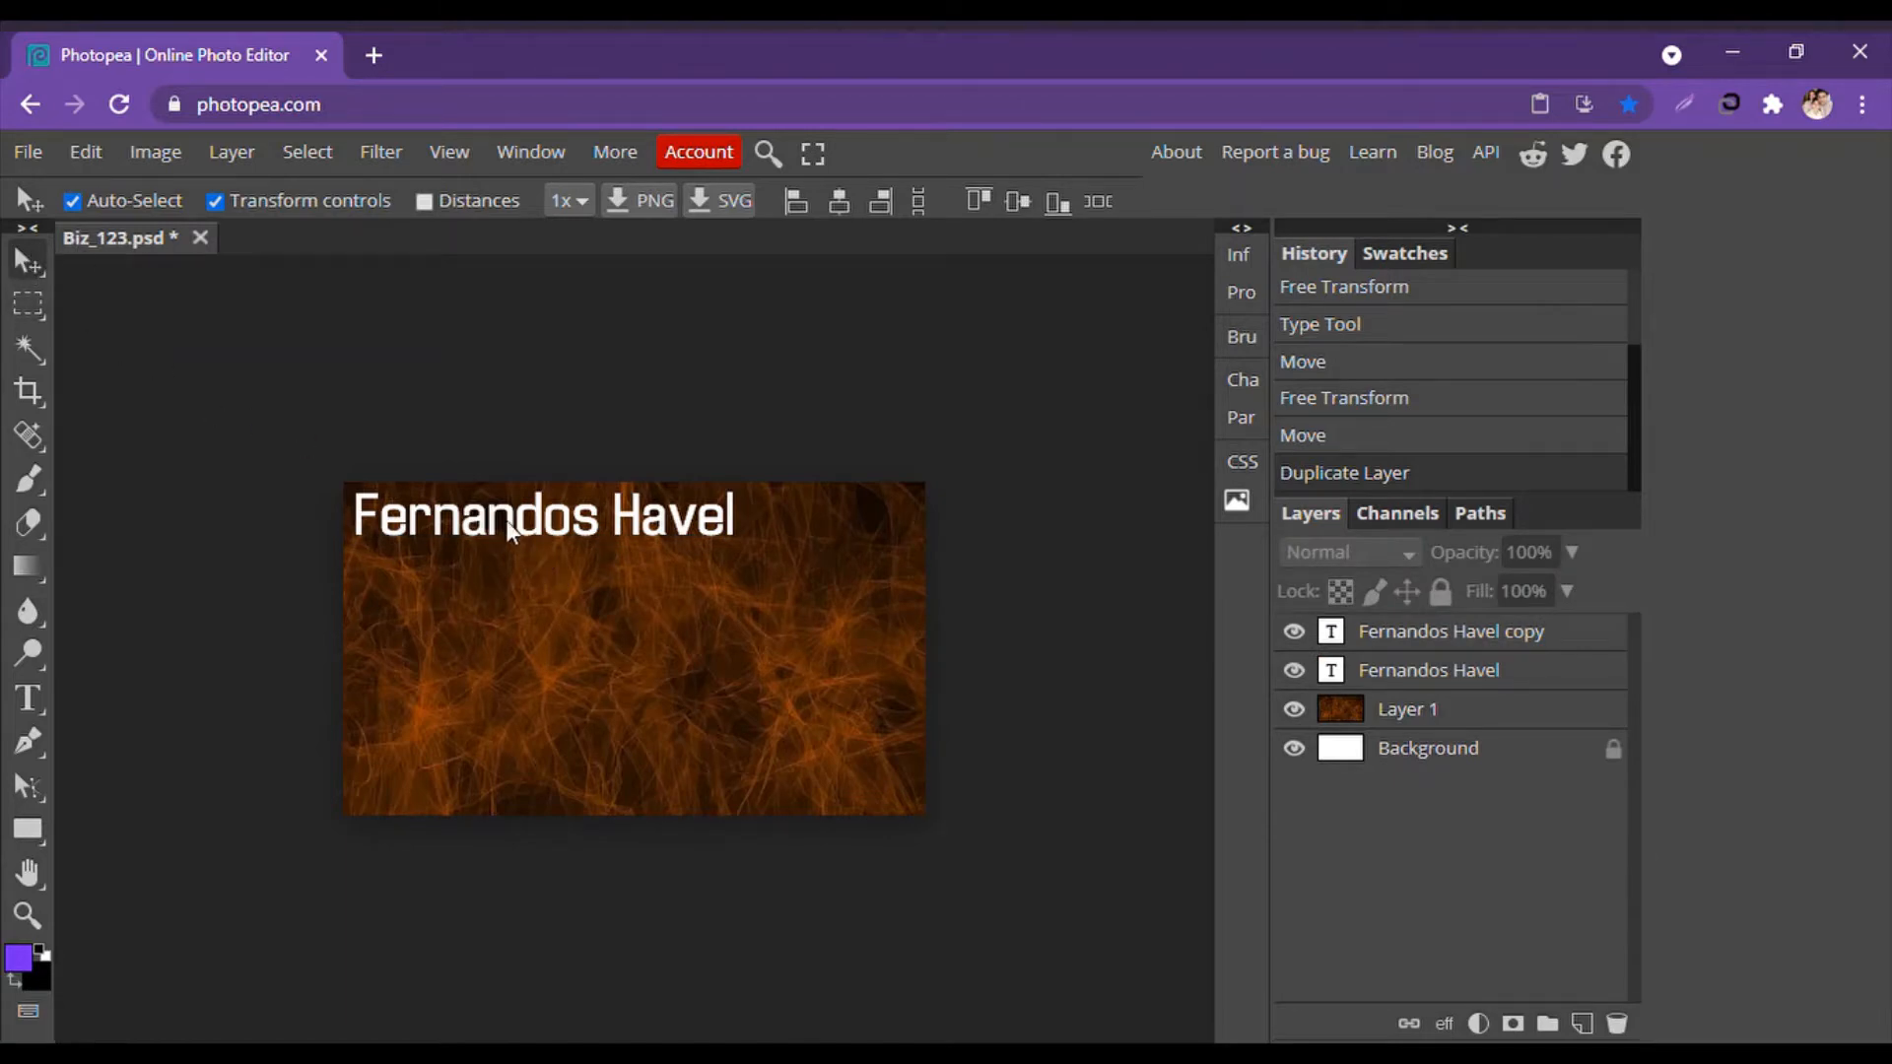
drag(510, 532, 507, 596)
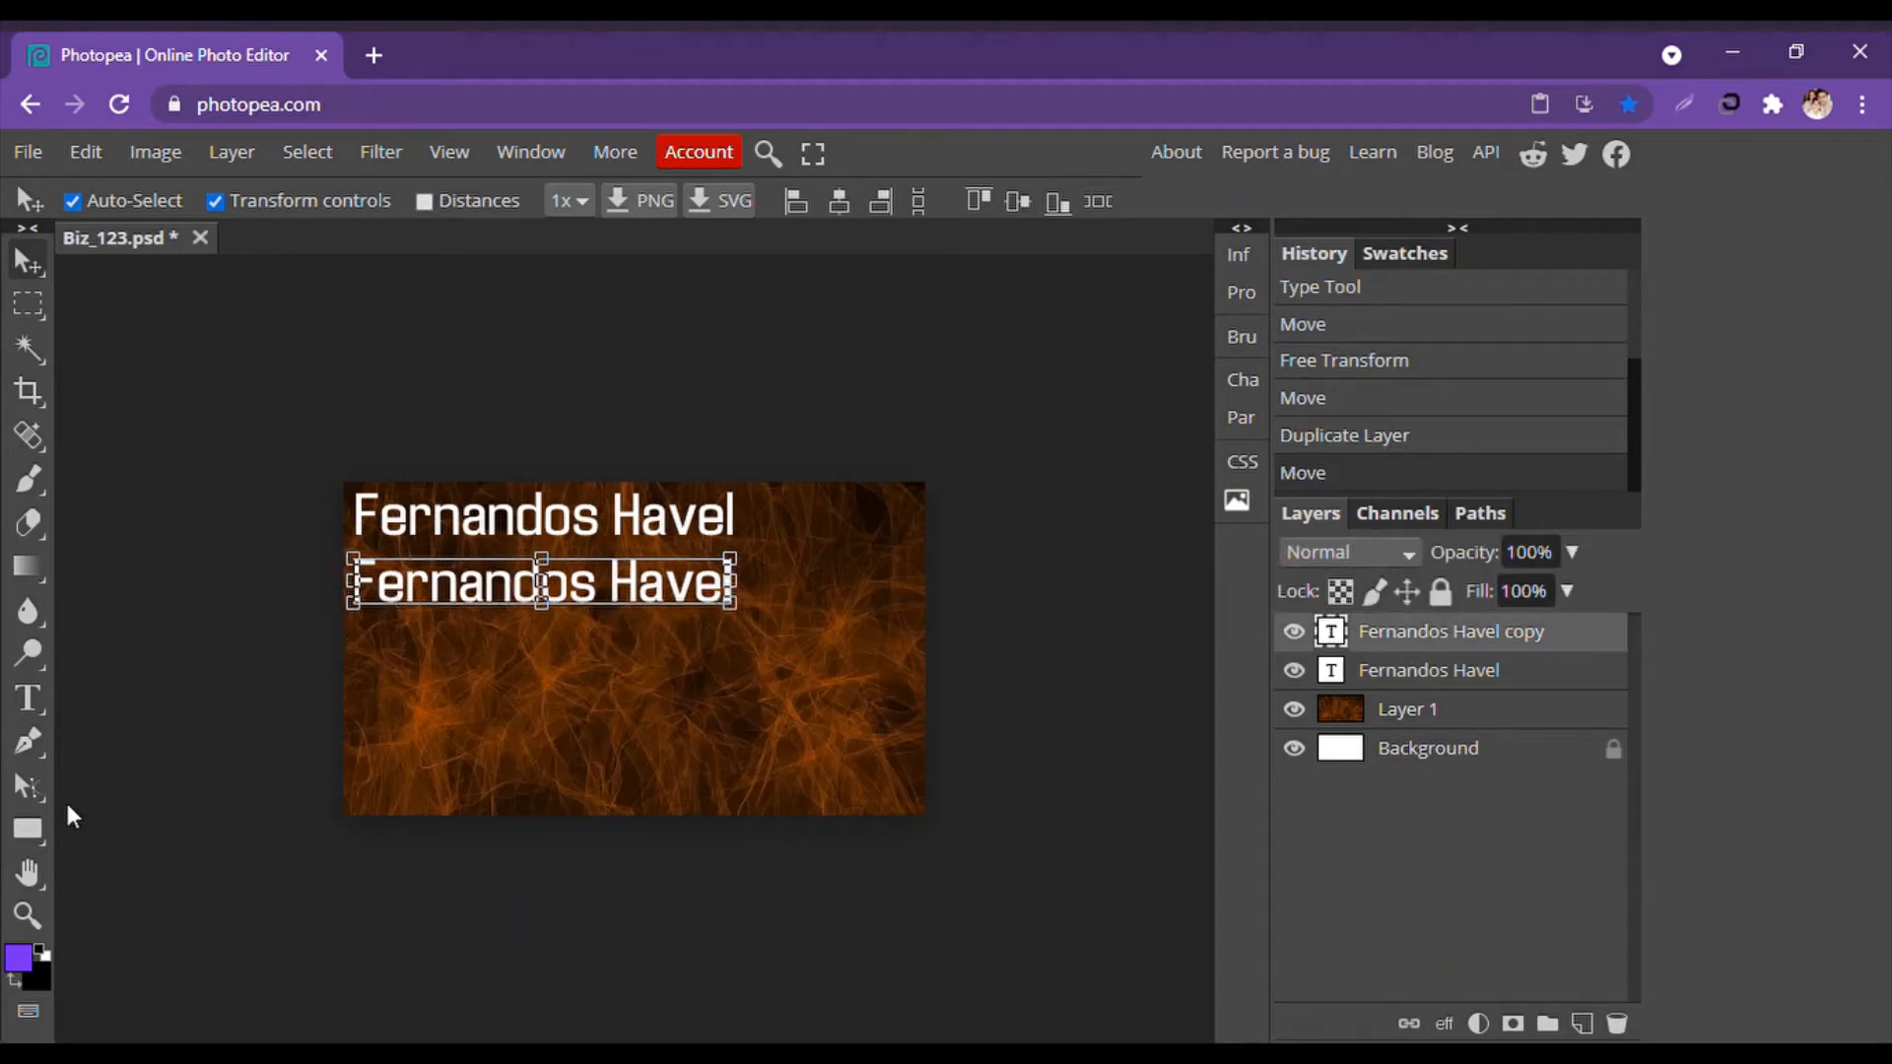
Replace the copied line's text with 'Journalist'.
click(28, 698)
click(354, 592)
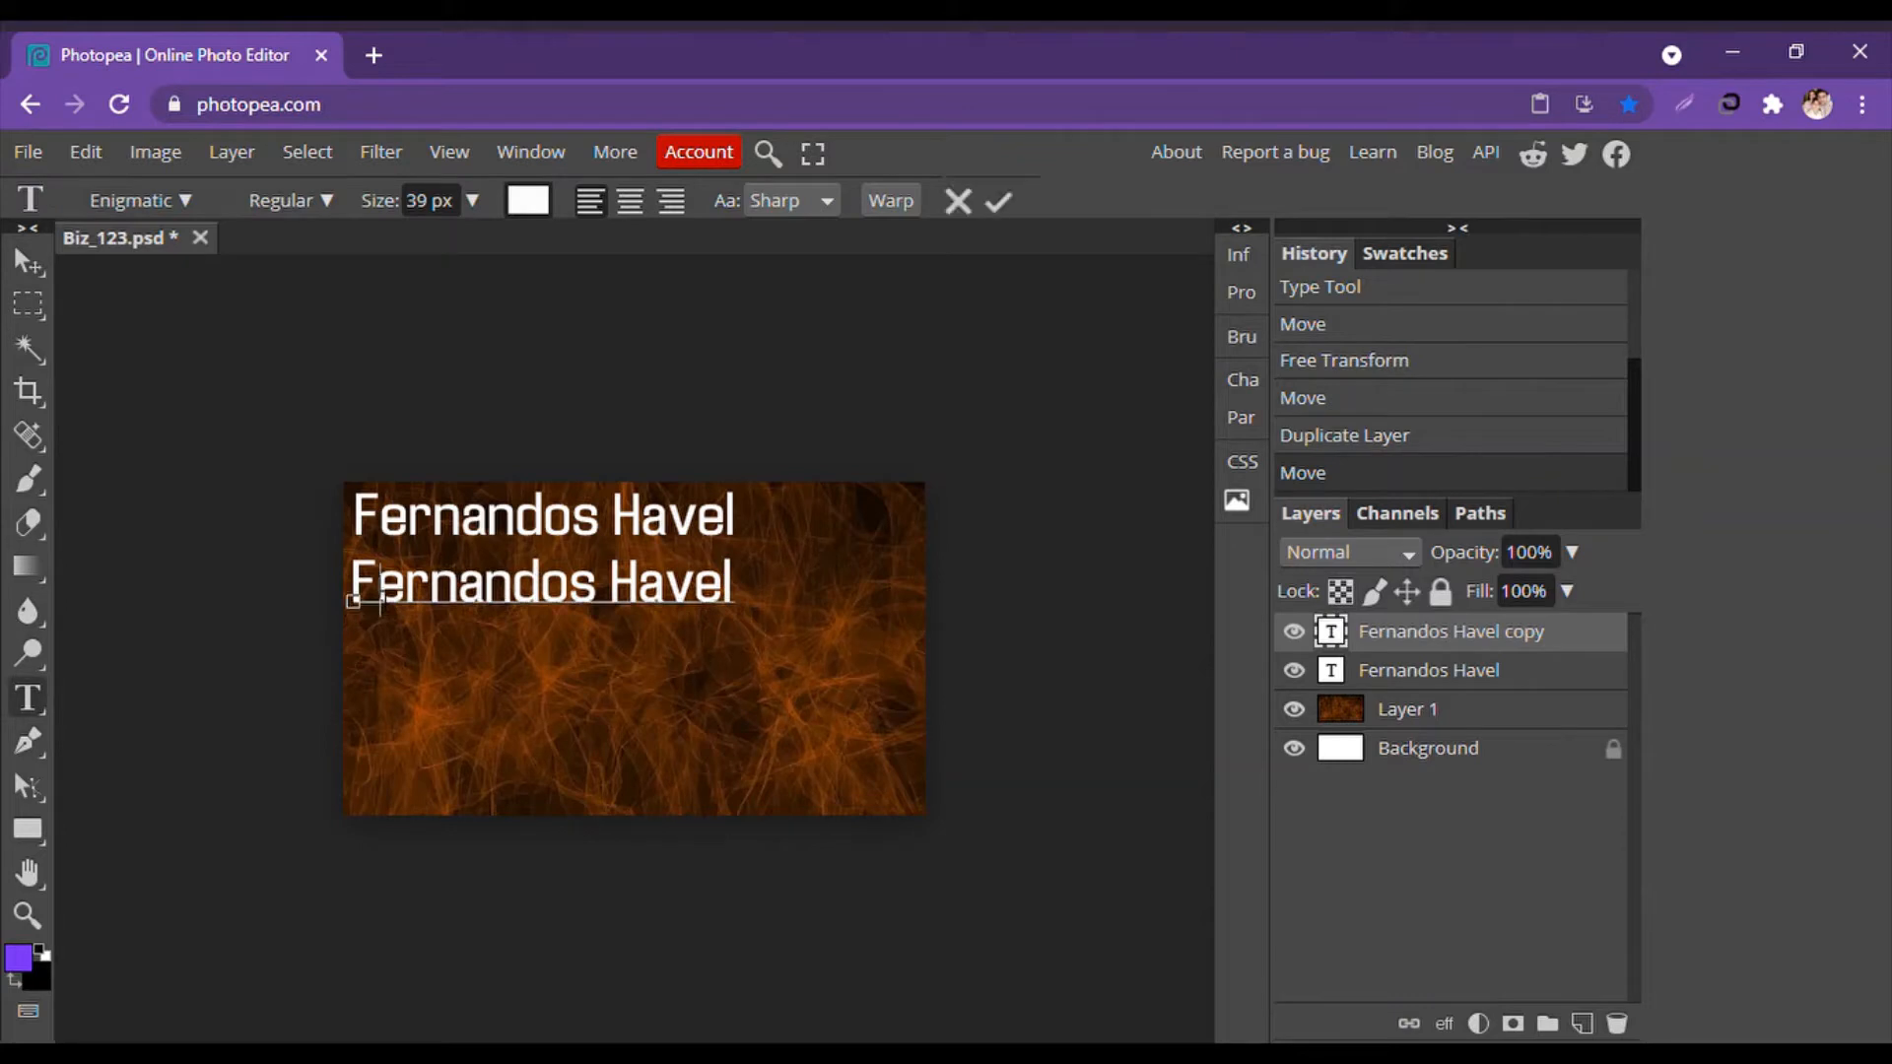
key(Delete)
key(Delete)
key(Delete)
key(Delete)
key(Delete)
key(Delete)
key(Delete)
key(Delete)
key(Delete)
key(Delete)
key(Delete)
key(Delete)
key(Delete)
key(Delete)
key(Delete)
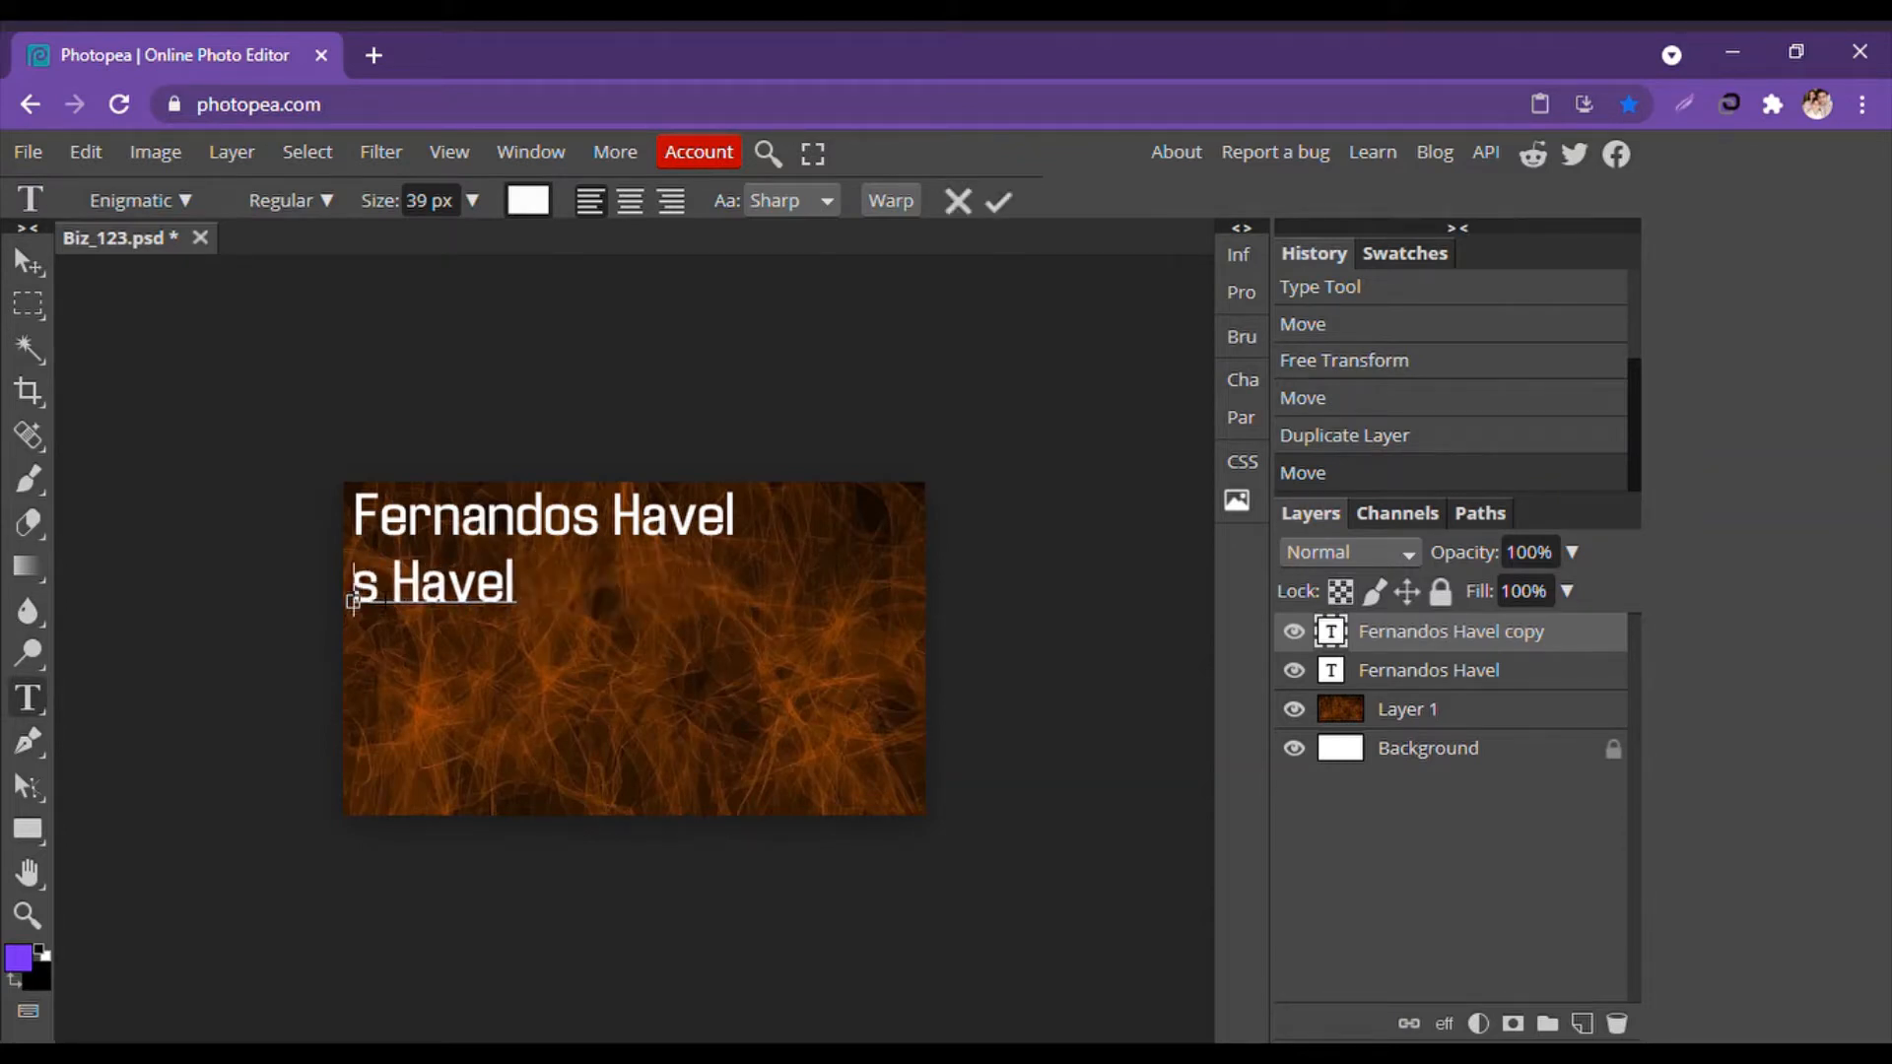
key(Delete)
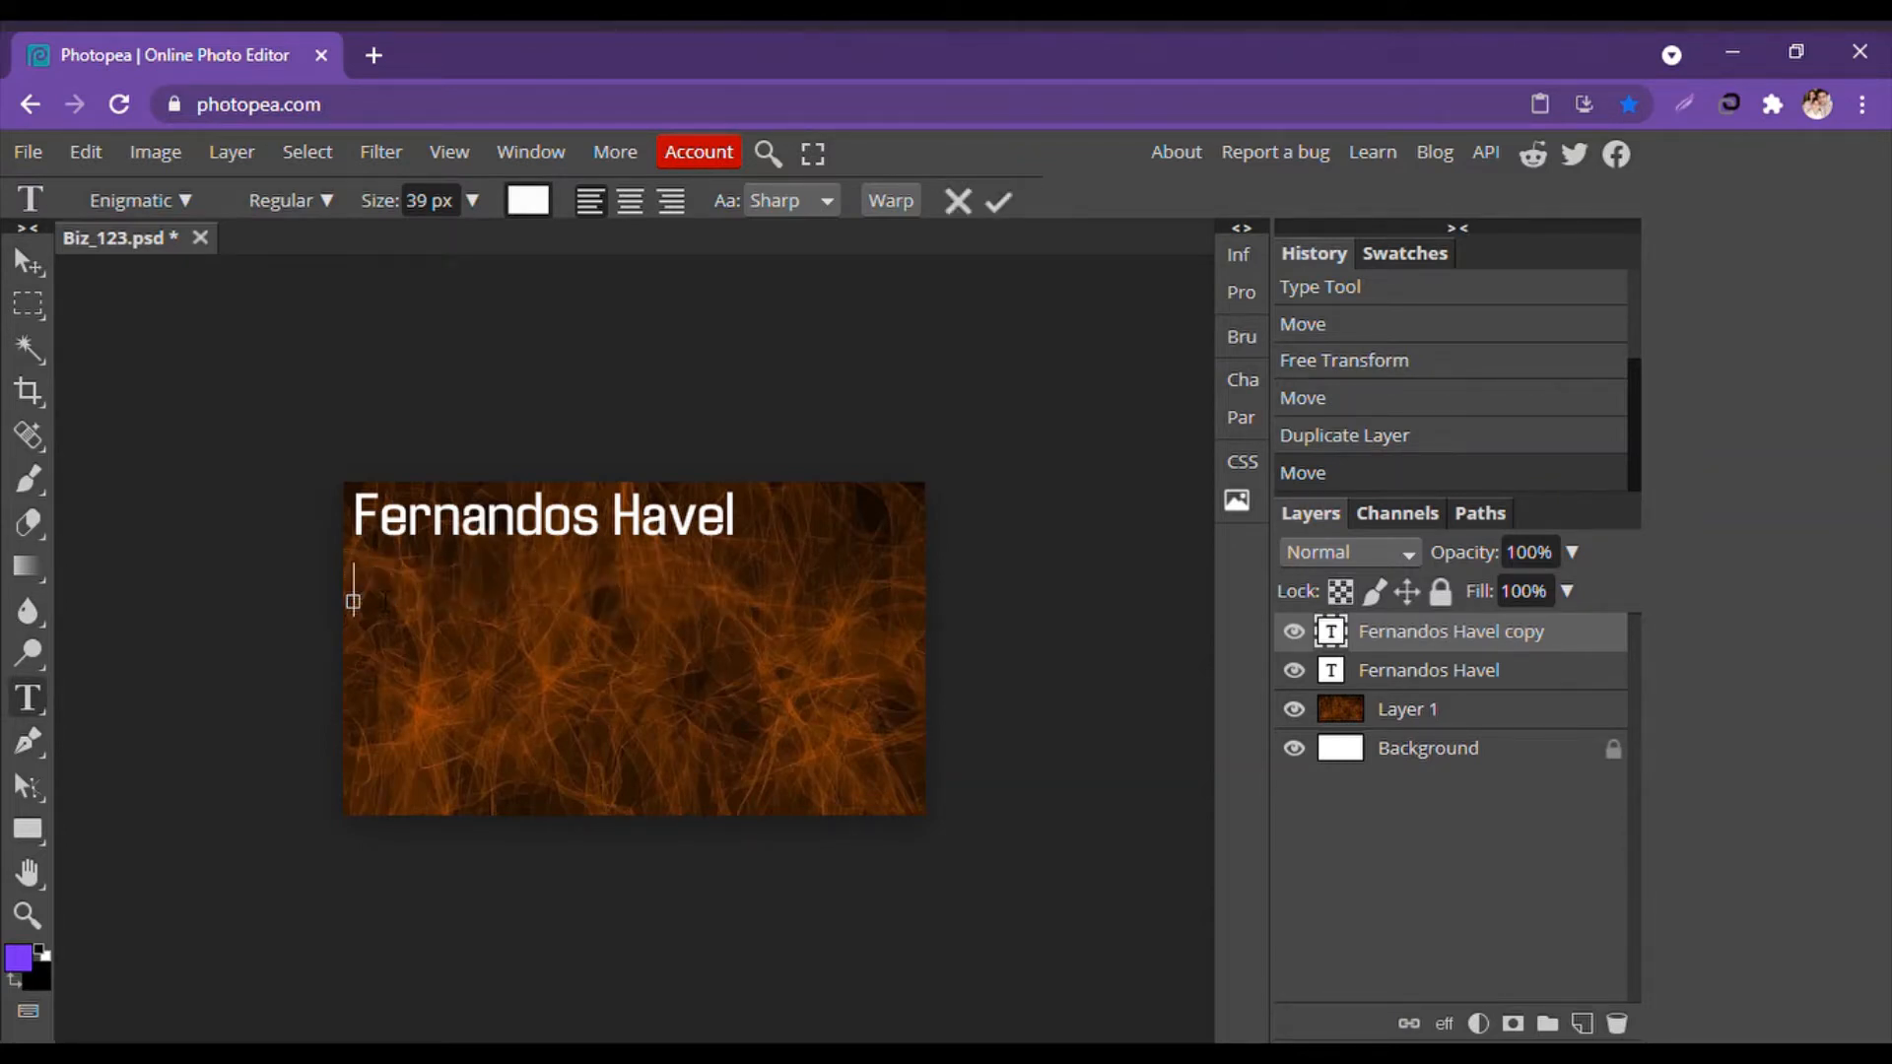
text(Journal)
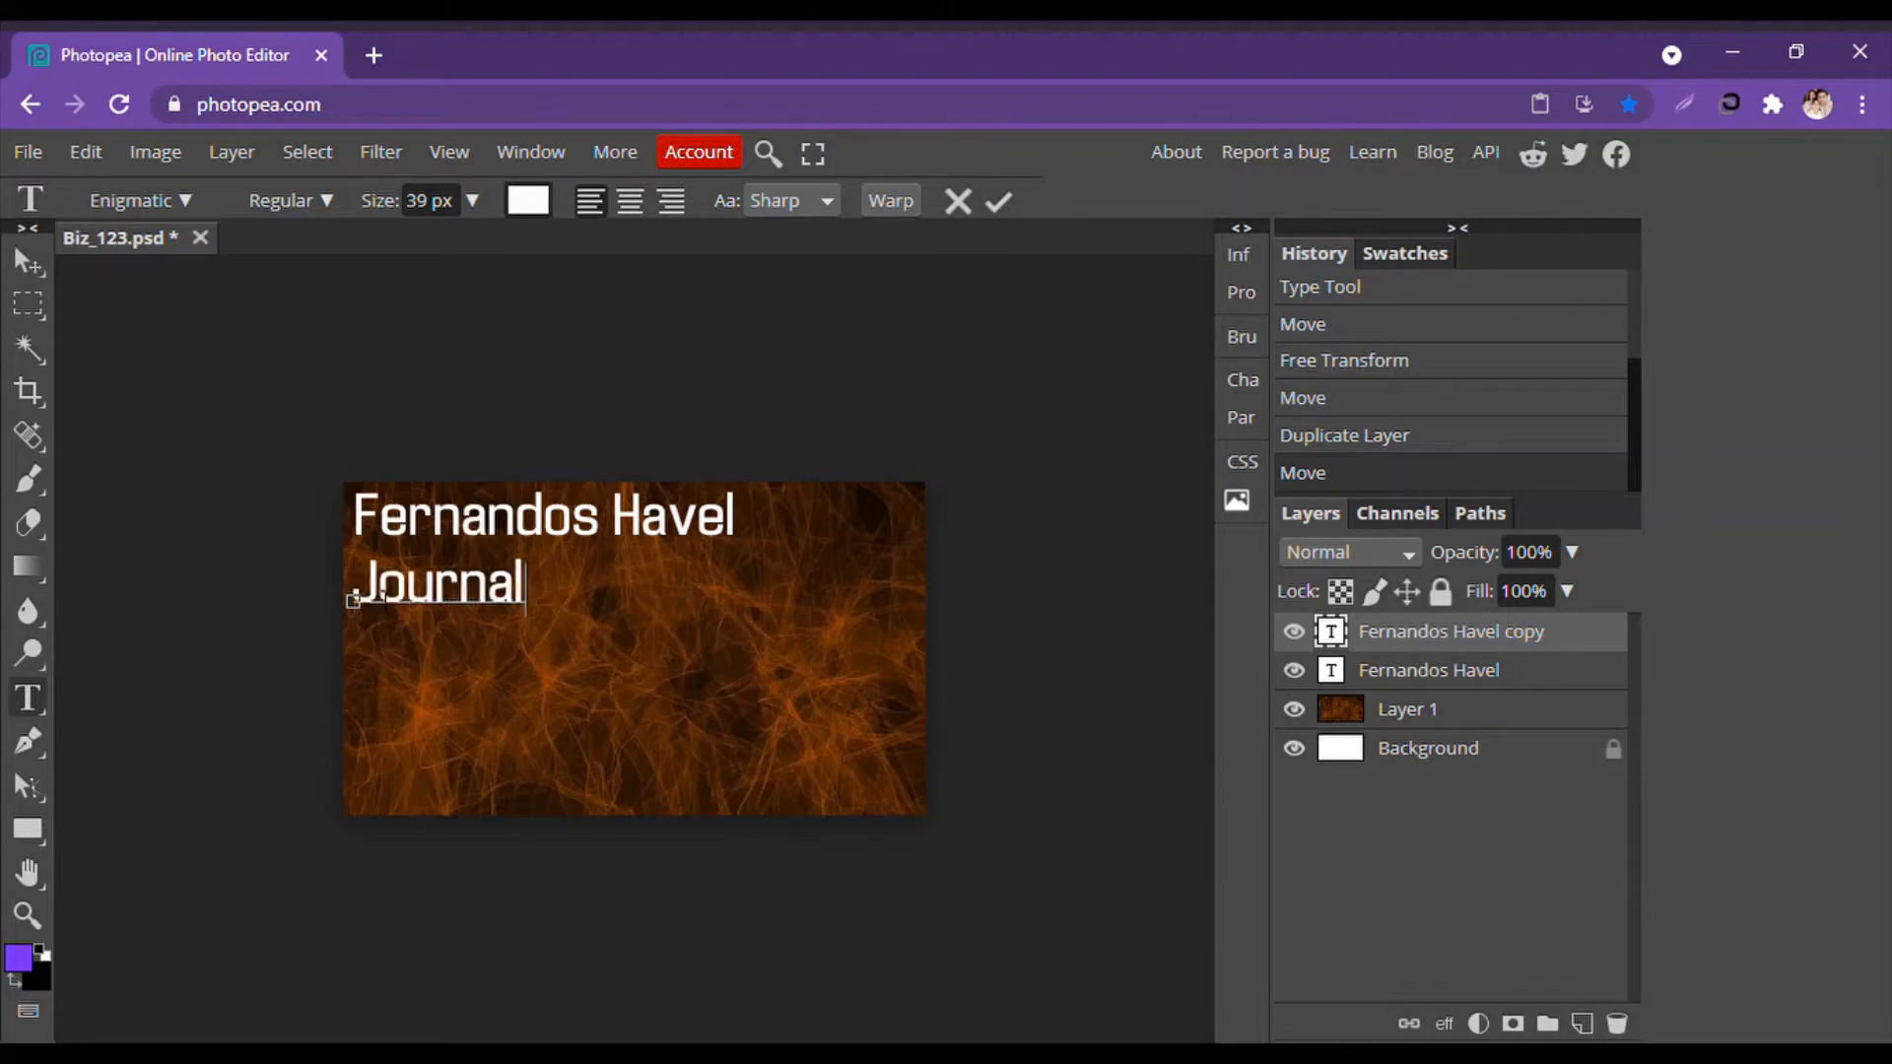
text(ist)
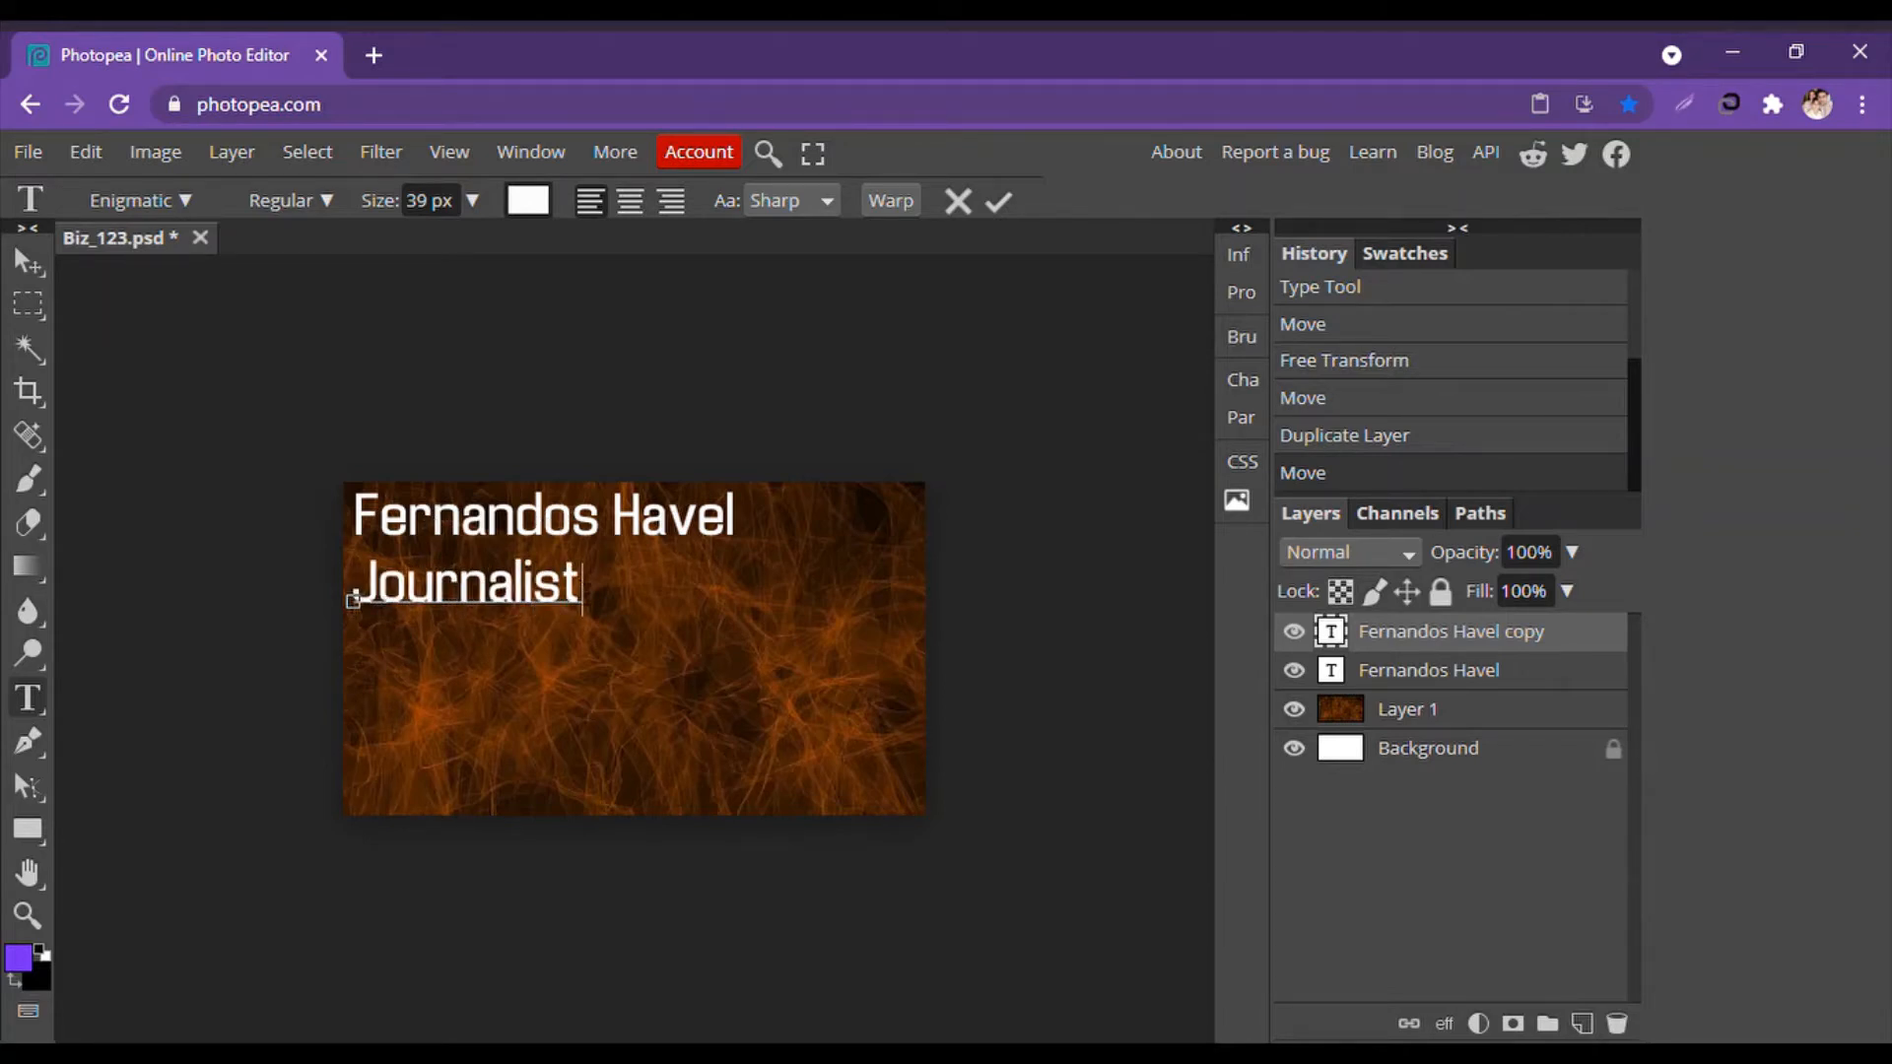
Make 'Journalist' 26 px Enigmatic Italic and commit the text.
drag(582, 589, 357, 607)
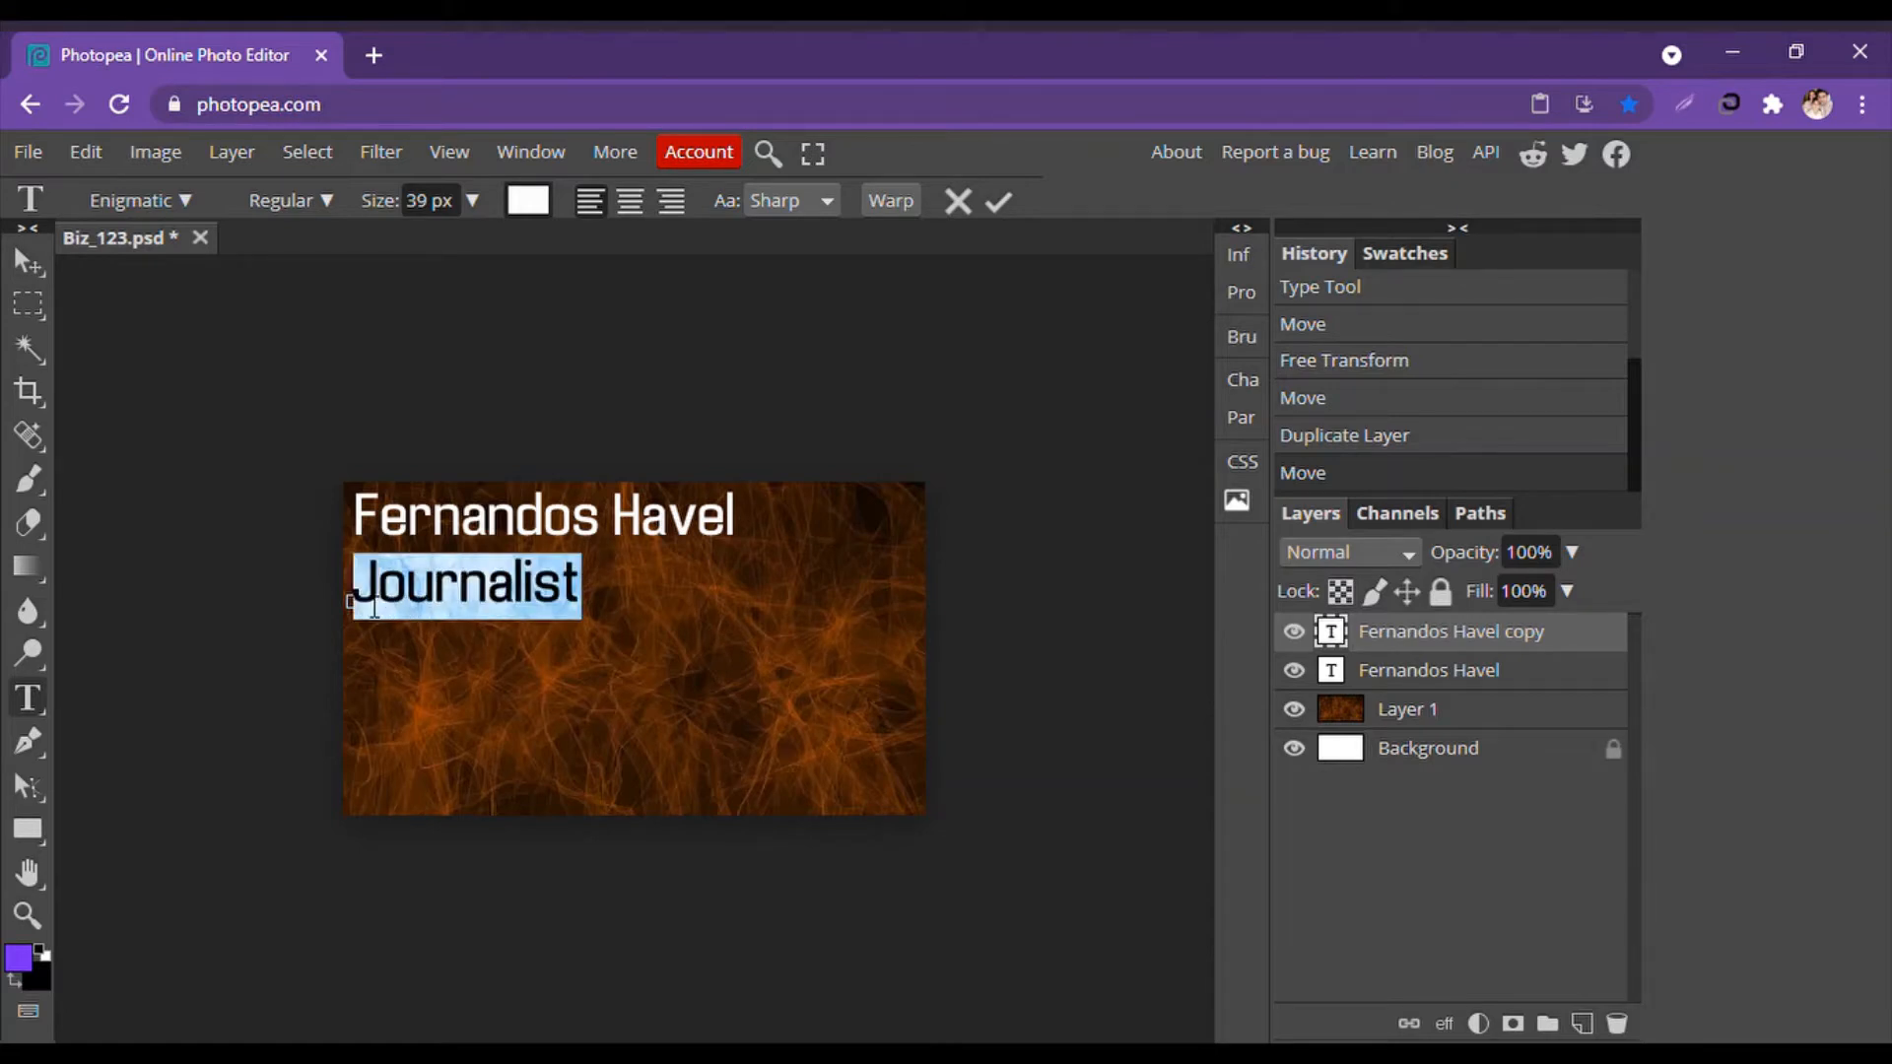
click(473, 207)
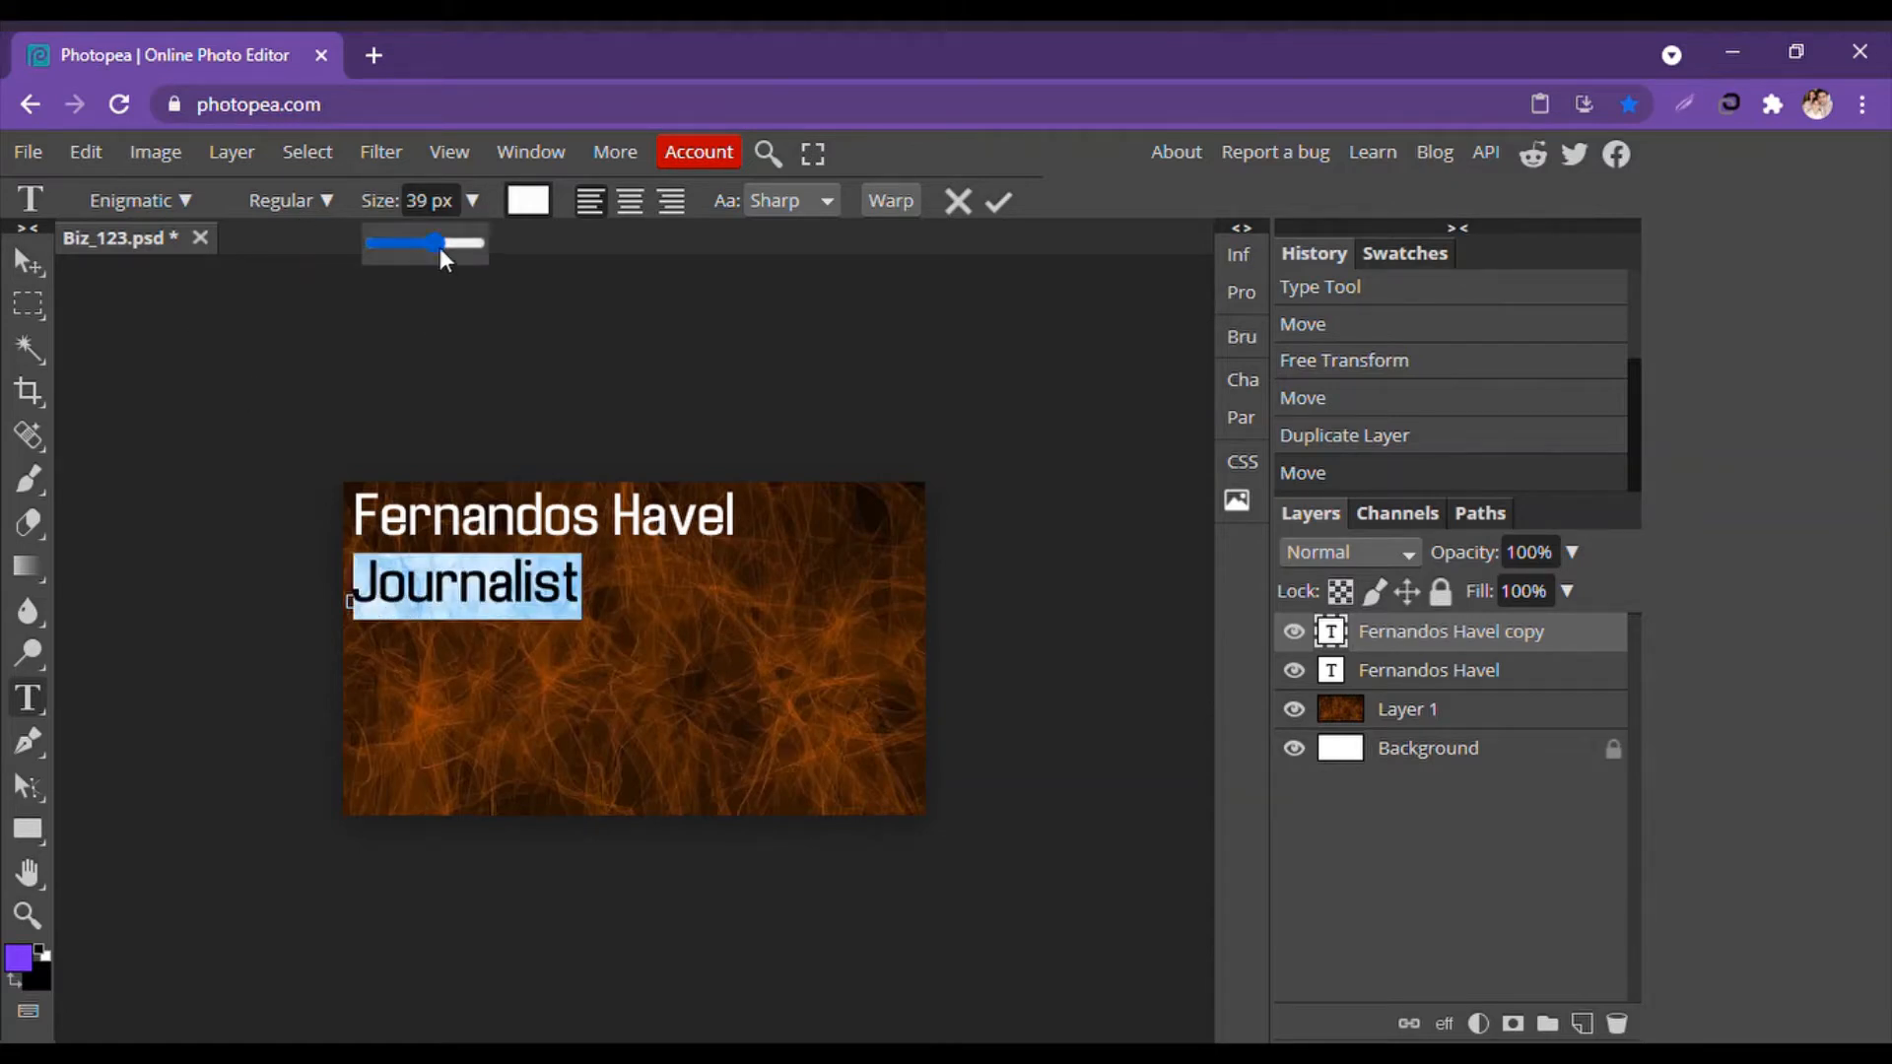
mouse_move(440, 246)
mouse_down()
mouse_move(416, 253)
mouse_move(428, 263)
mouse_up()
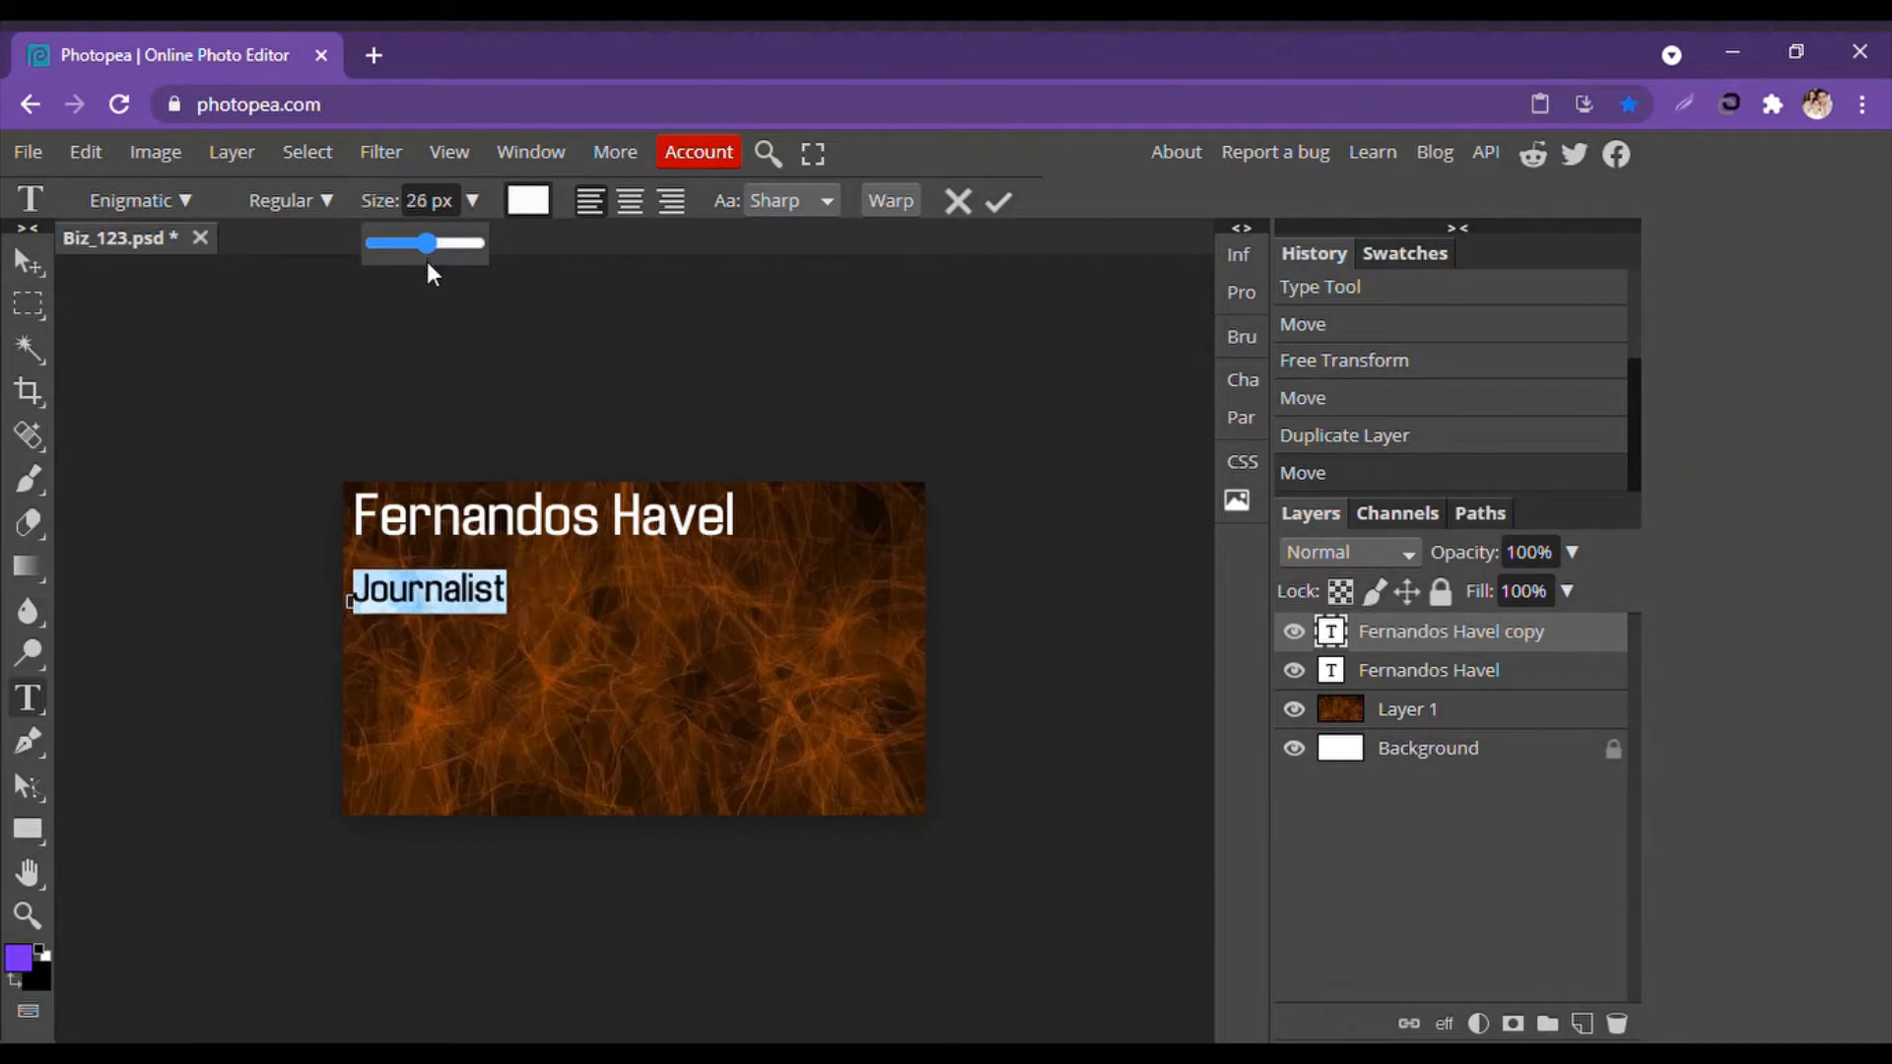
click(330, 199)
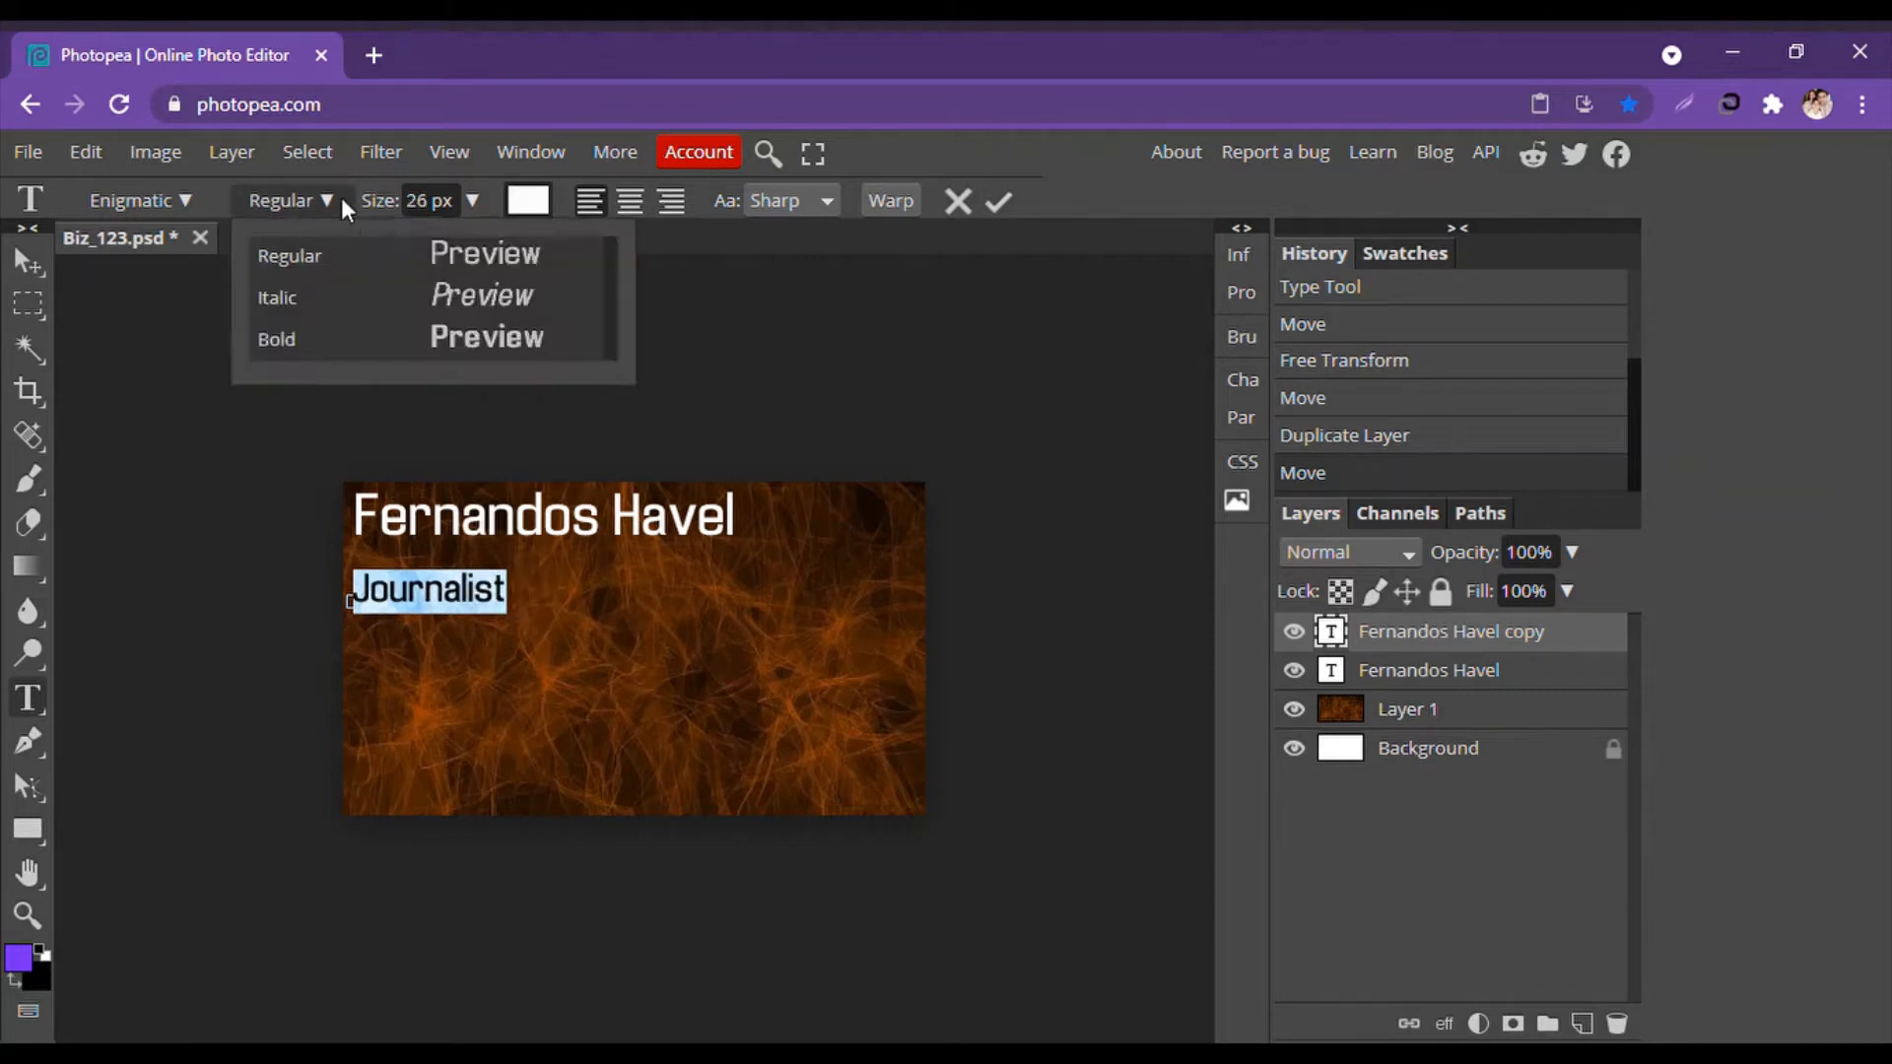
click(313, 298)
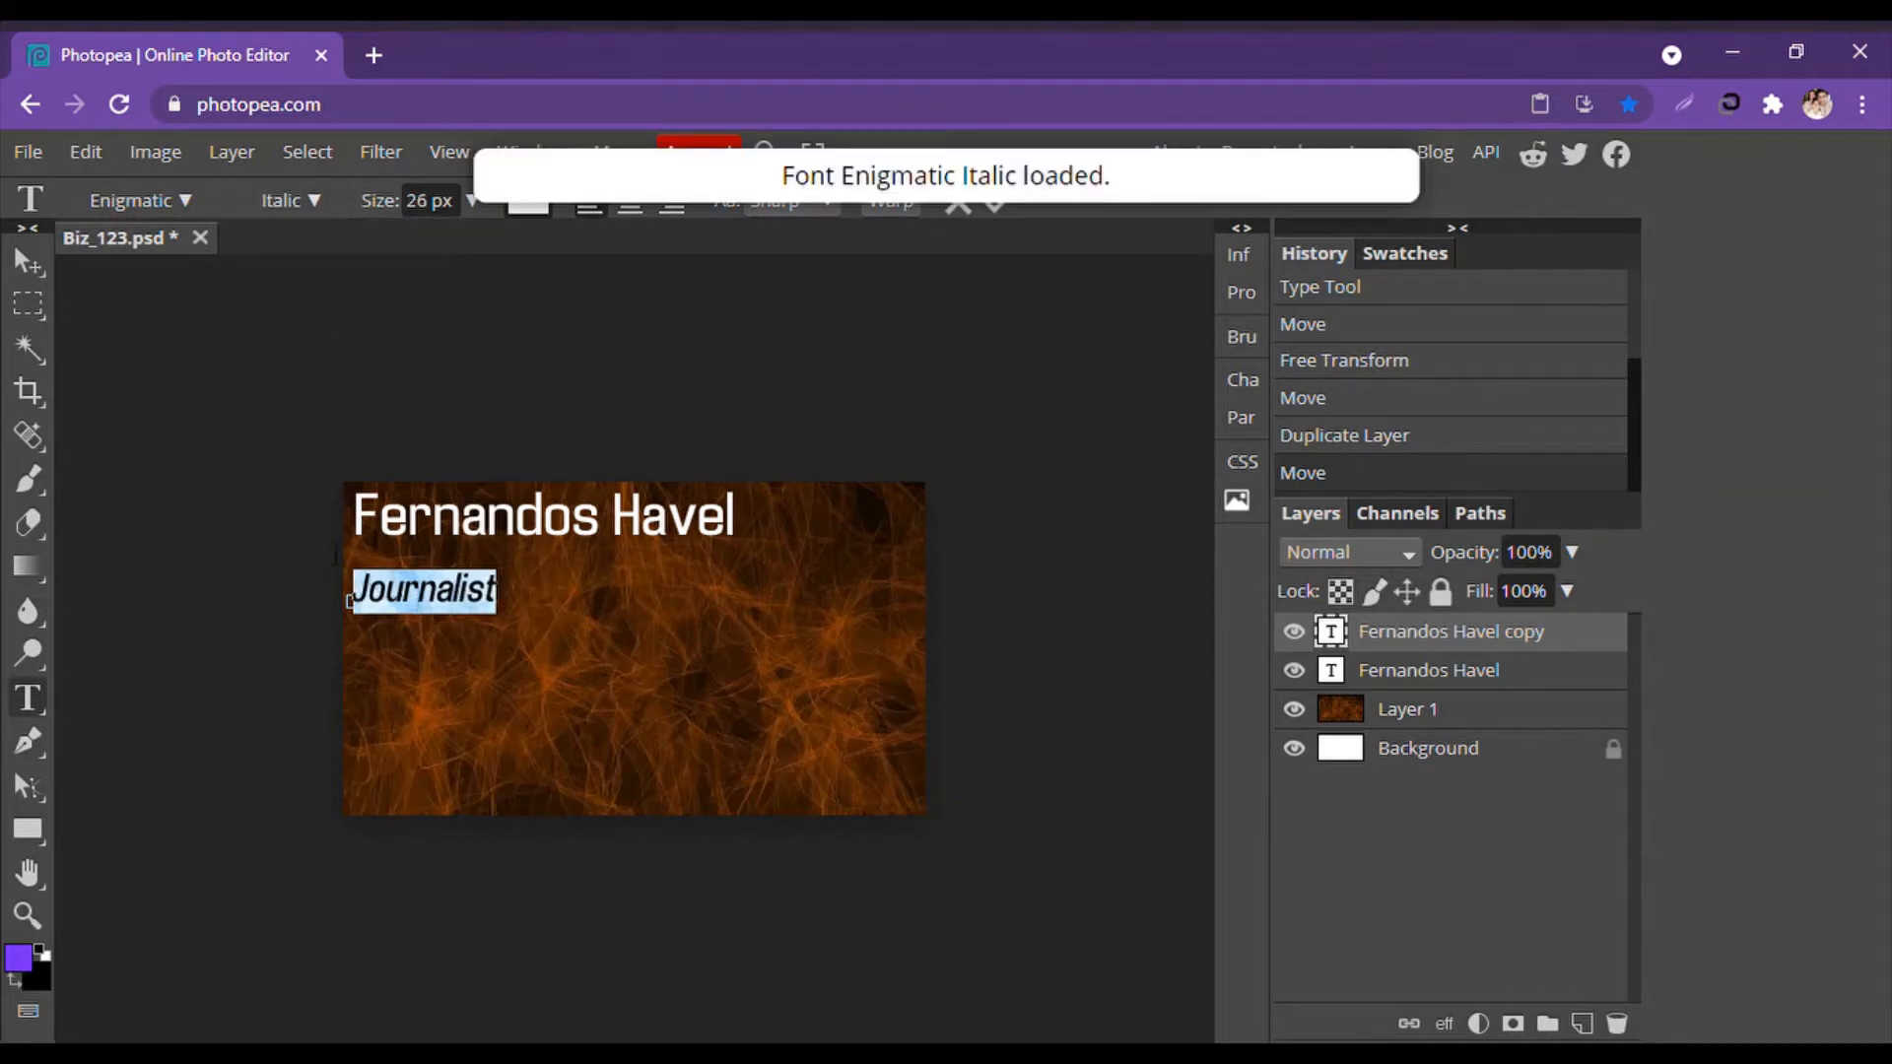
click(29, 261)
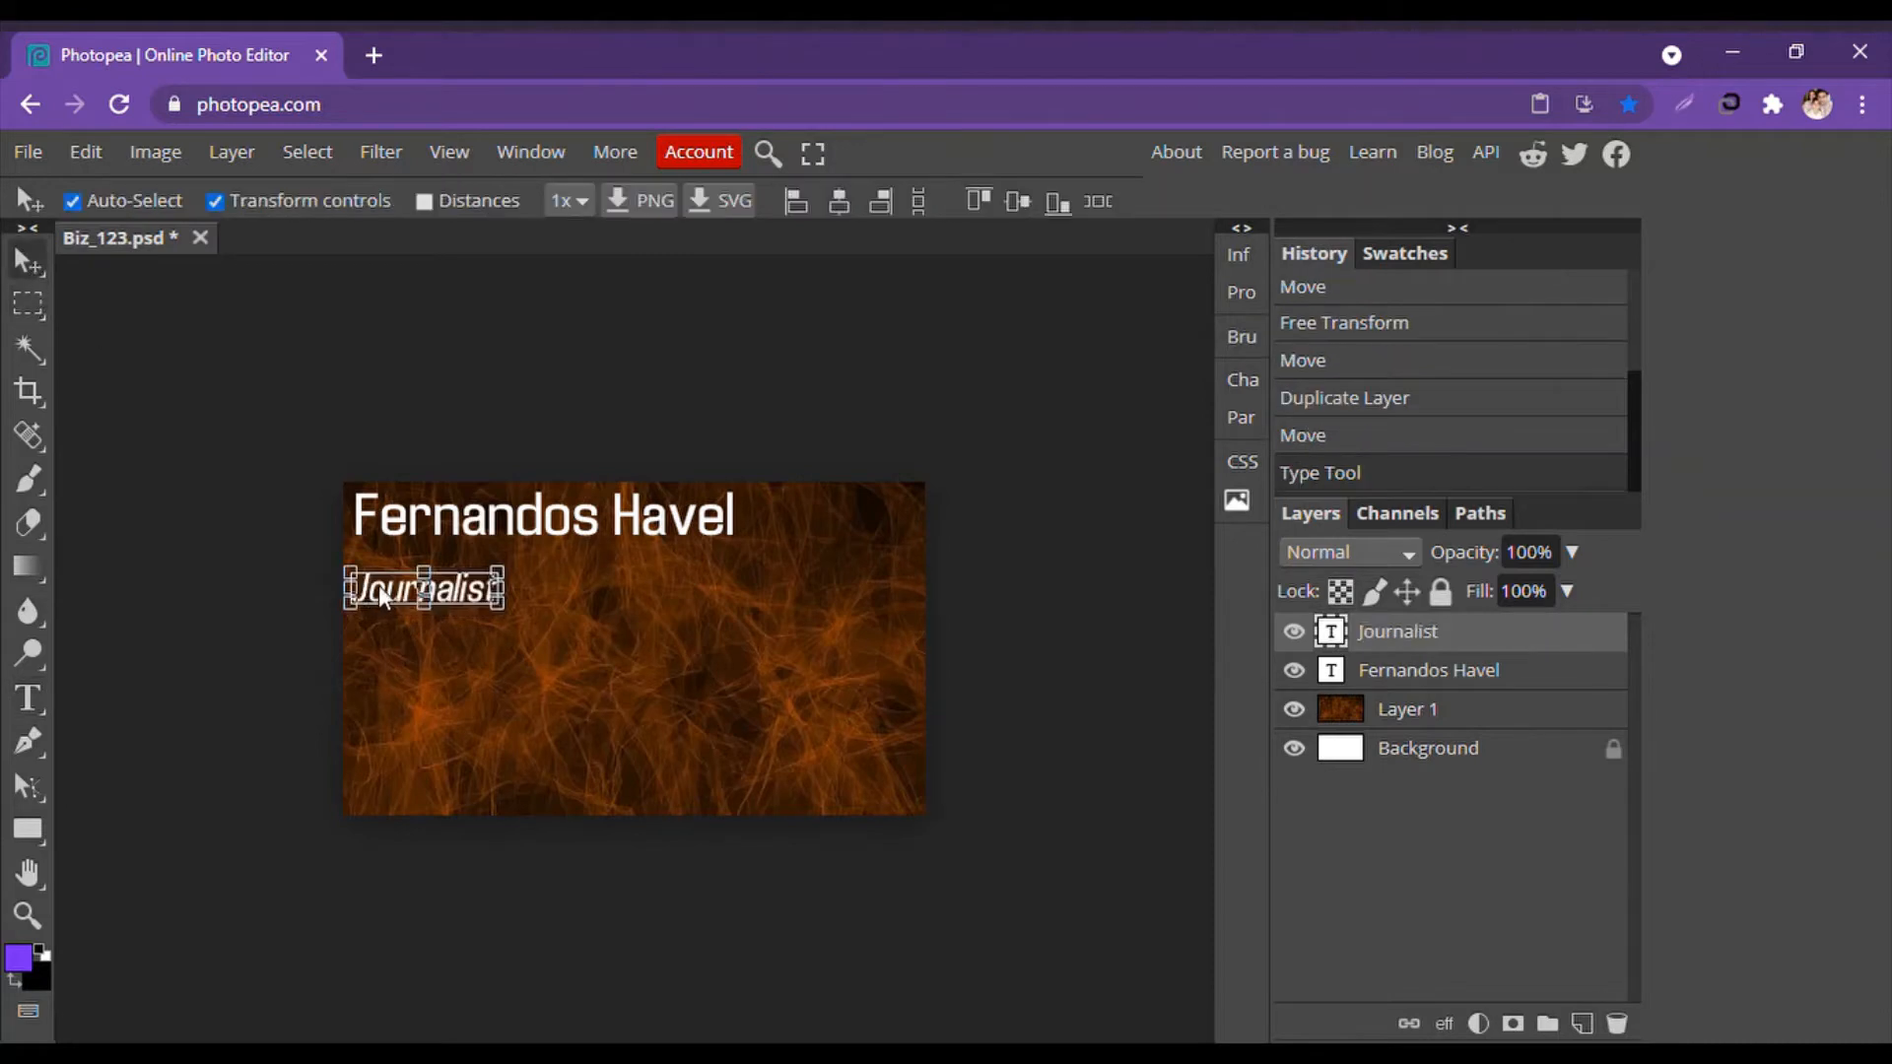
Move the Journalist line up so it sits just under the name.
drag(389, 596, 386, 569)
click(157, 603)
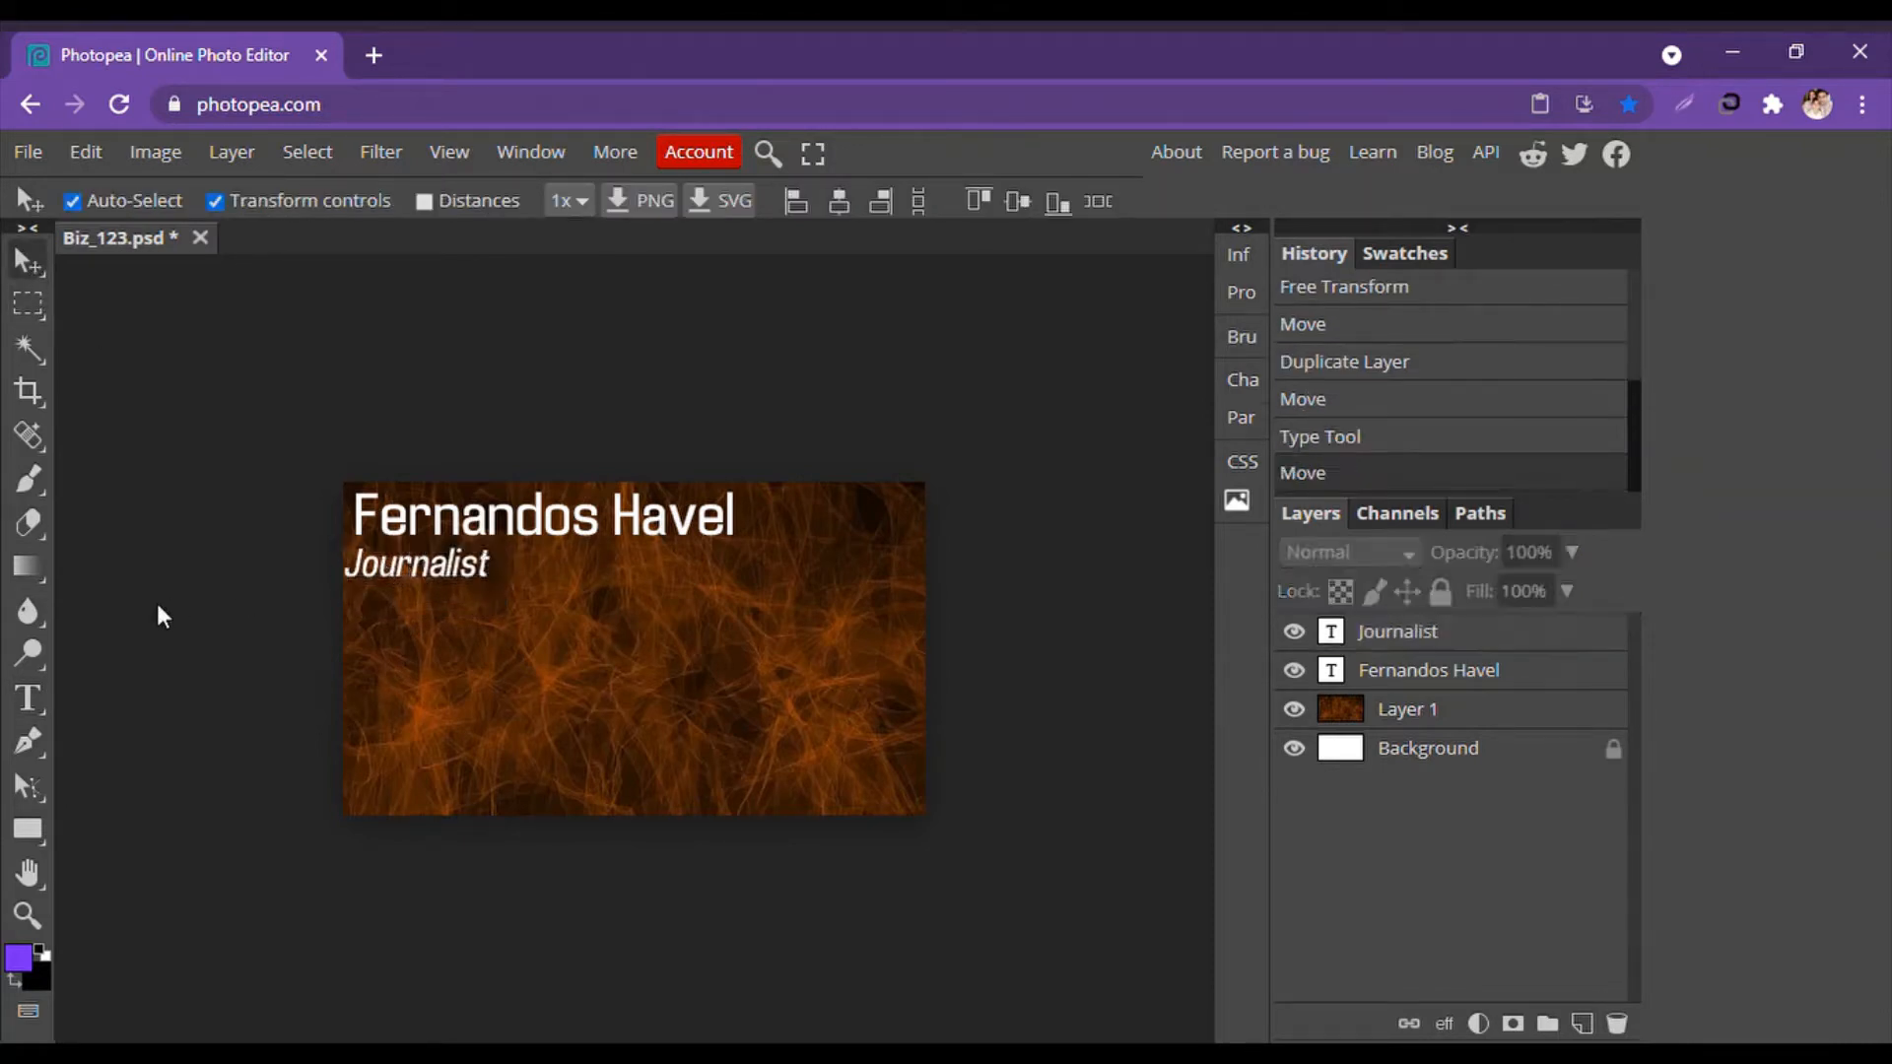
click(418, 570)
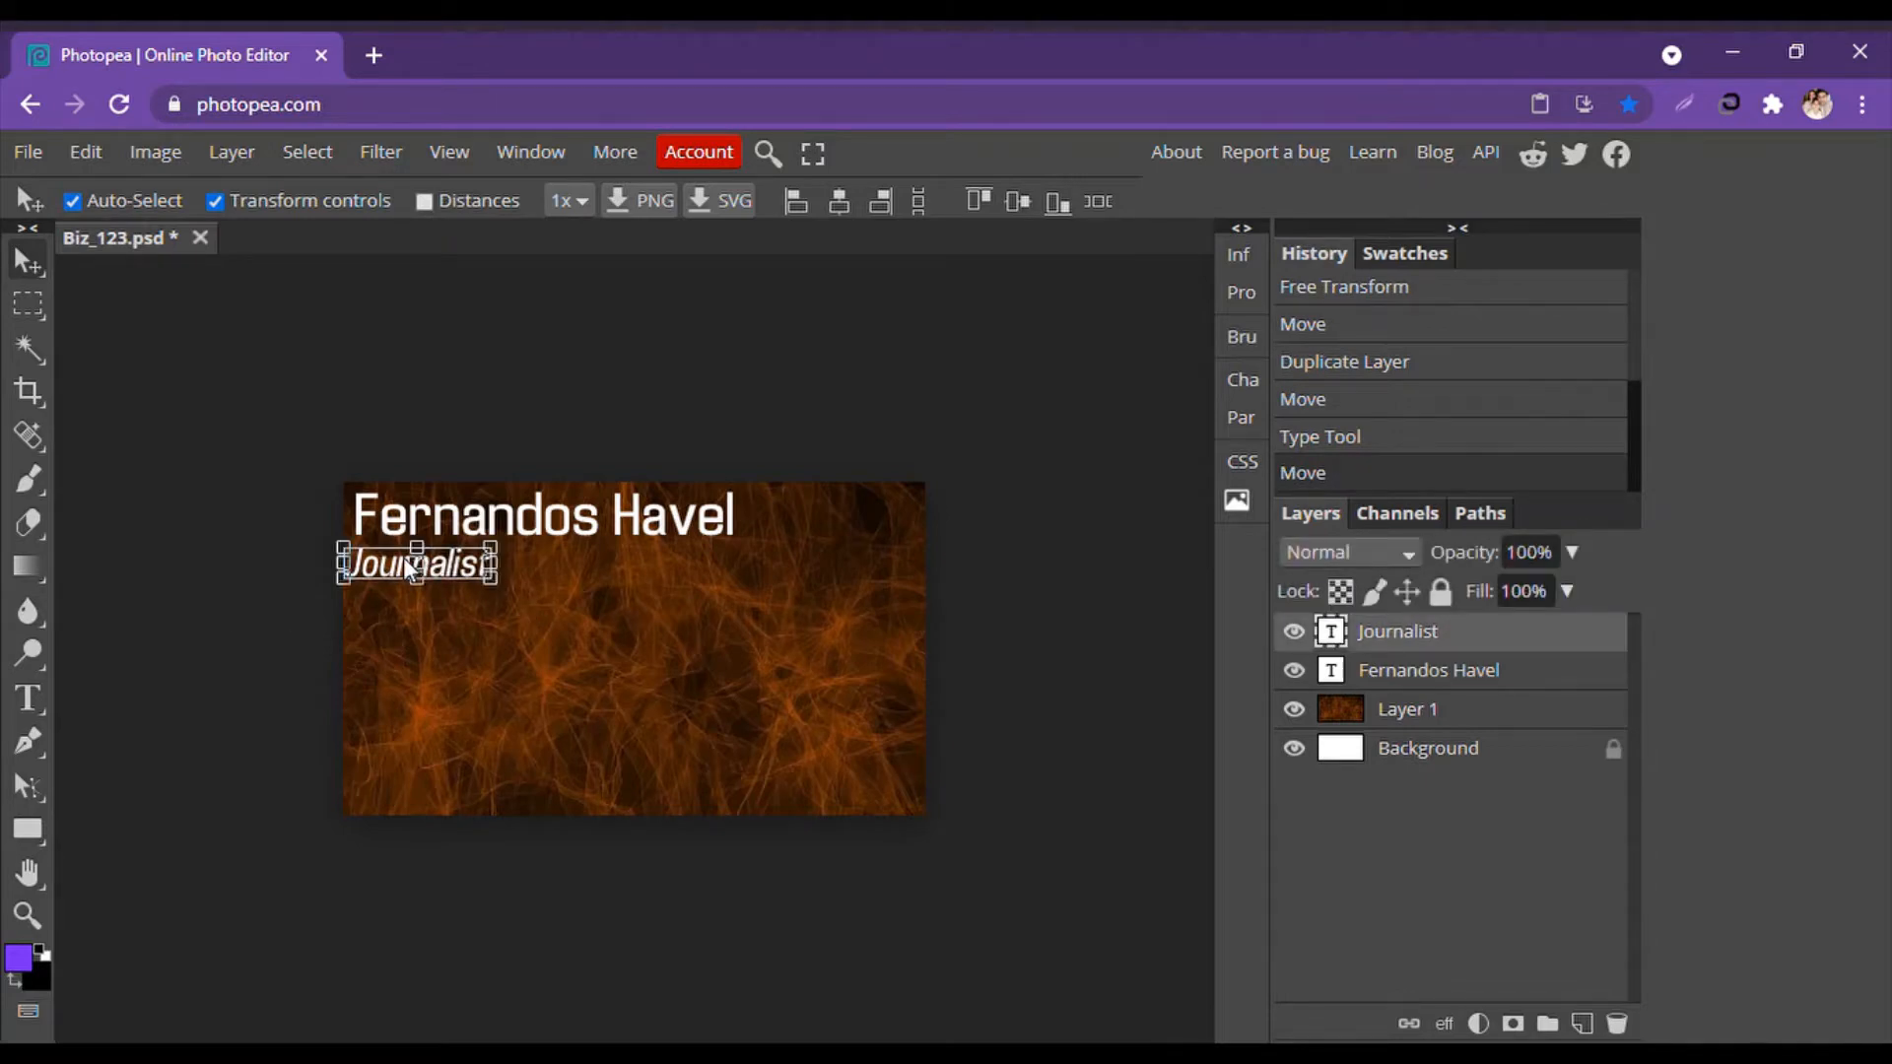
click(115, 508)
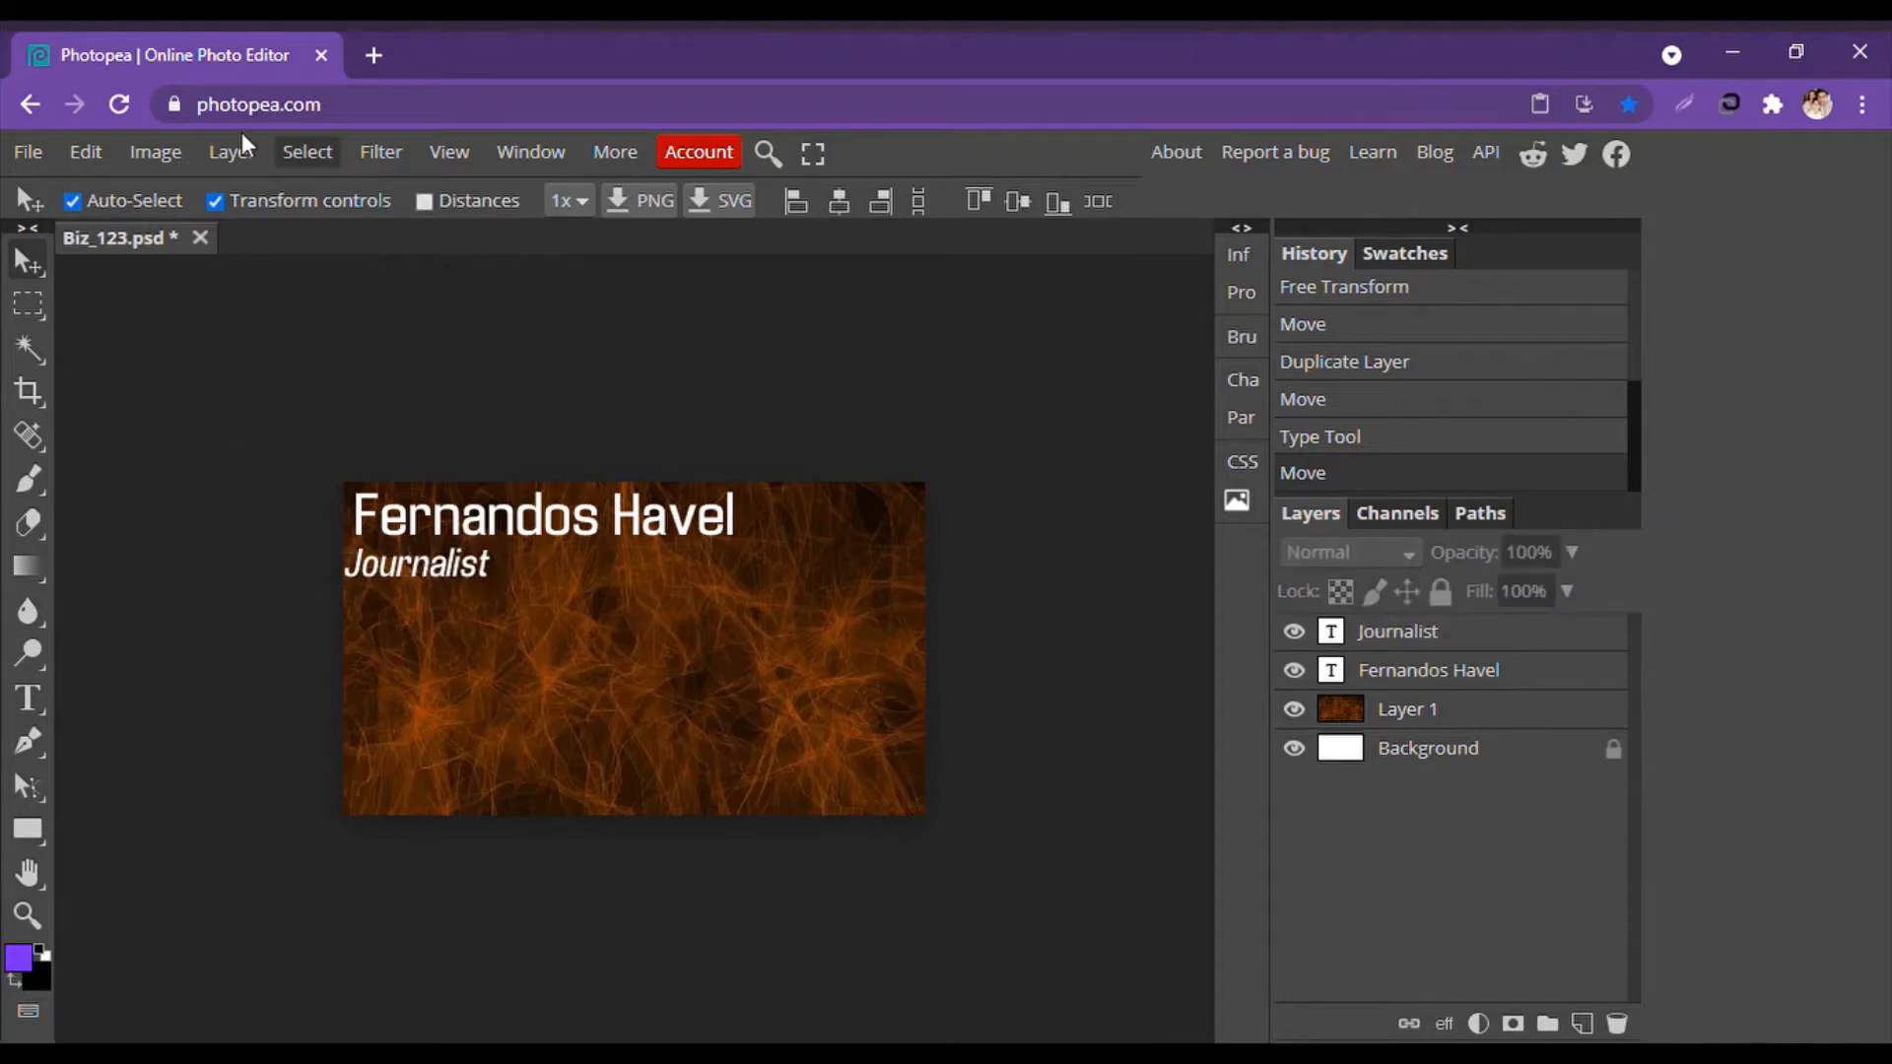
Duplicate the Journalist layer below it and retype the copy as 'Hazel Television'.
right_click(1435, 636)
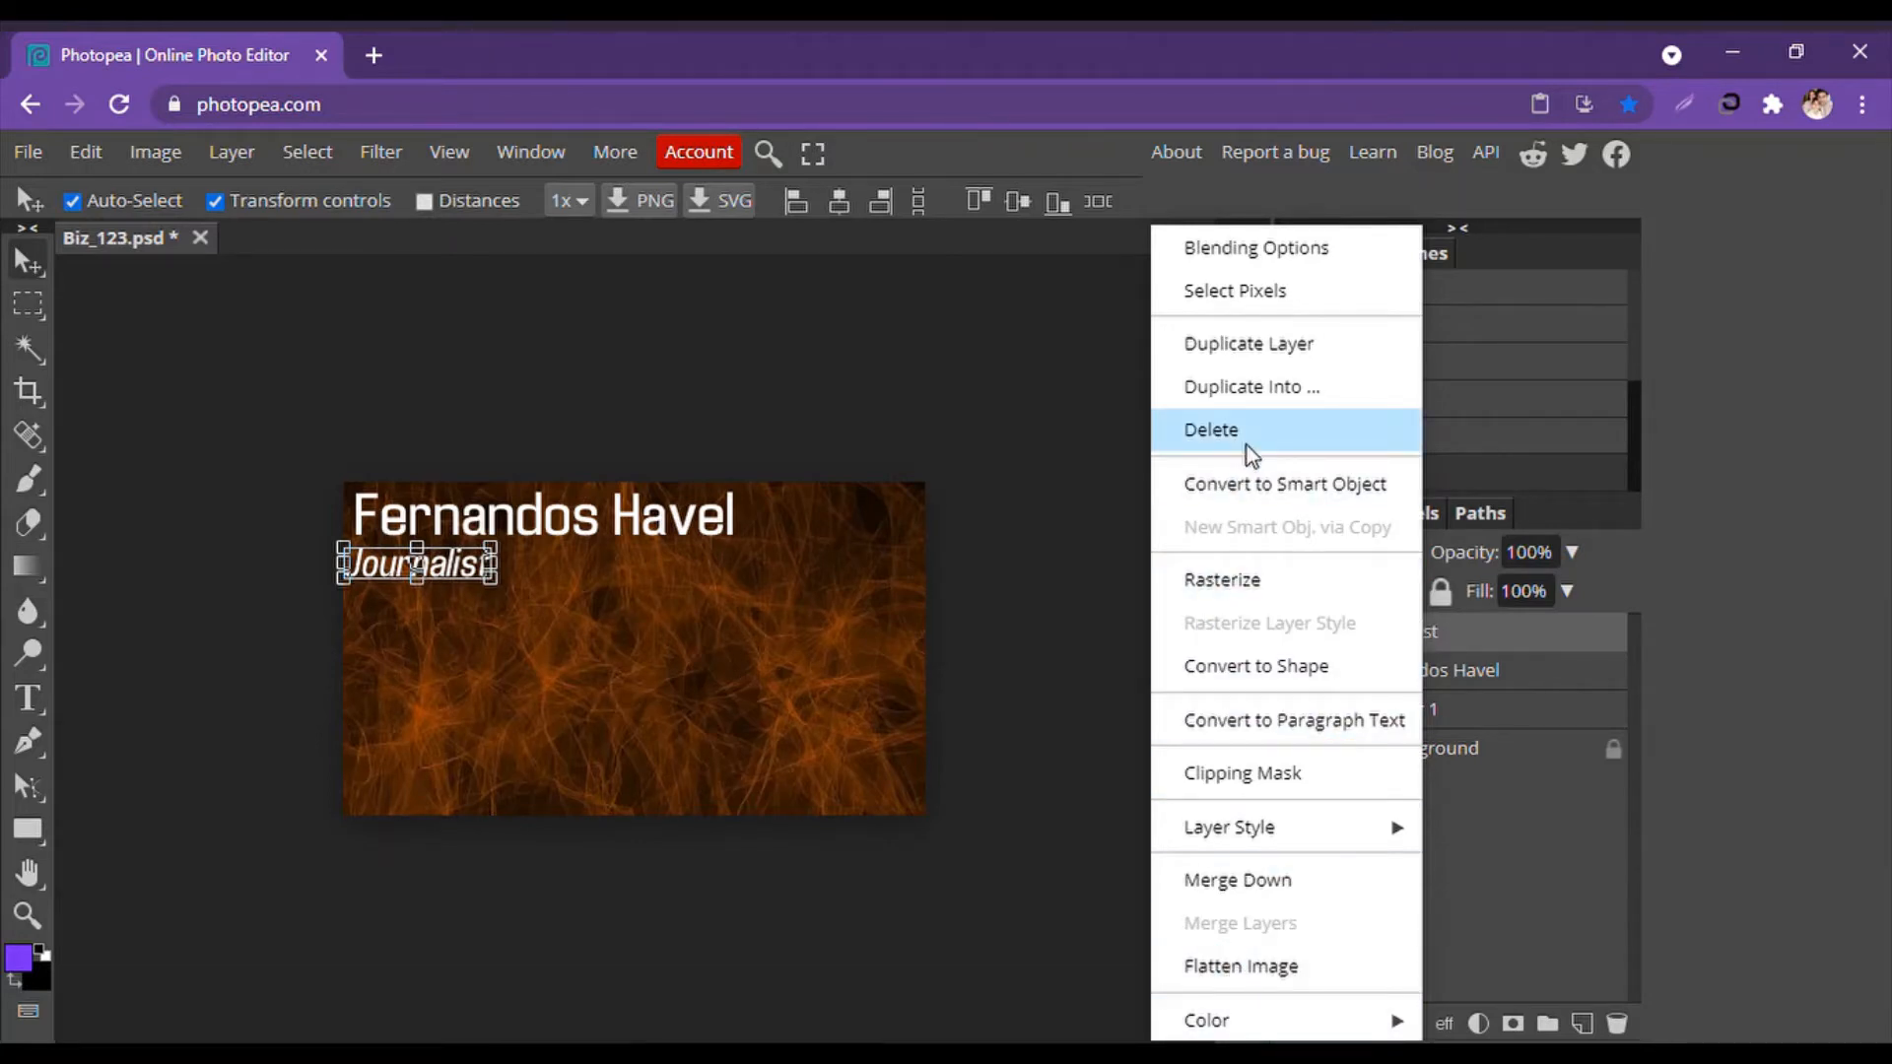
click(1234, 345)
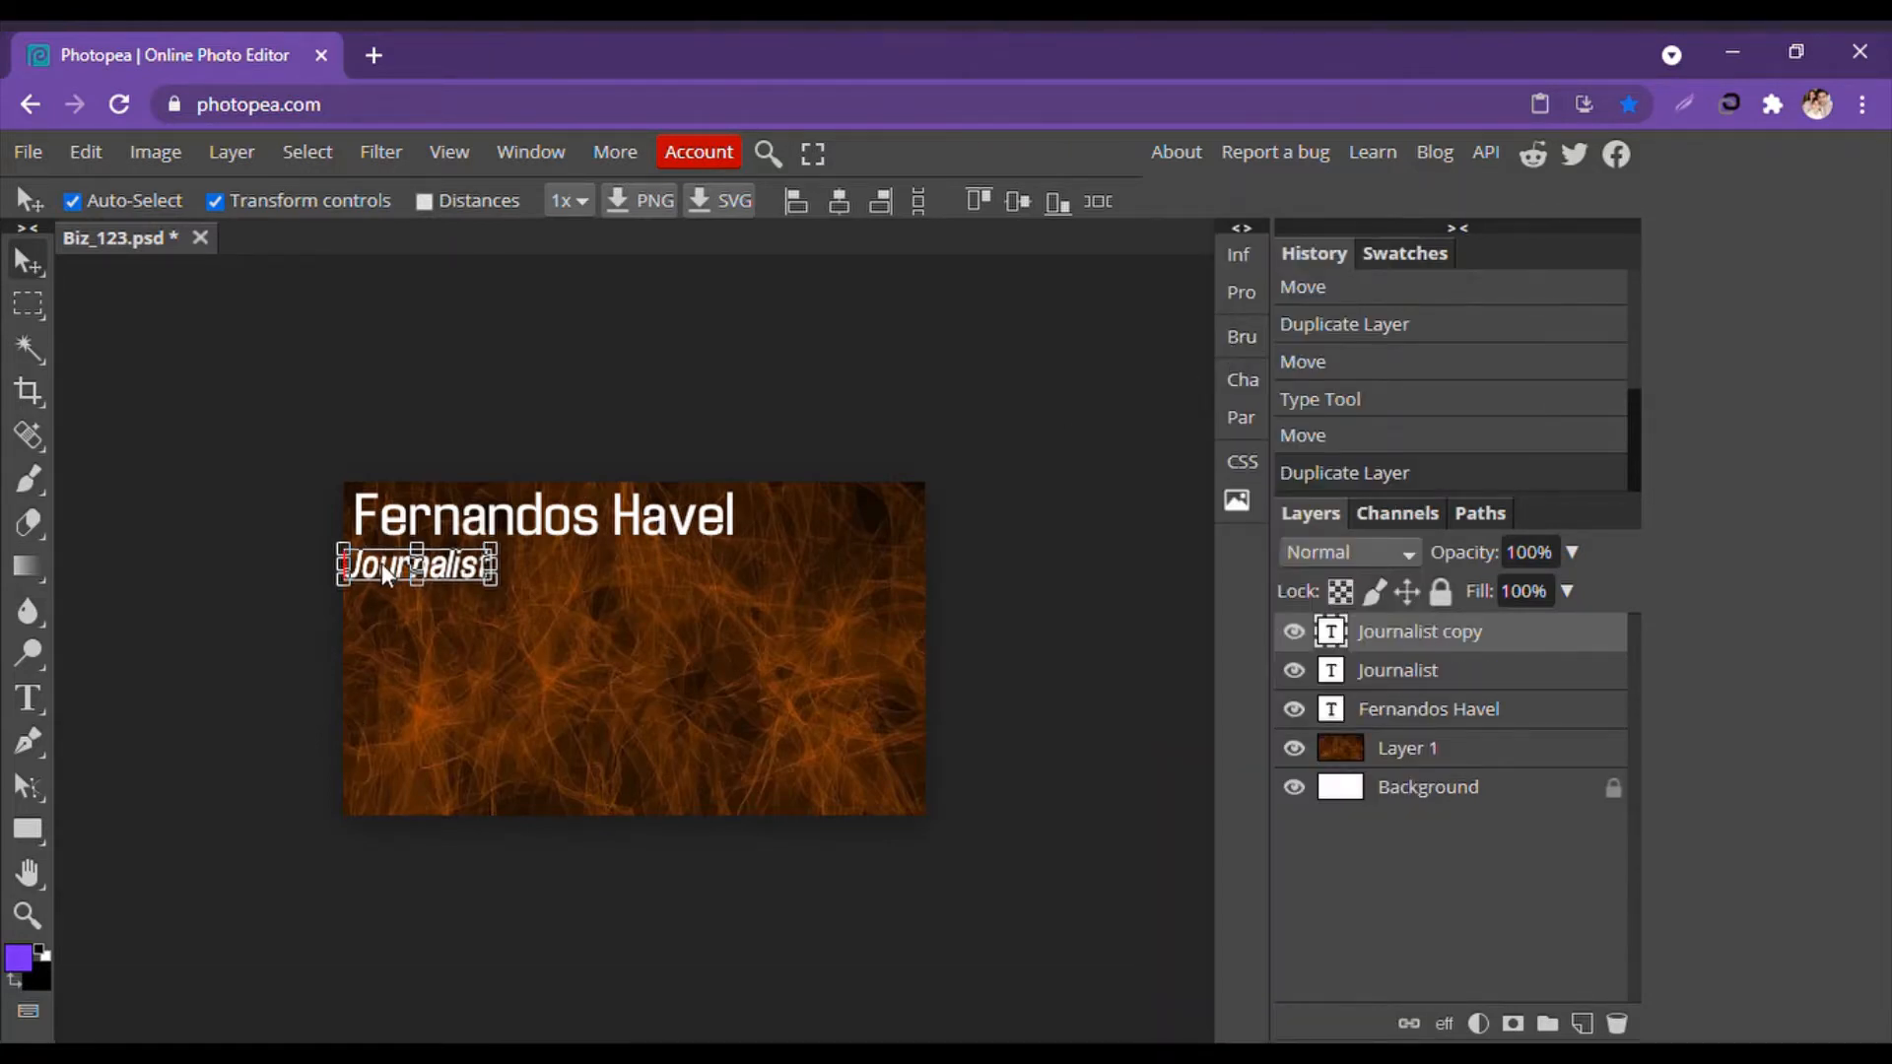
drag(384, 574, 384, 611)
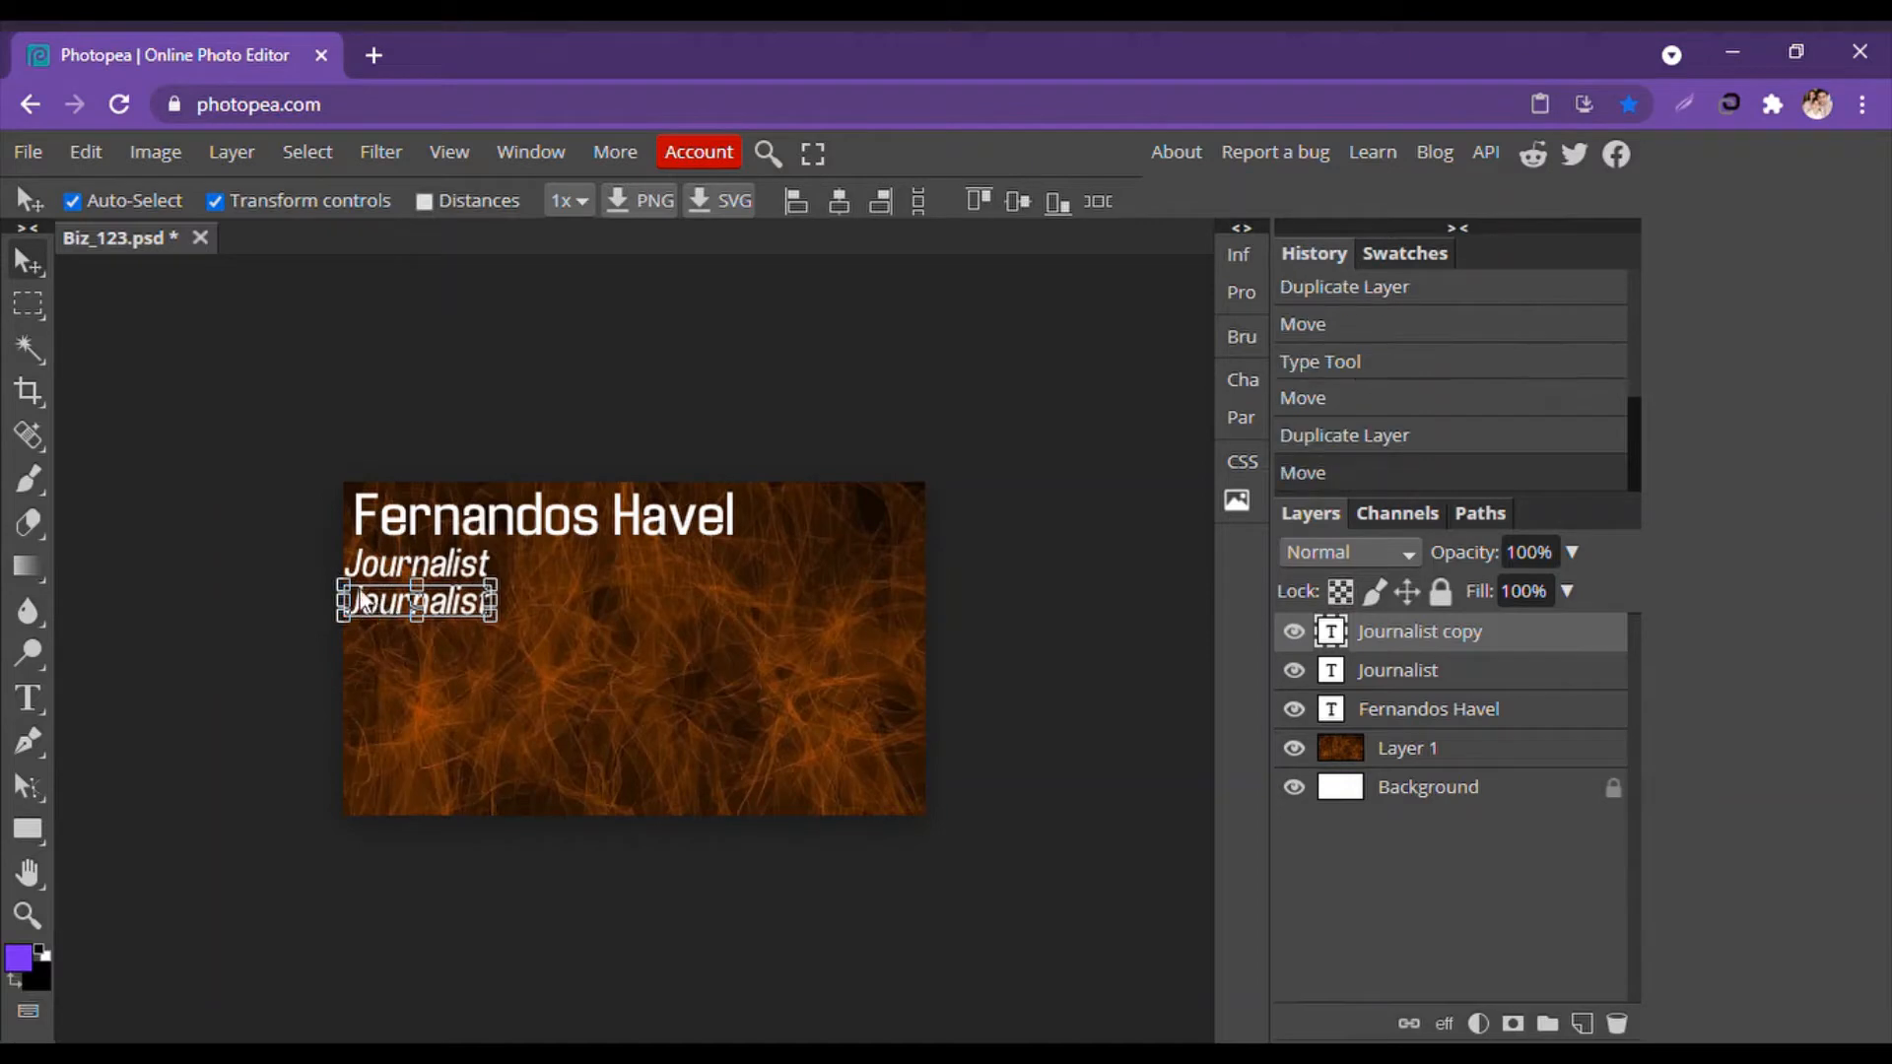
click(27, 699)
click(361, 613)
drag(347, 613, 510, 629)
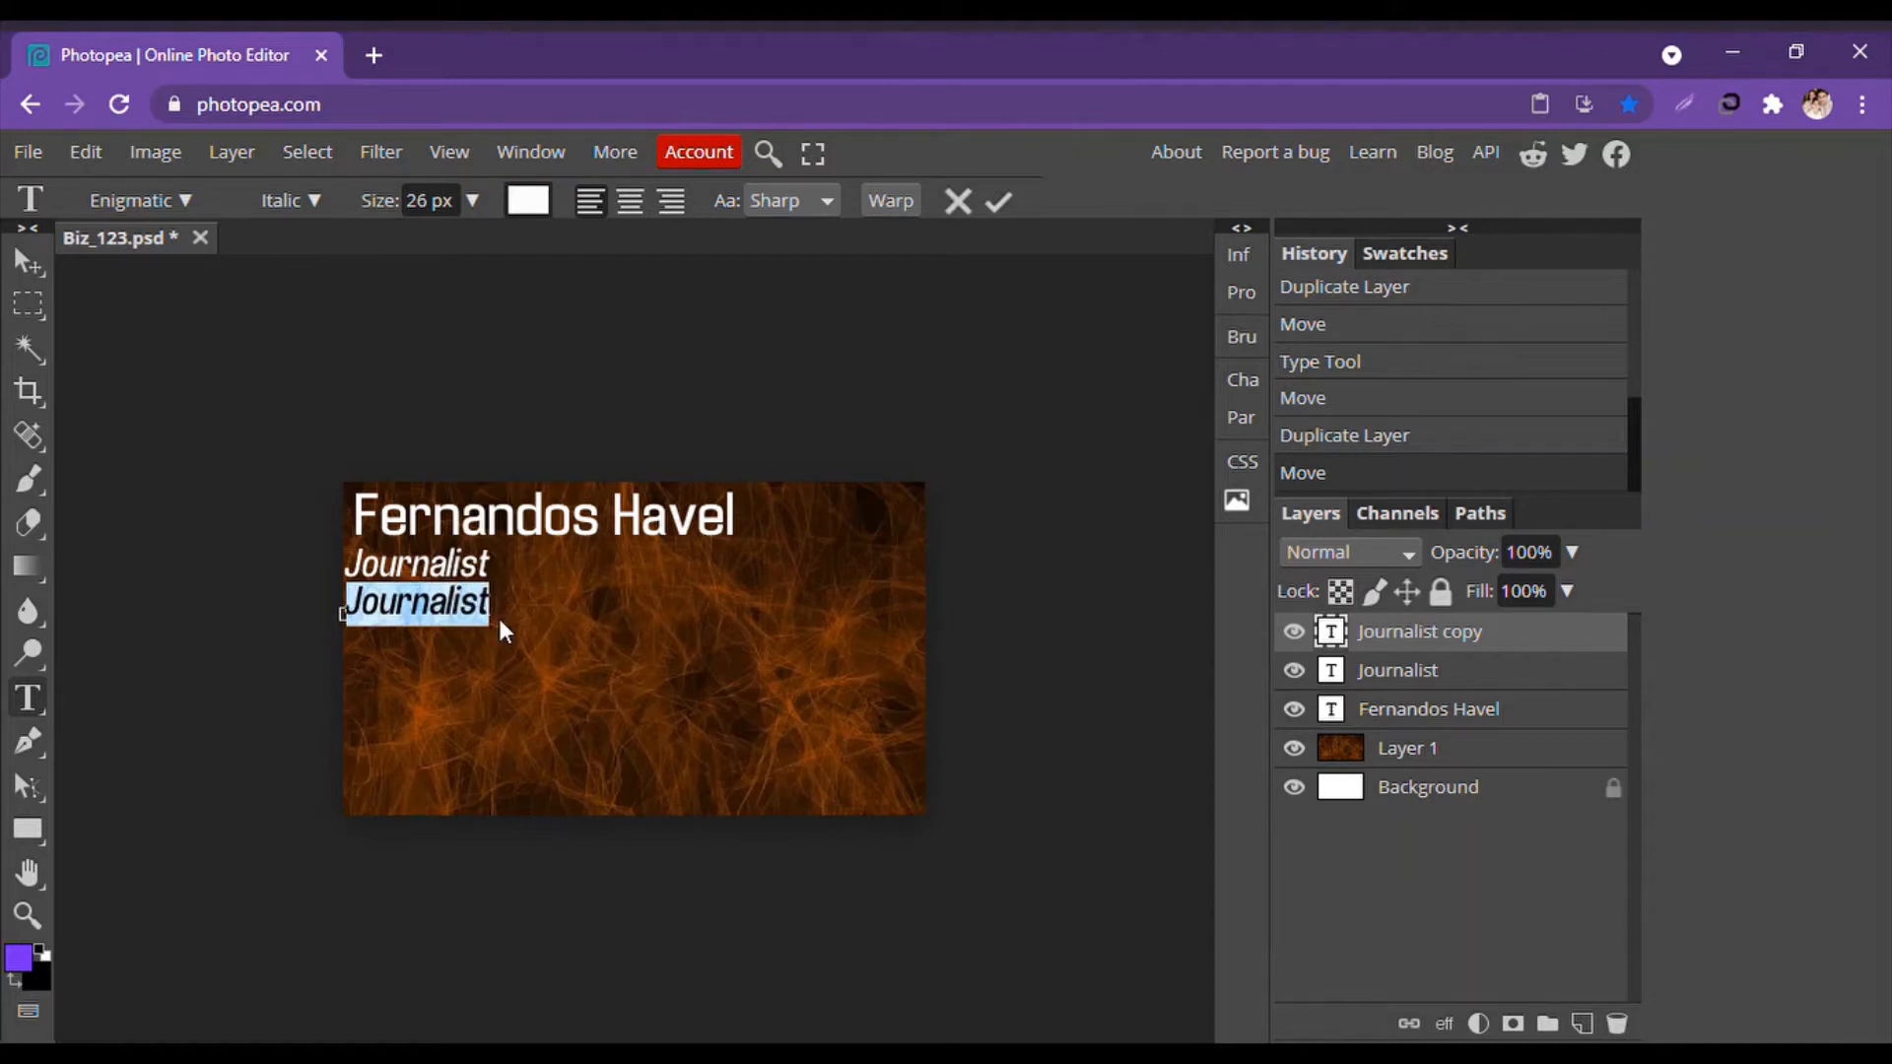
text(Ha)
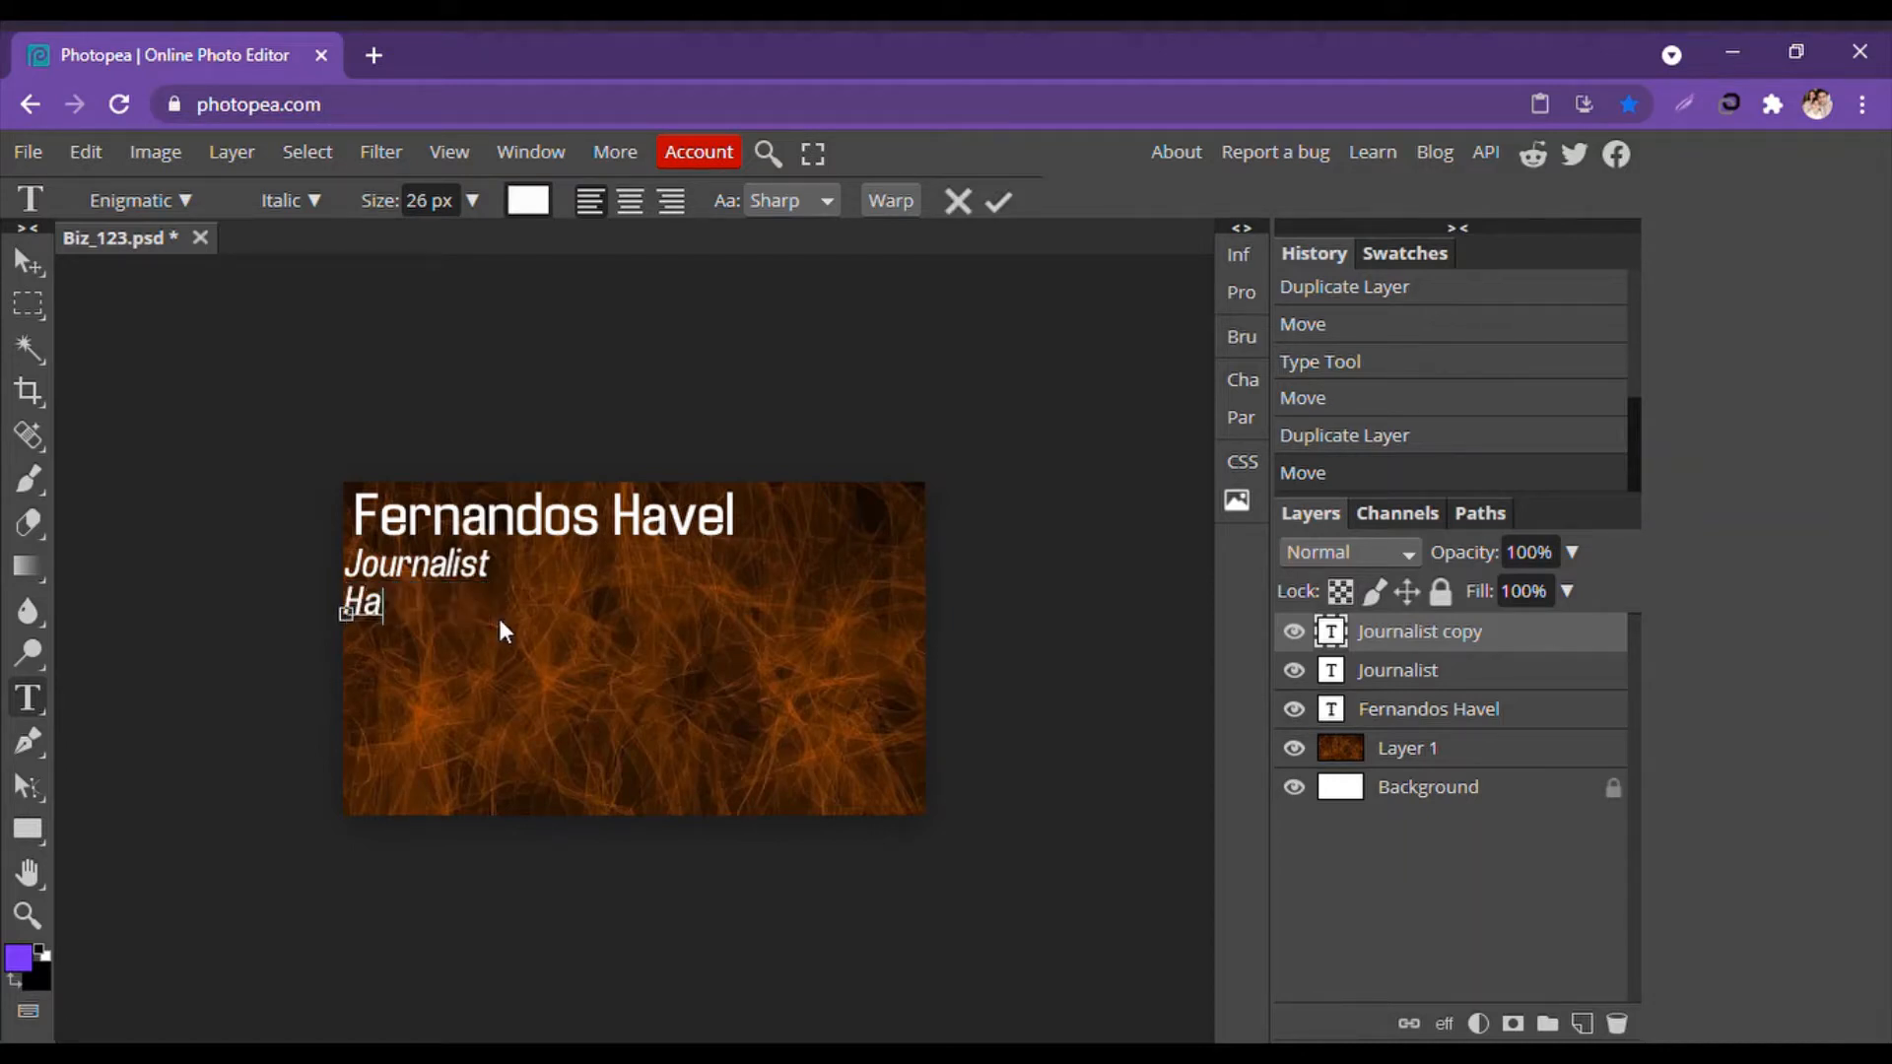
text(zel Televis)
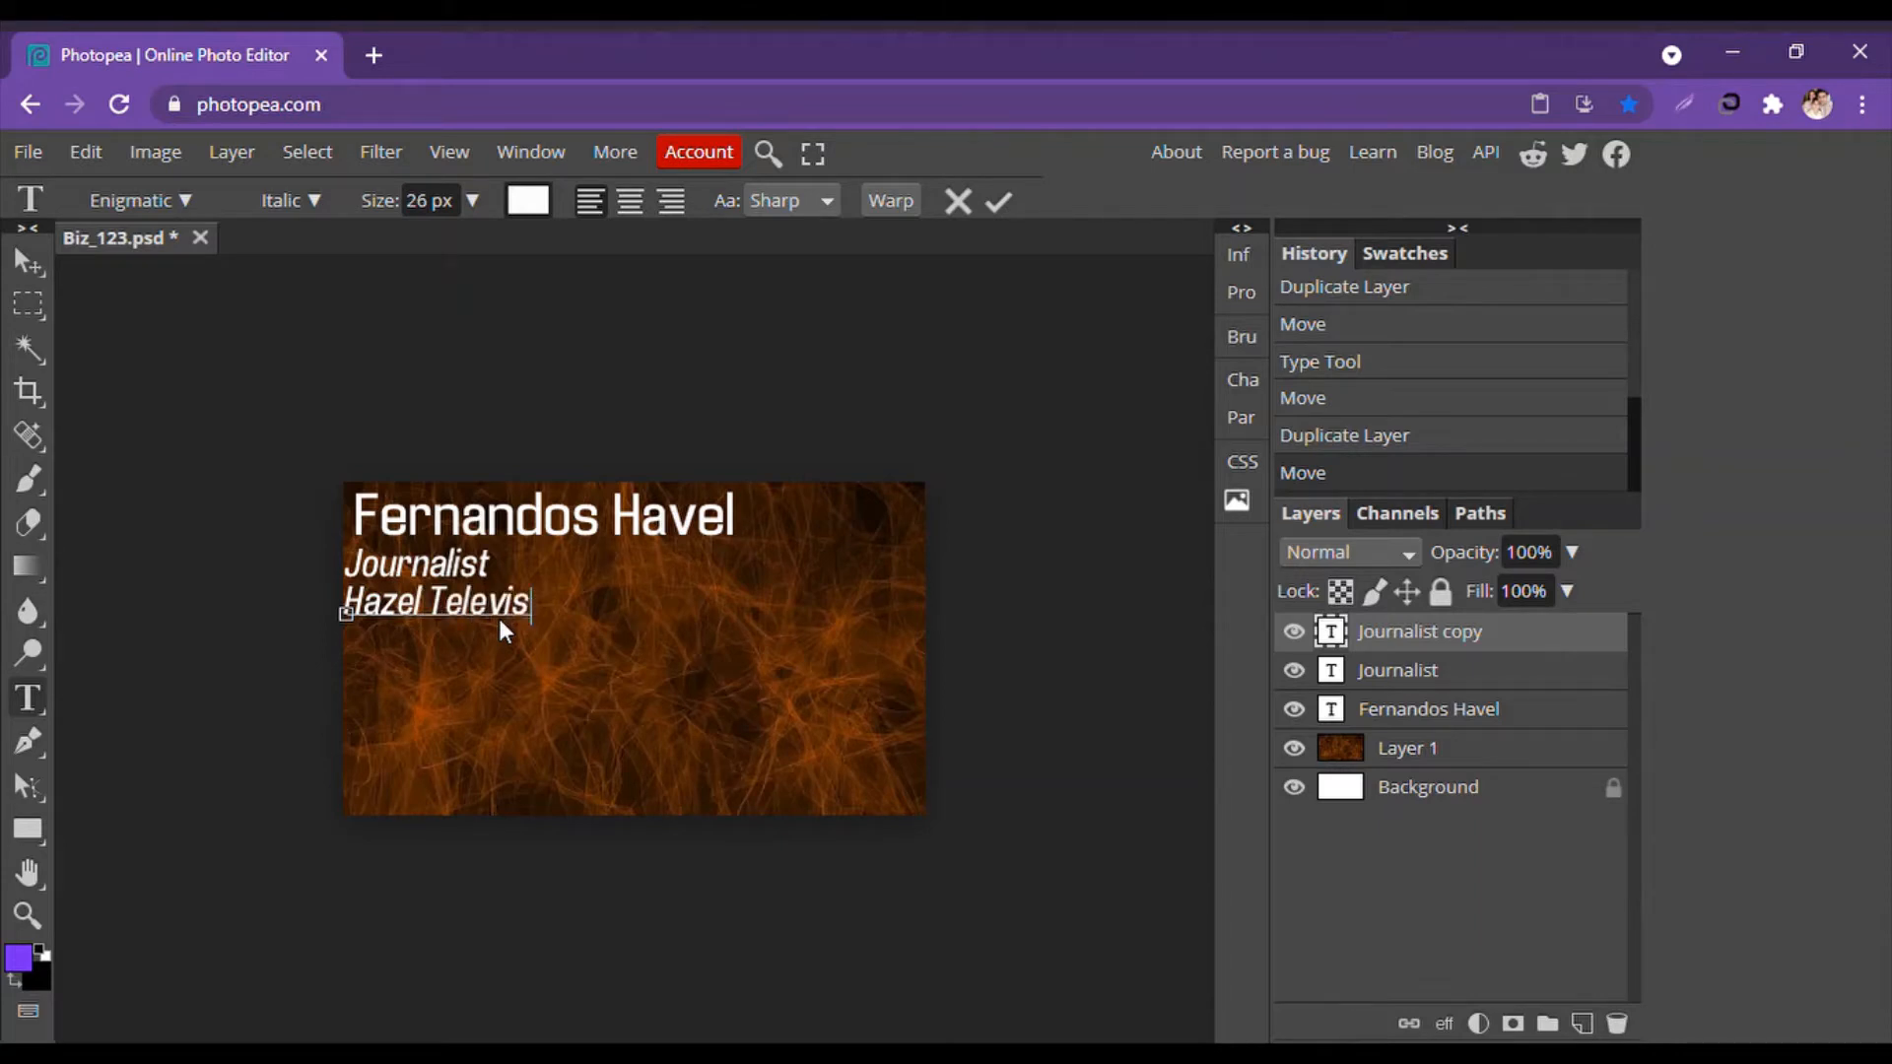
text(ion)
click(31, 266)
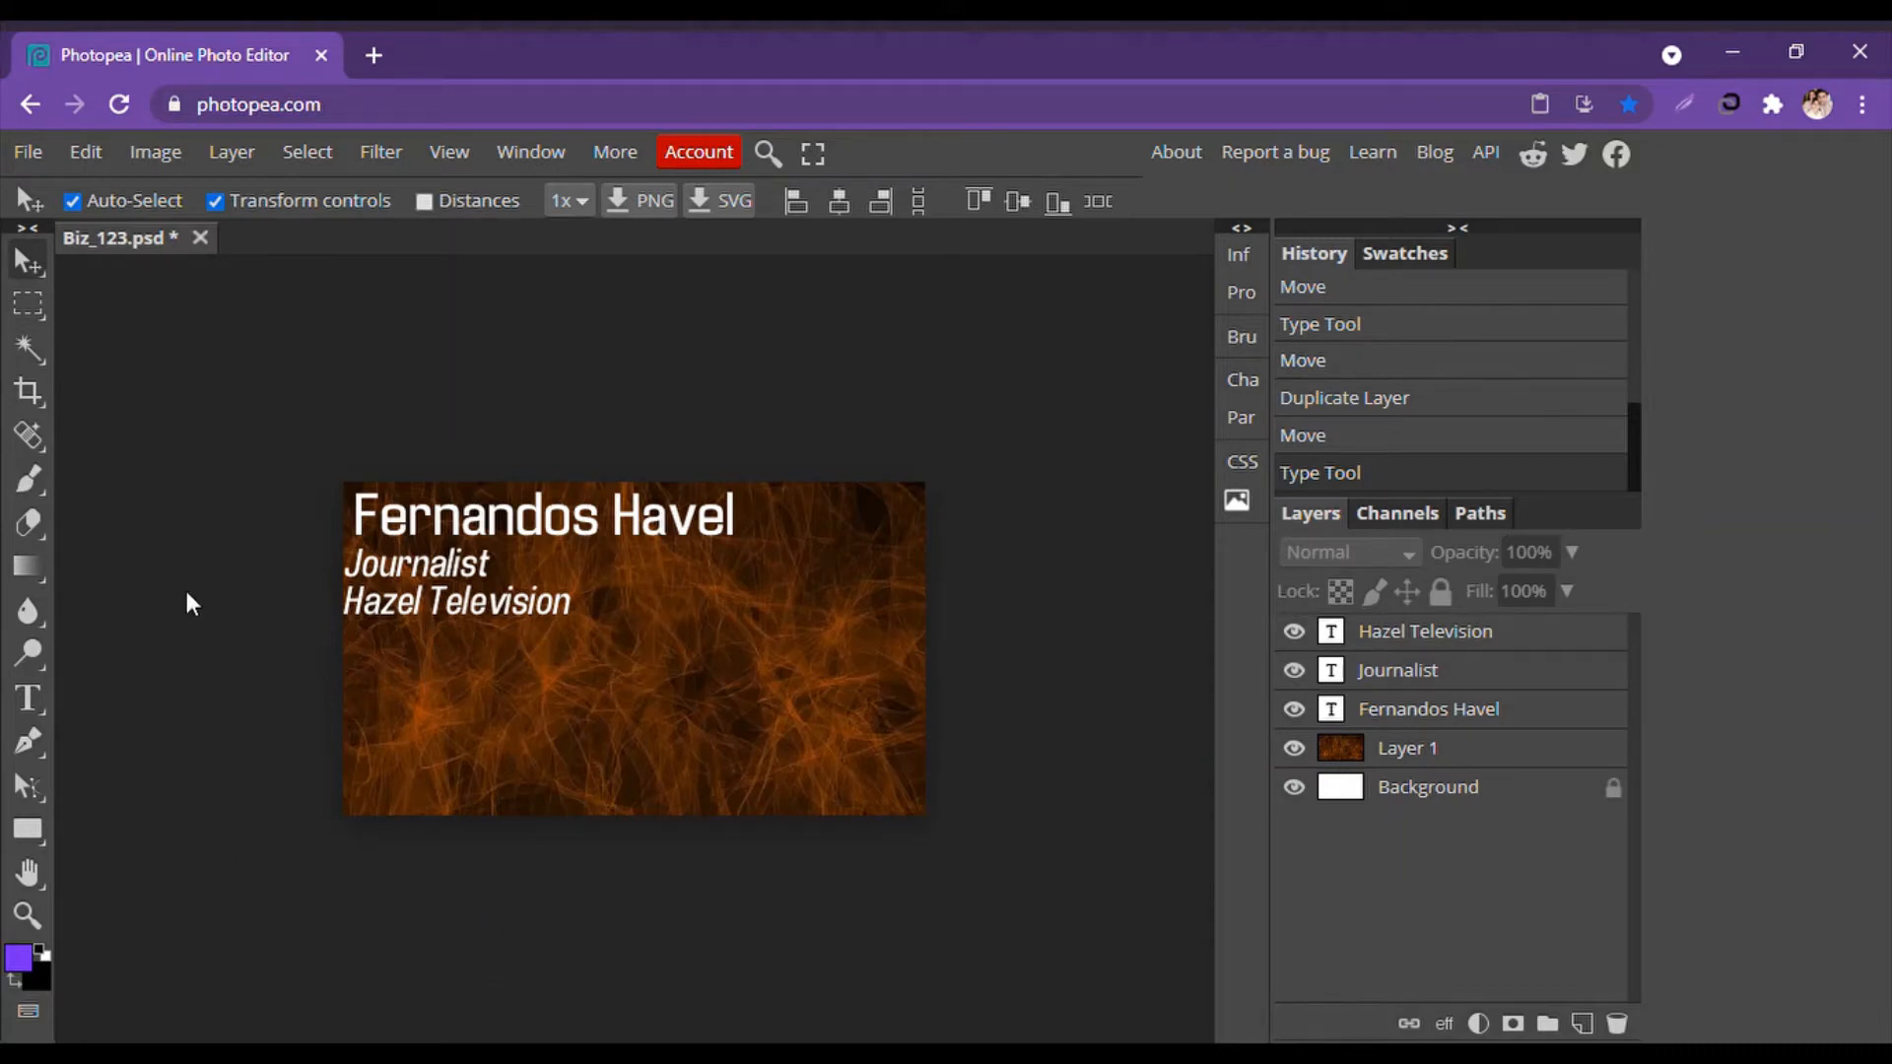
Open a new browser tab with the saved icons8 Custom Icons page.
click(386, 54)
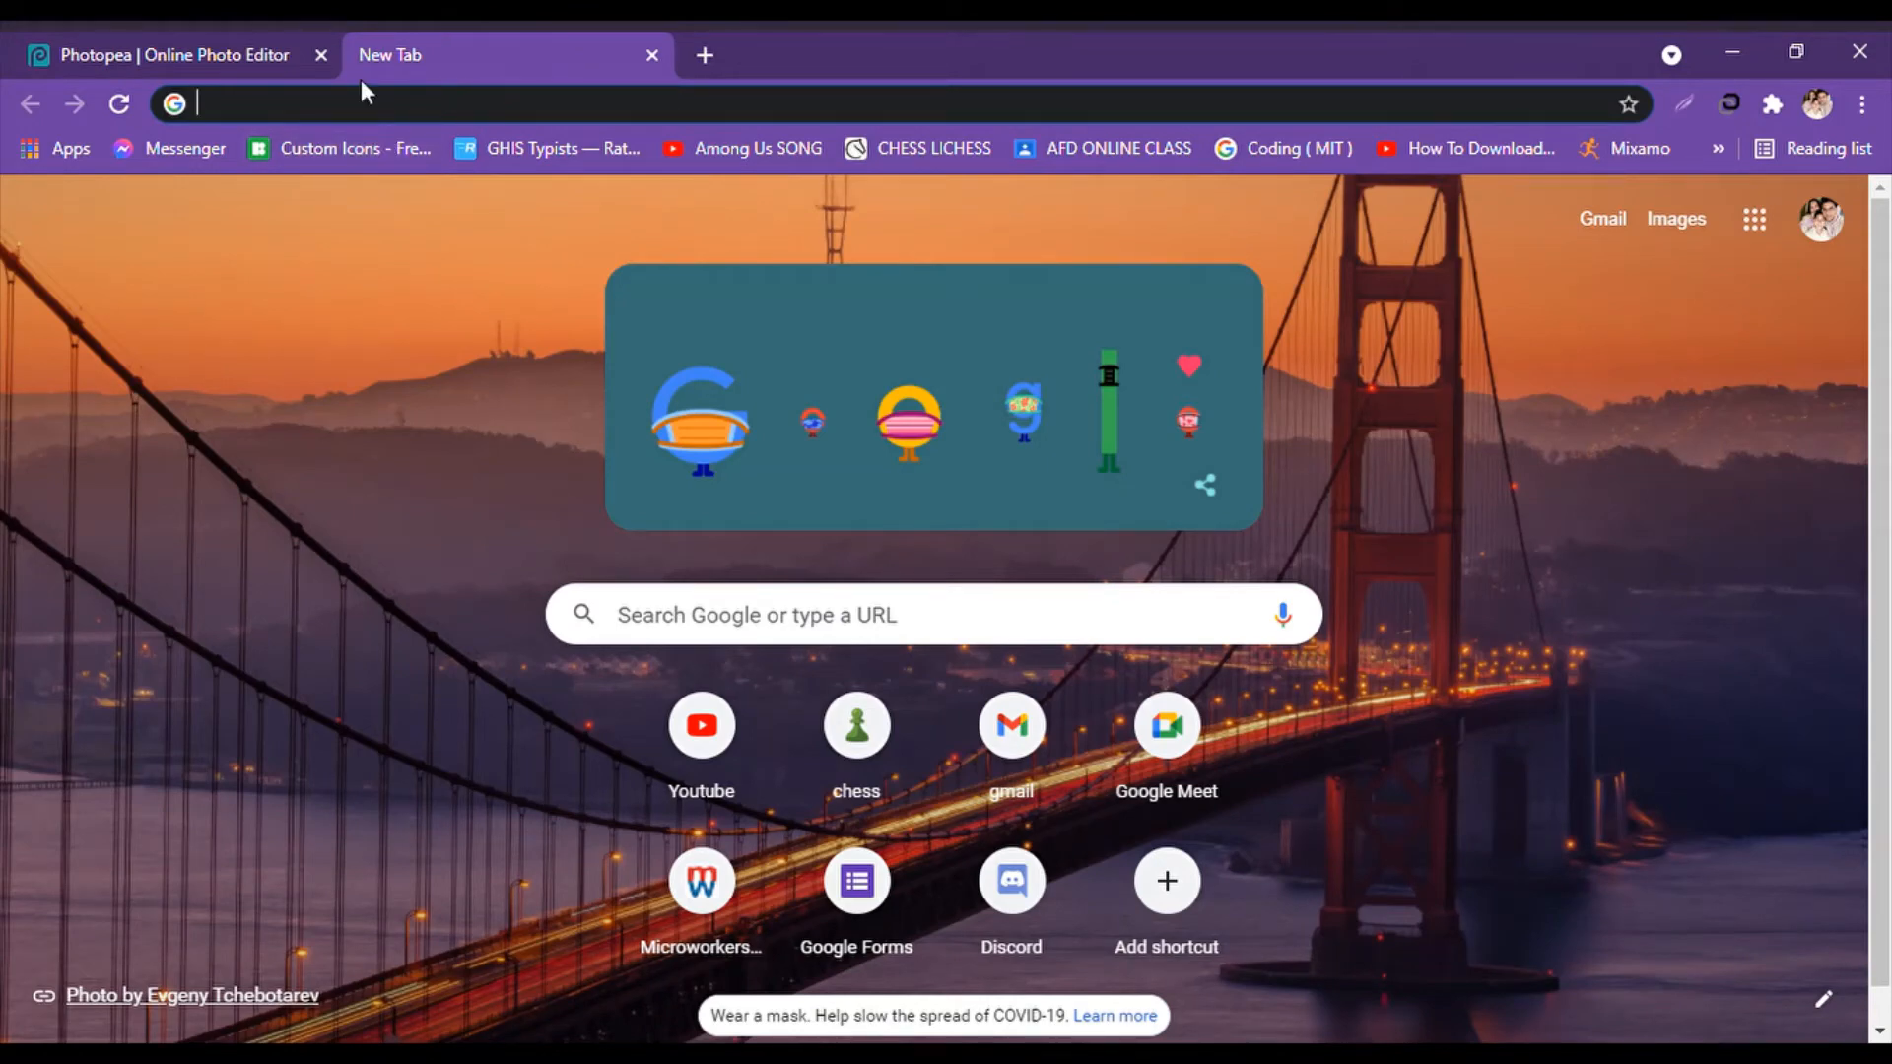
text(customicon)
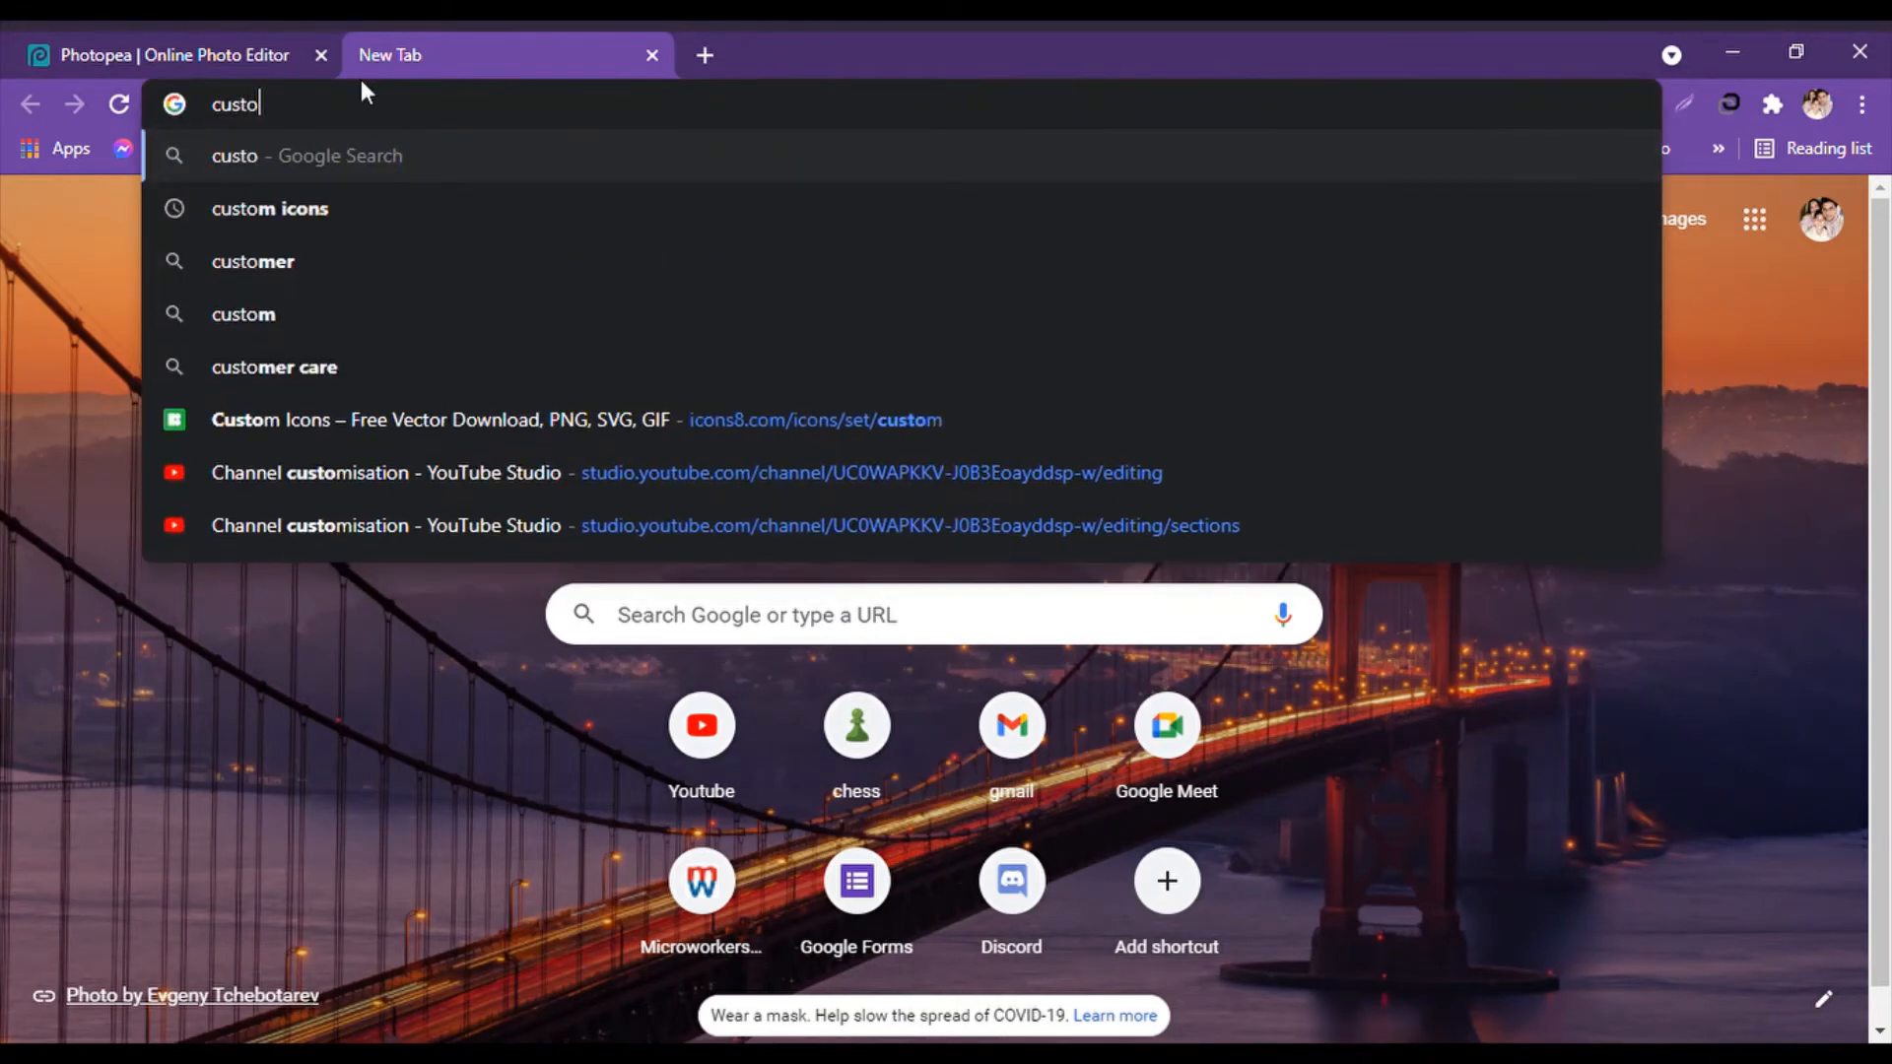
key(BackSpace)
key(BackSpace)
key(BackSpace)
key(BackSpace)
key(BackSpace)
key(BackSpace)
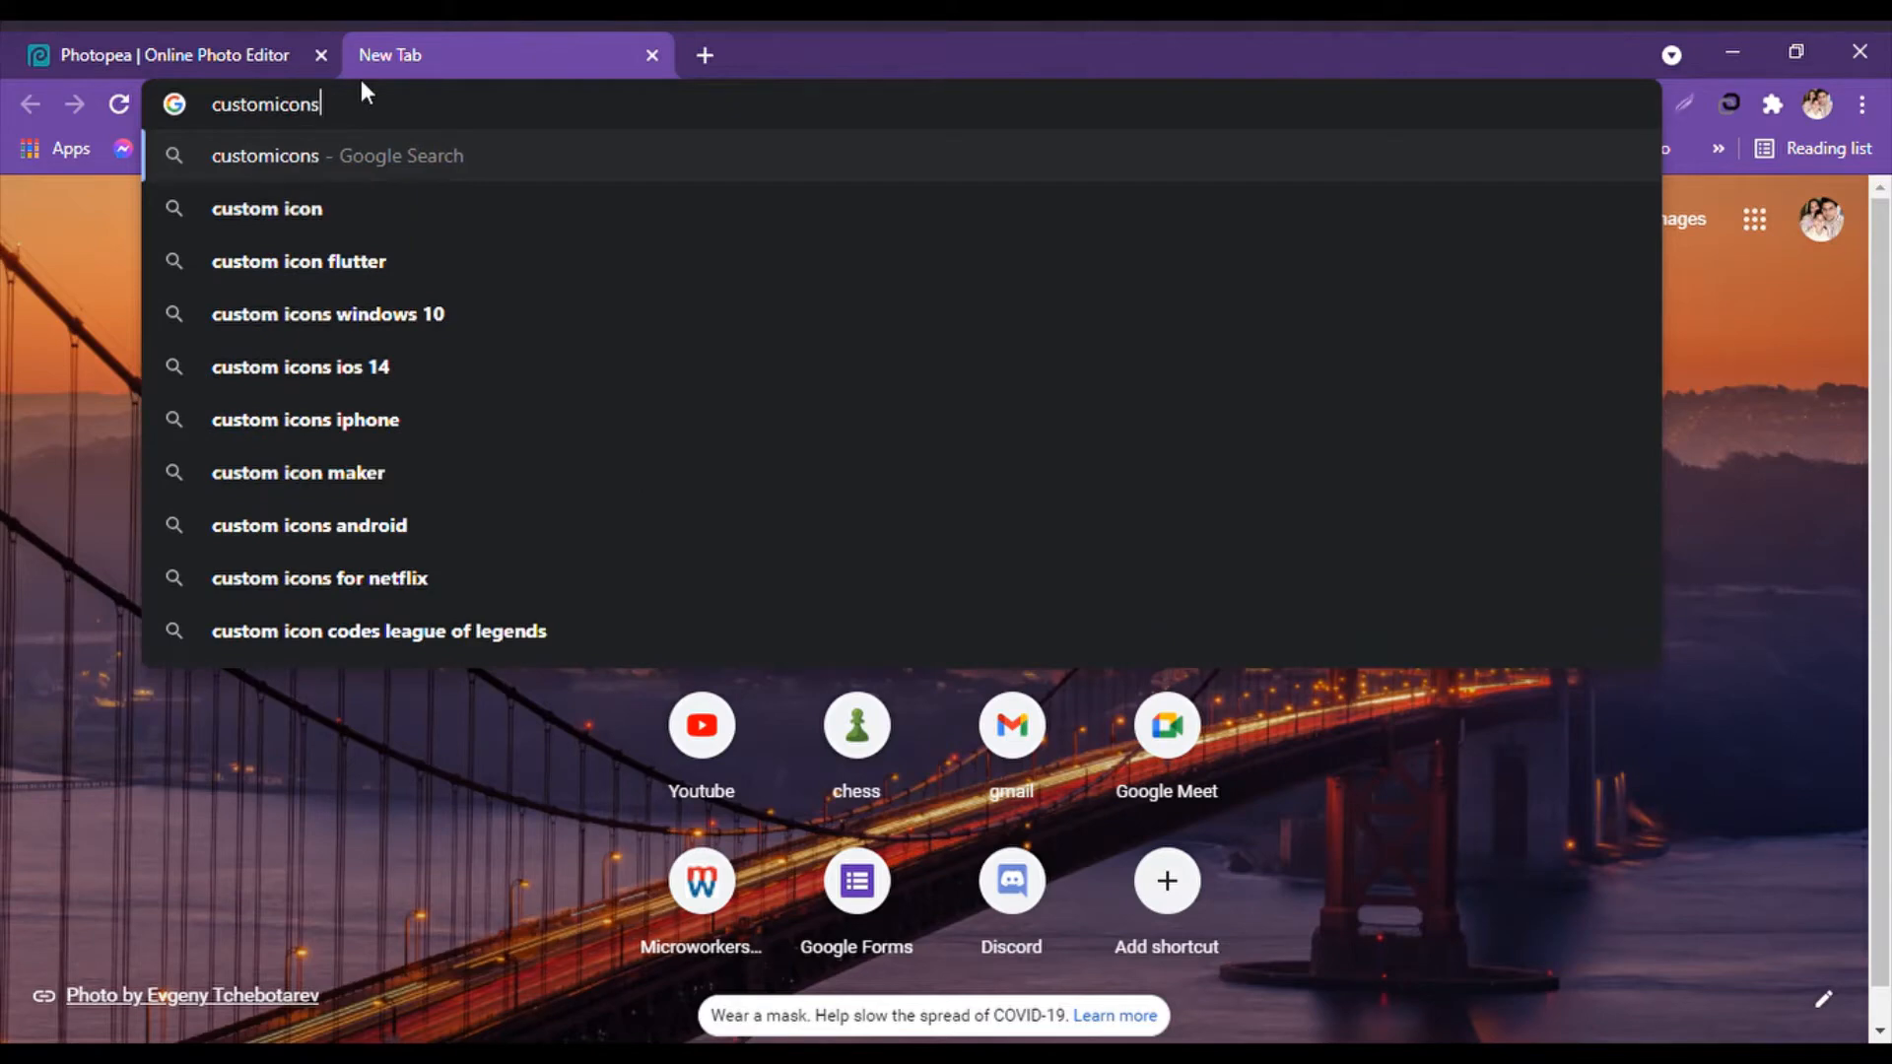
key(Escape)
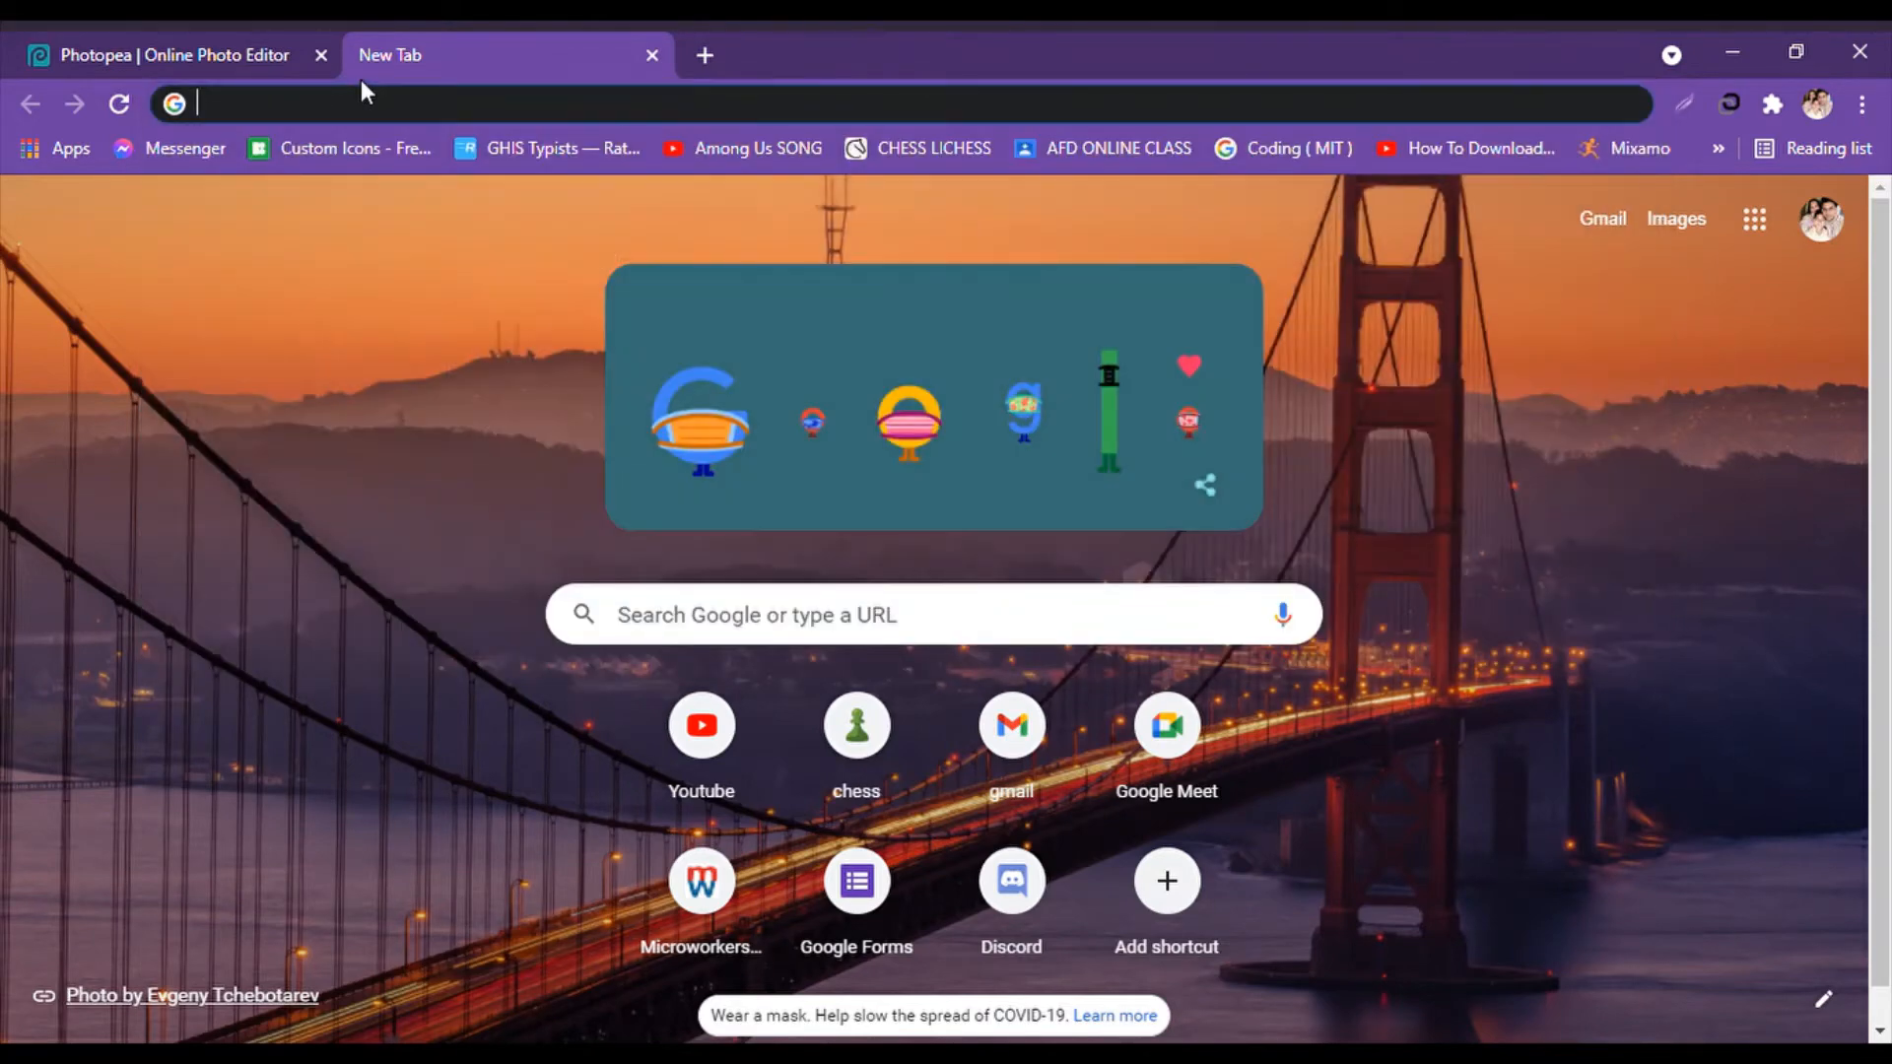
click(322, 150)
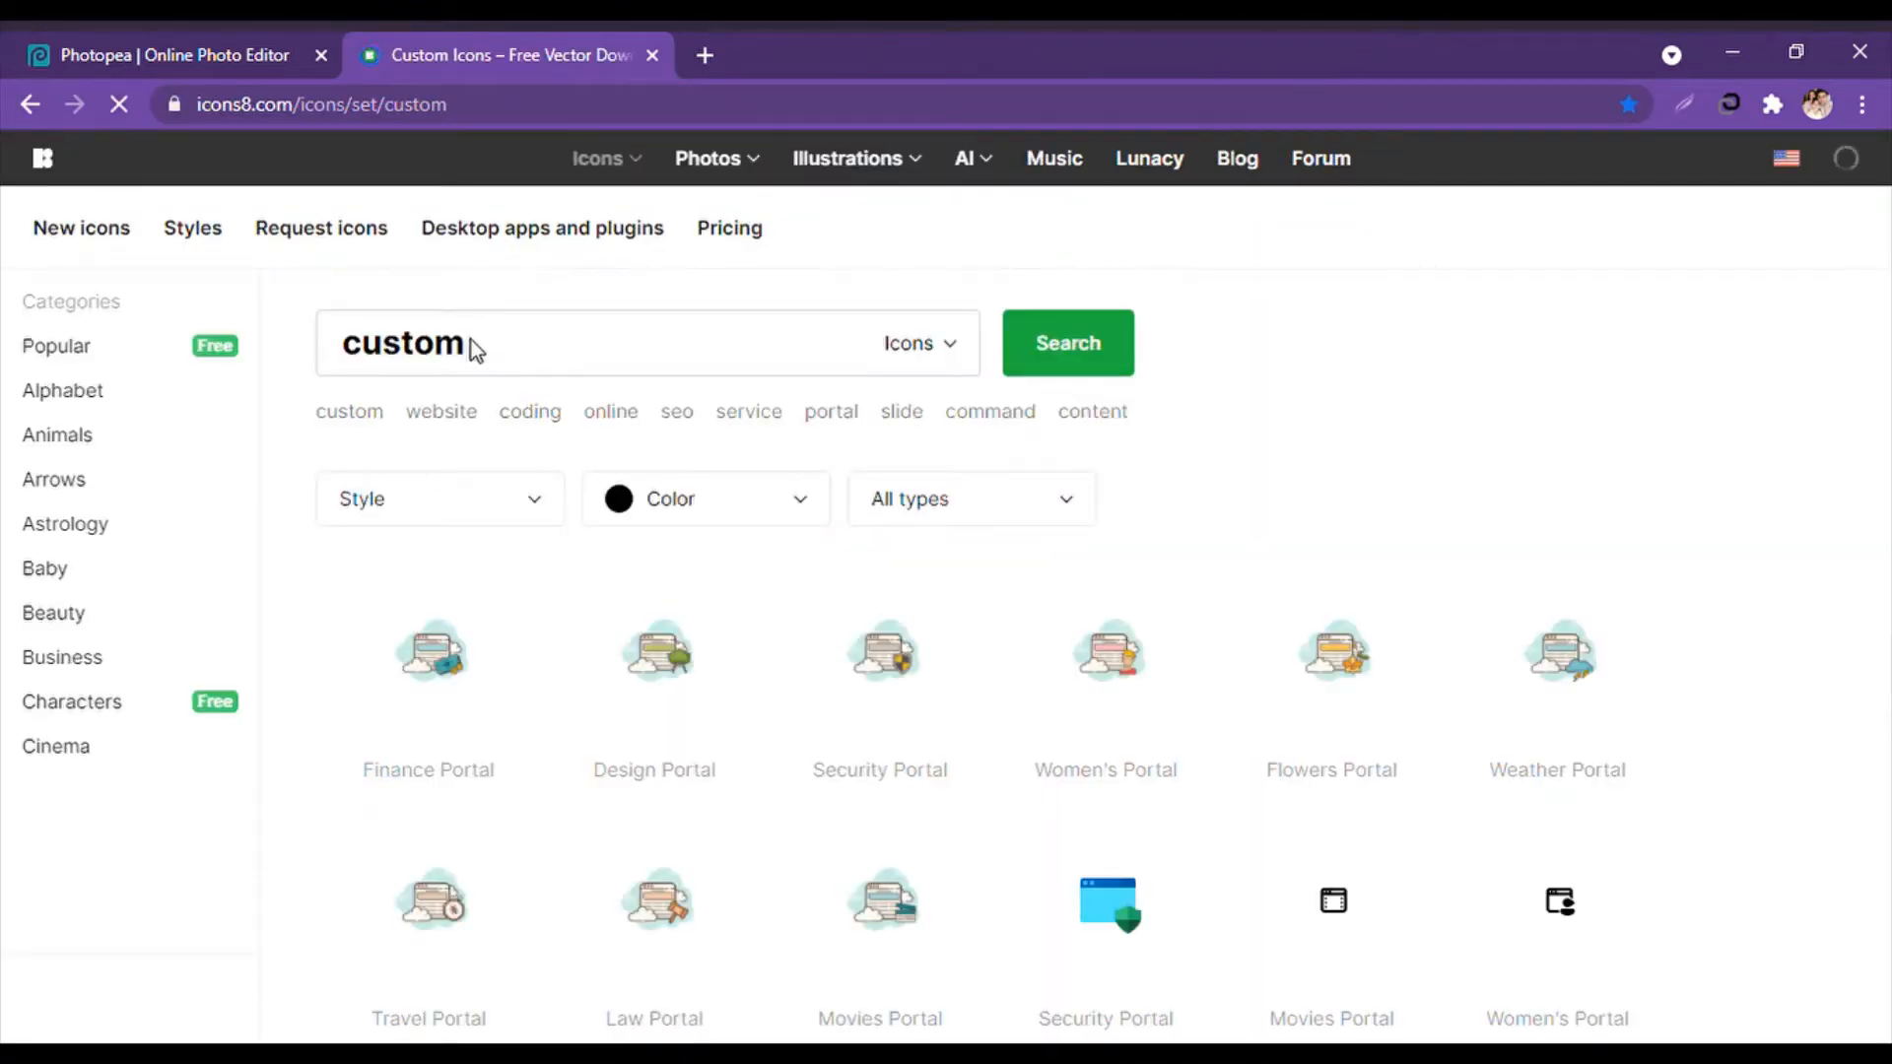
Search icons8 for 'locator' and scroll through the pin marker results.
mouse_move(466, 347)
mouse_down()
mouse_move(361, 364)
mouse_move(502, 355)
mouse_up()
click(343, 368)
key(BackSpace)
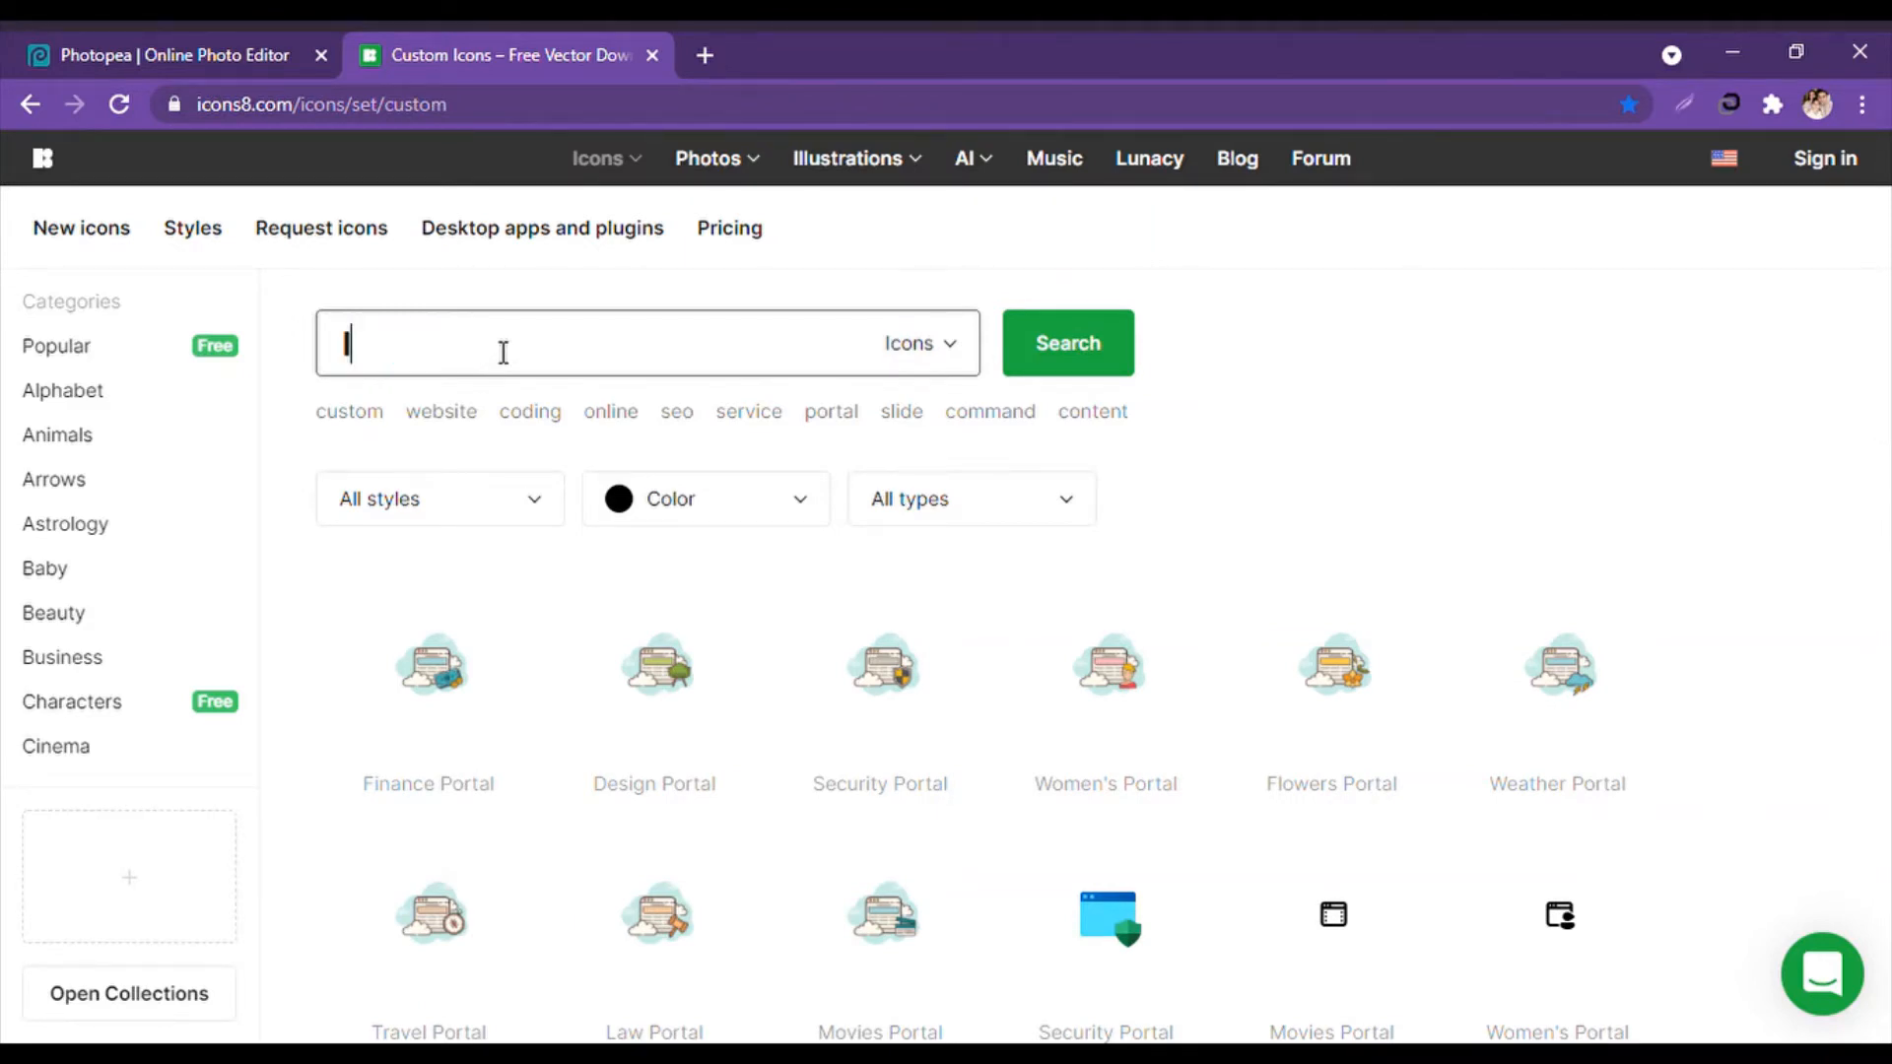
text(locator)
key(Return)
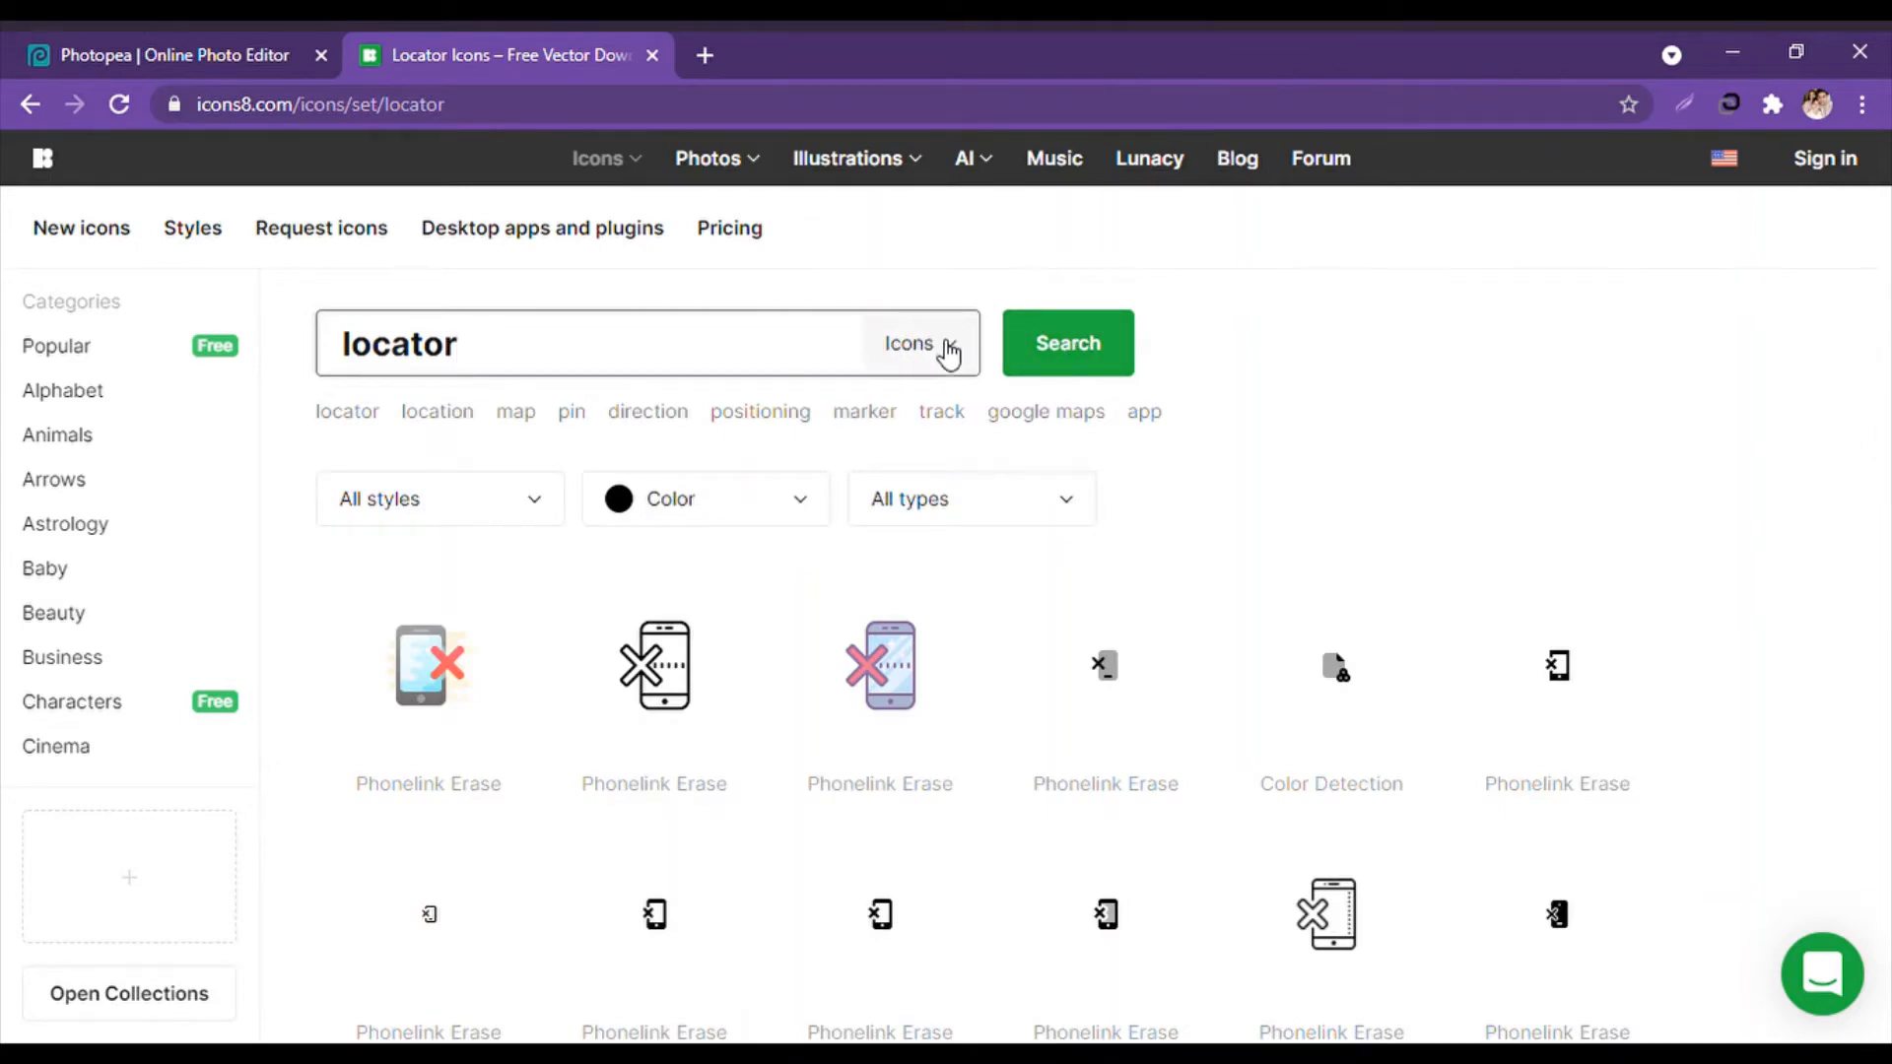
scroll(826, 552, down, 10)
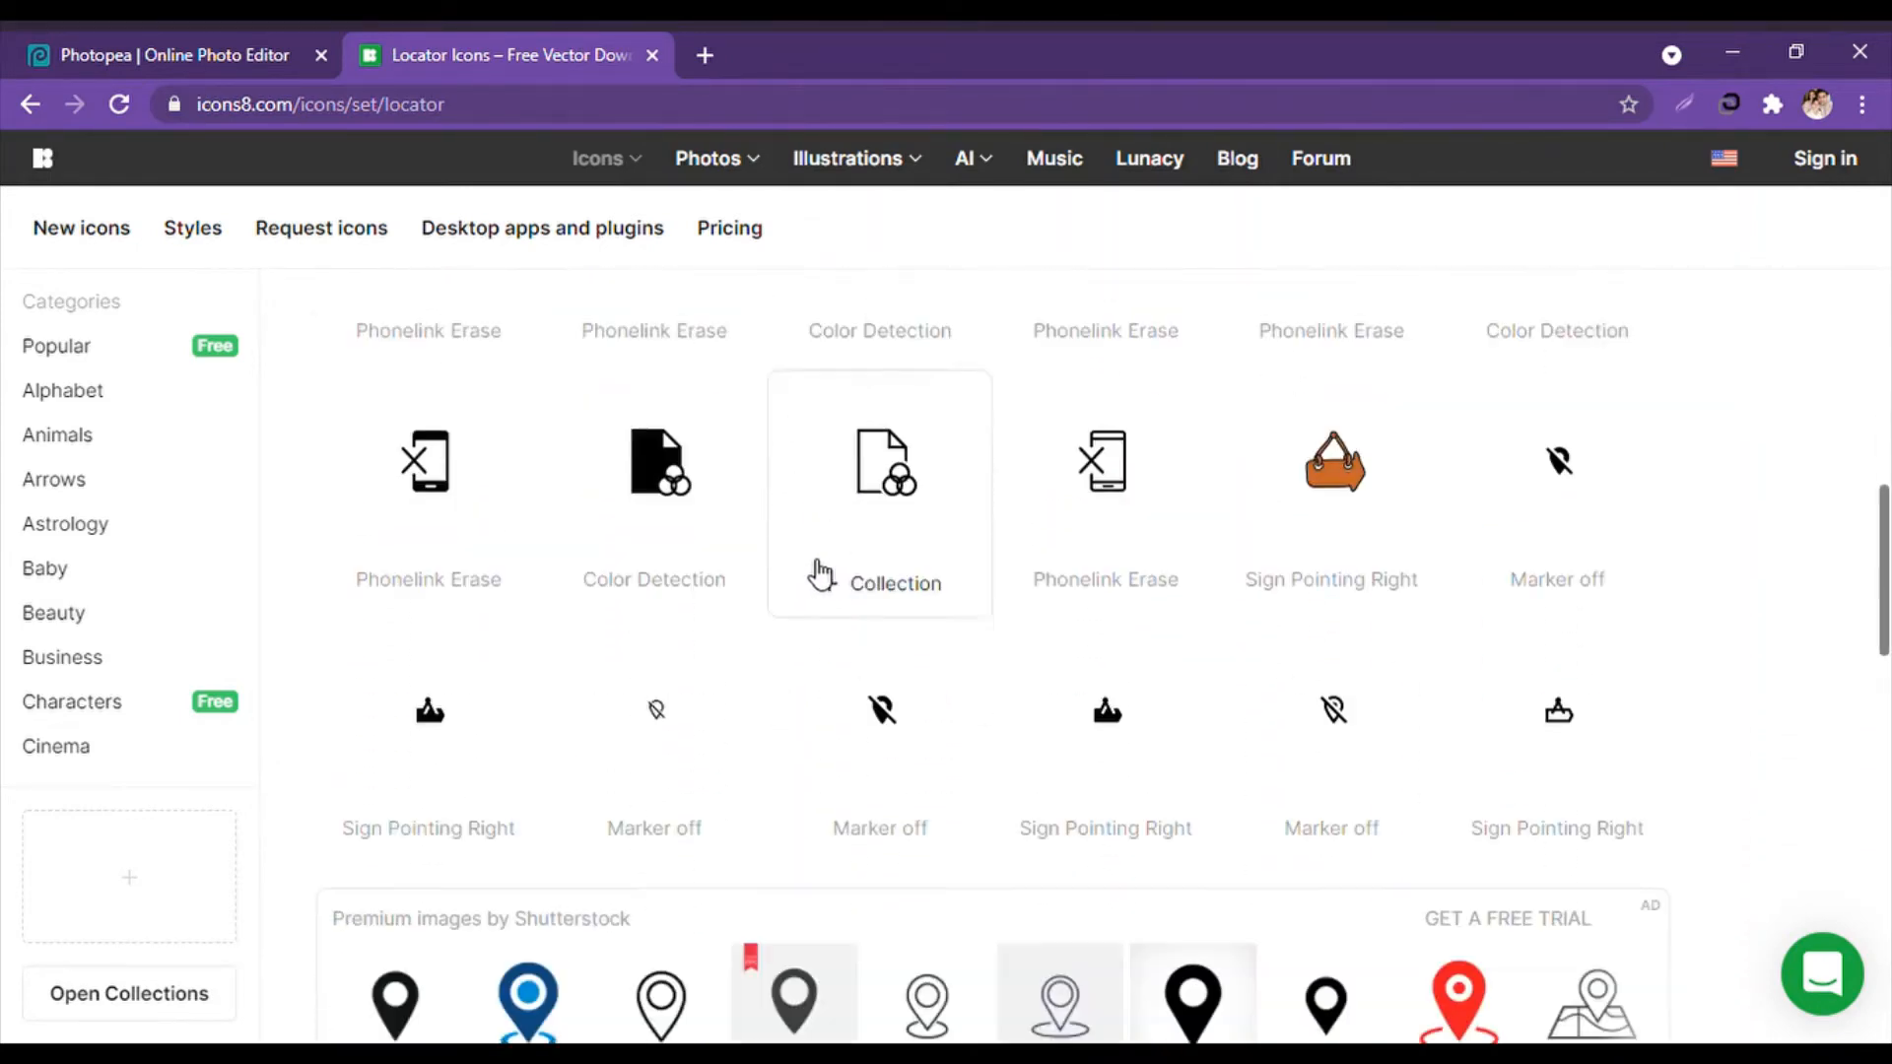
scroll(838, 572, down, 4)
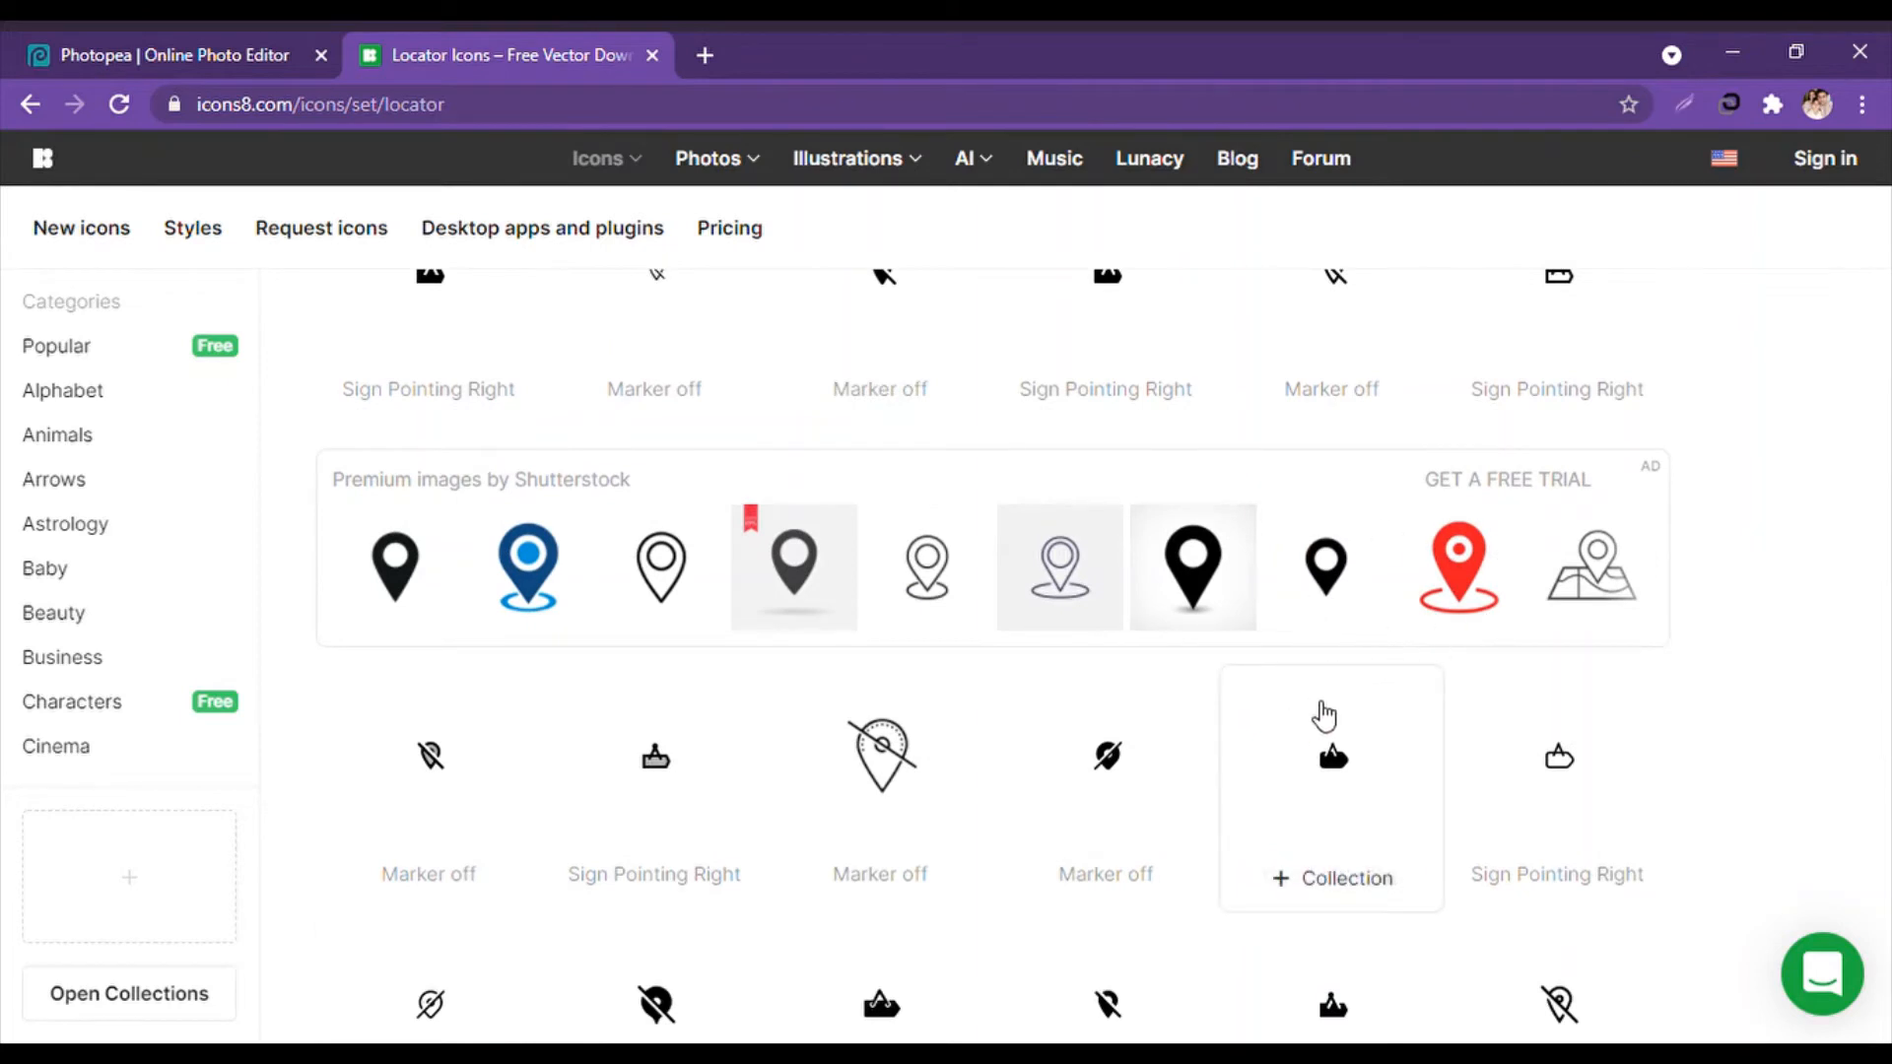
scroll(1241, 793, down, 3)
scroll(1221, 788, up, 1)
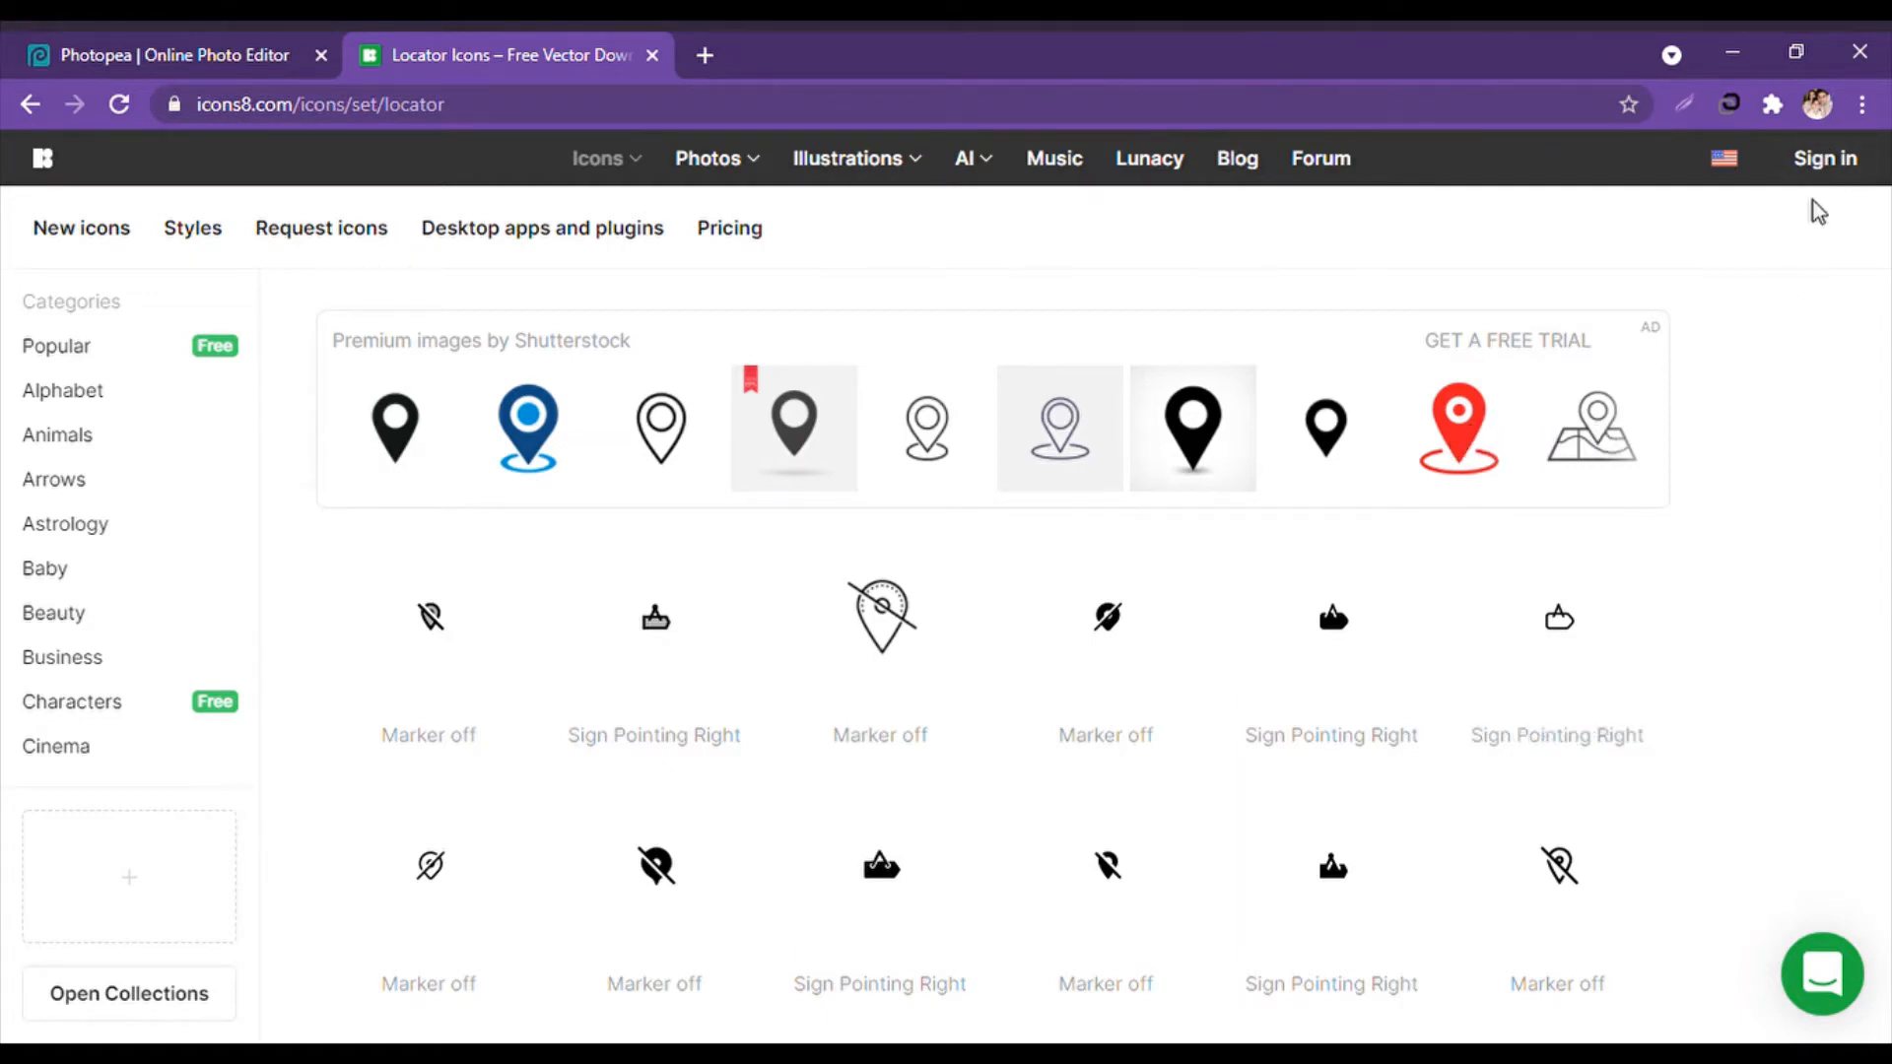
Paste the copied pin onto the business card and shrink it with Free Transform.
click(175, 36)
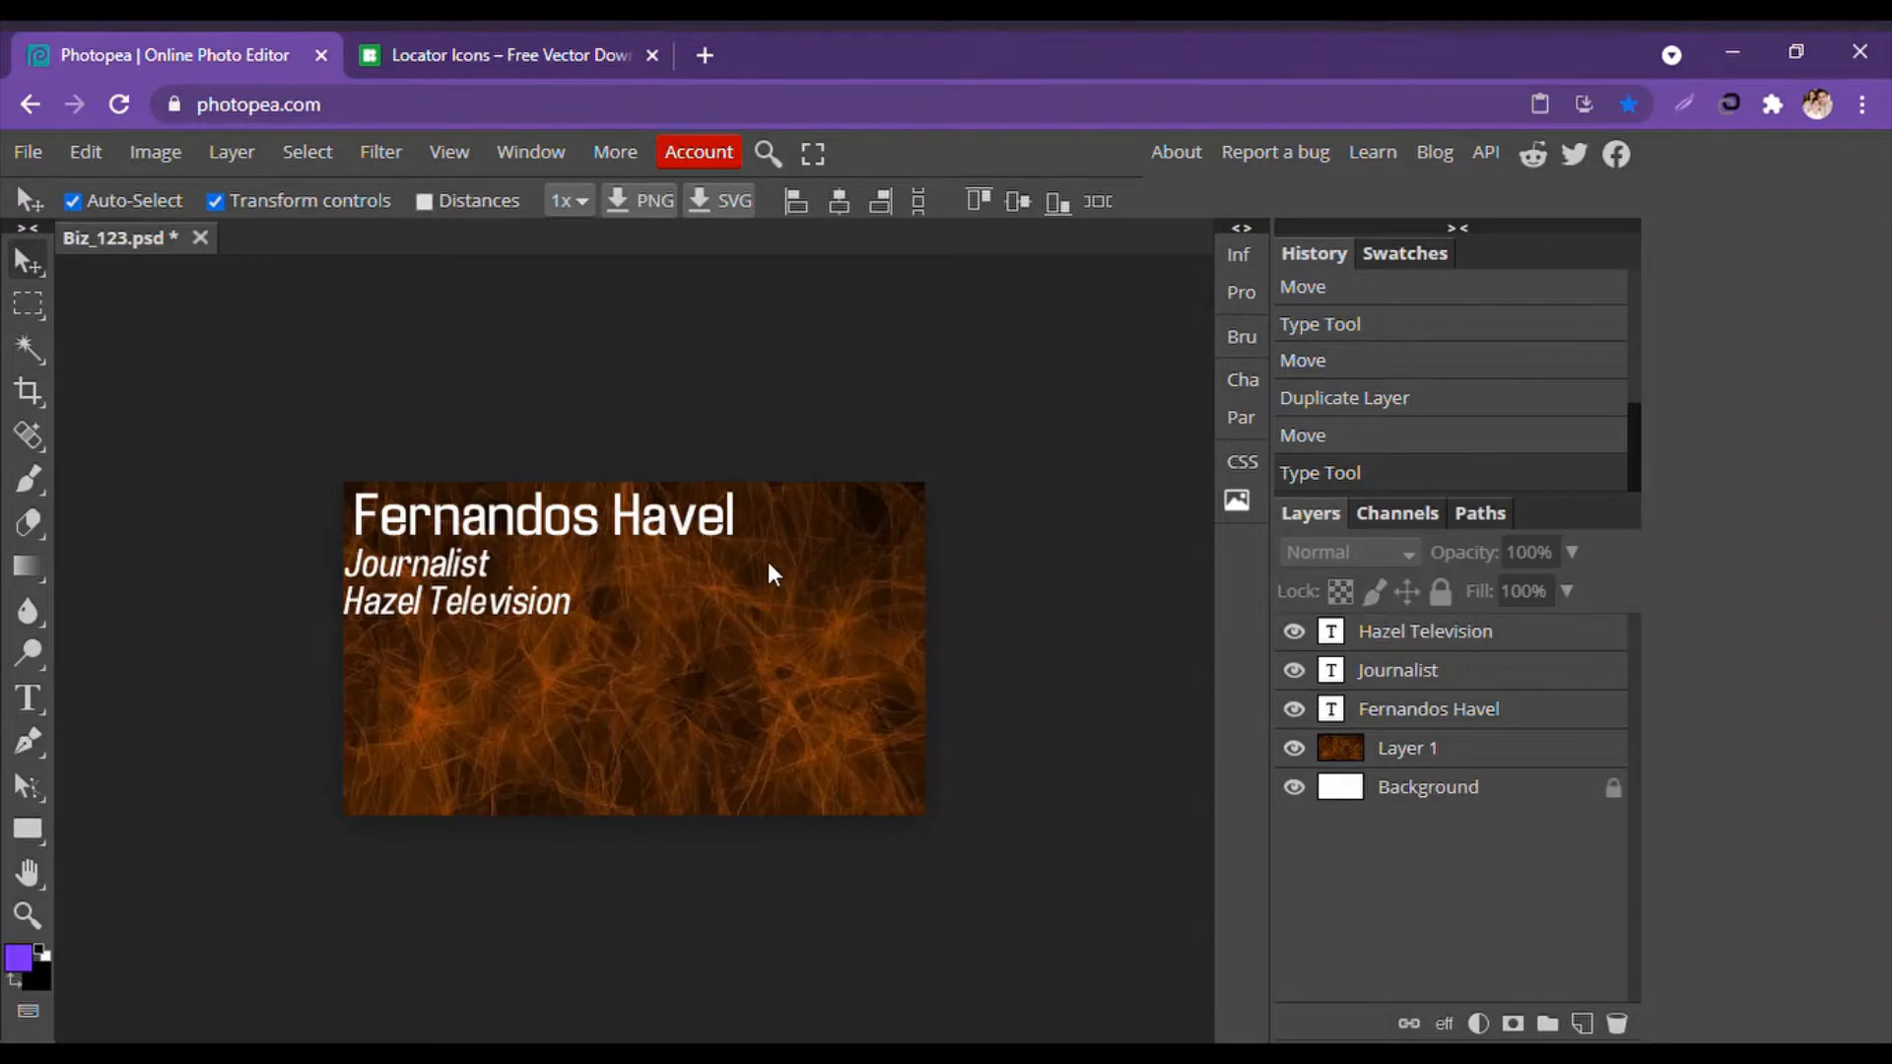
key(ctrl+v)
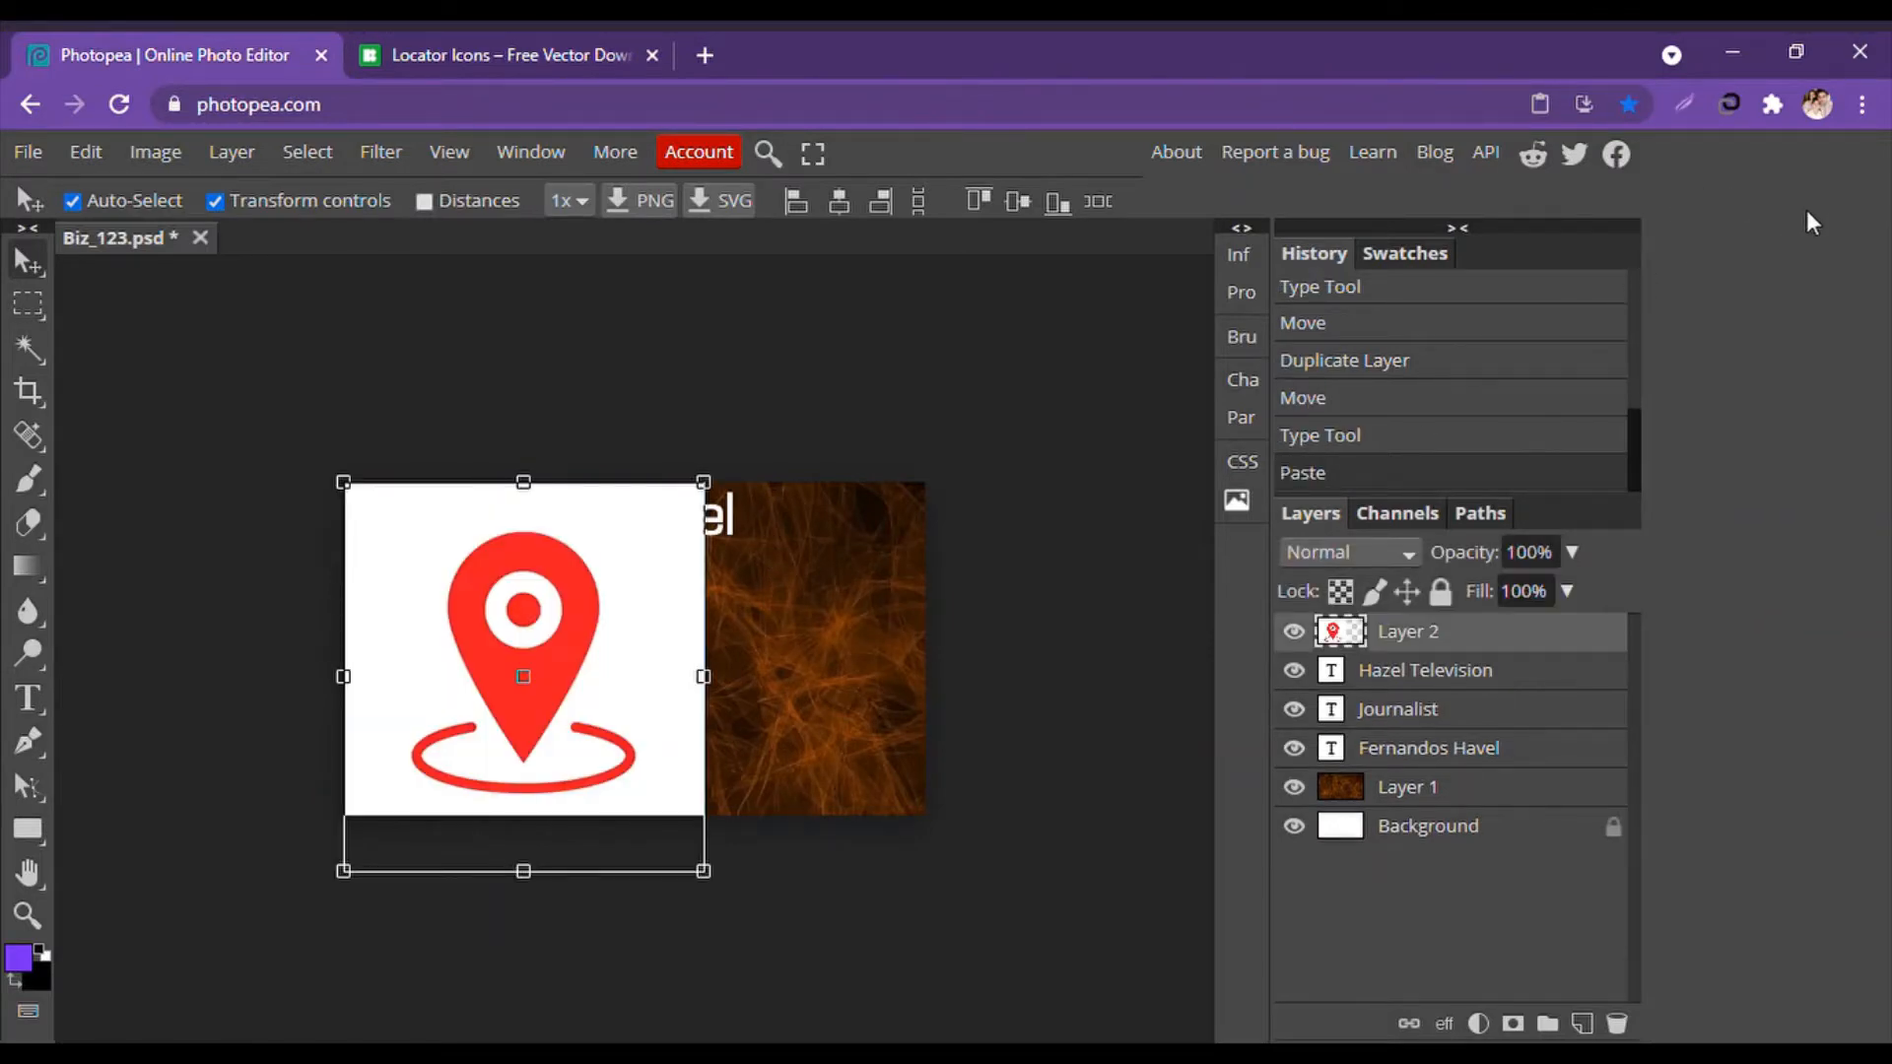
drag(345, 484, 660, 695)
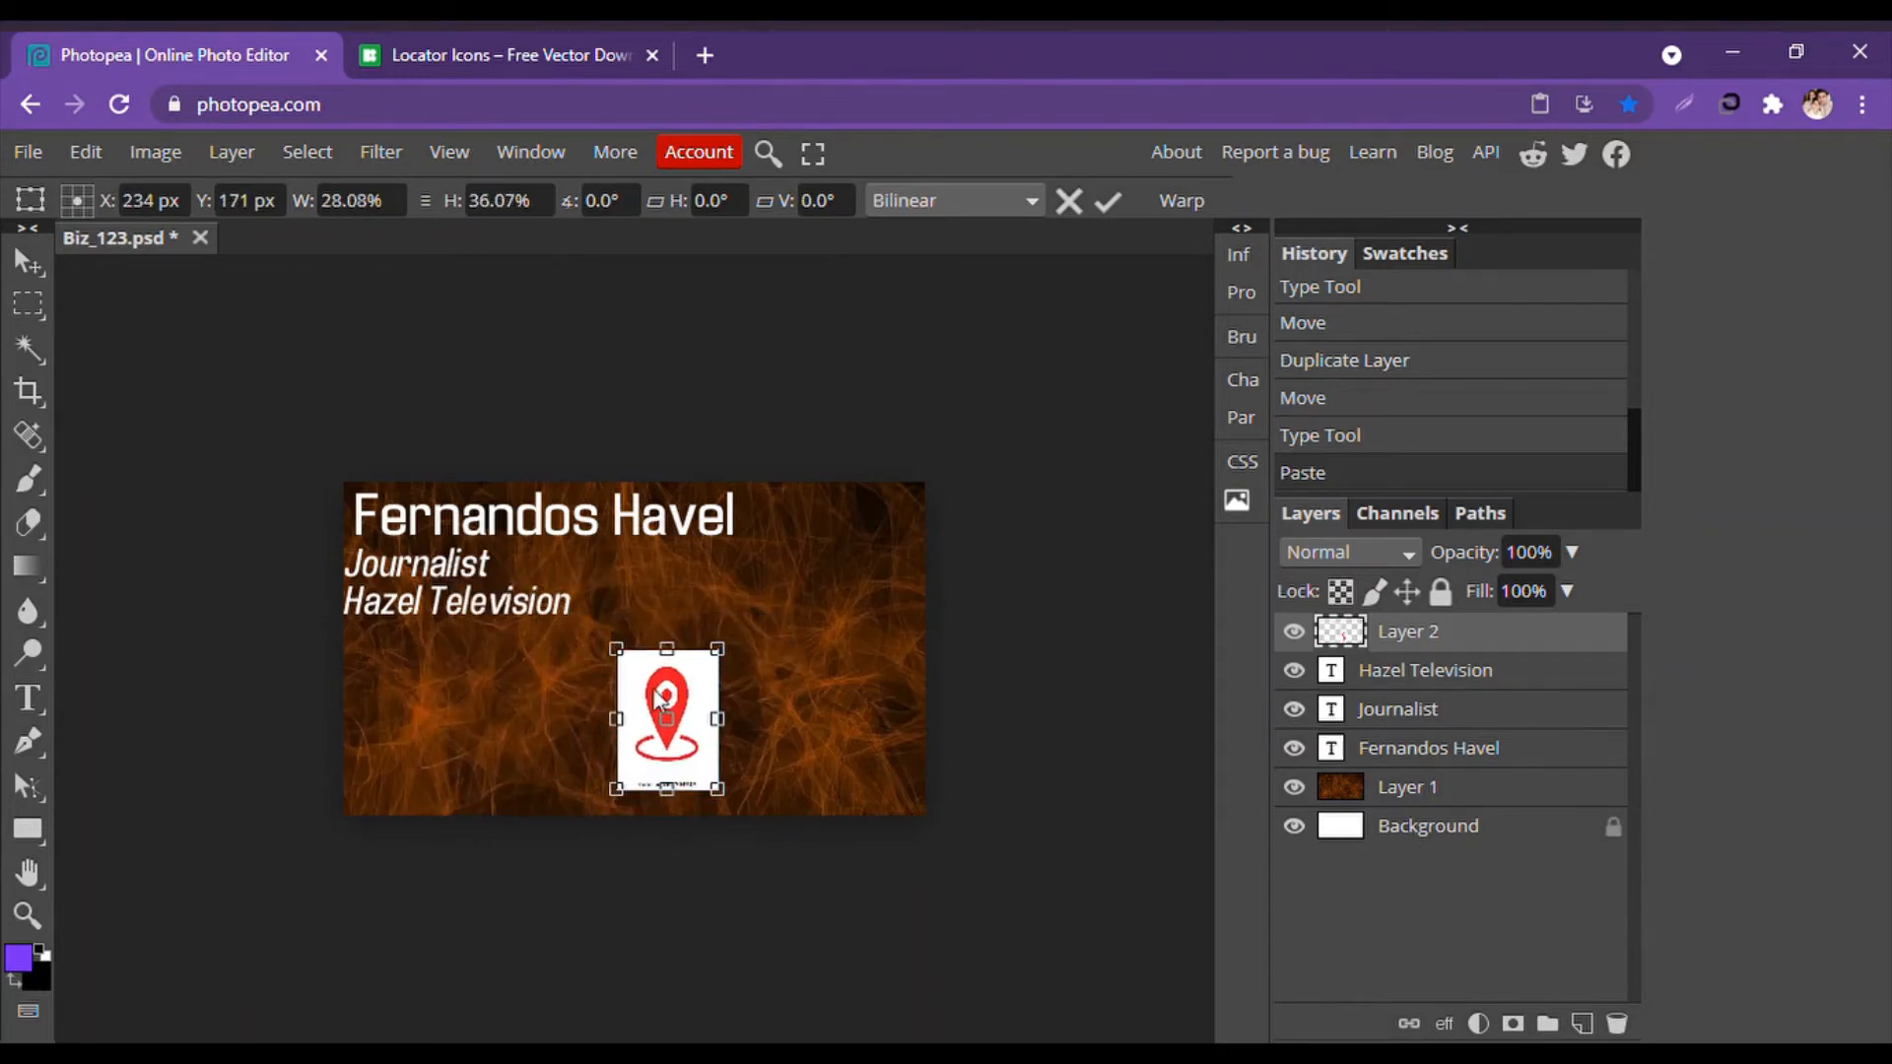
click(37, 268)
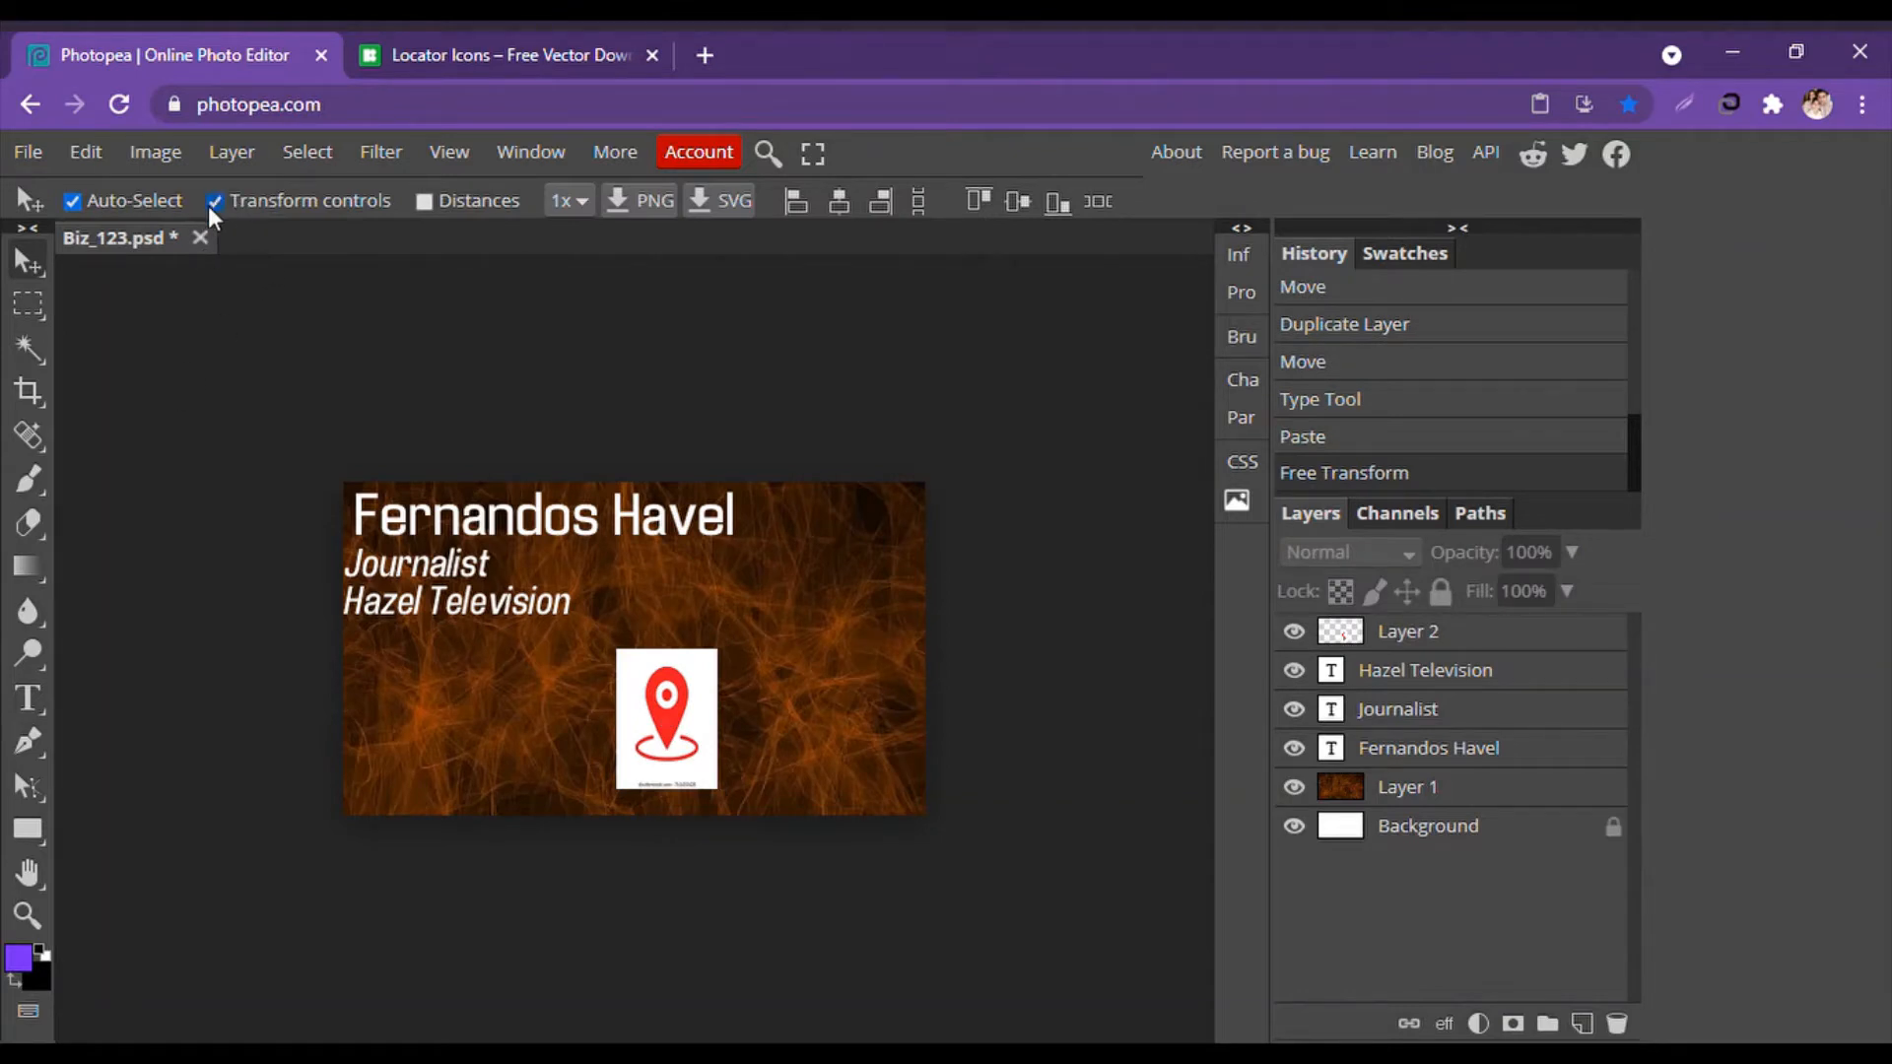
click(671, 760)
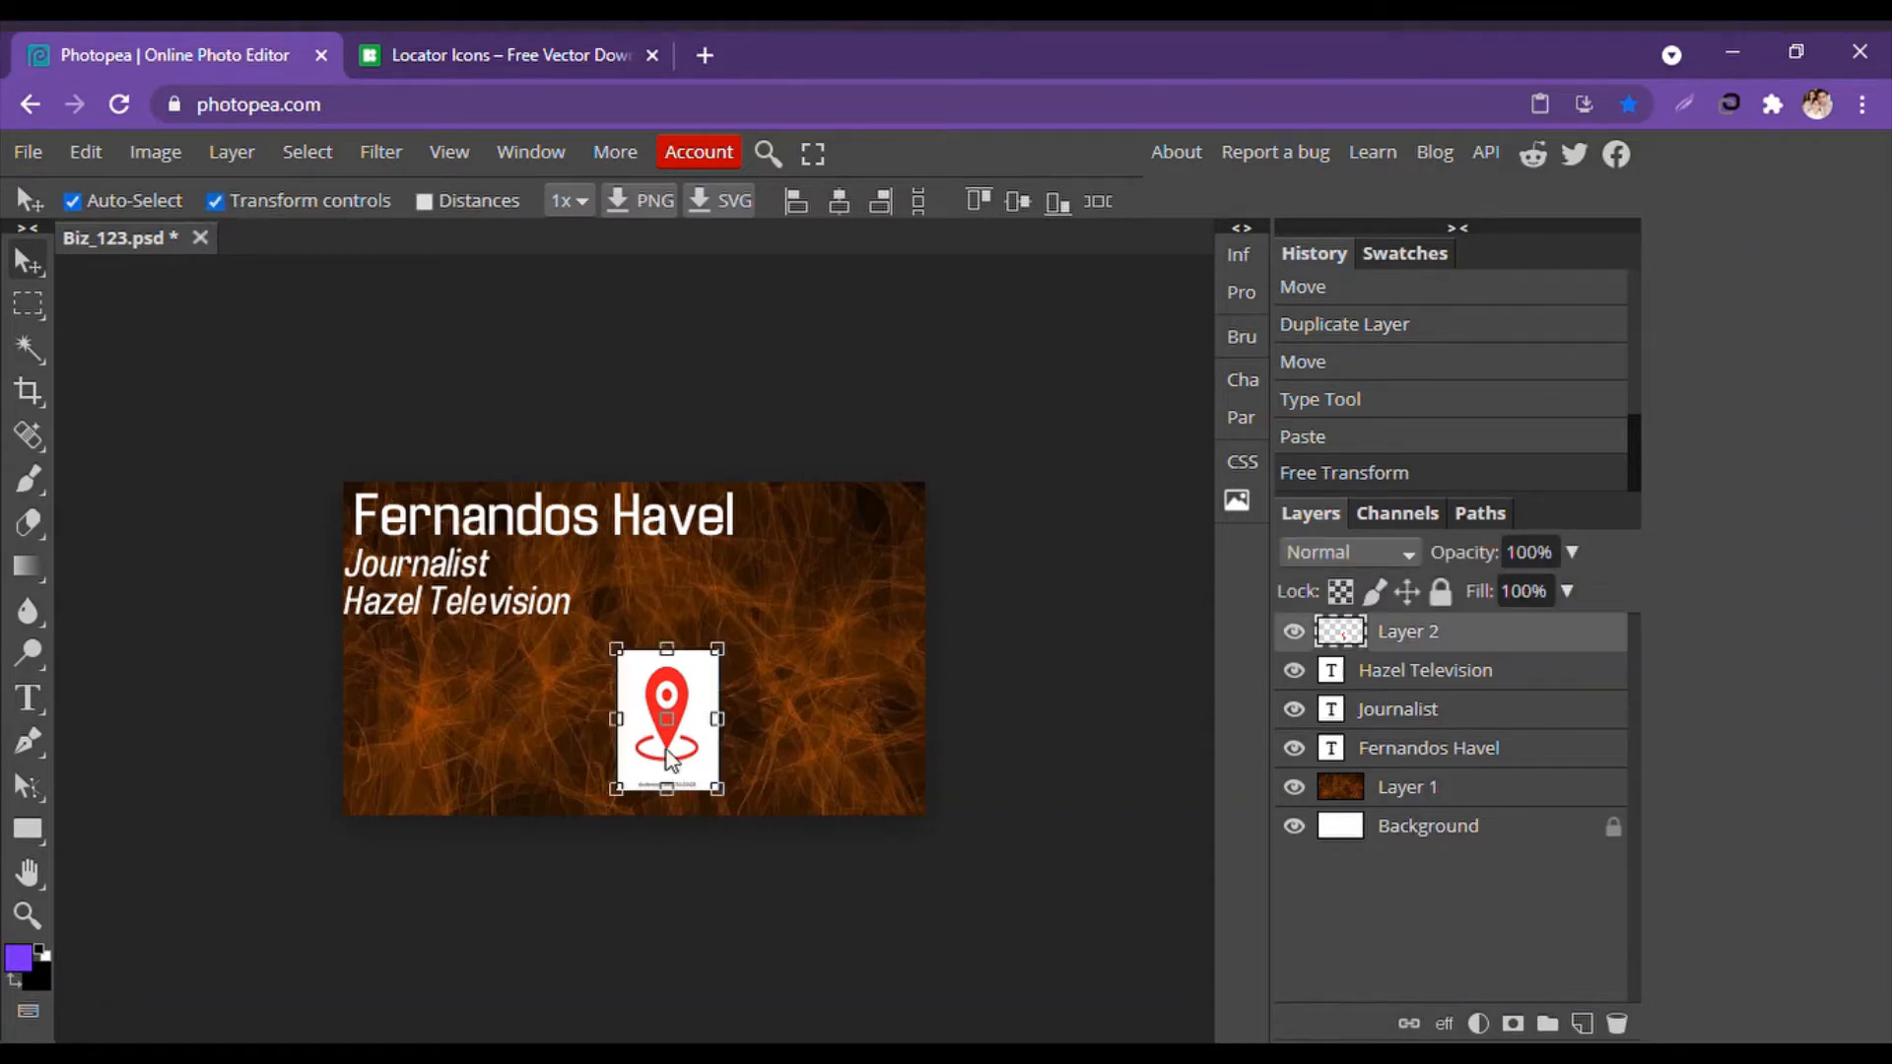
mouse_move(723, 789)
mouse_down()
mouse_move(682, 717)
mouse_move(699, 764)
mouse_move(759, 792)
mouse_up()
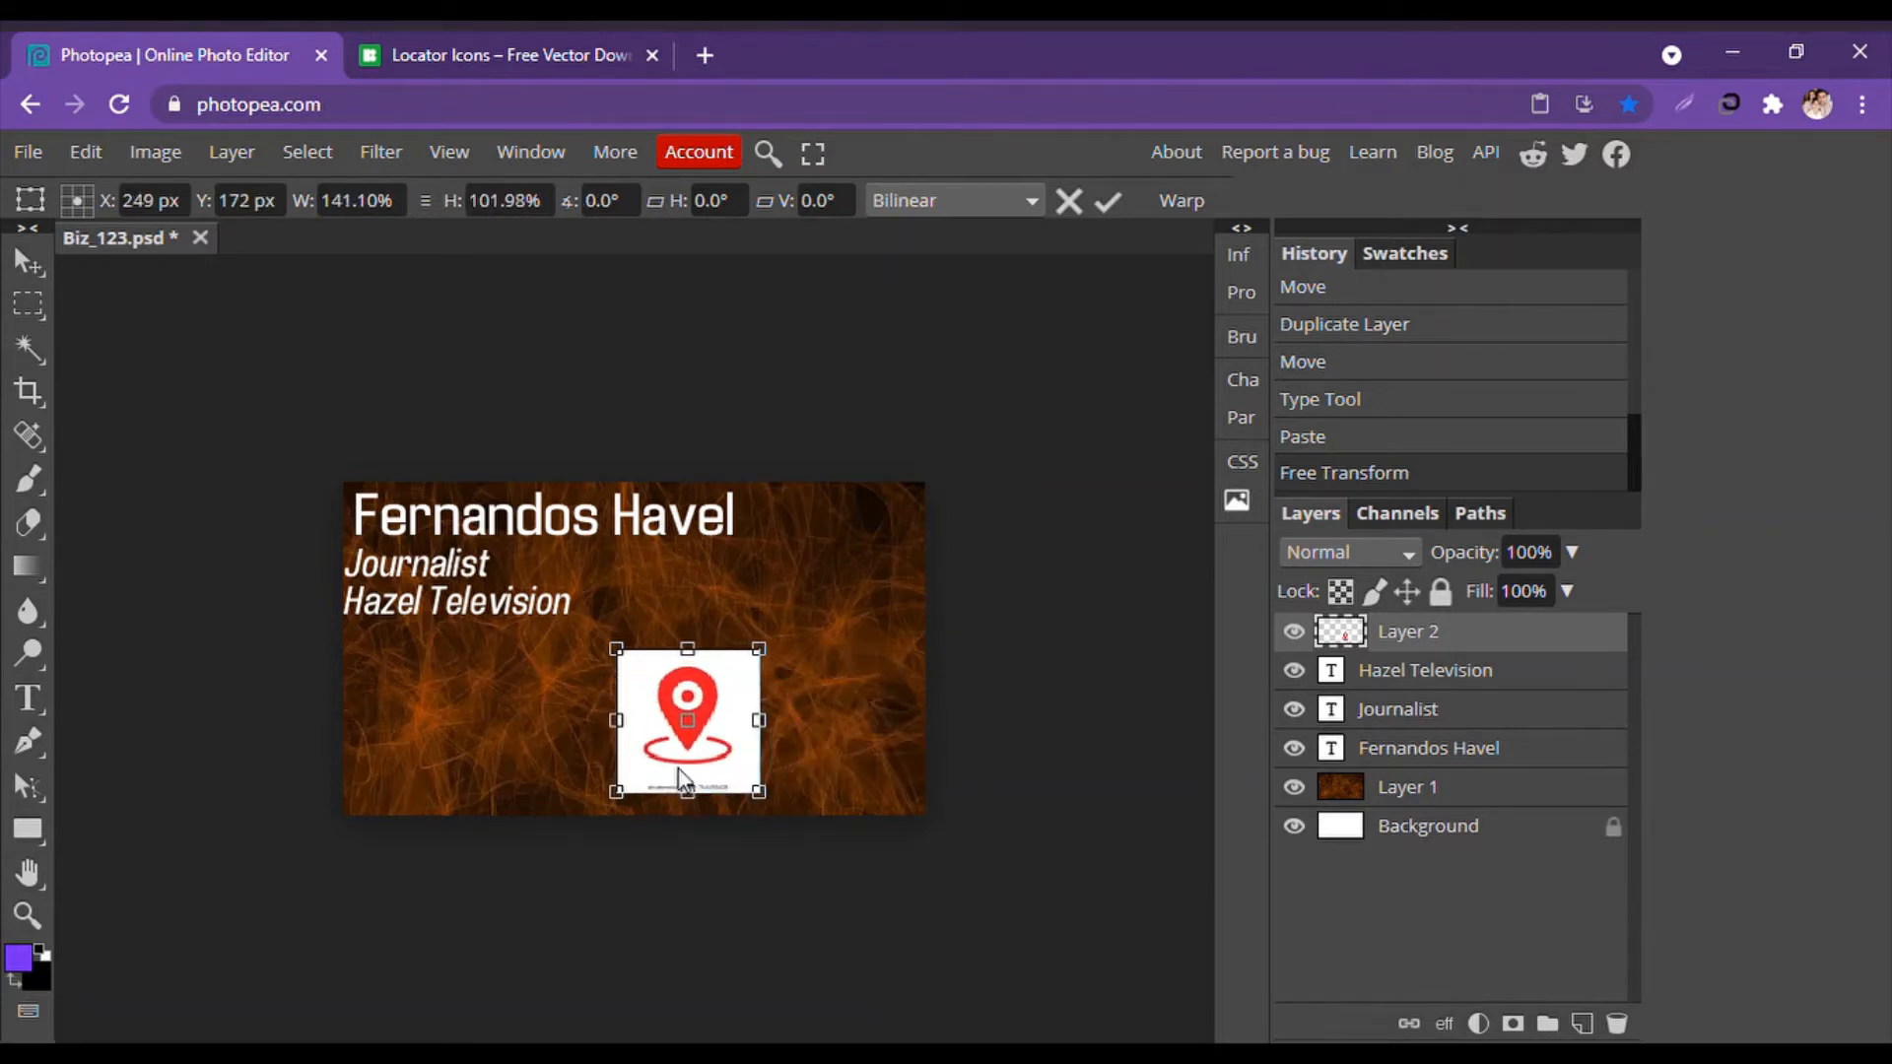
click(38, 271)
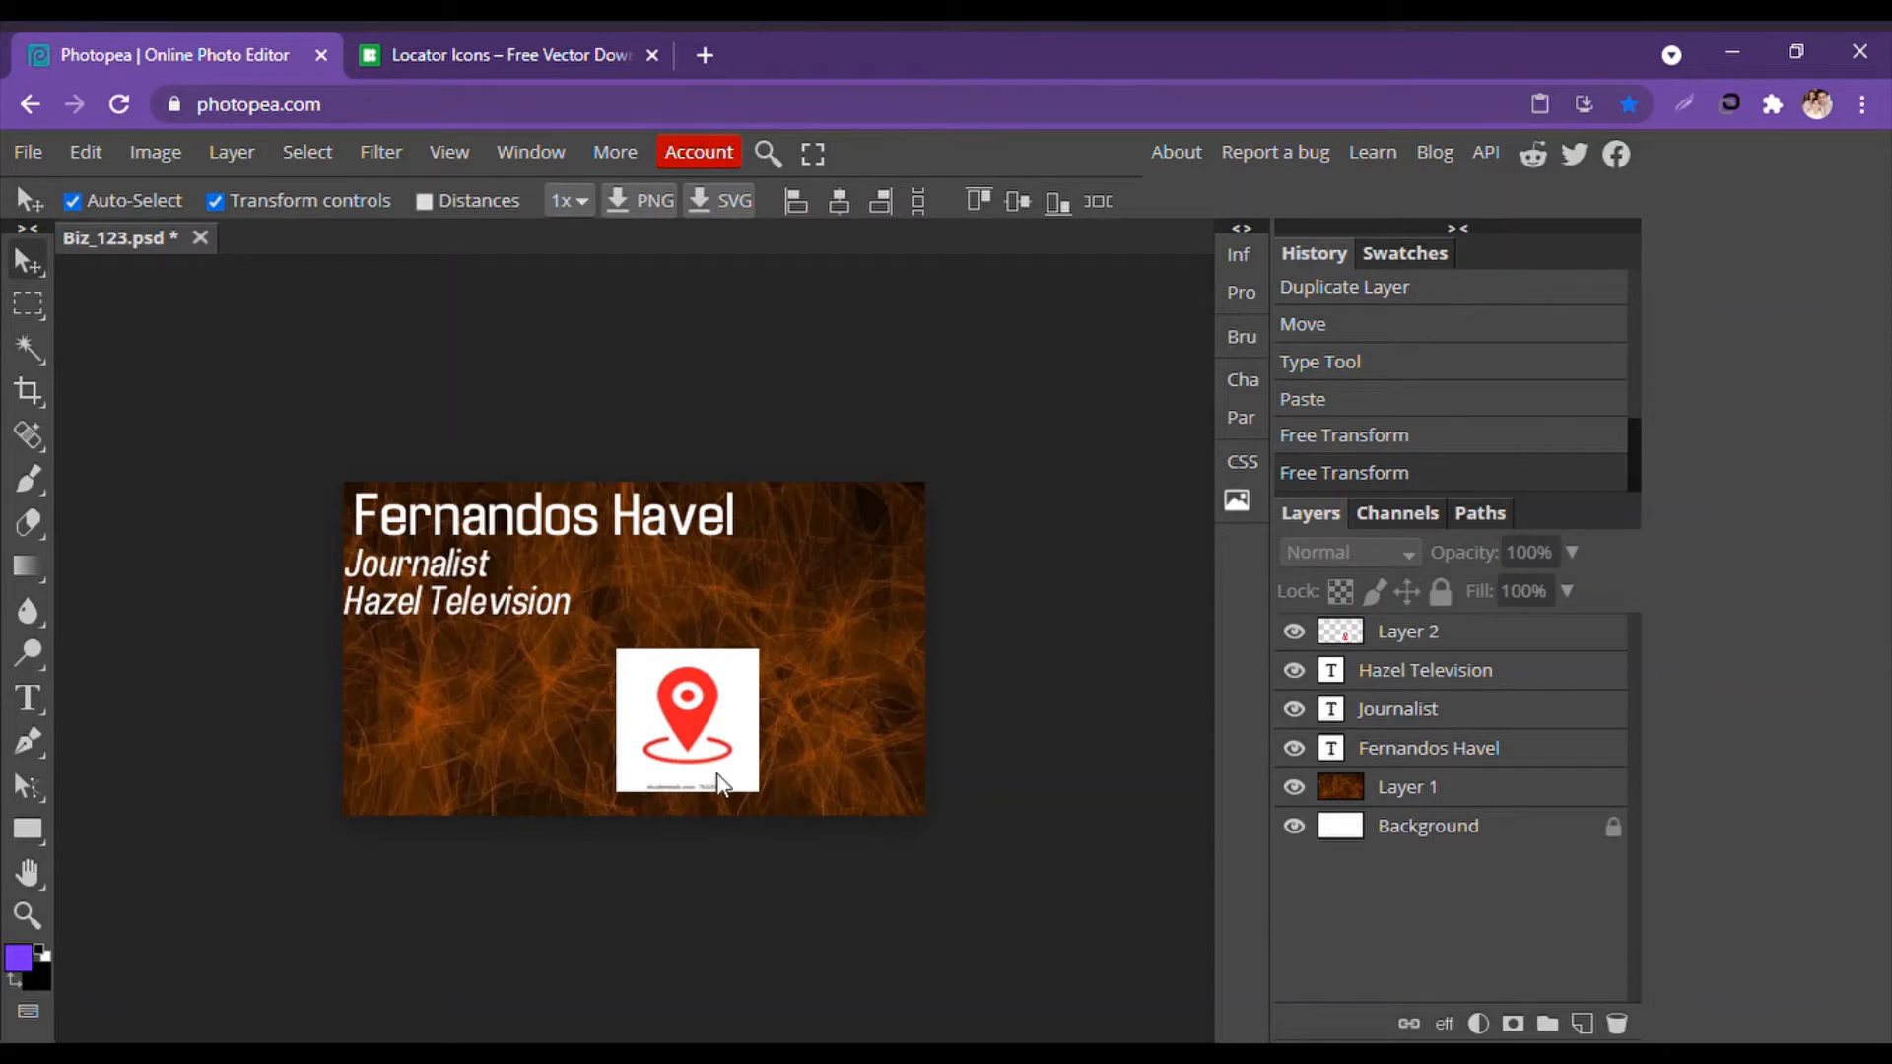
Delete the pasted pin layer and return to the icons8 locator results.
click(691, 739)
key(Delete)
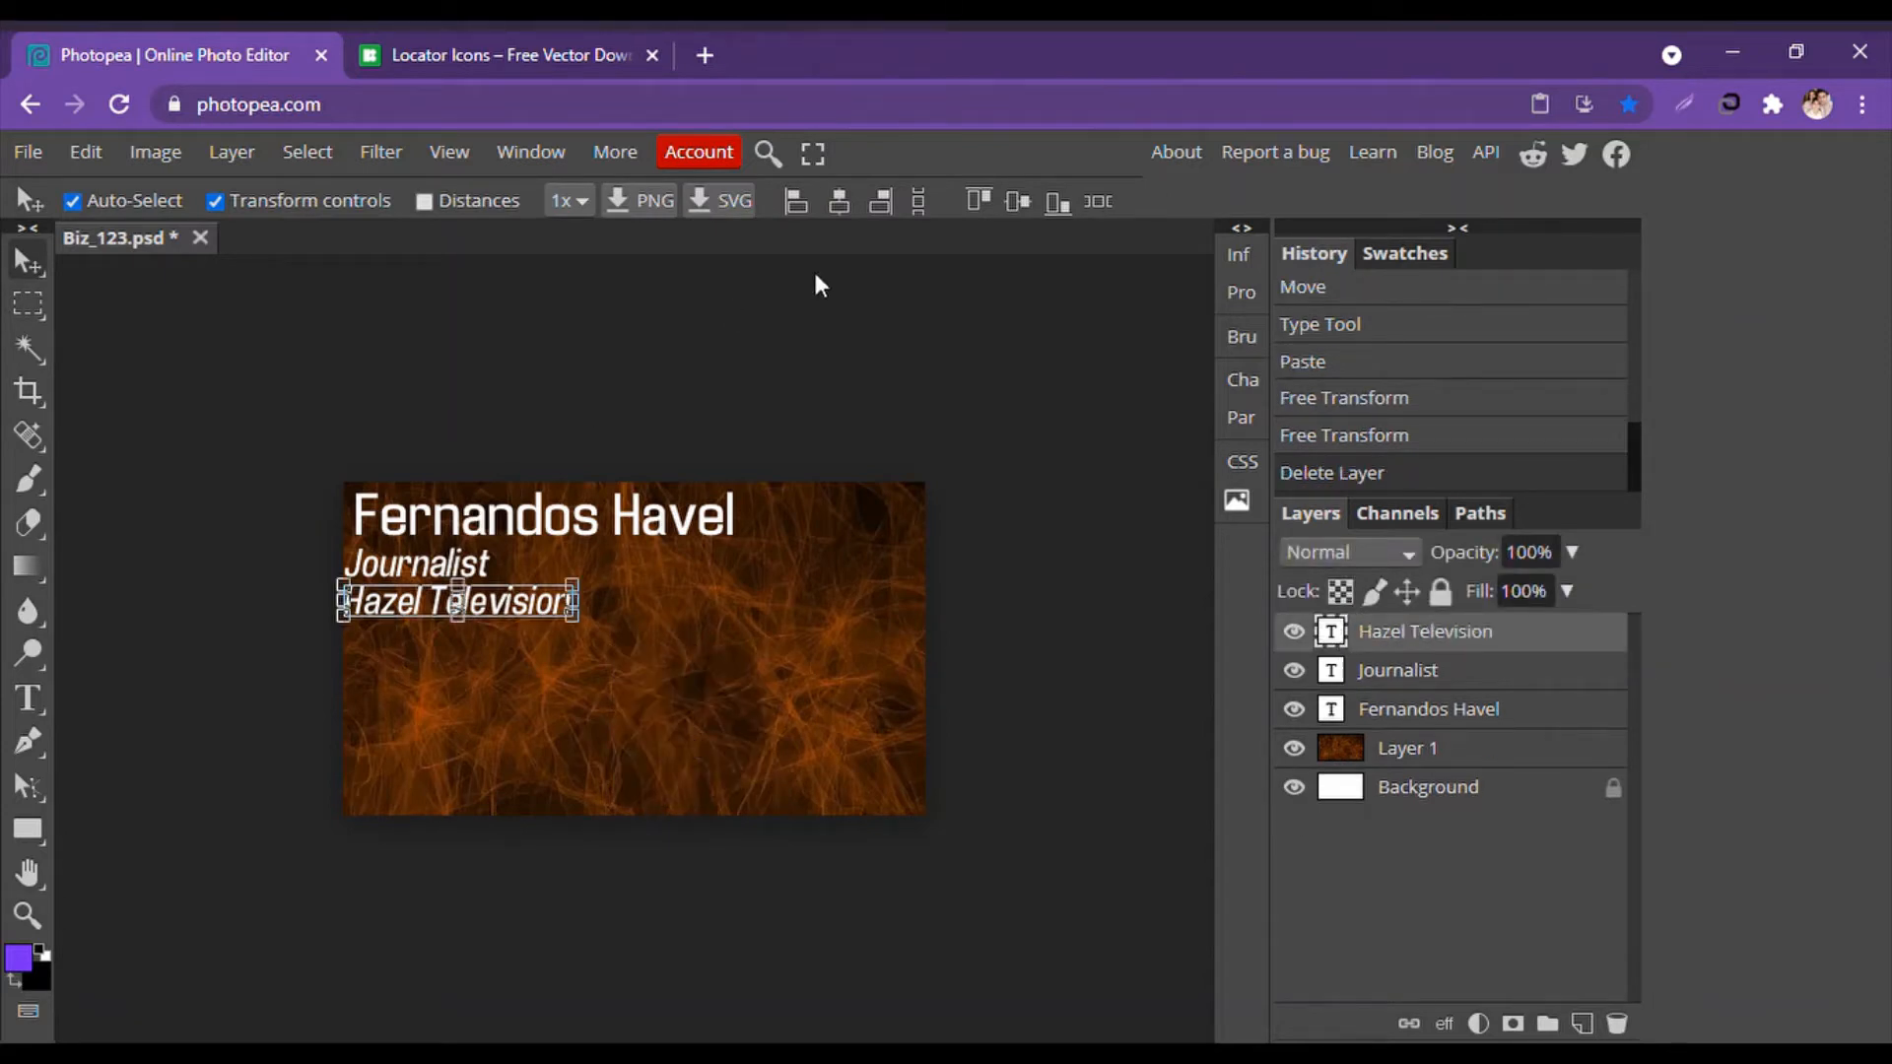
click(459, 44)
scroll(1656, 679, up, 1)
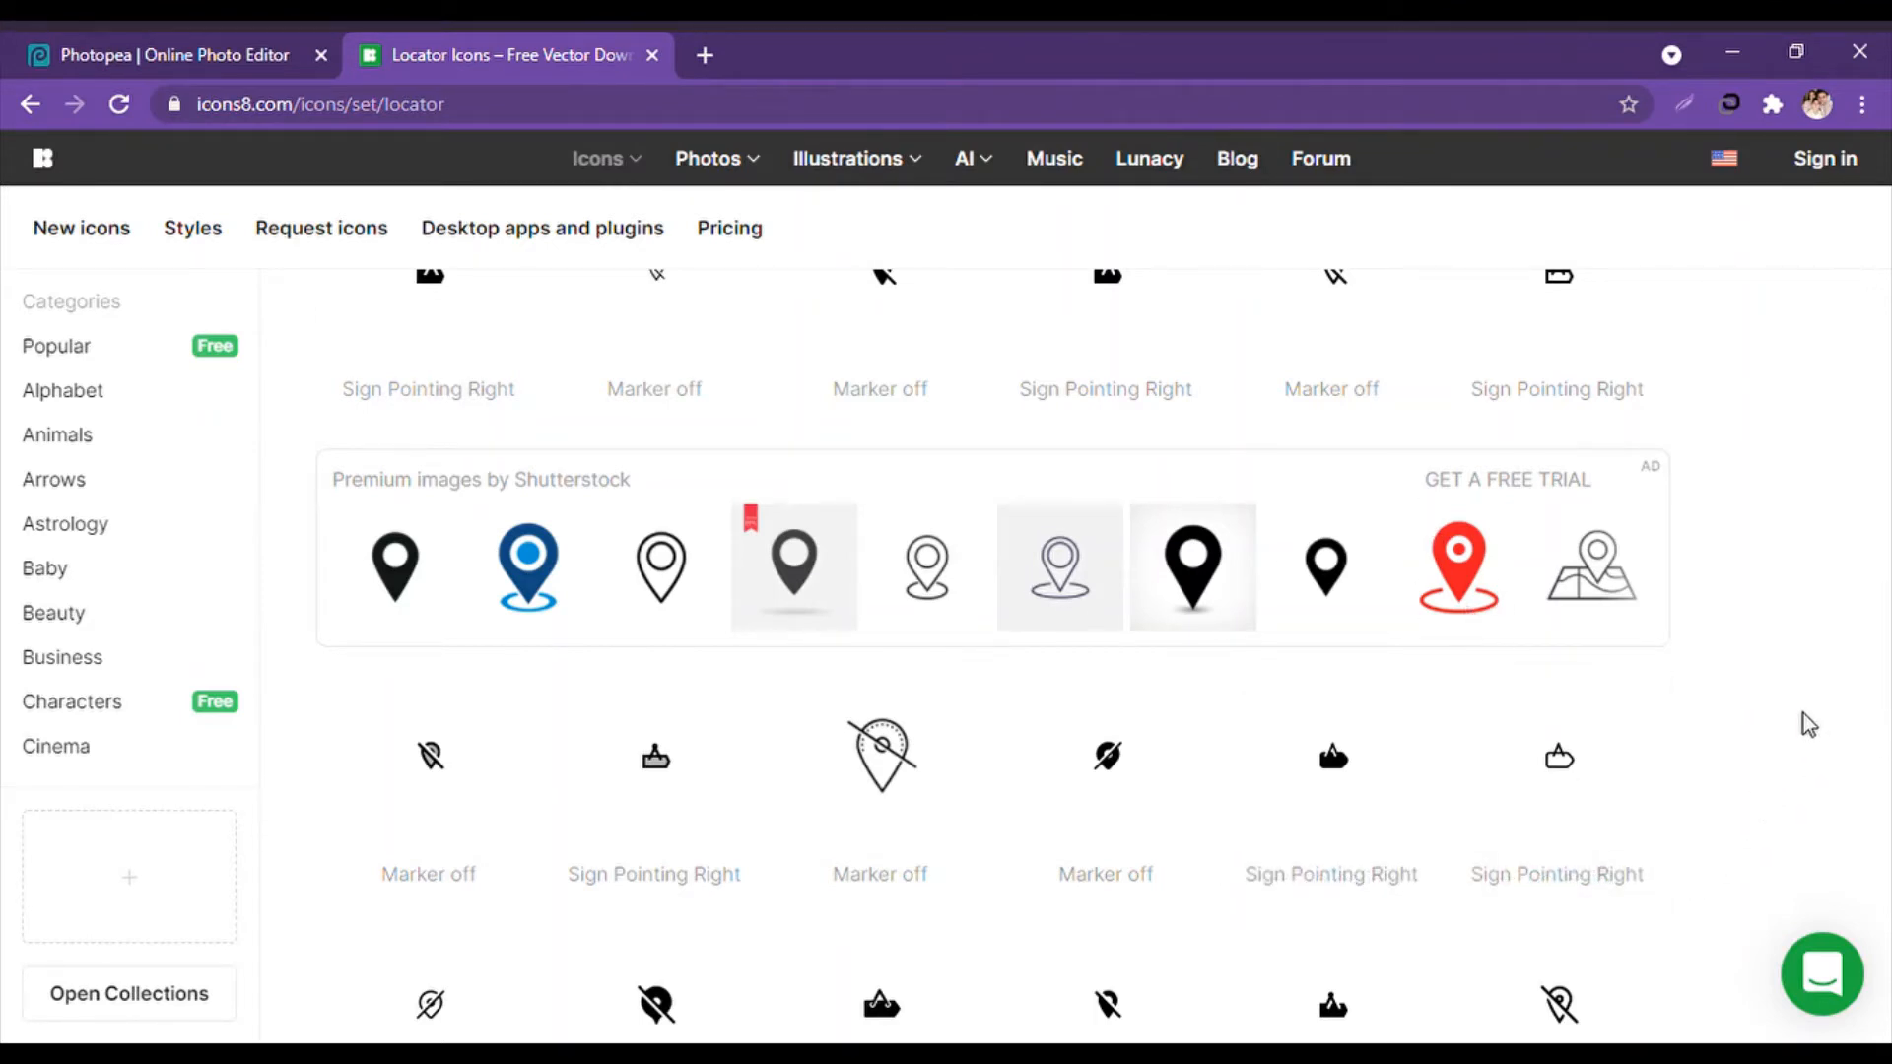
Capture the red location pin from icons8 as a screen clip and return to Photopea.
key(super+shift+s)
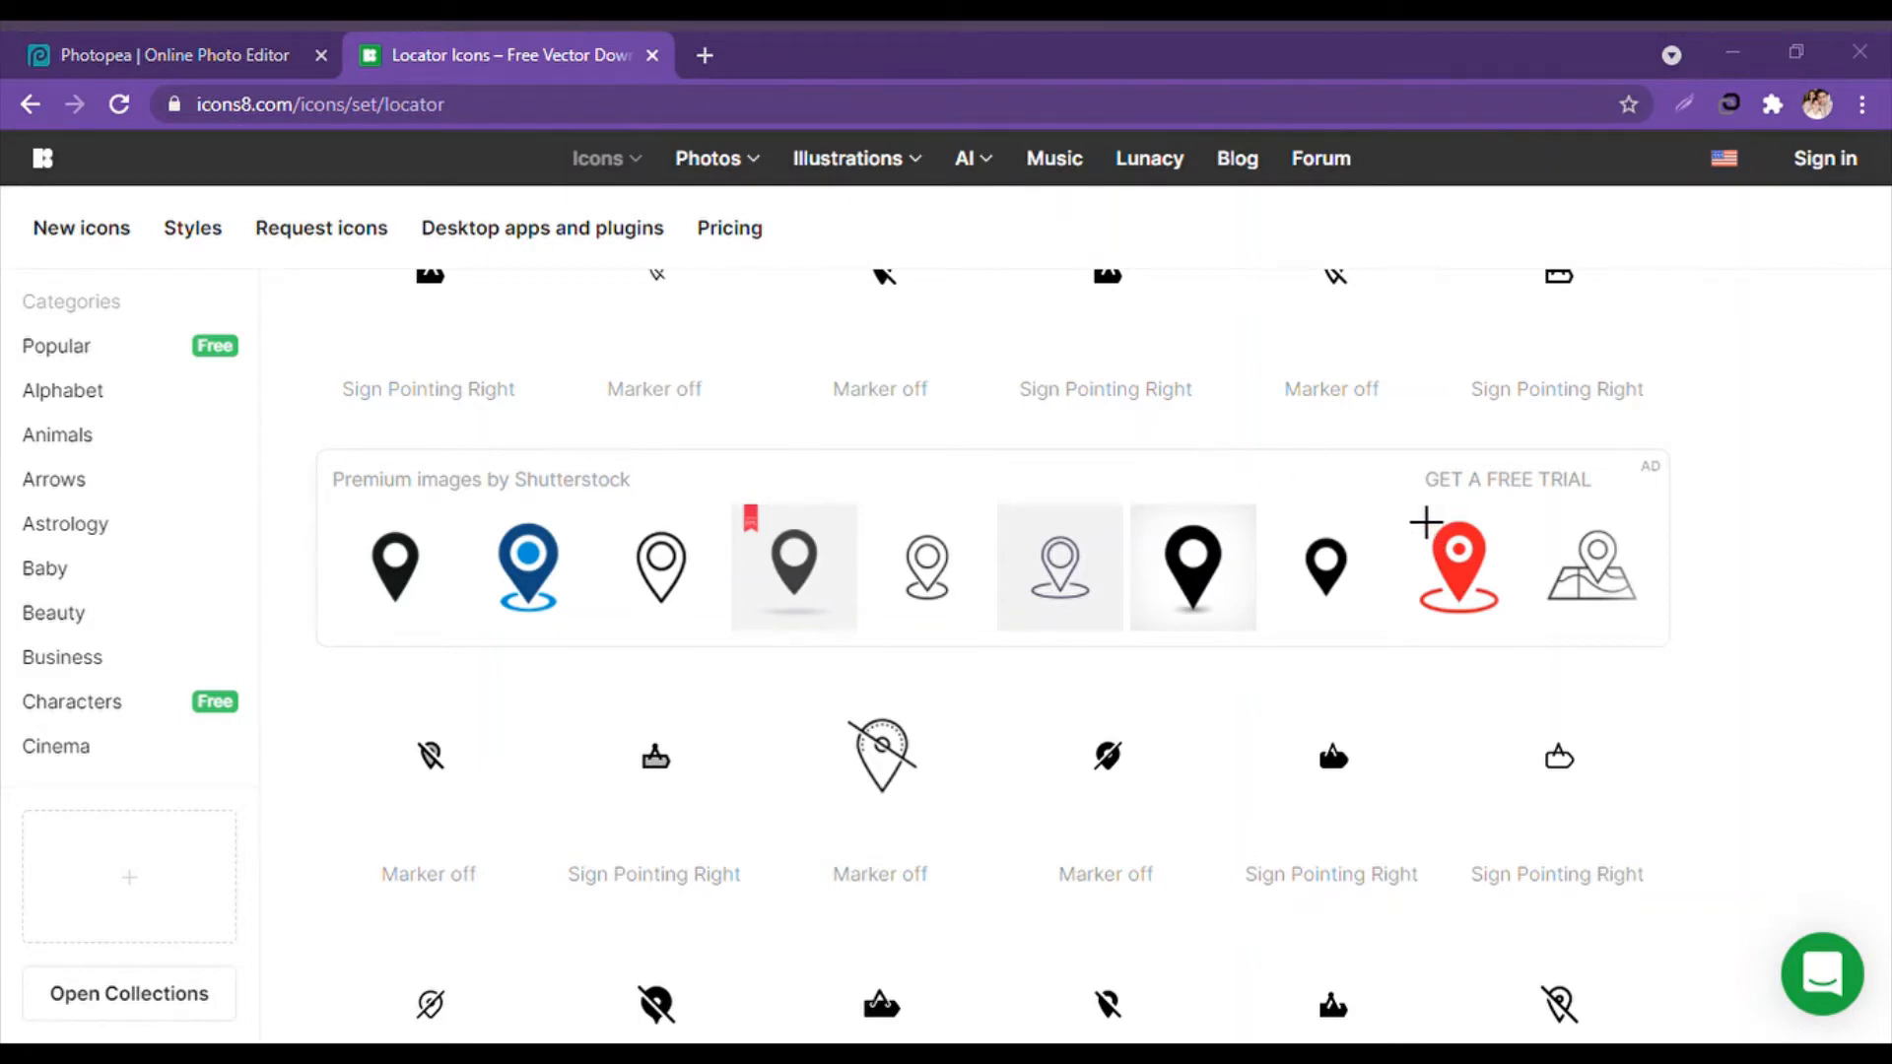
drag(1425, 522, 1534, 644)
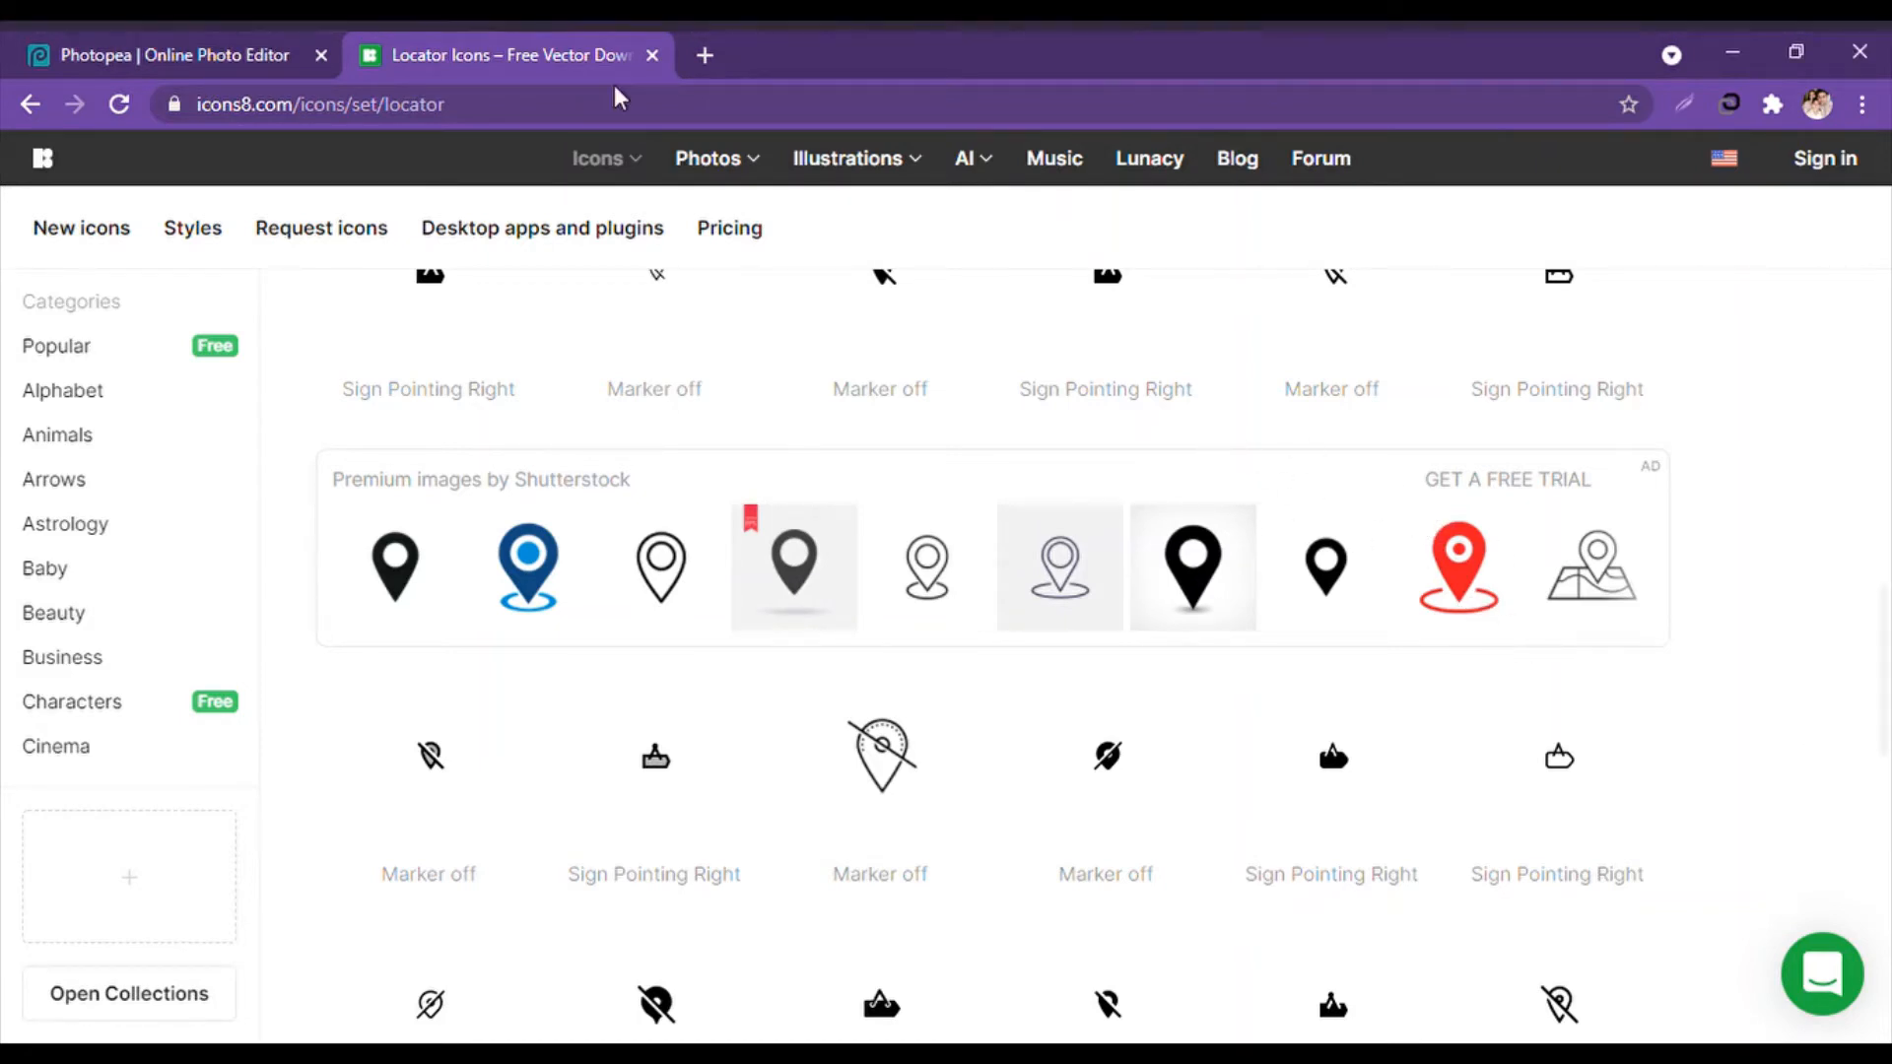
click(99, 52)
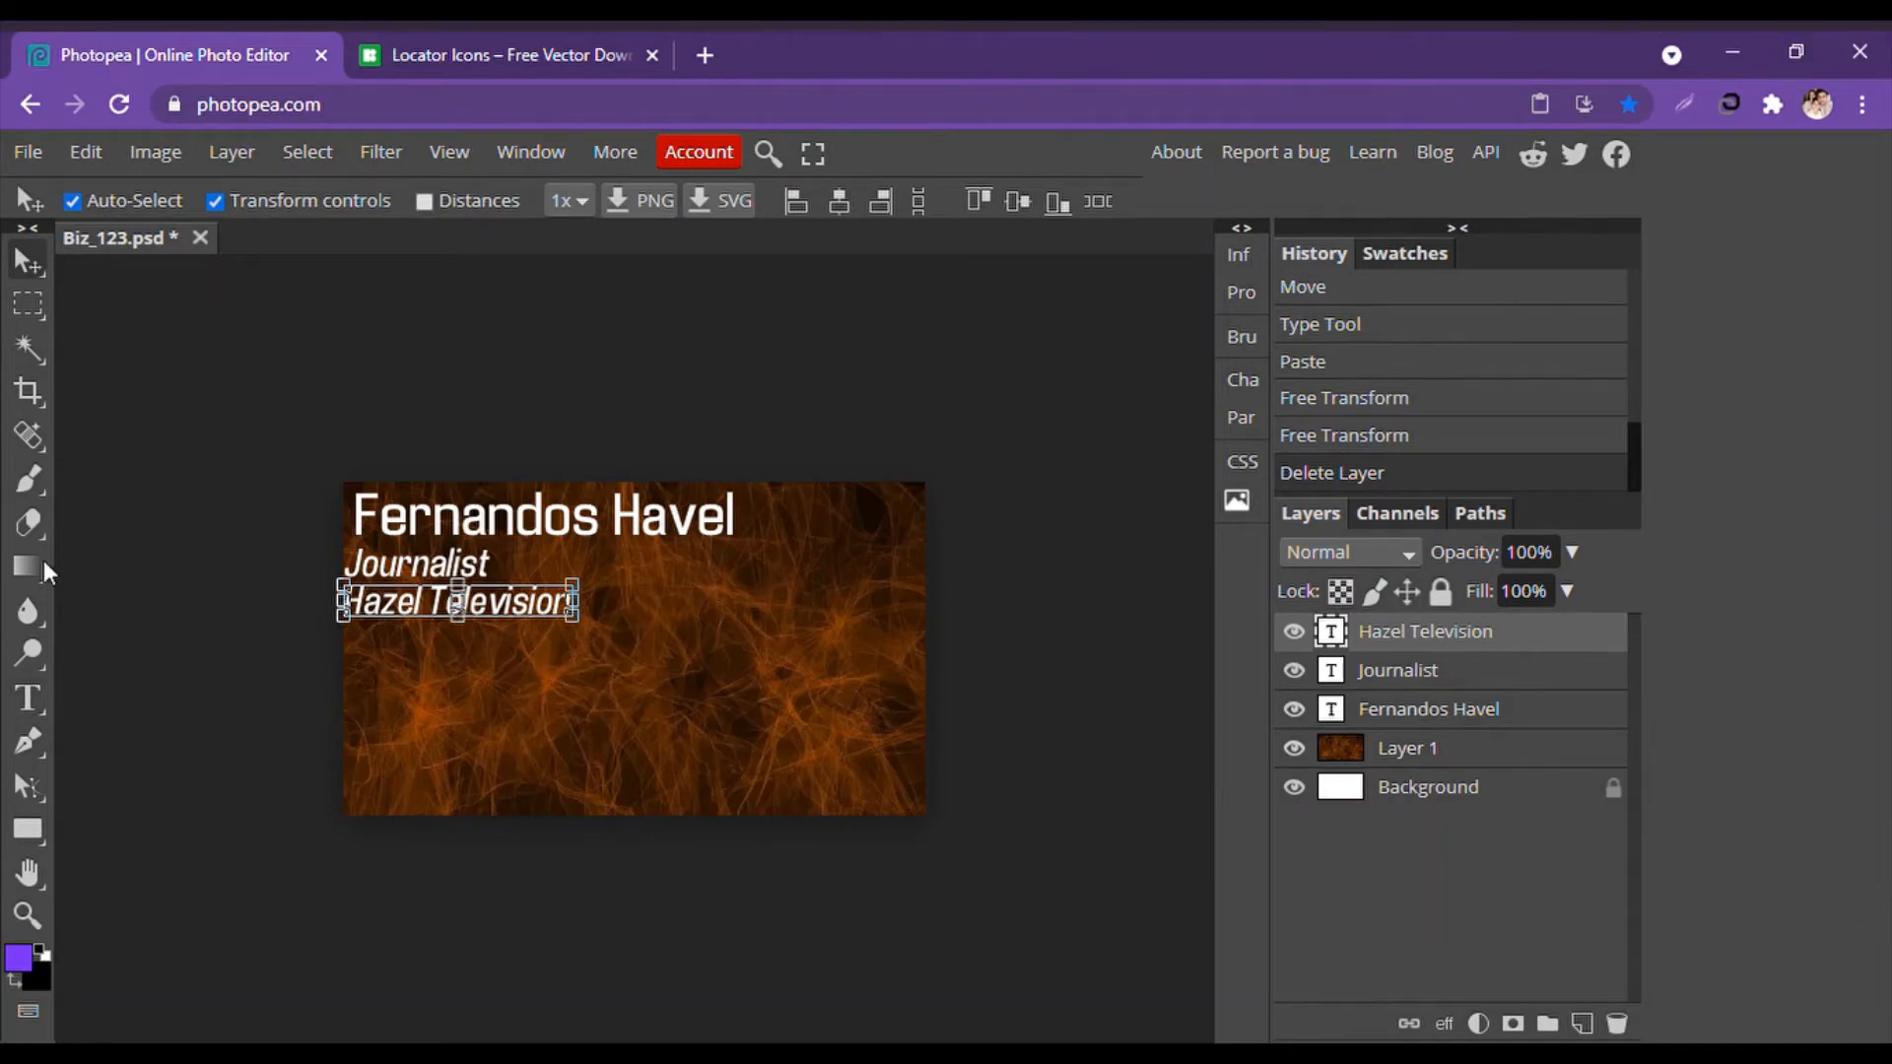
Paste the captured red pin into the card's lower middle and resize it taller.
click(180, 394)
key(ctrl+v)
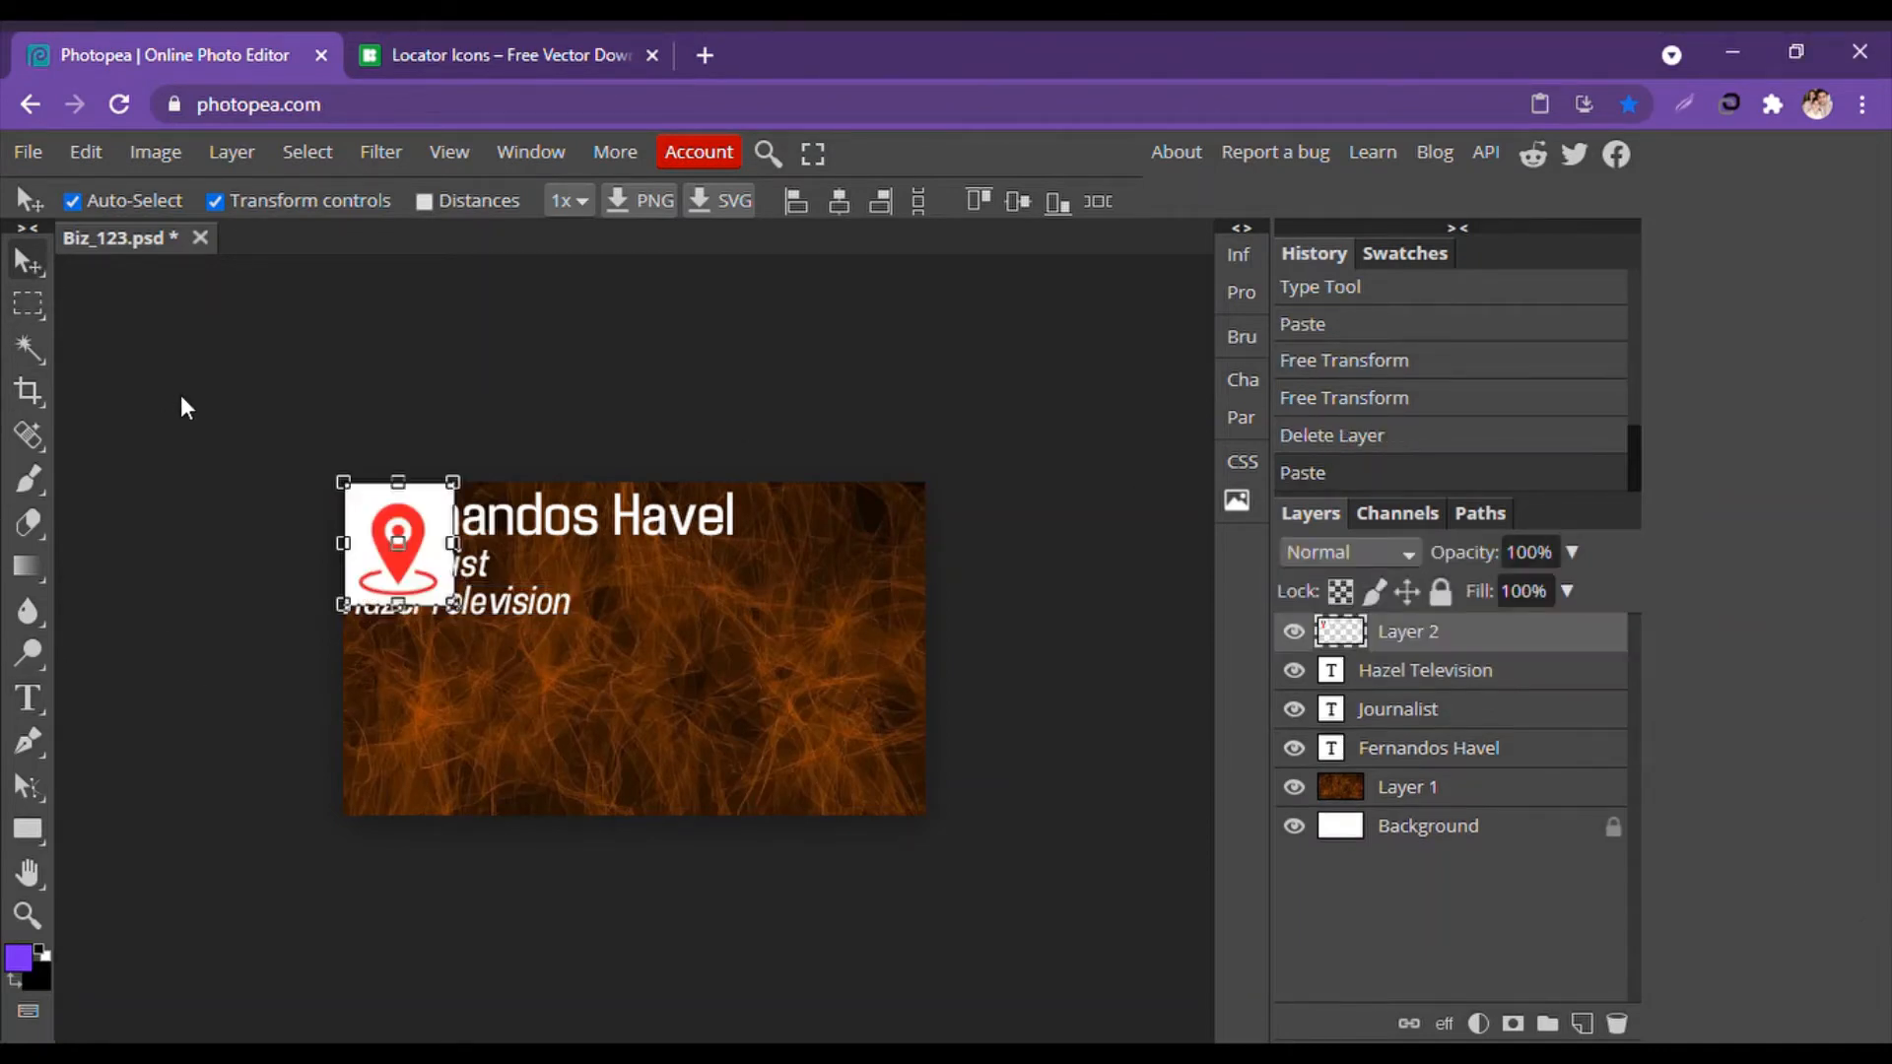
drag(384, 543, 608, 727)
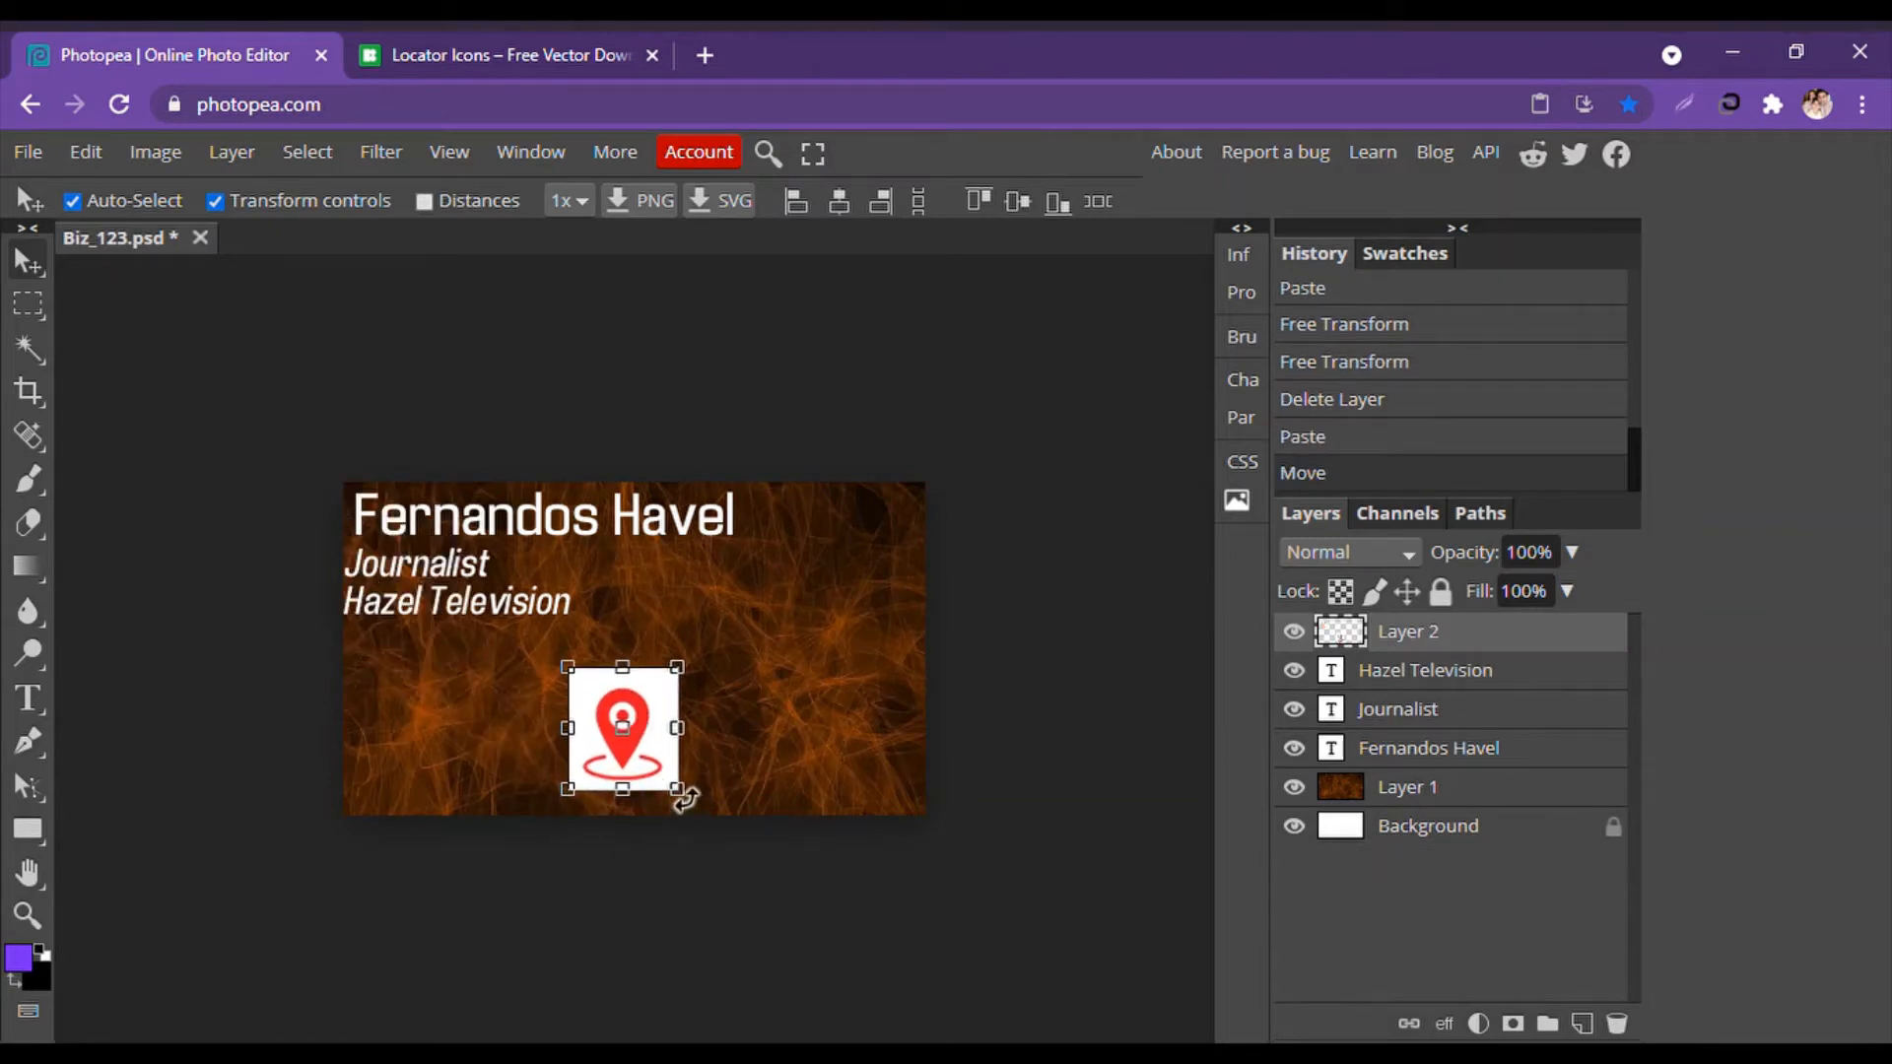
mouse_move(689, 798)
mouse_down()
mouse_move(662, 739)
mouse_move(608, 711)
mouse_move(758, 804)
mouse_move(727, 796)
mouse_up()
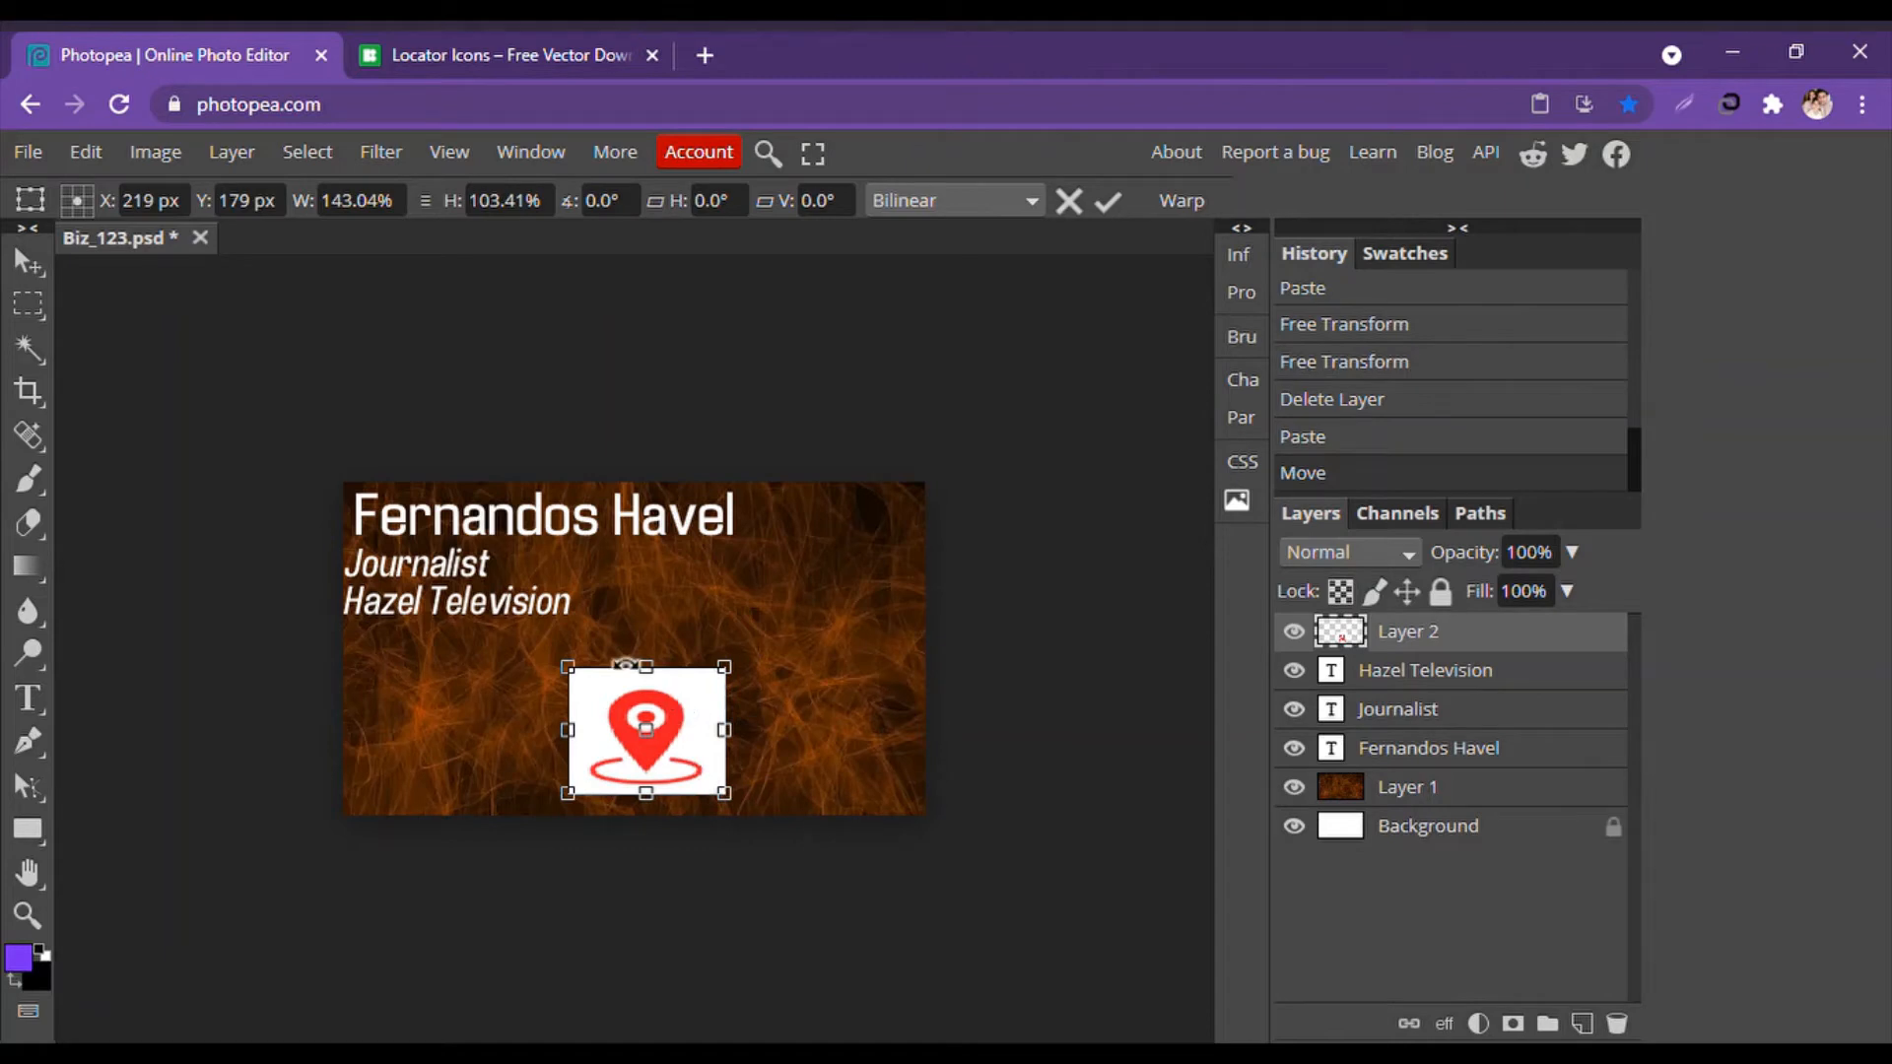
drag(646, 669, 650, 624)
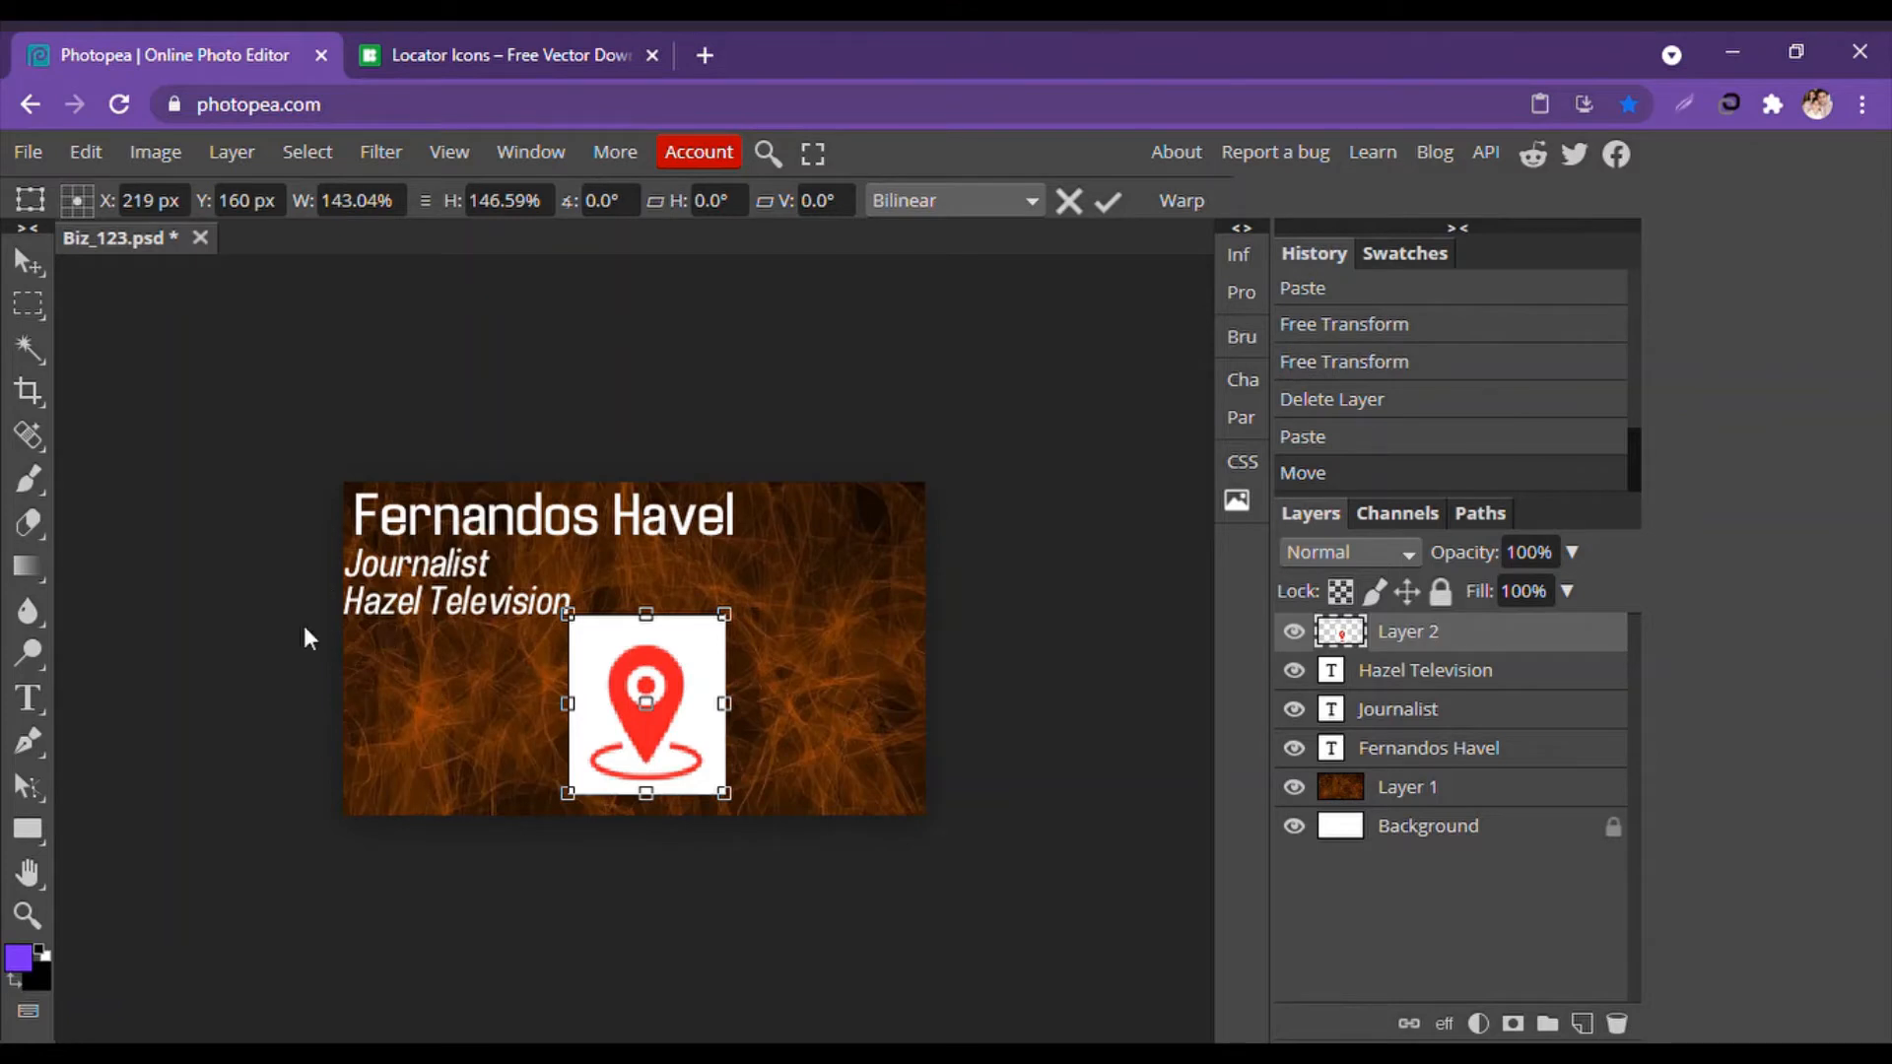
Clear the pin's white square background using Quick Selection, an inverted selection and Delete.
click(20, 348)
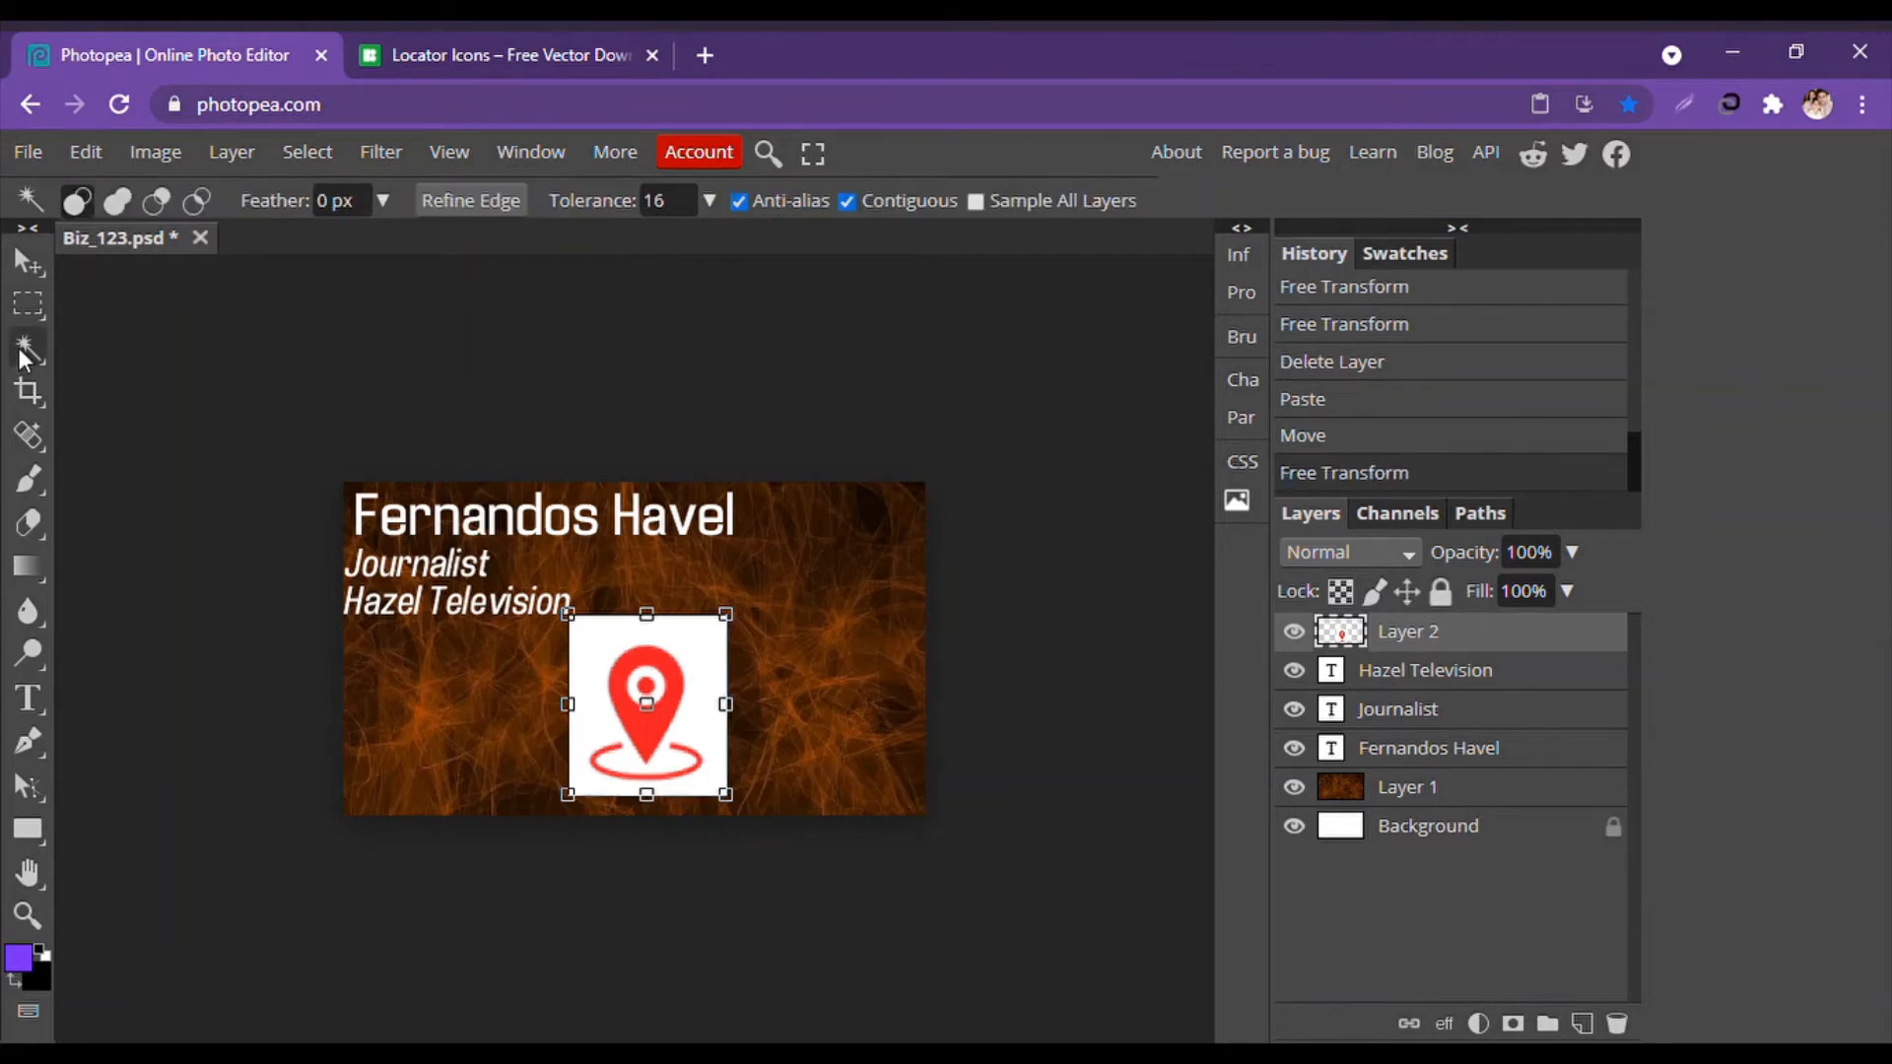
click(21, 349)
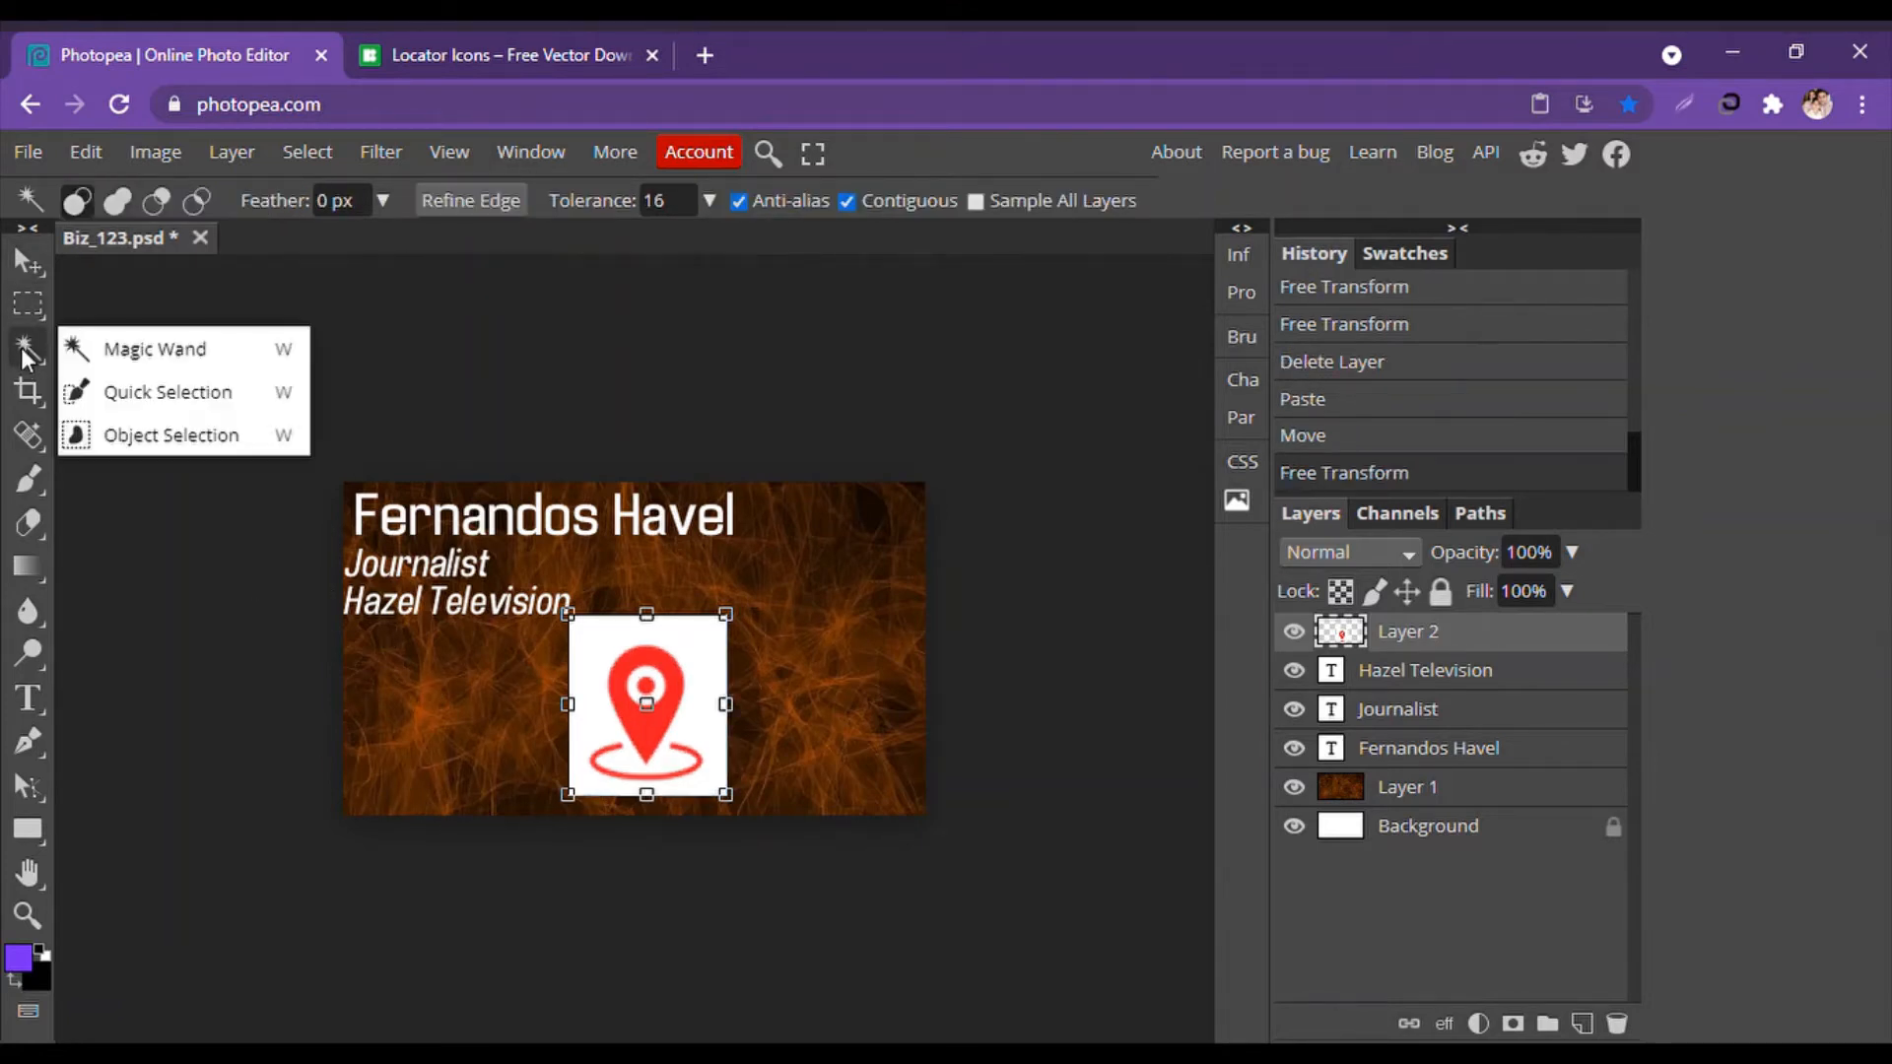
click(209, 392)
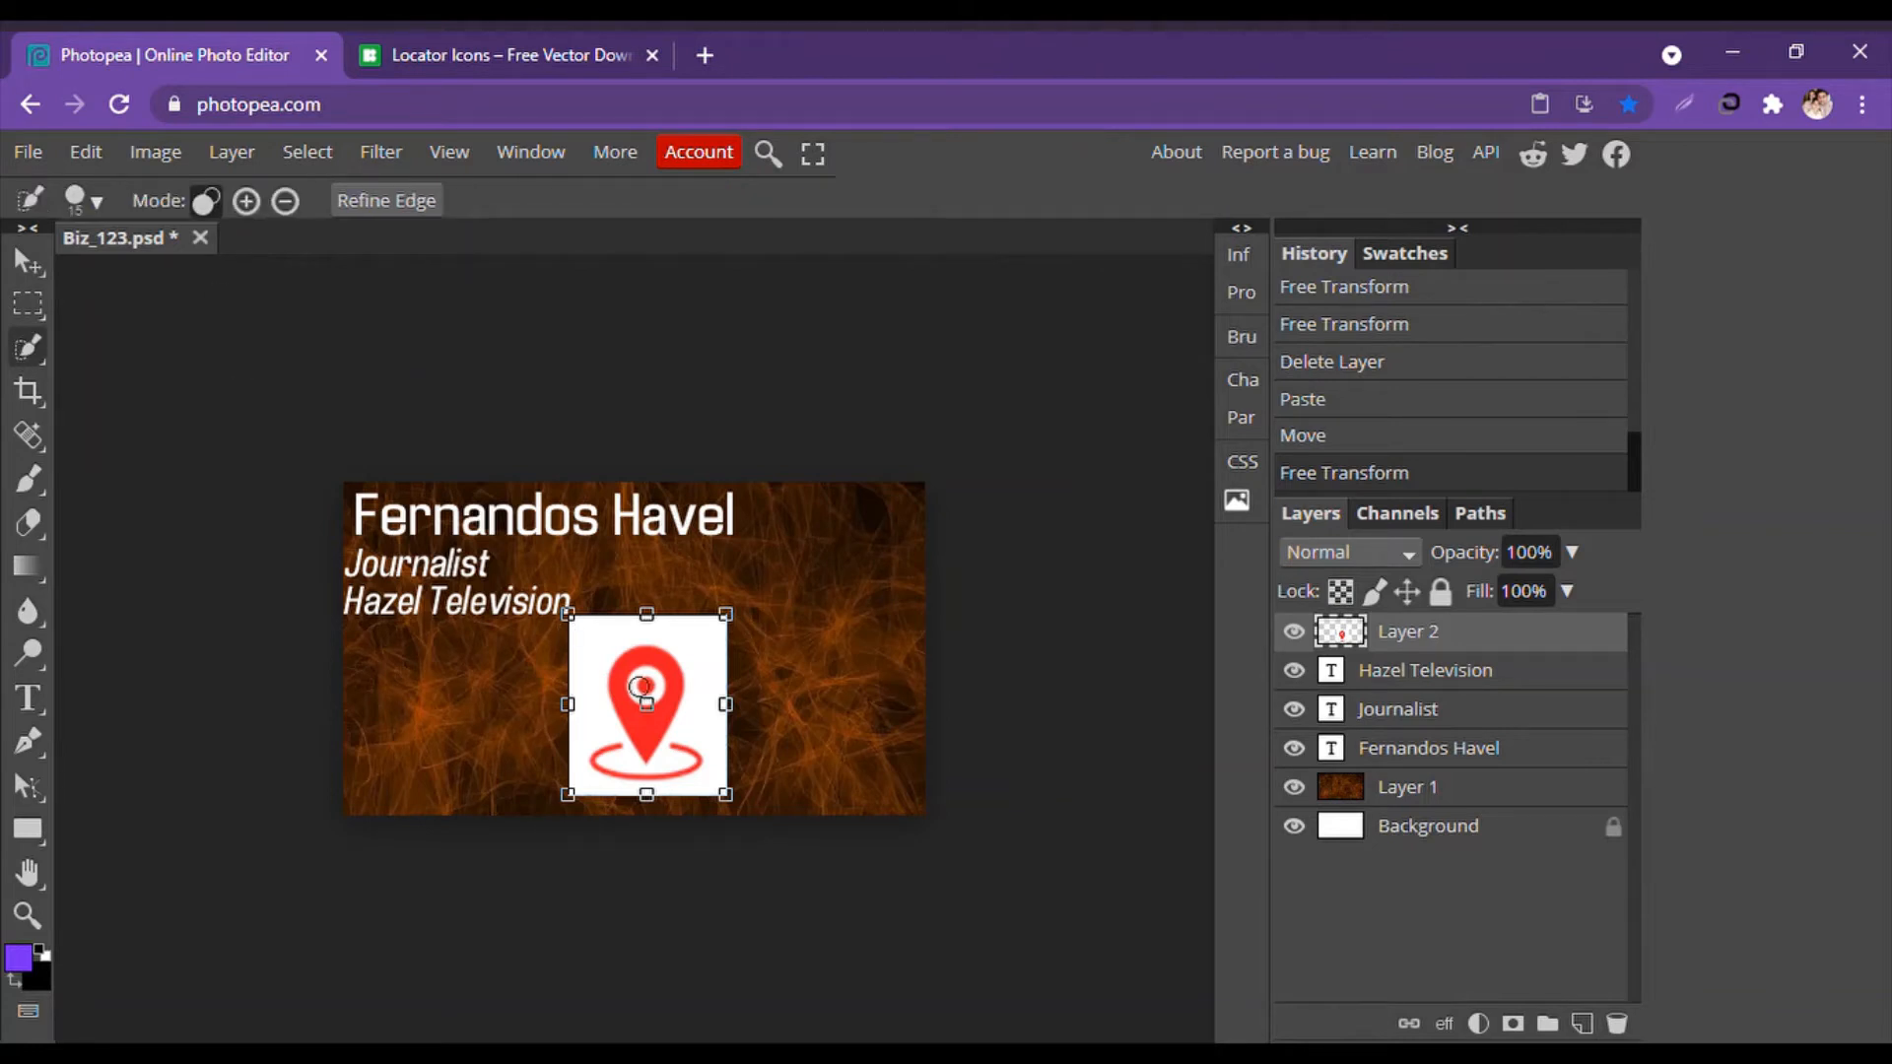
drag(643, 678, 640, 741)
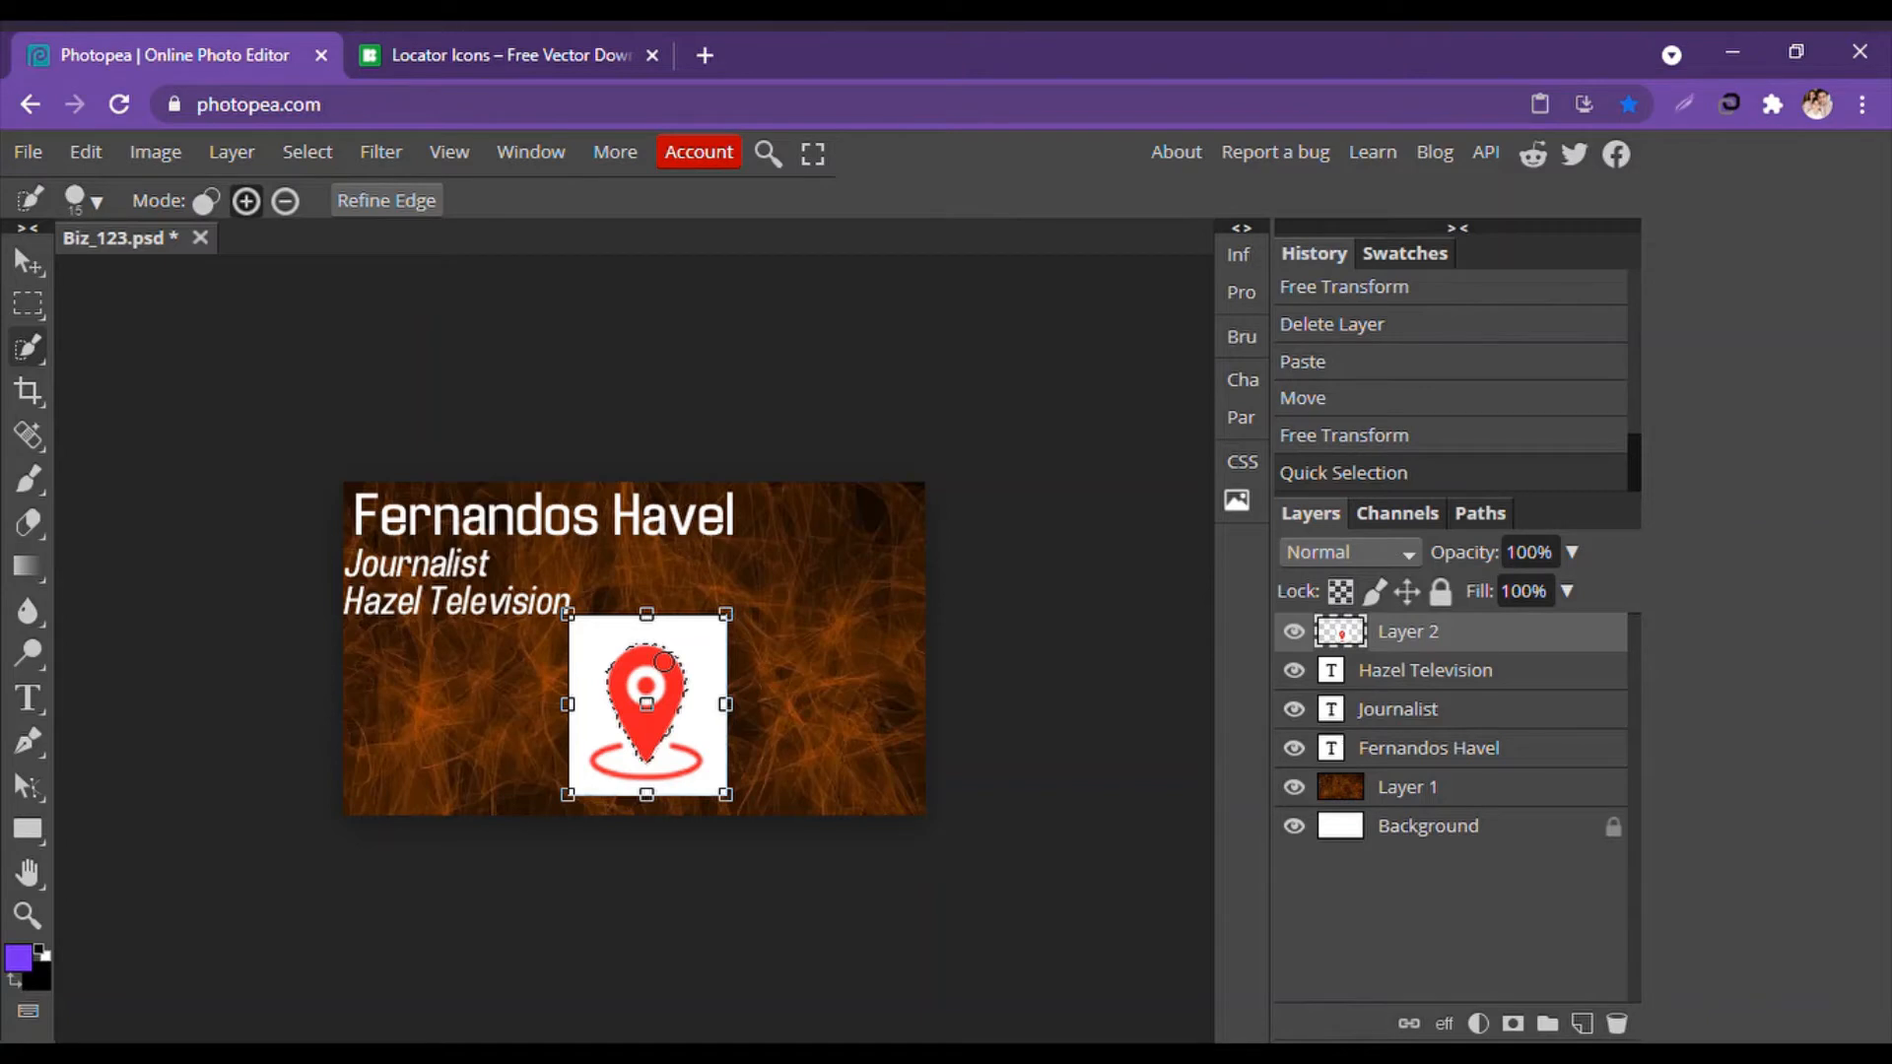
key(ctrl+shift+i)
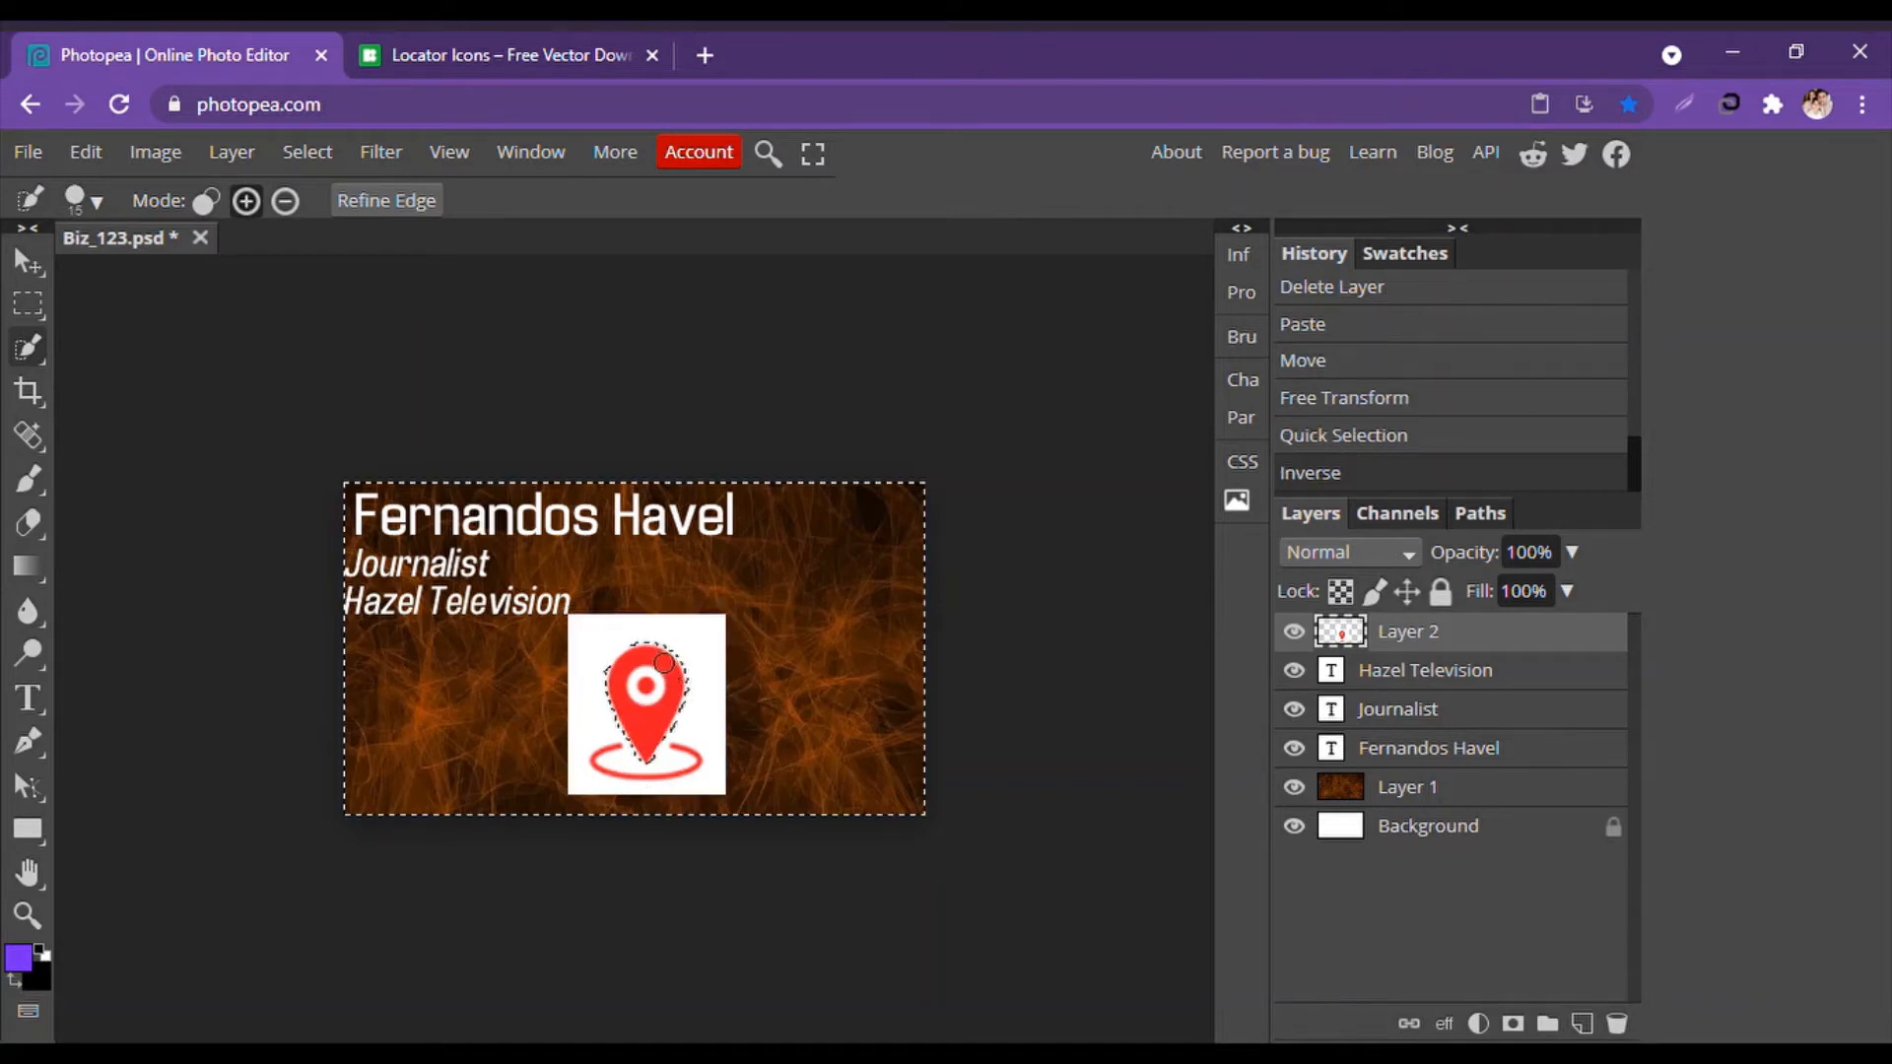
click(664, 662)
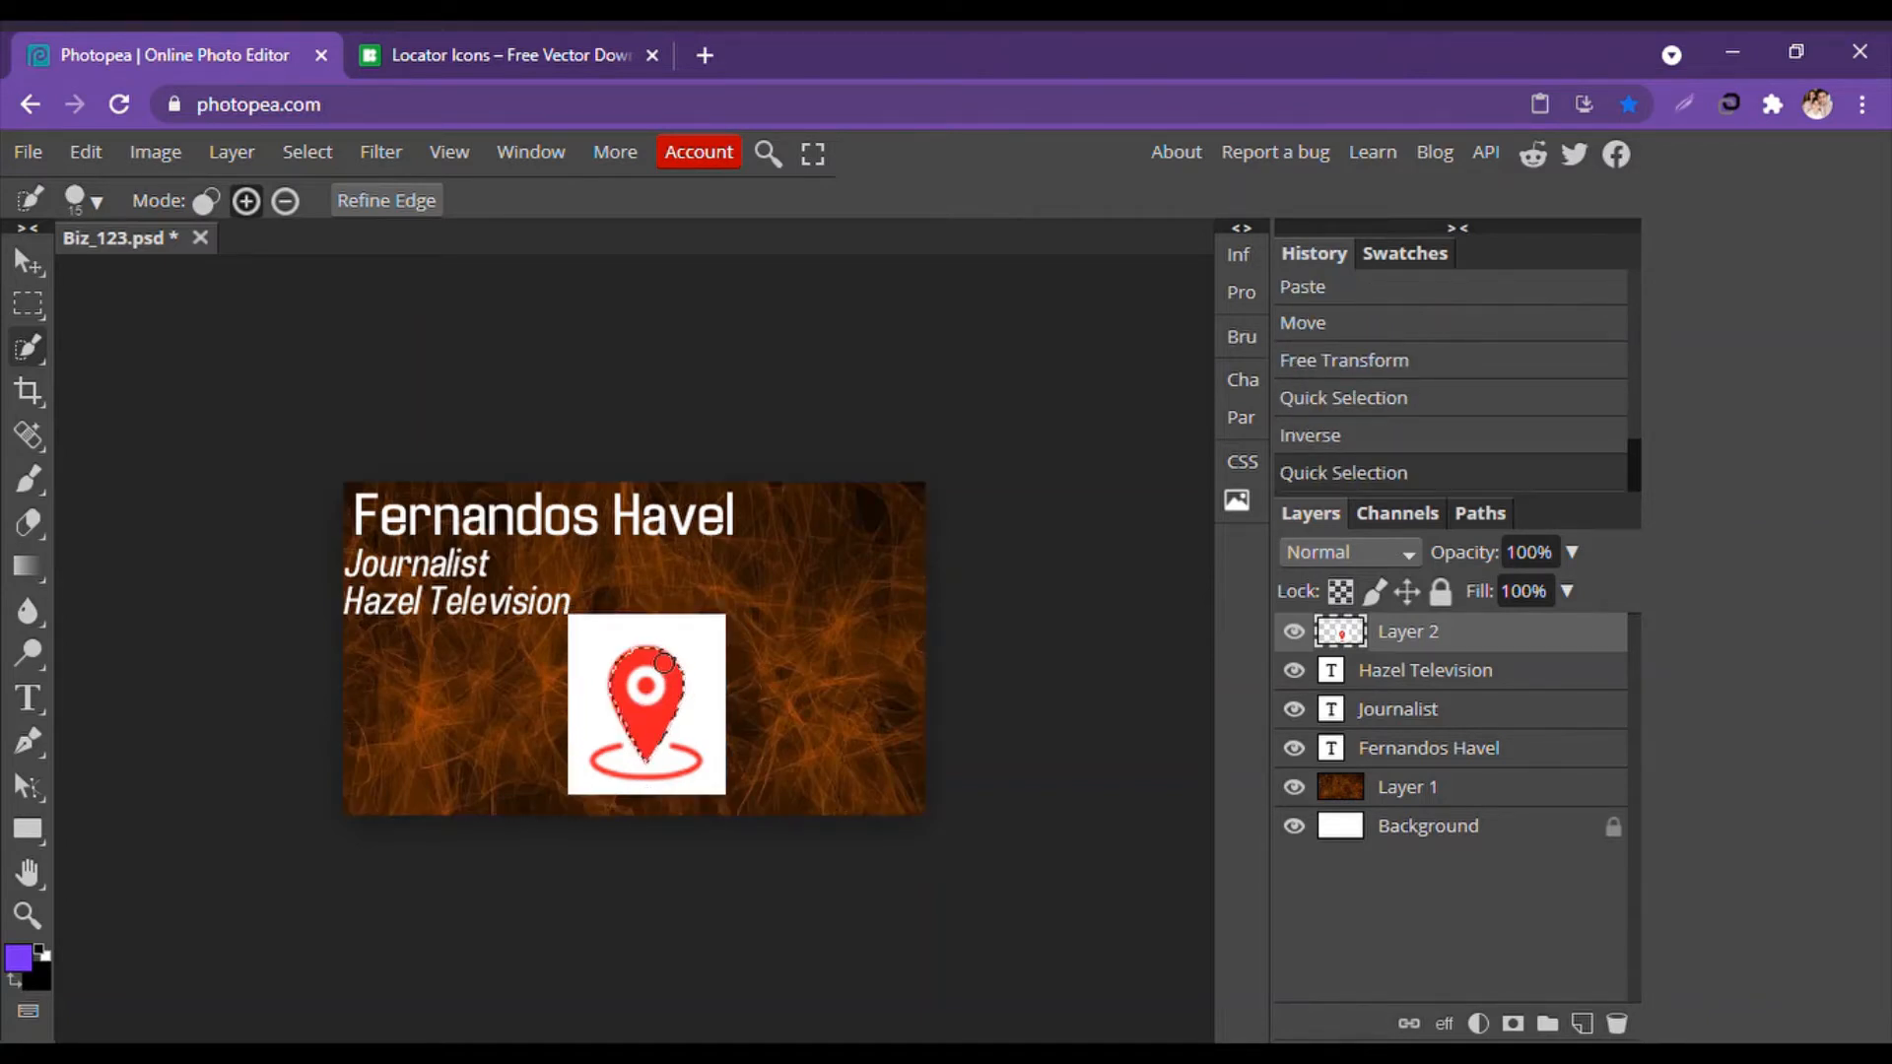
key(ctrl+shift+i)
key(Delete)
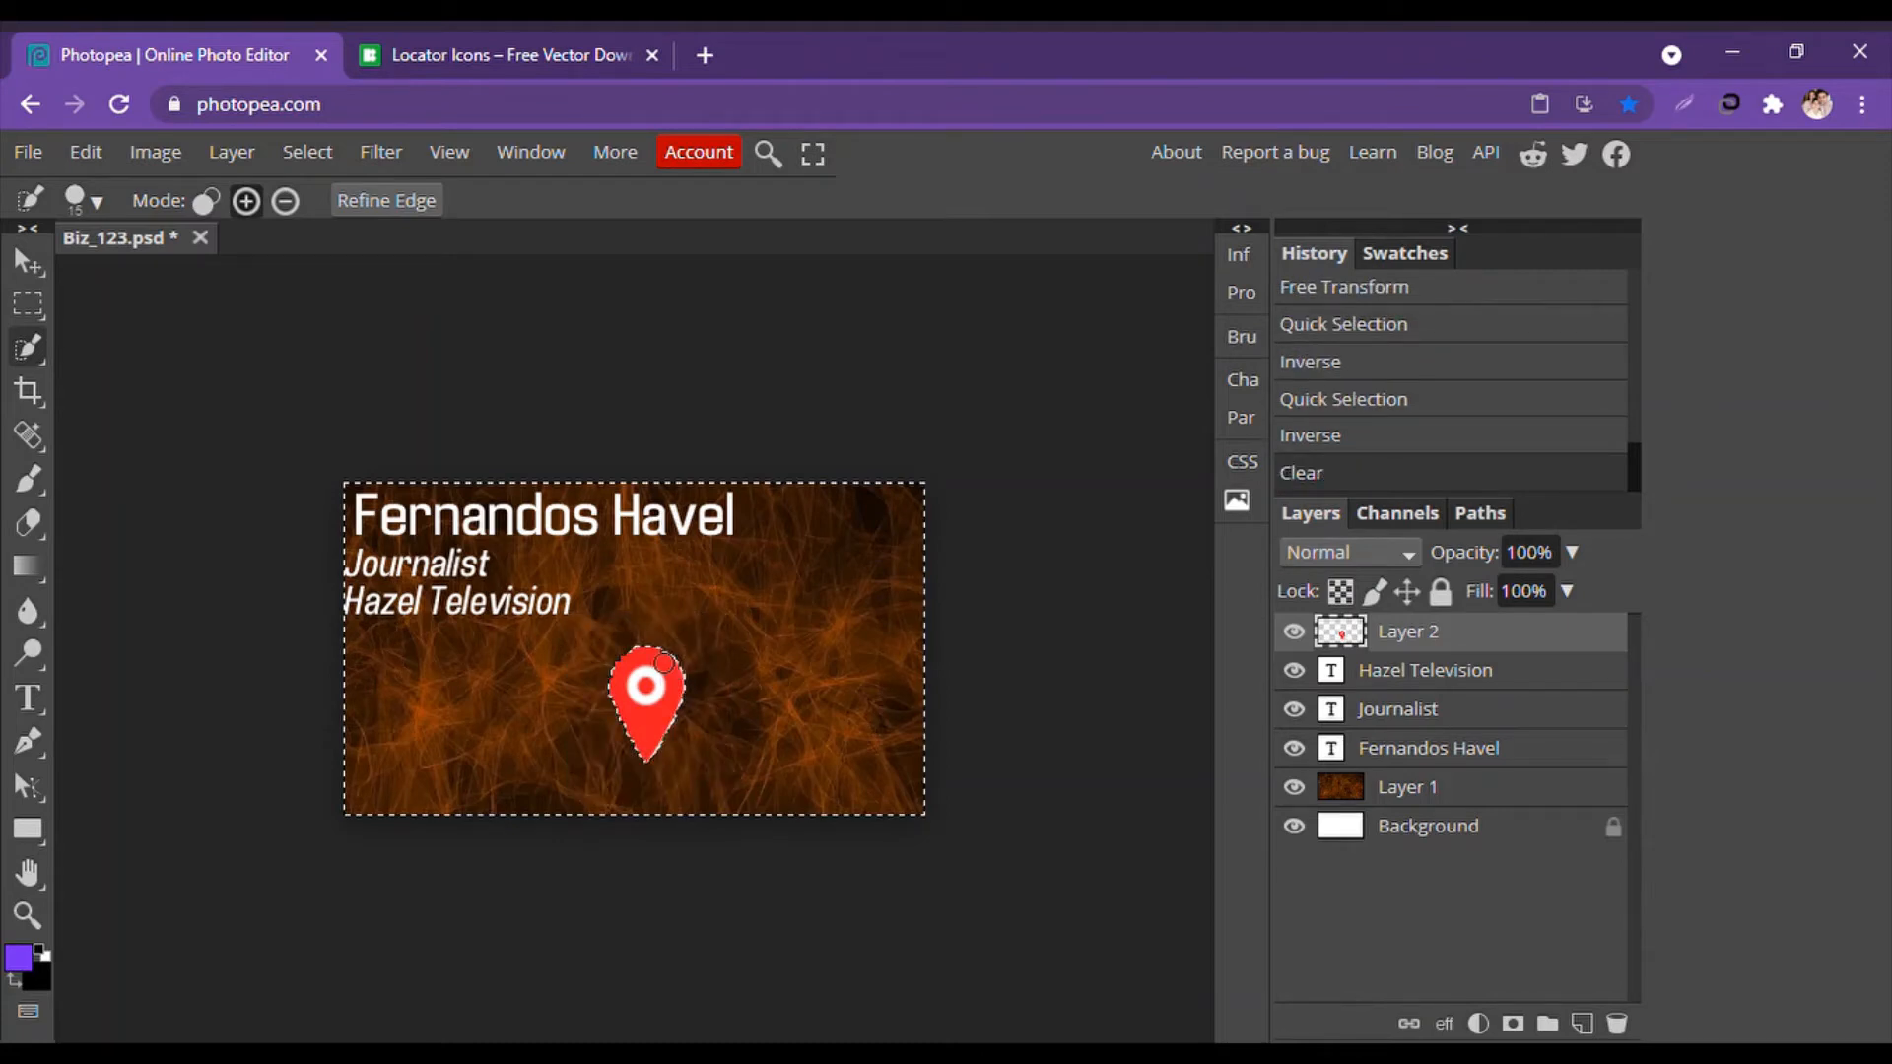
key(ctrl+d)
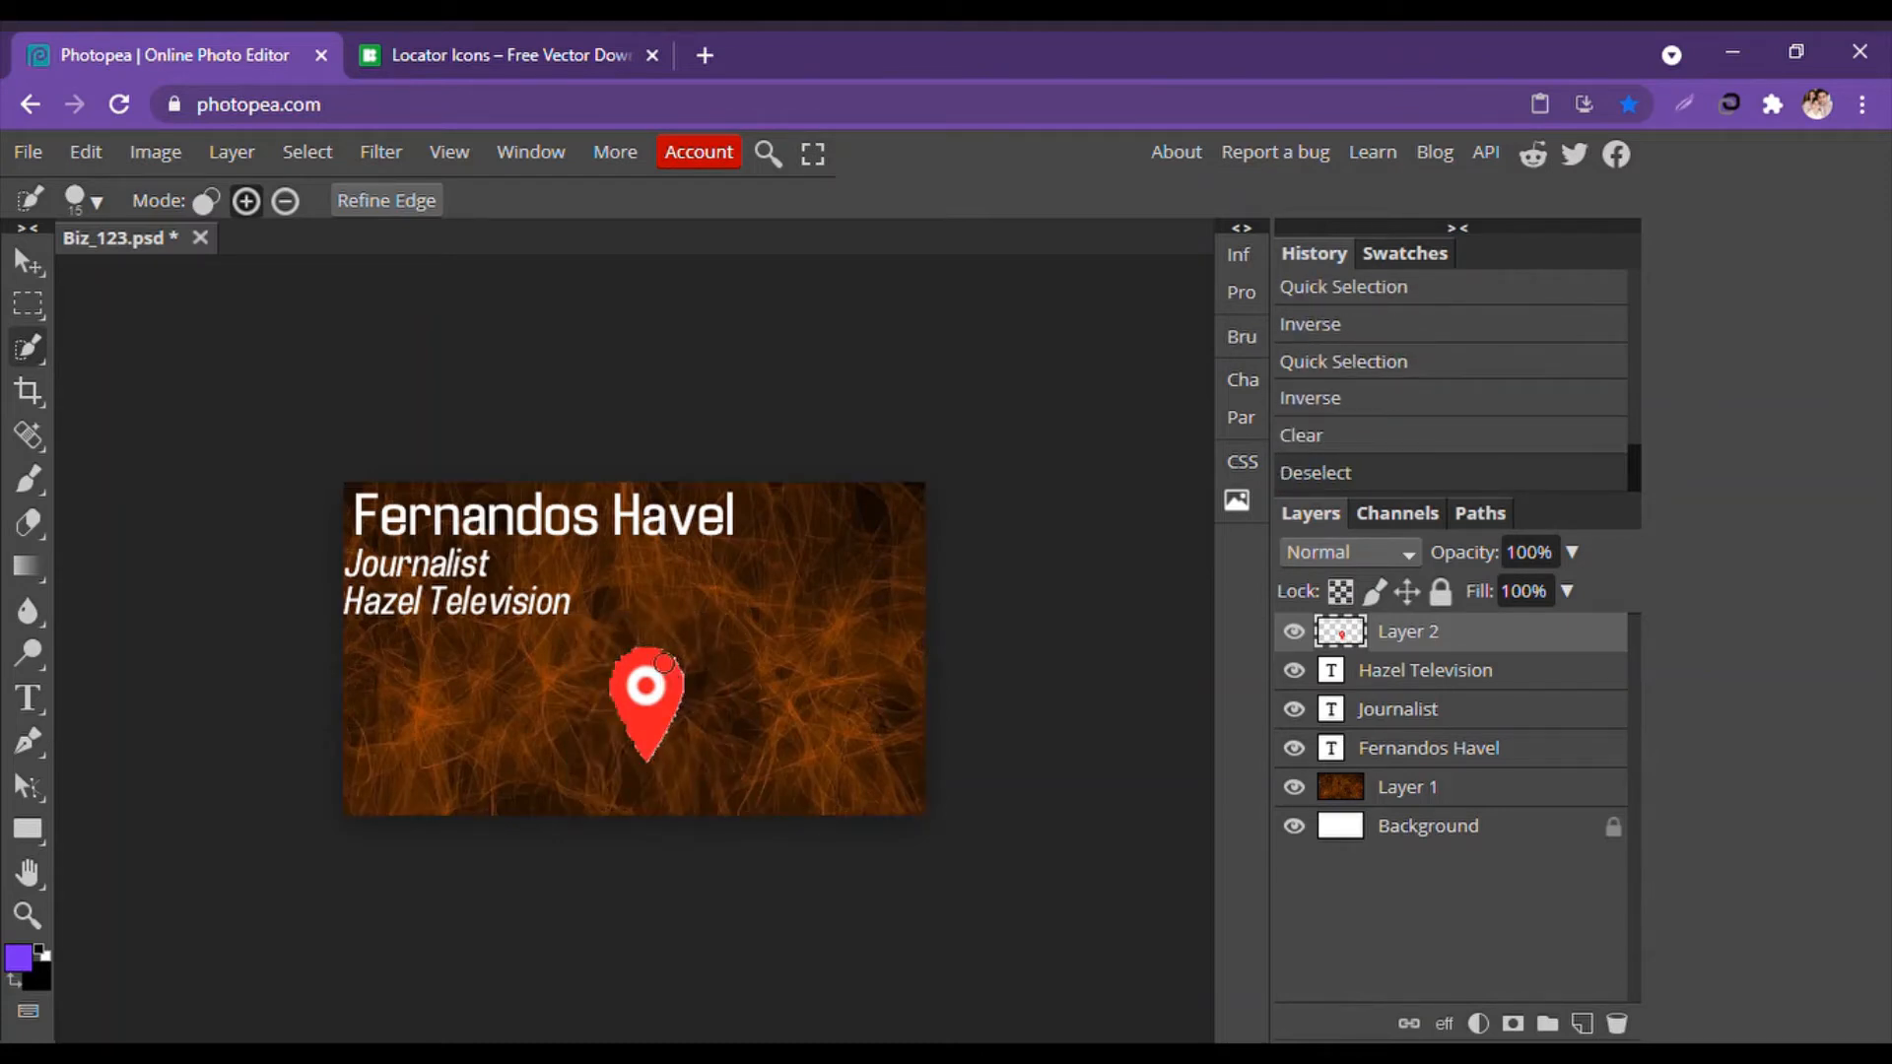
Shrink the red pin to about 44% and place it at the card's left edge below Hazel Television.
click(27, 266)
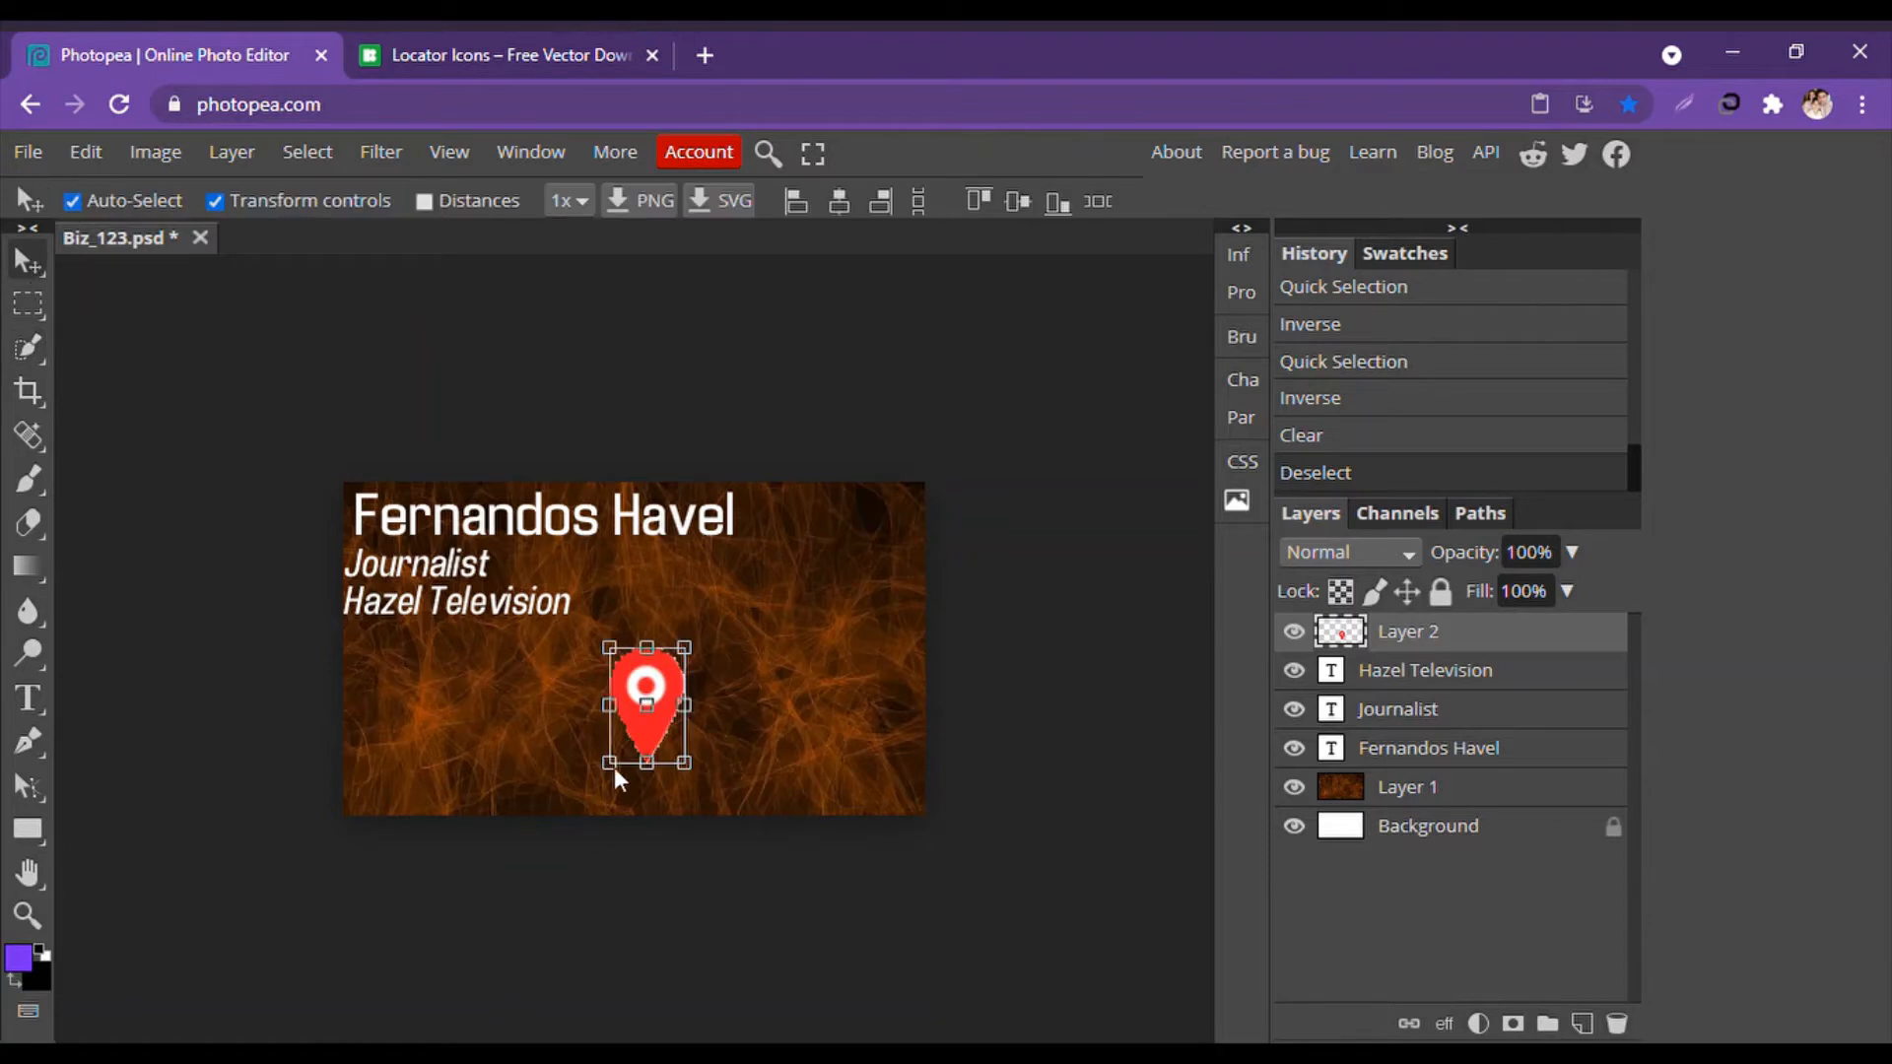
drag(687, 765, 368, 652)
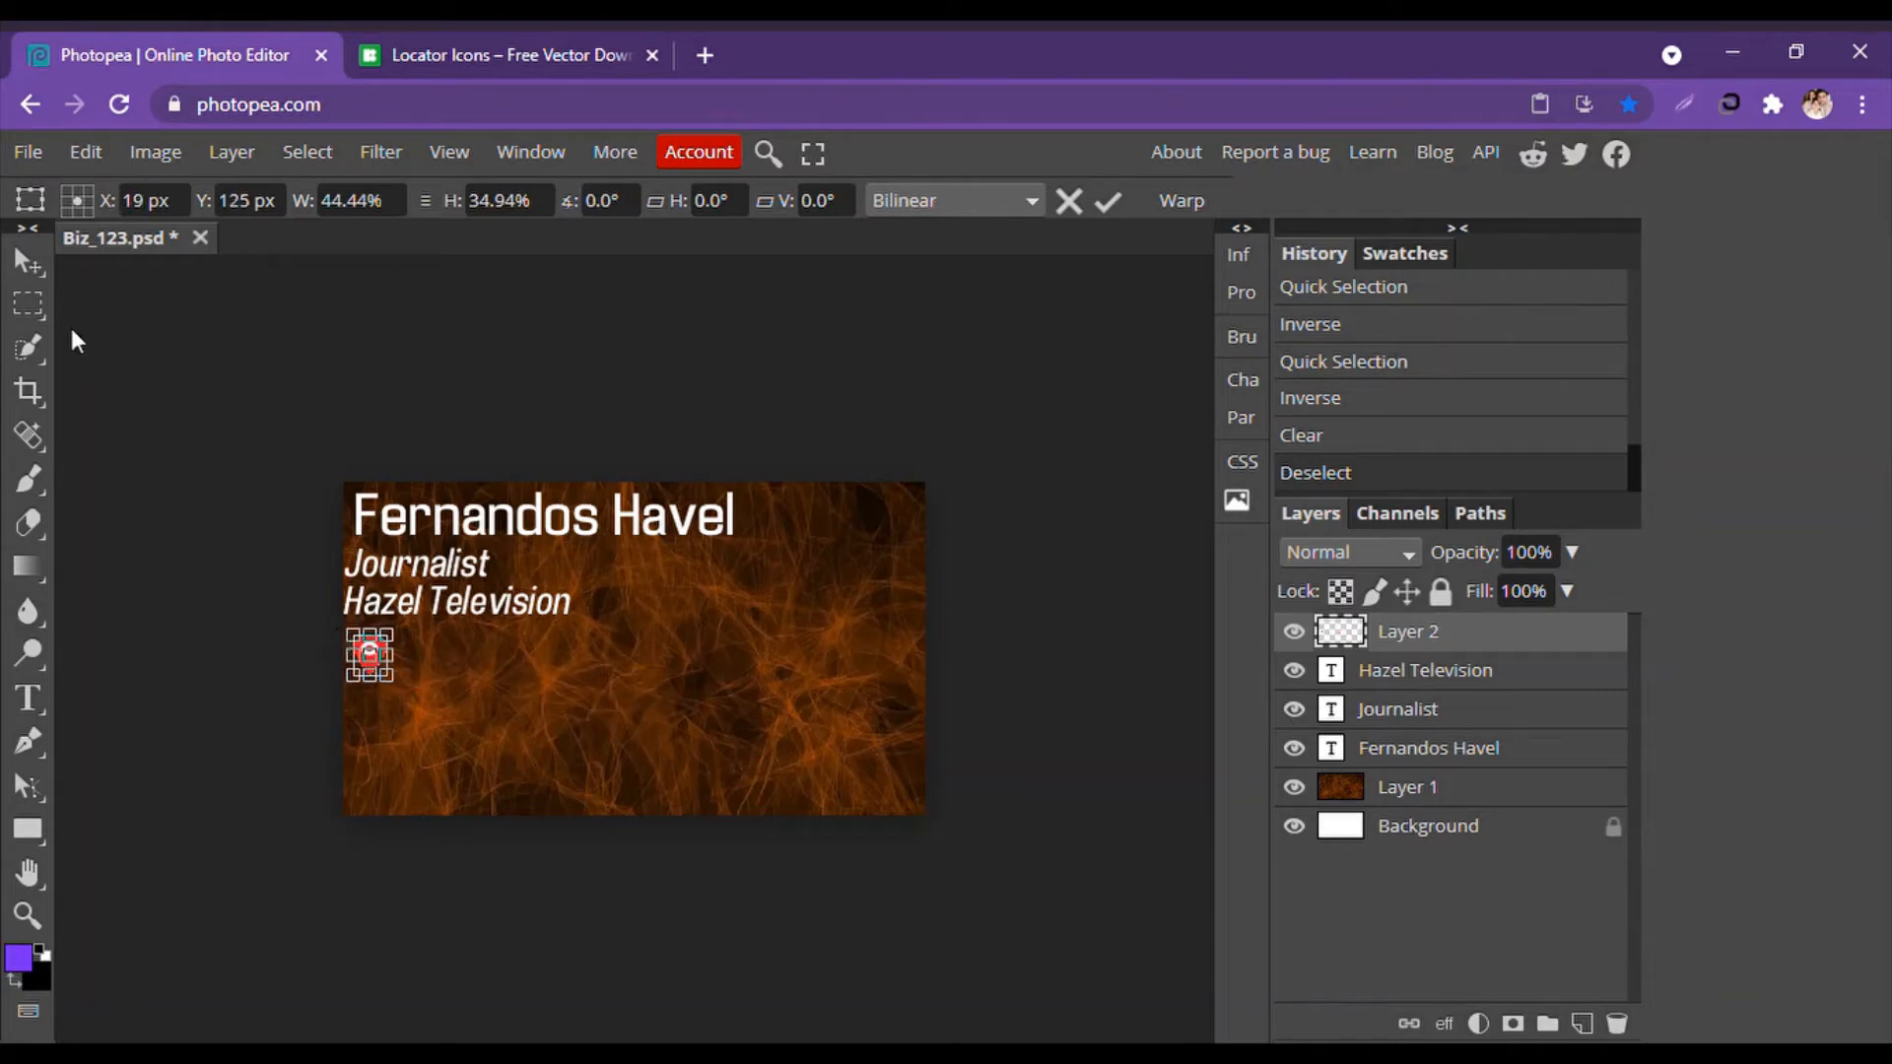
click(38, 266)
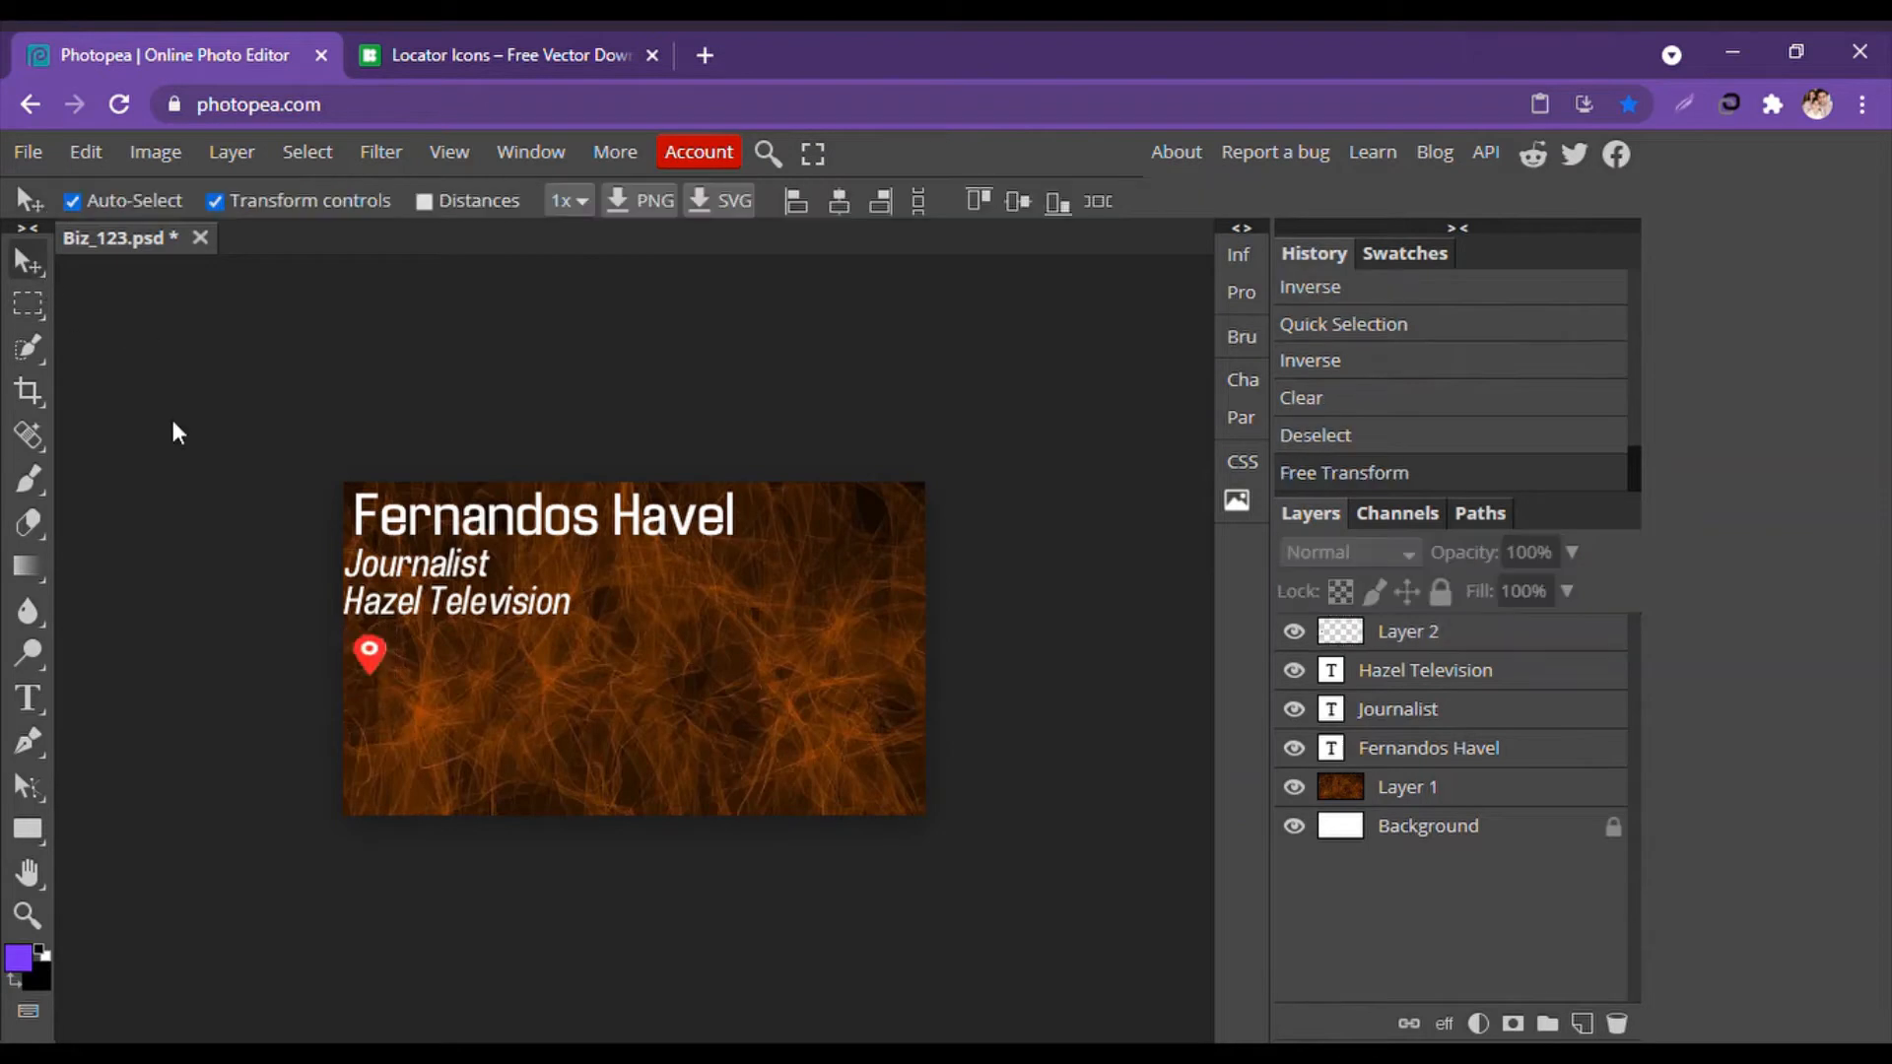
right_click(1434, 669)
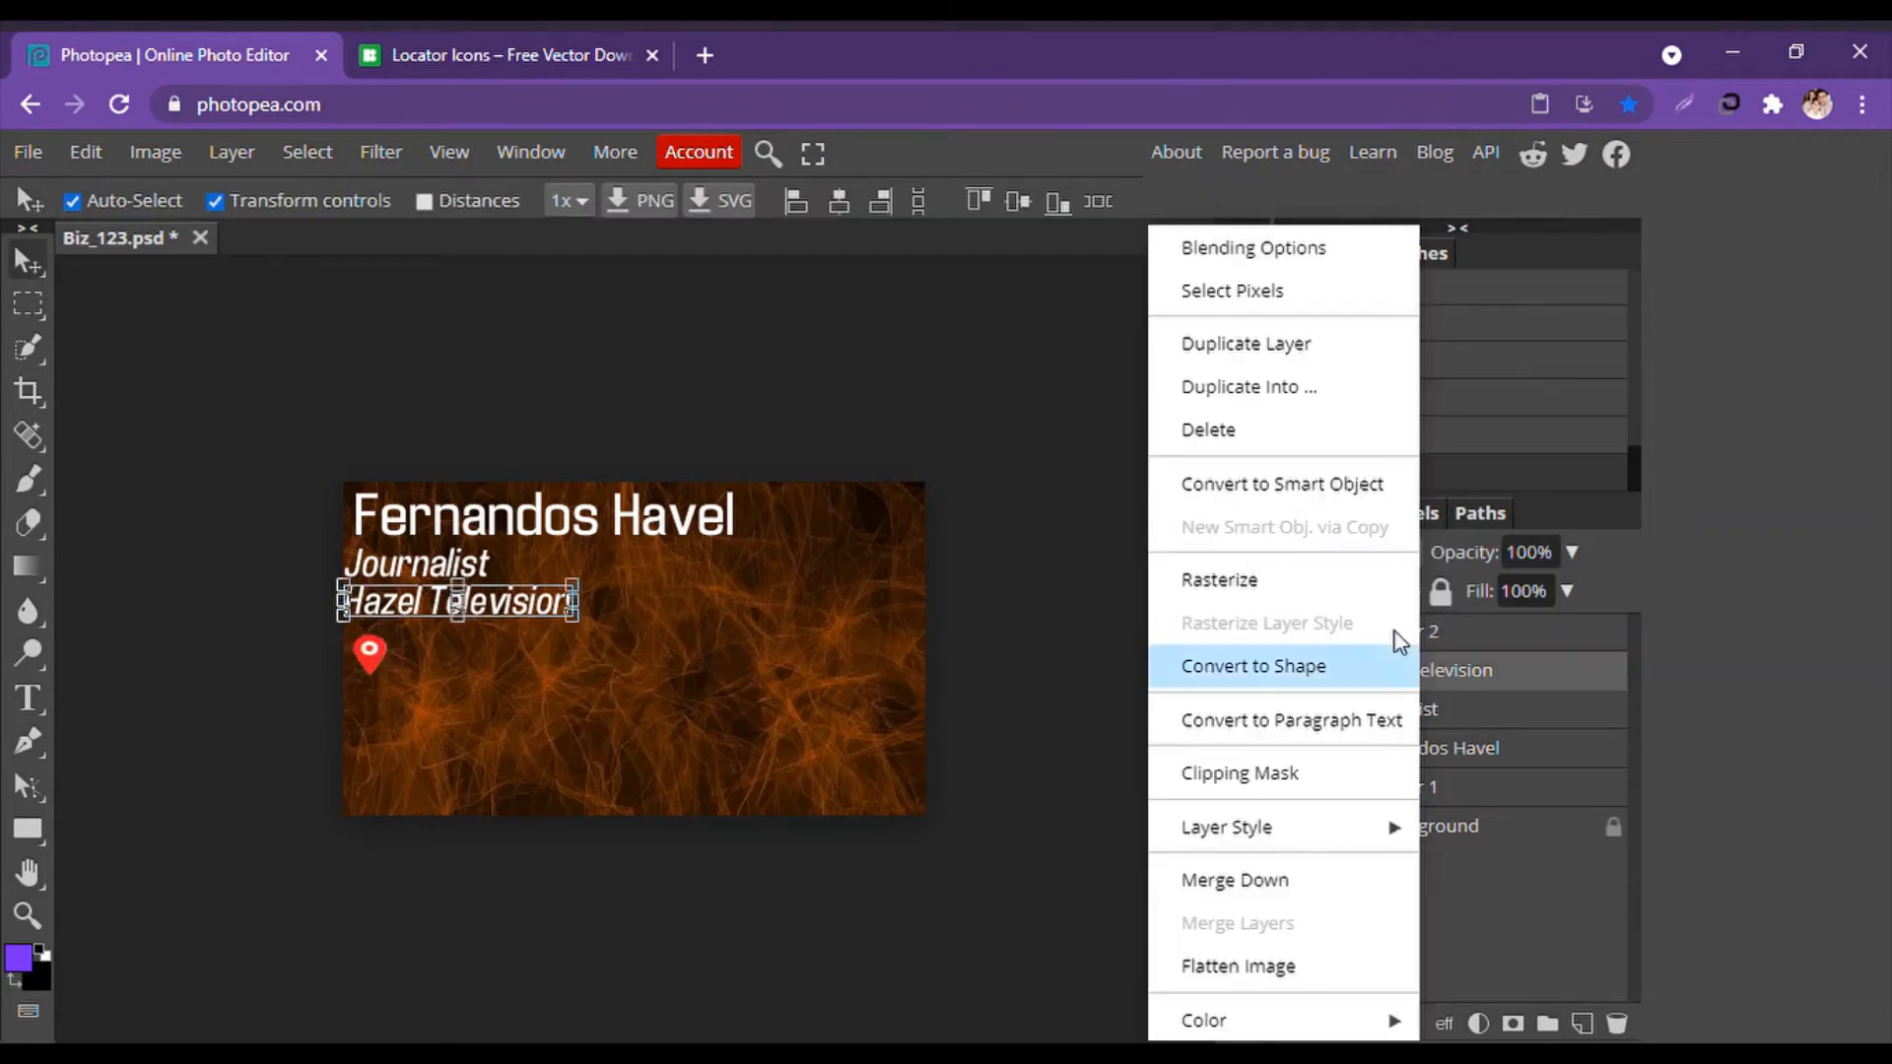
click(1244, 345)
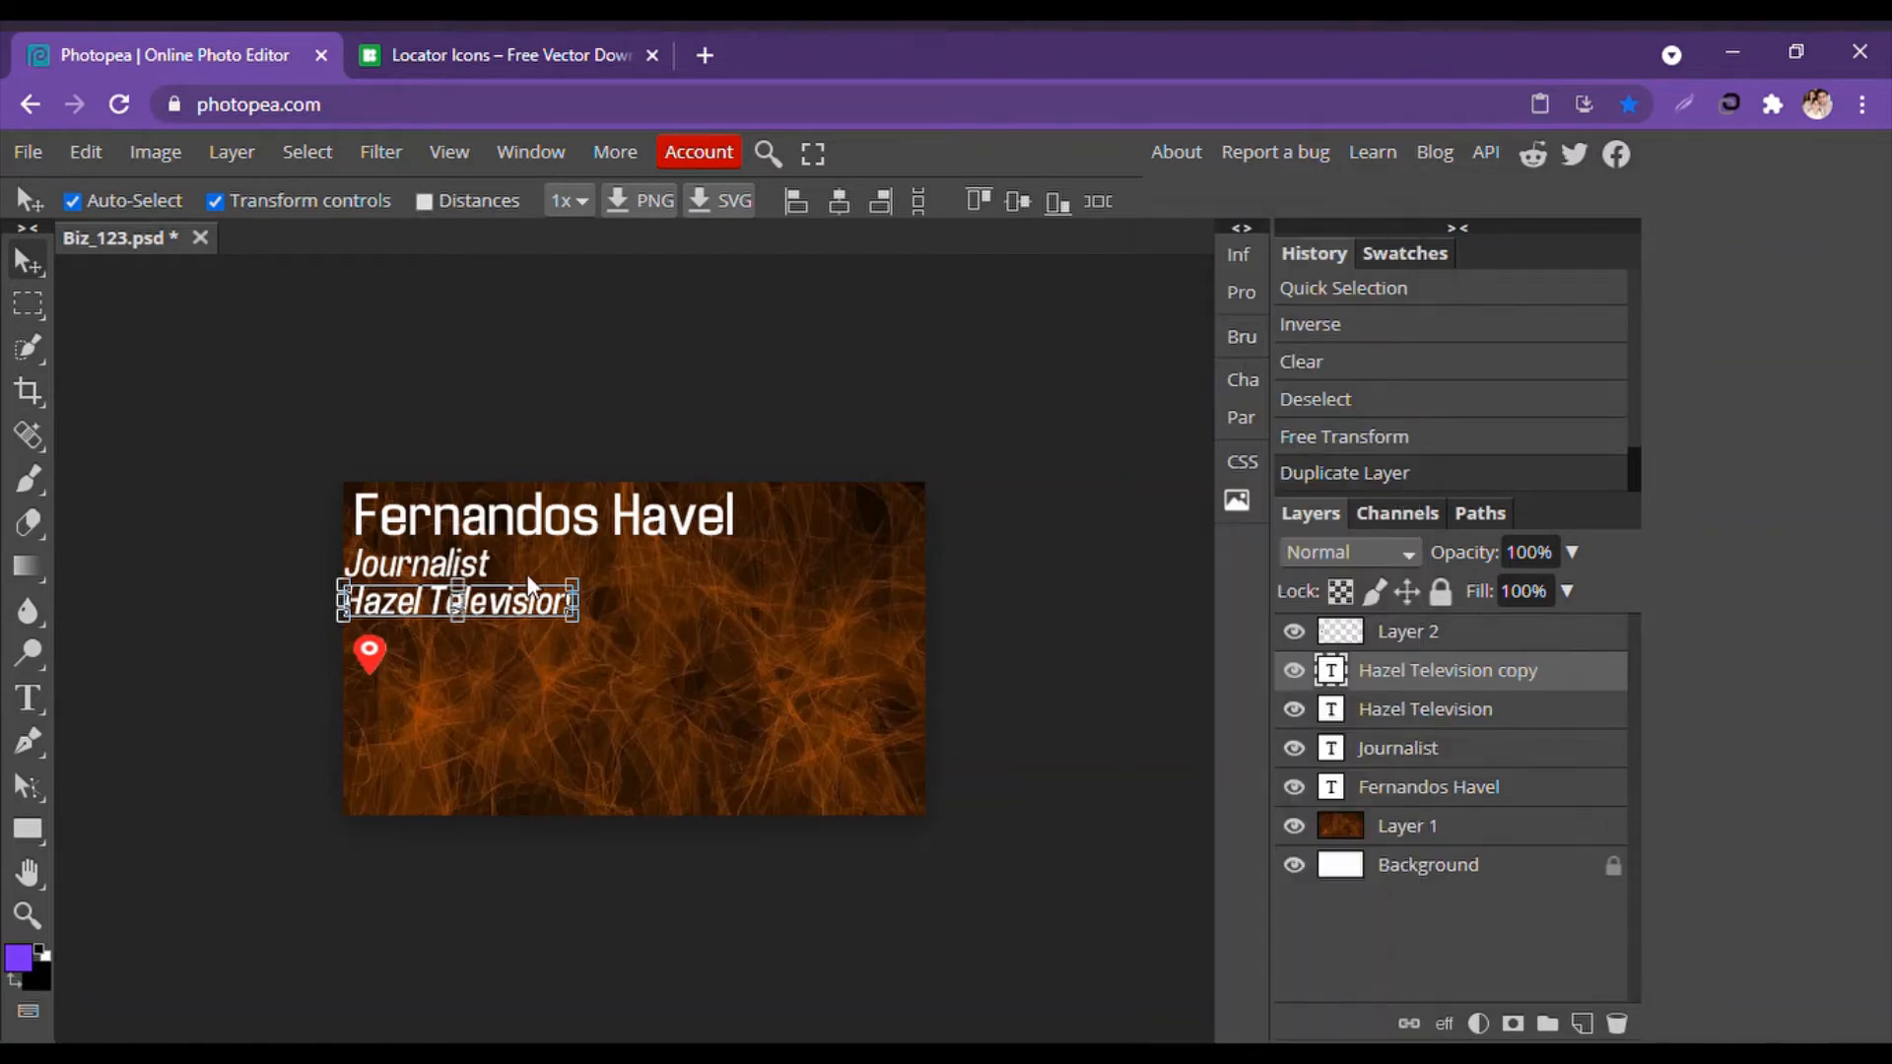
mouse_move(538, 603)
mouse_down()
mouse_move(555, 658)
mouse_move(589, 648)
mouse_up()
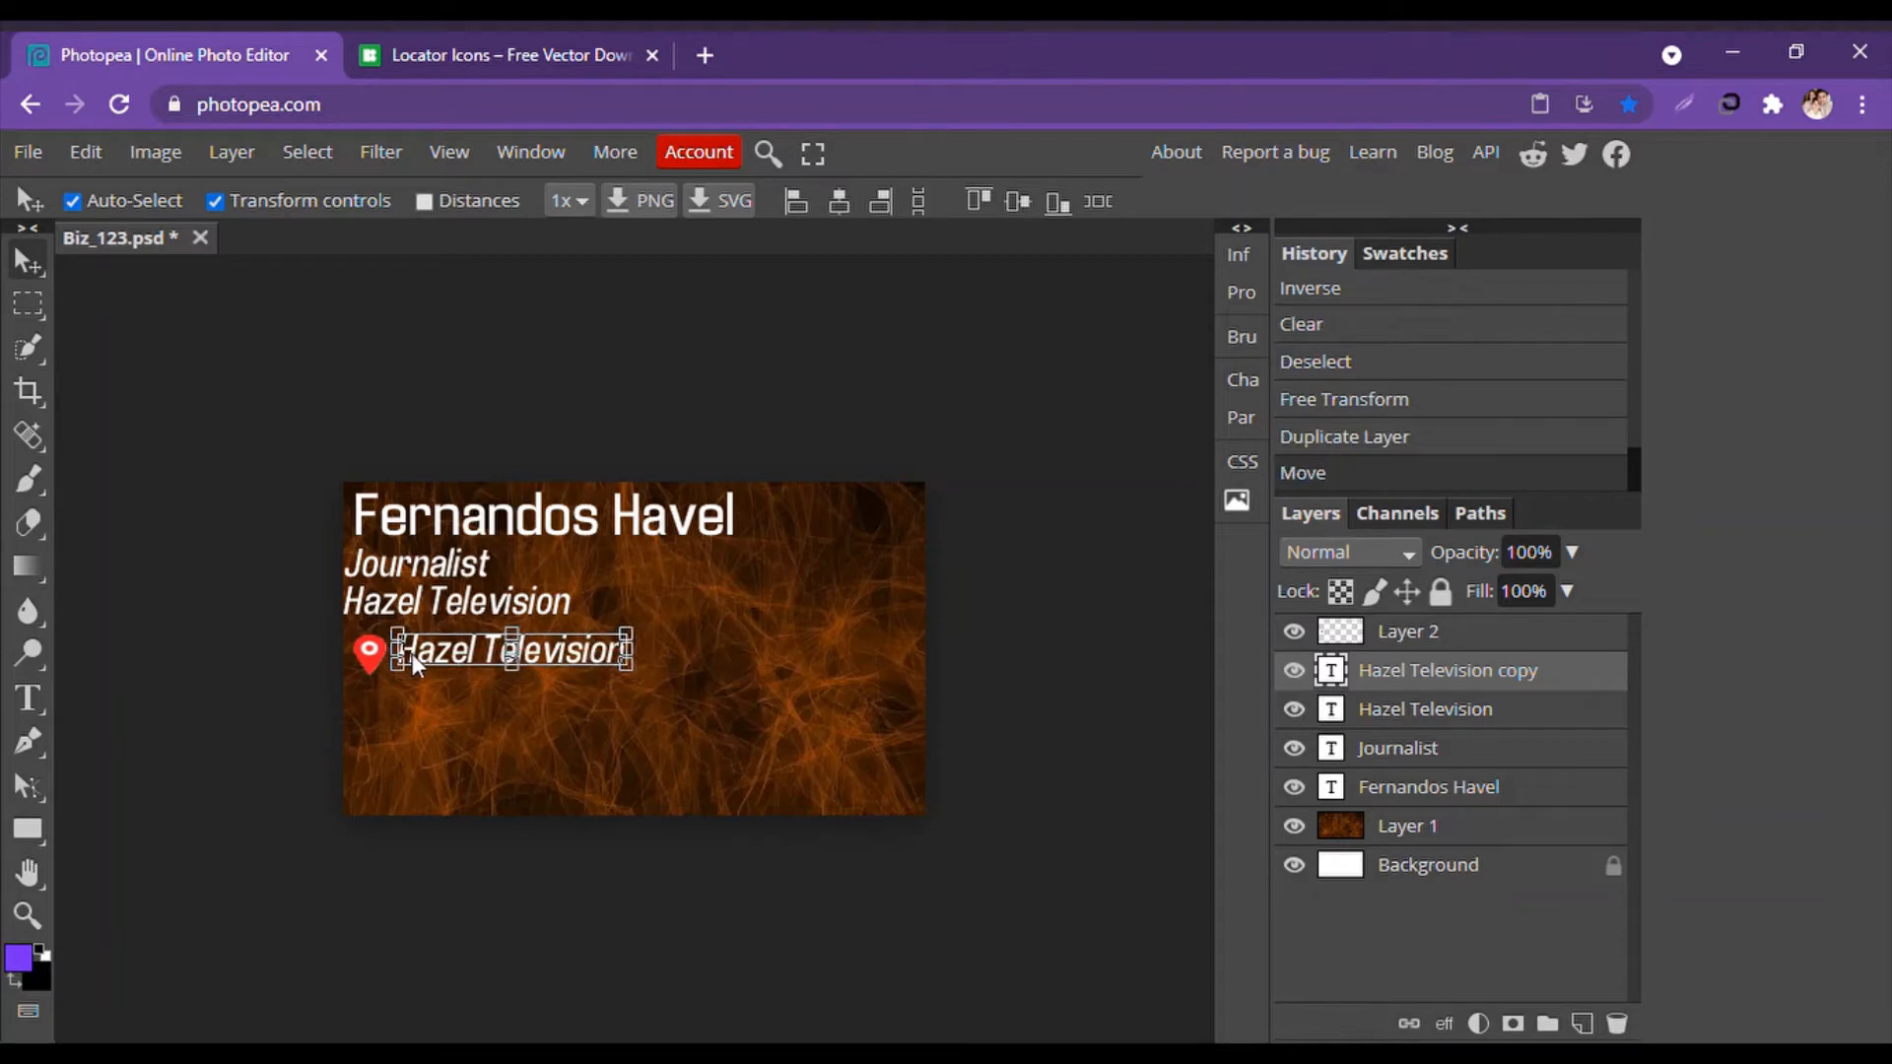
click(30, 697)
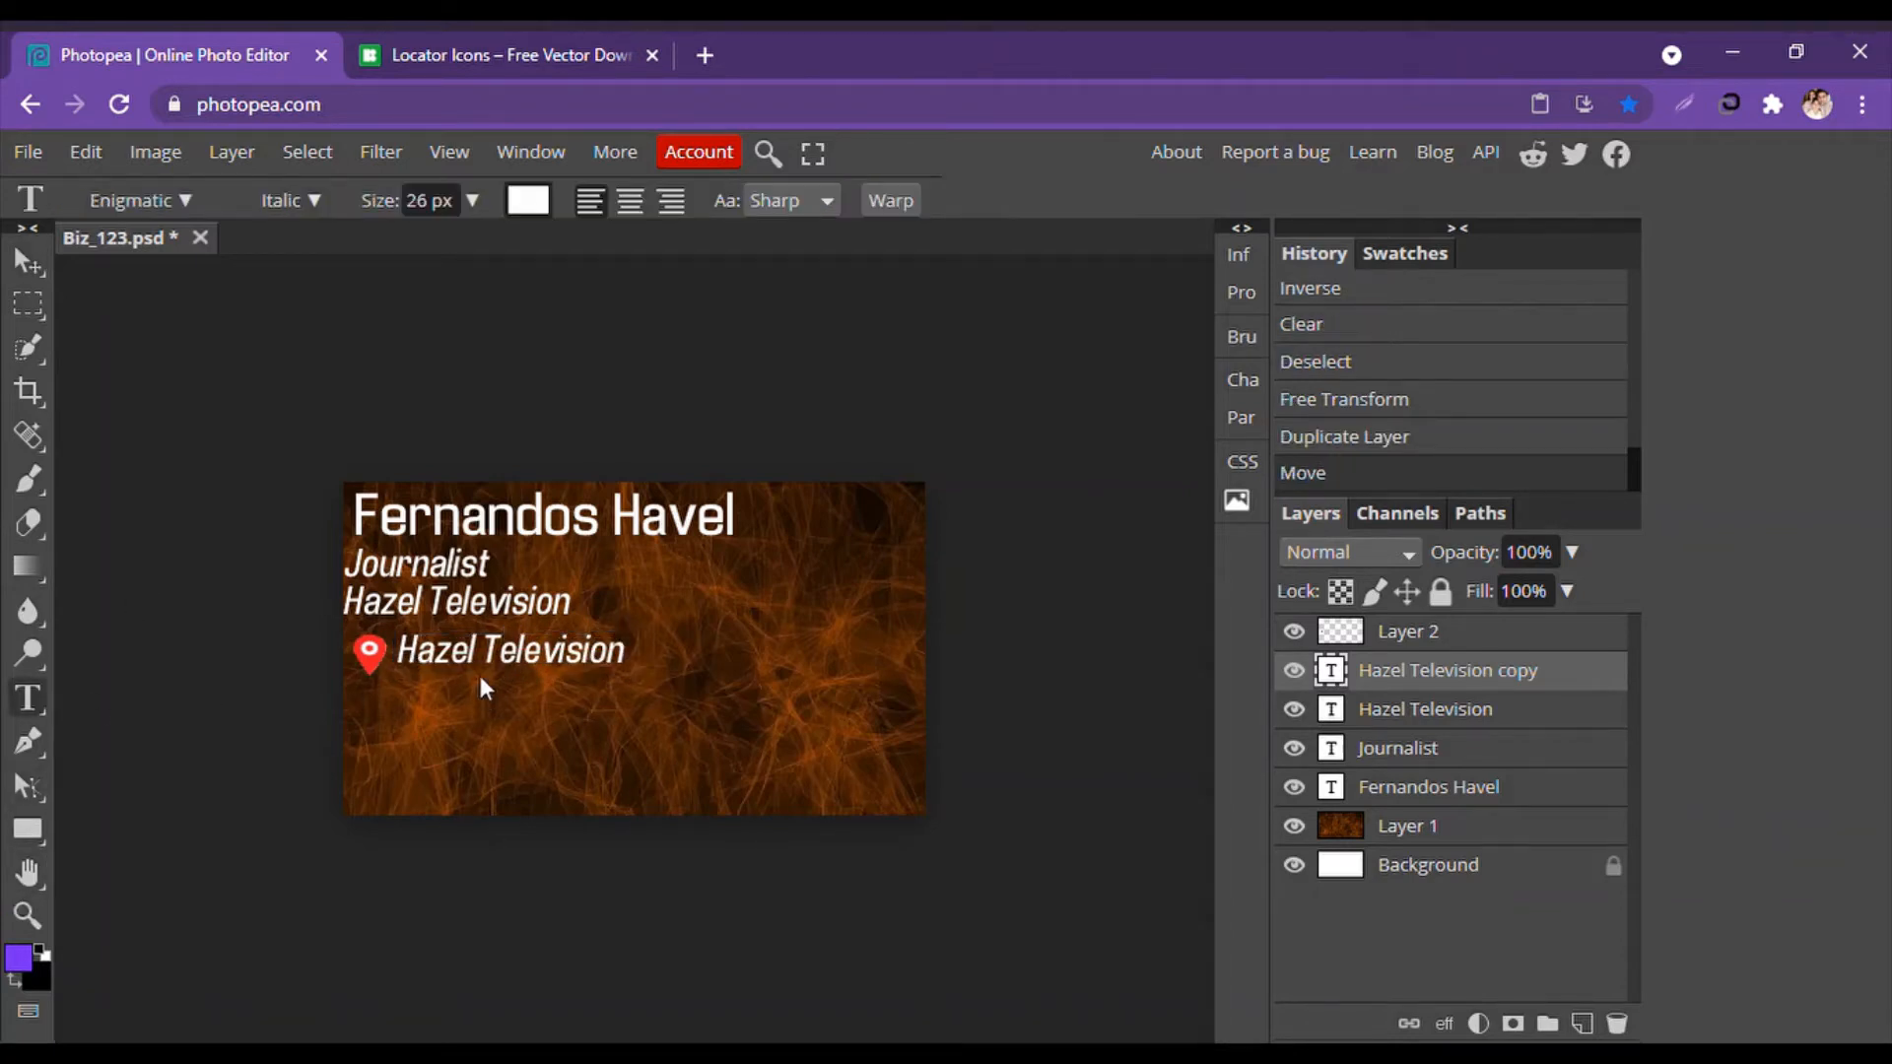
click(434, 658)
drag(434, 658, 638, 682)
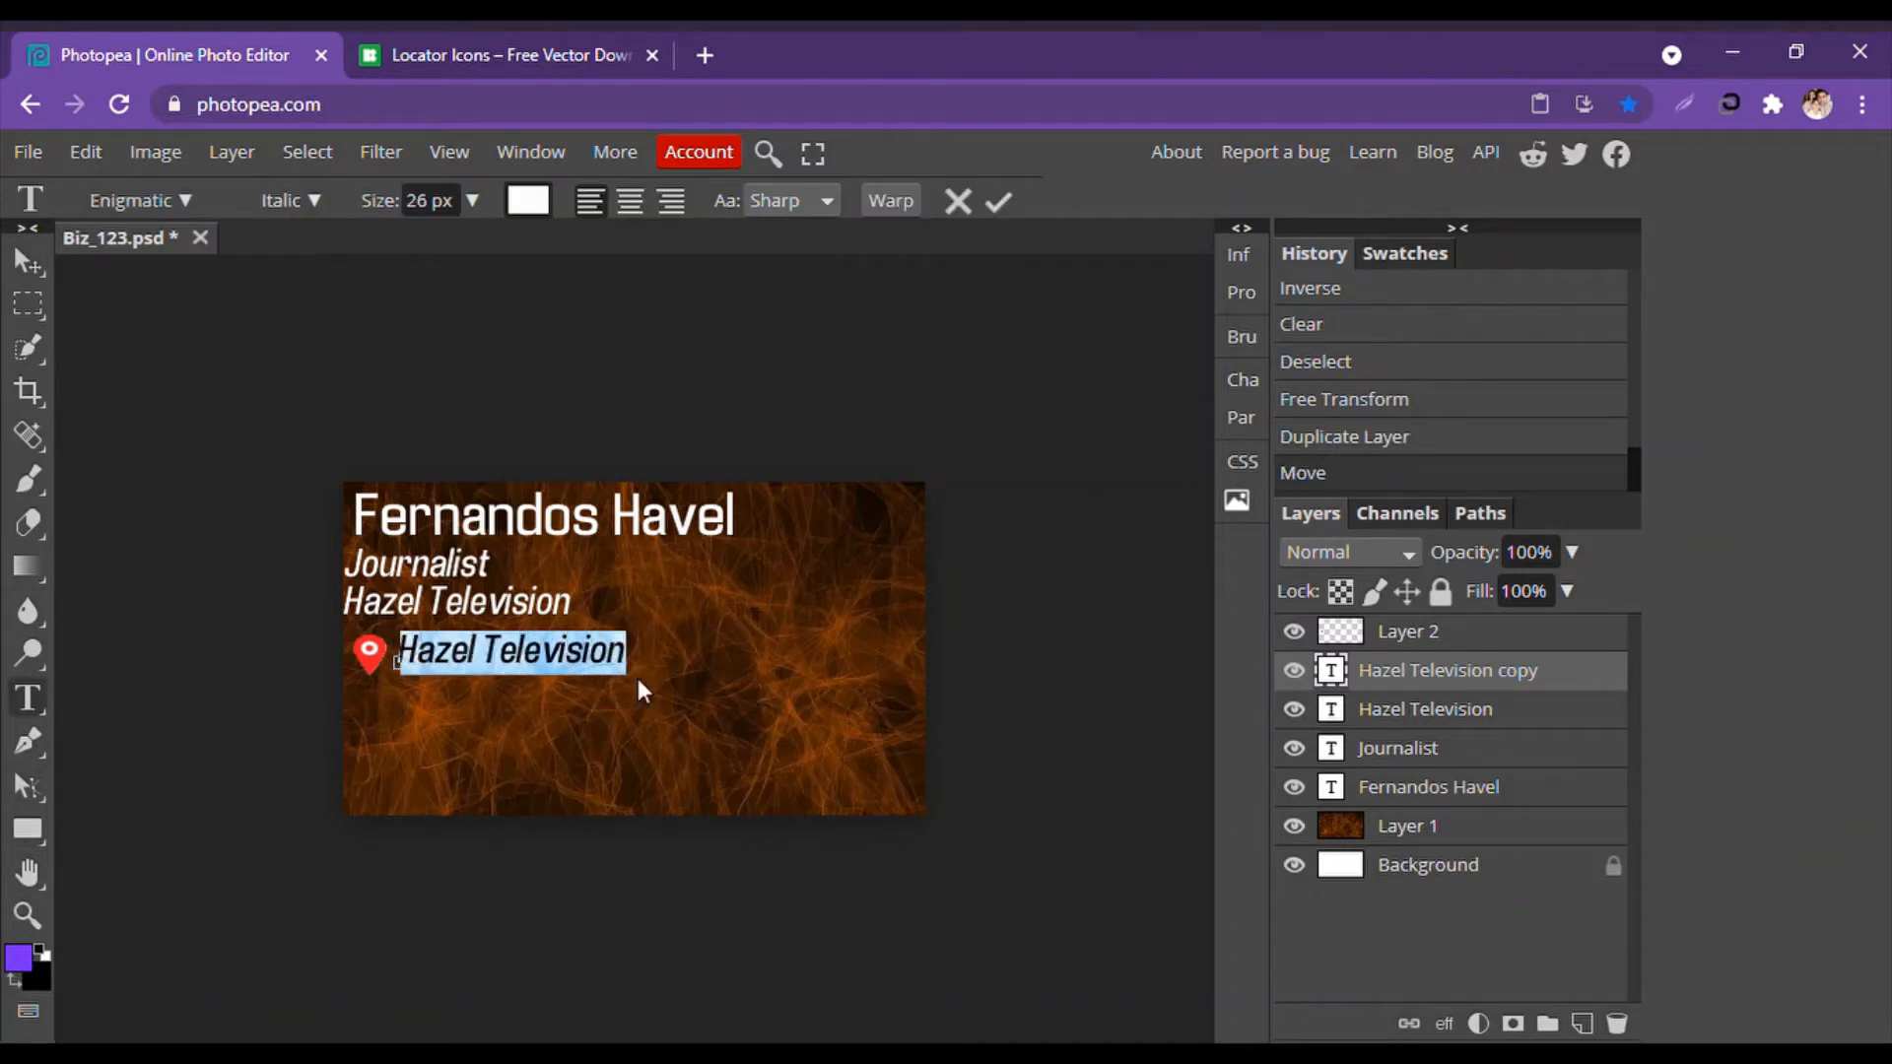
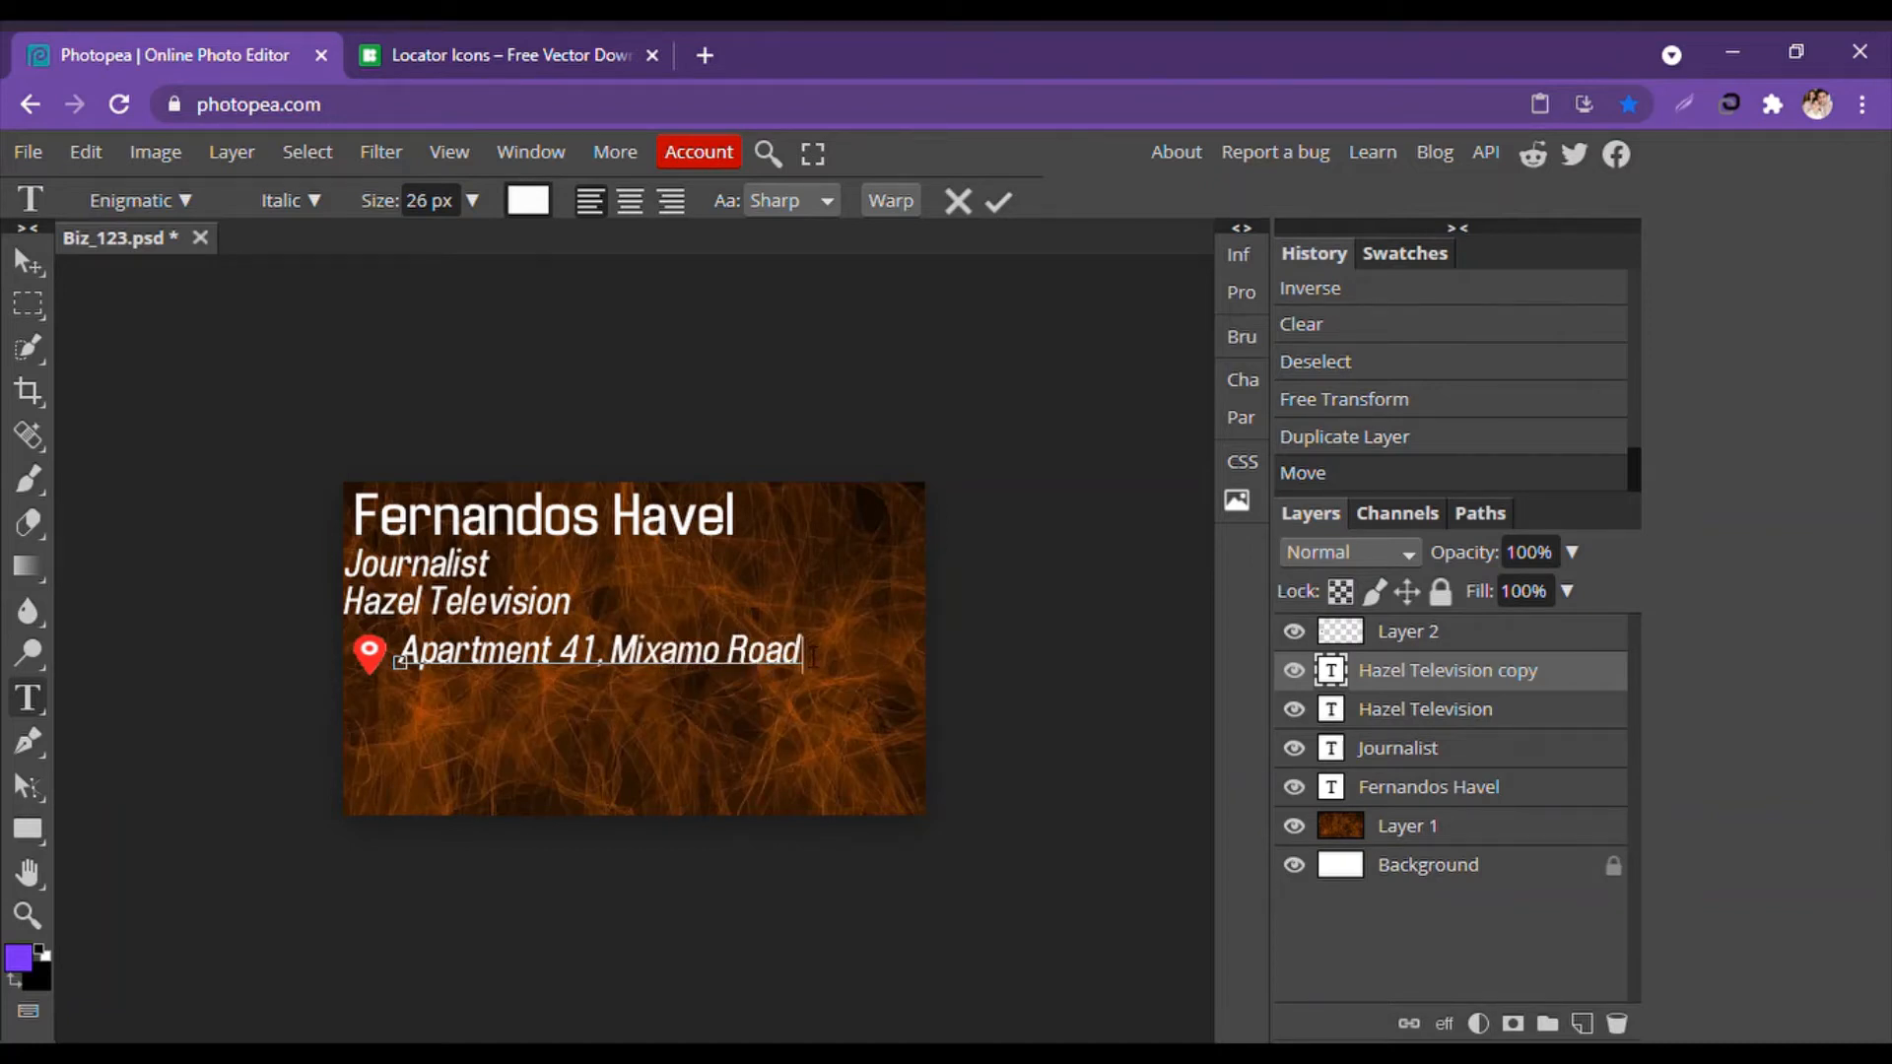
Set the address text to 22 px and commit the edit.
drag(803, 654, 399, 662)
click(473, 200)
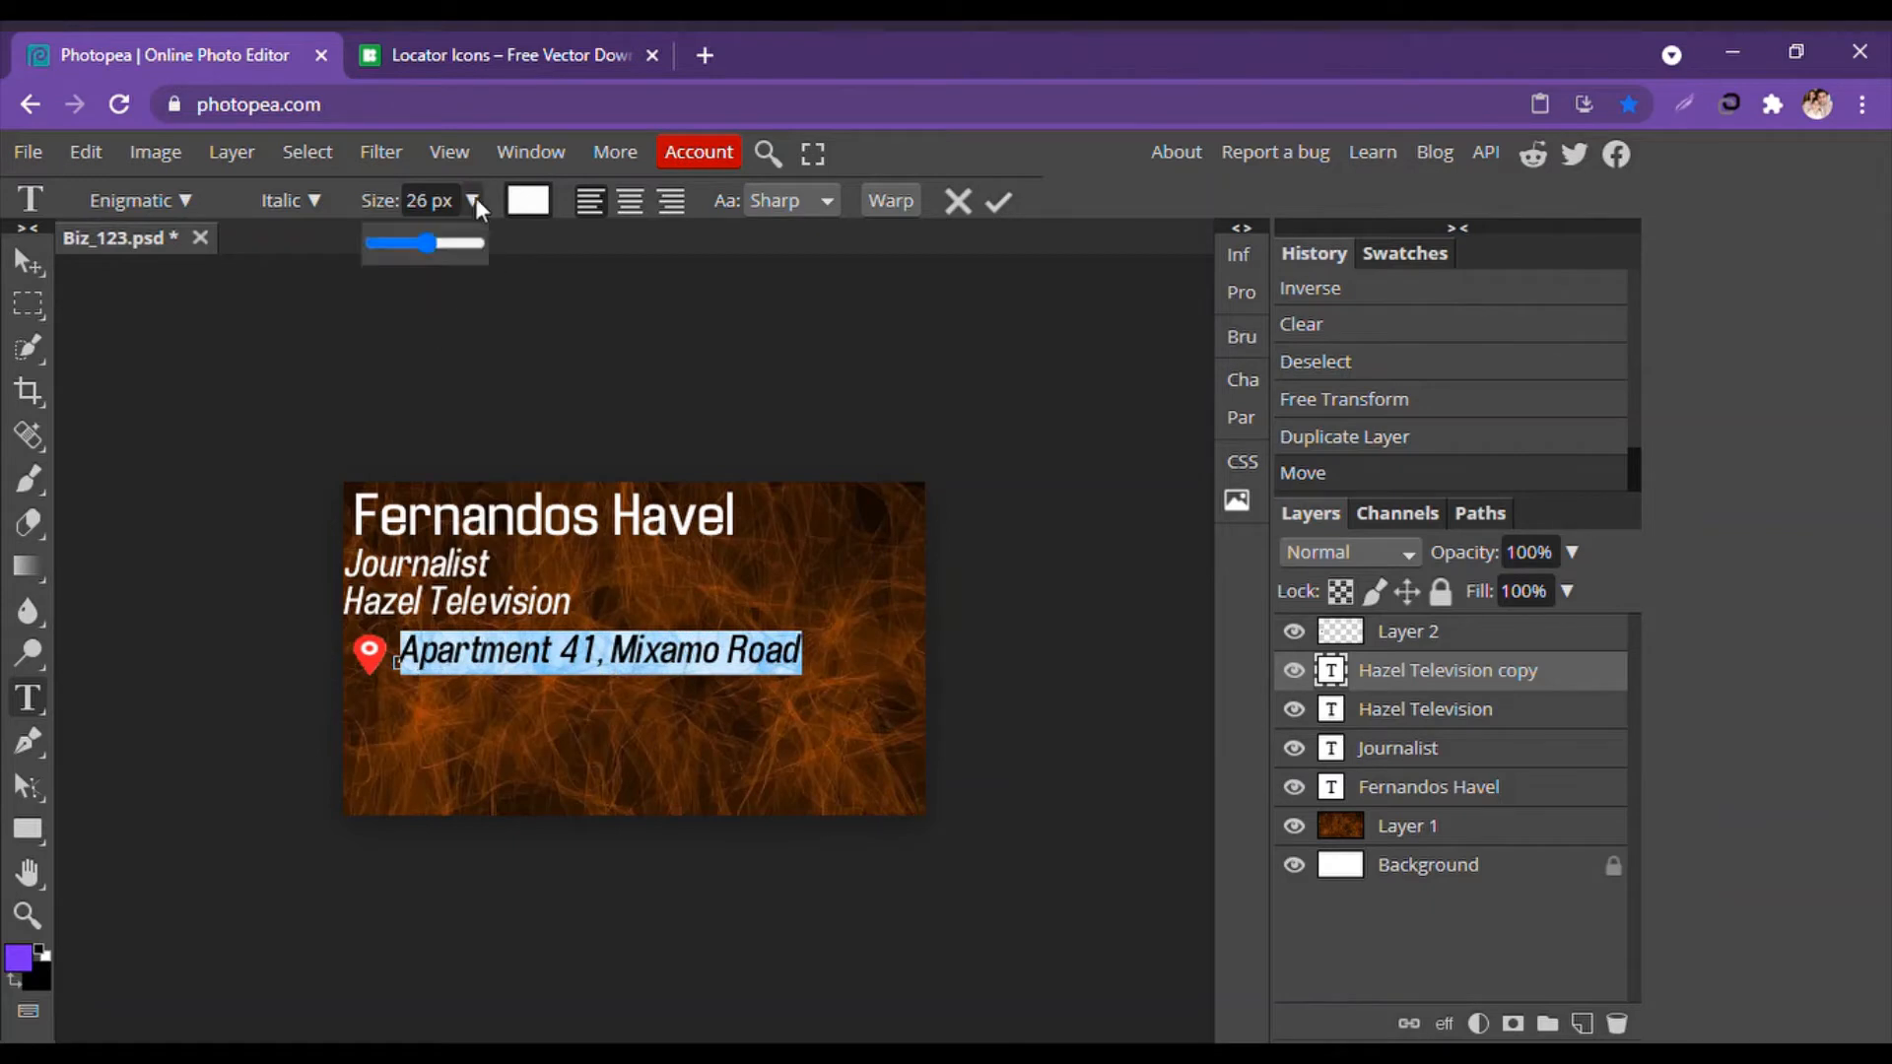
drag(423, 253, 426, 244)
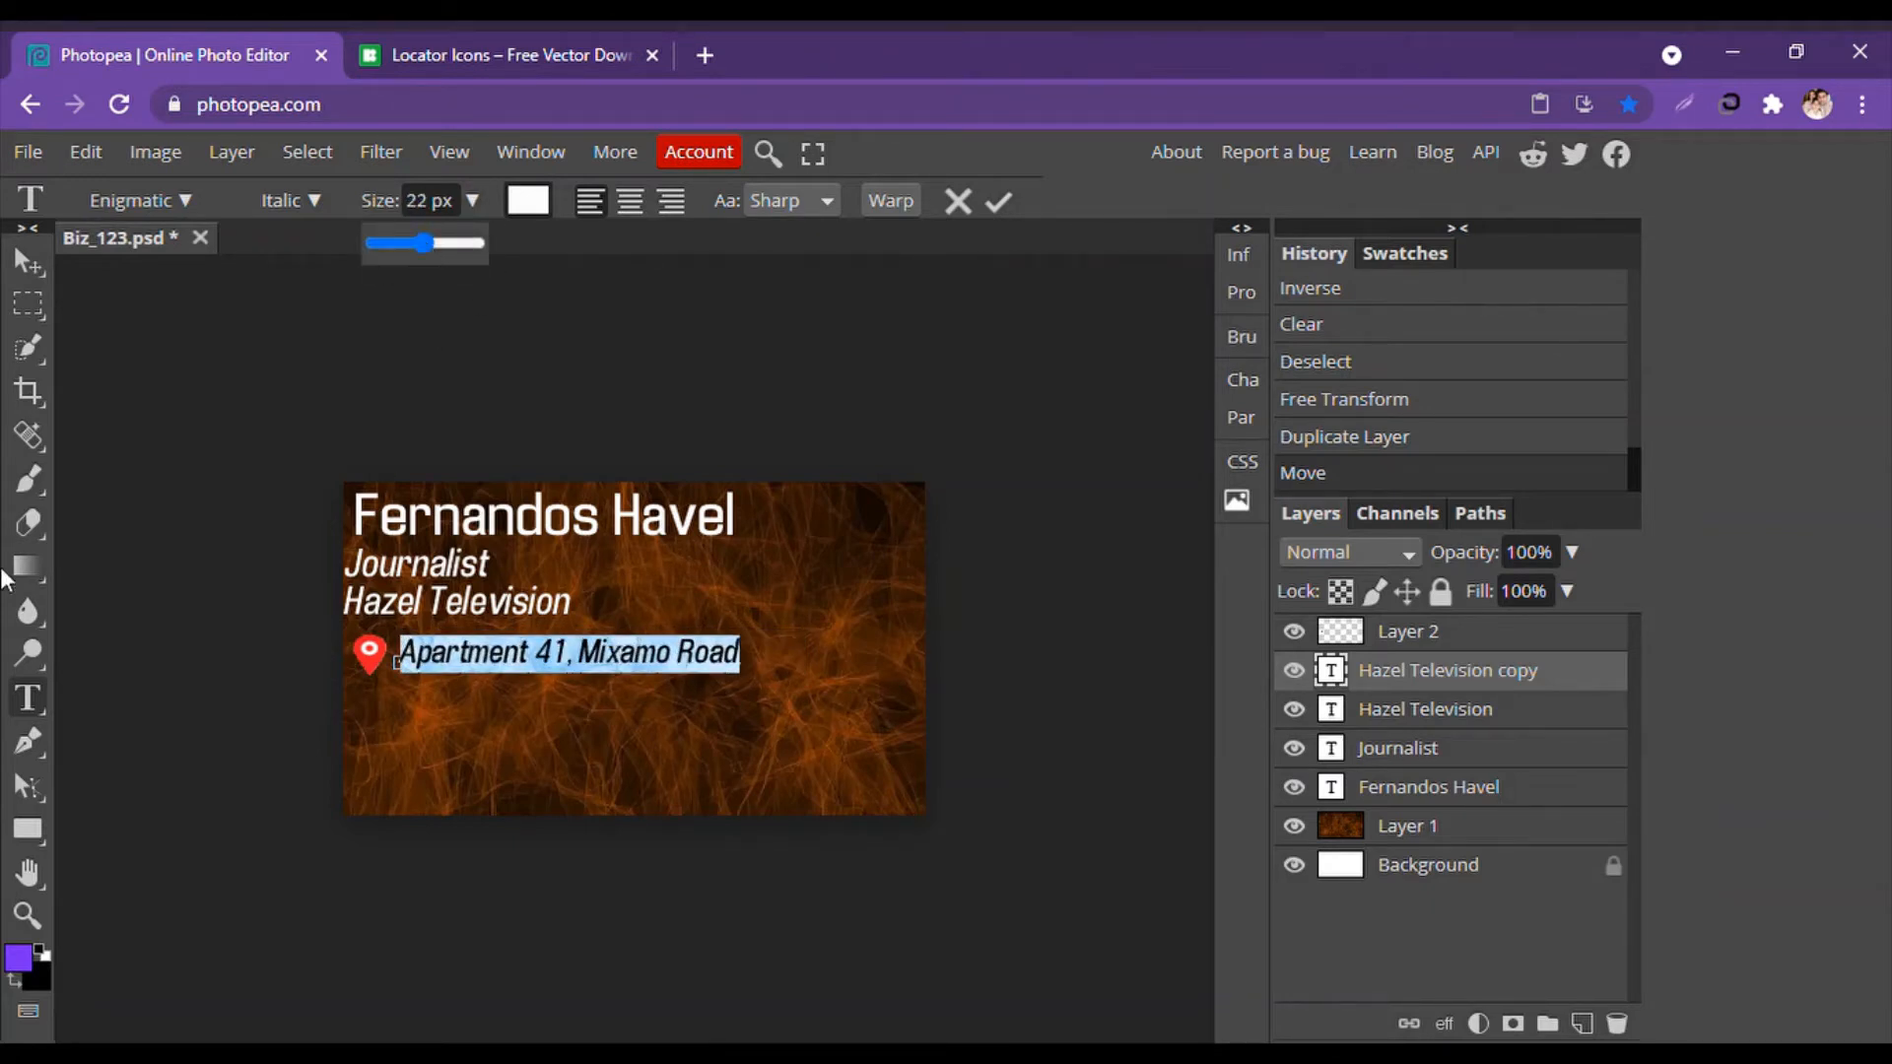
click(278, 525)
click(38, 263)
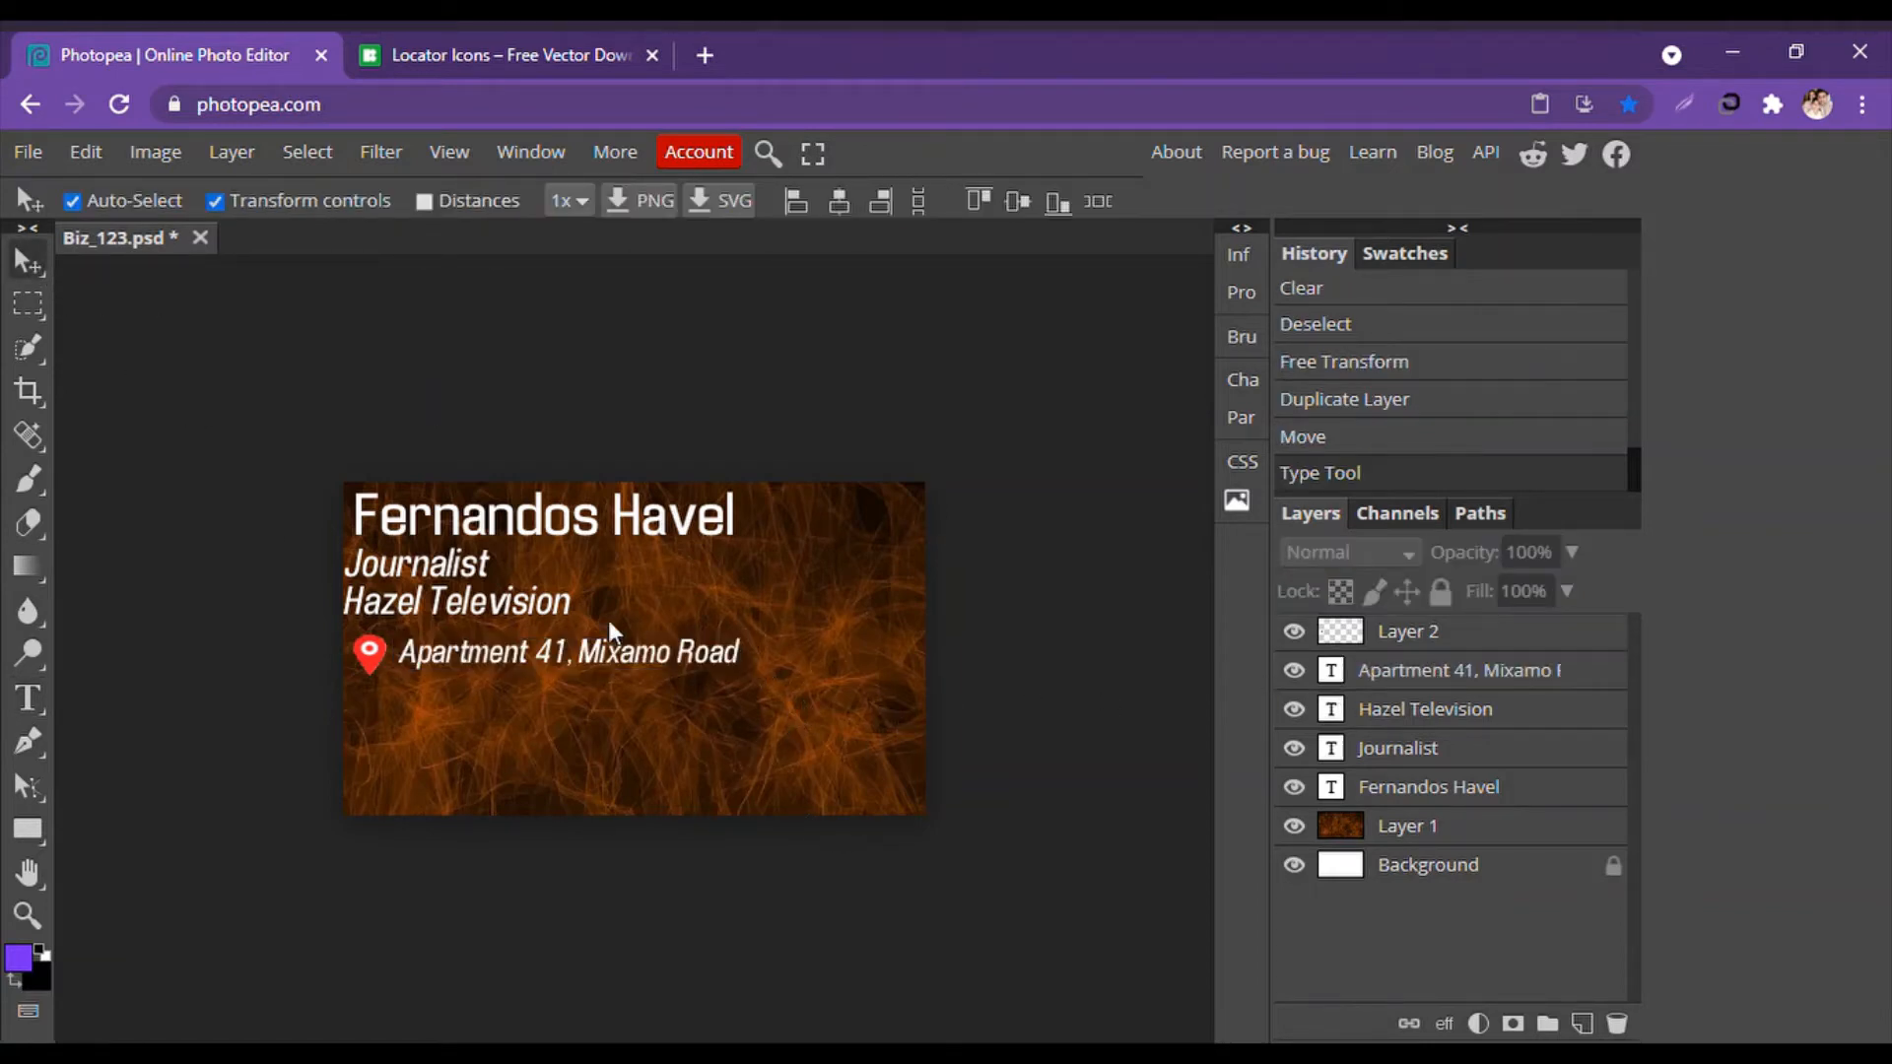
right_click(1451, 670)
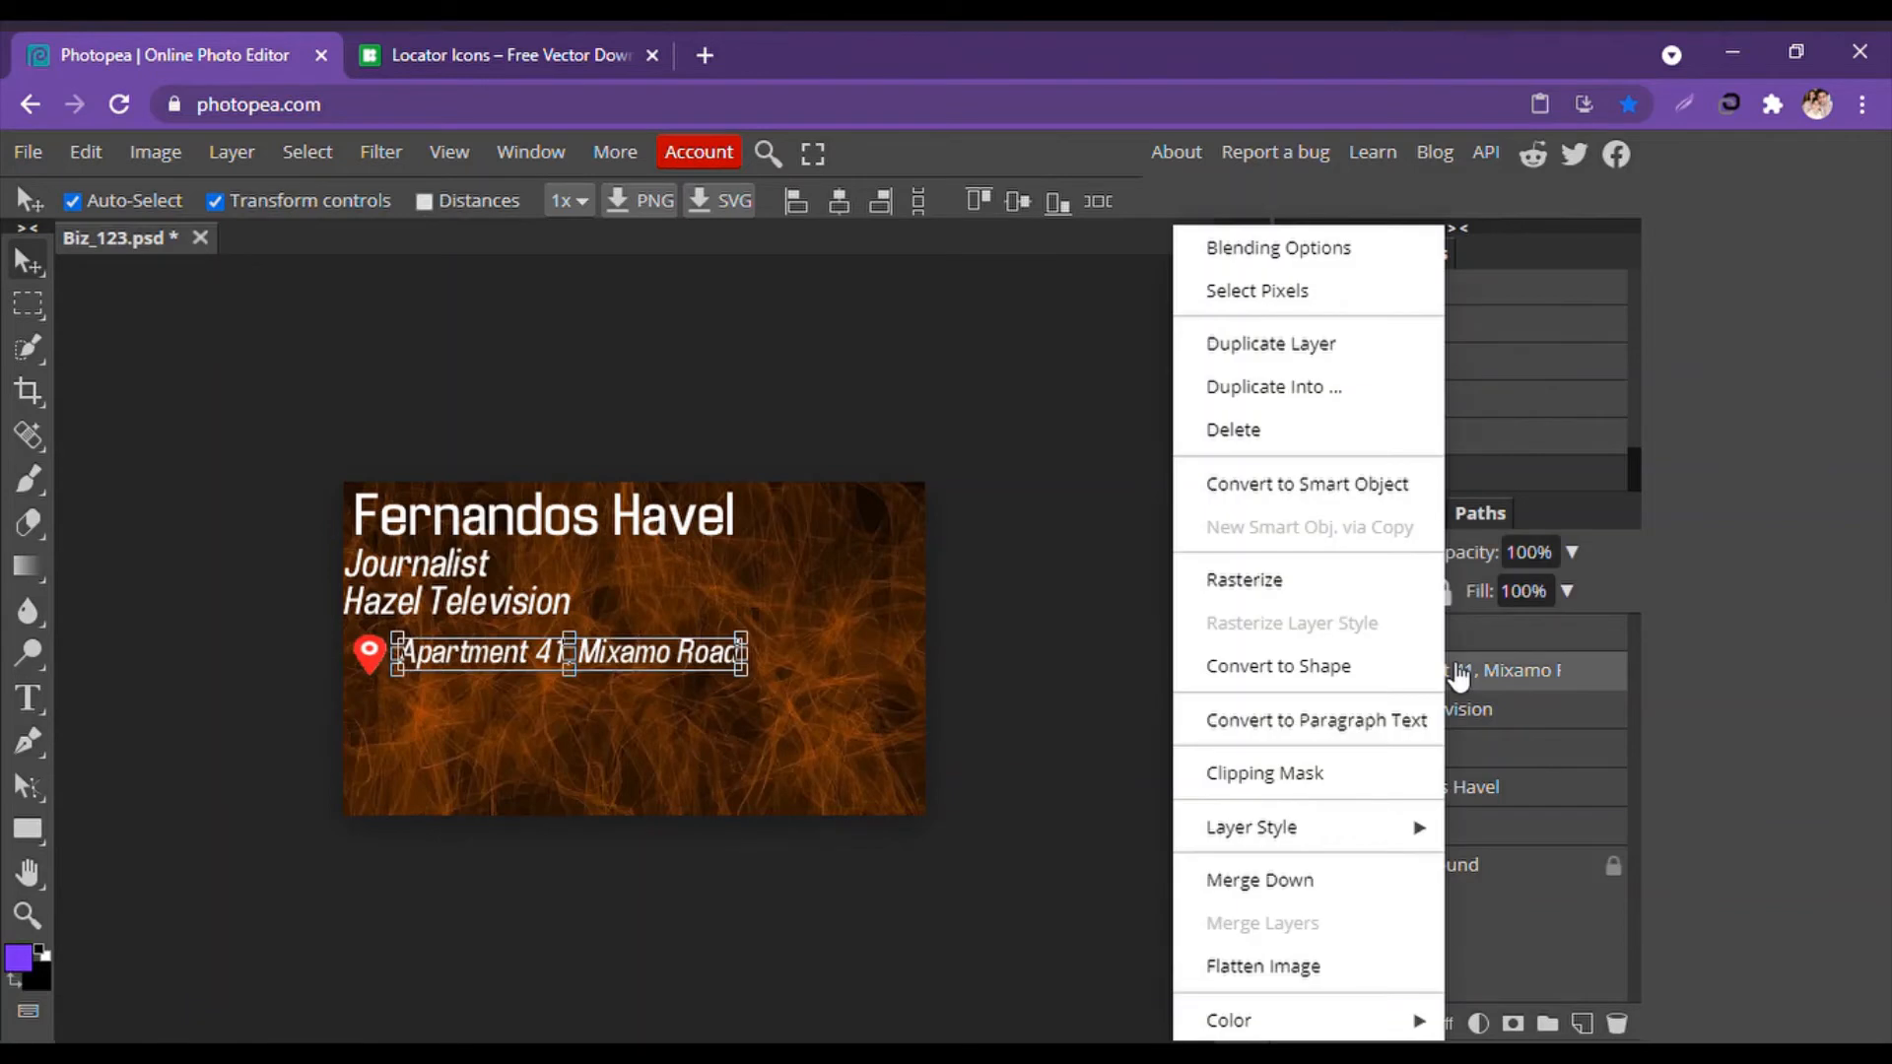
click(883, 842)
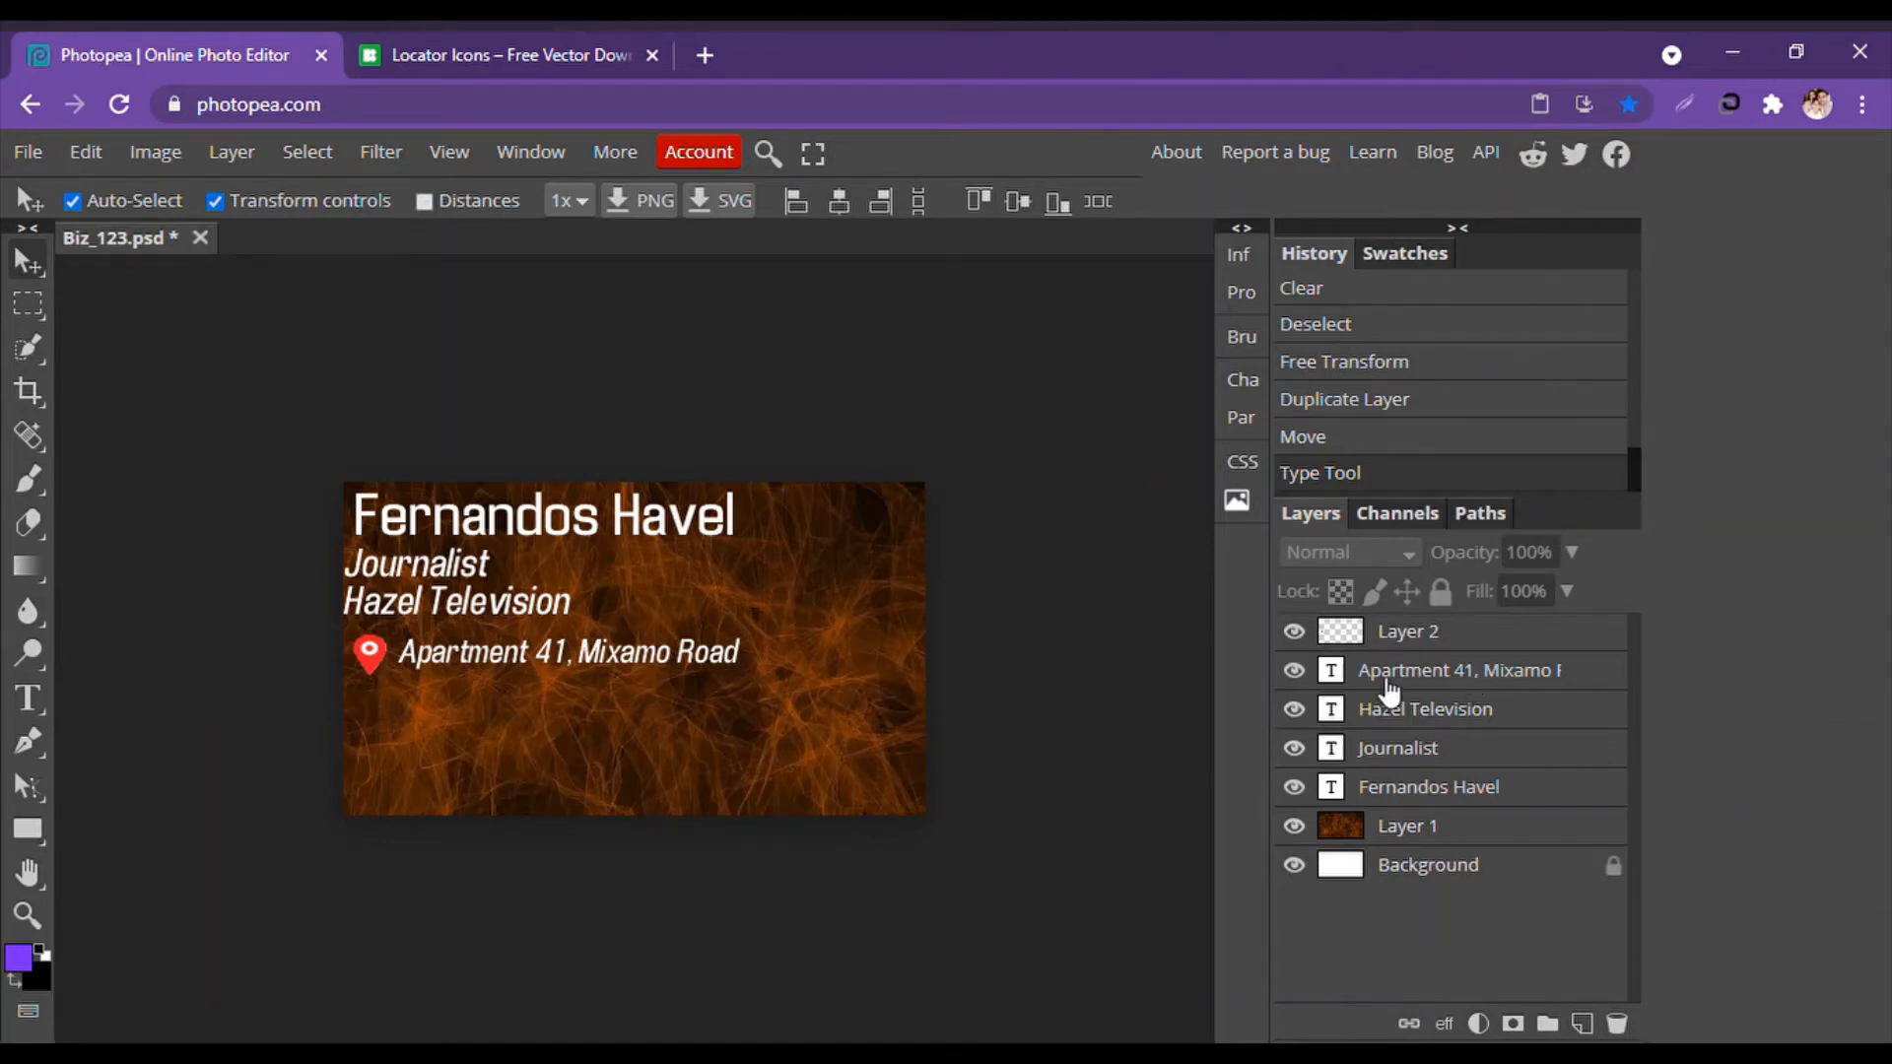
click(1393, 673)
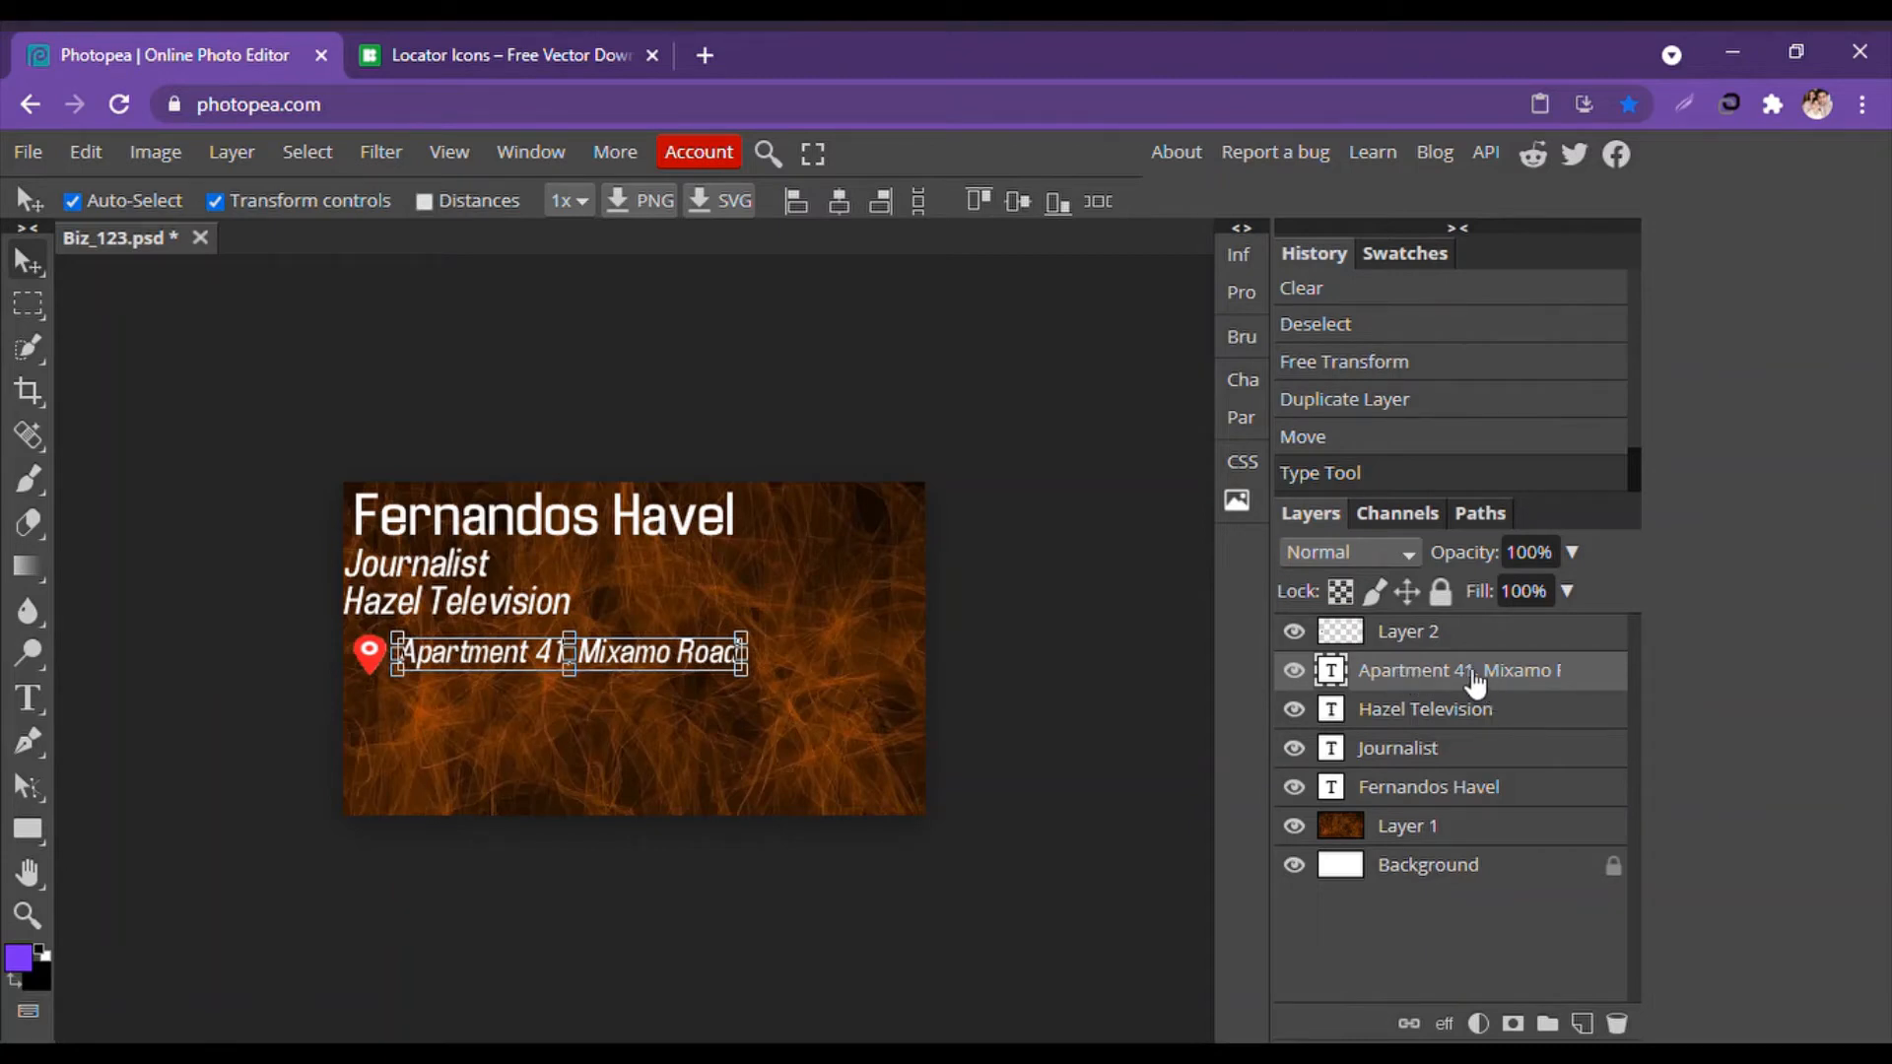
click(829, 918)
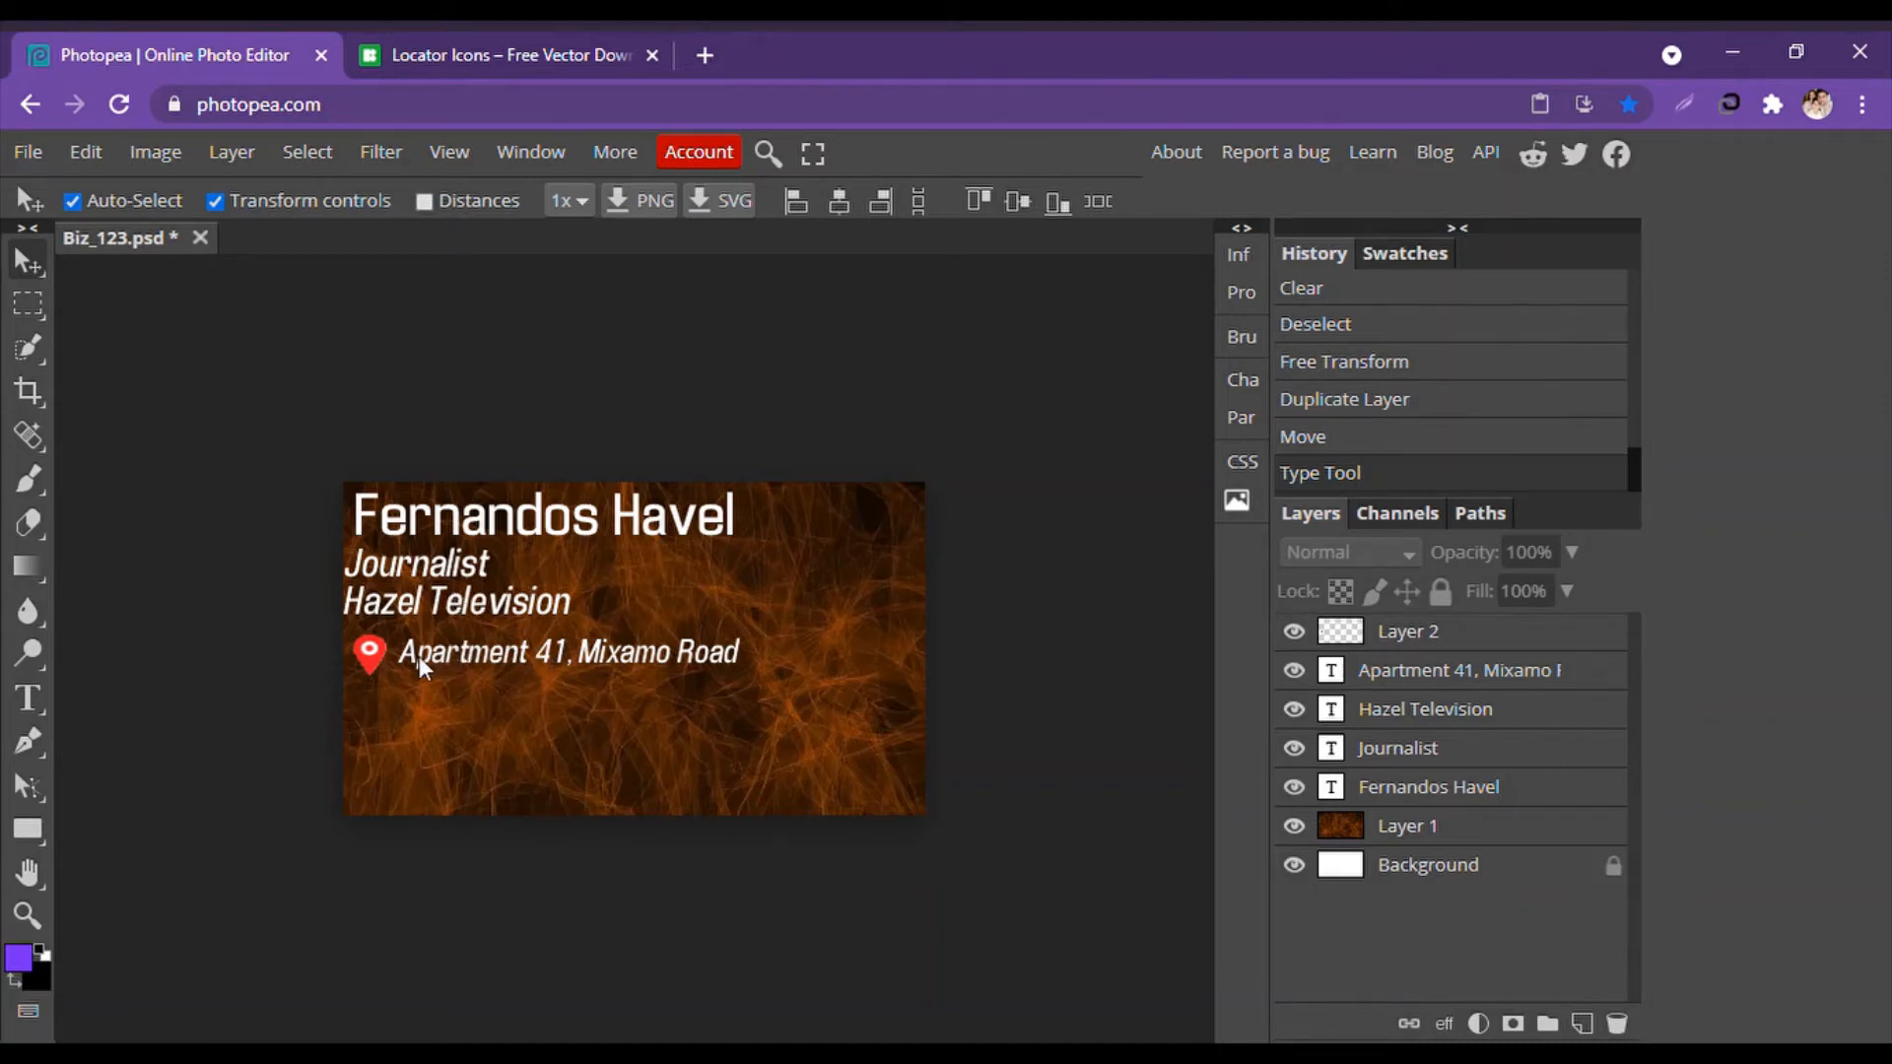
drag(418, 656, 414, 714)
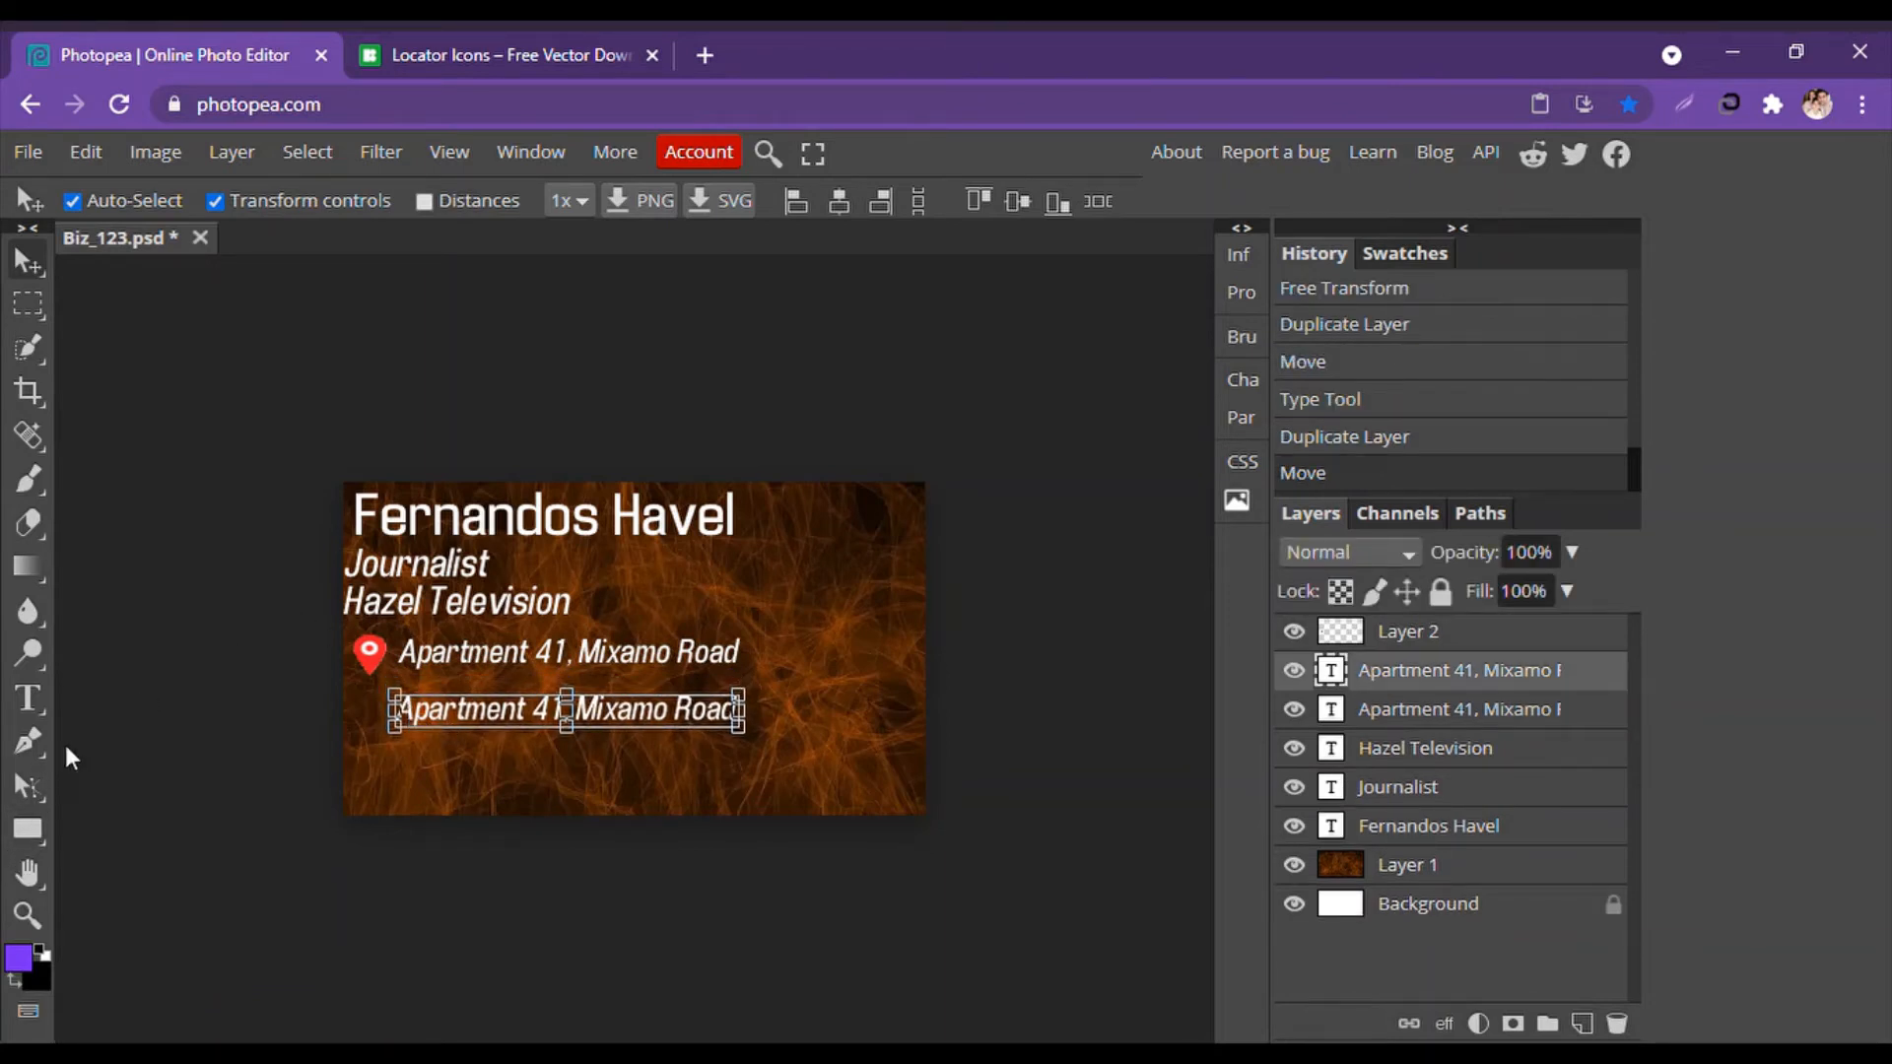
click(30, 696)
click(398, 711)
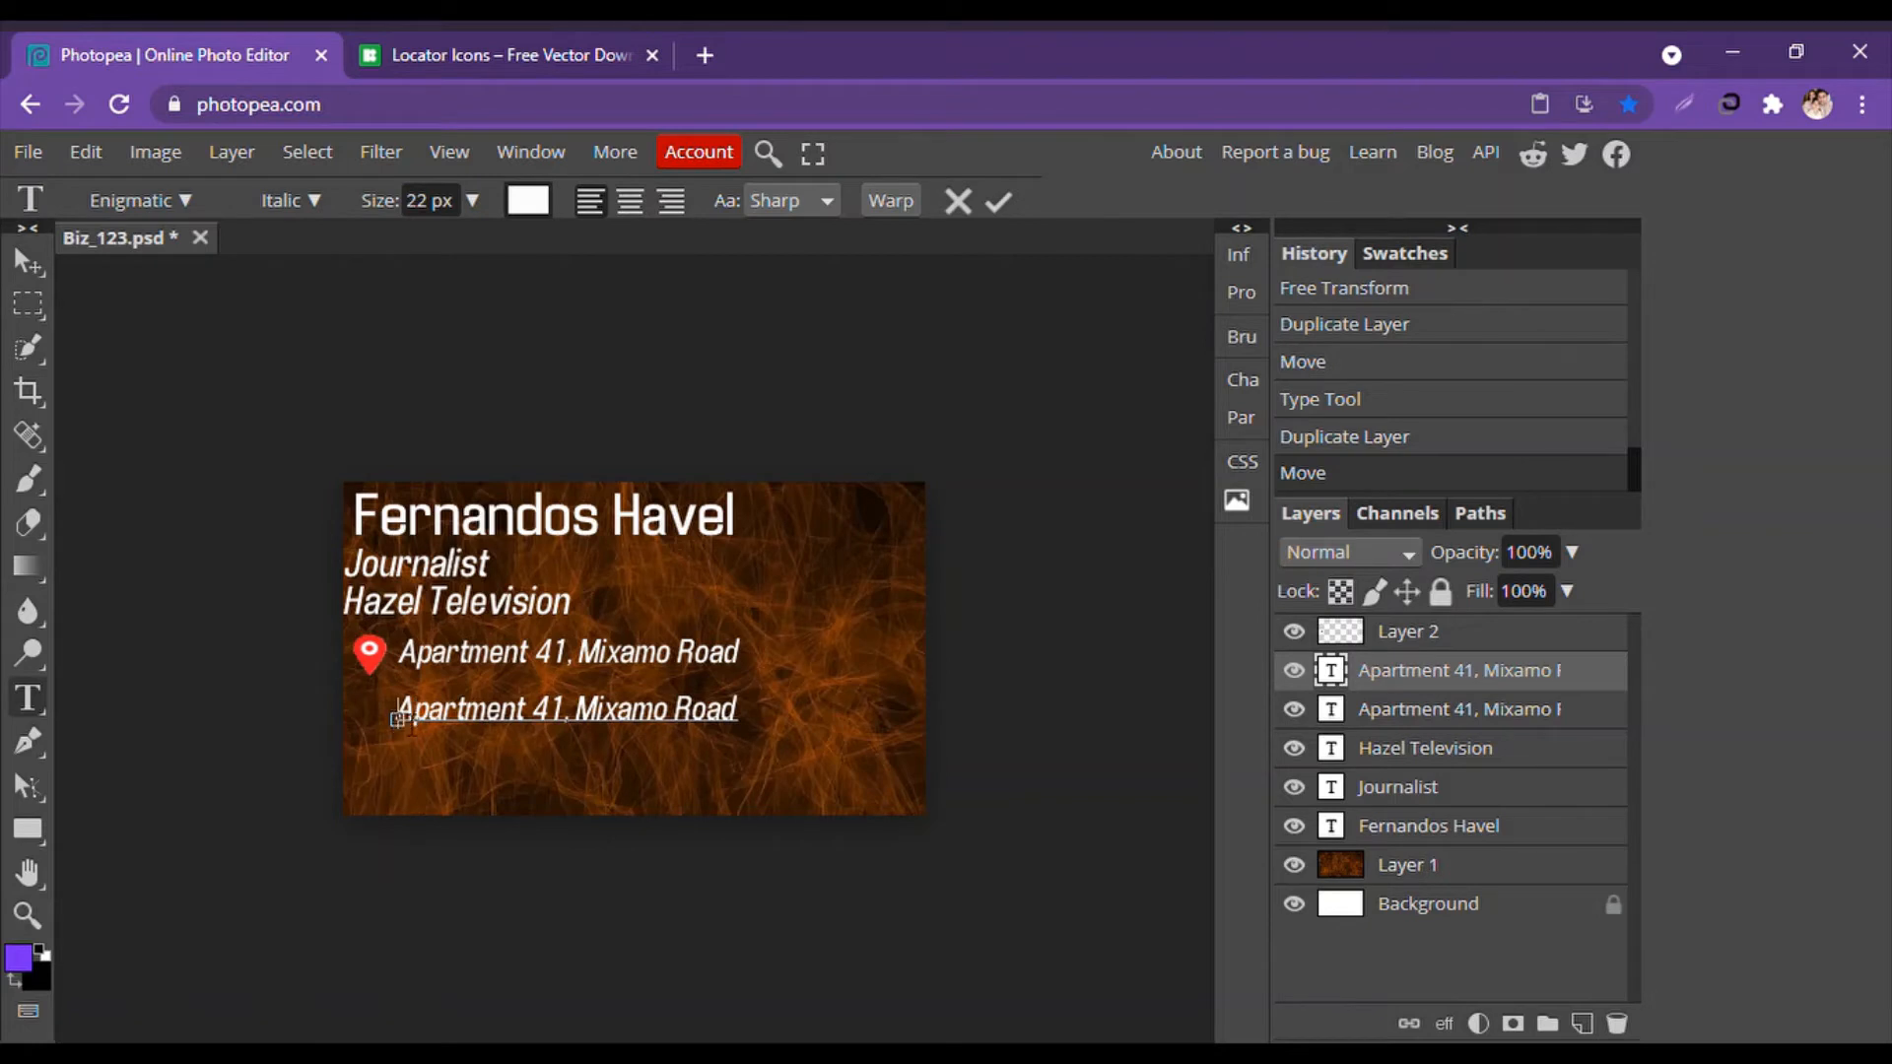
drag(398, 712, 737, 717)
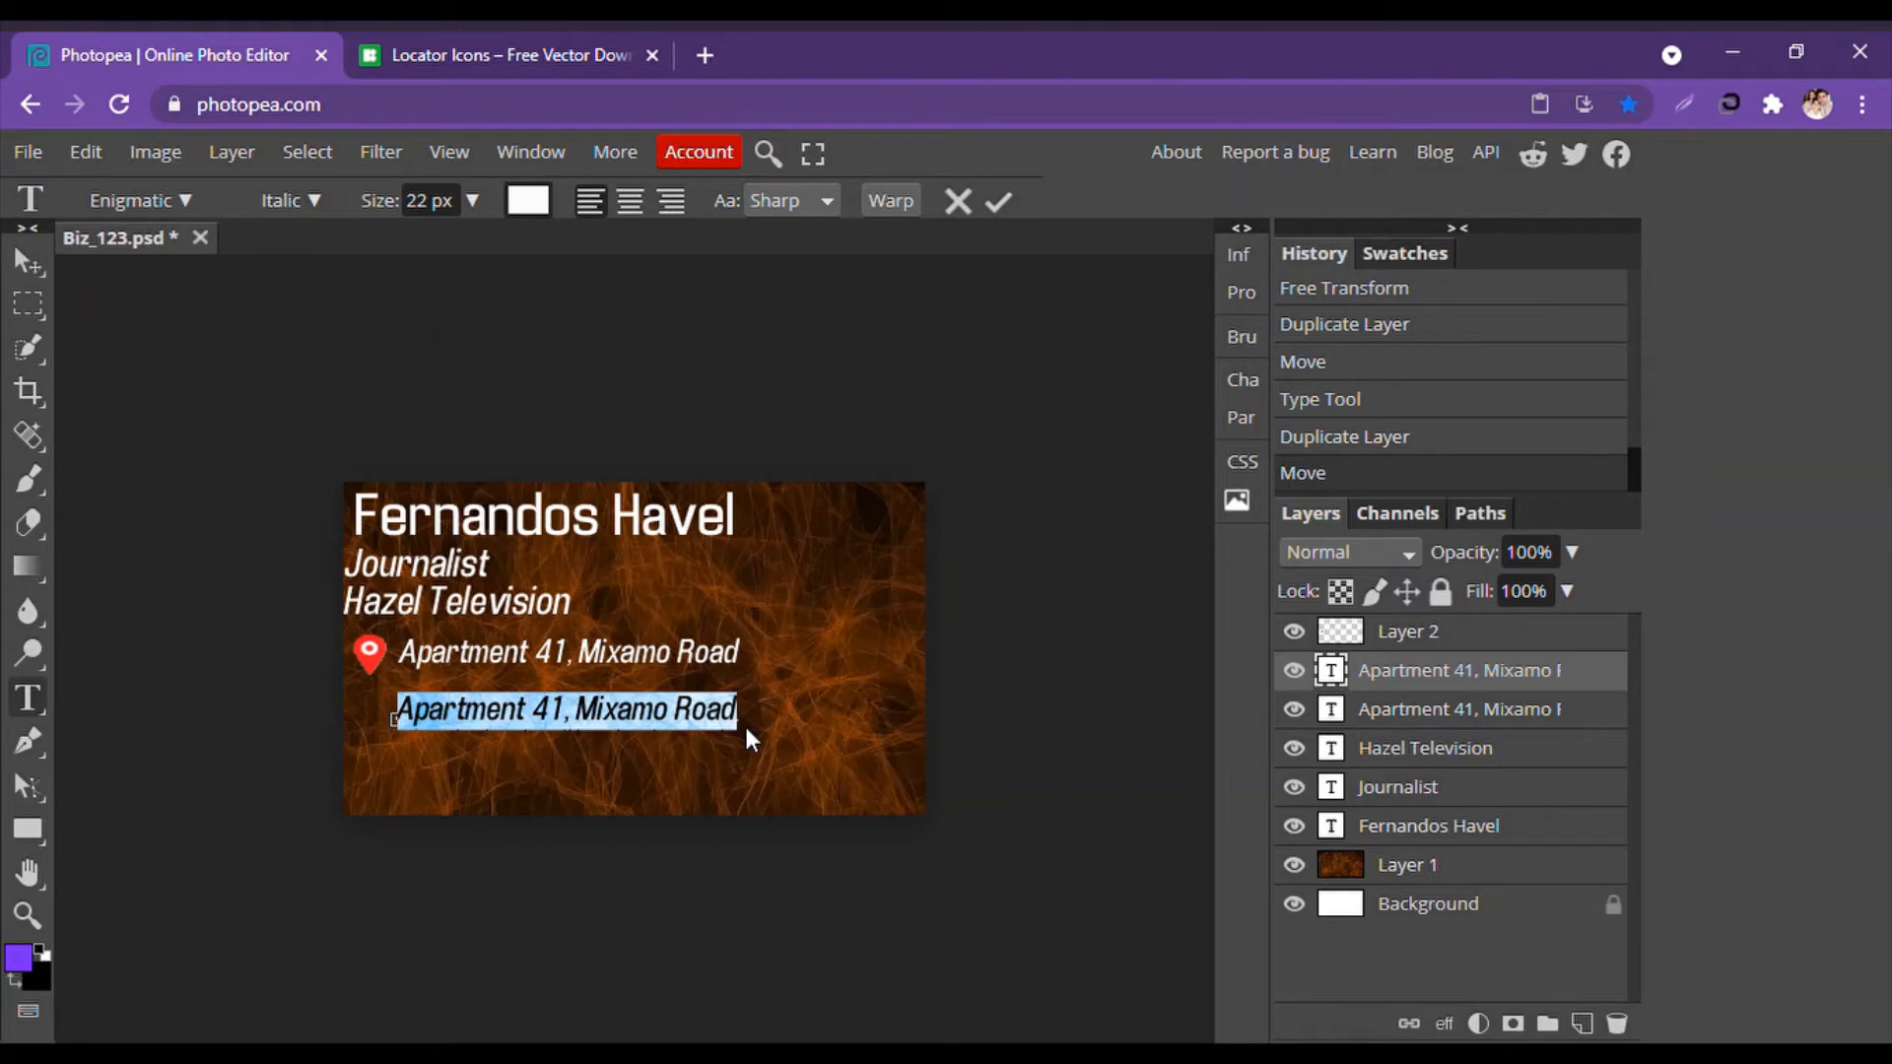
text(0000000)
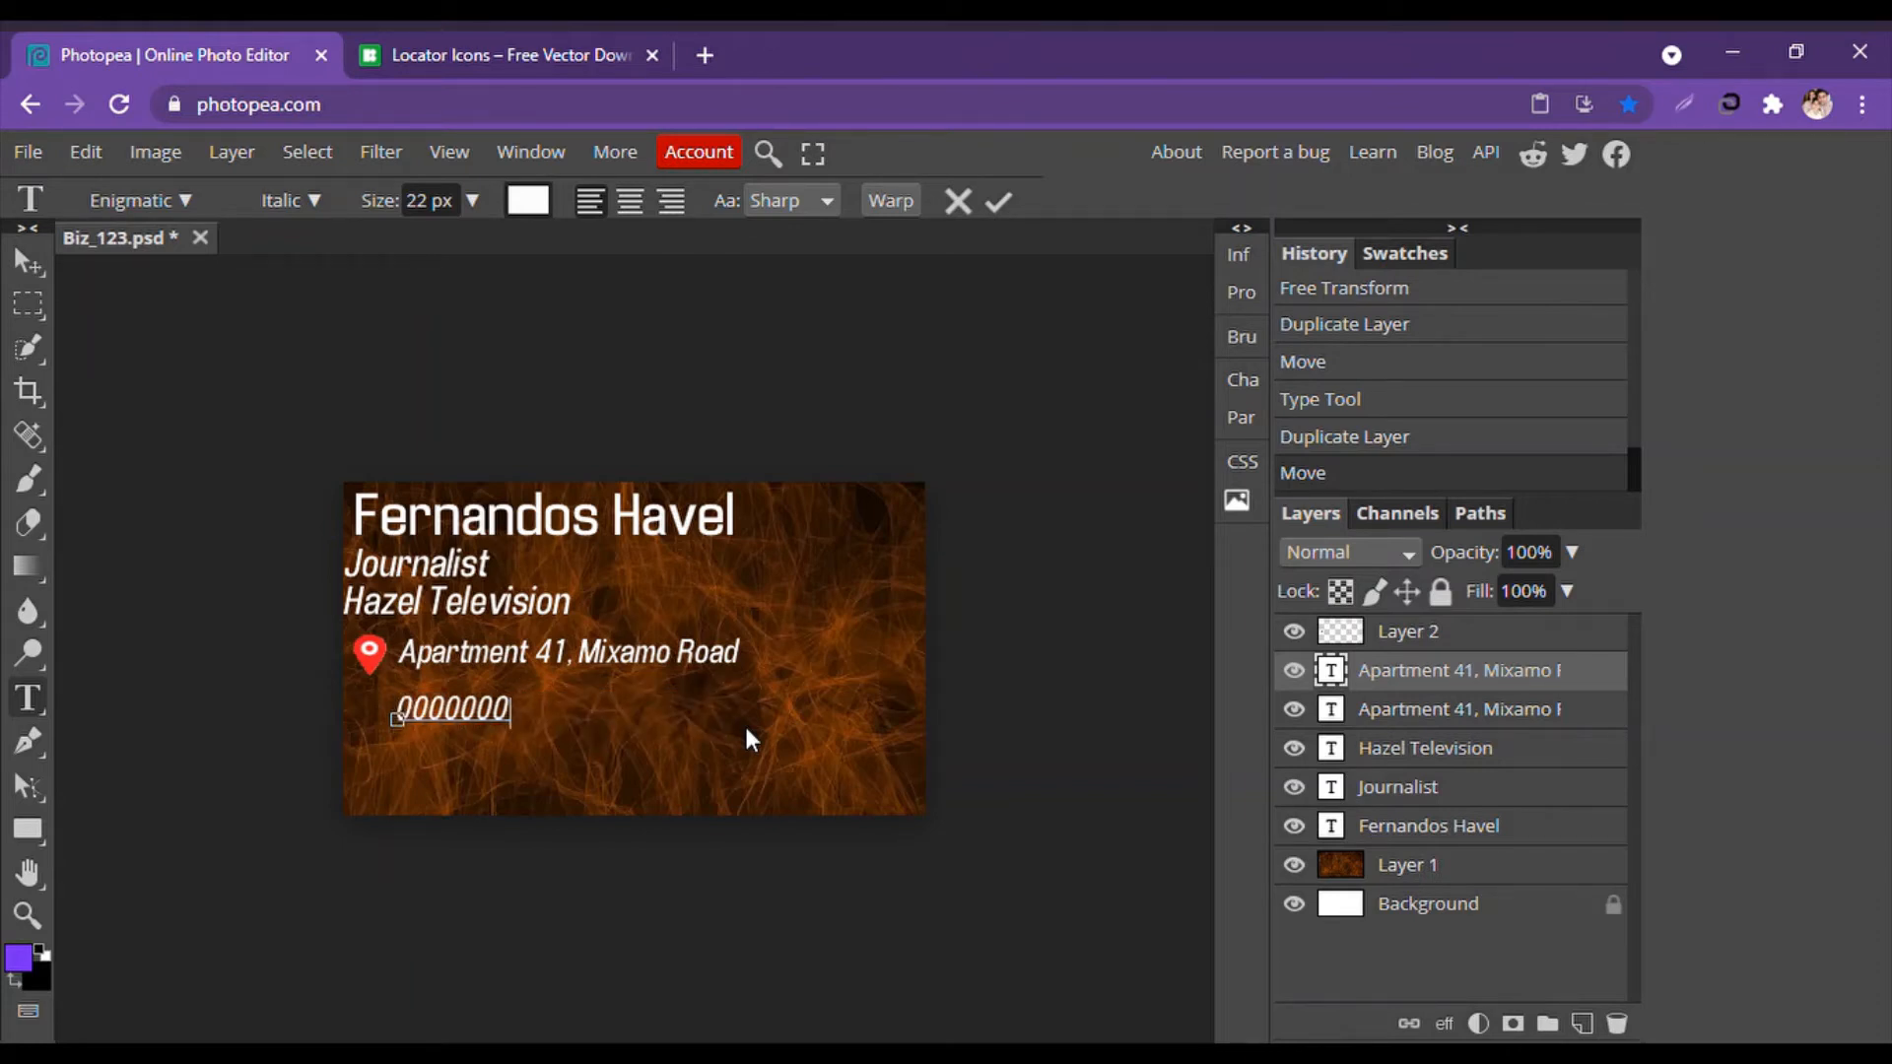
text(00000000)
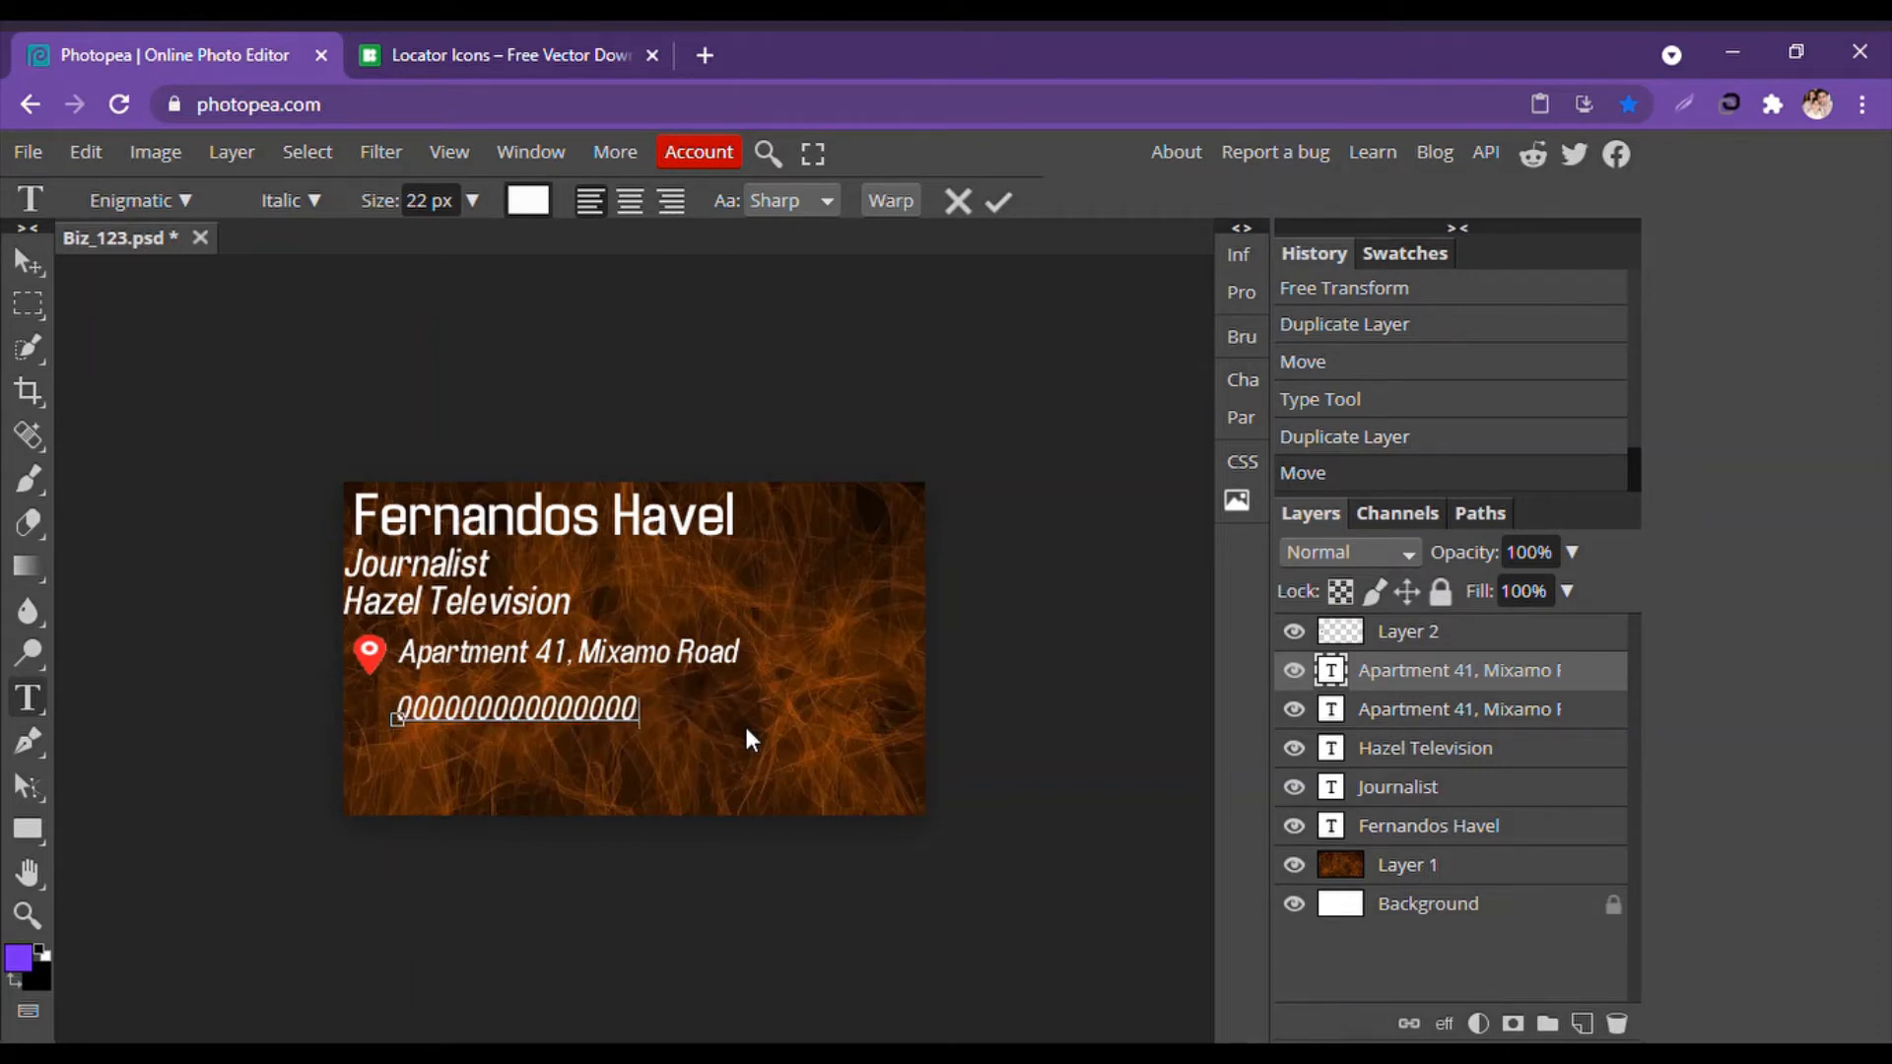
click(29, 262)
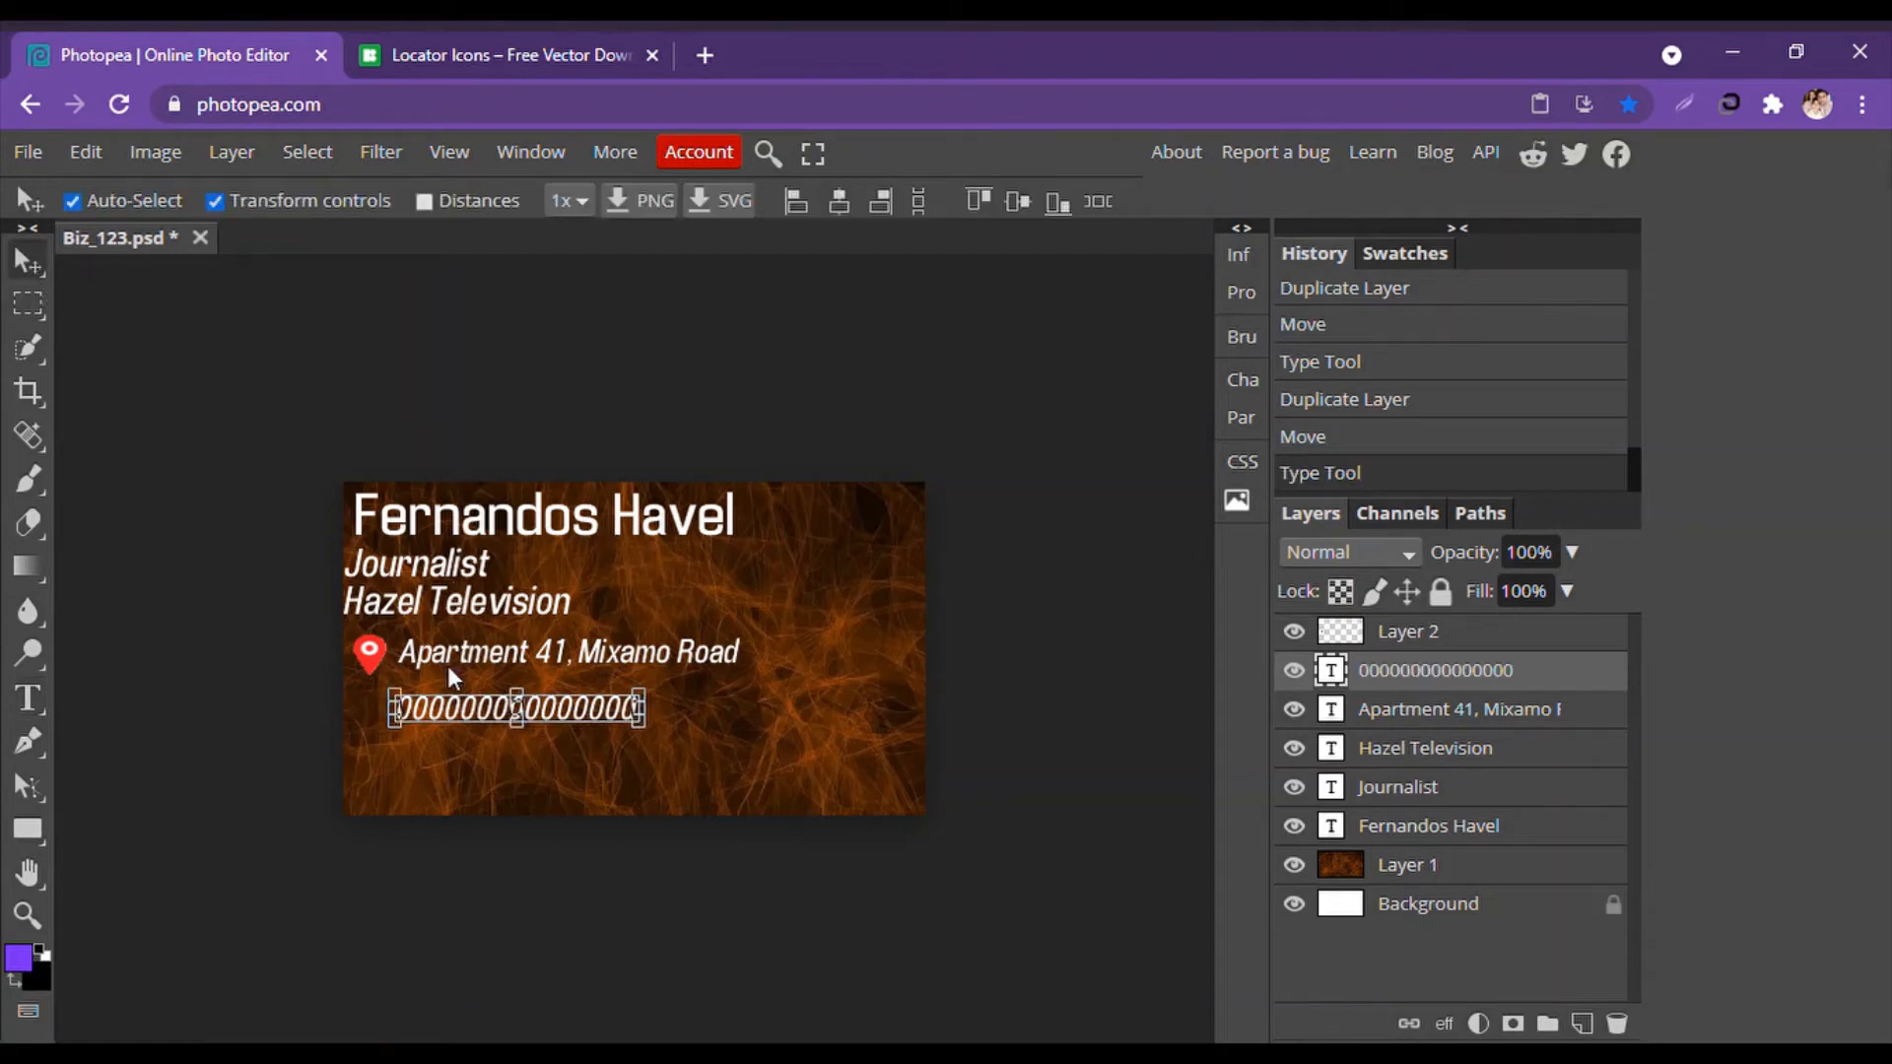
Move the zeros line into the card's lower right corner.
drag(470, 705, 727, 739)
click(666, 885)
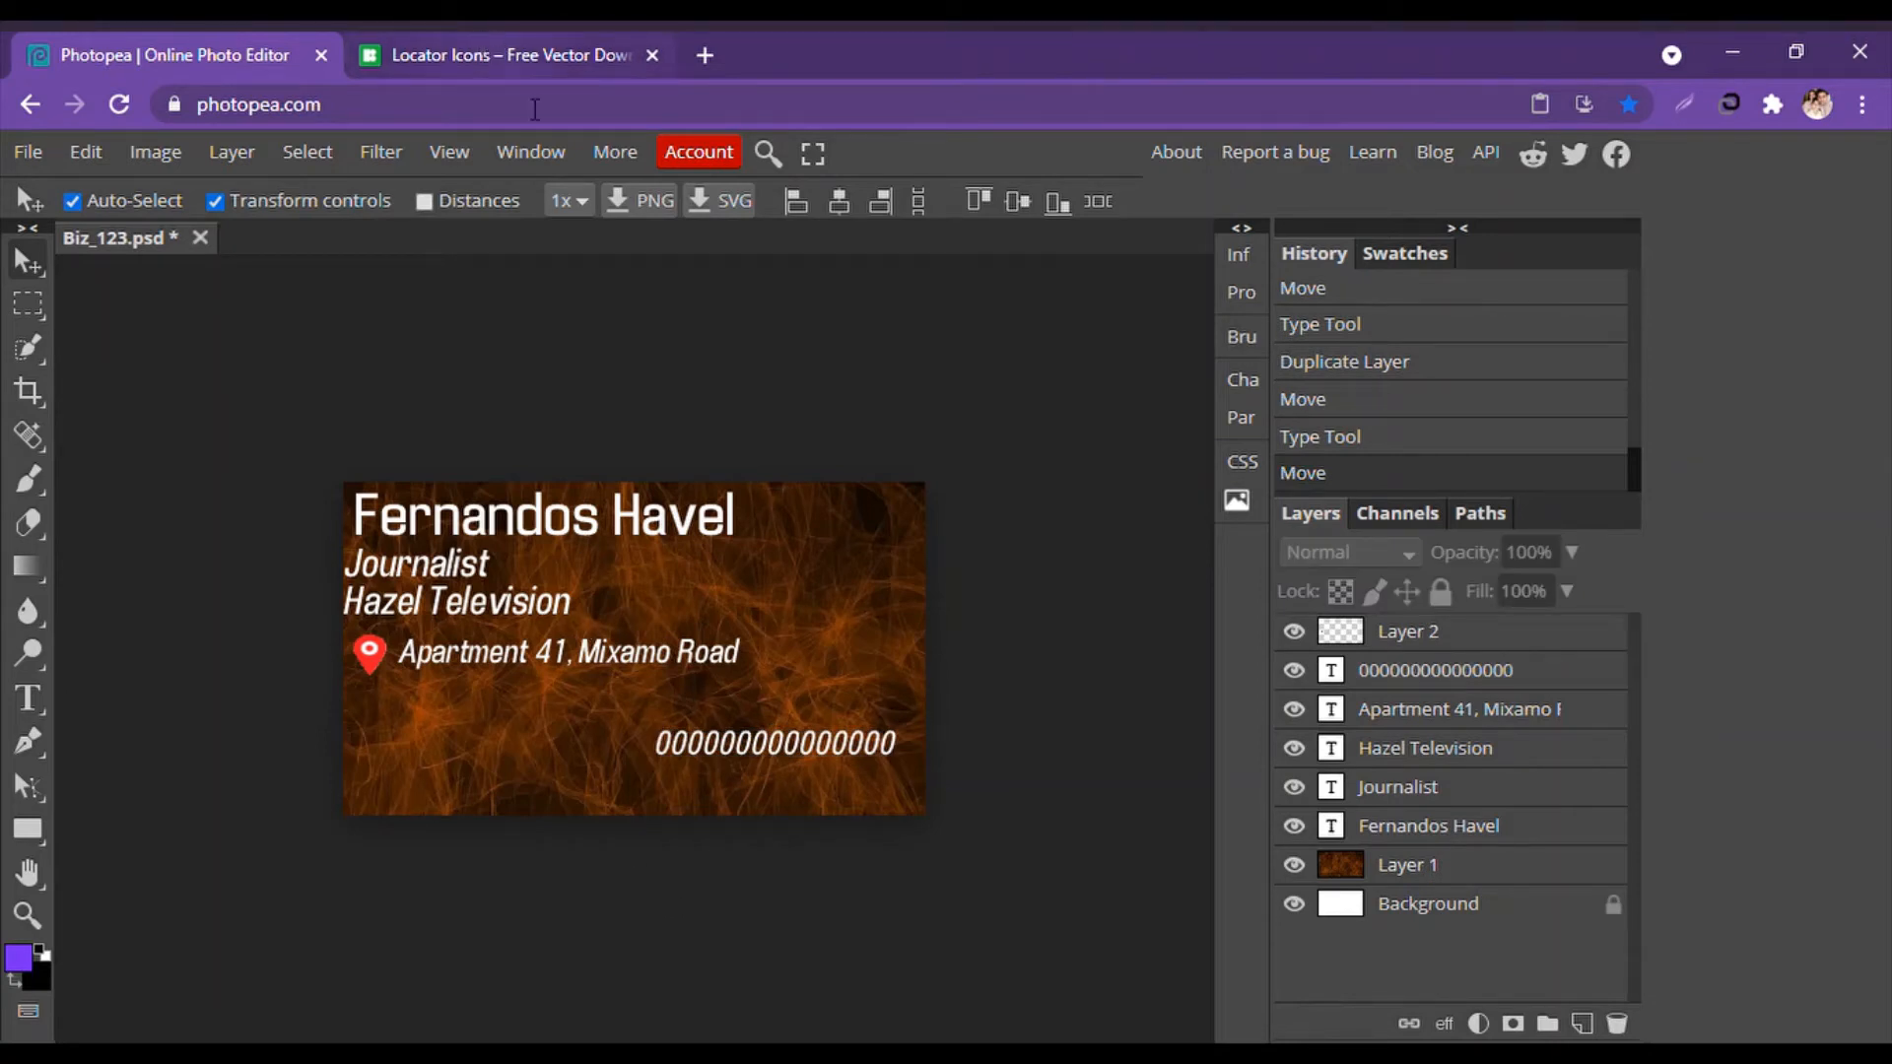
drag(764, 746, 764, 748)
click(564, 319)
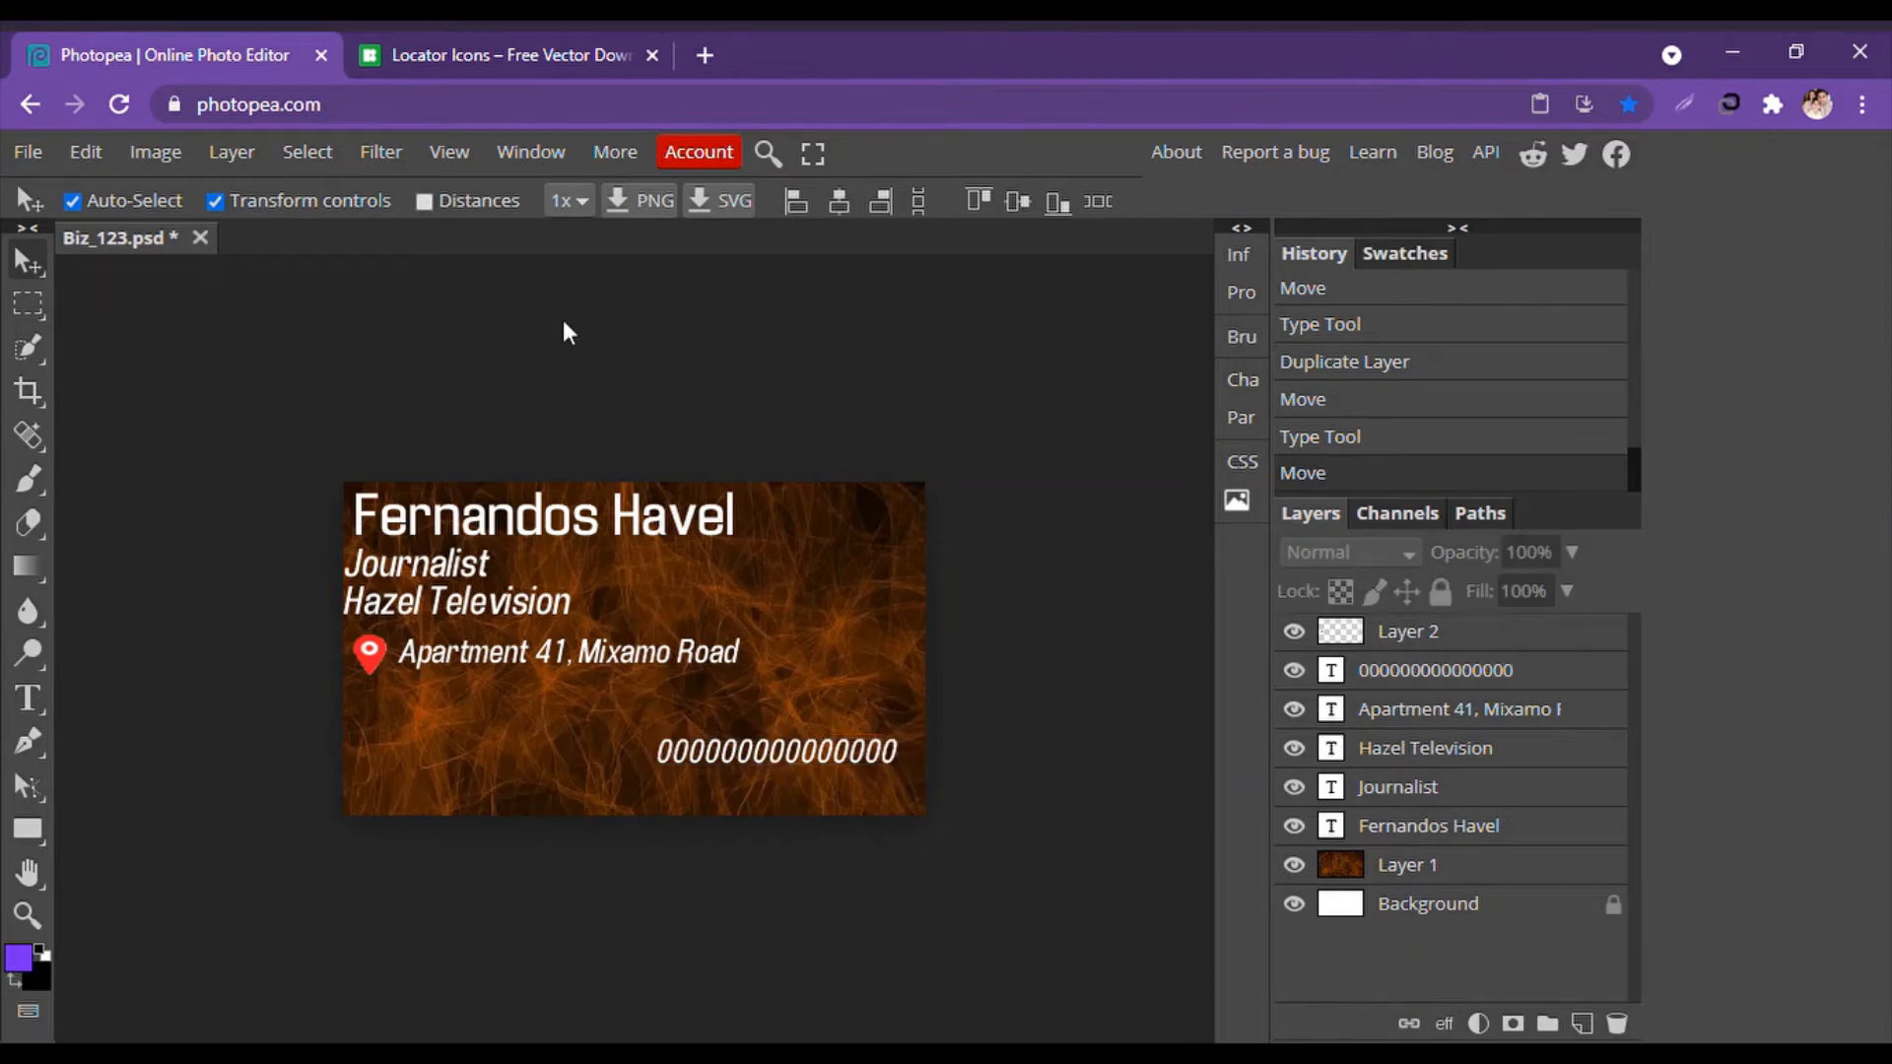
click(529, 38)
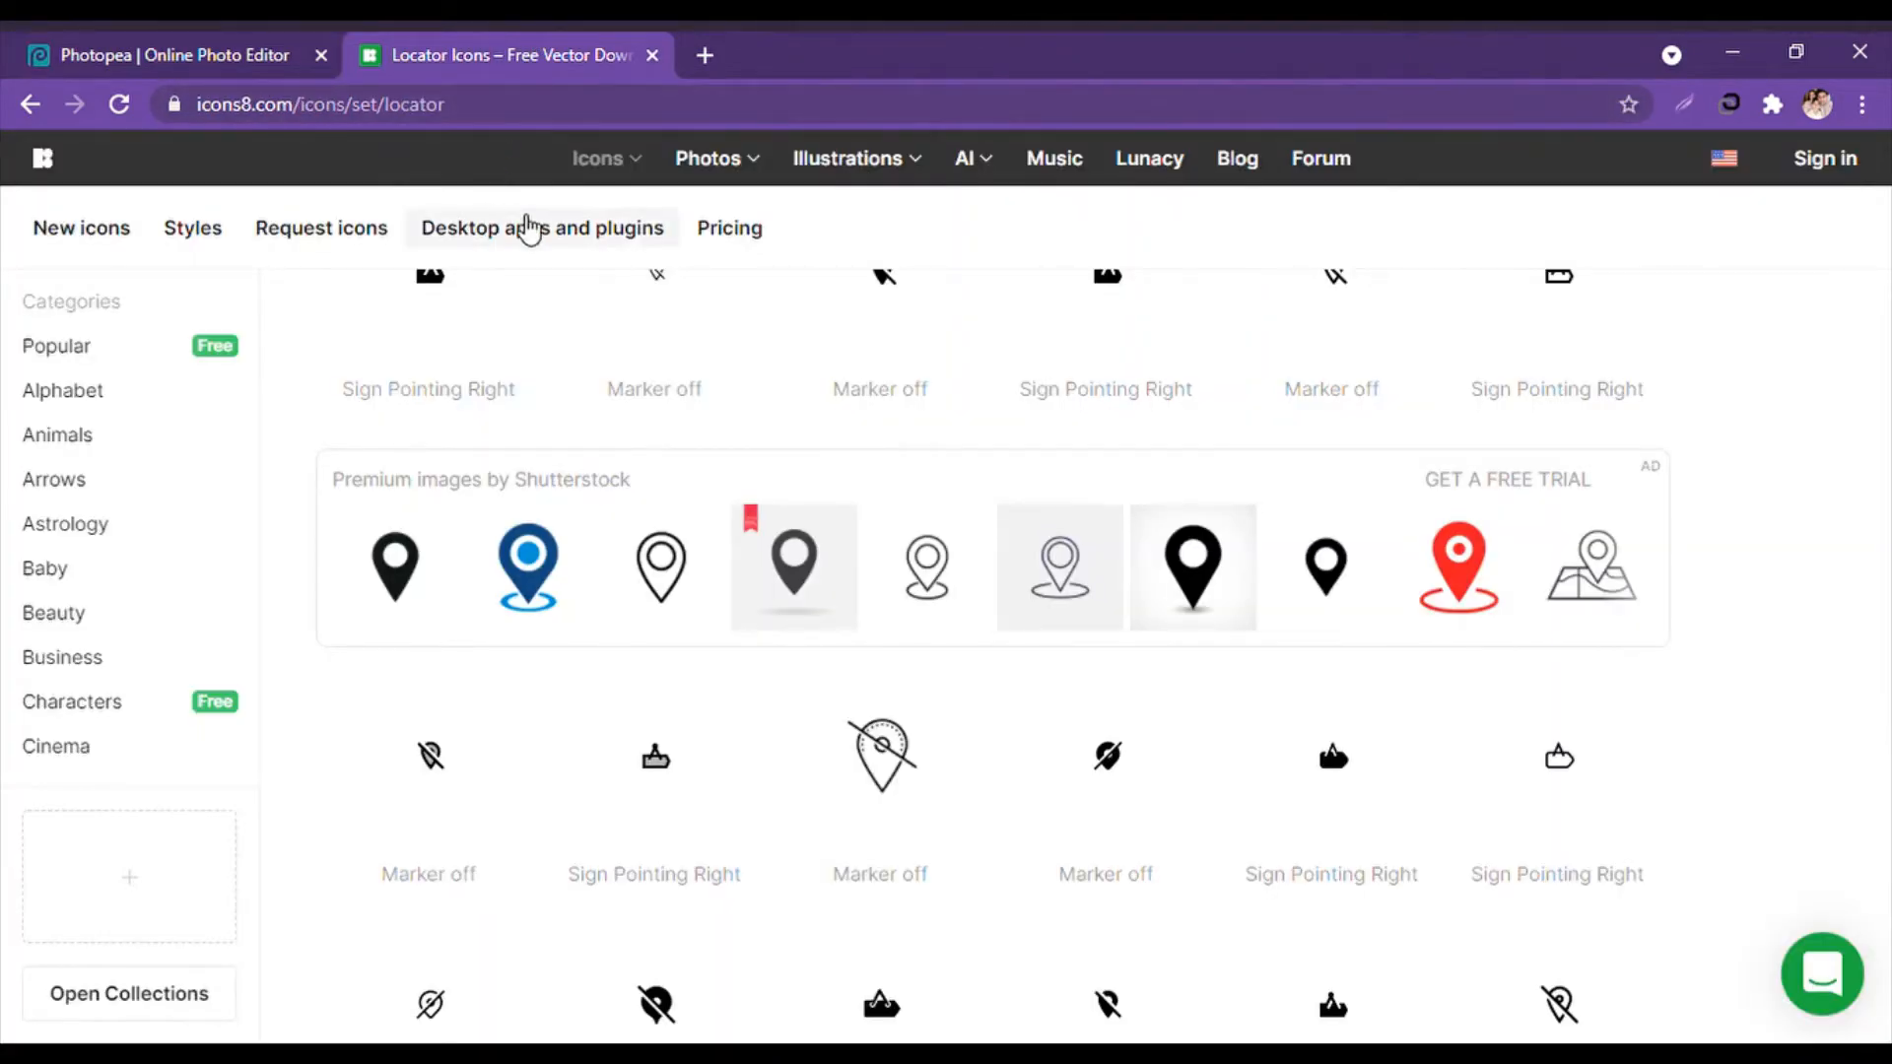
Search icons8 for 'call' and browse through the call icon results.
scroll(506, 451, up, 10)
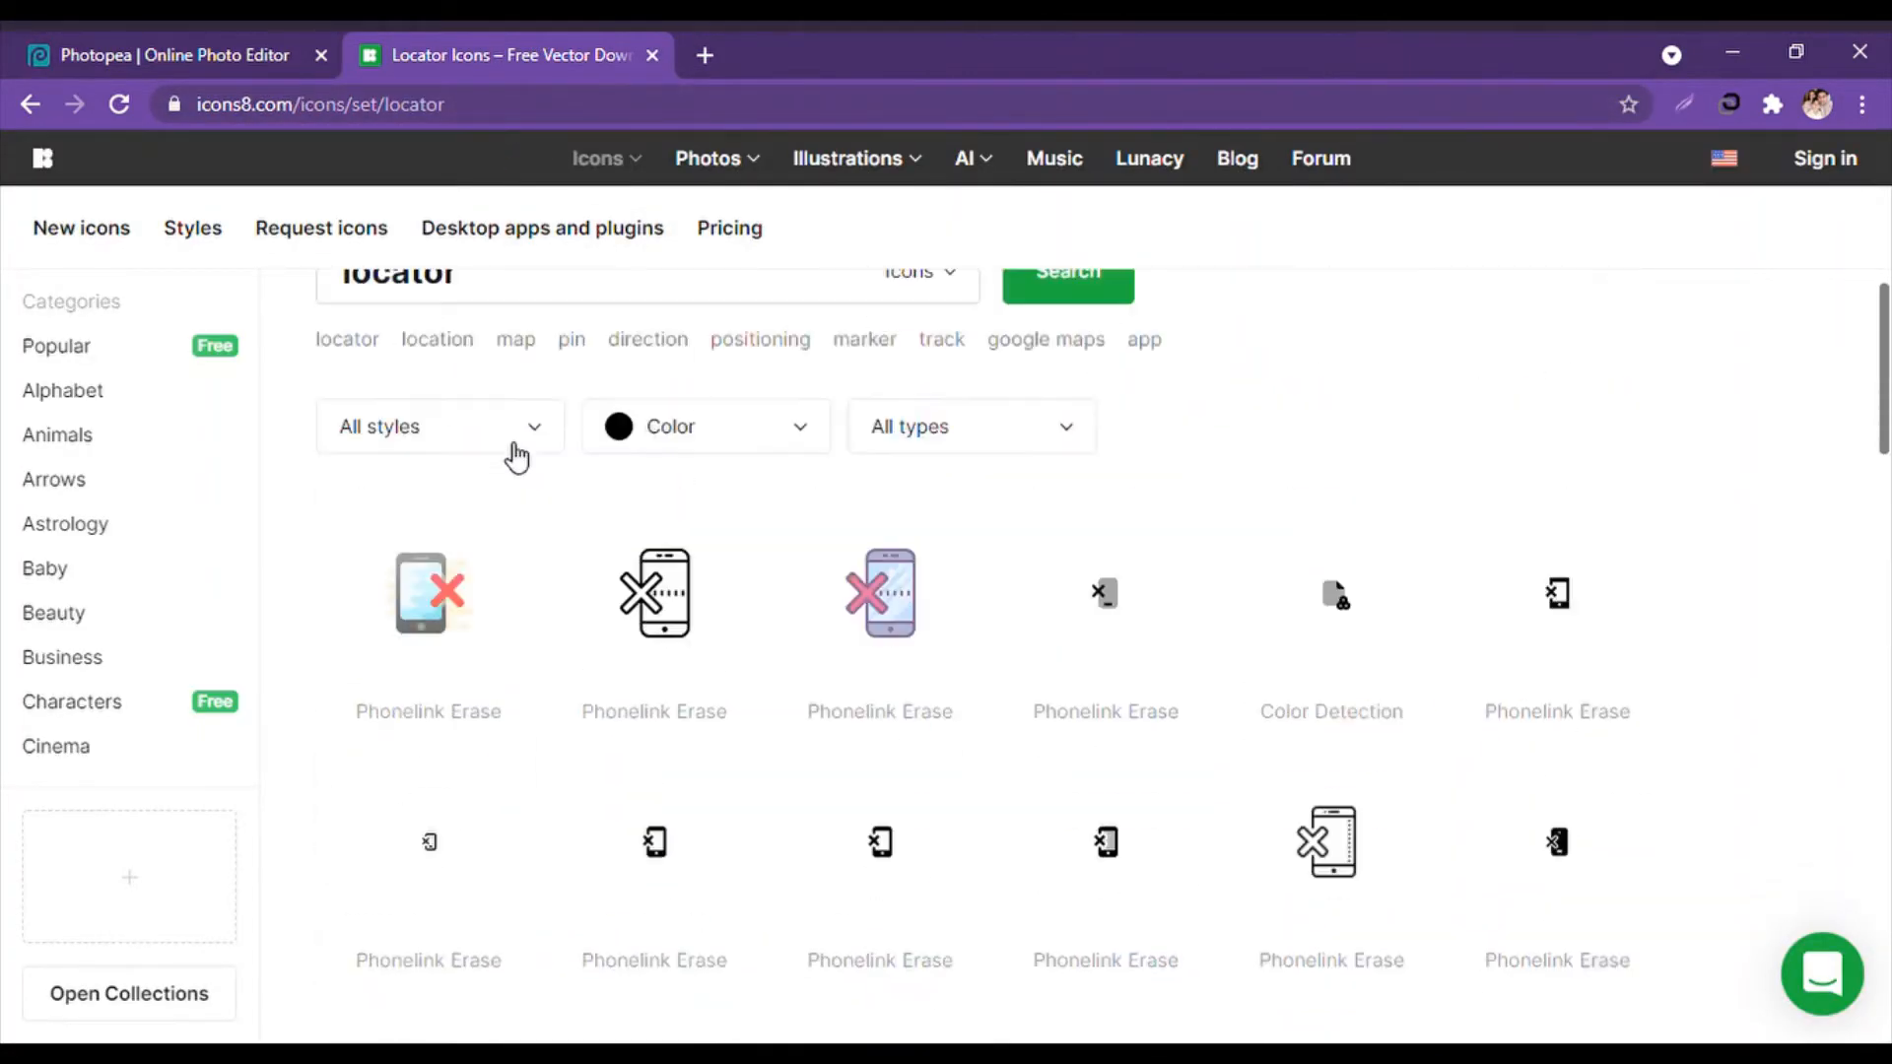
drag(515, 349, 338, 335)
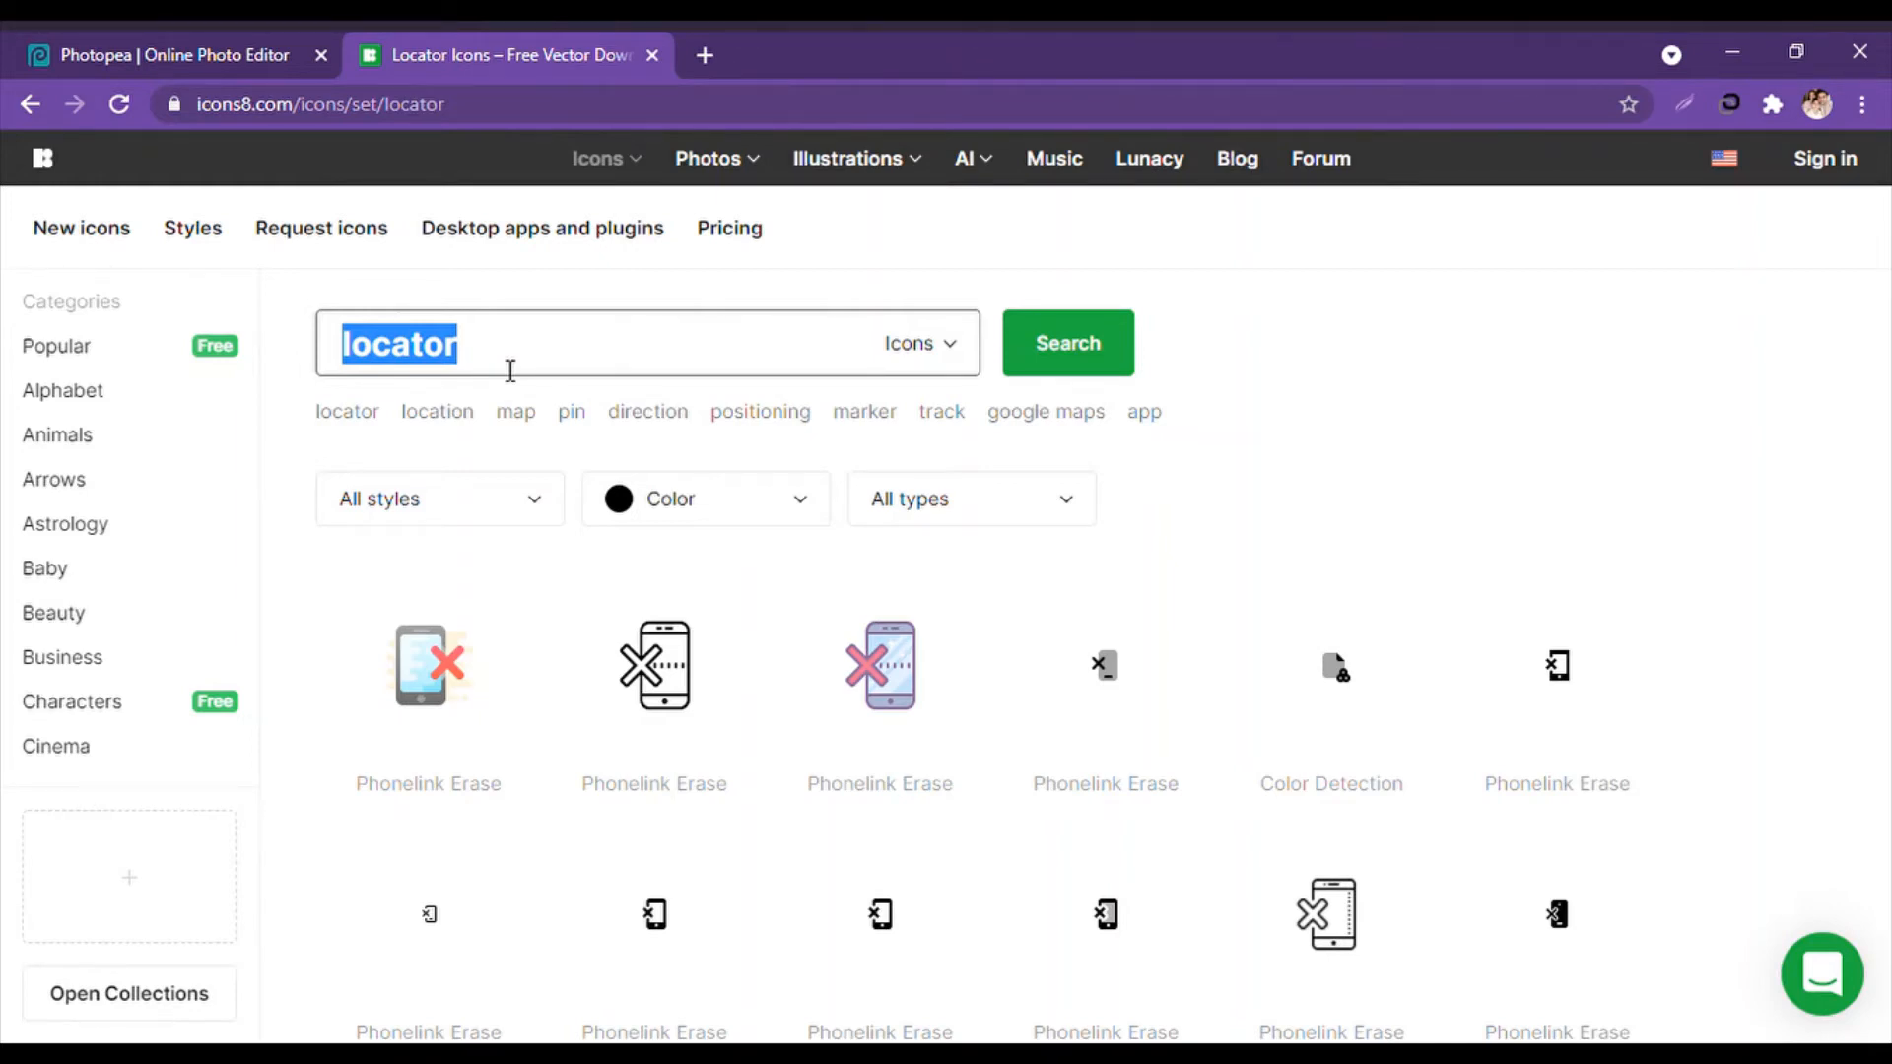
text(call)
key(Return)
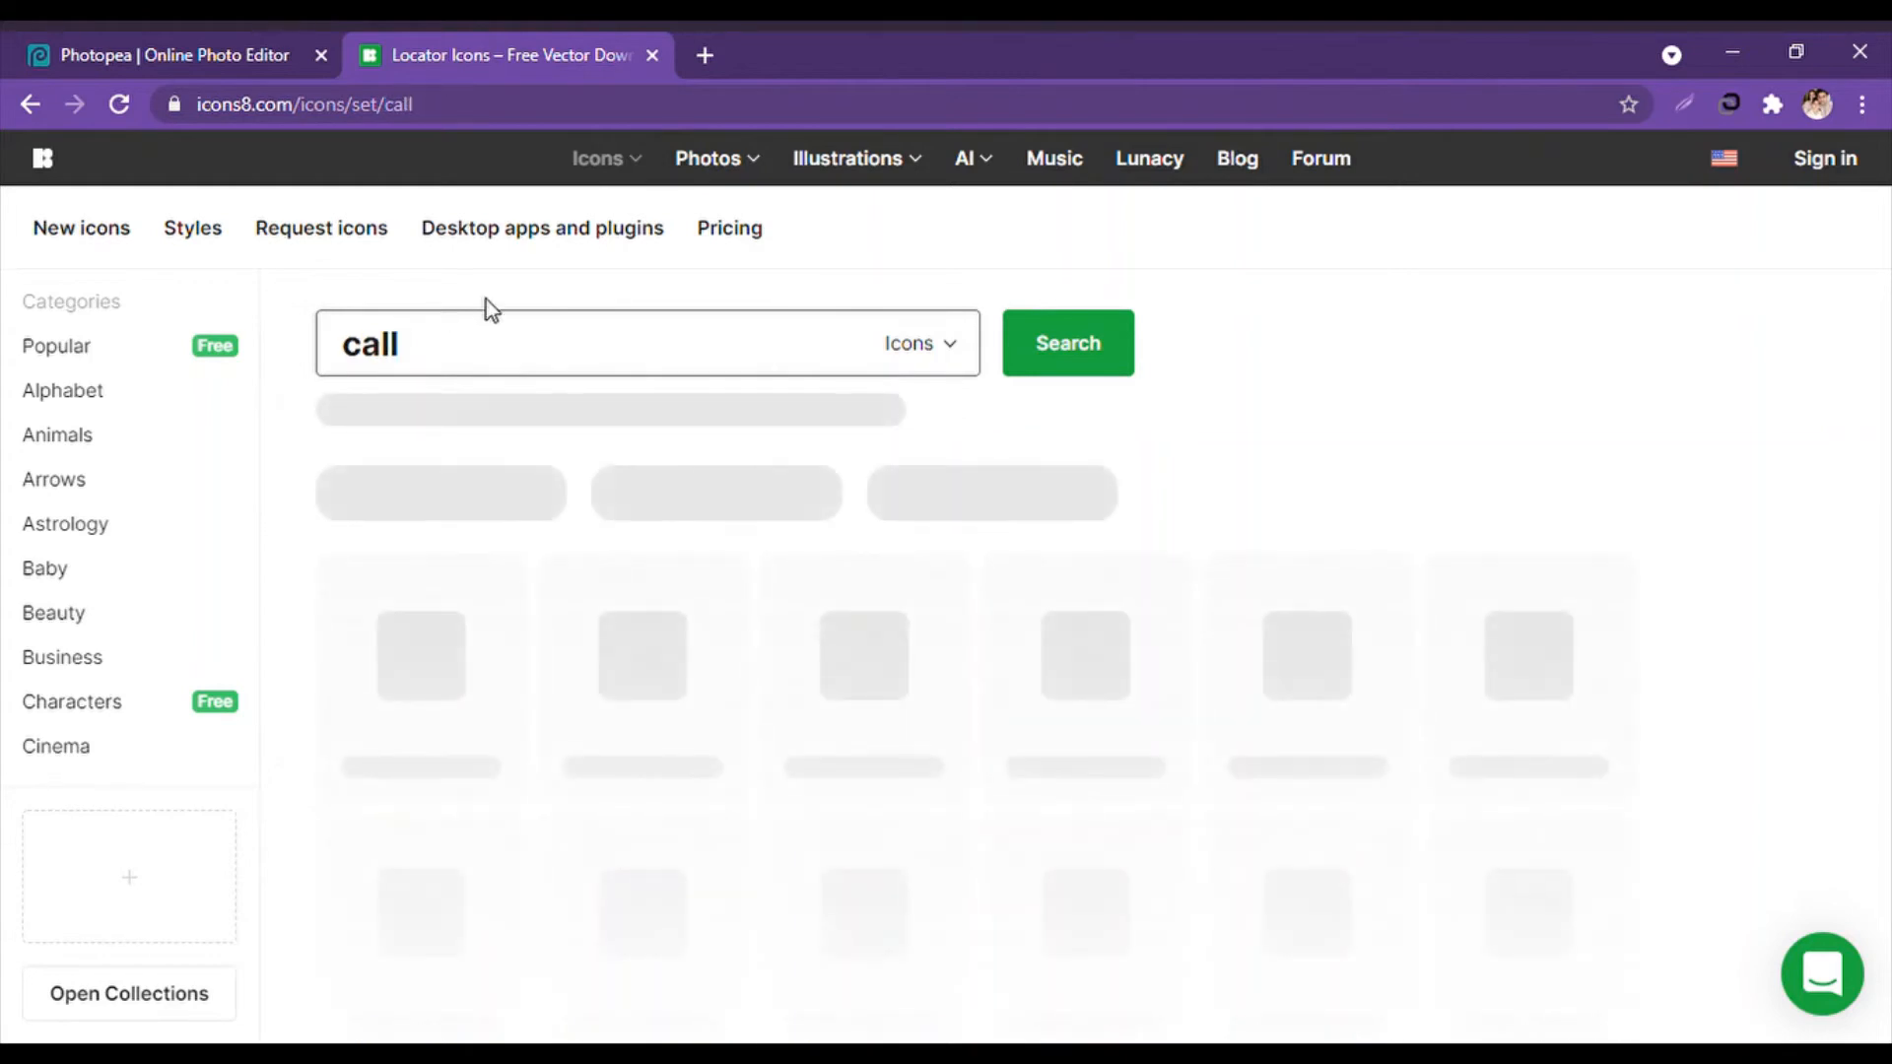
click(181, 47)
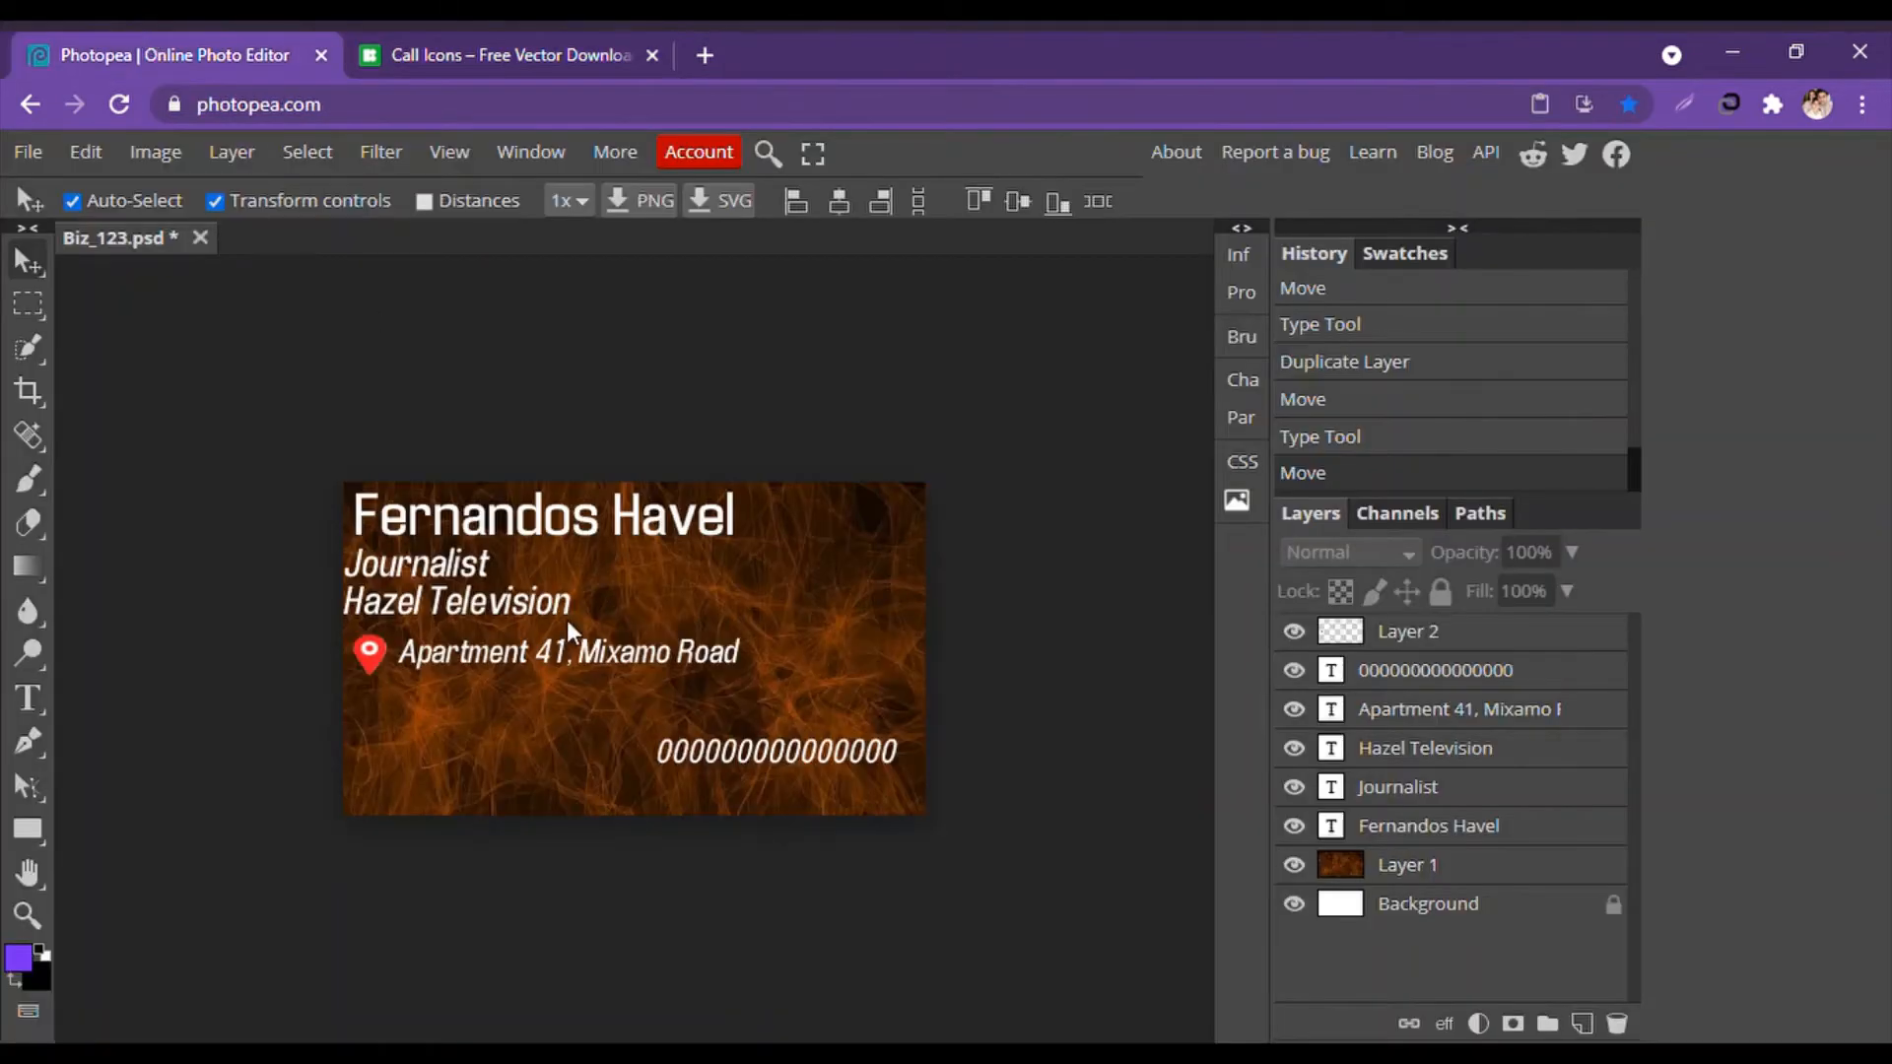
click(582, 49)
scroll(1245, 743, down, 7)
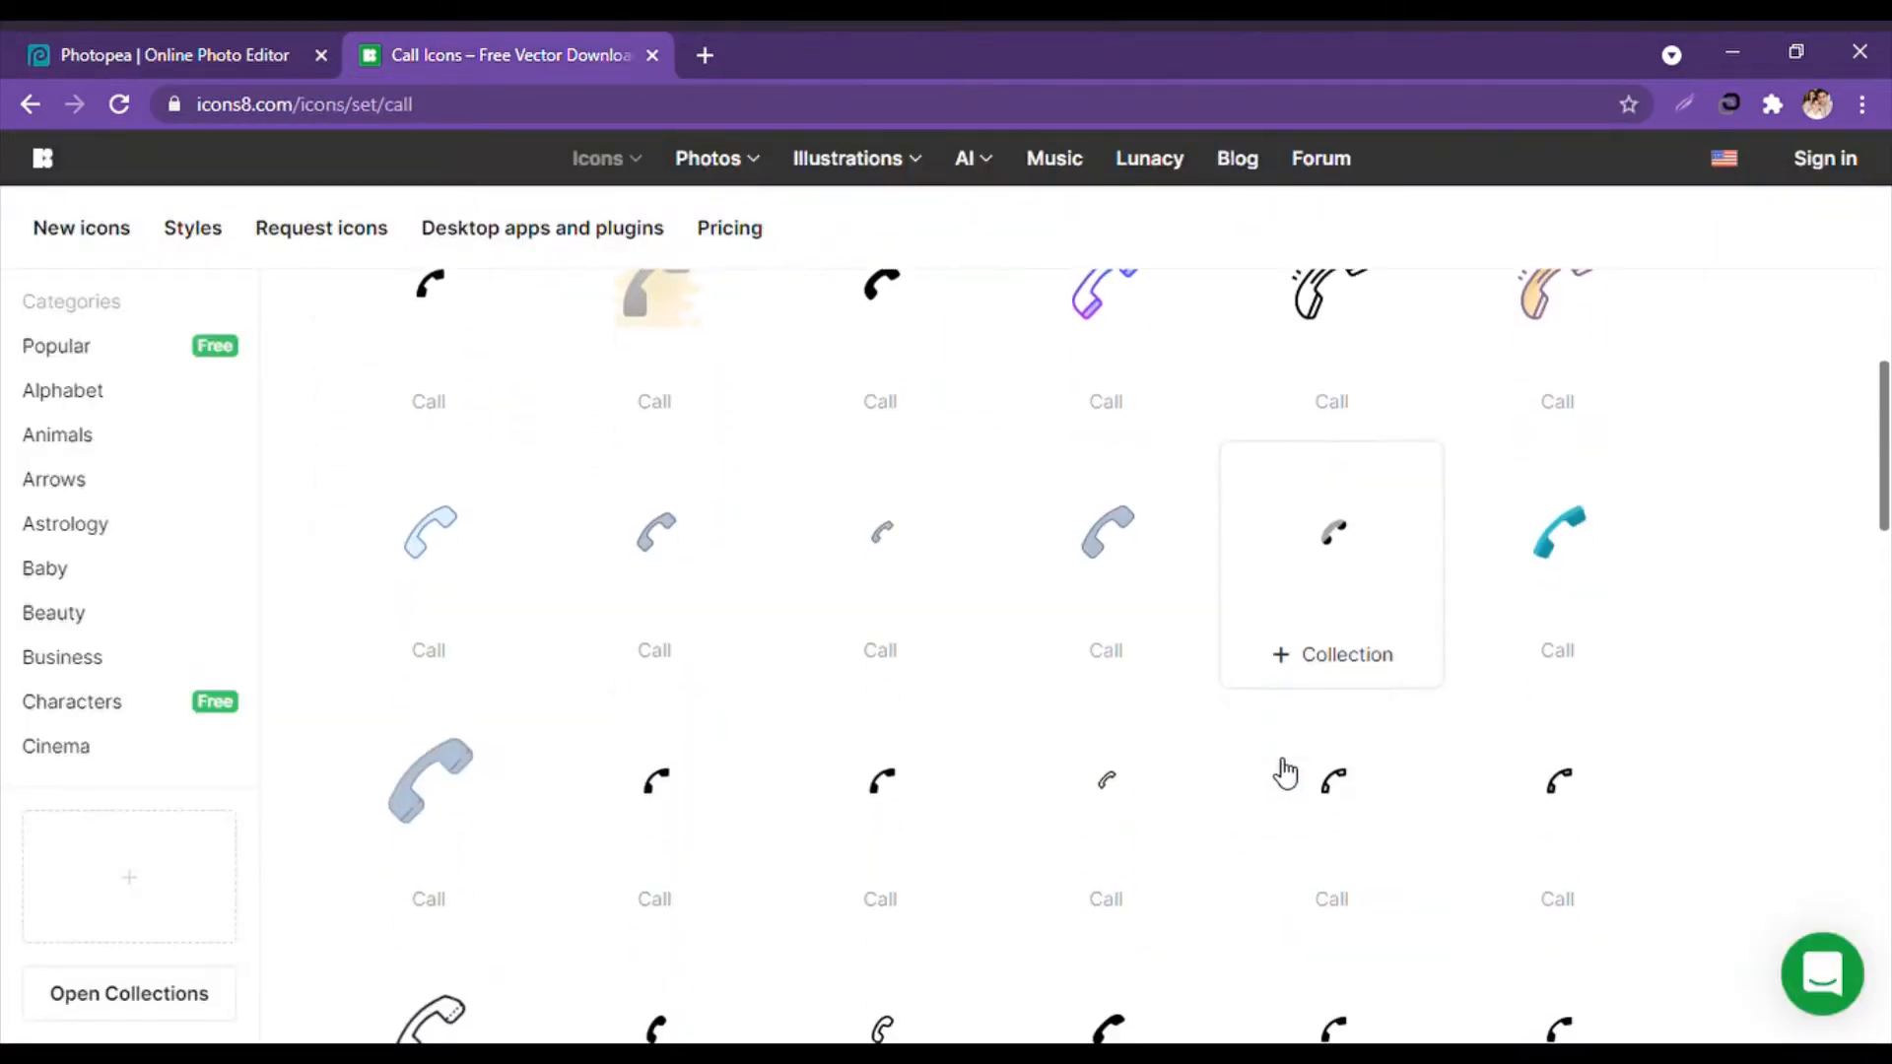
scroll(948, 760, down, 10)
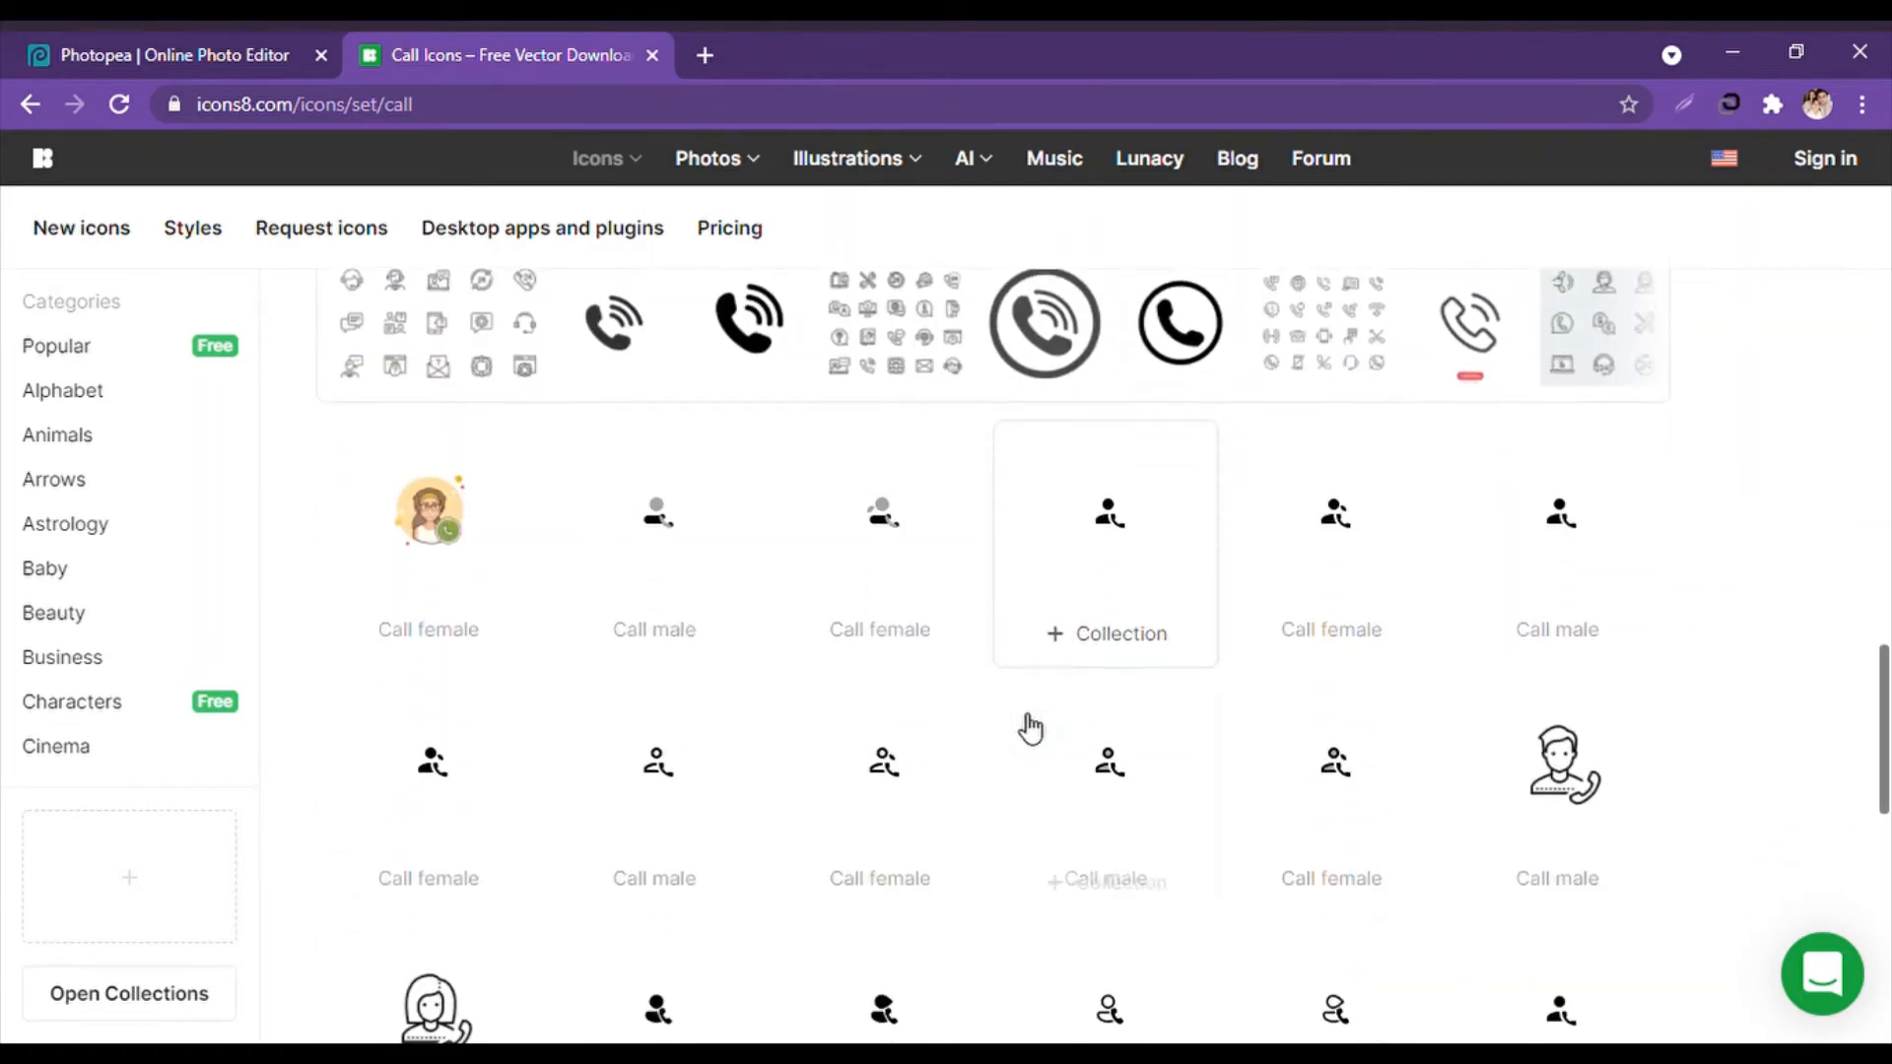
scroll(1012, 741, down, 10)
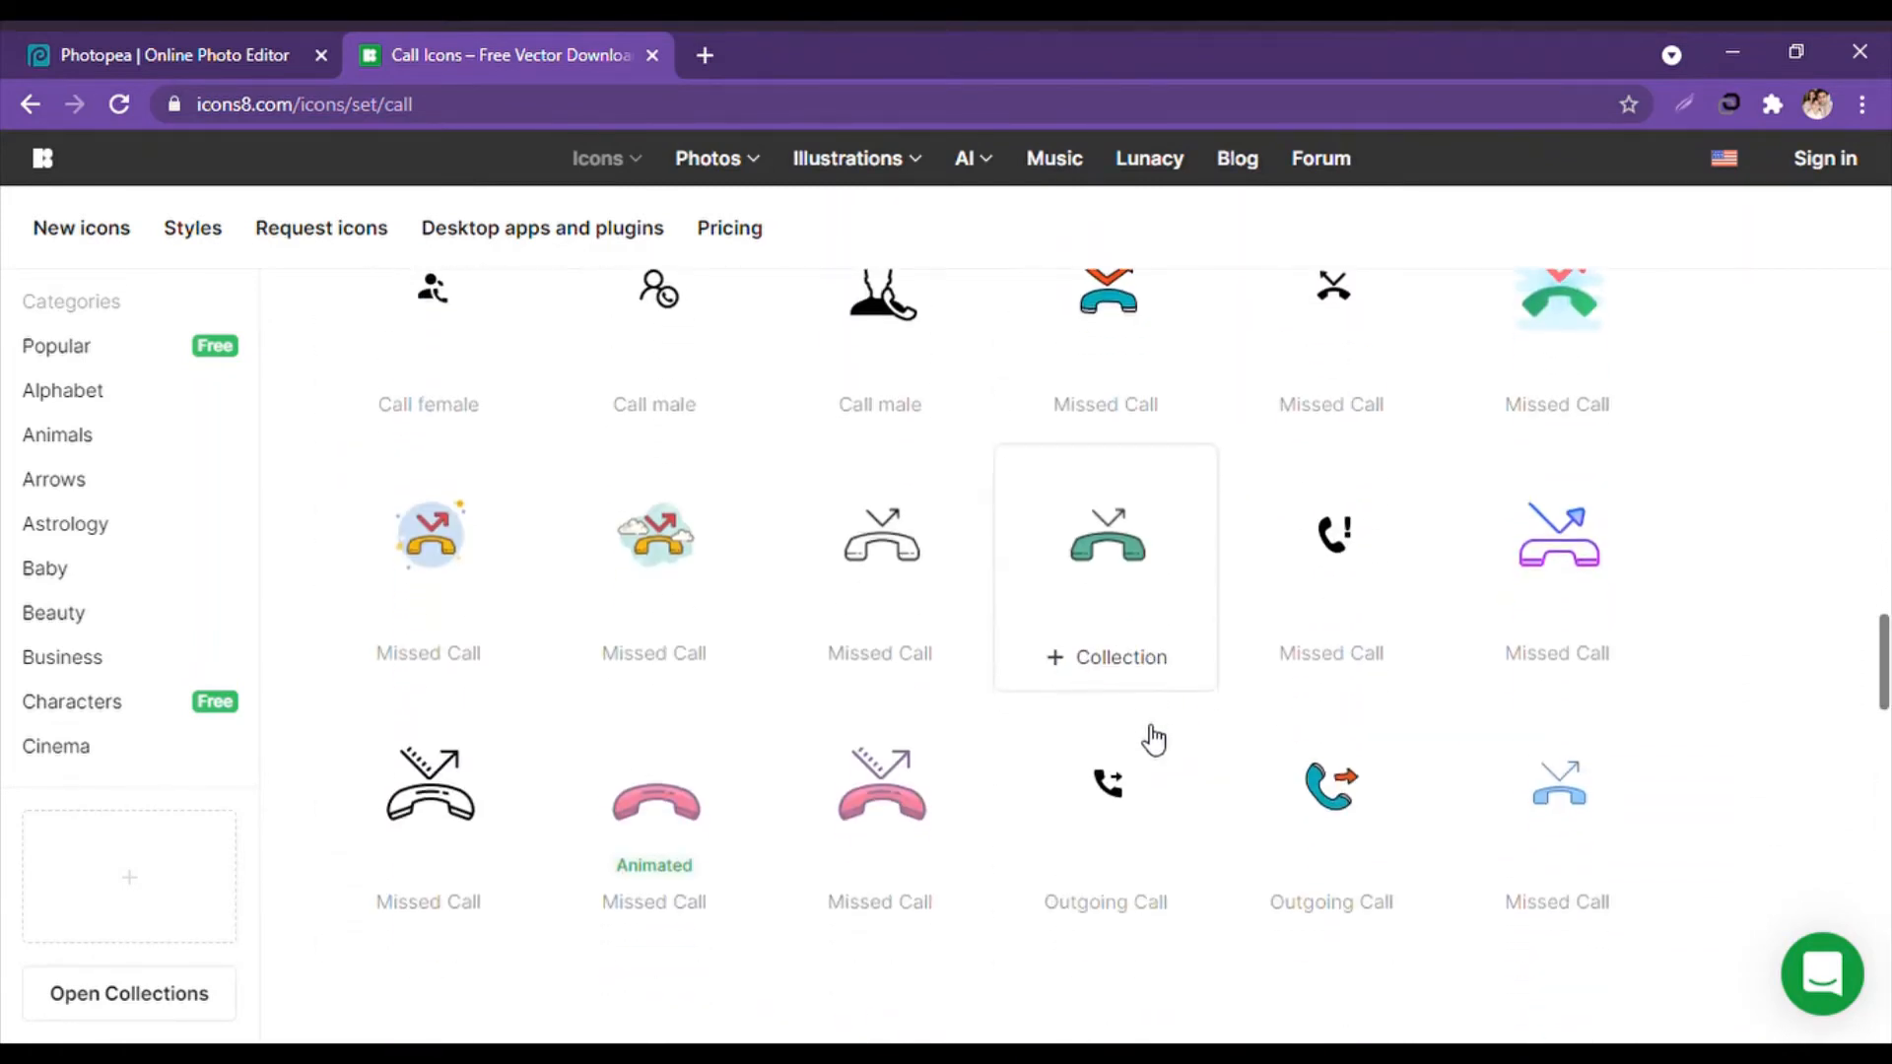
scroll(1150, 739, down, 3)
scroll(611, 591, down, 6)
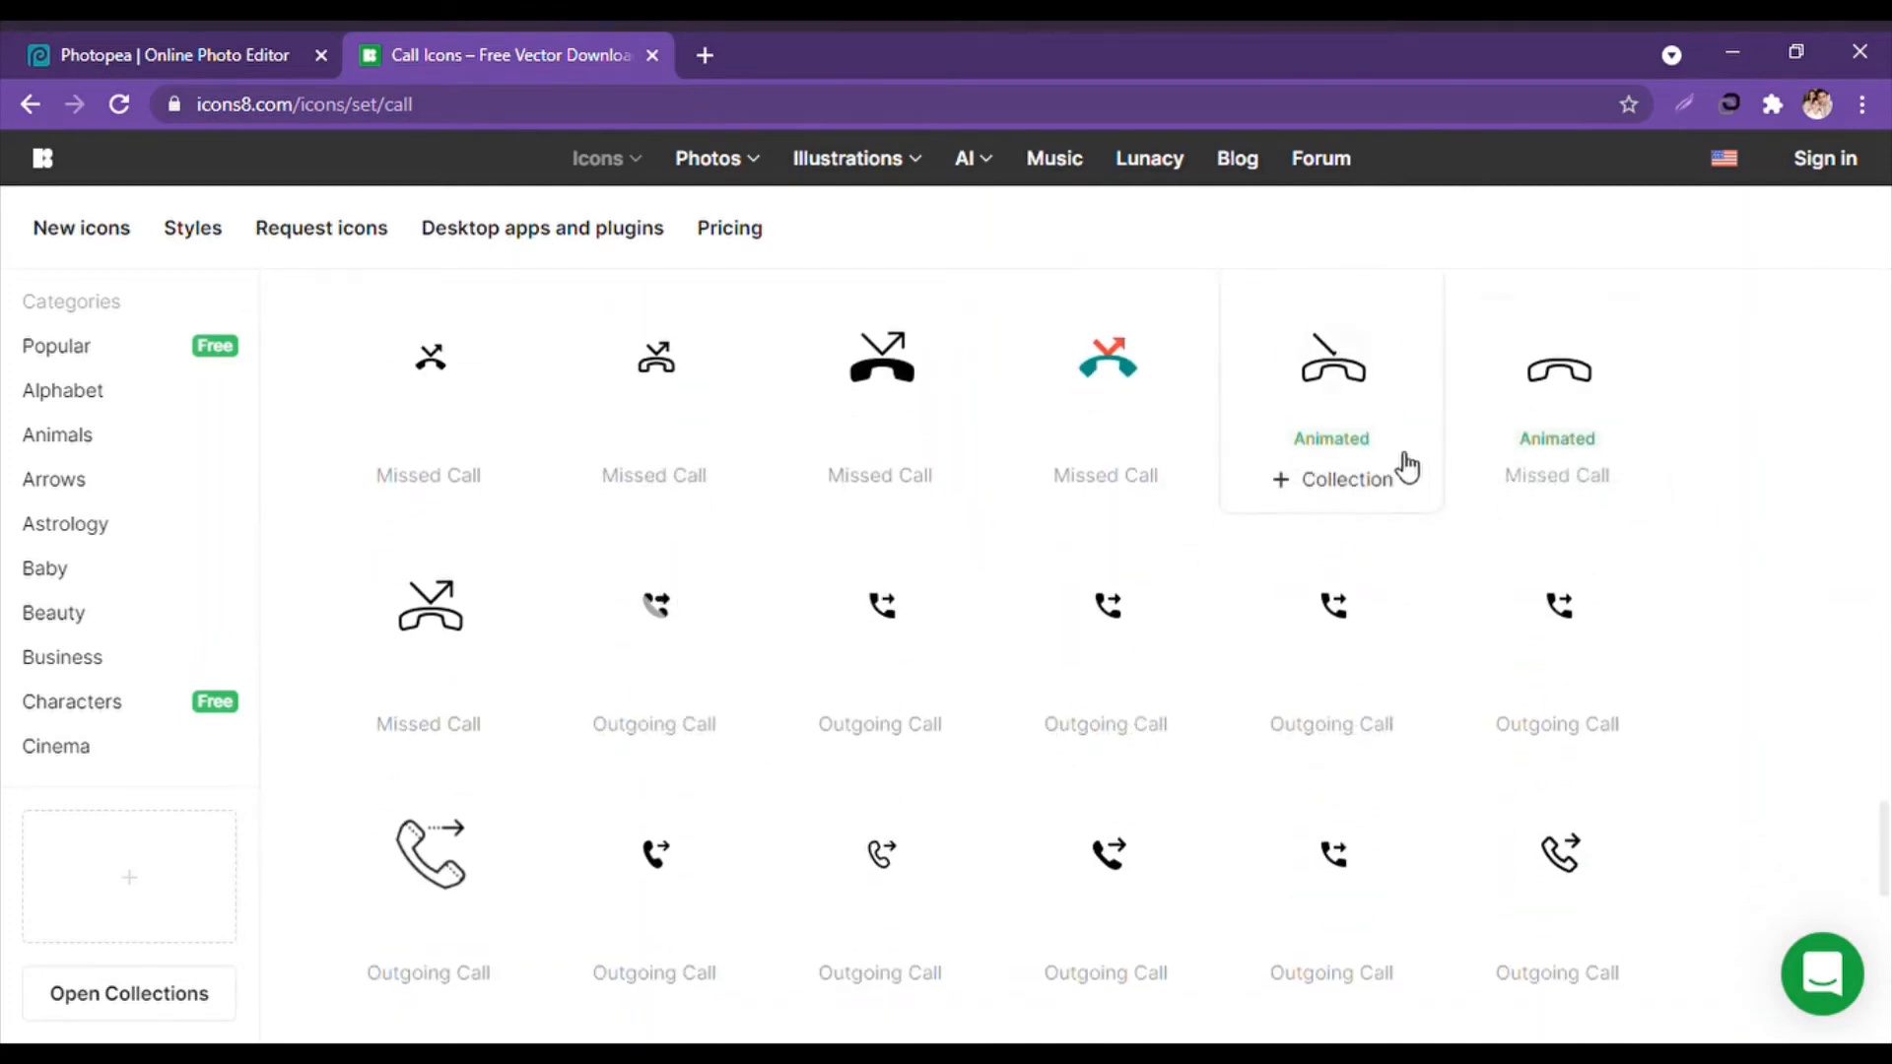
scroll(955, 483, down, 6)
scroll(955, 483, down, 10)
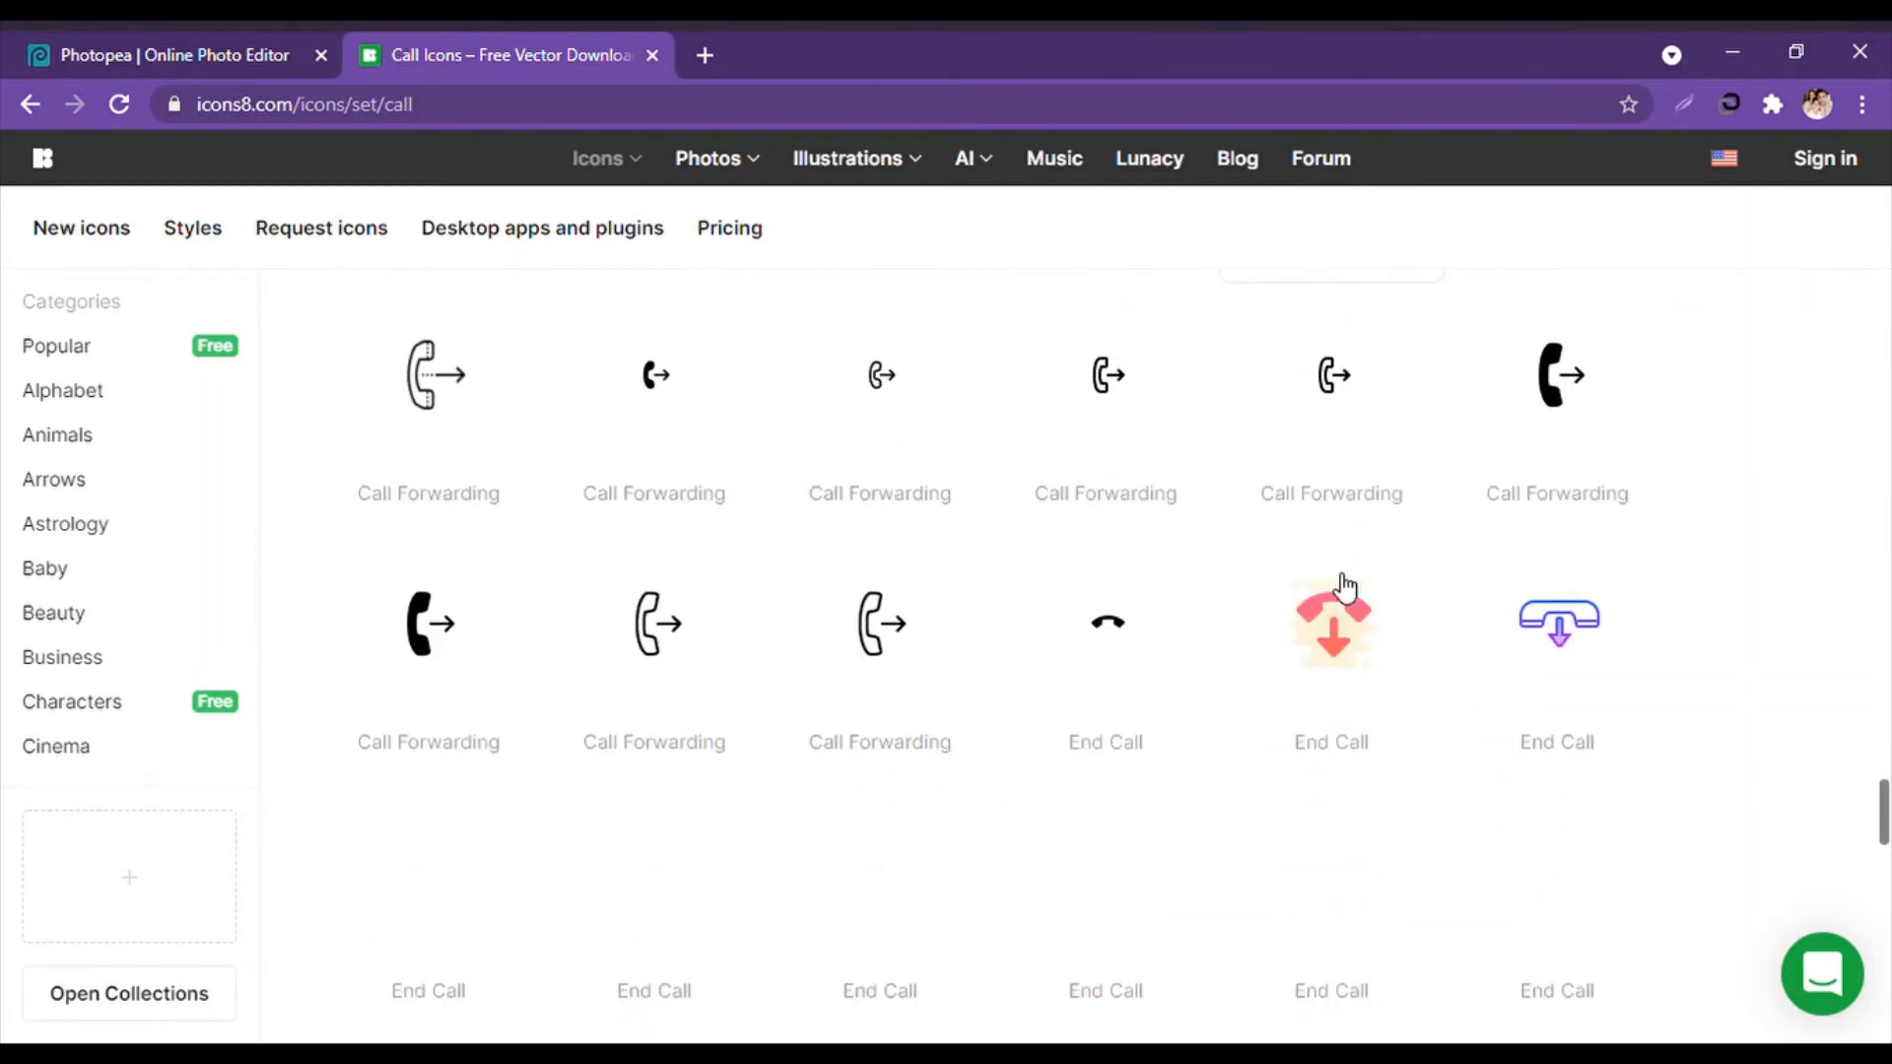
scroll(1044, 678, down, 10)
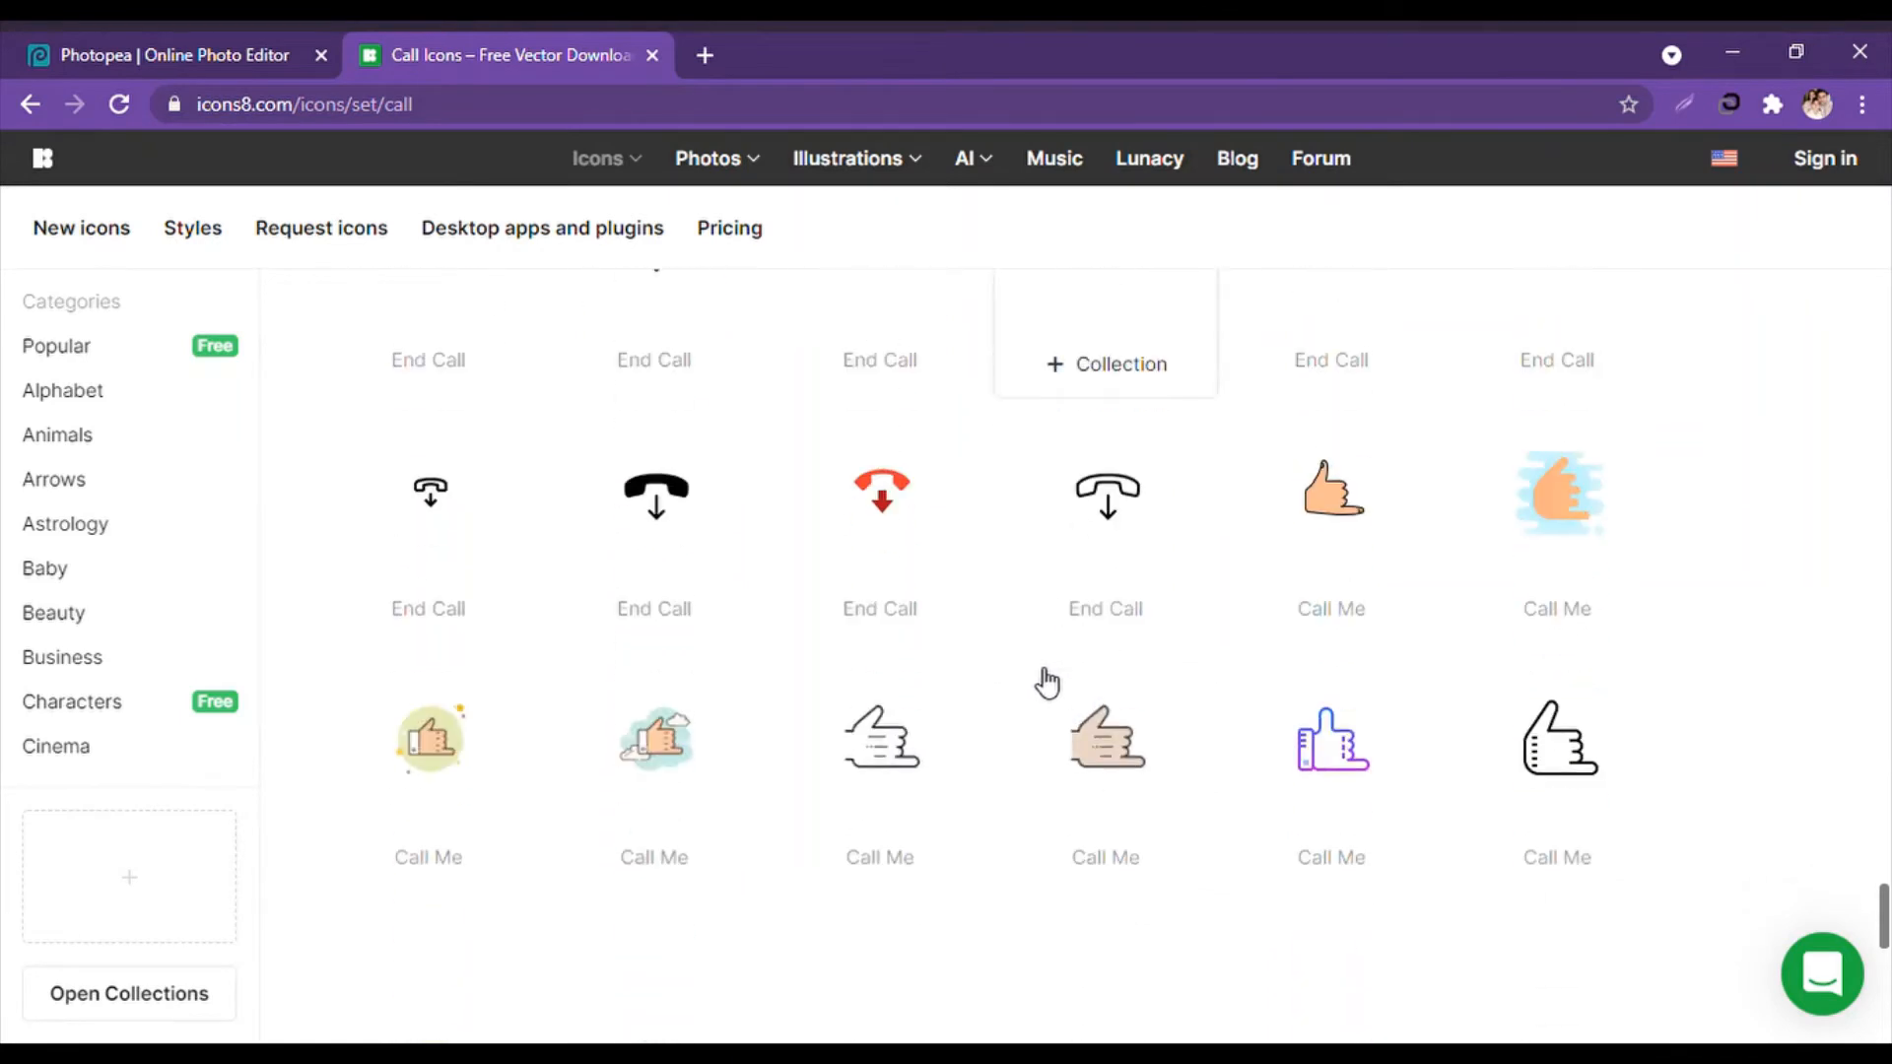
scroll(1048, 682, down, 10)
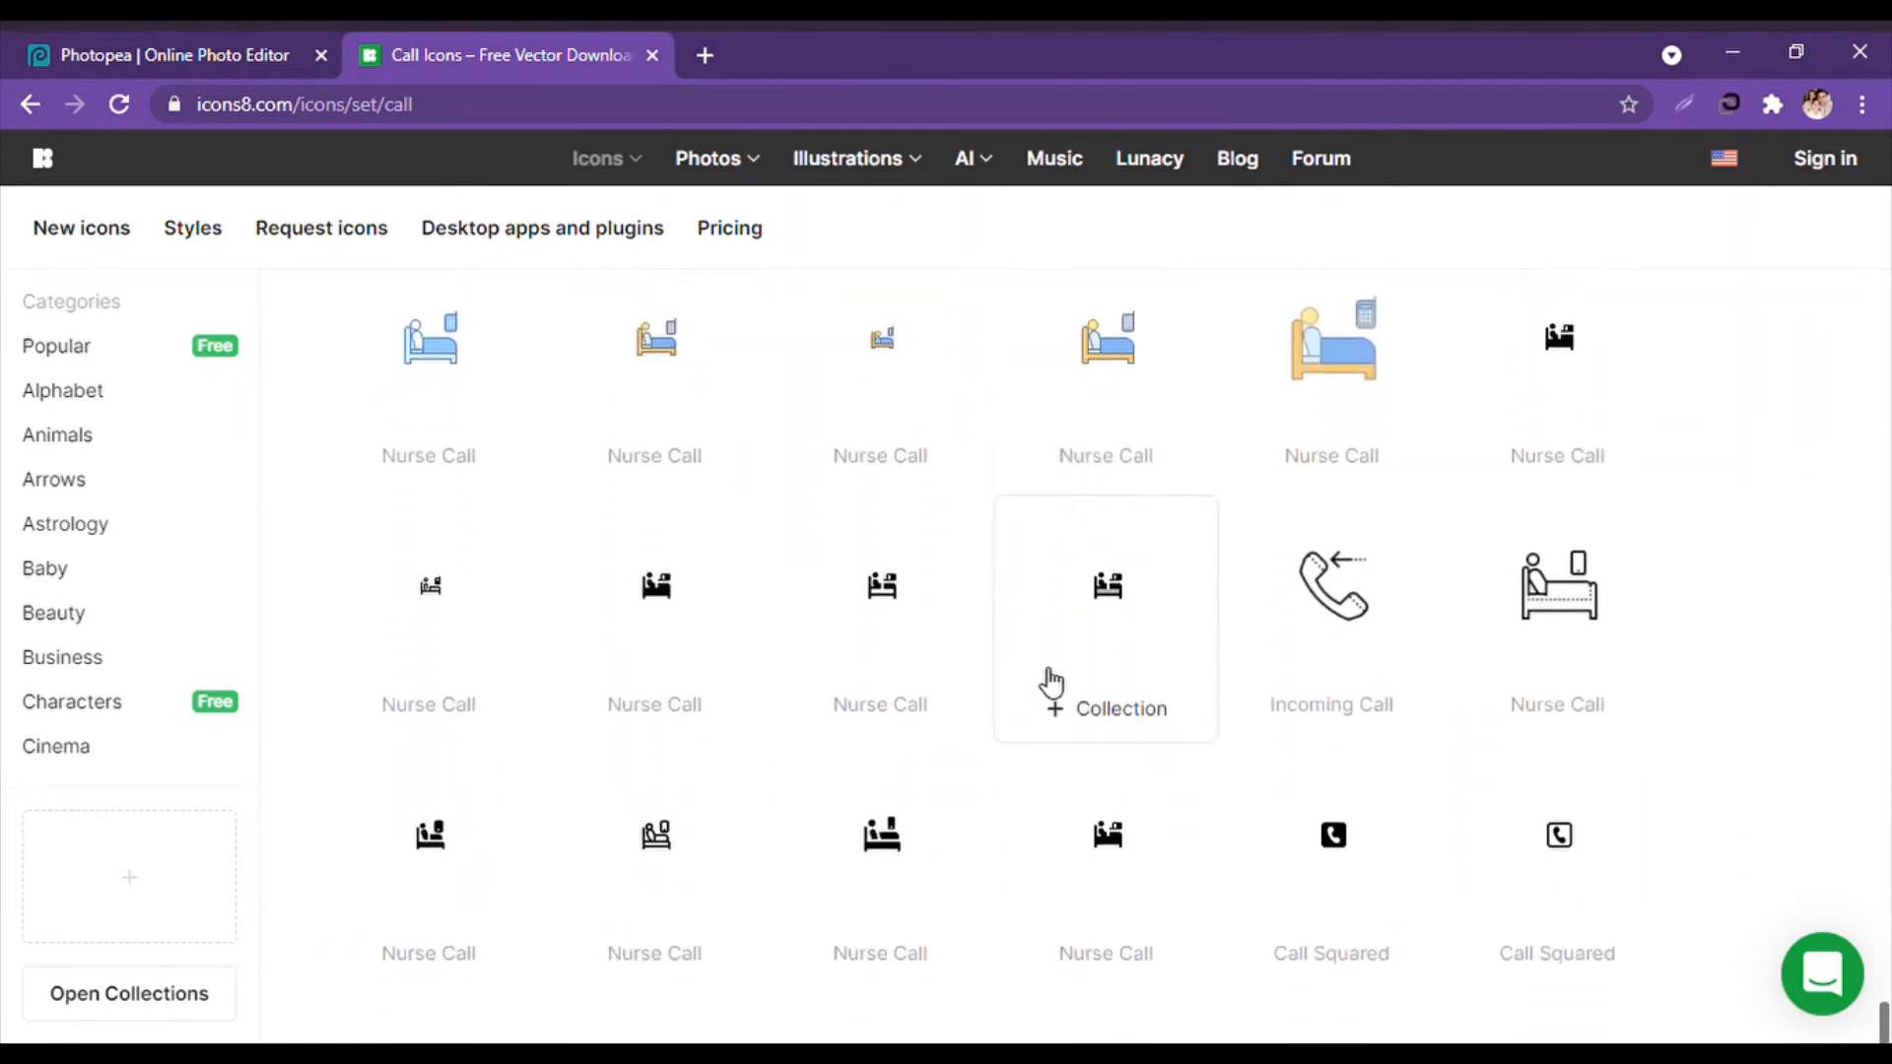
scroll(1053, 680, down, 10)
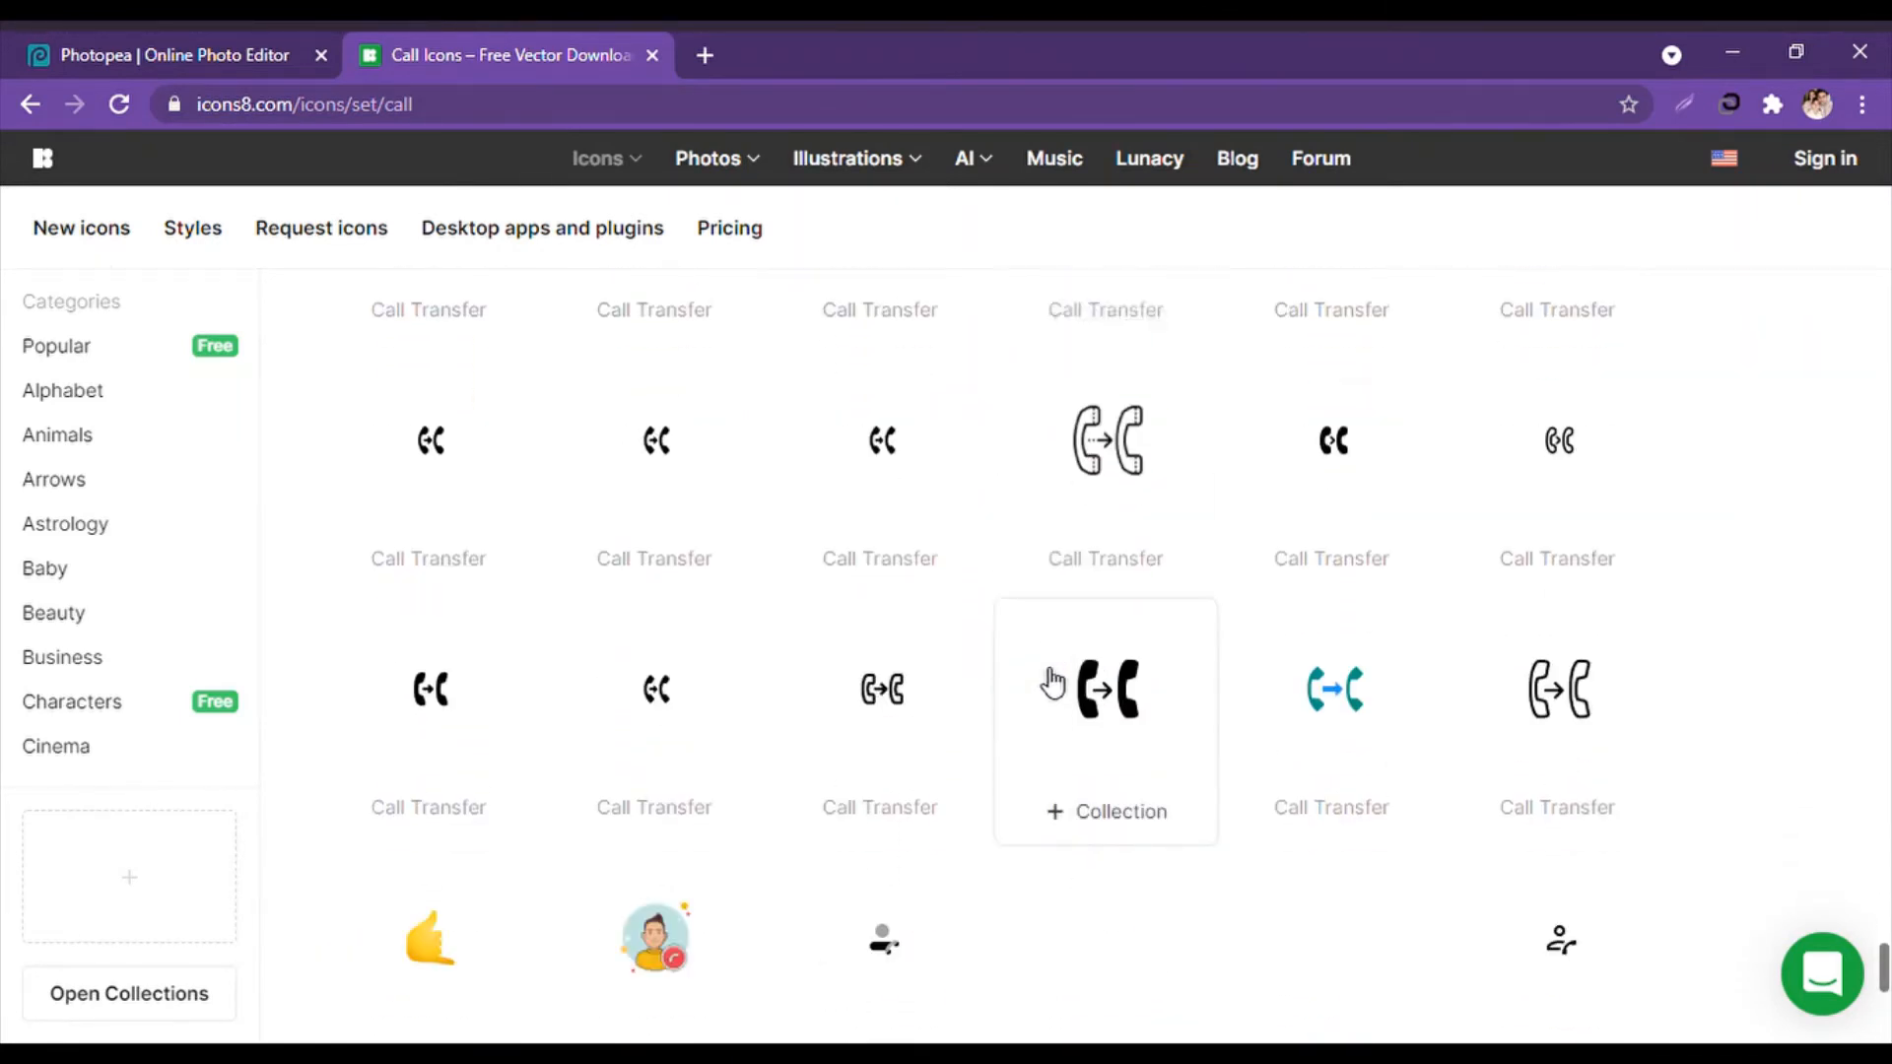
scroll(1052, 680, down, 10)
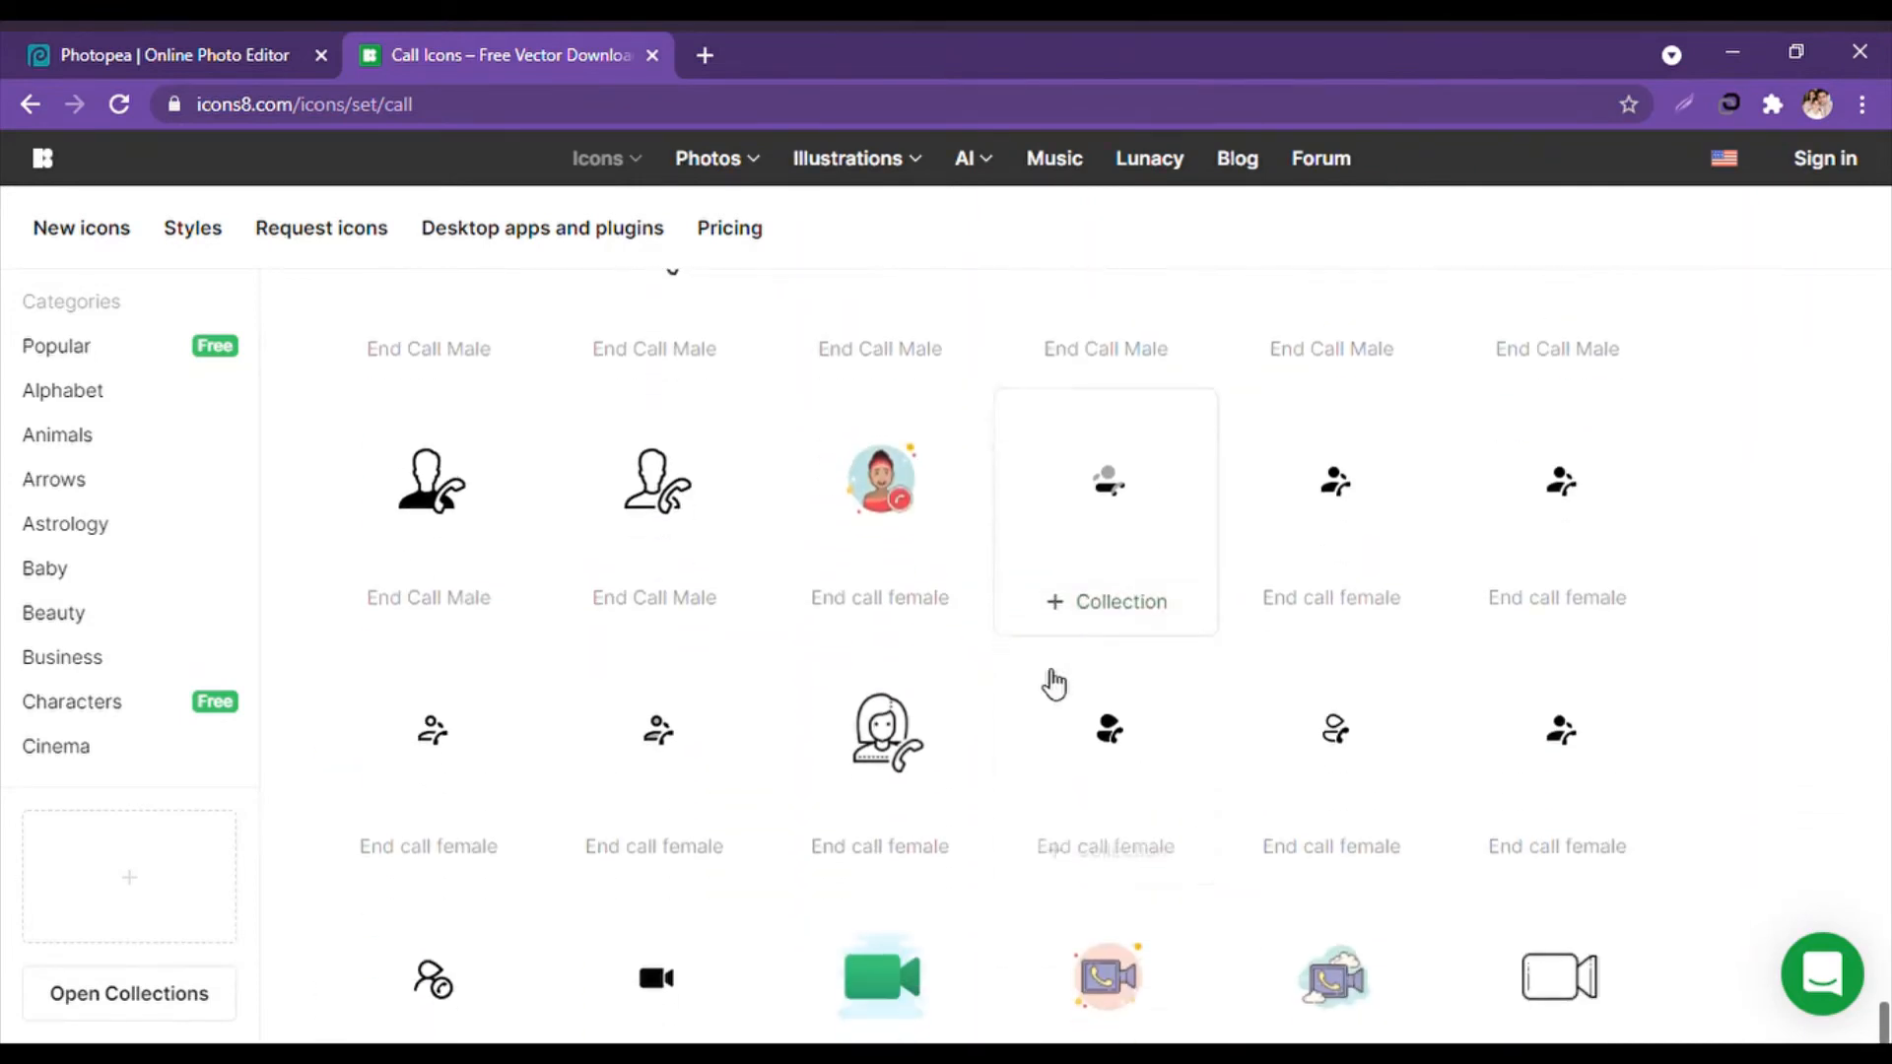
scroll(1765, 700, up, 20)
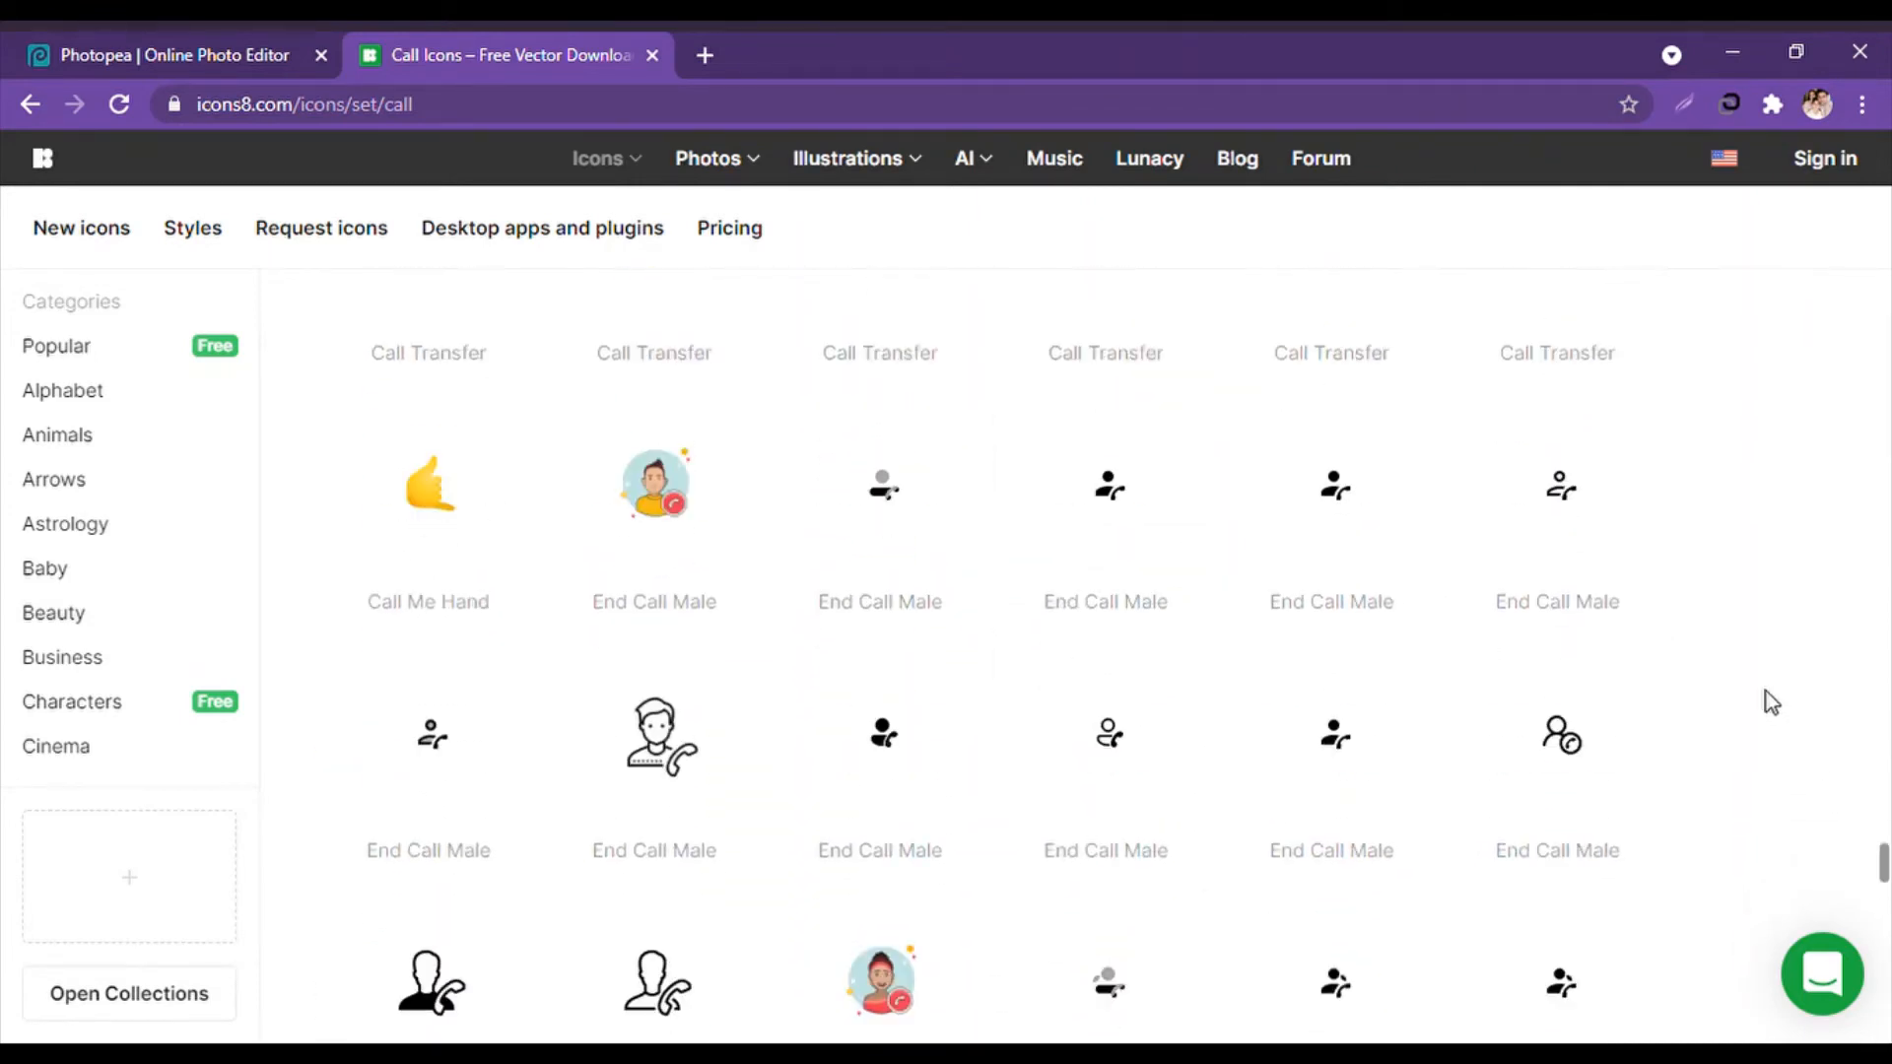
scroll(1719, 621, up, 20)
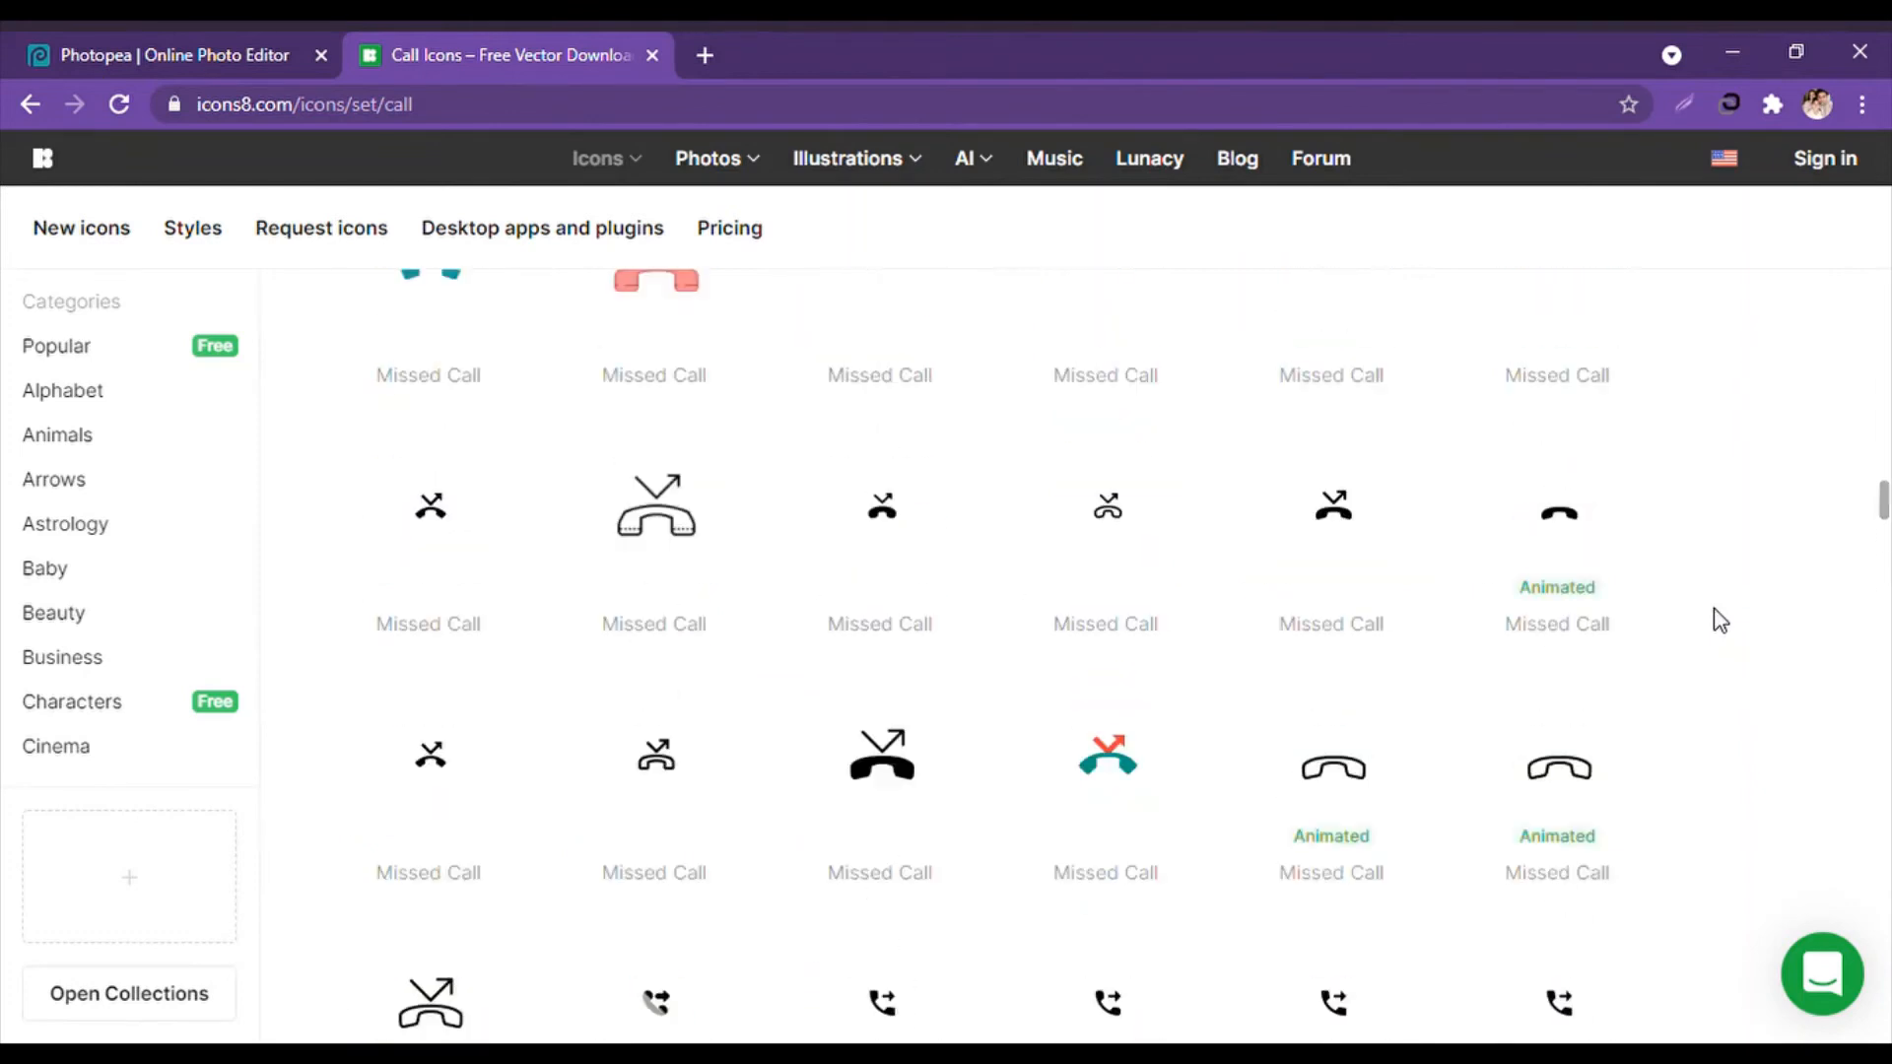
scroll(1714, 617, down, 3)
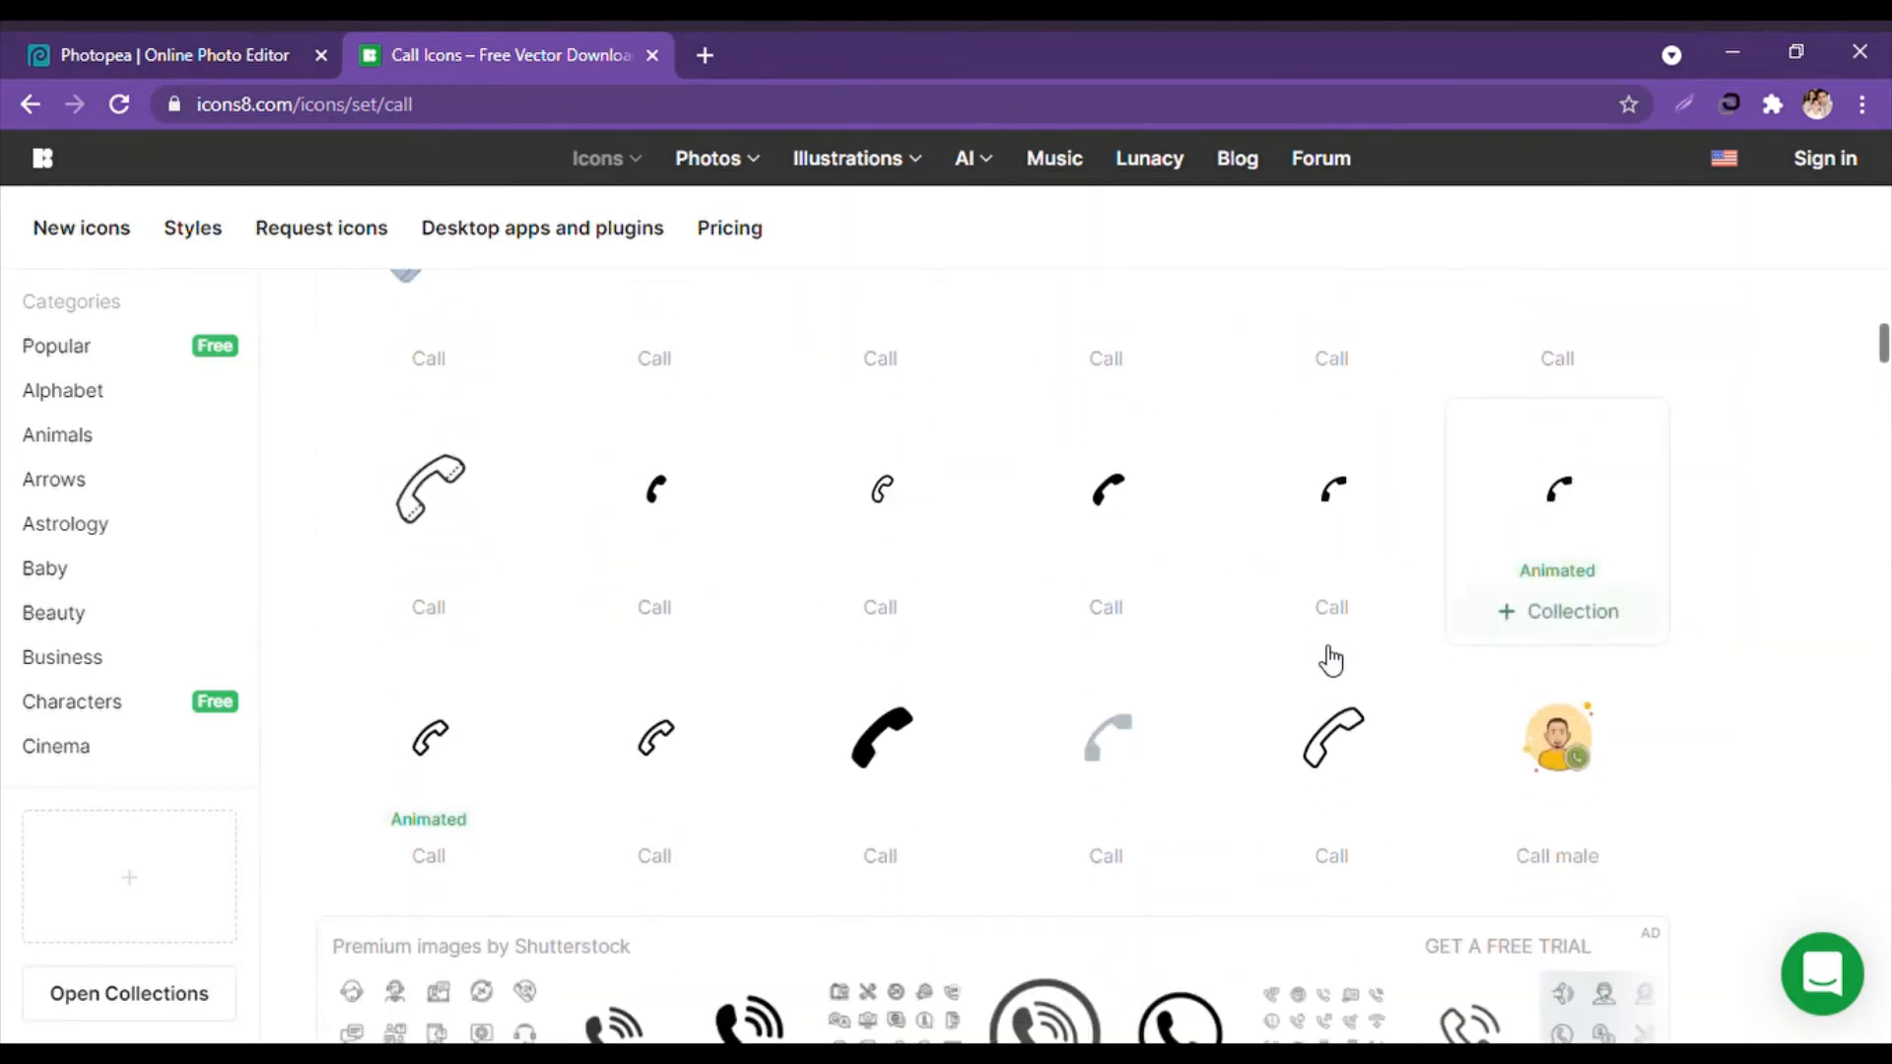
scroll(952, 749, up, 6)
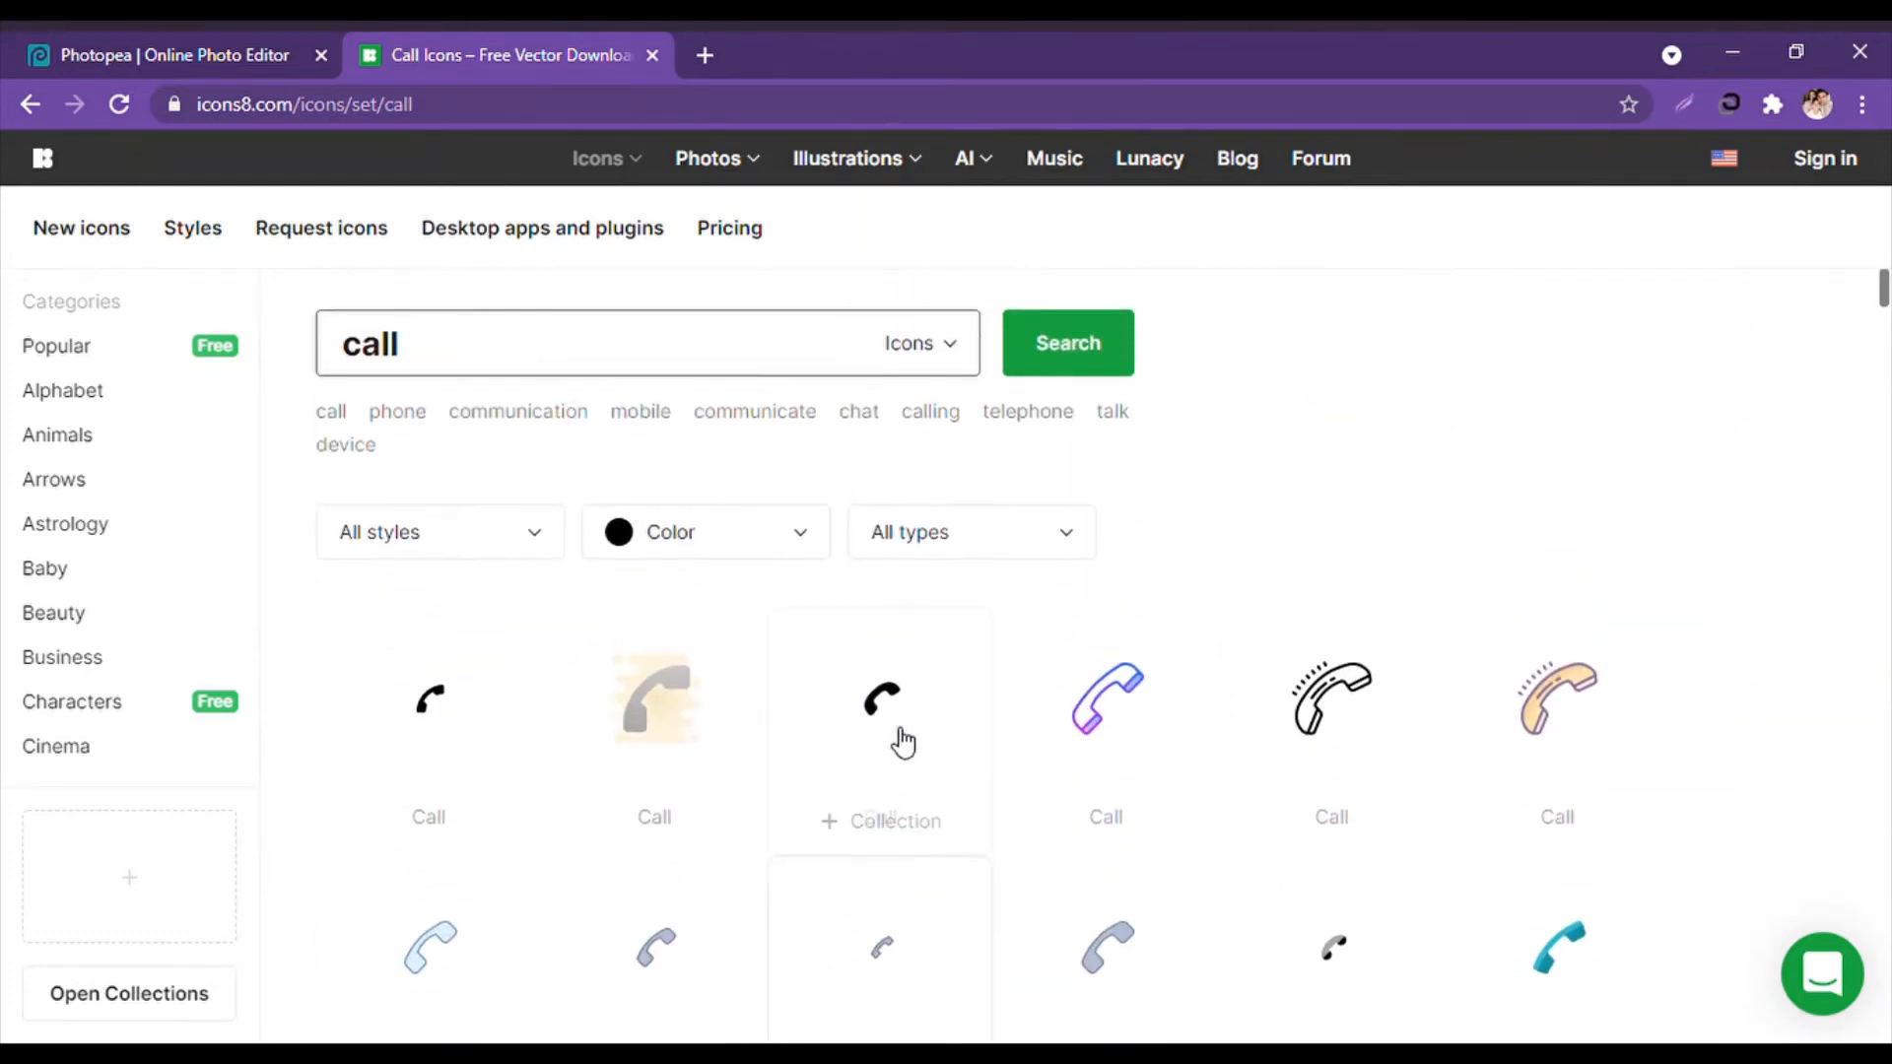
Replace the search with 'telephone' and browse the results, including a green handset.
drag(437, 361, 298, 345)
text(te)
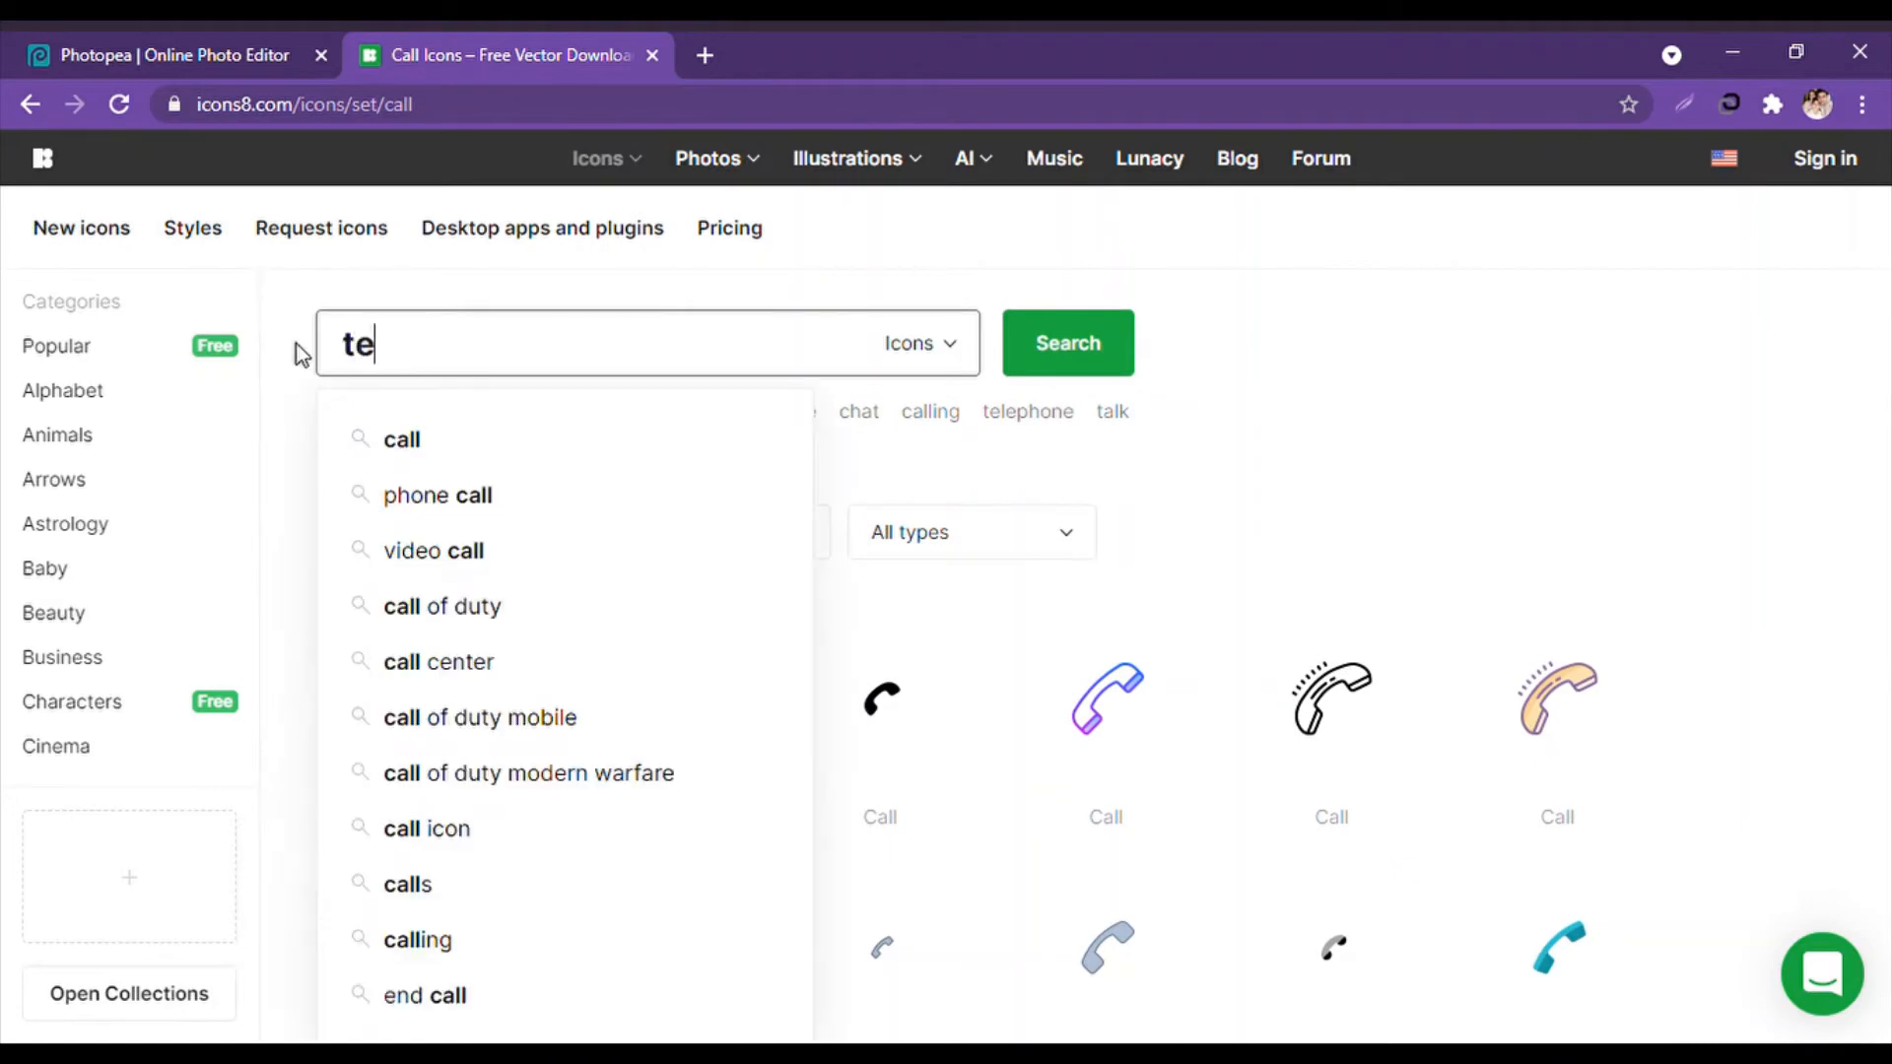
text(lephone)
key(Return)
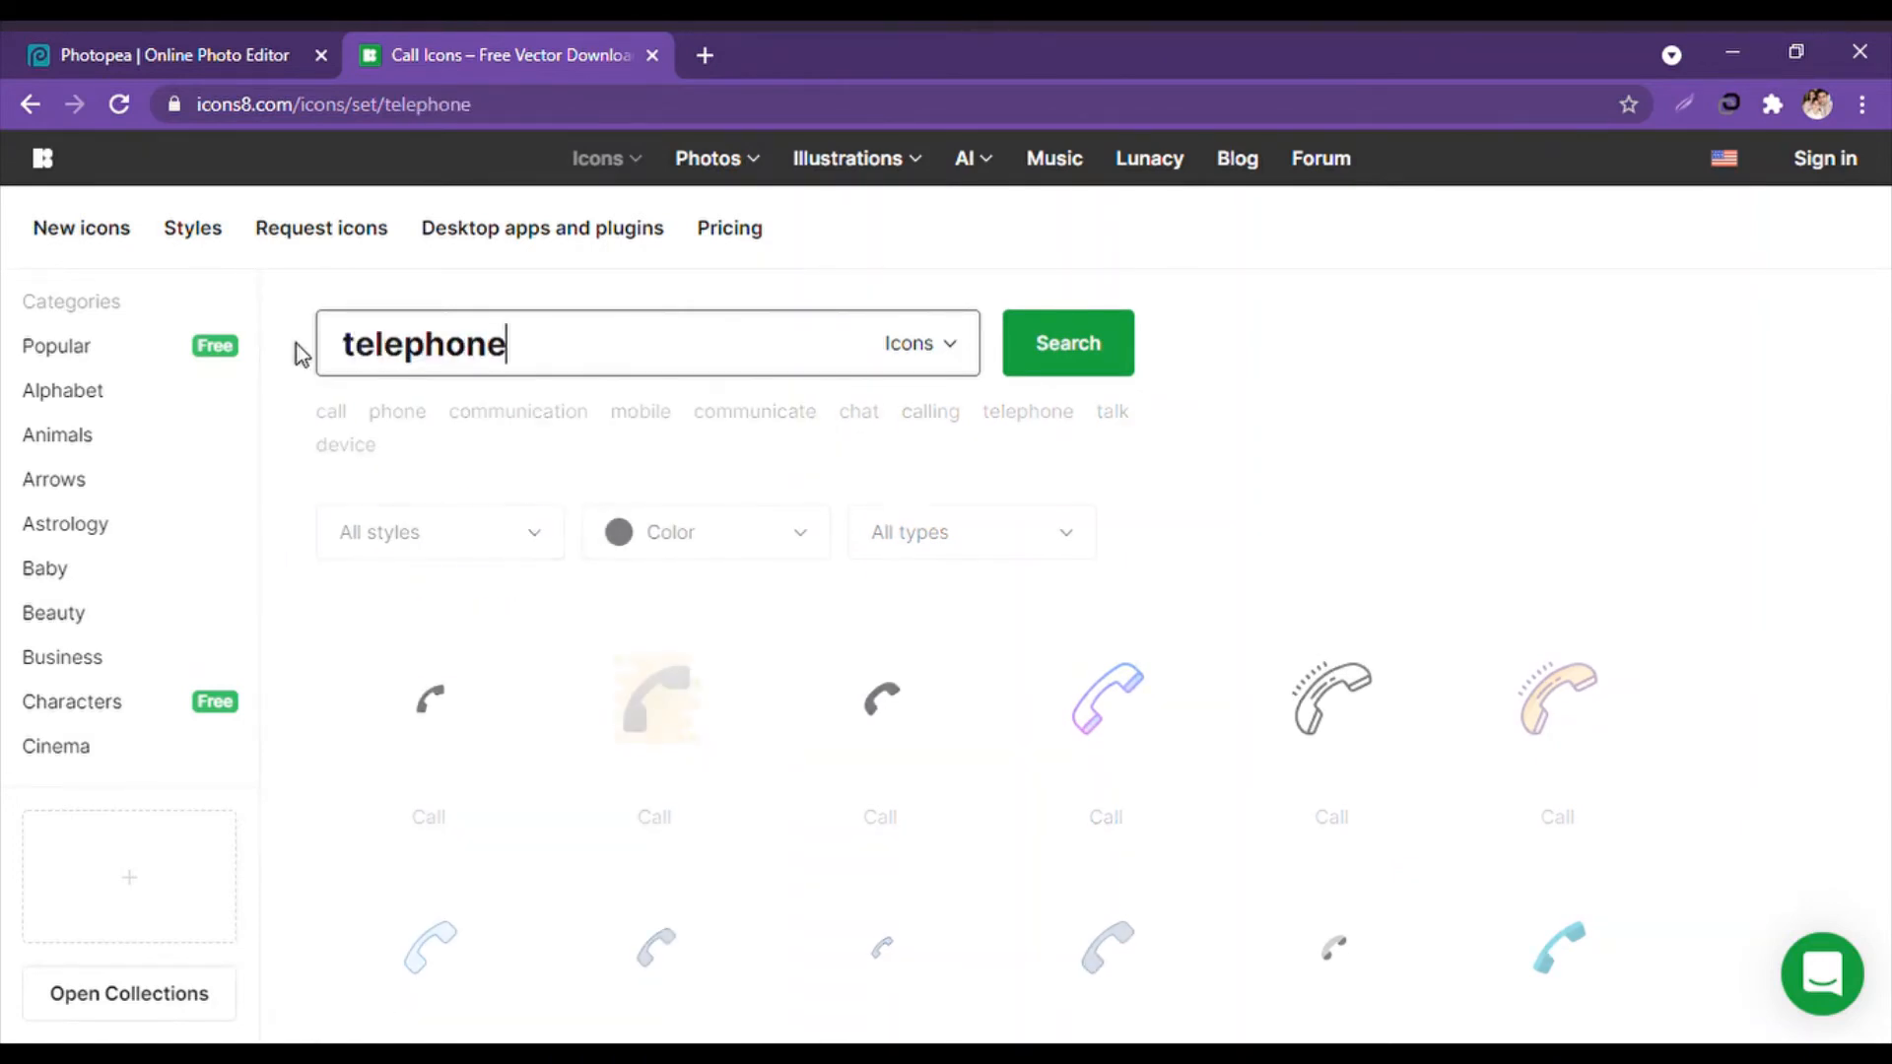
scroll(710, 722, down, 5)
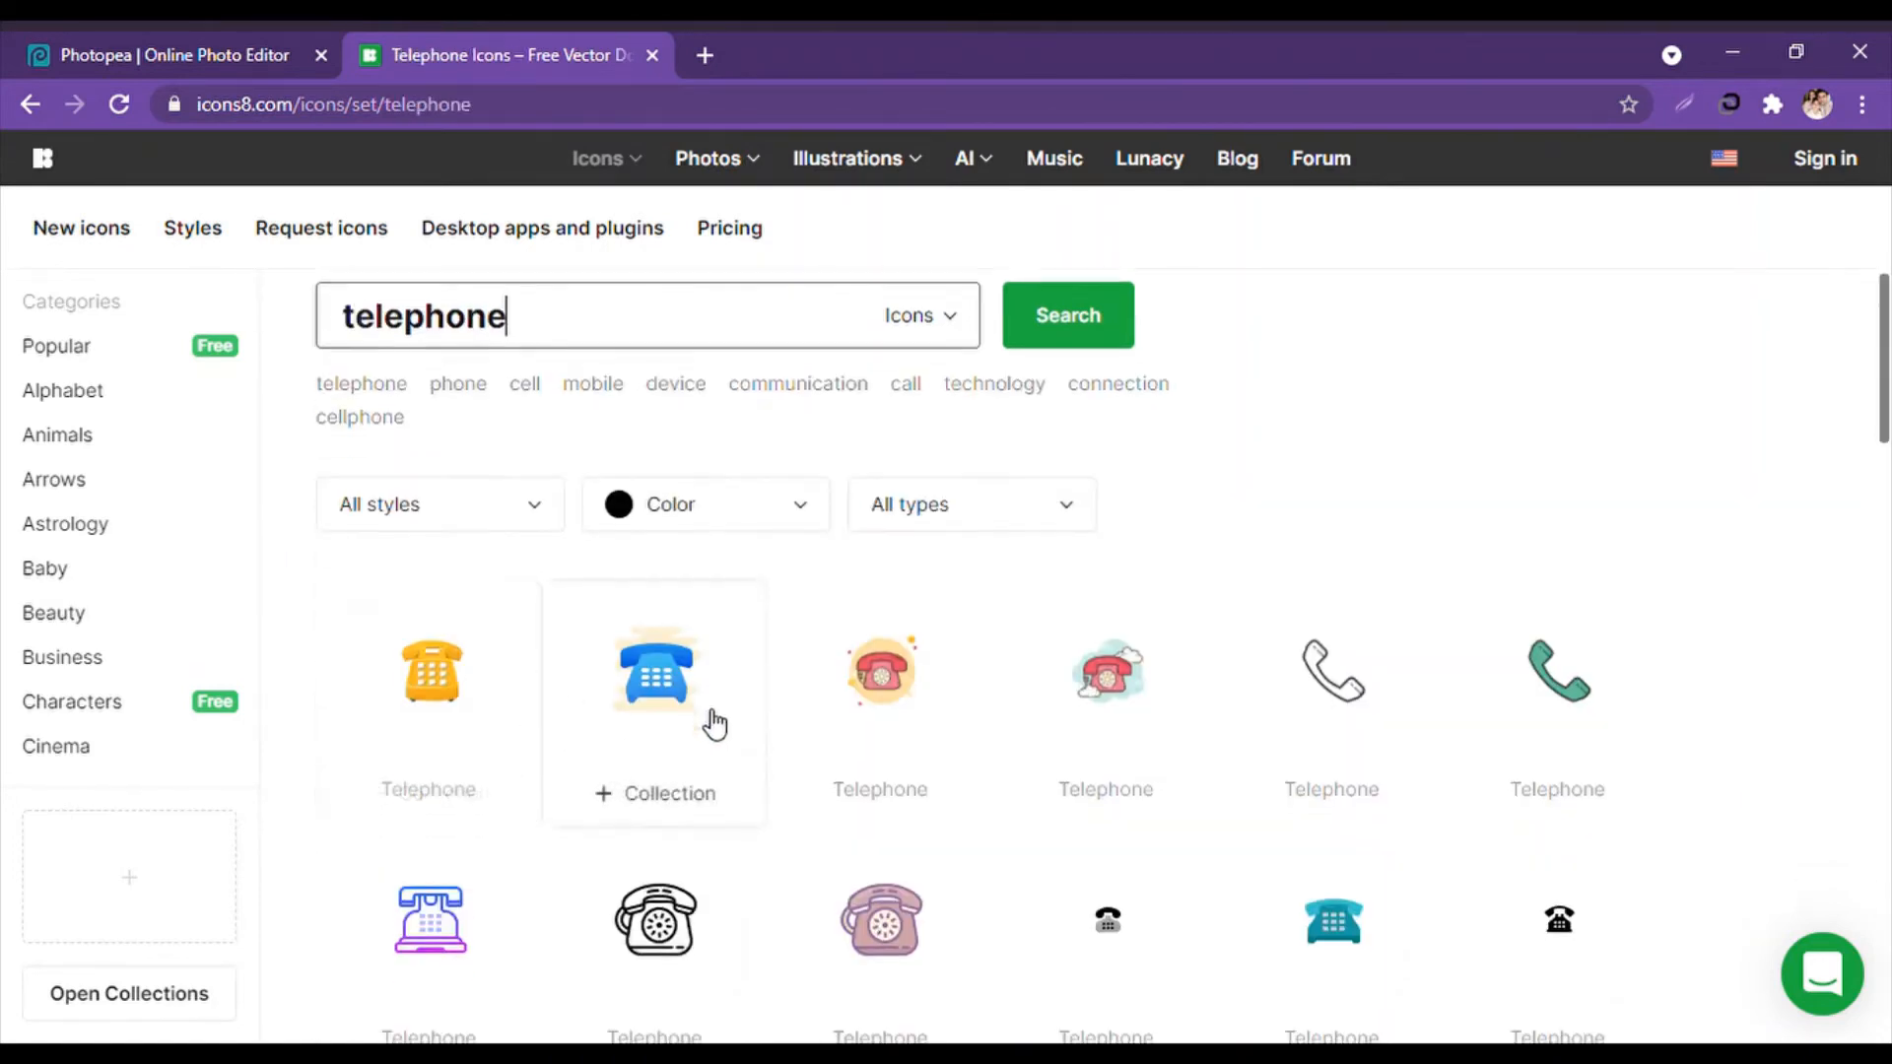
scroll(749, 734, down, 10)
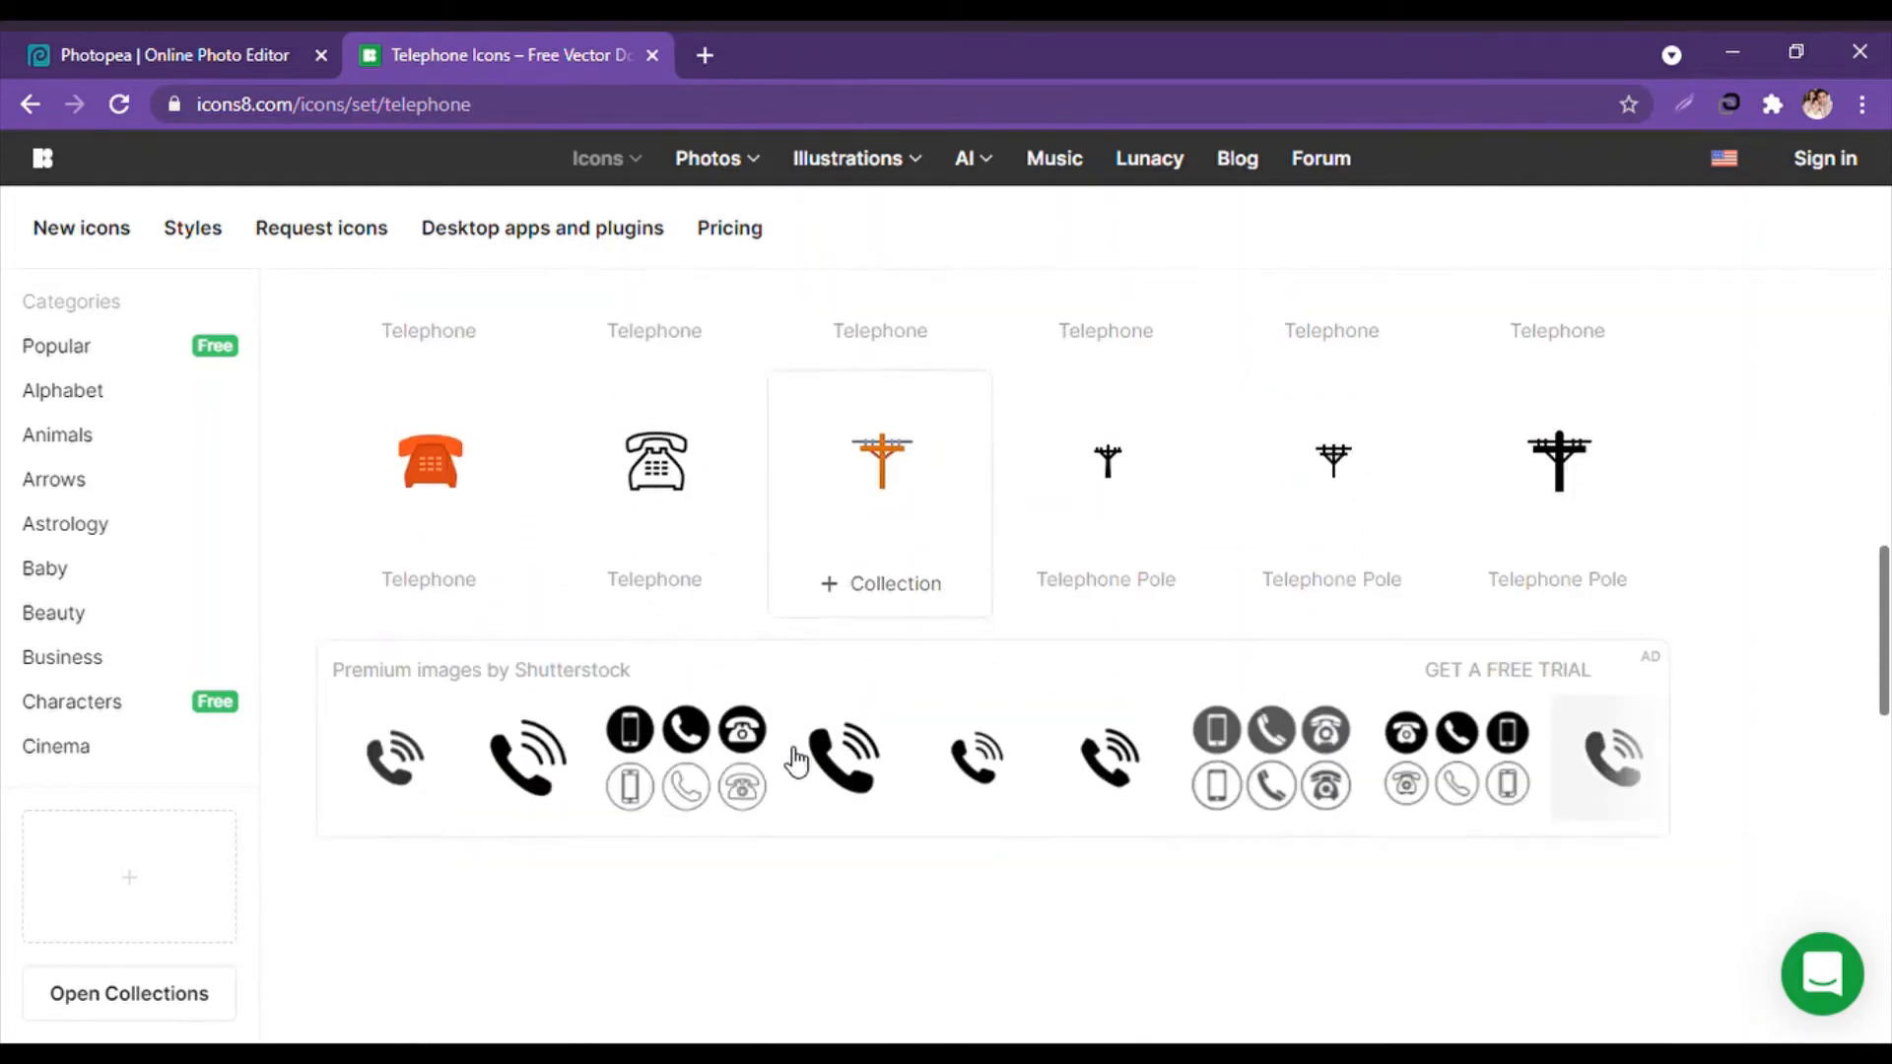
scroll(874, 571, down, 5)
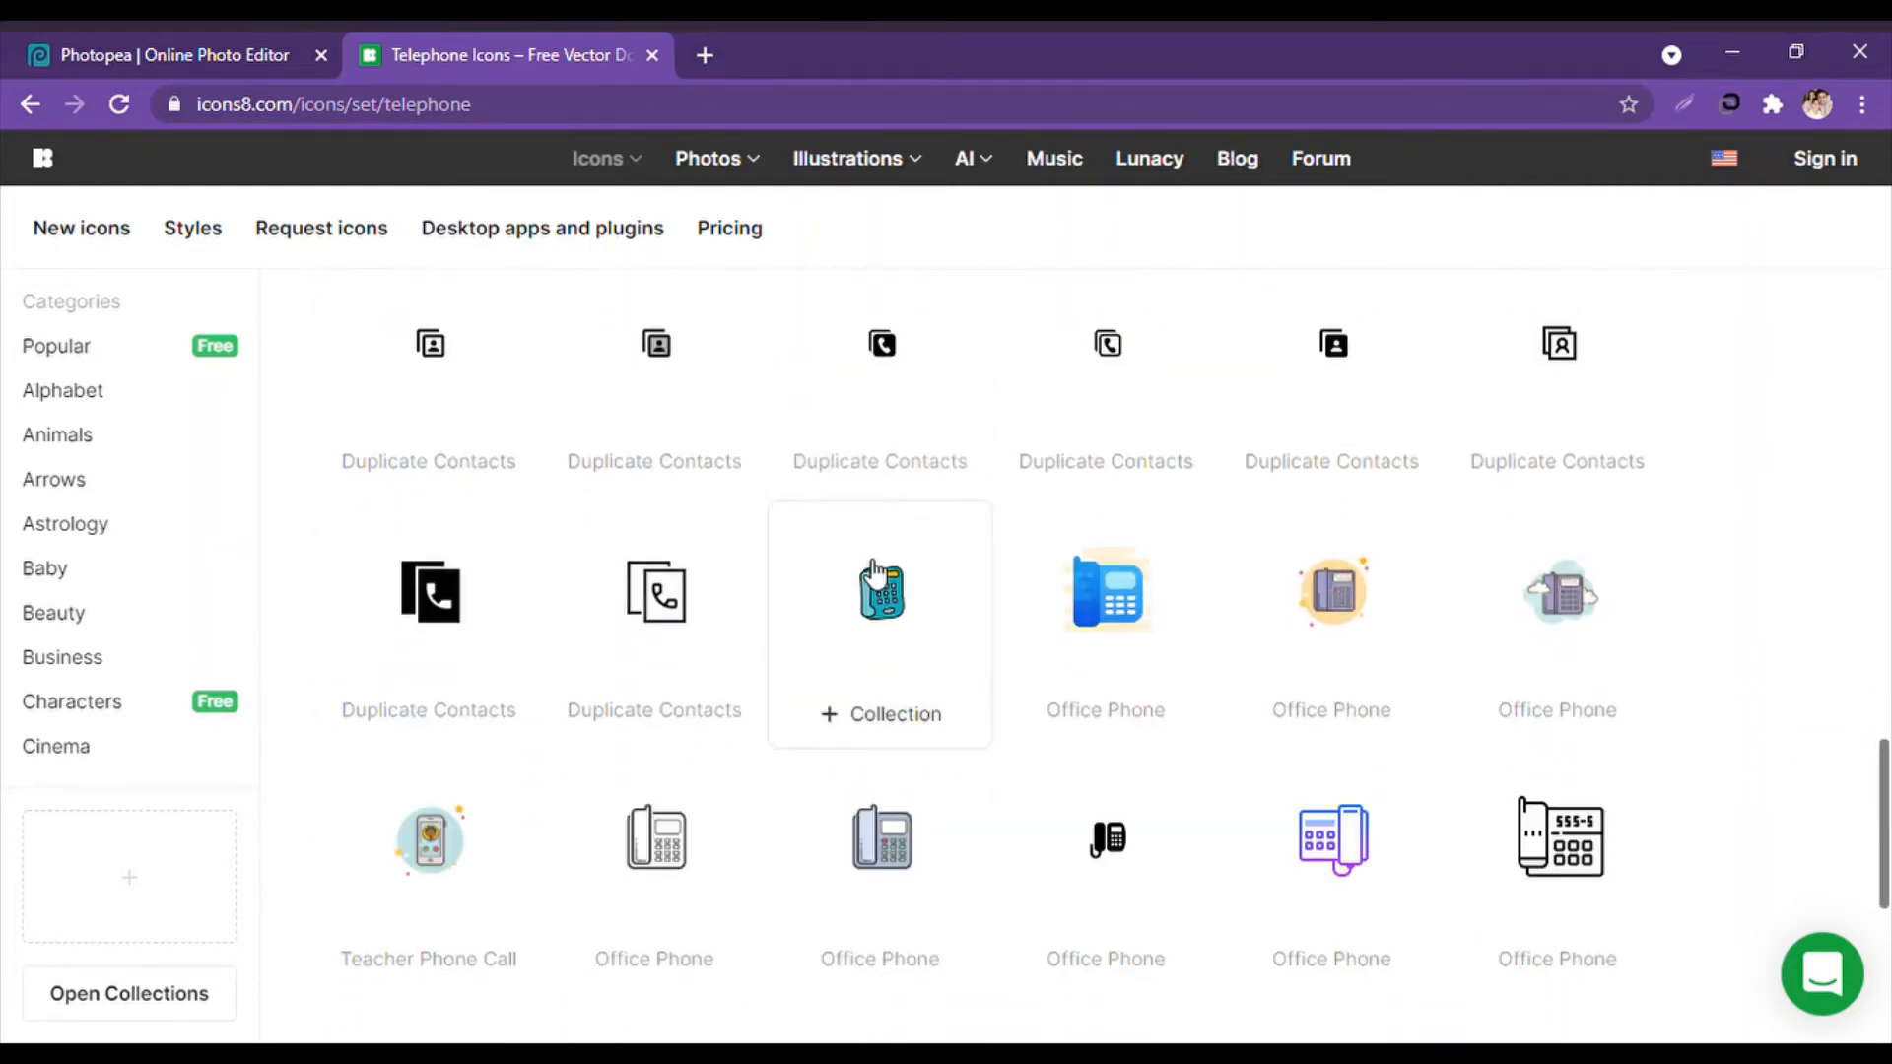
scroll(874, 570, up, 10)
scroll(887, 345, up, 10)
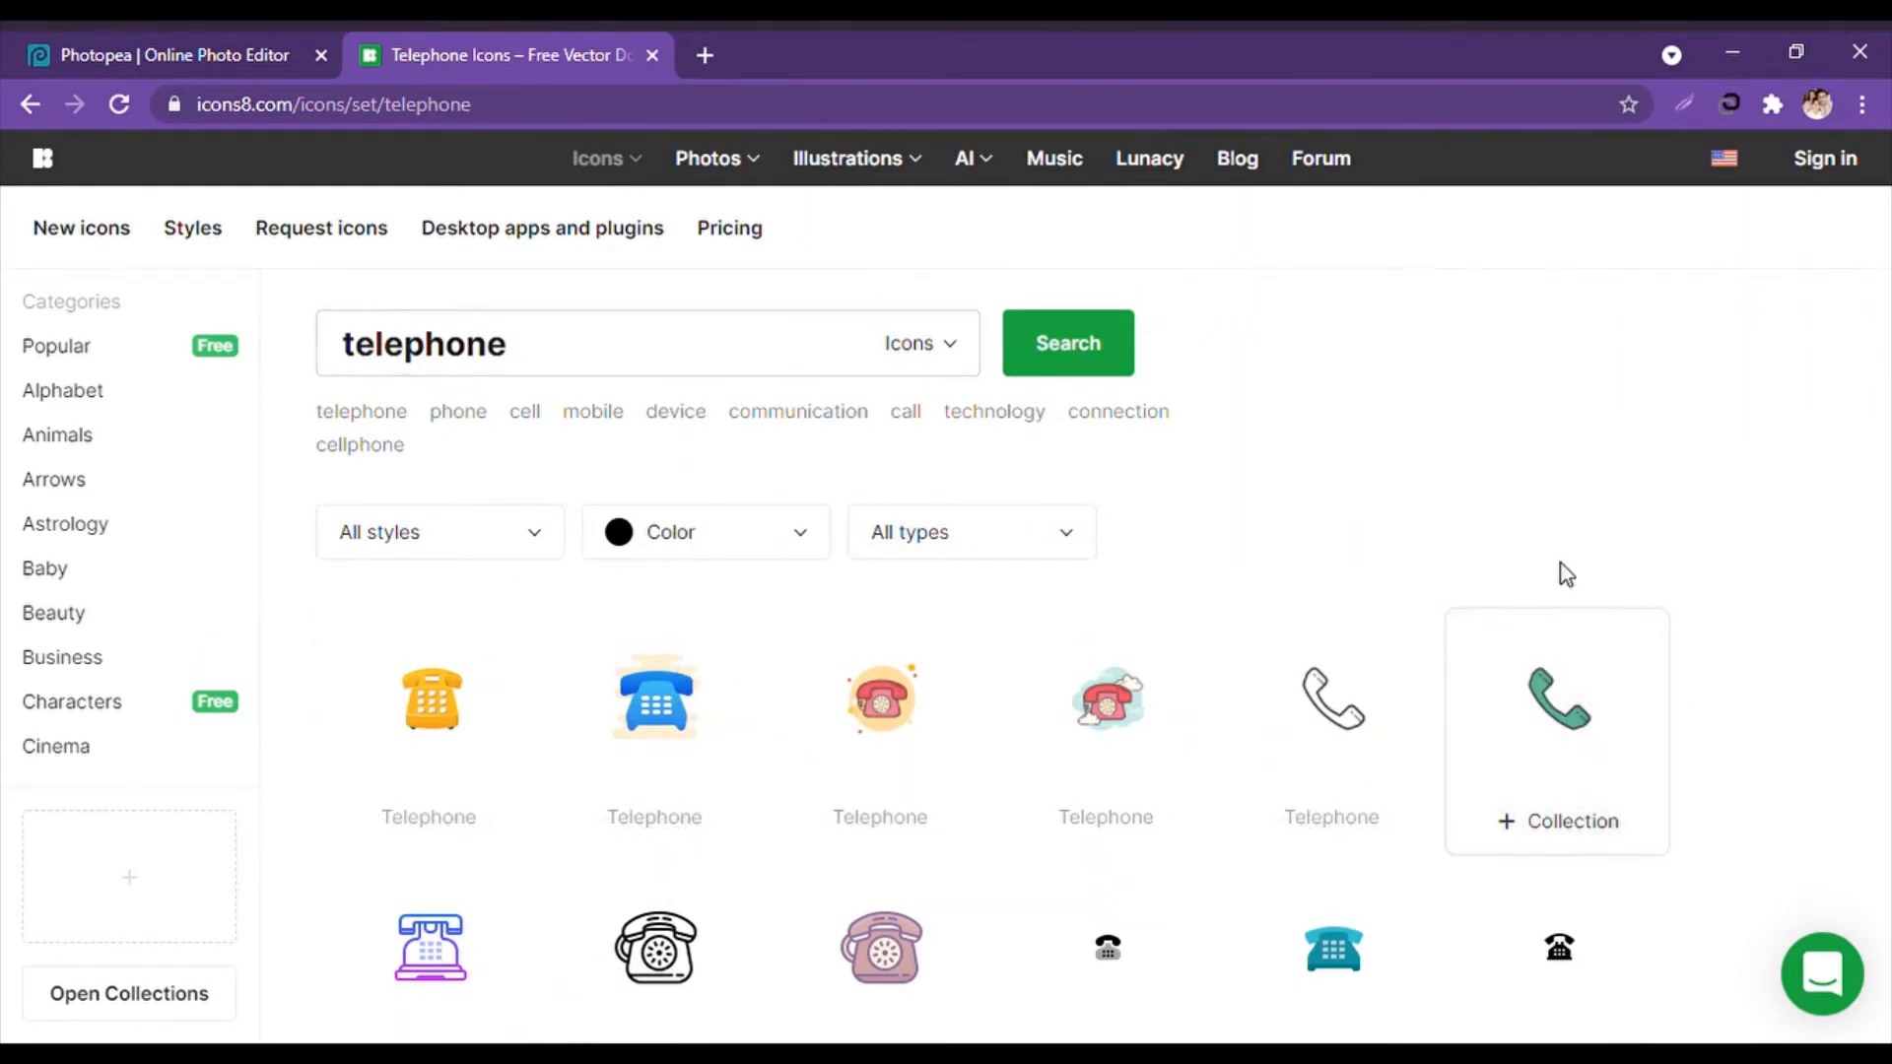
click(169, 65)
Paste the phone icon beside the phone number, then duplicate the orange background layer.
key(ctrl+v)
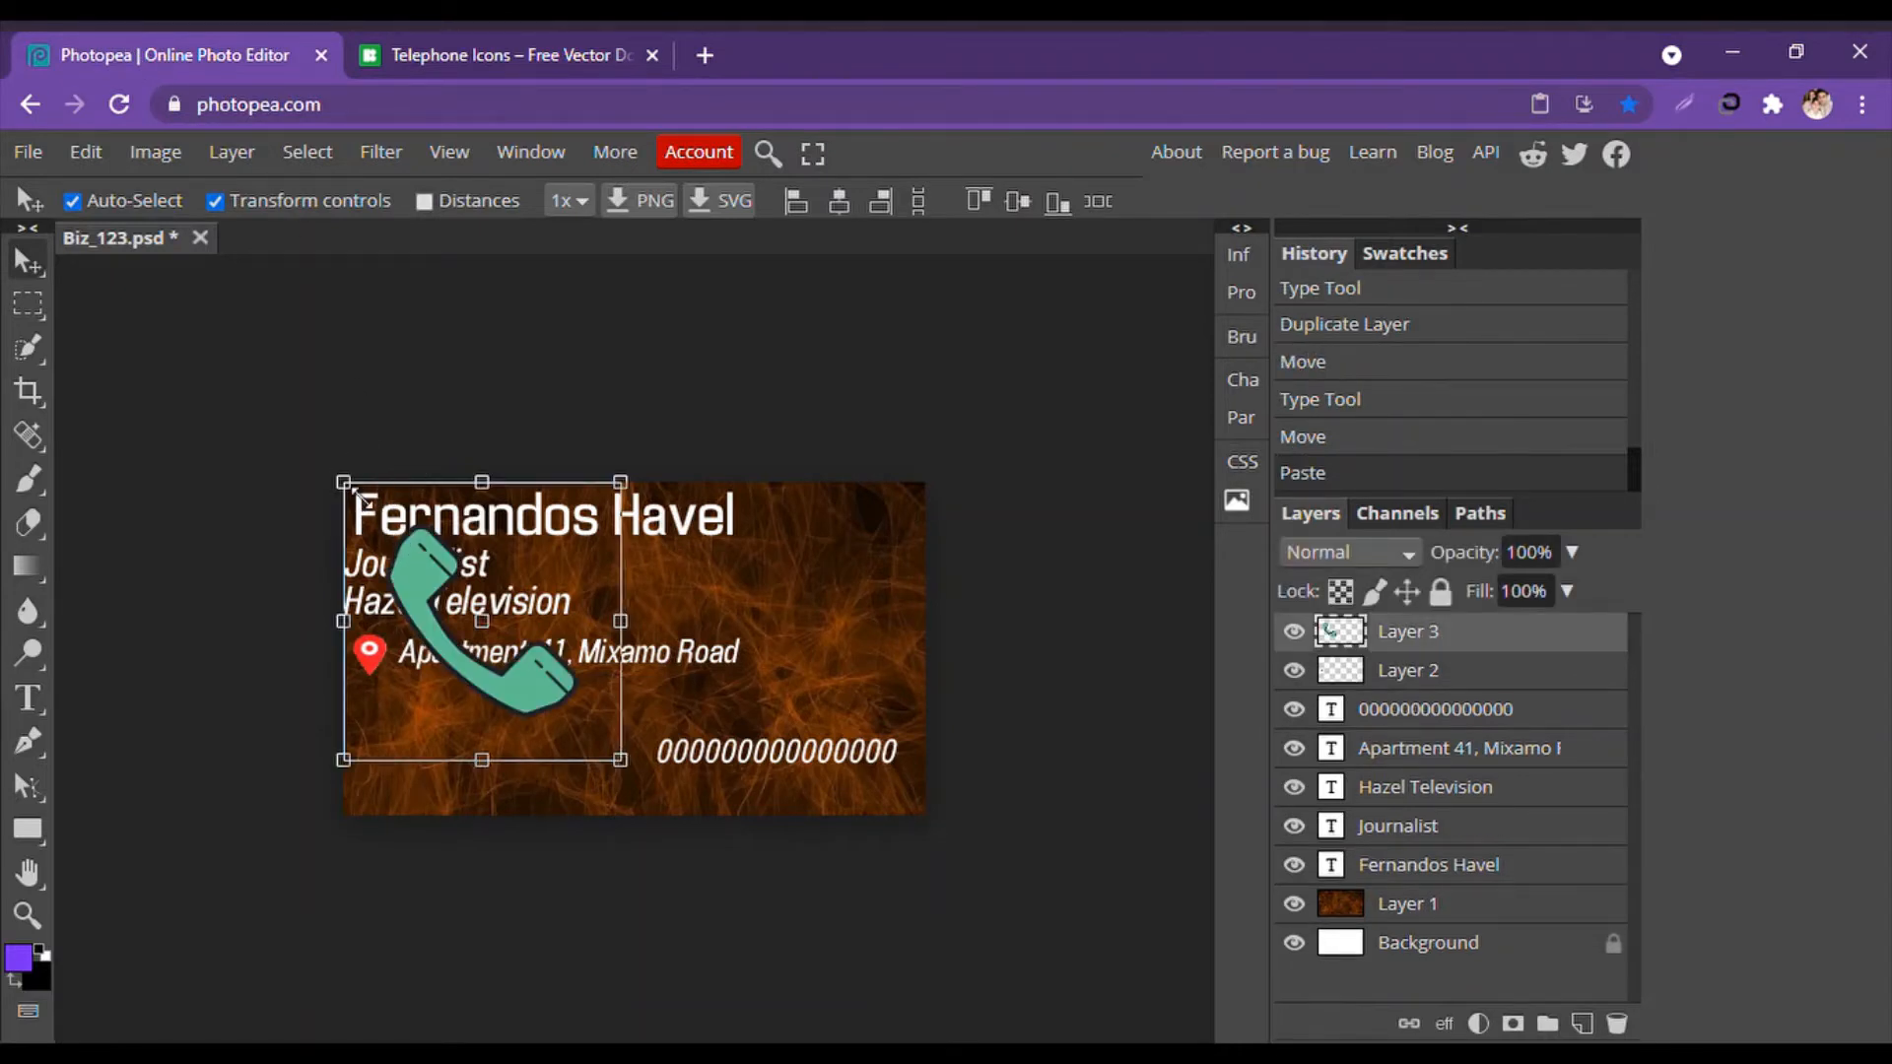
drag(345, 484, 578, 718)
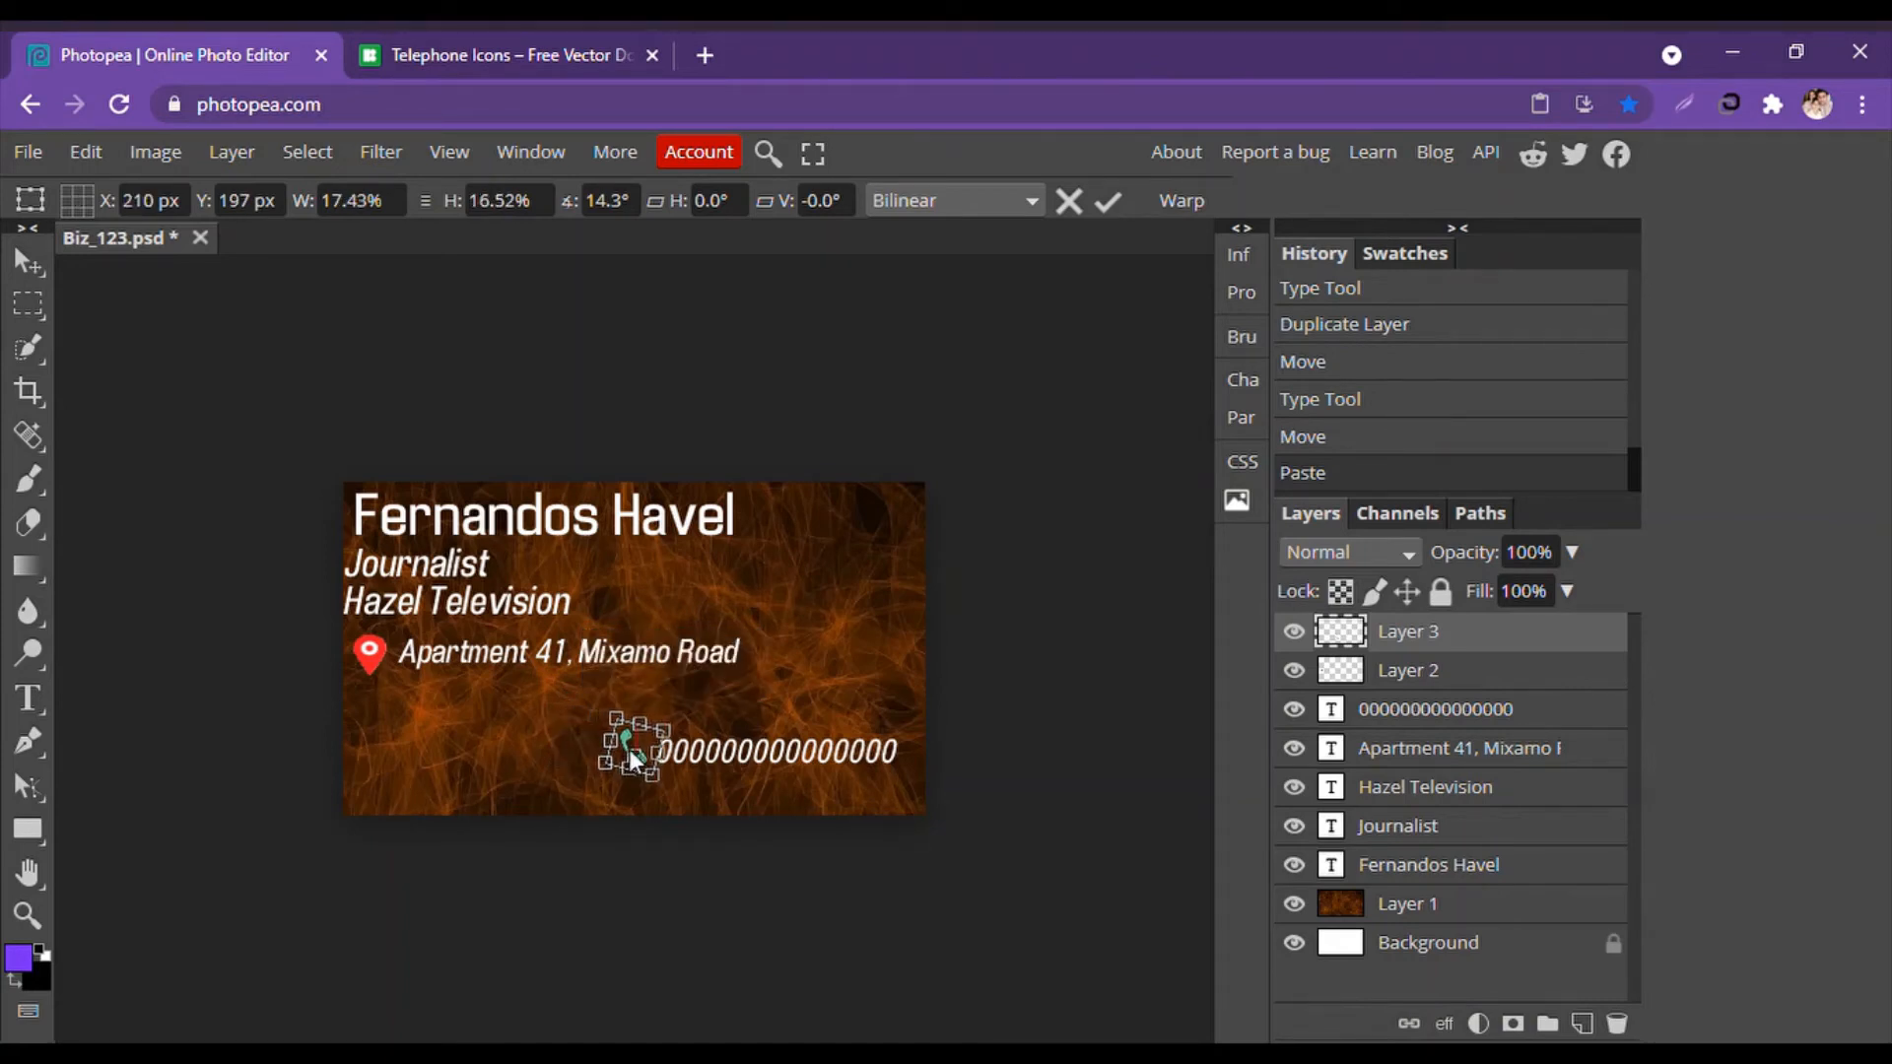
click(19, 264)
click(134, 296)
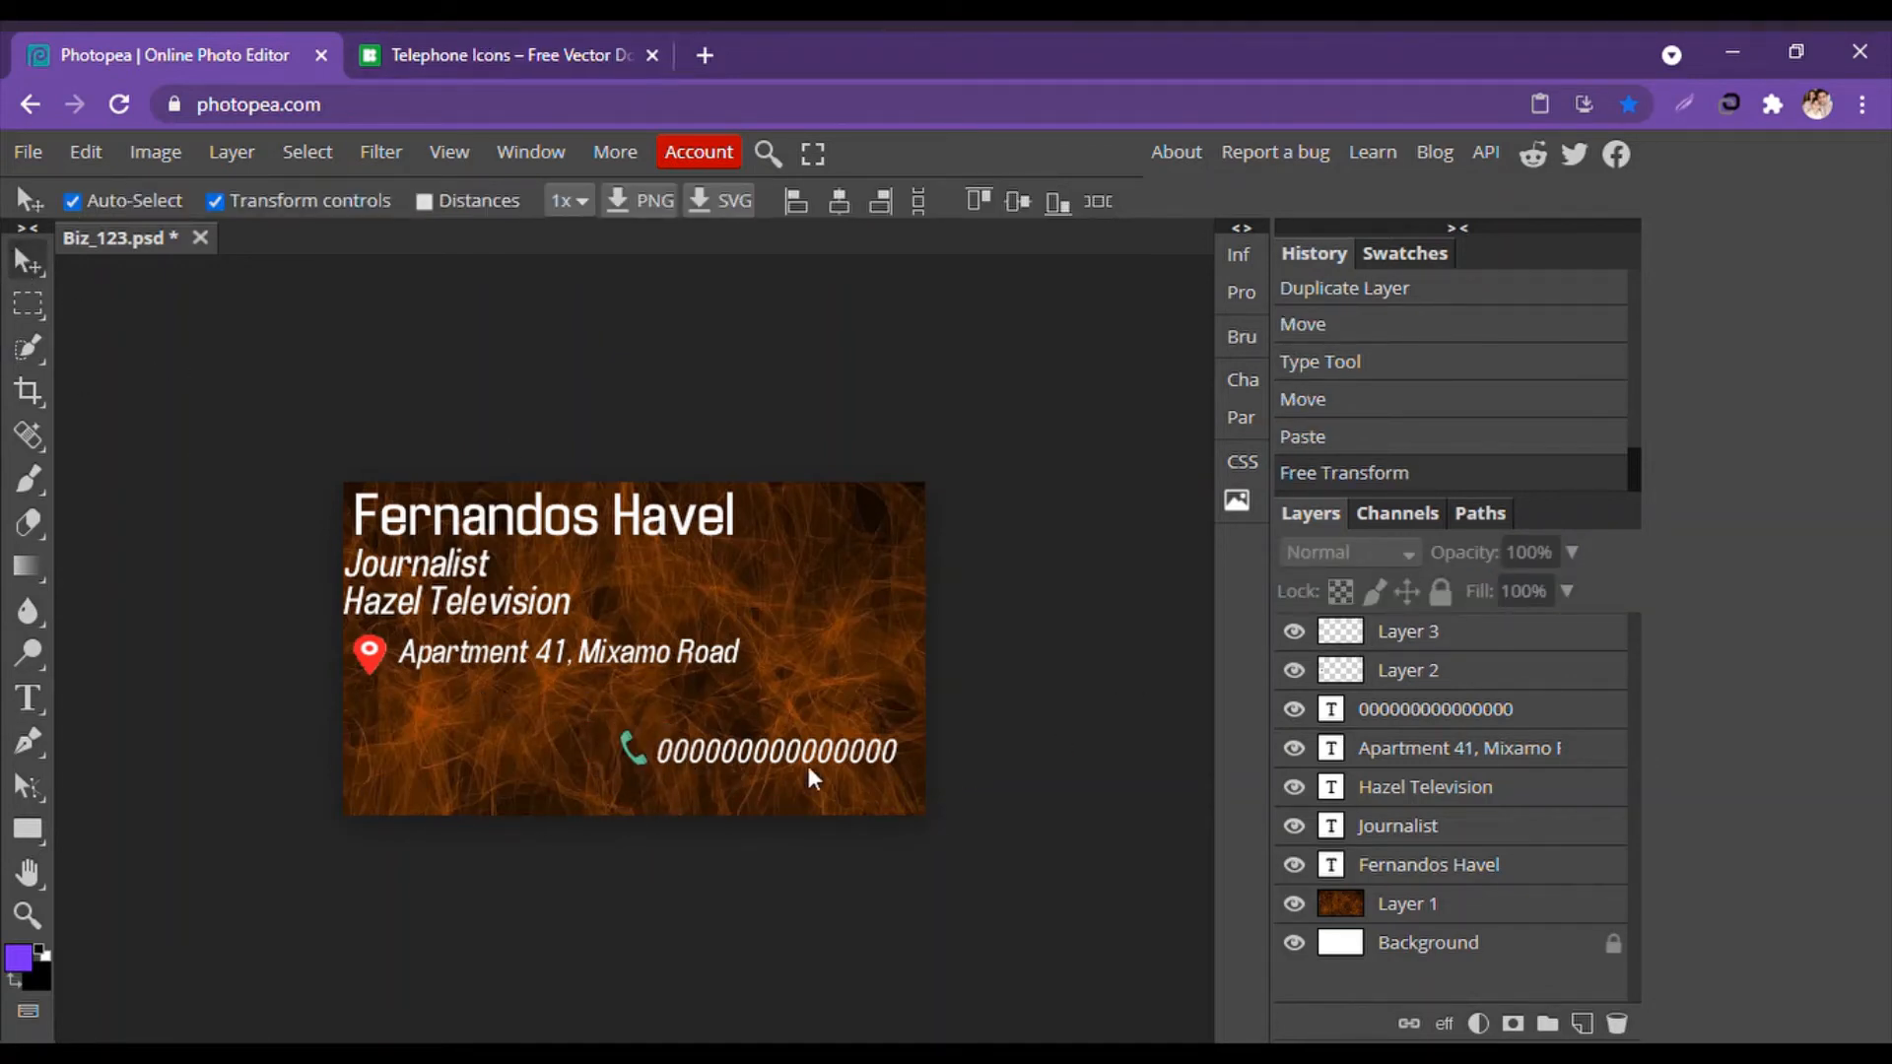
alt+drag(788, 749, 784, 741)
key(ctrl+t)
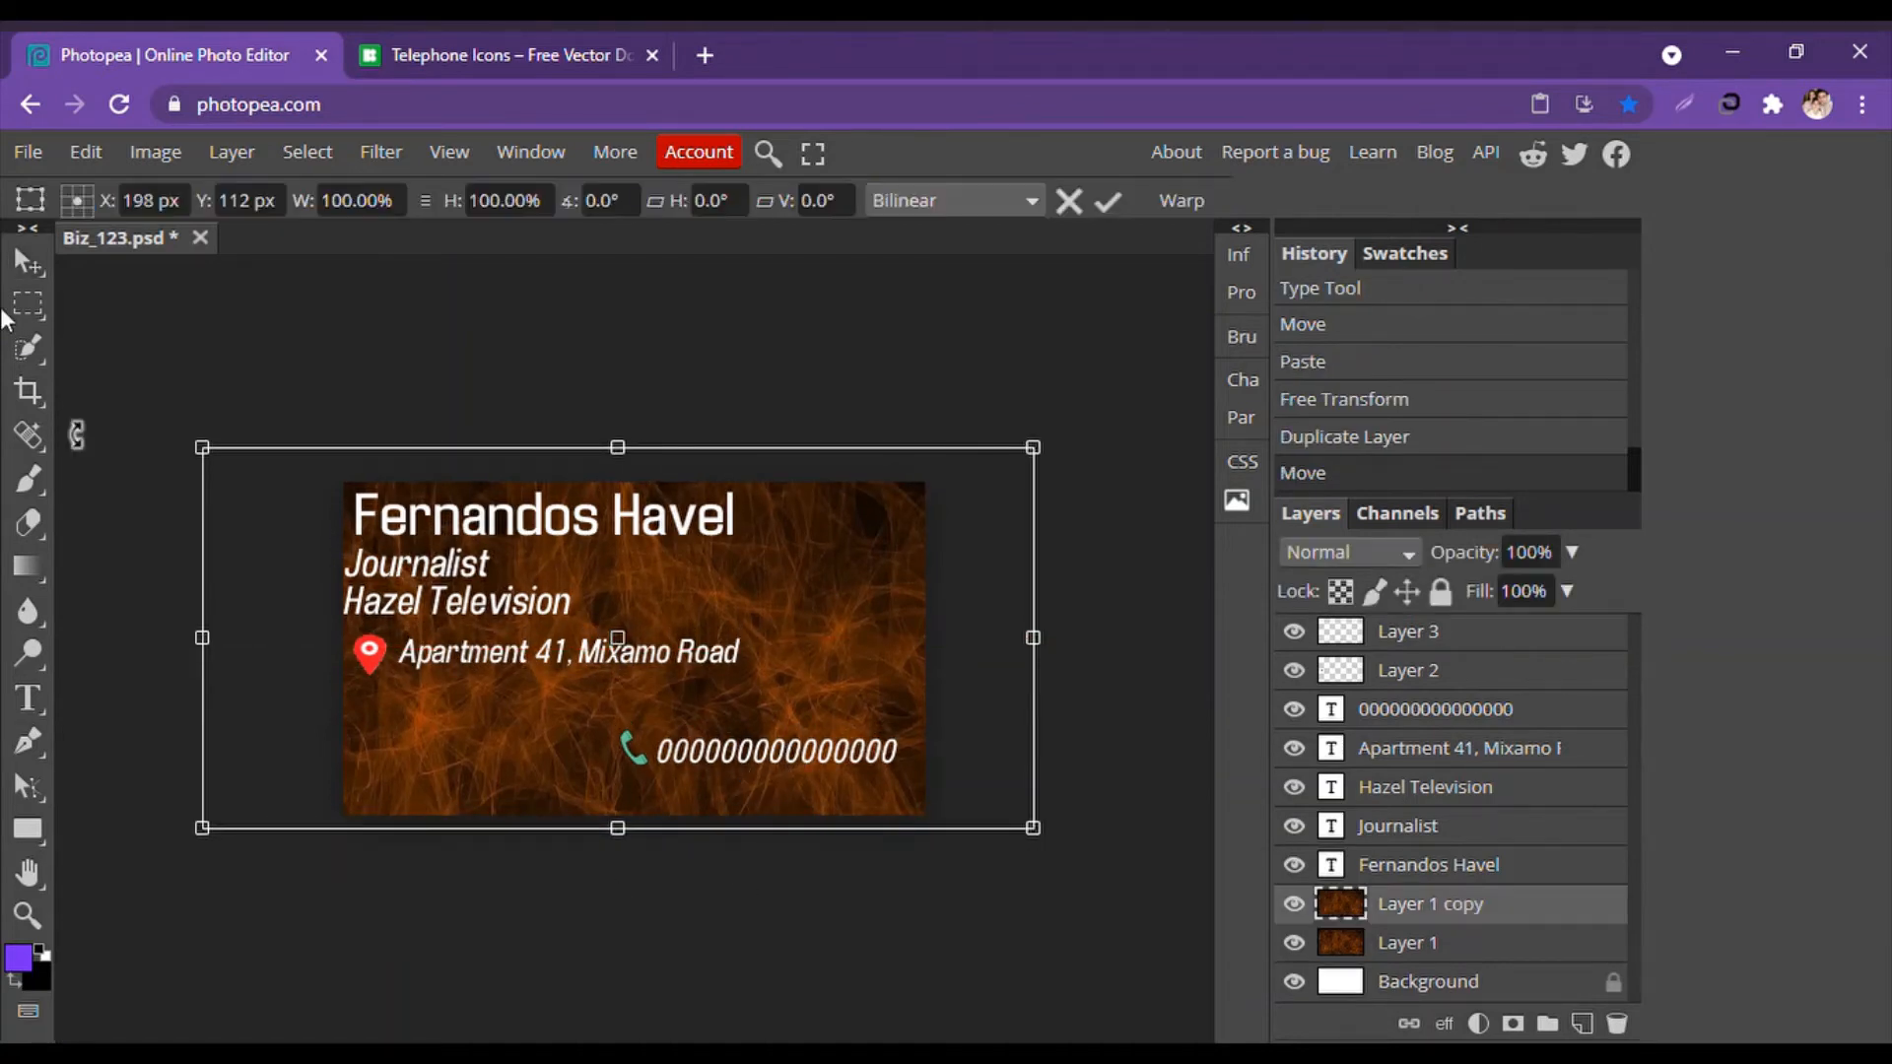
click(24, 278)
alt+drag(733, 753, 733, 790)
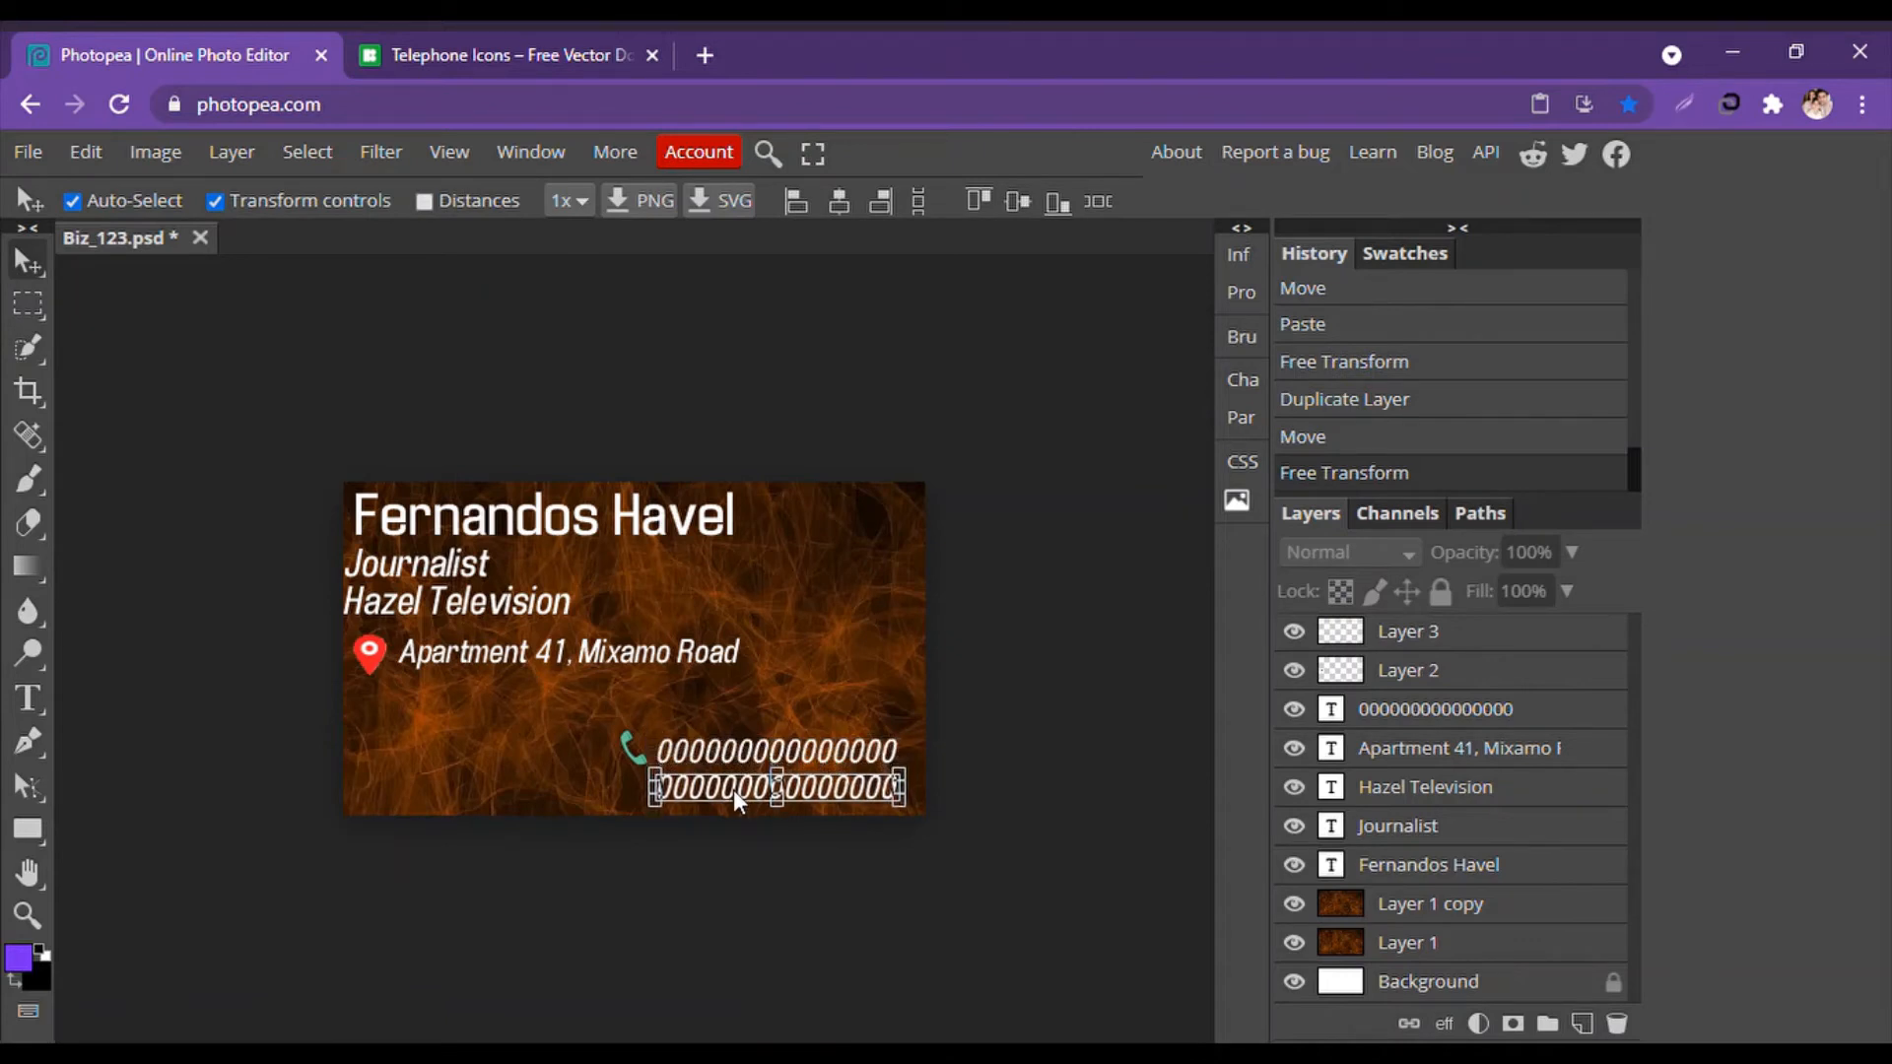
click(29, 706)
click(654, 782)
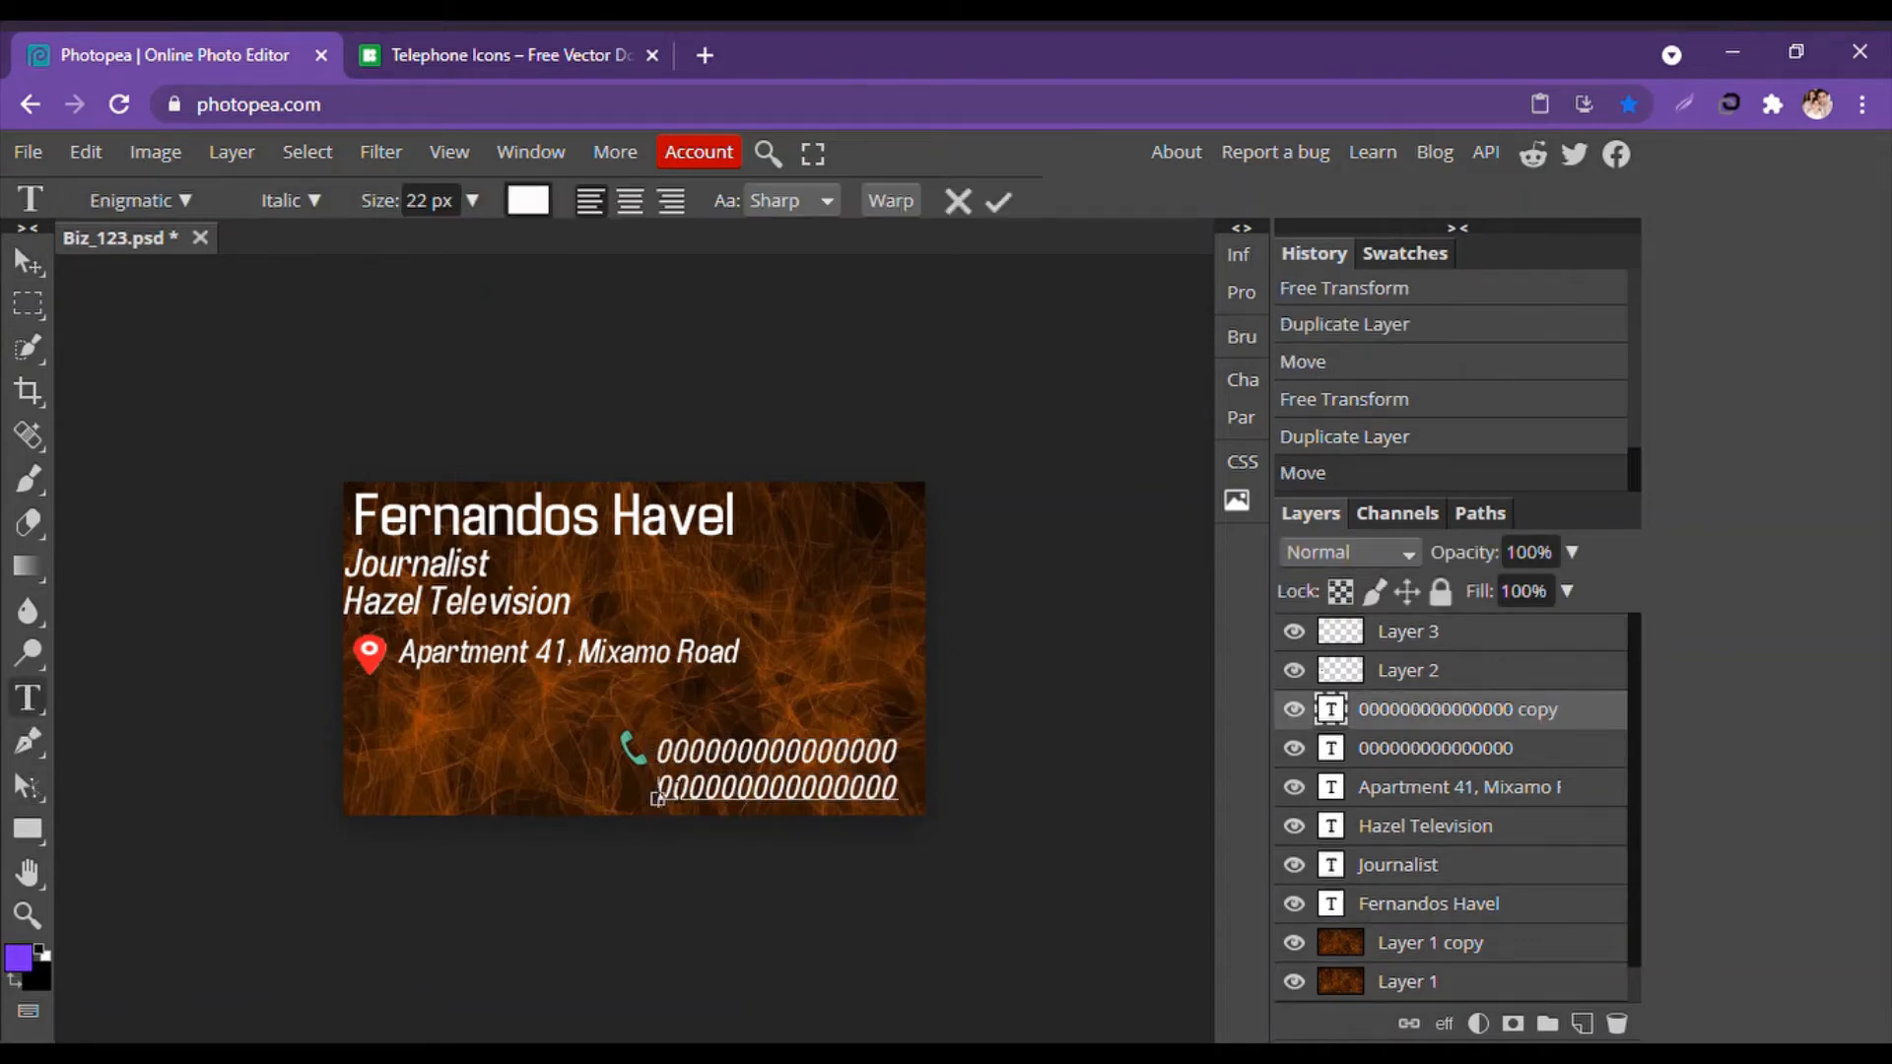
drag(655, 784, 901, 802)
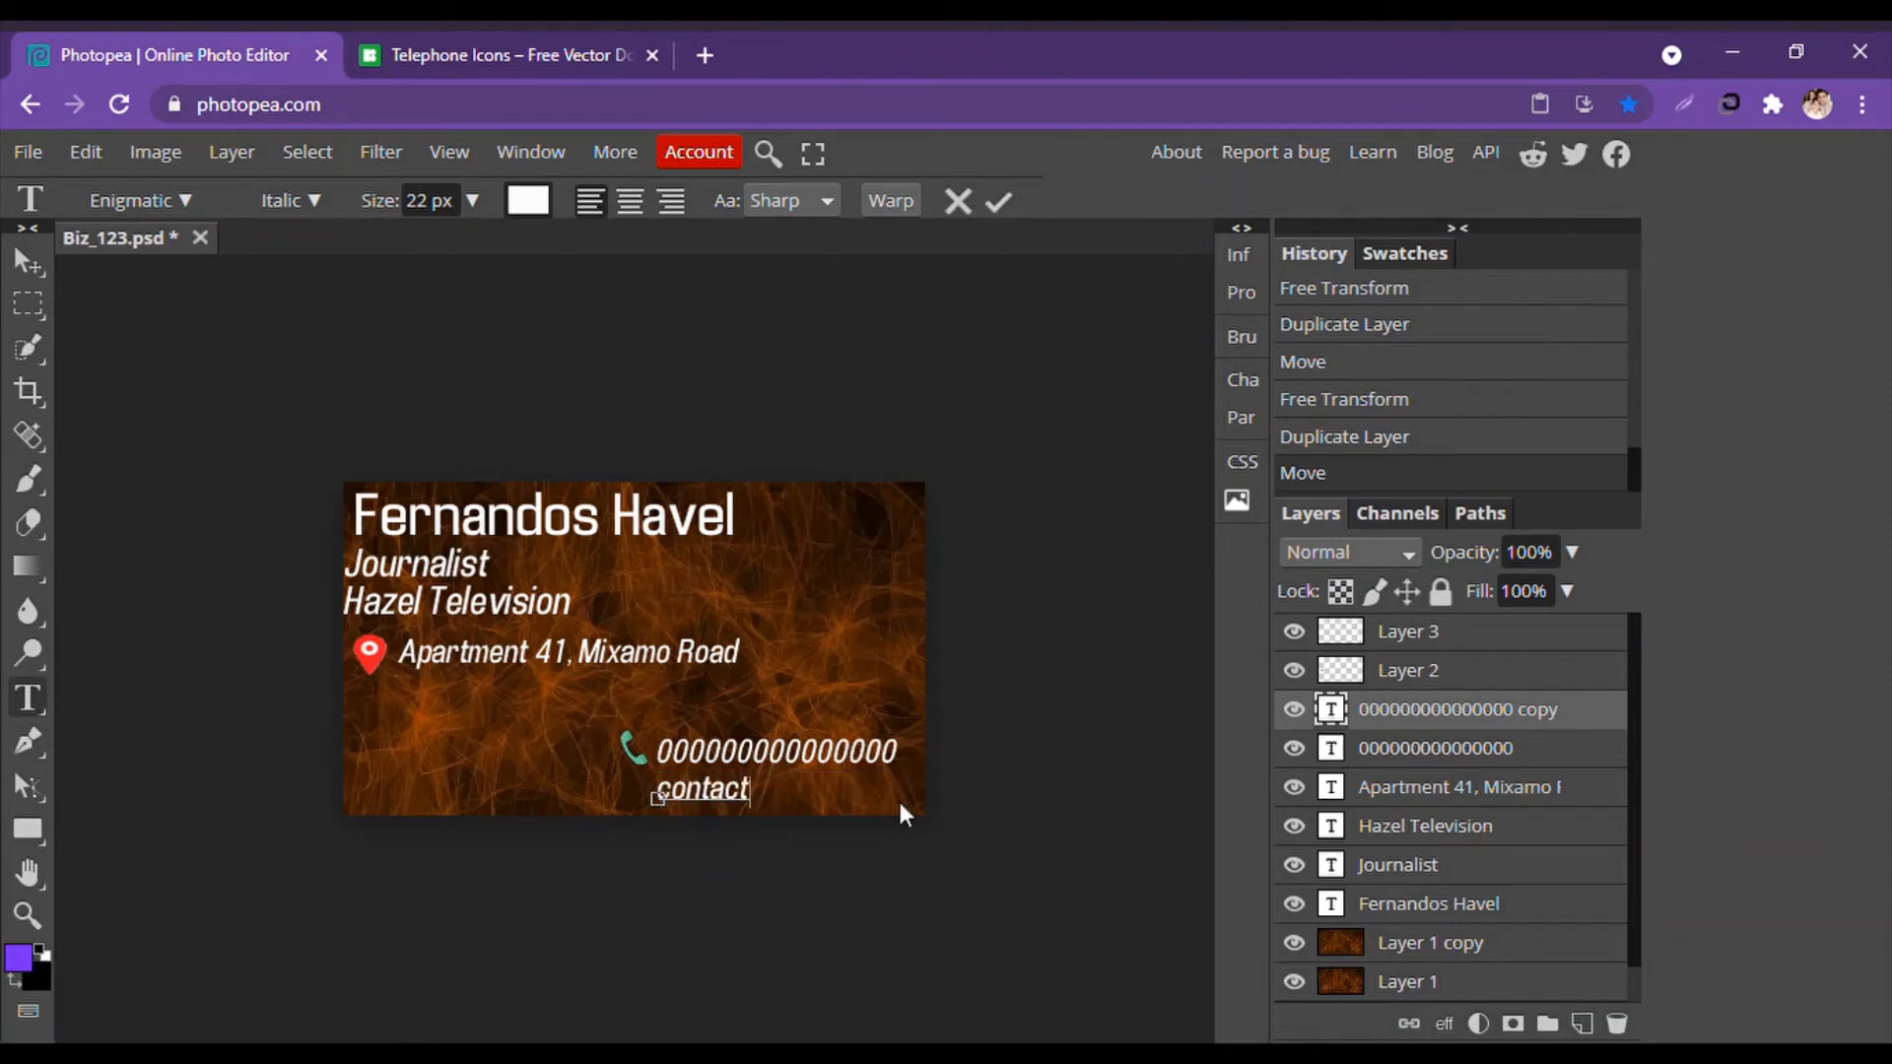
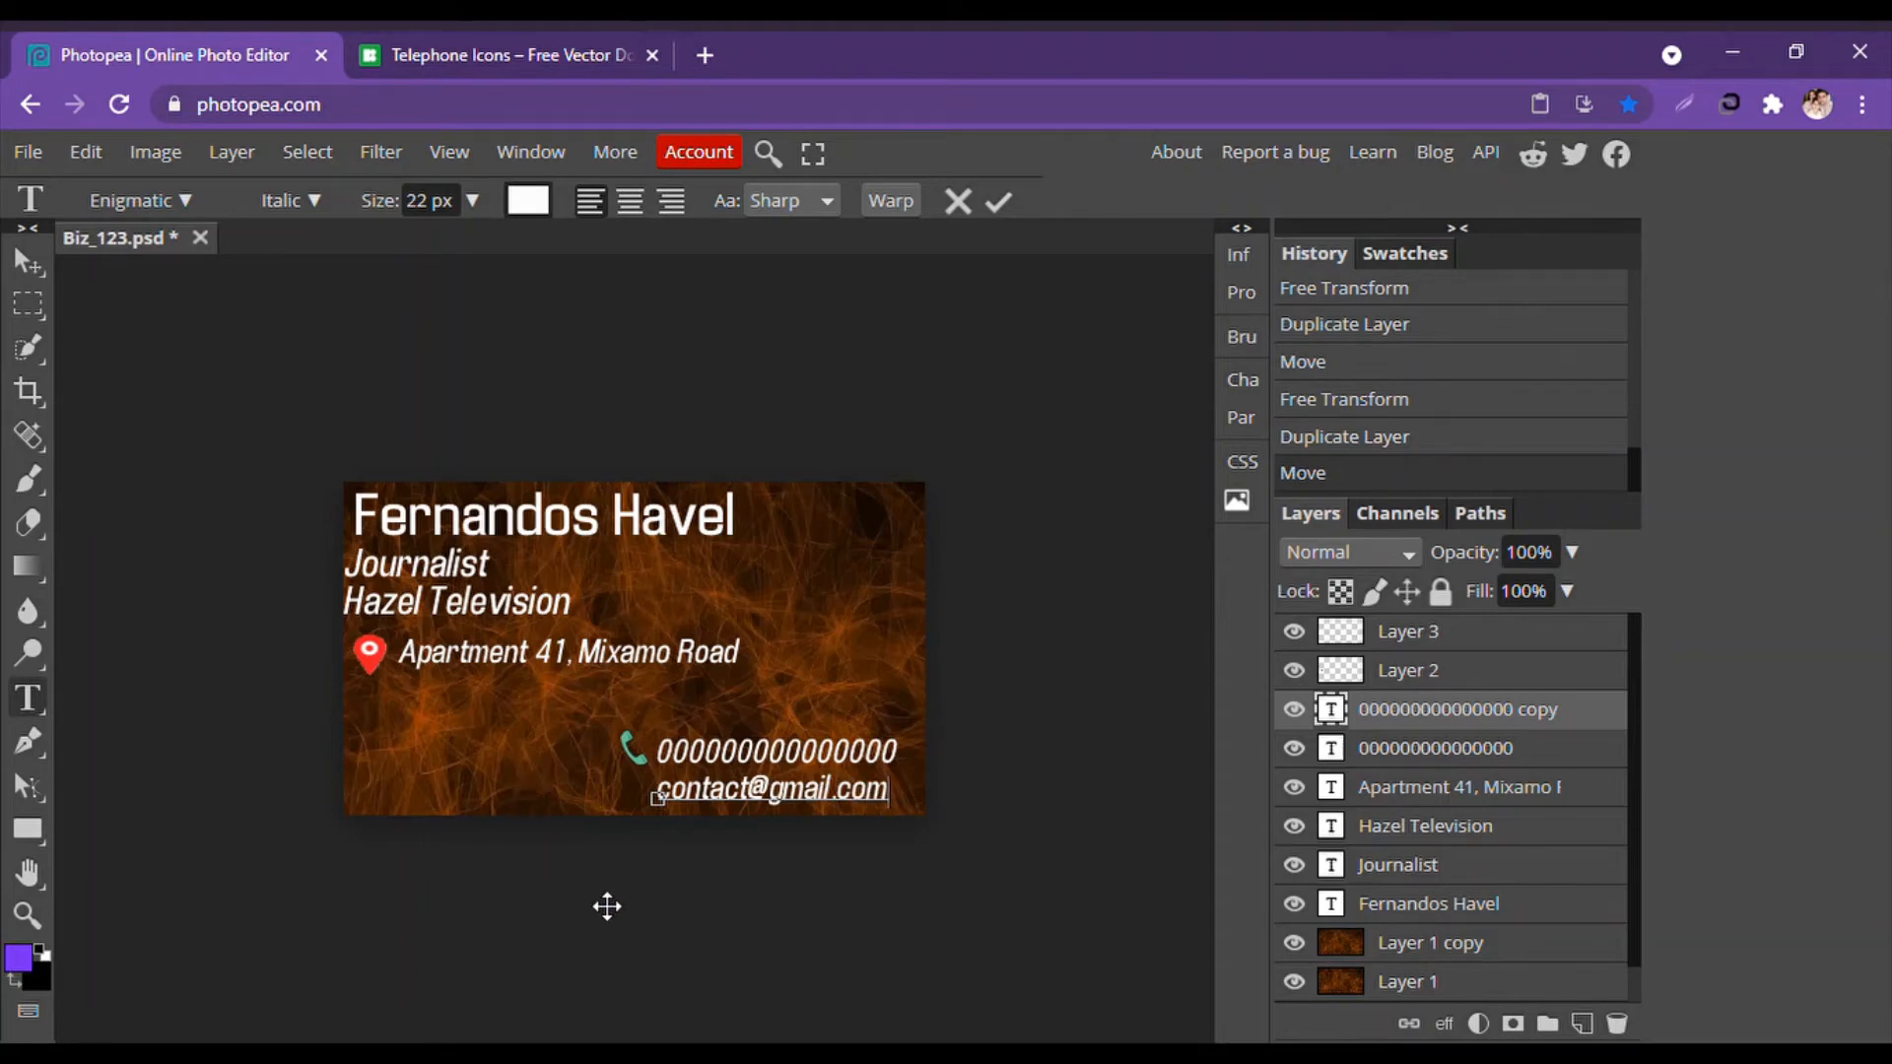
click(31, 275)
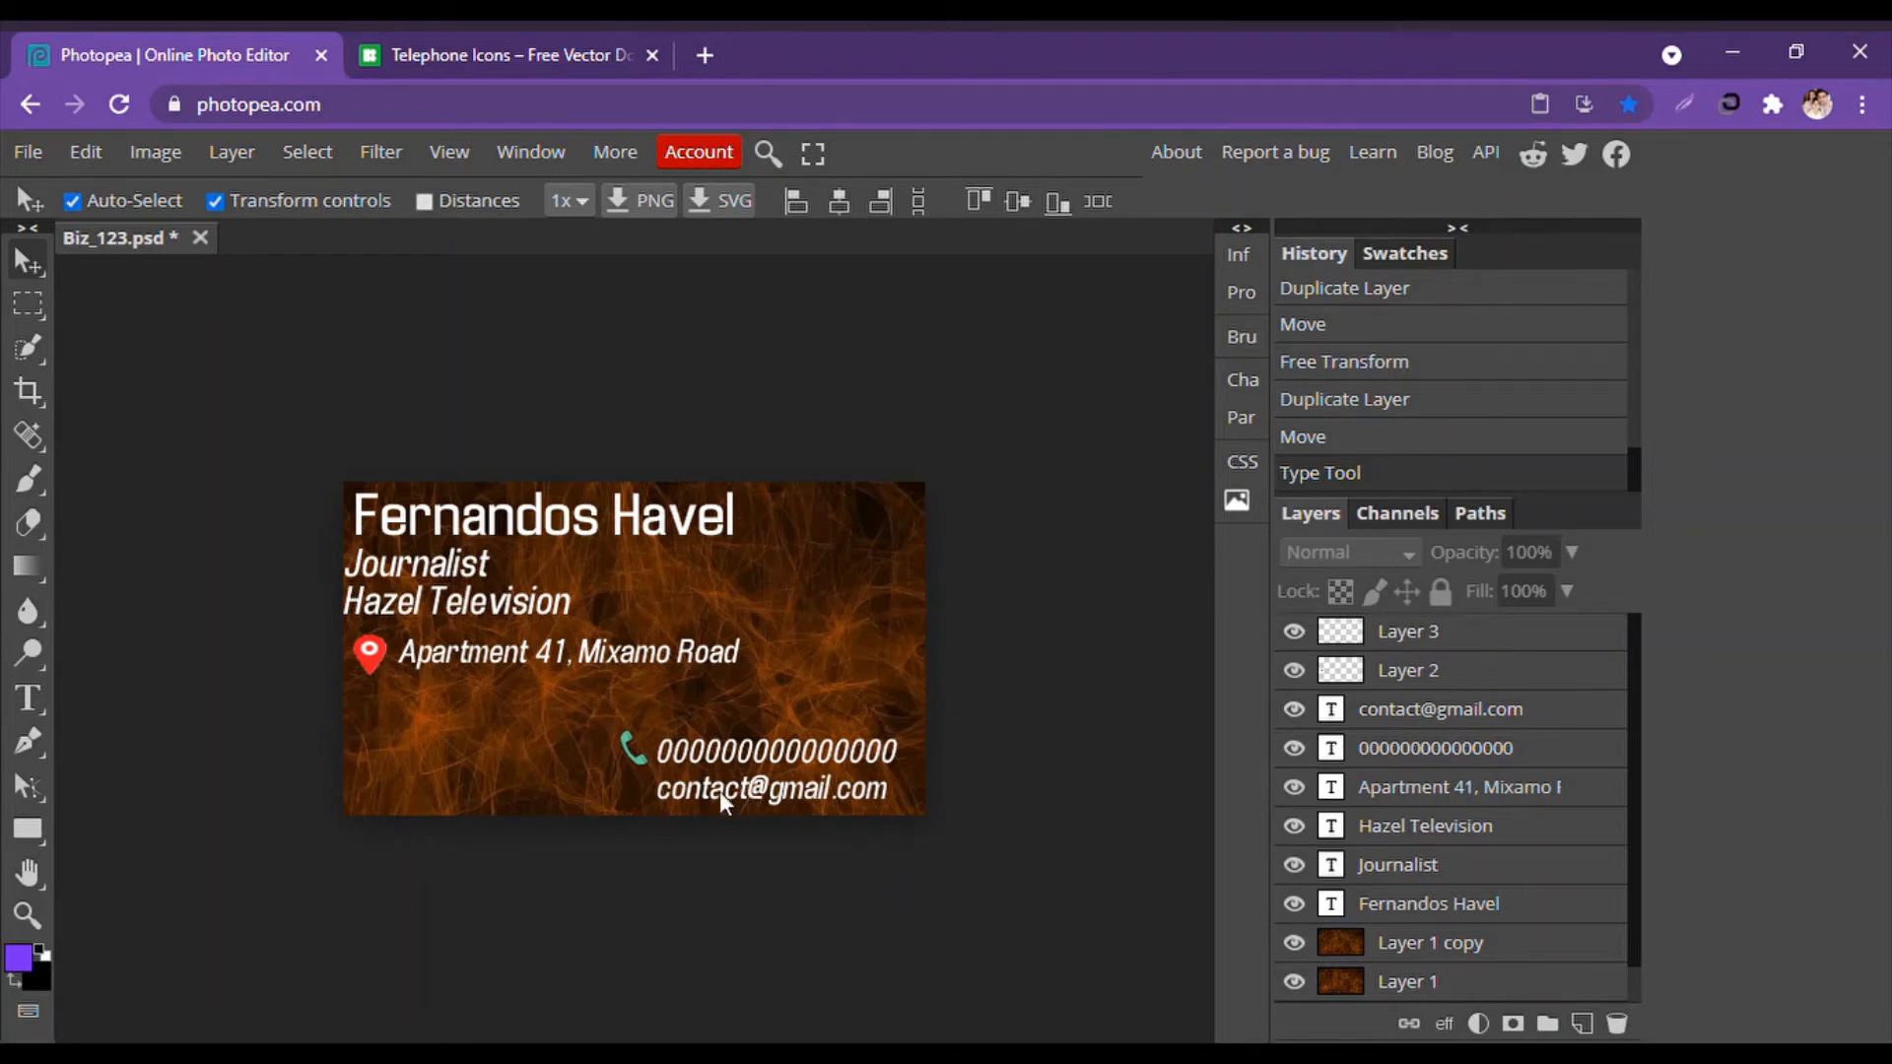
click(472, 39)
Search icons8 for 'gmail' and browse the Gmail icon results.
drag(557, 363, 296, 385)
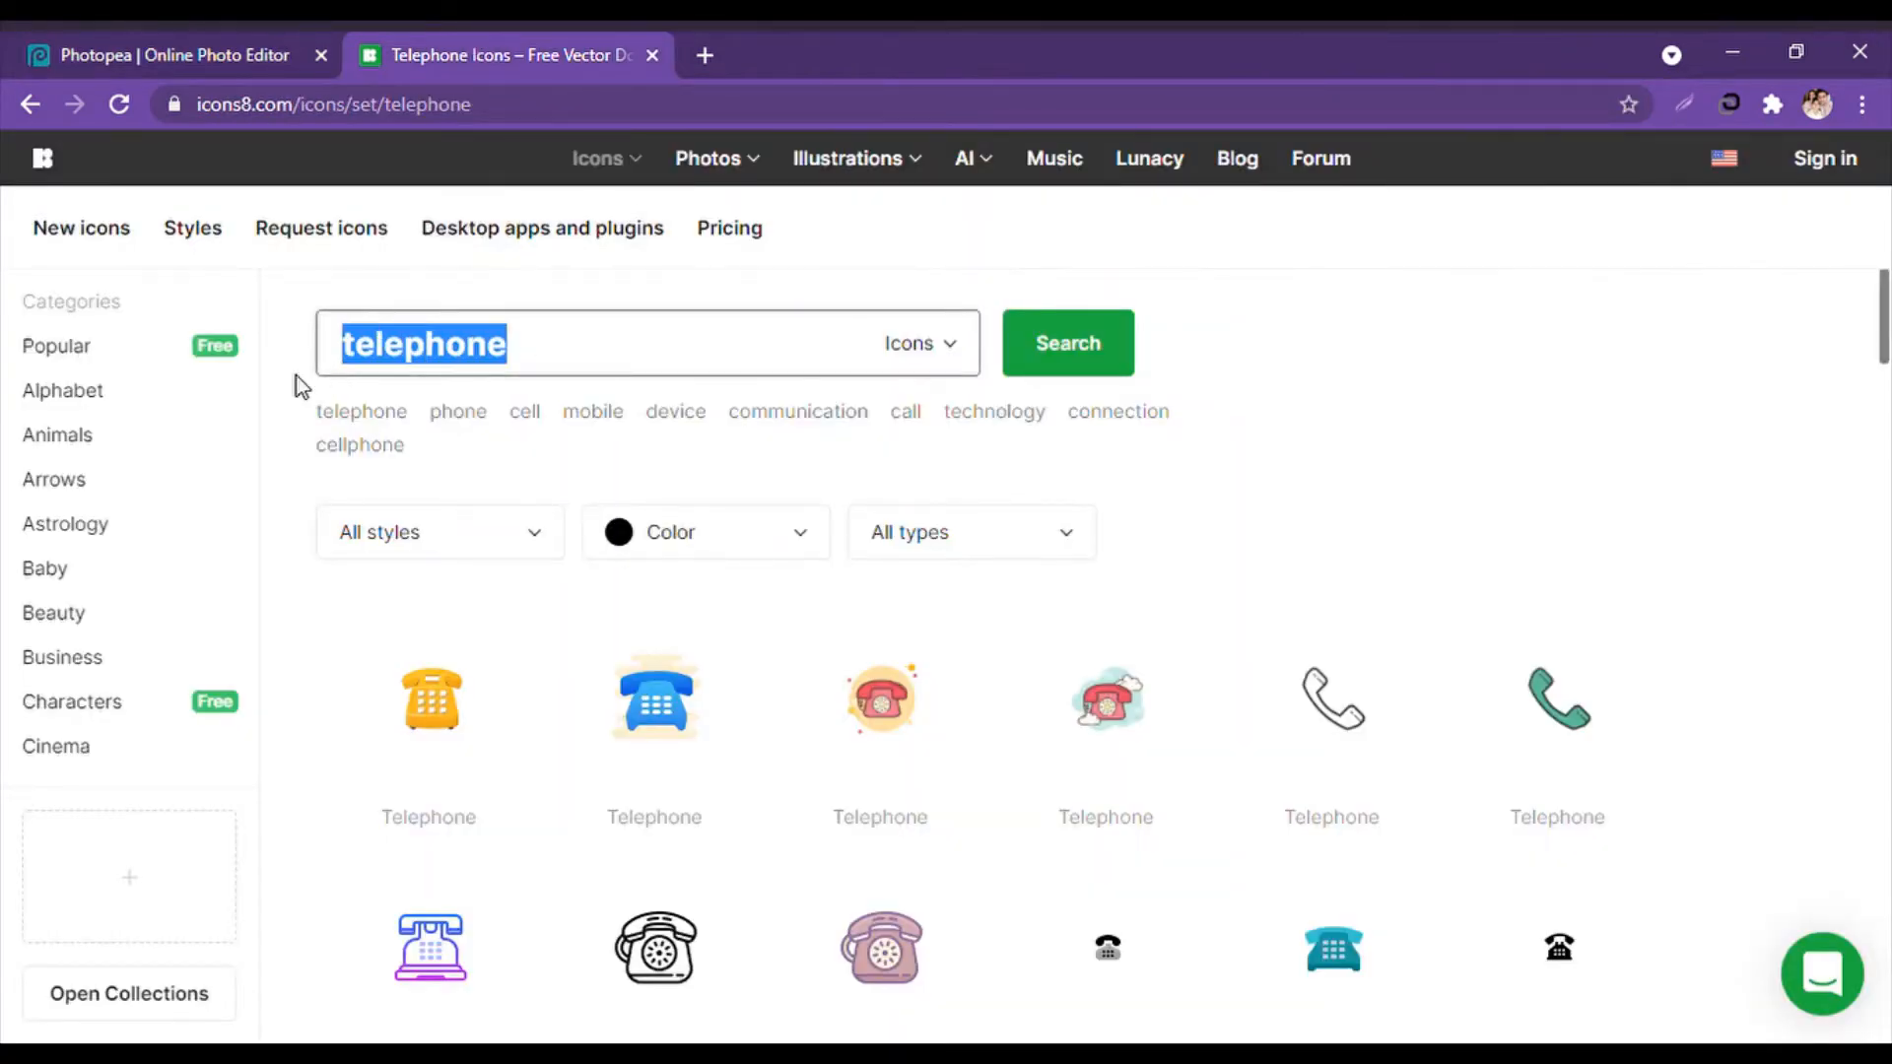
text(gmail)
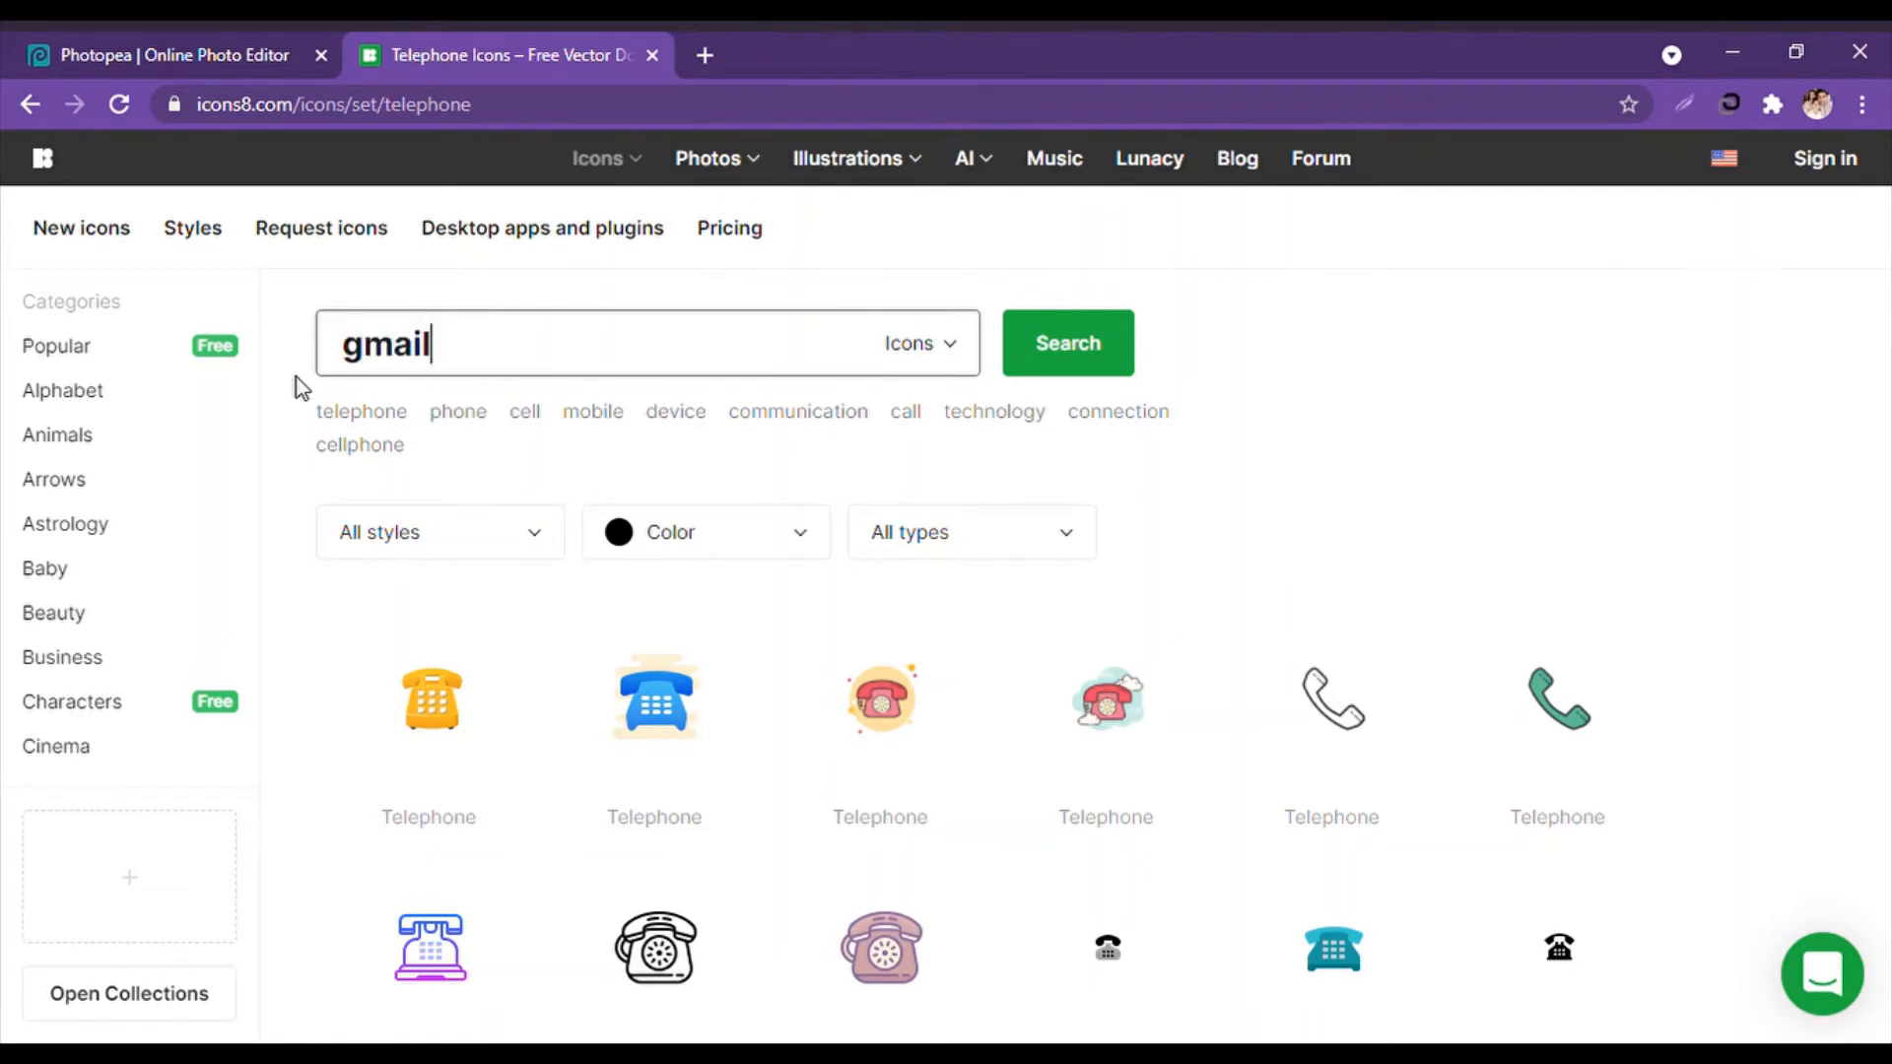
key(Return)
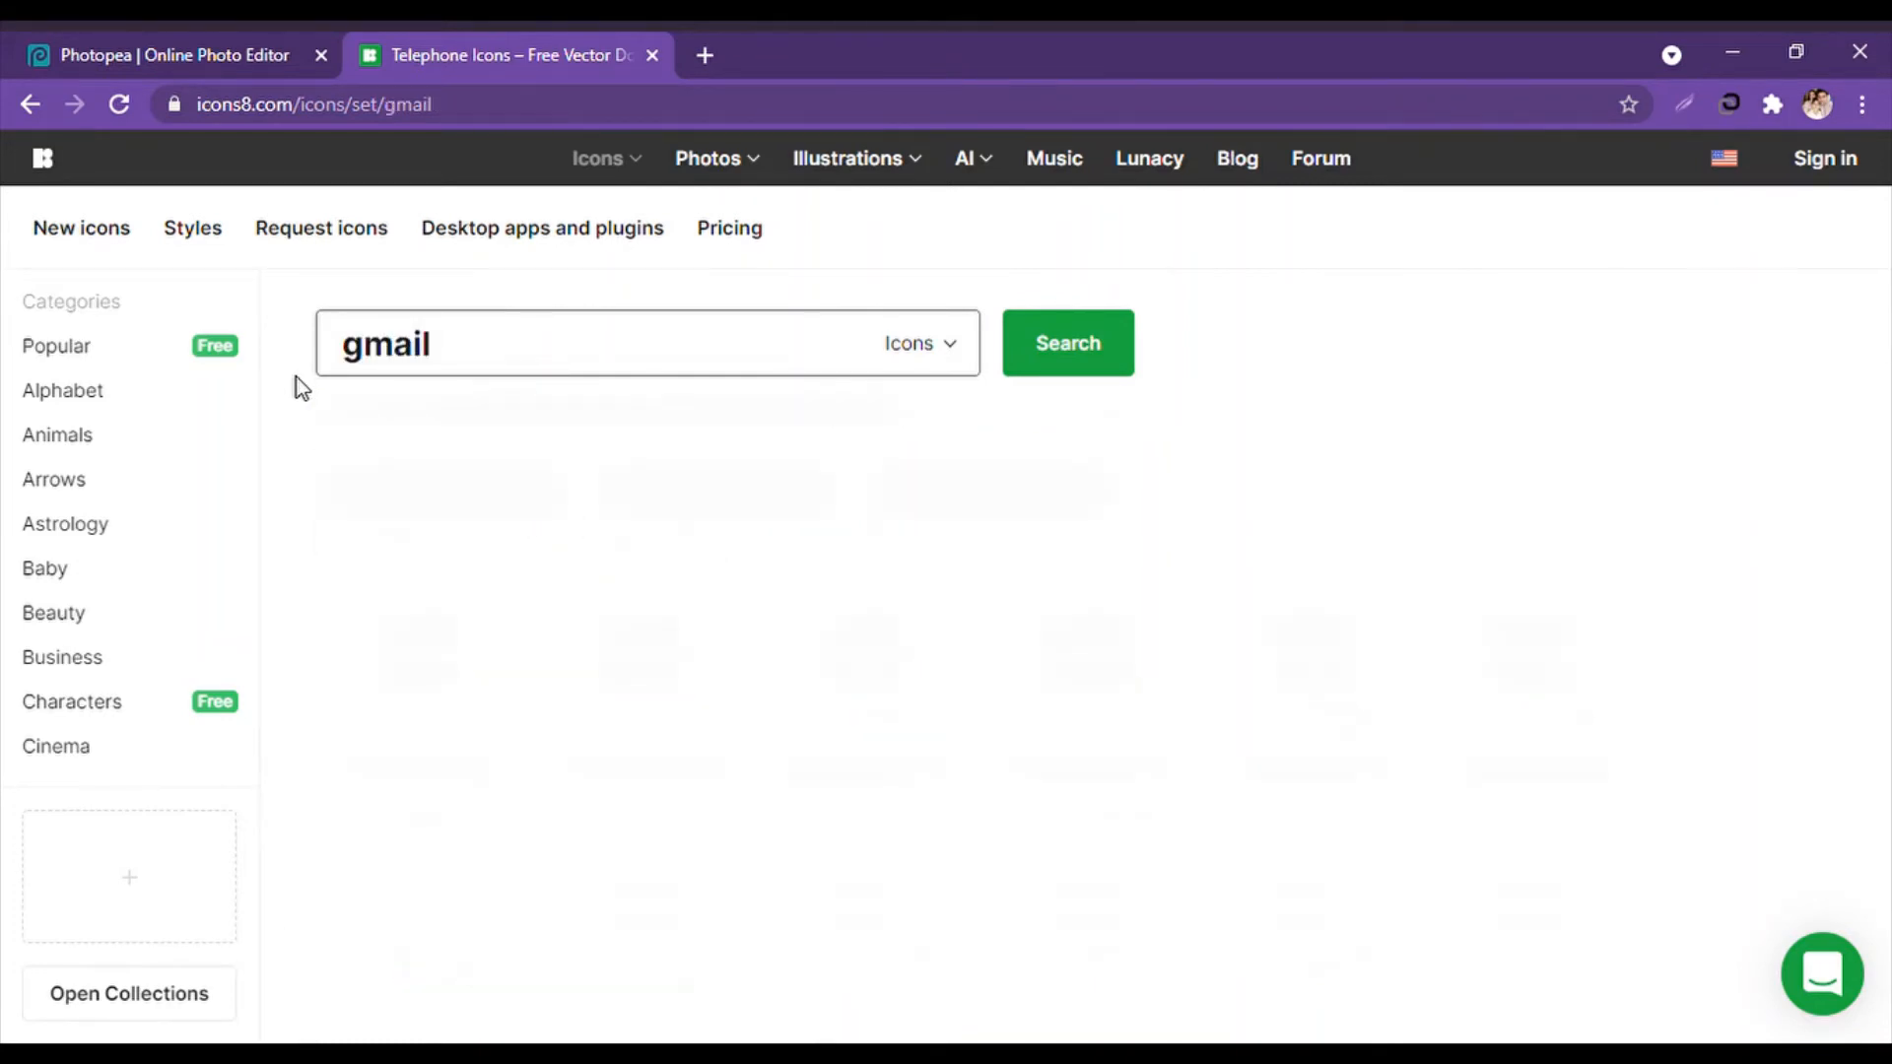
scroll(878, 631, down, 3)
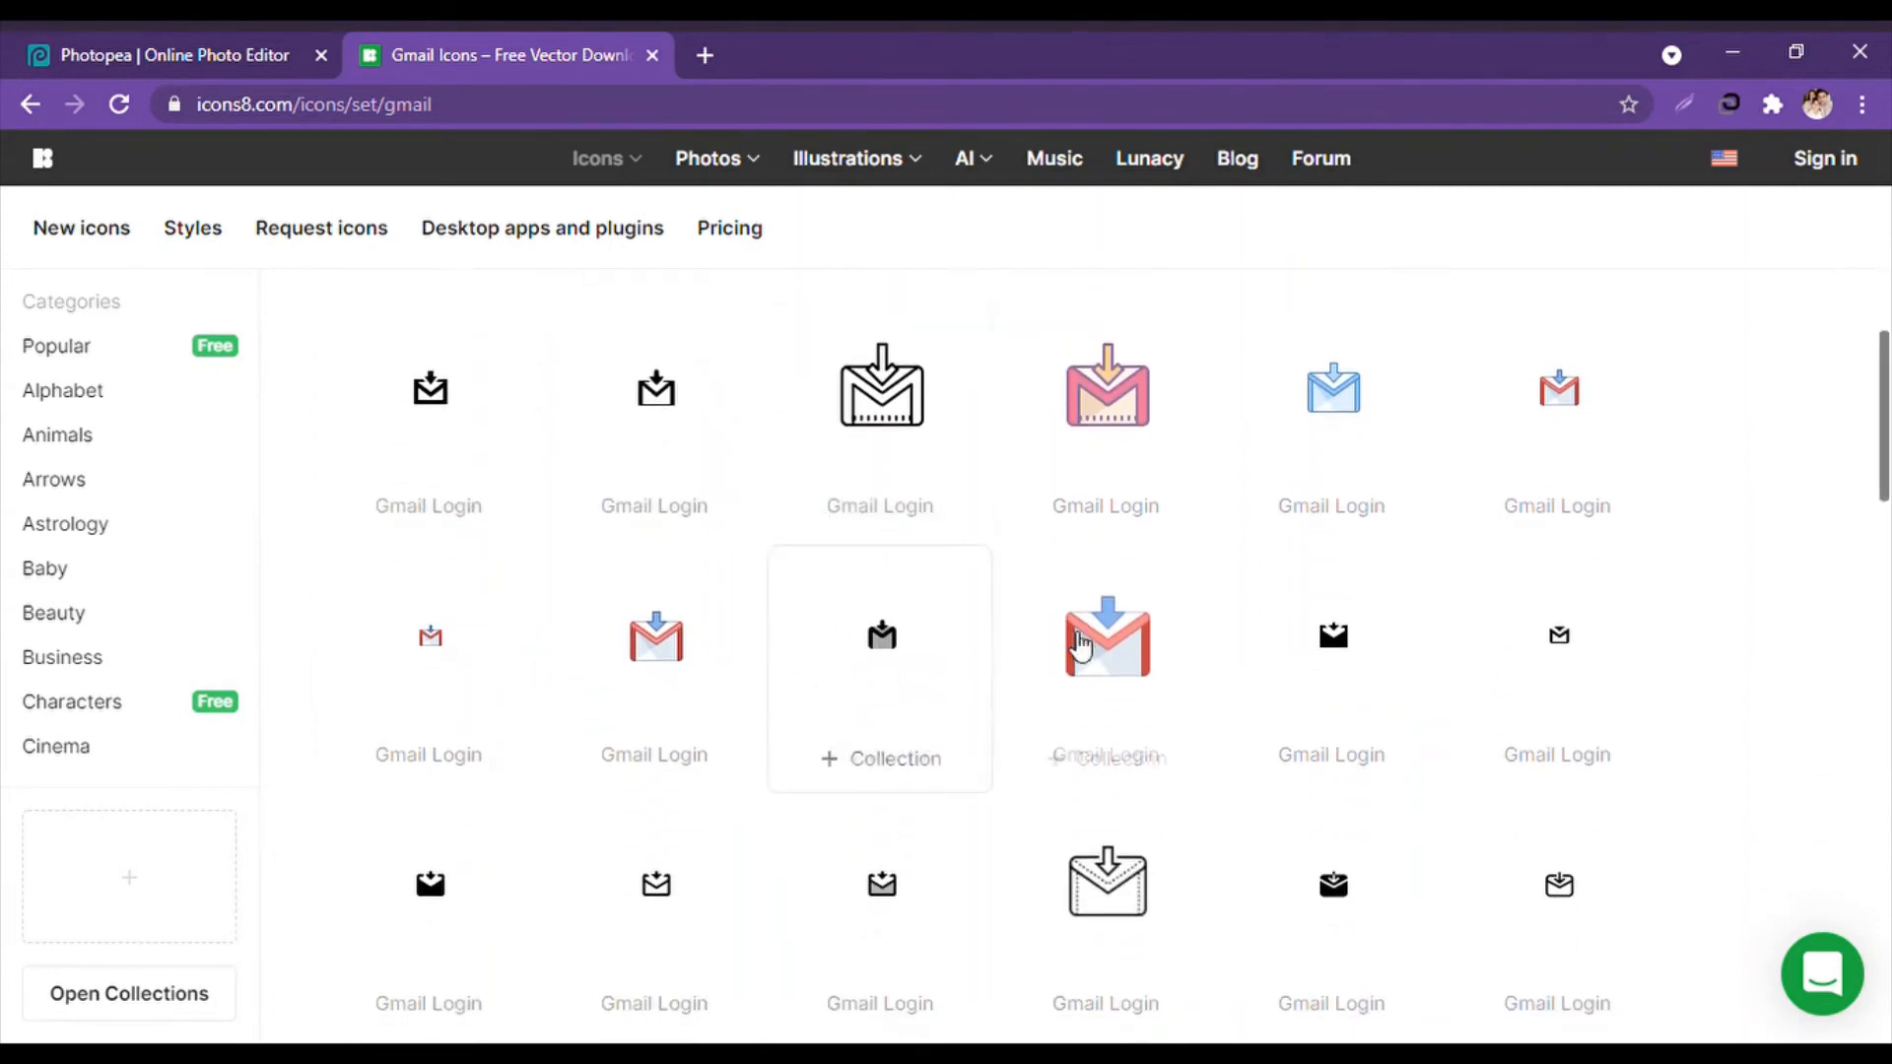
scroll(482, 626, down, 5)
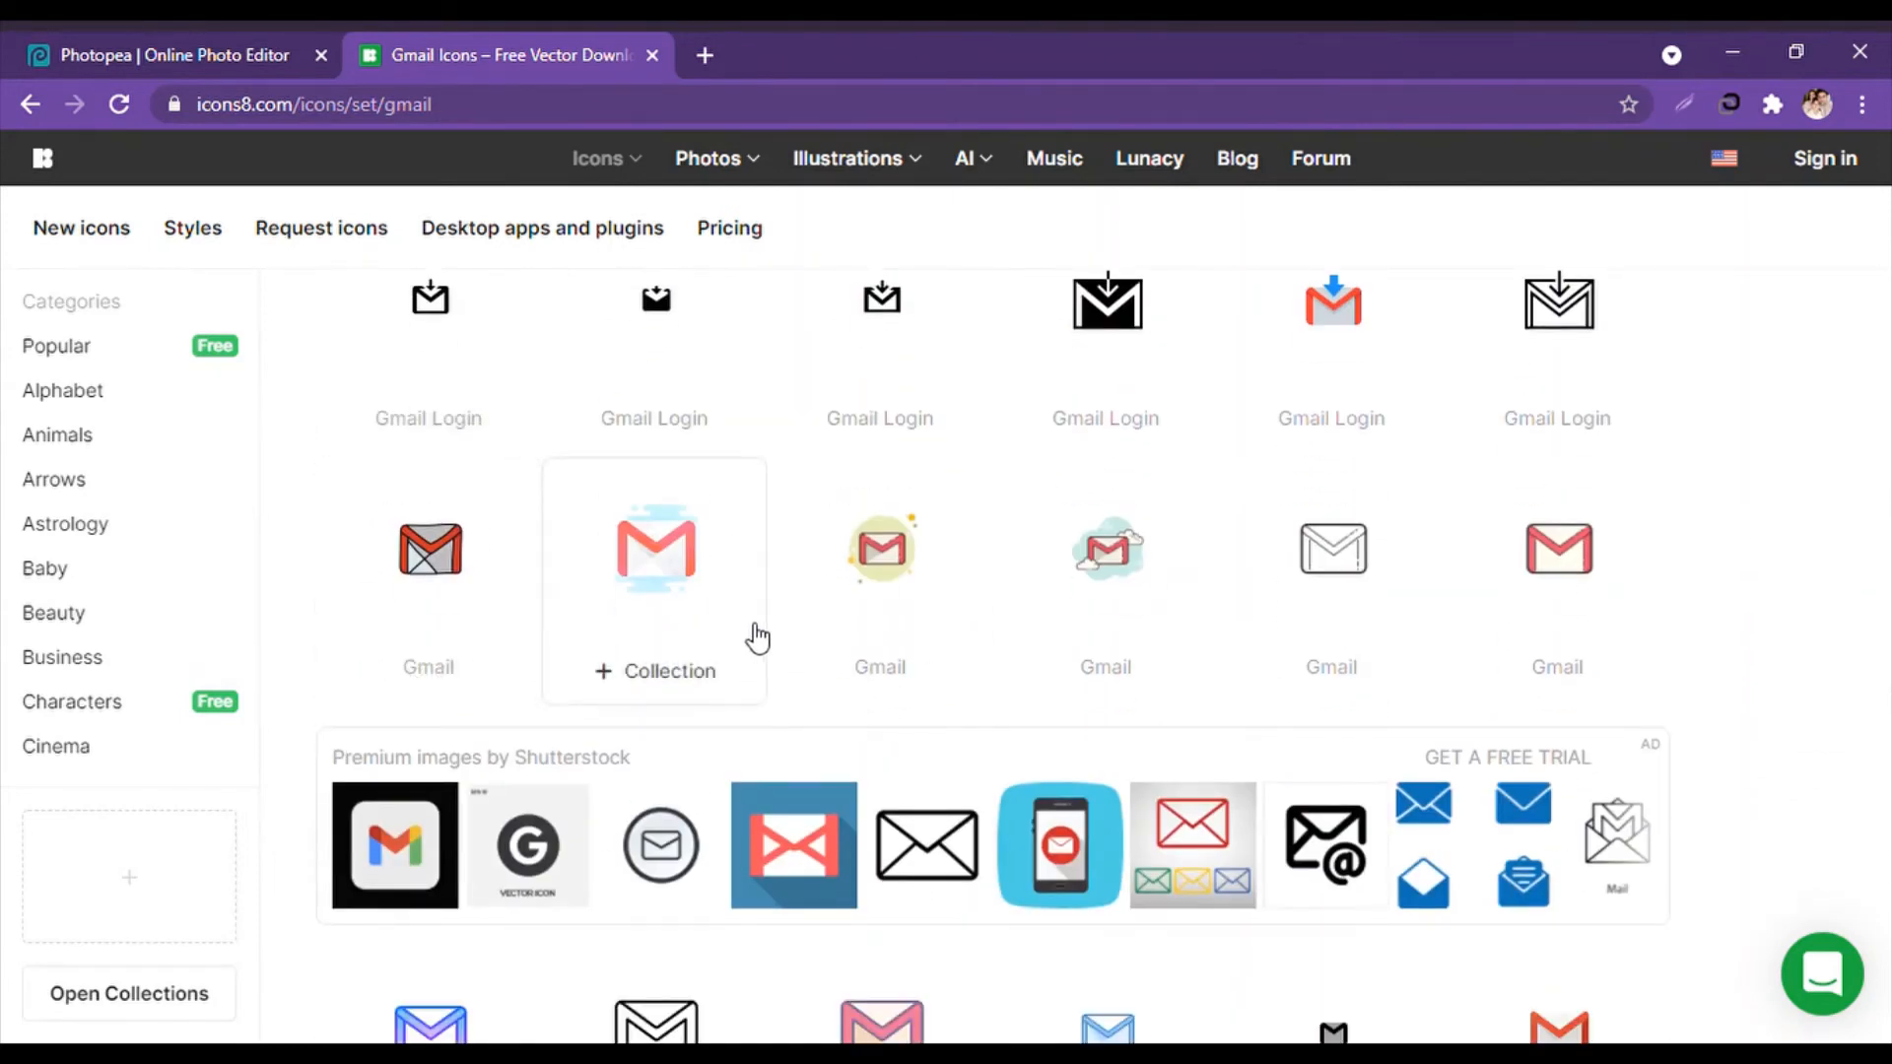
scroll(466, 572, down, 3)
scroll(967, 765, down, 3)
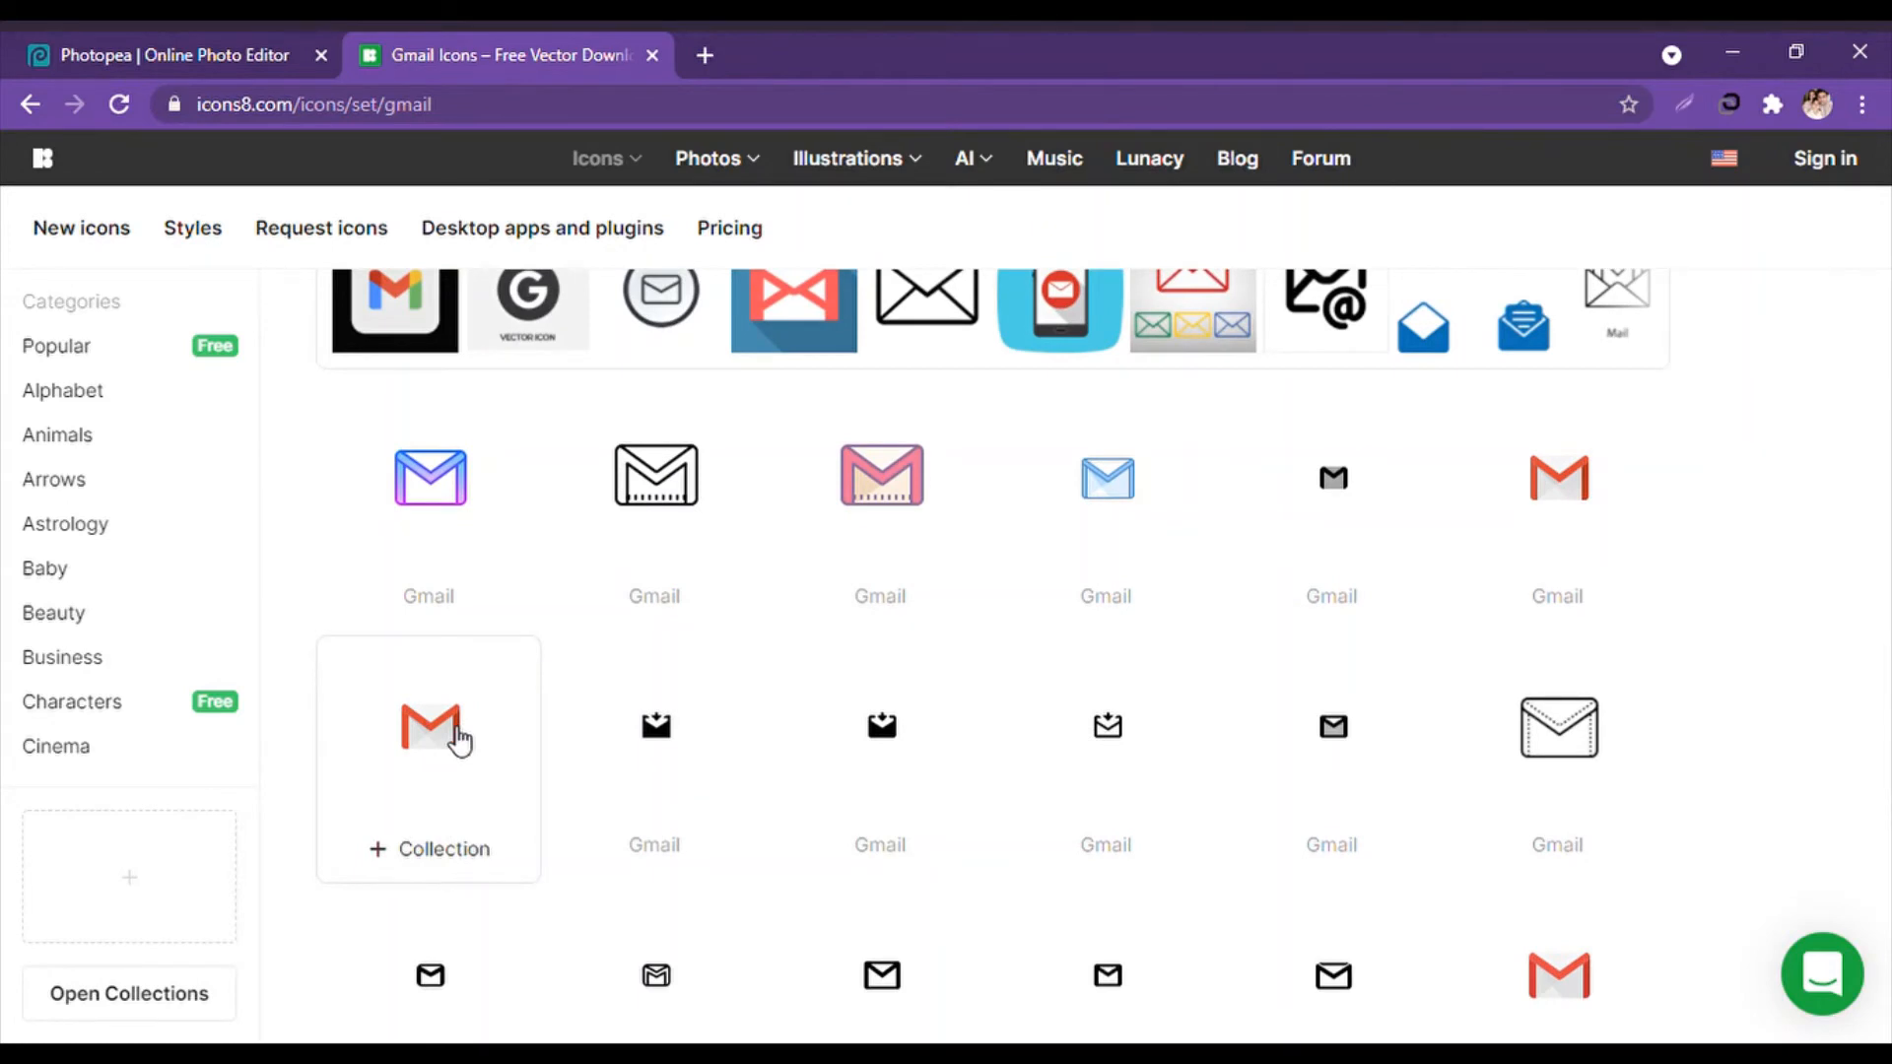
click(237, 39)
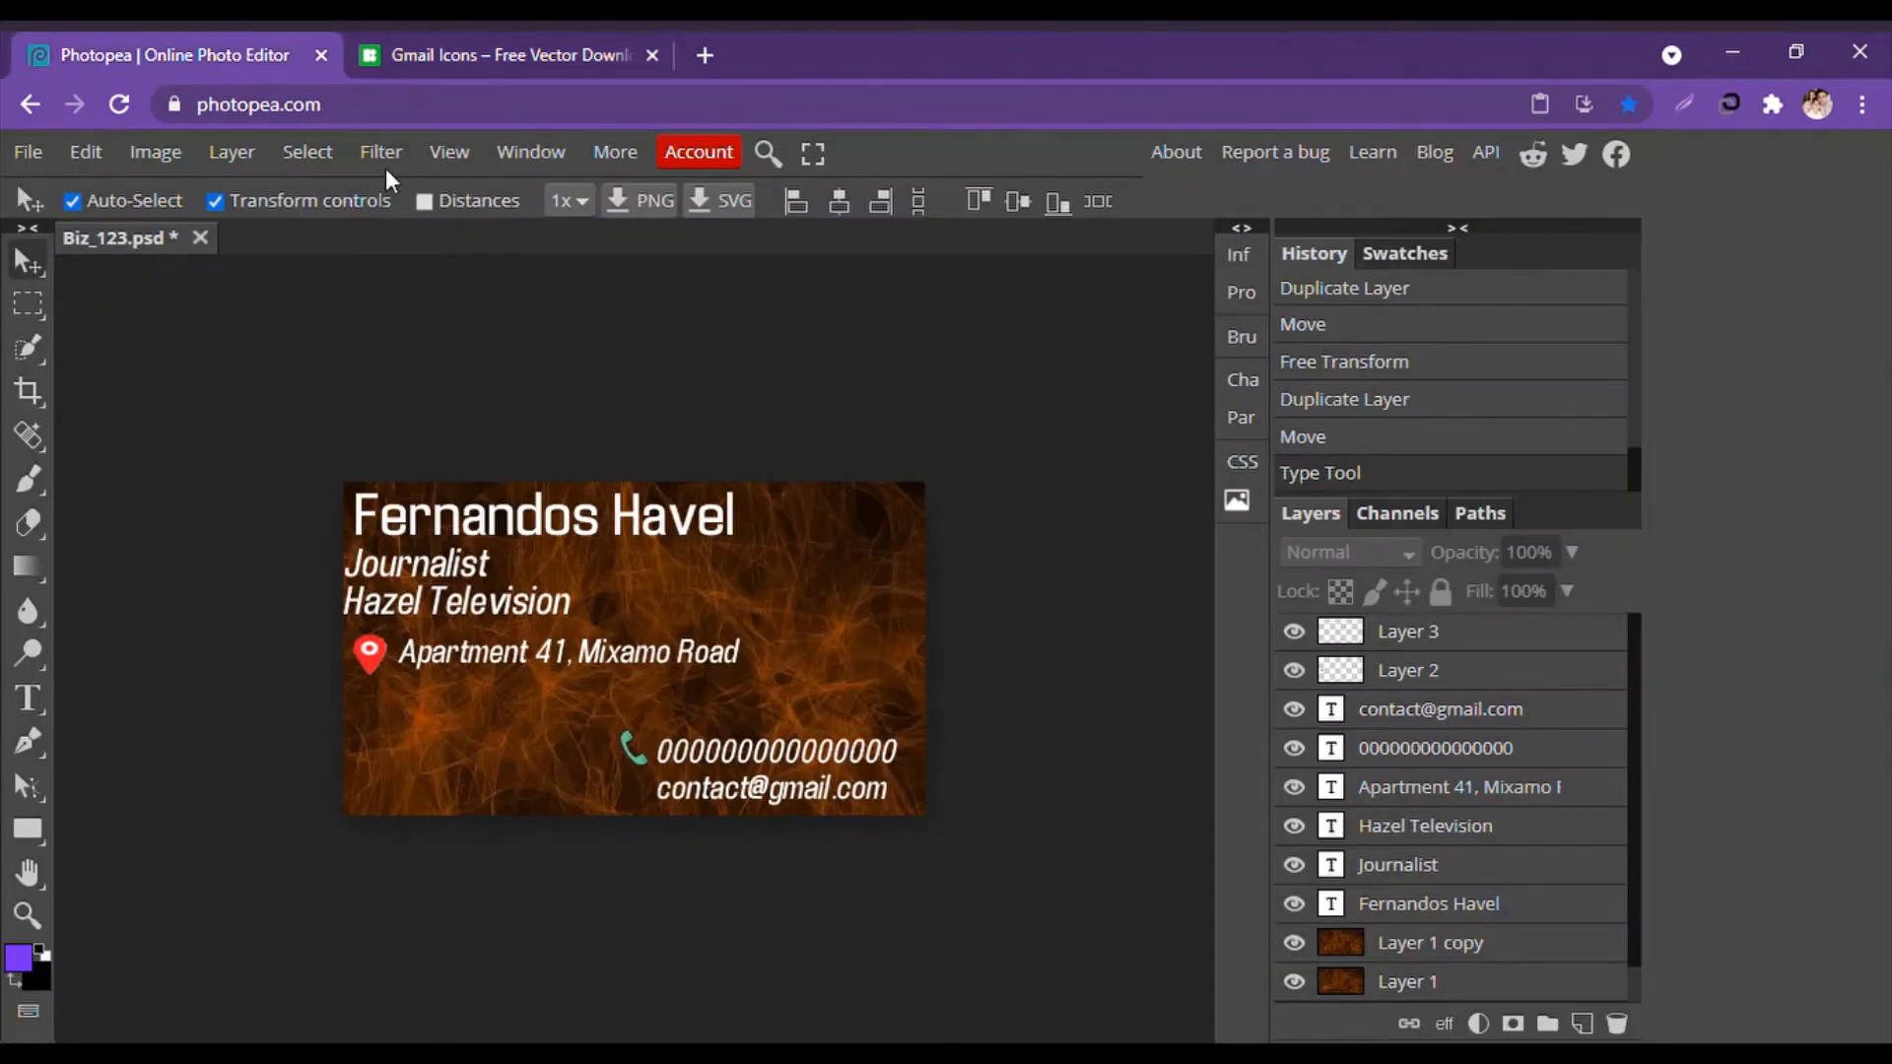
key(ctrl+v)
drag(350, 486, 476, 605)
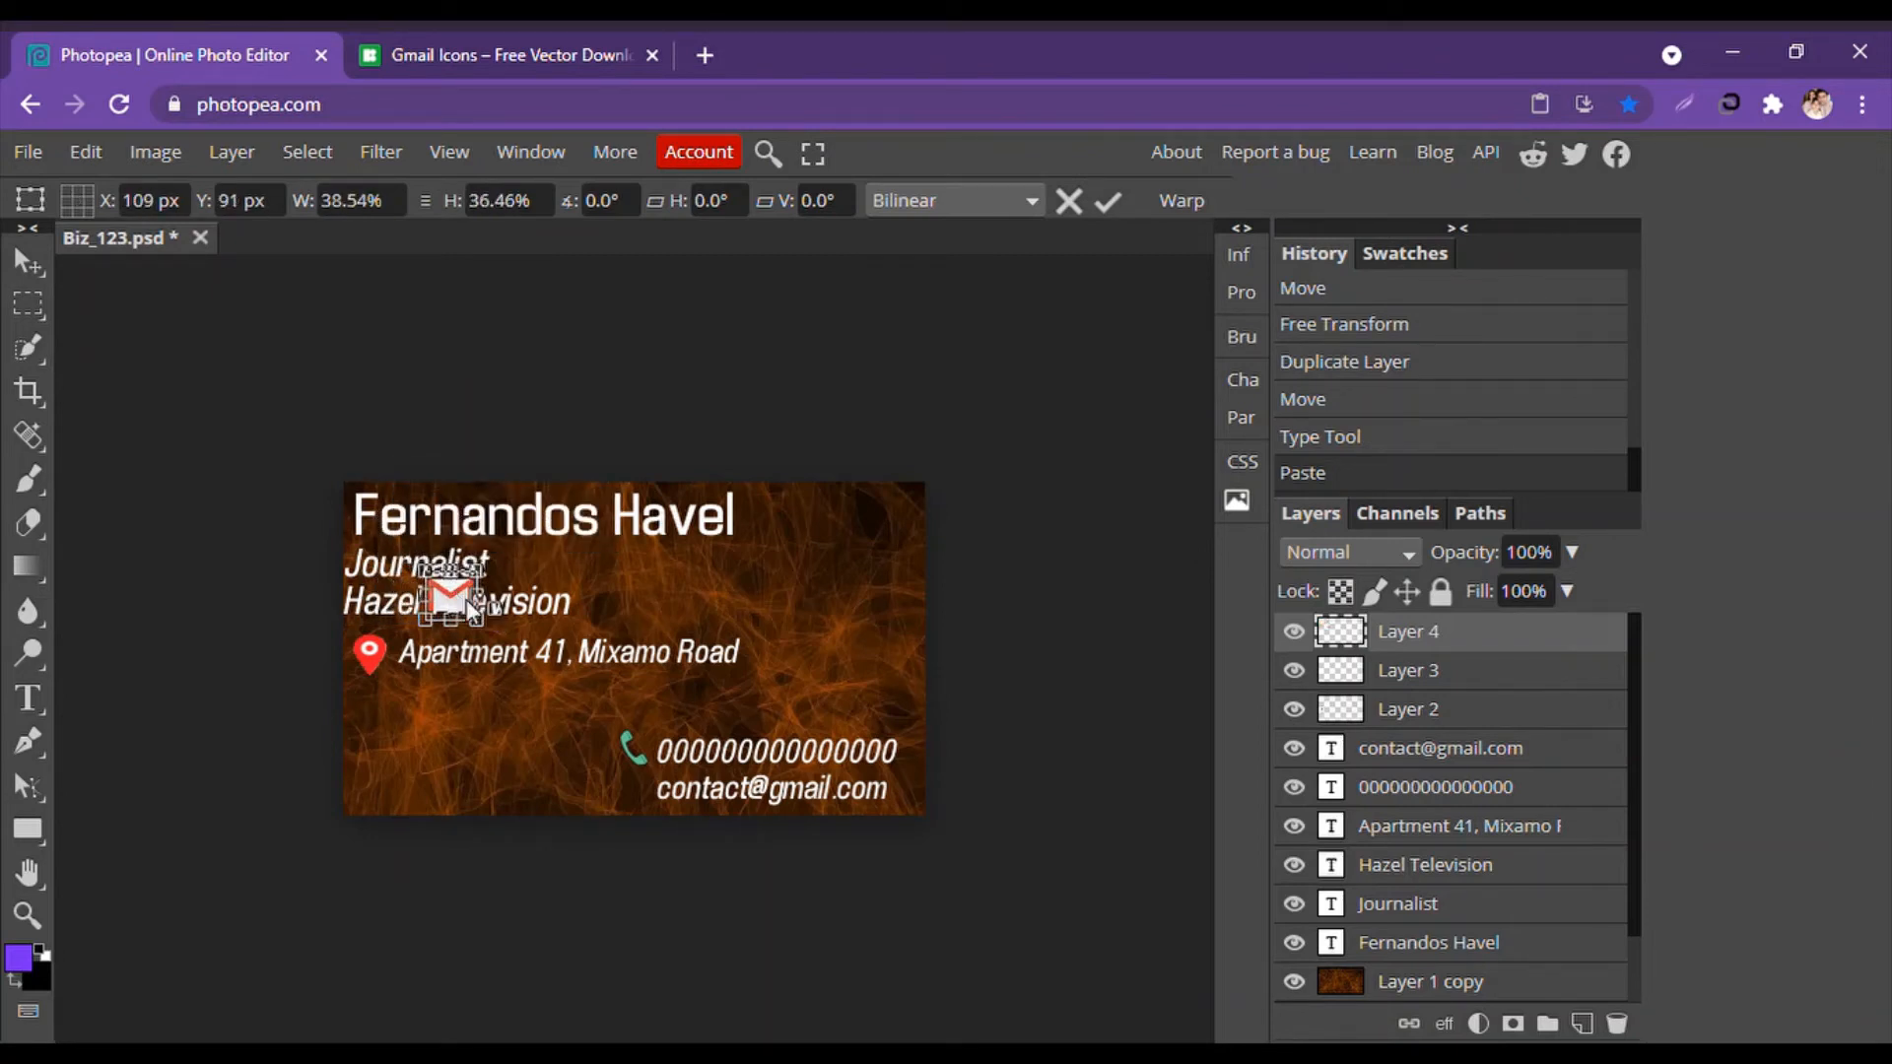
mouse_move(594, 766)
mouse_down()
mouse_move(620, 792)
mouse_move(607, 756)
mouse_up()
key(Return)
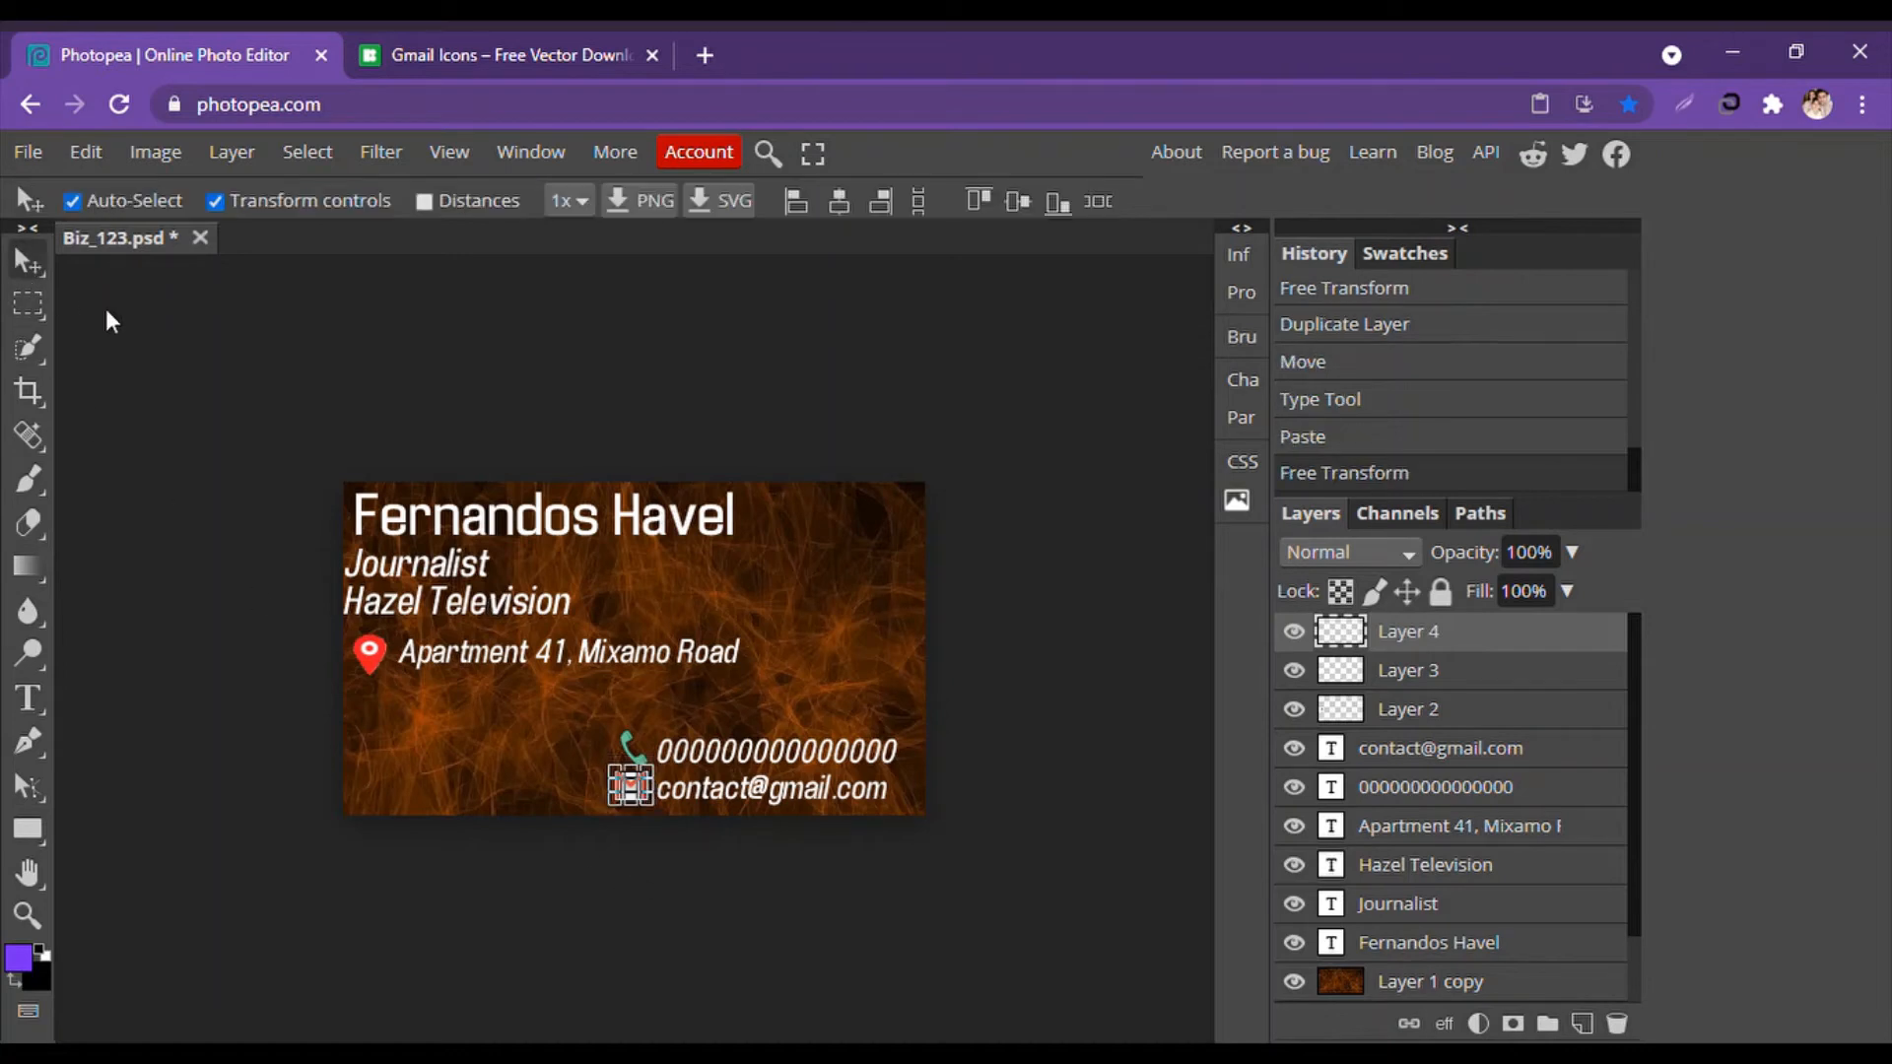
click(199, 436)
drag(627, 792, 629, 797)
click(458, 851)
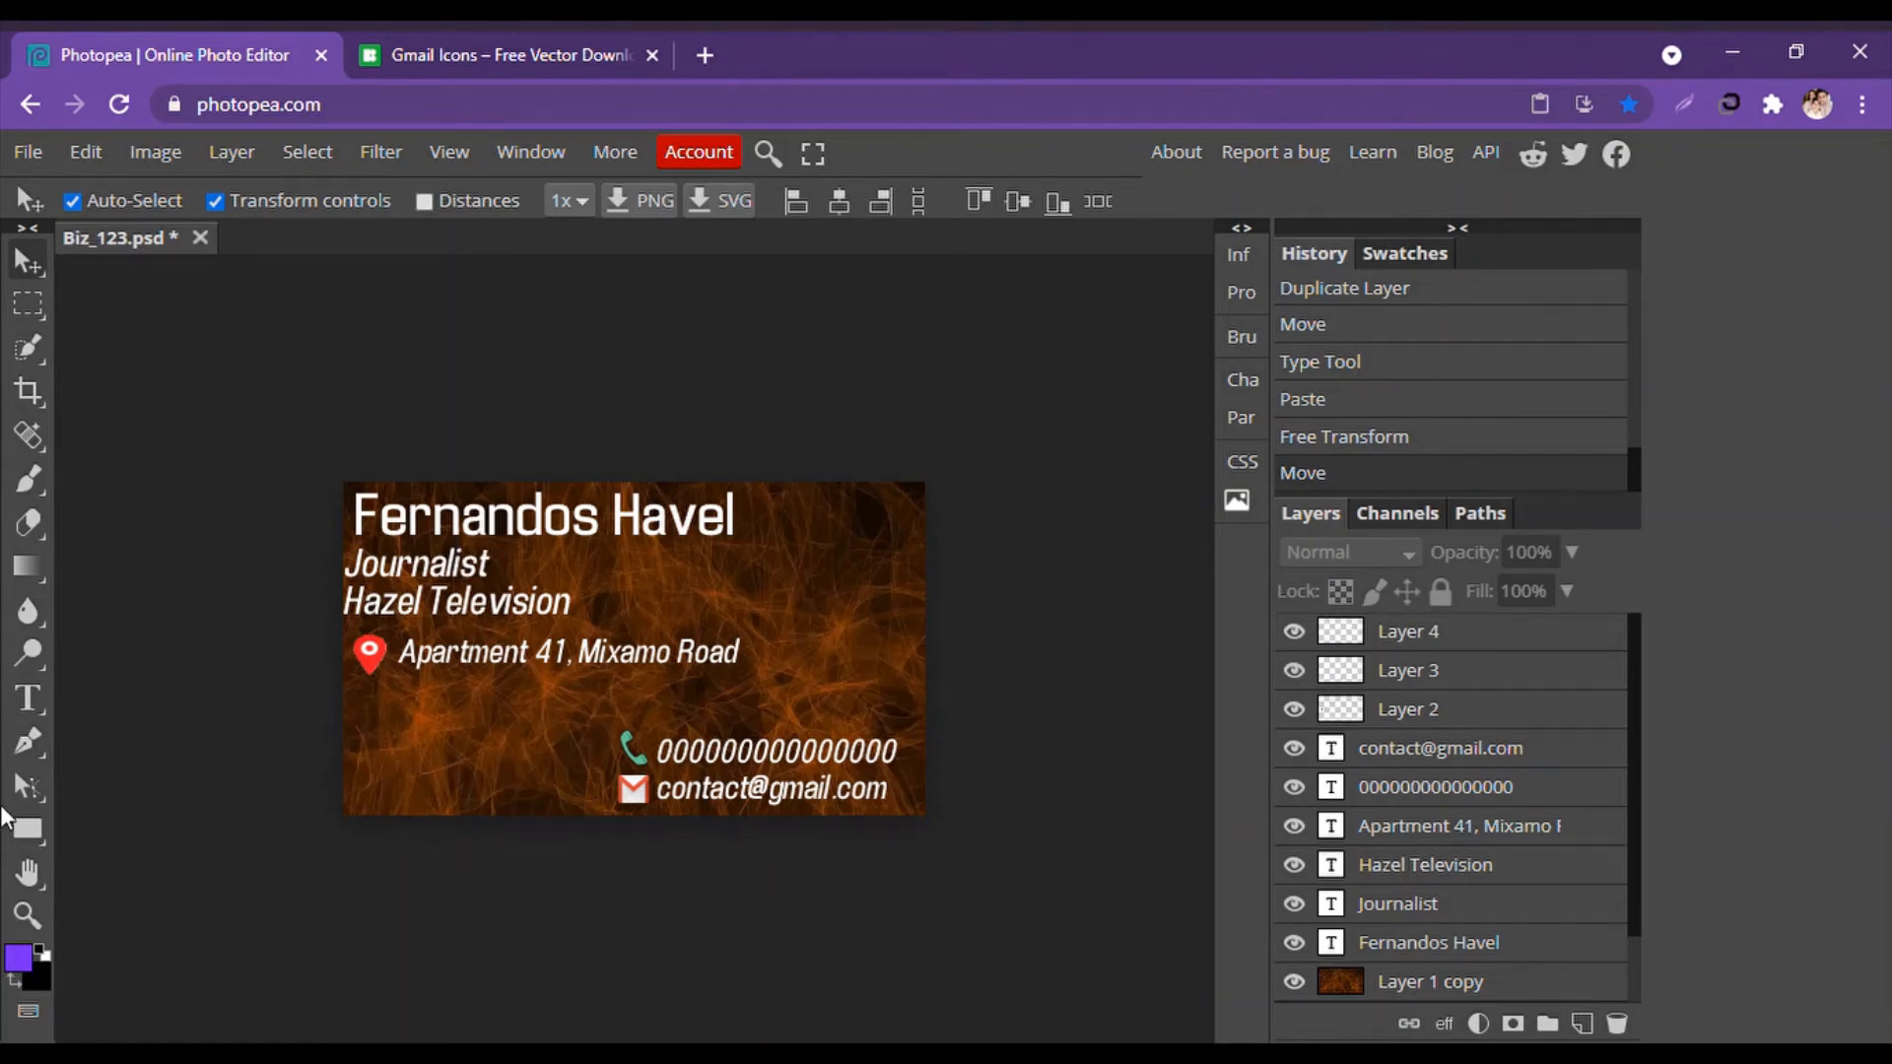
click(28, 741)
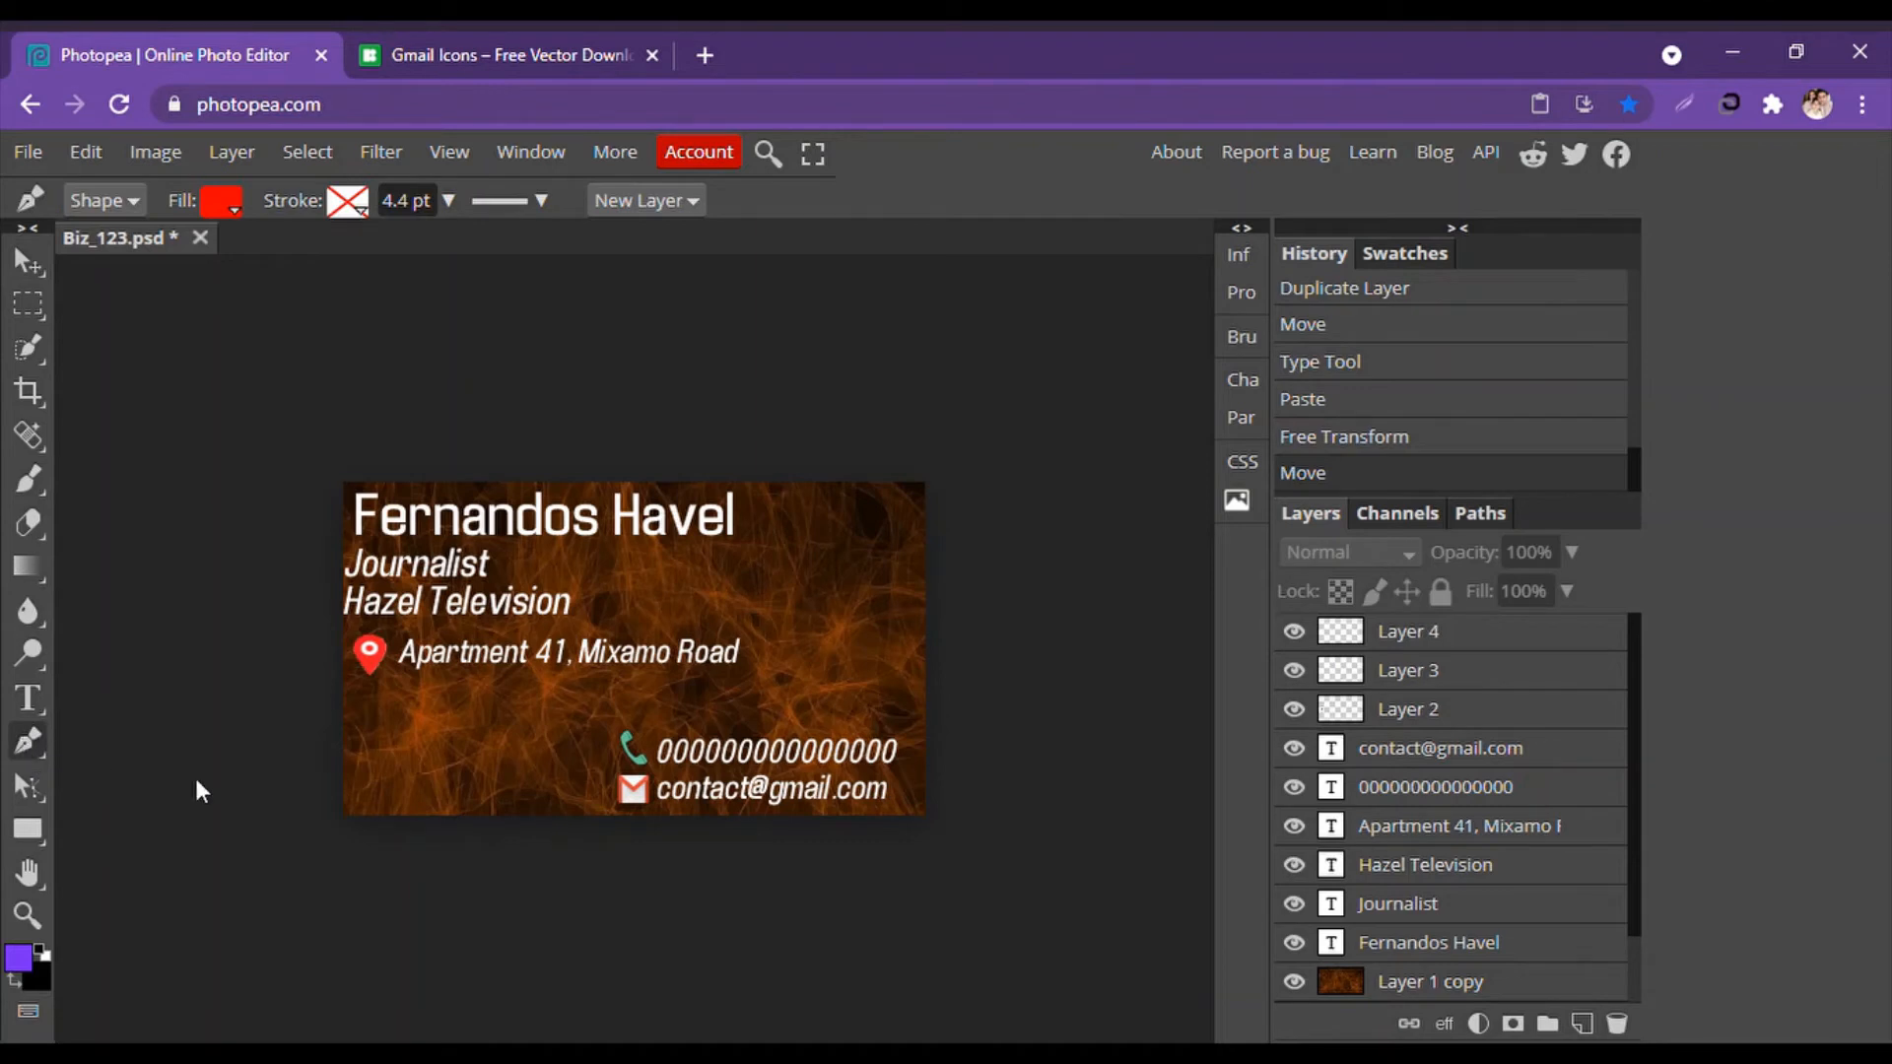
click(225, 204)
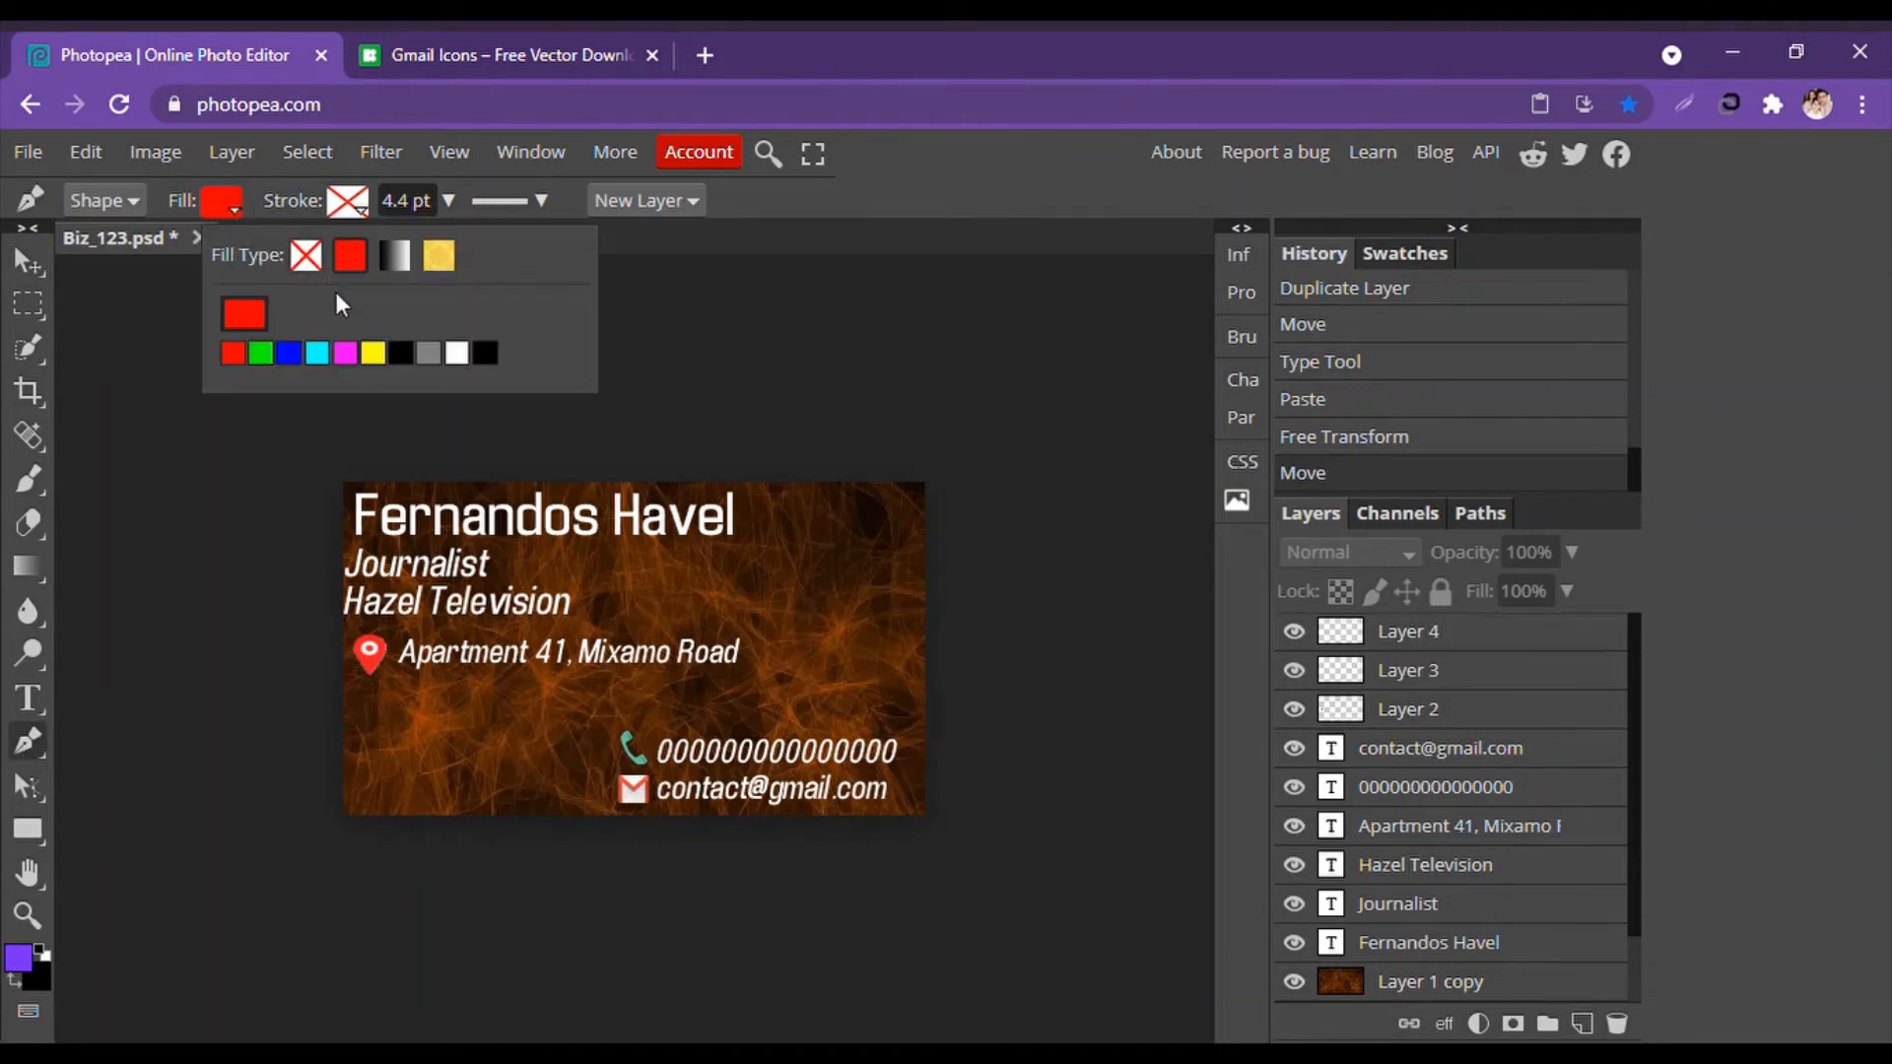
click(289, 353)
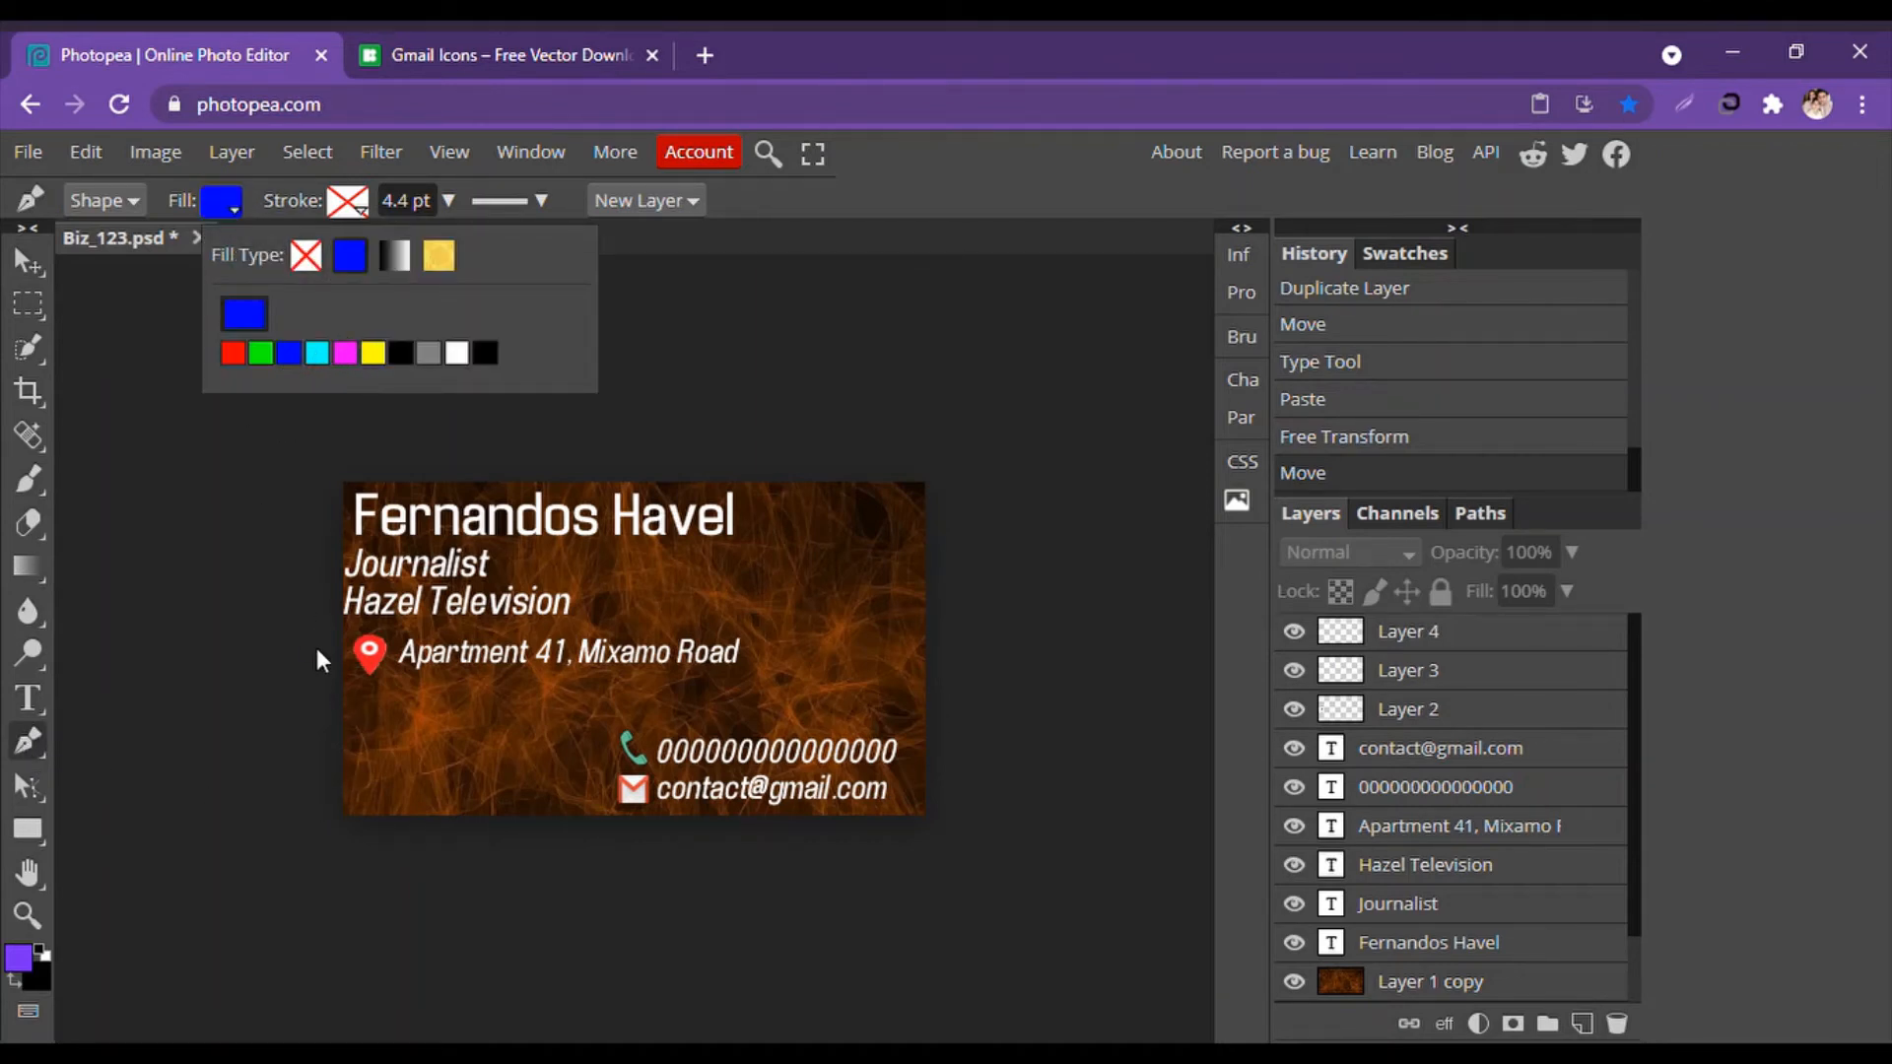
drag(343, 749, 489, 718)
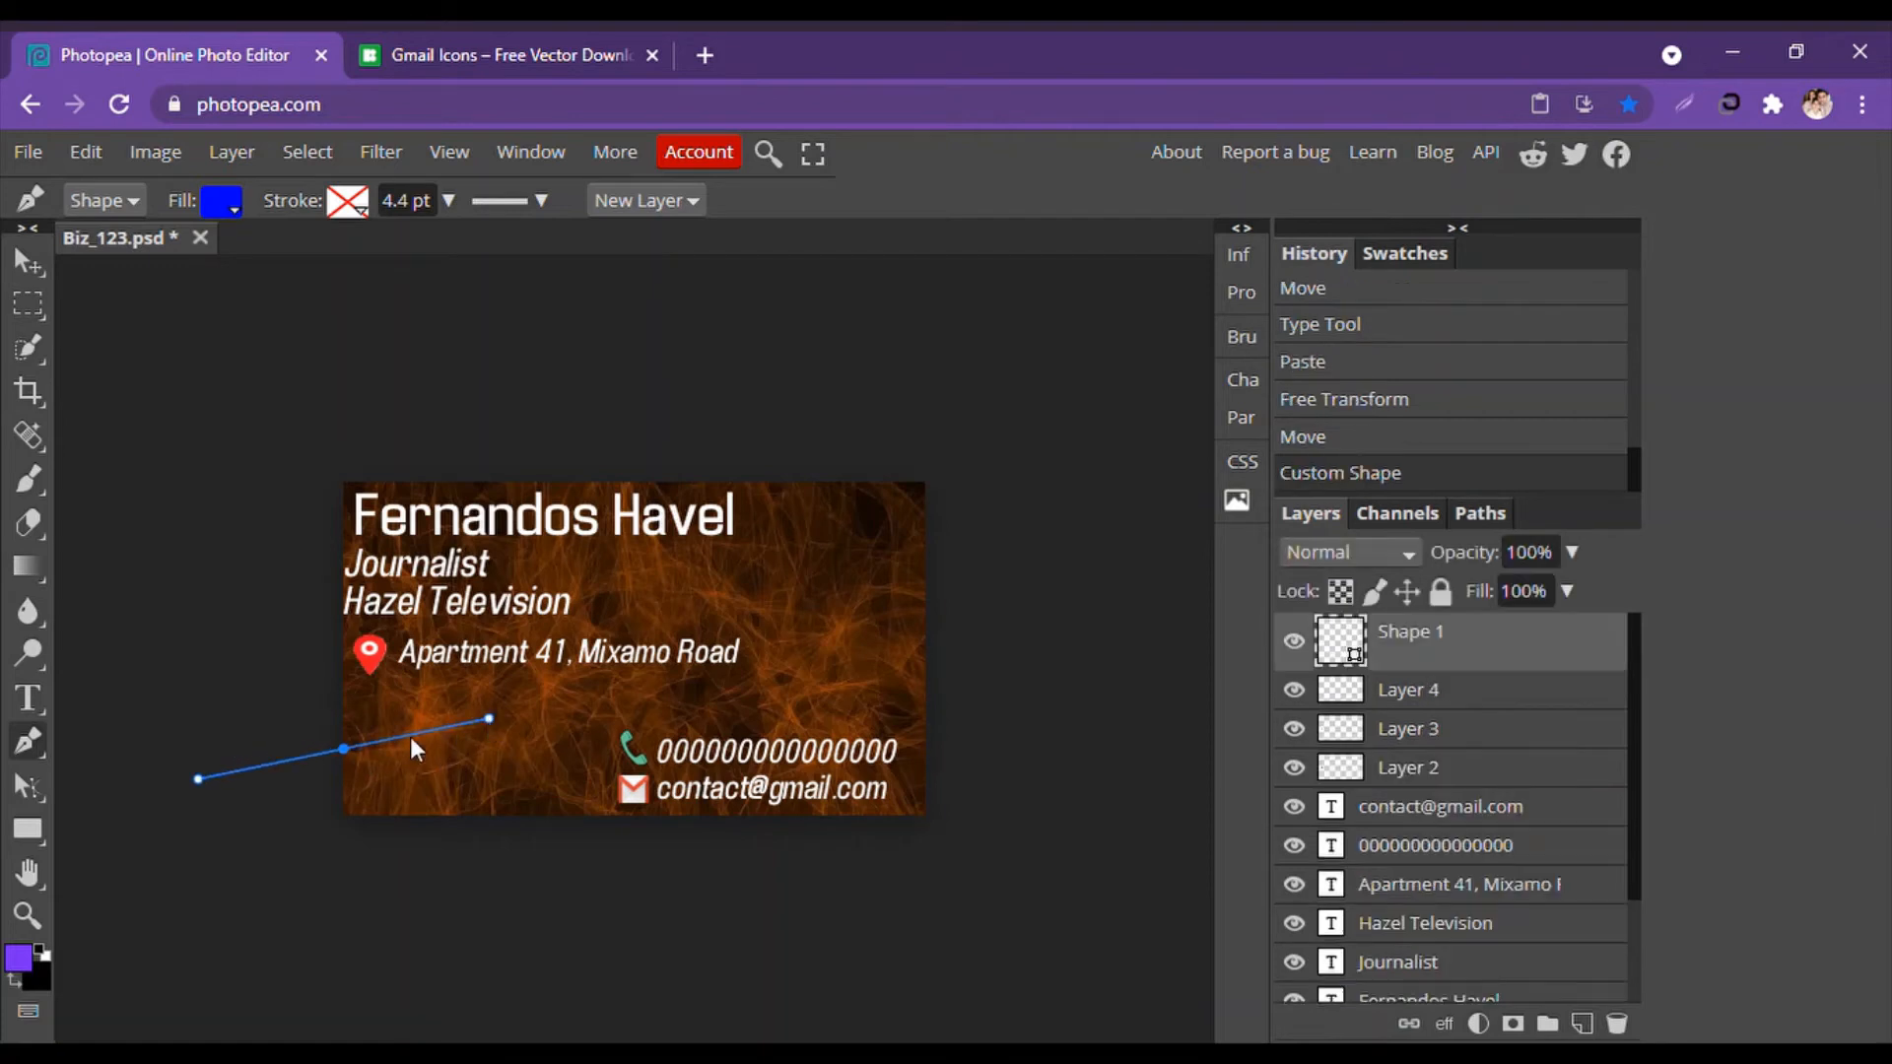
drag(345, 743, 272, 916)
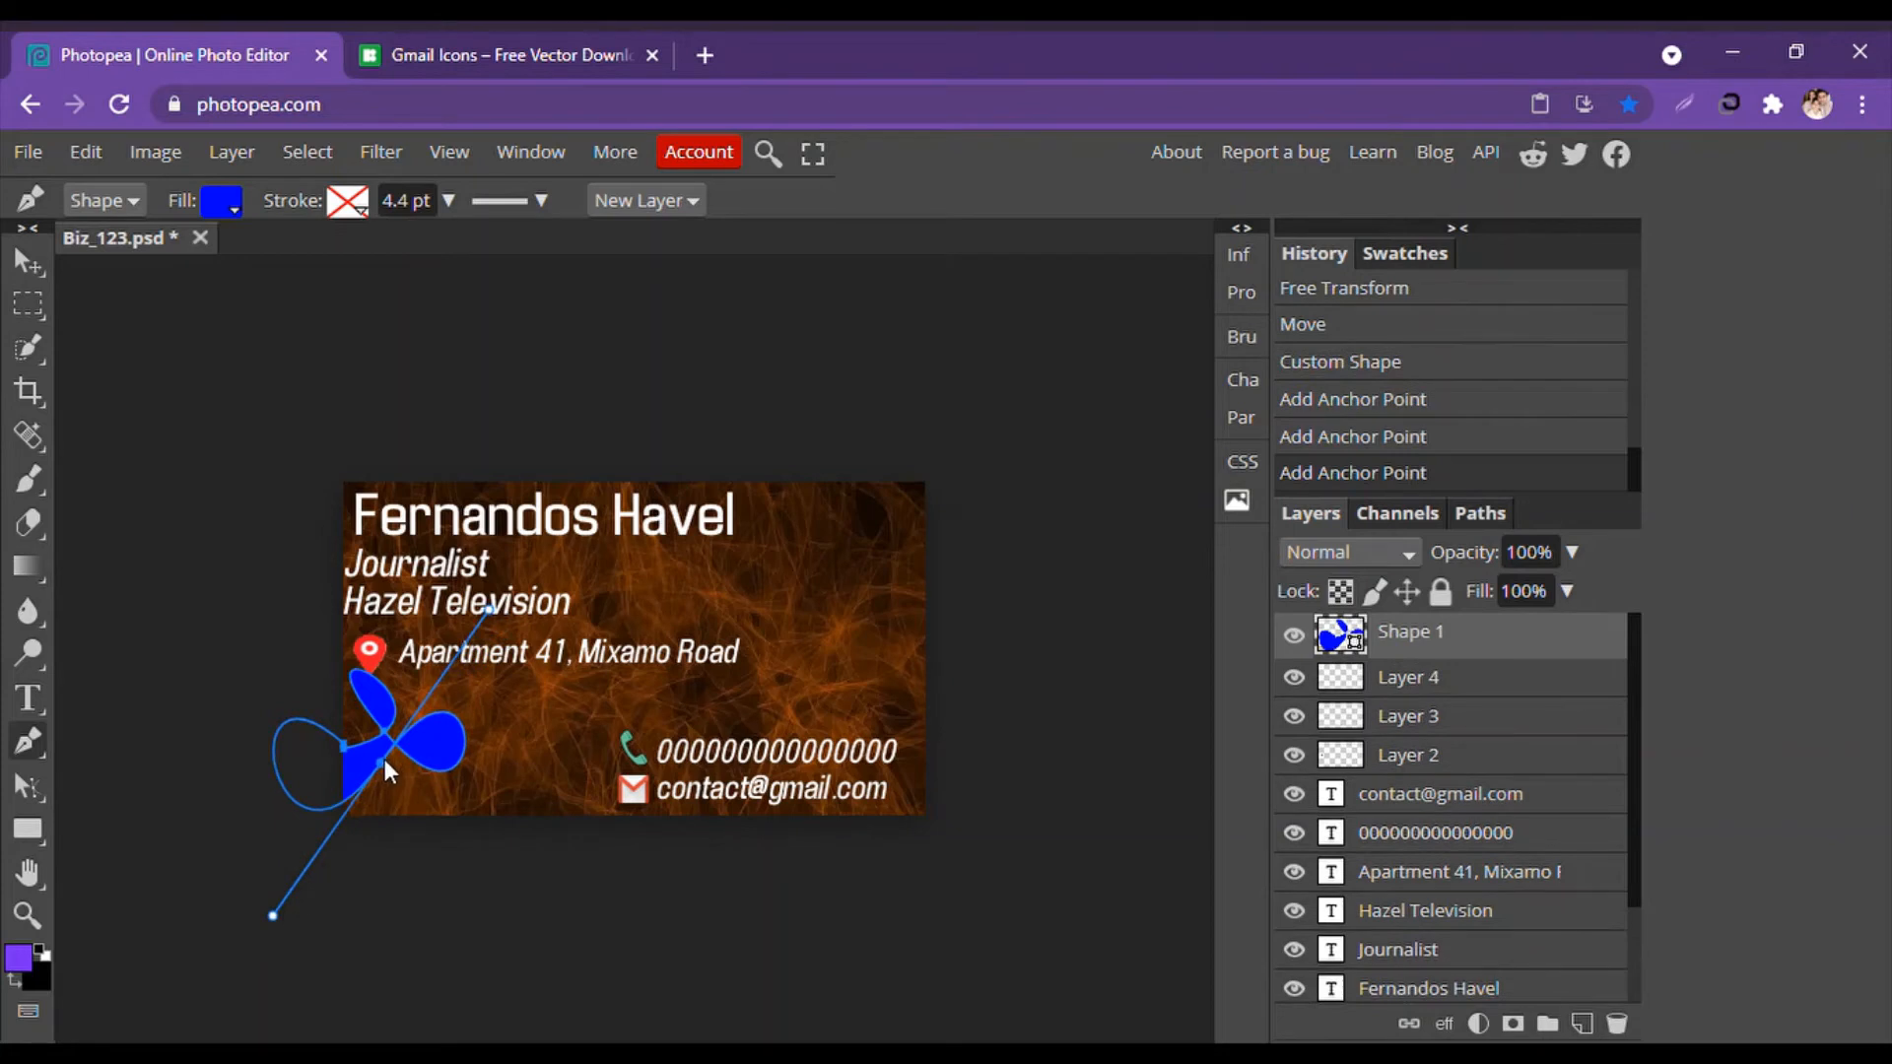
drag(376, 759, 455, 709)
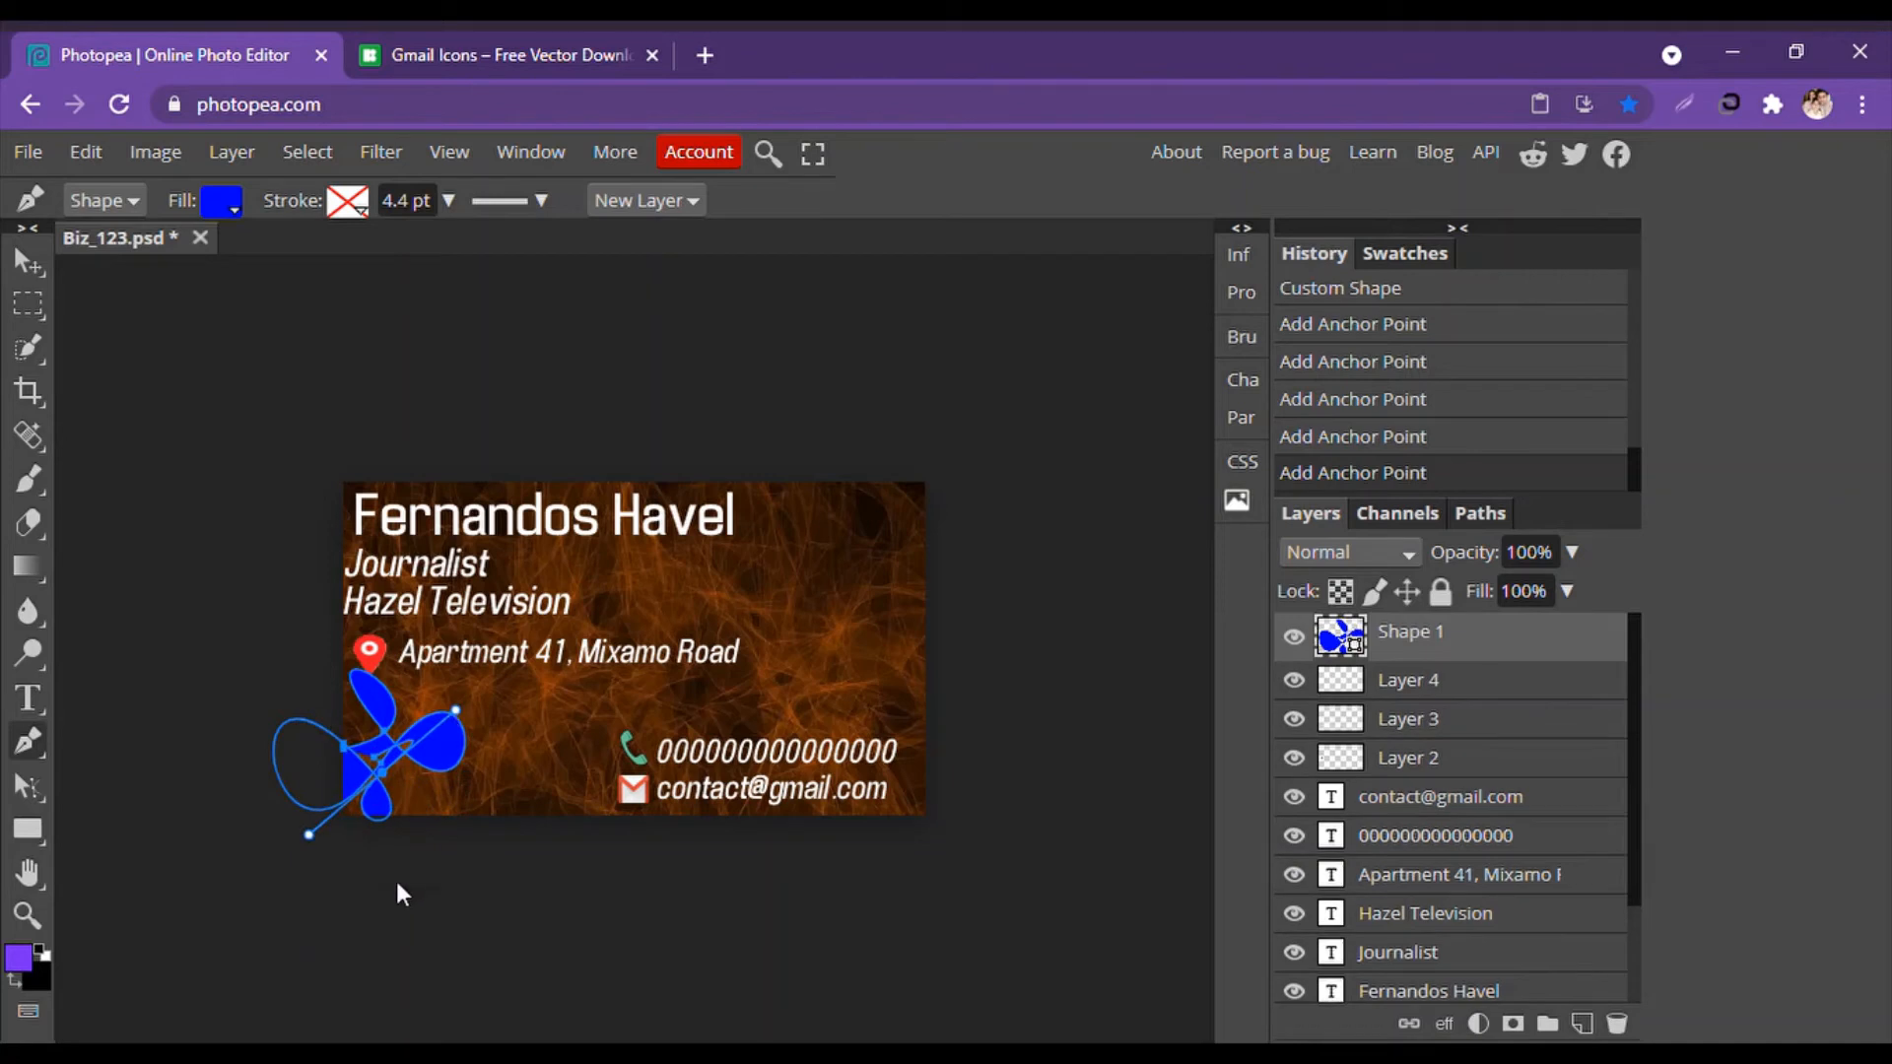
click(27, 261)
click(150, 382)
click(442, 761)
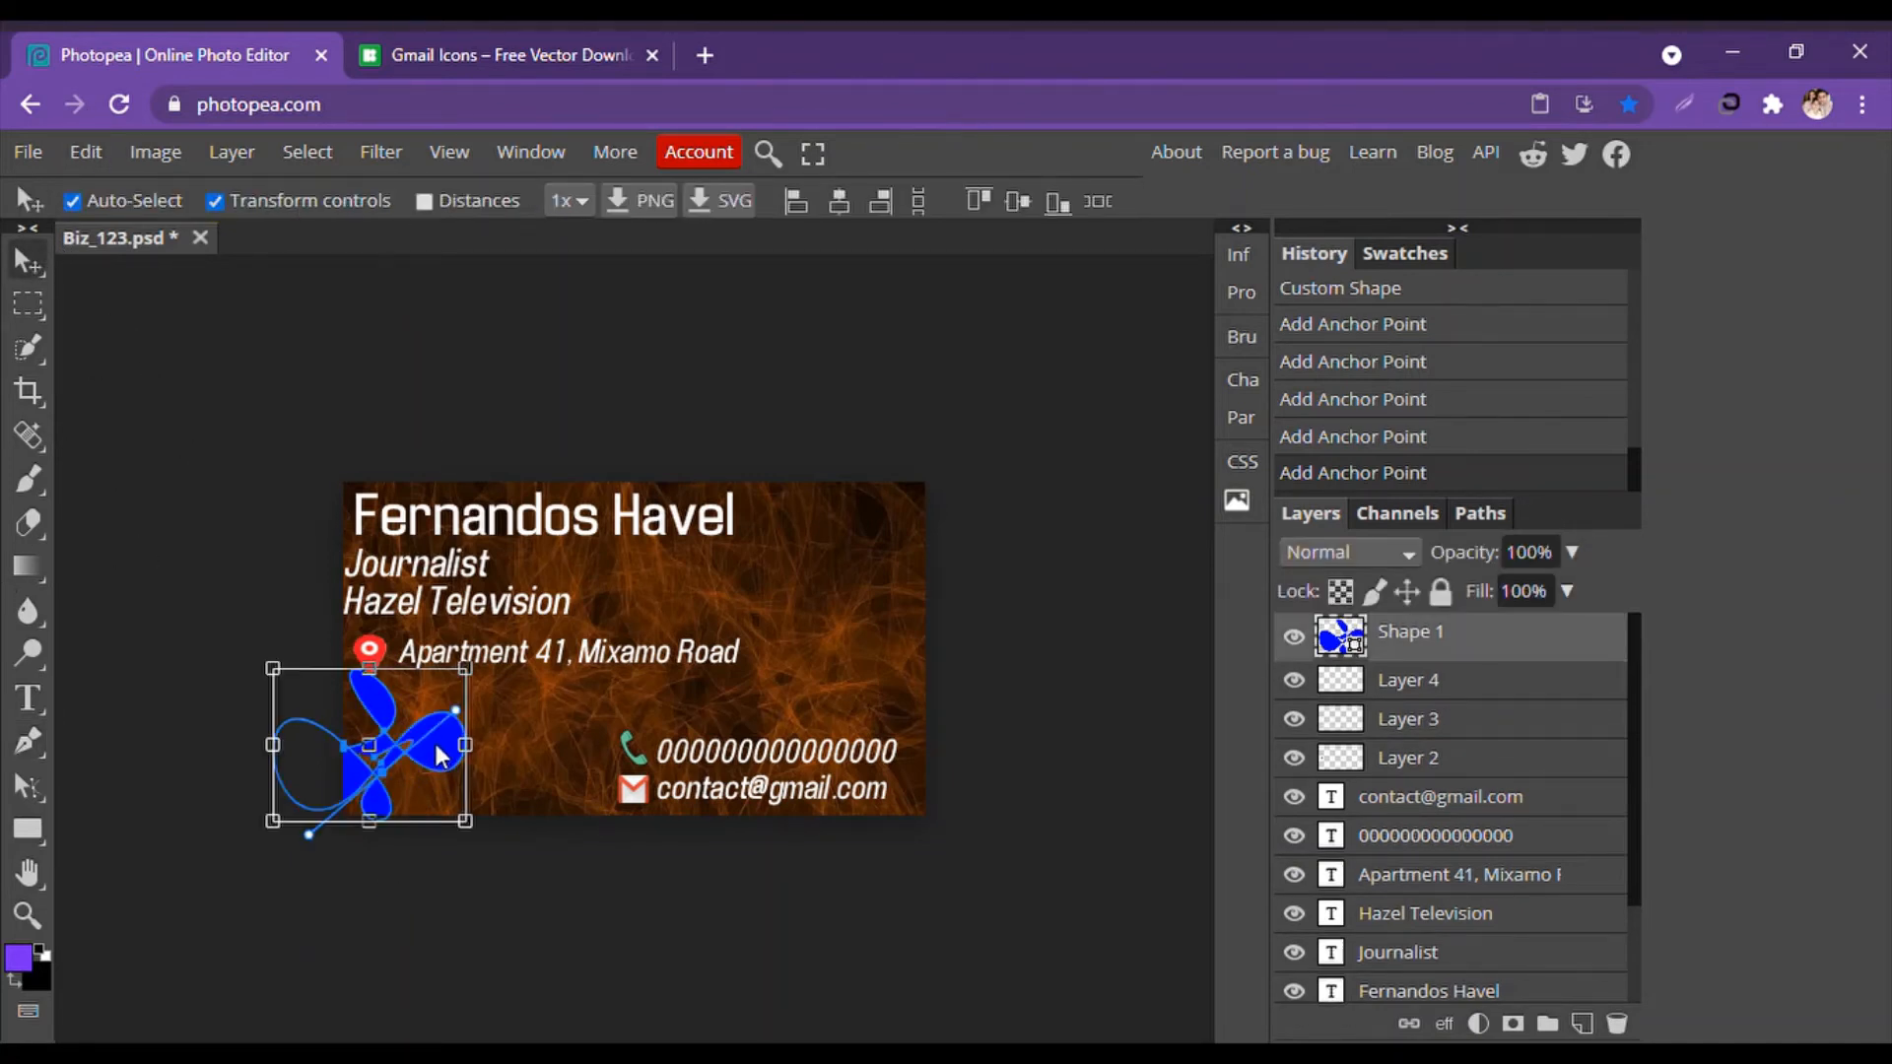
key(Delete)
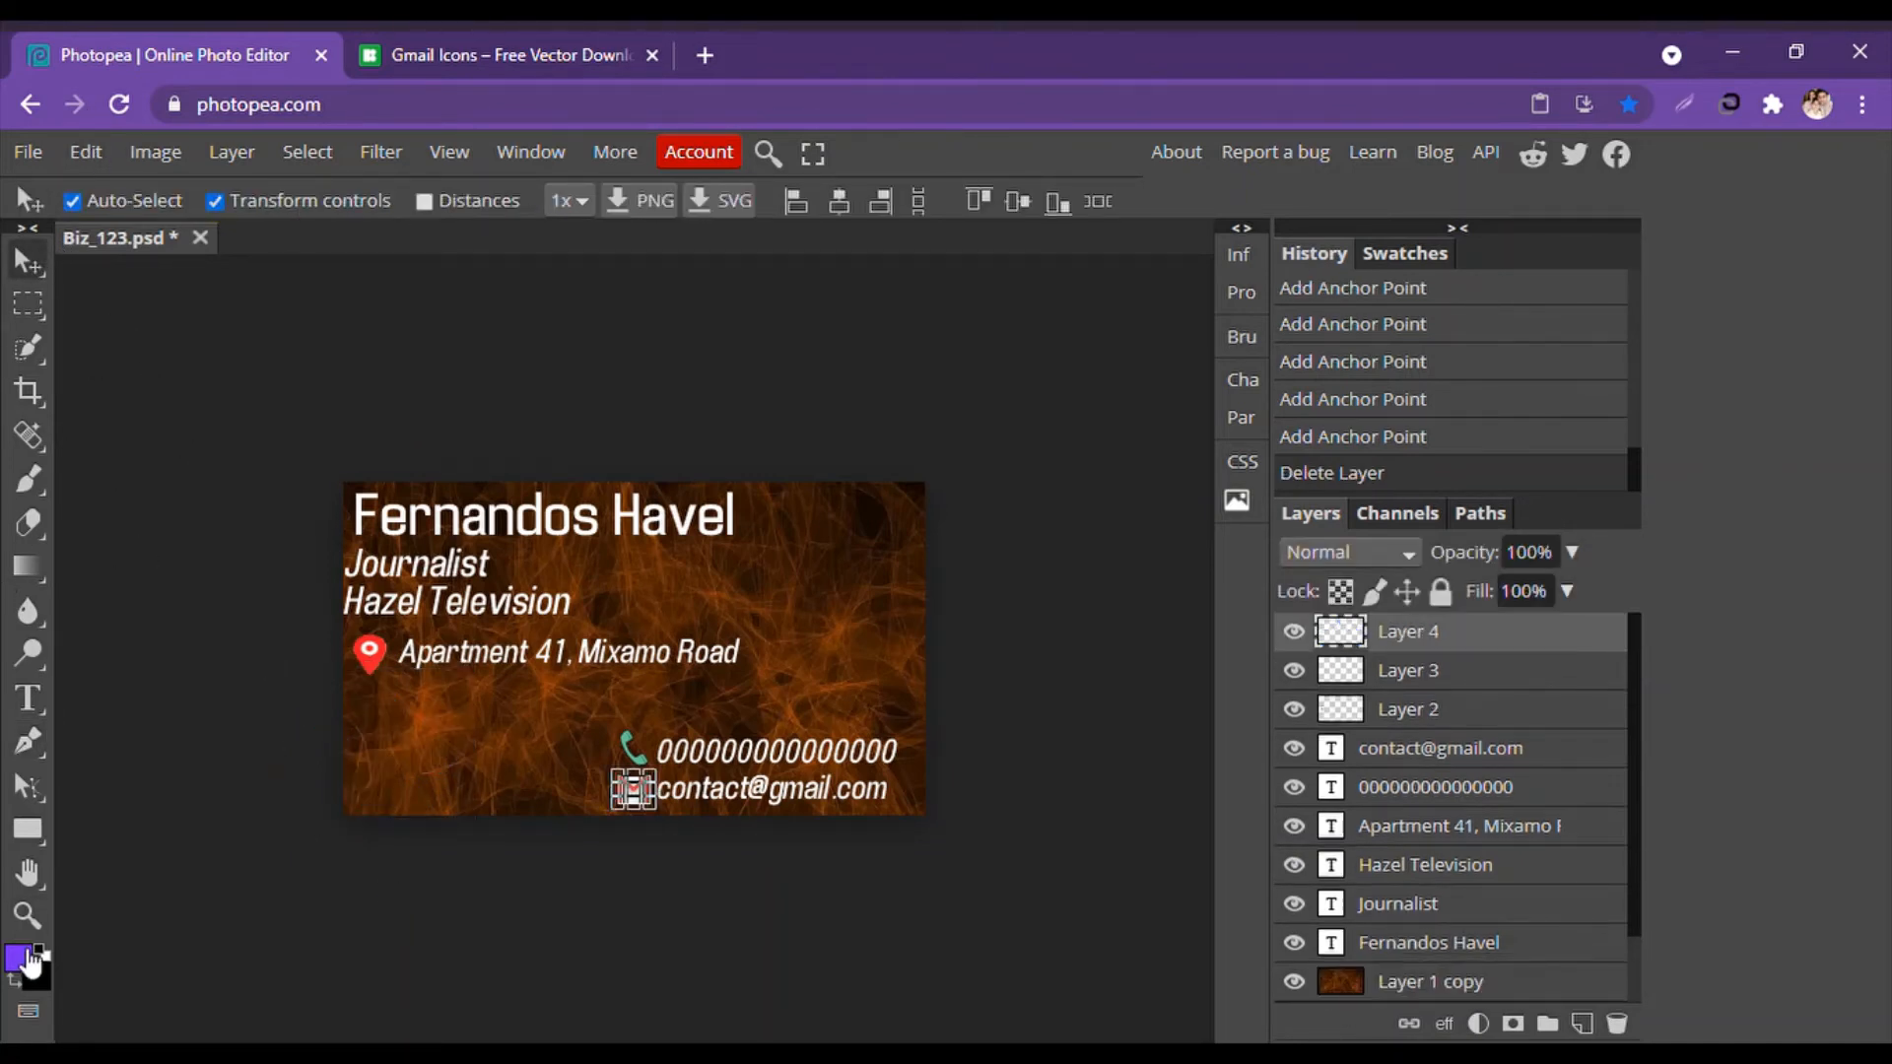
Draw a long curved blue diagonal stripe at the card's left edge with the Pen tool.
click(35, 747)
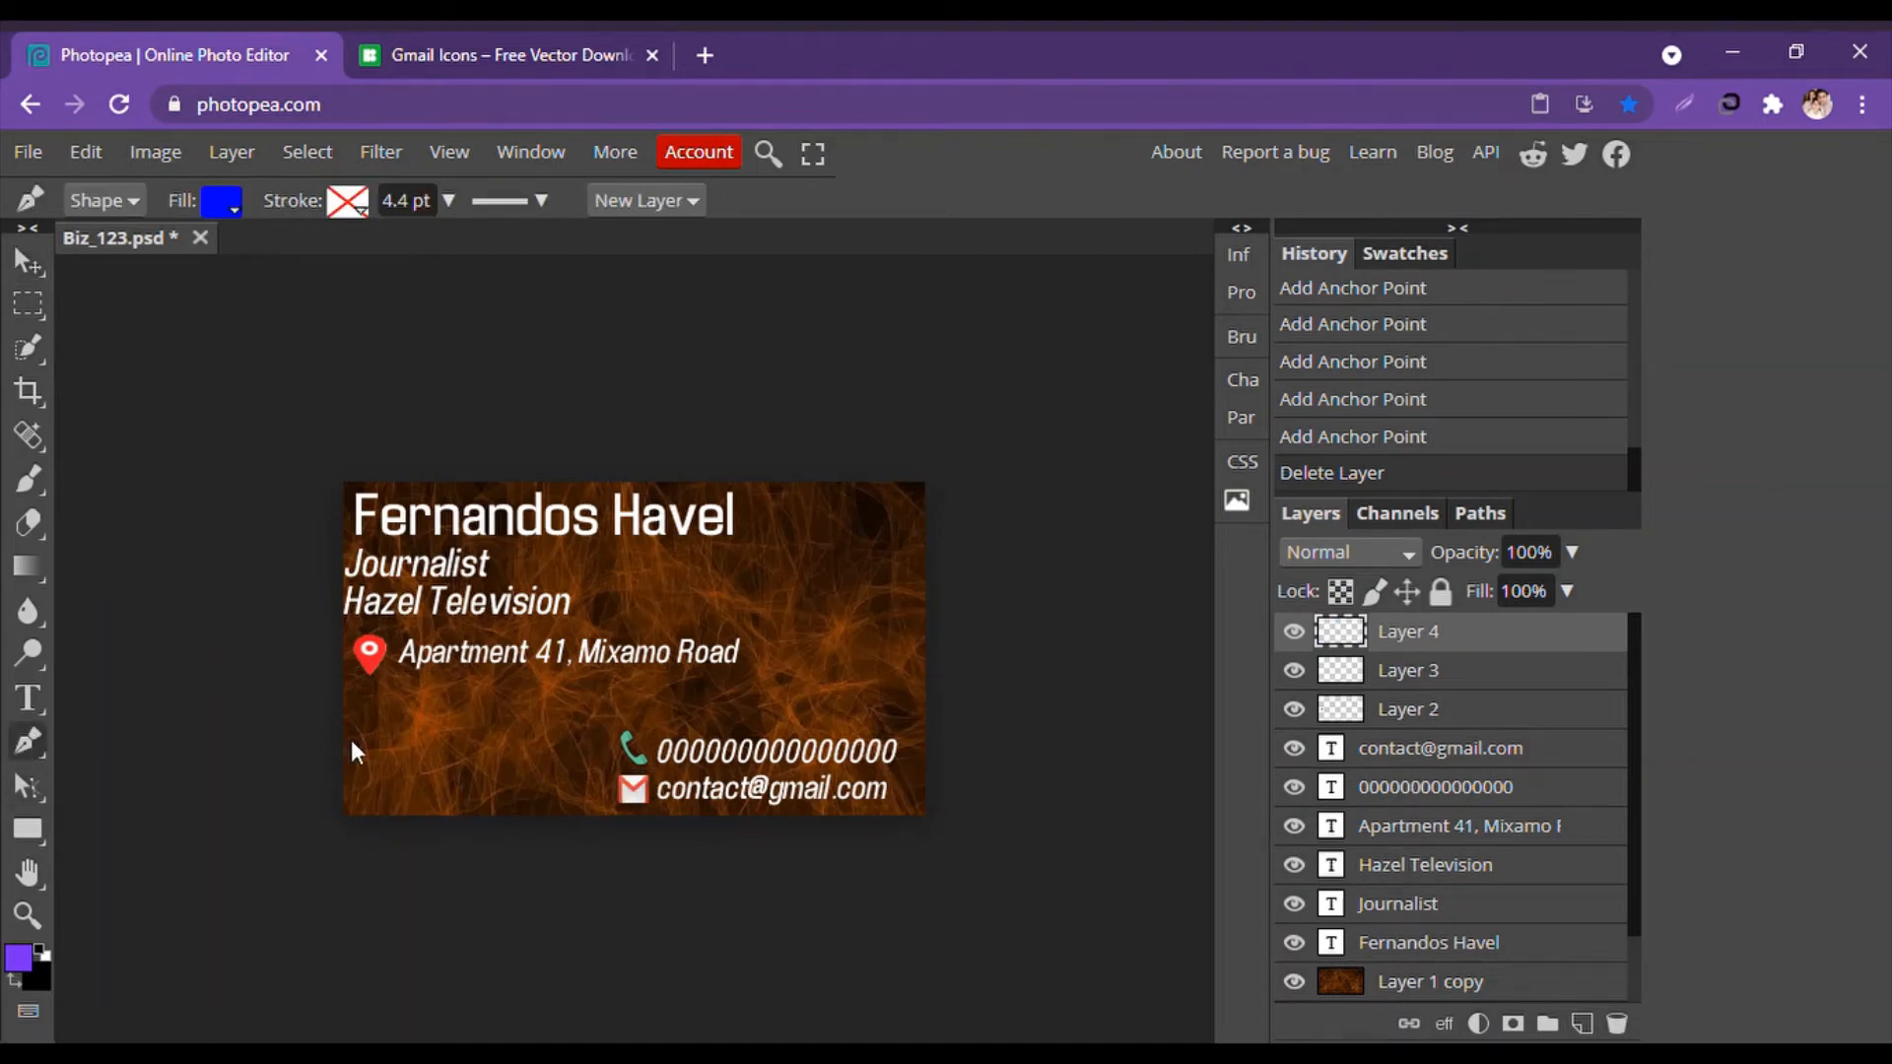
drag(344, 724, 460, 836)
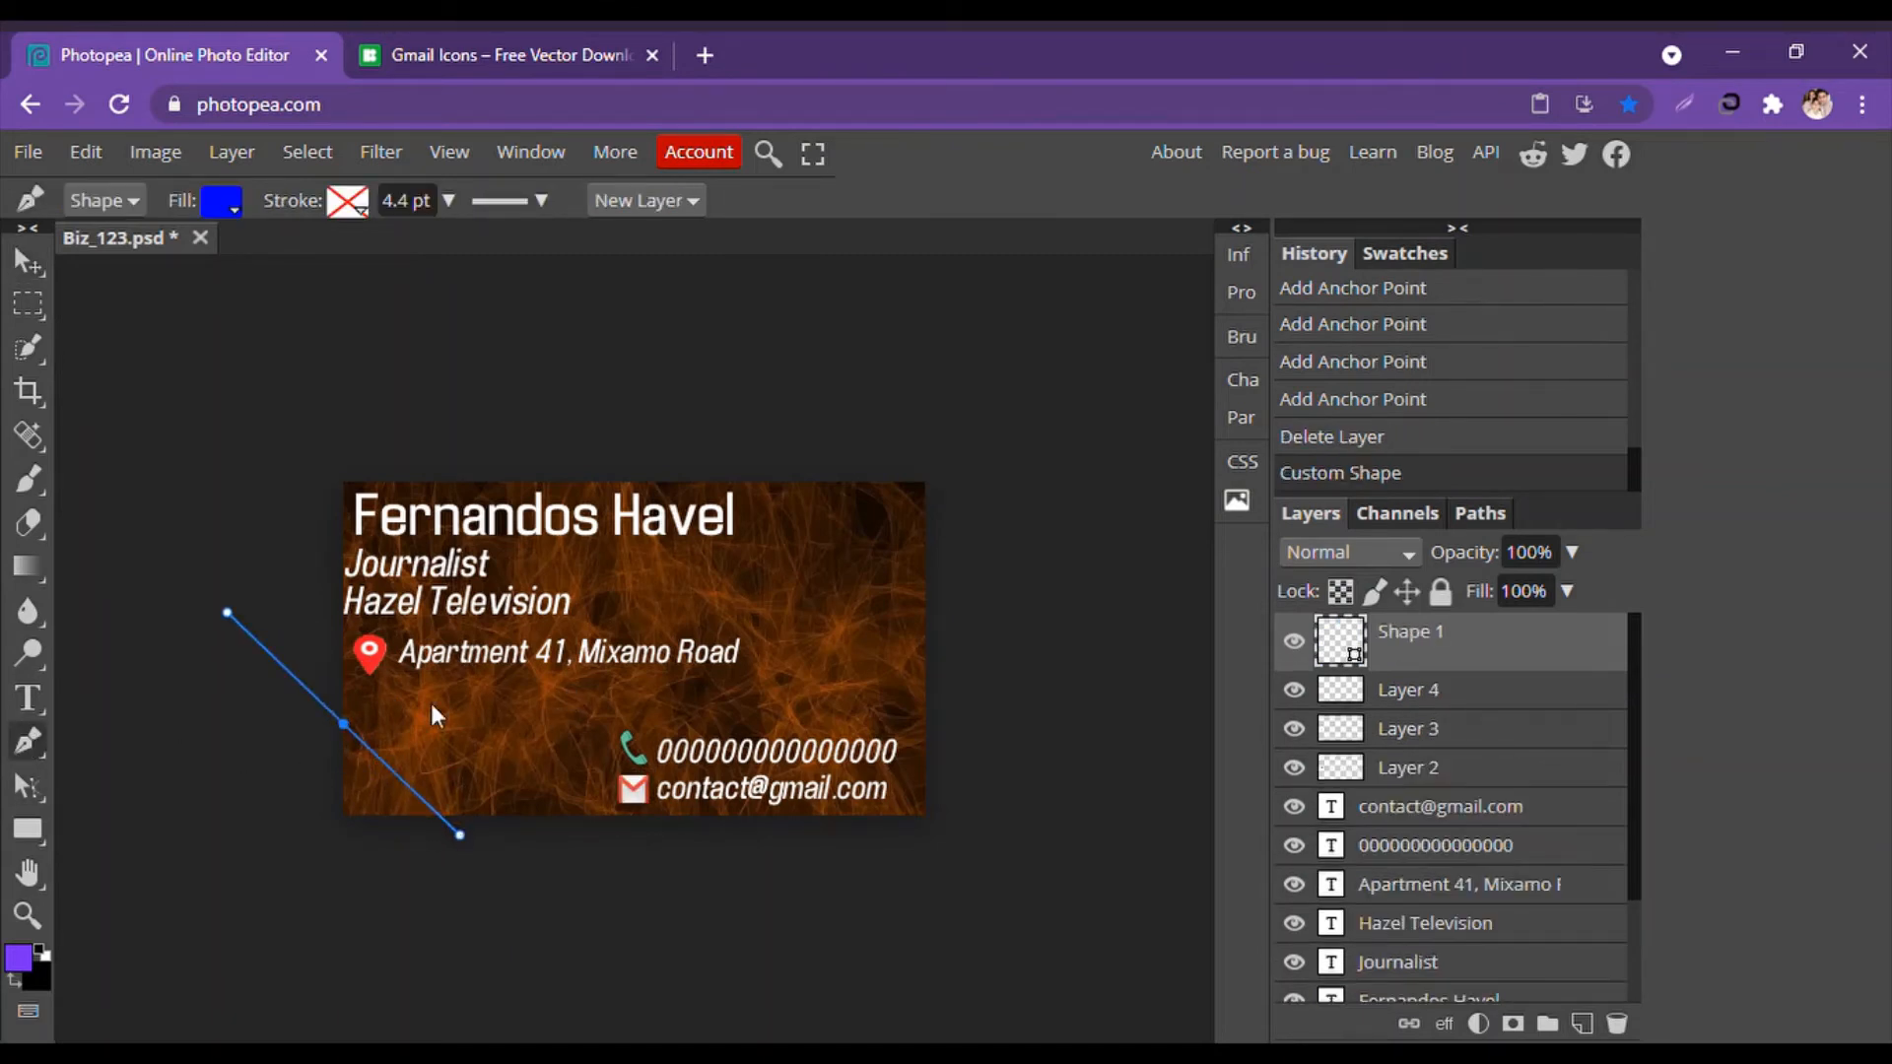
drag(343, 724, 456, 808)
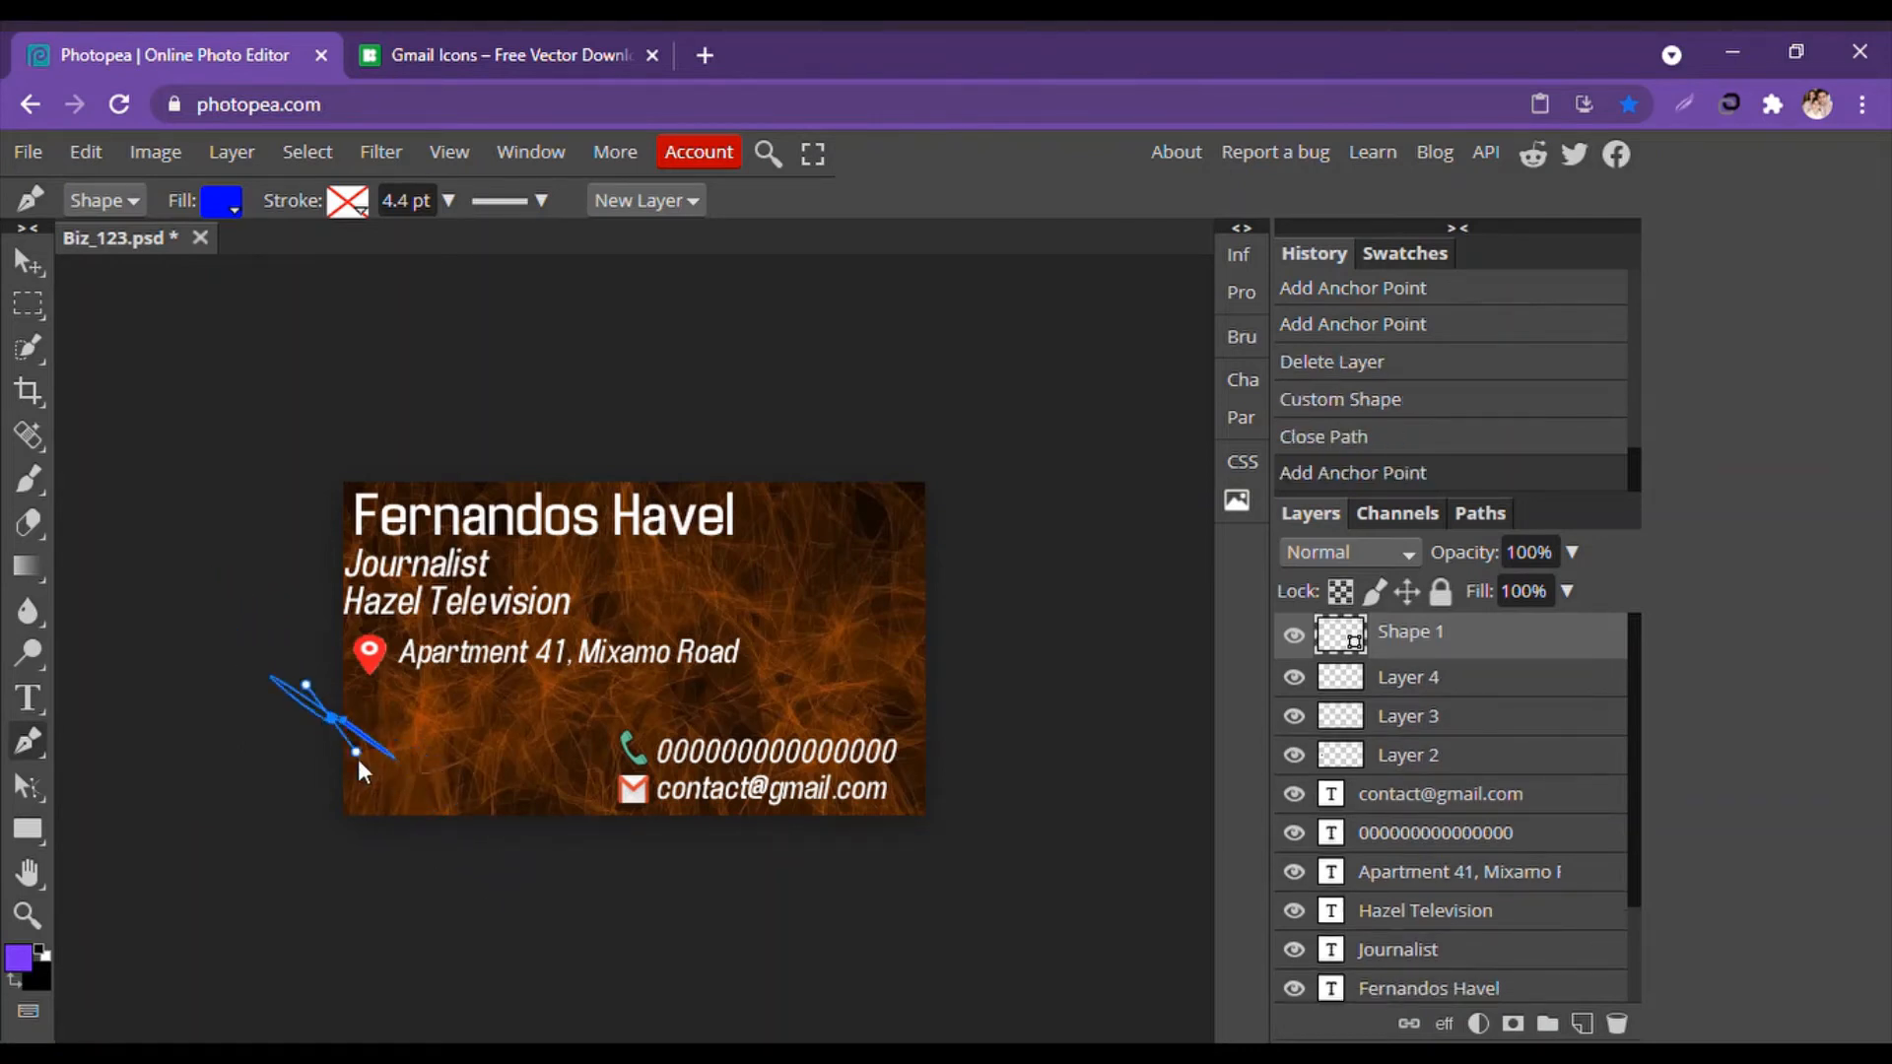
drag(357, 758, 624, 1063)
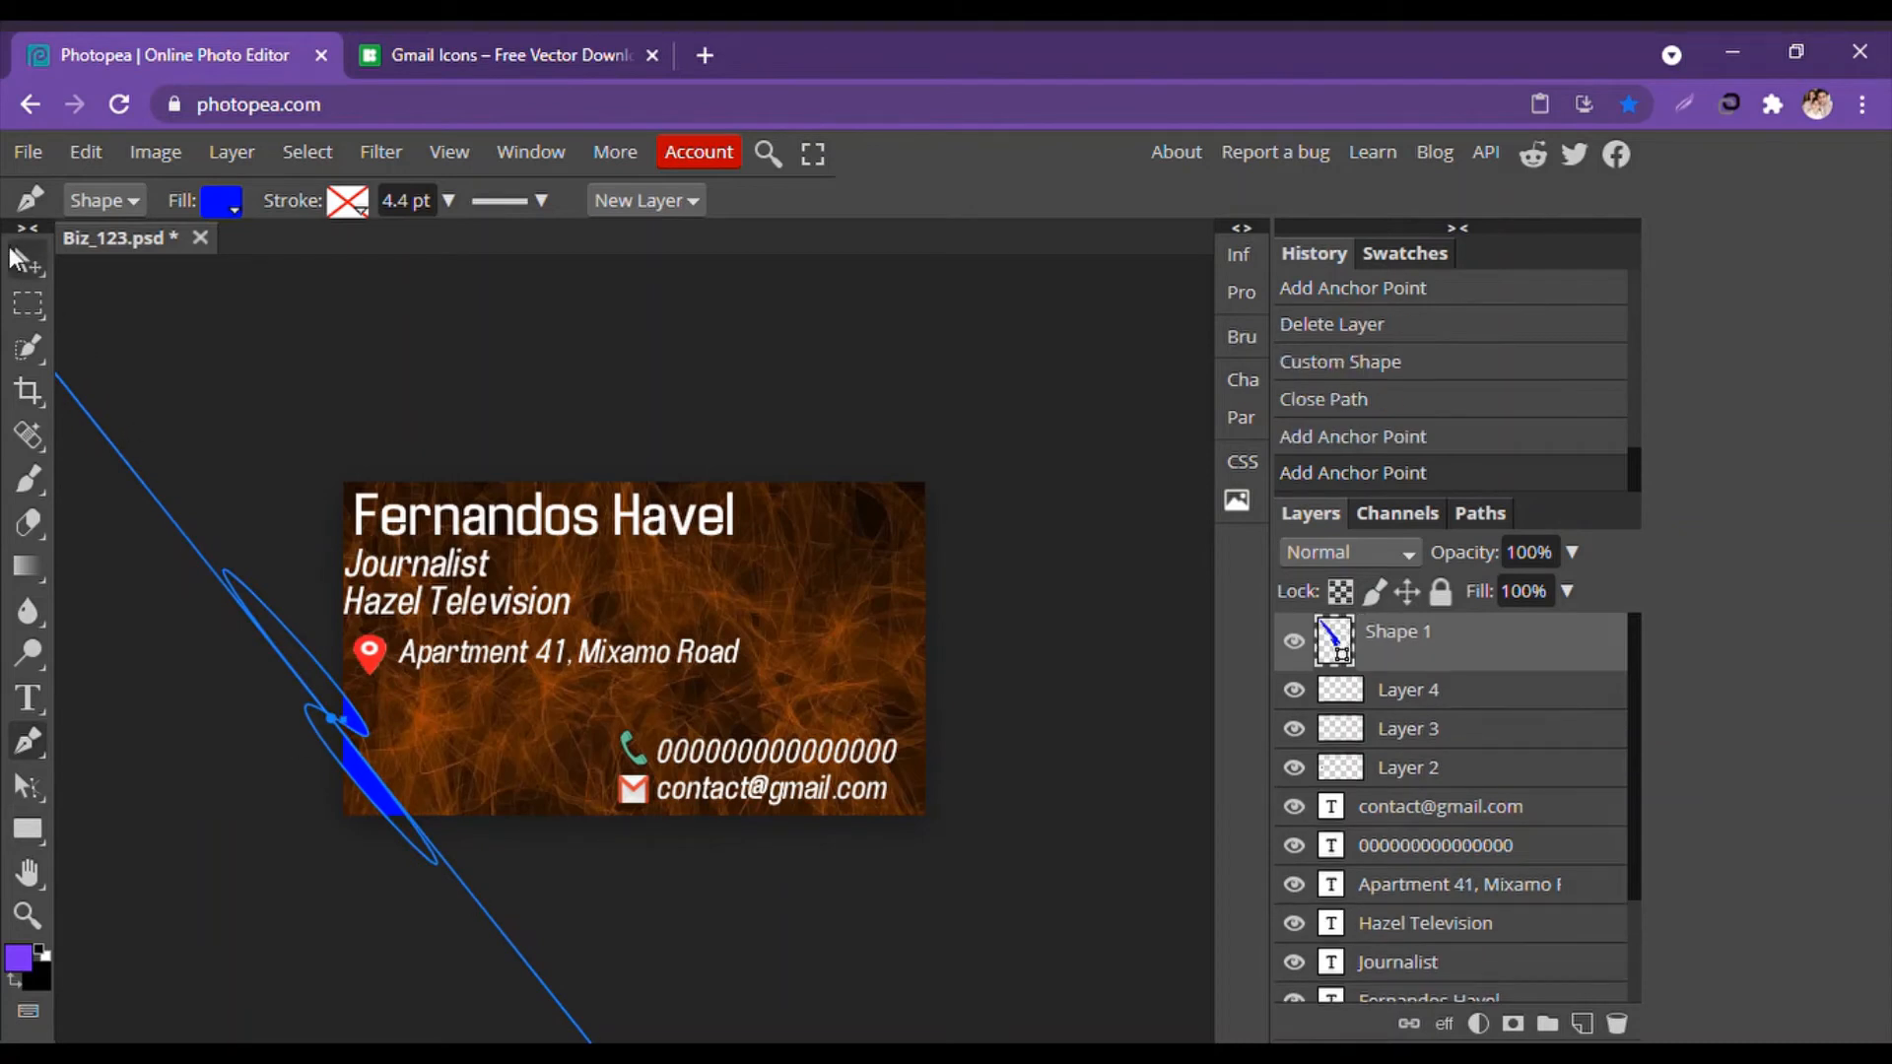
click(29, 261)
click(171, 377)
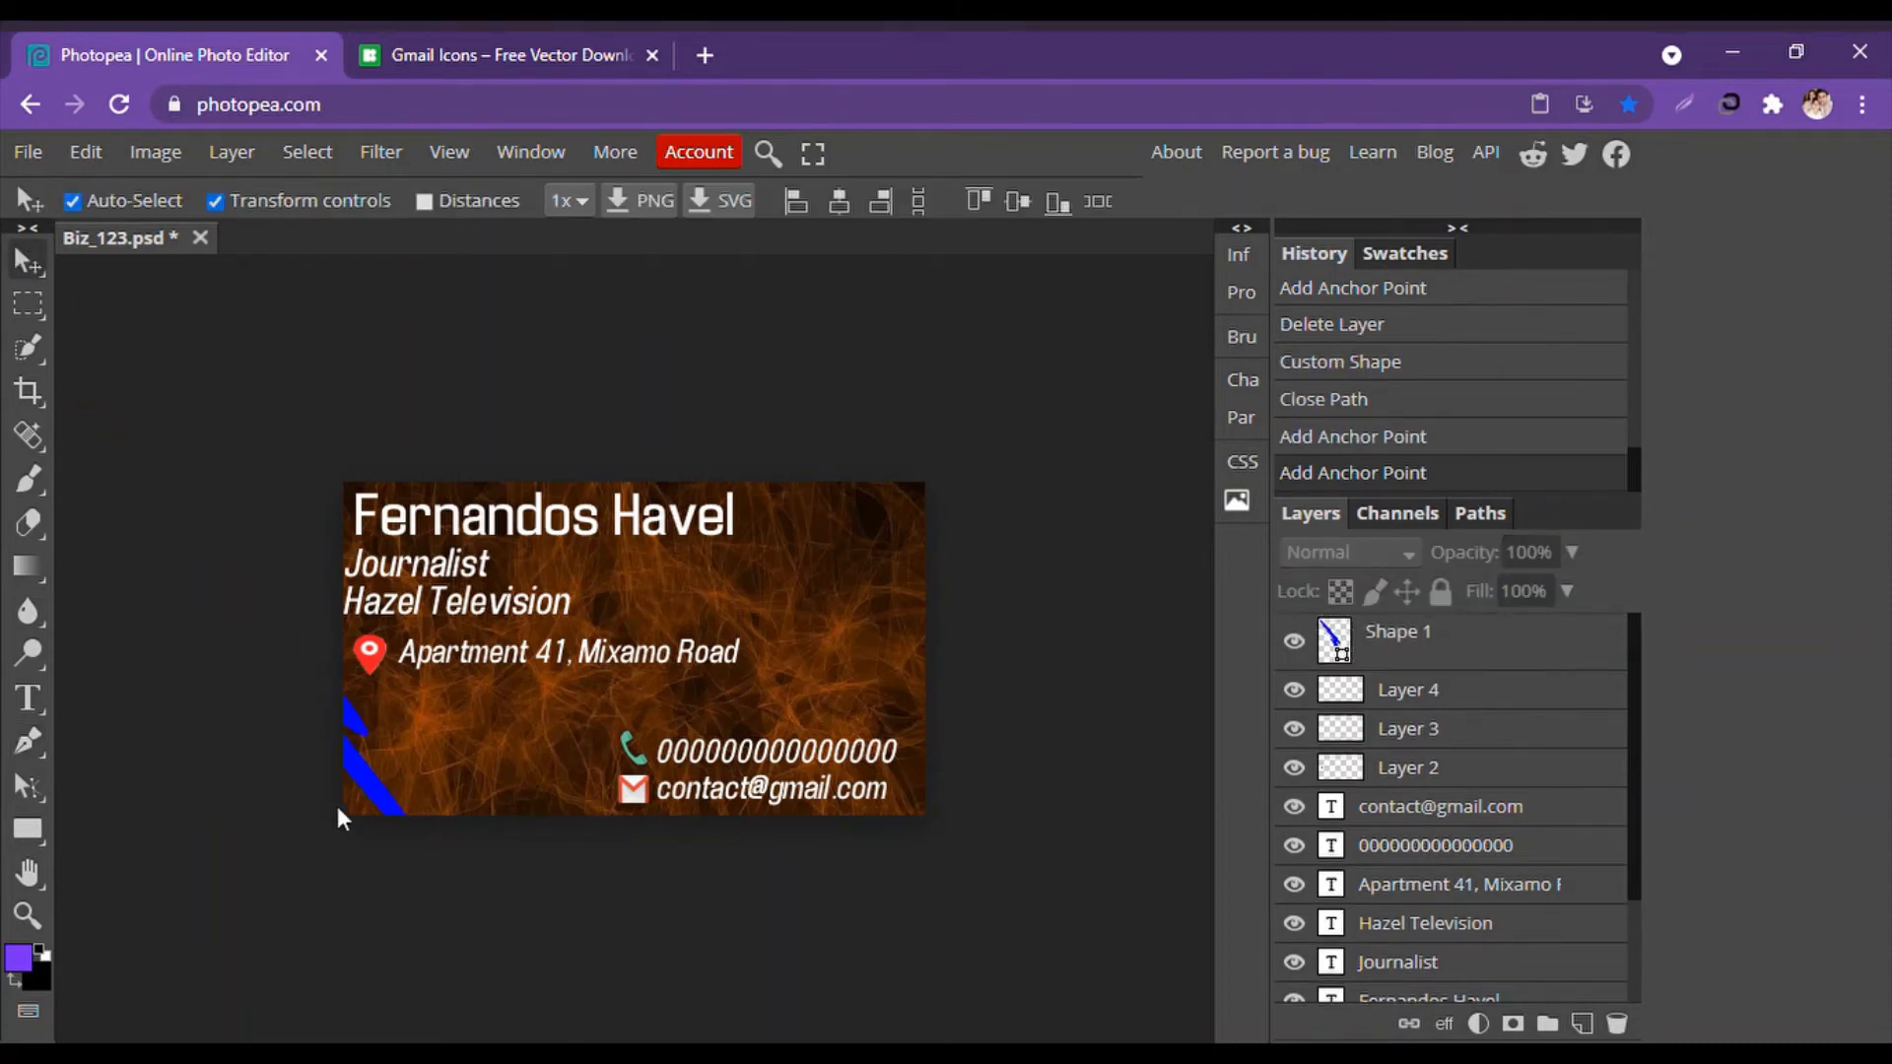
Duplicate the blue stripe and offset the copy beside the original.
click(358, 763)
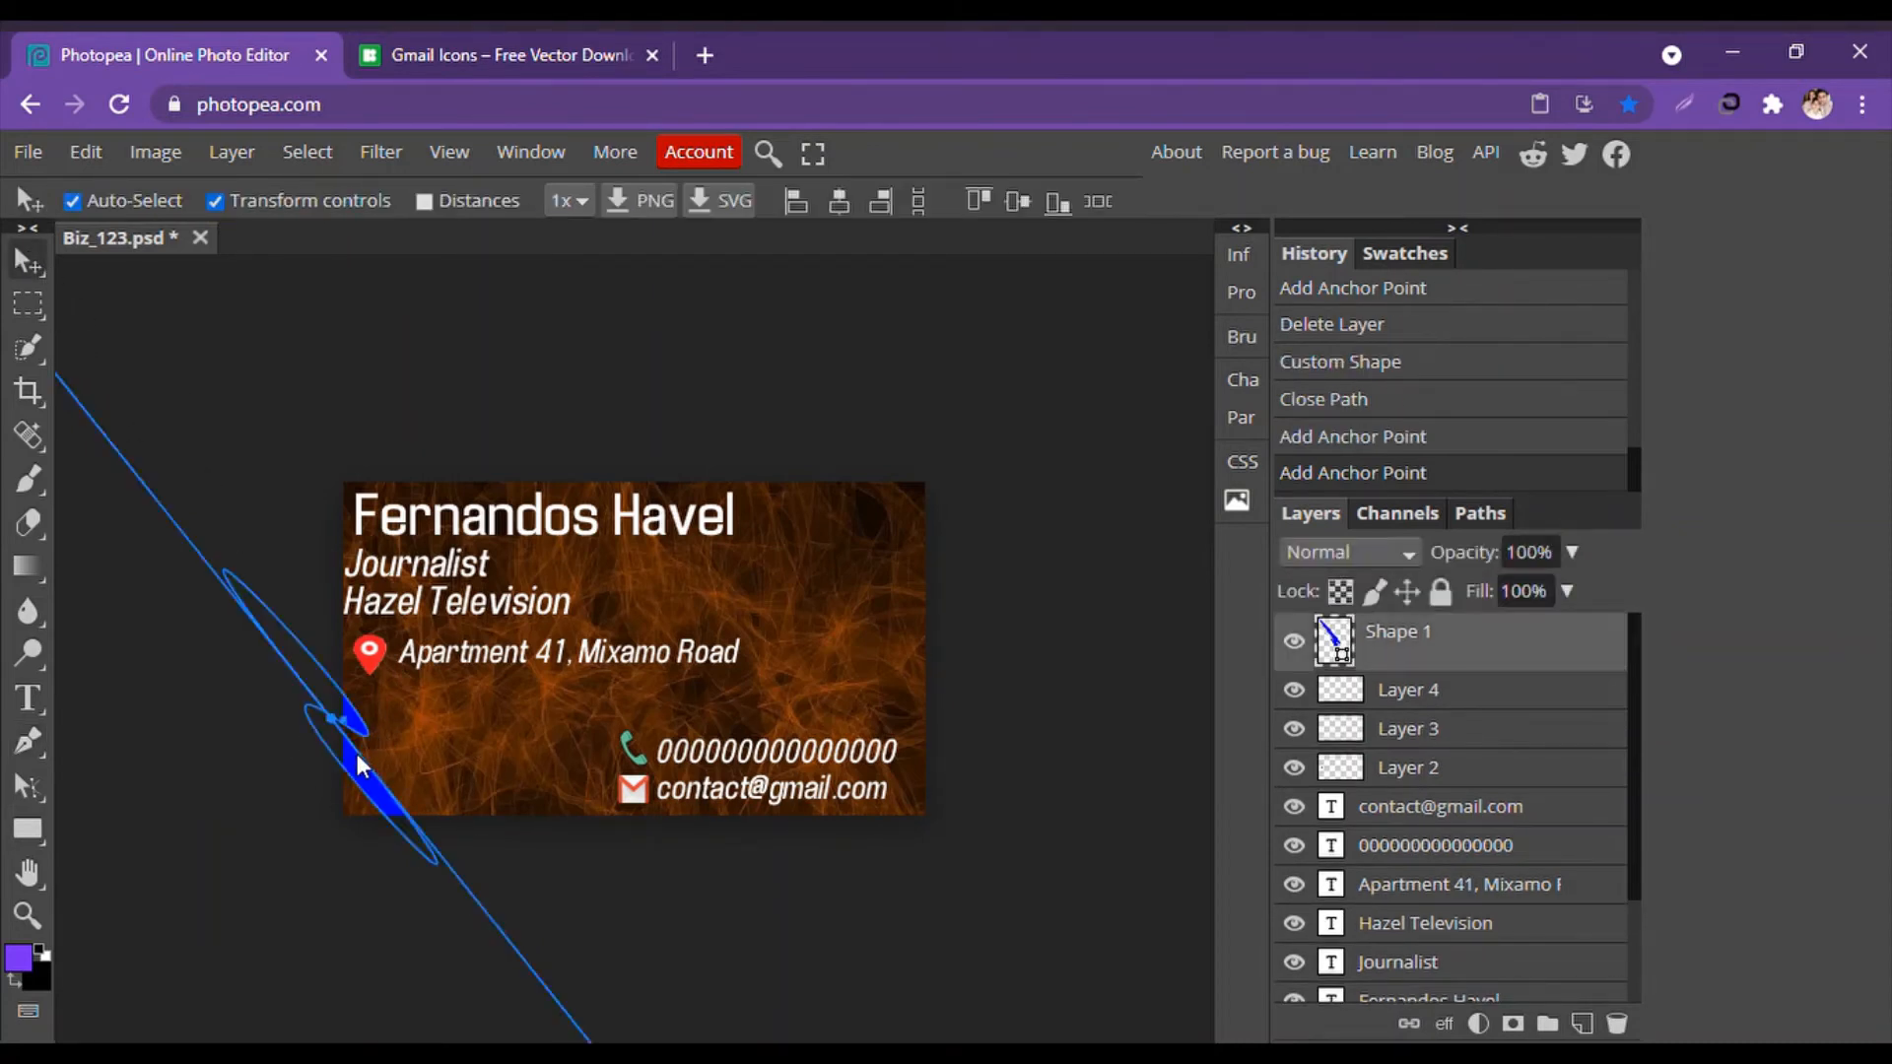
drag(363, 765, 406, 747)
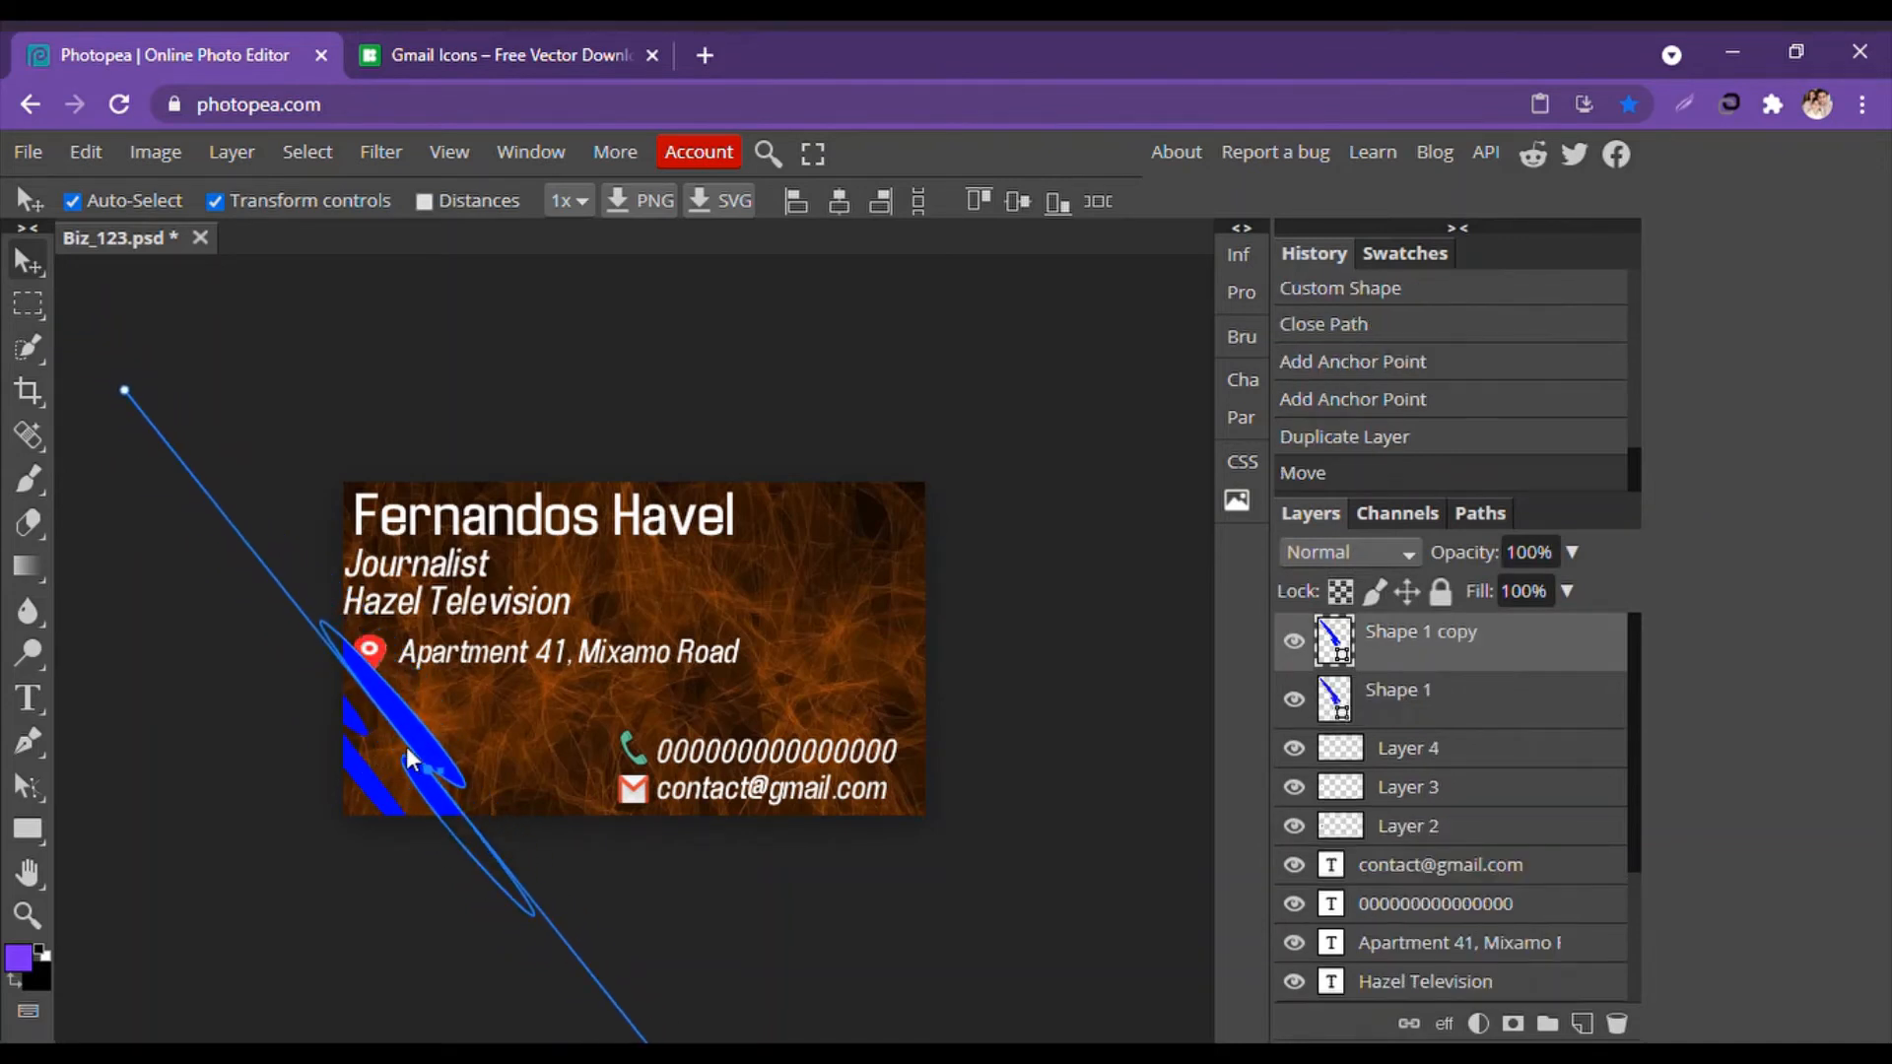
click(523, 945)
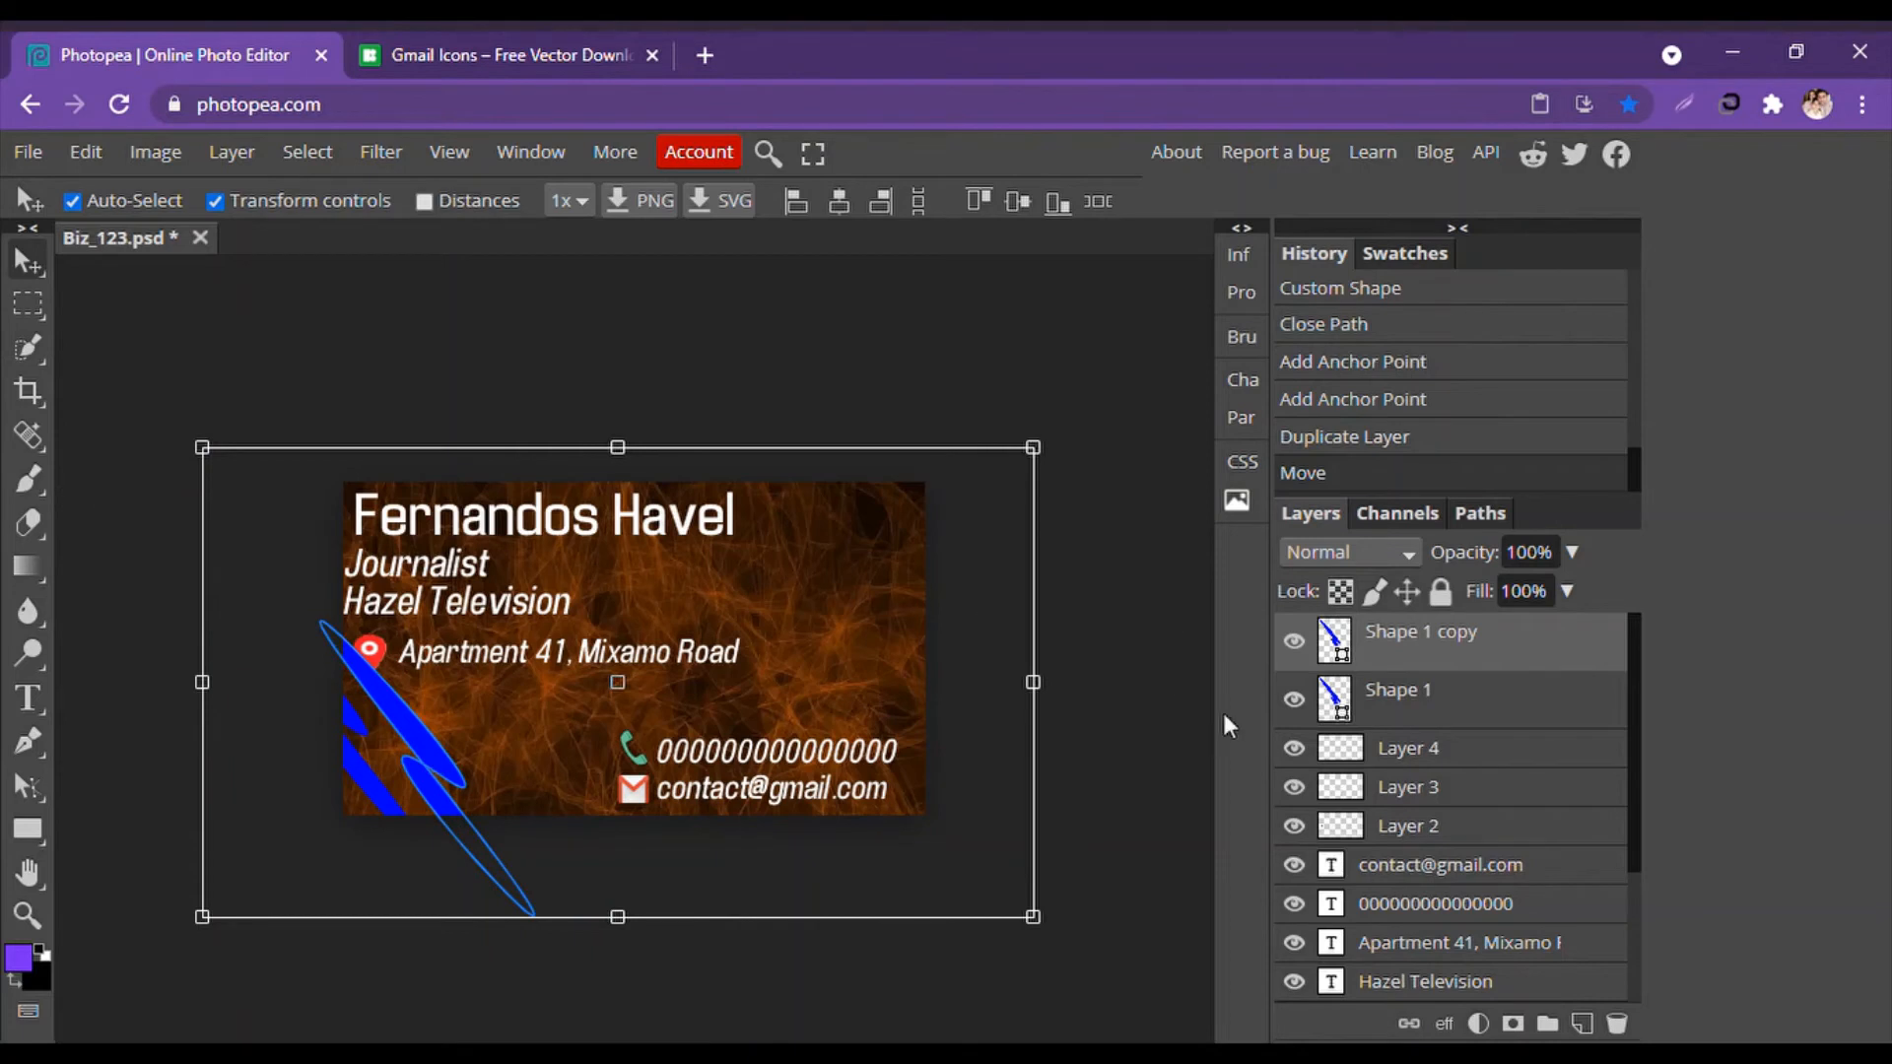
click(1429, 692)
click(1435, 636)
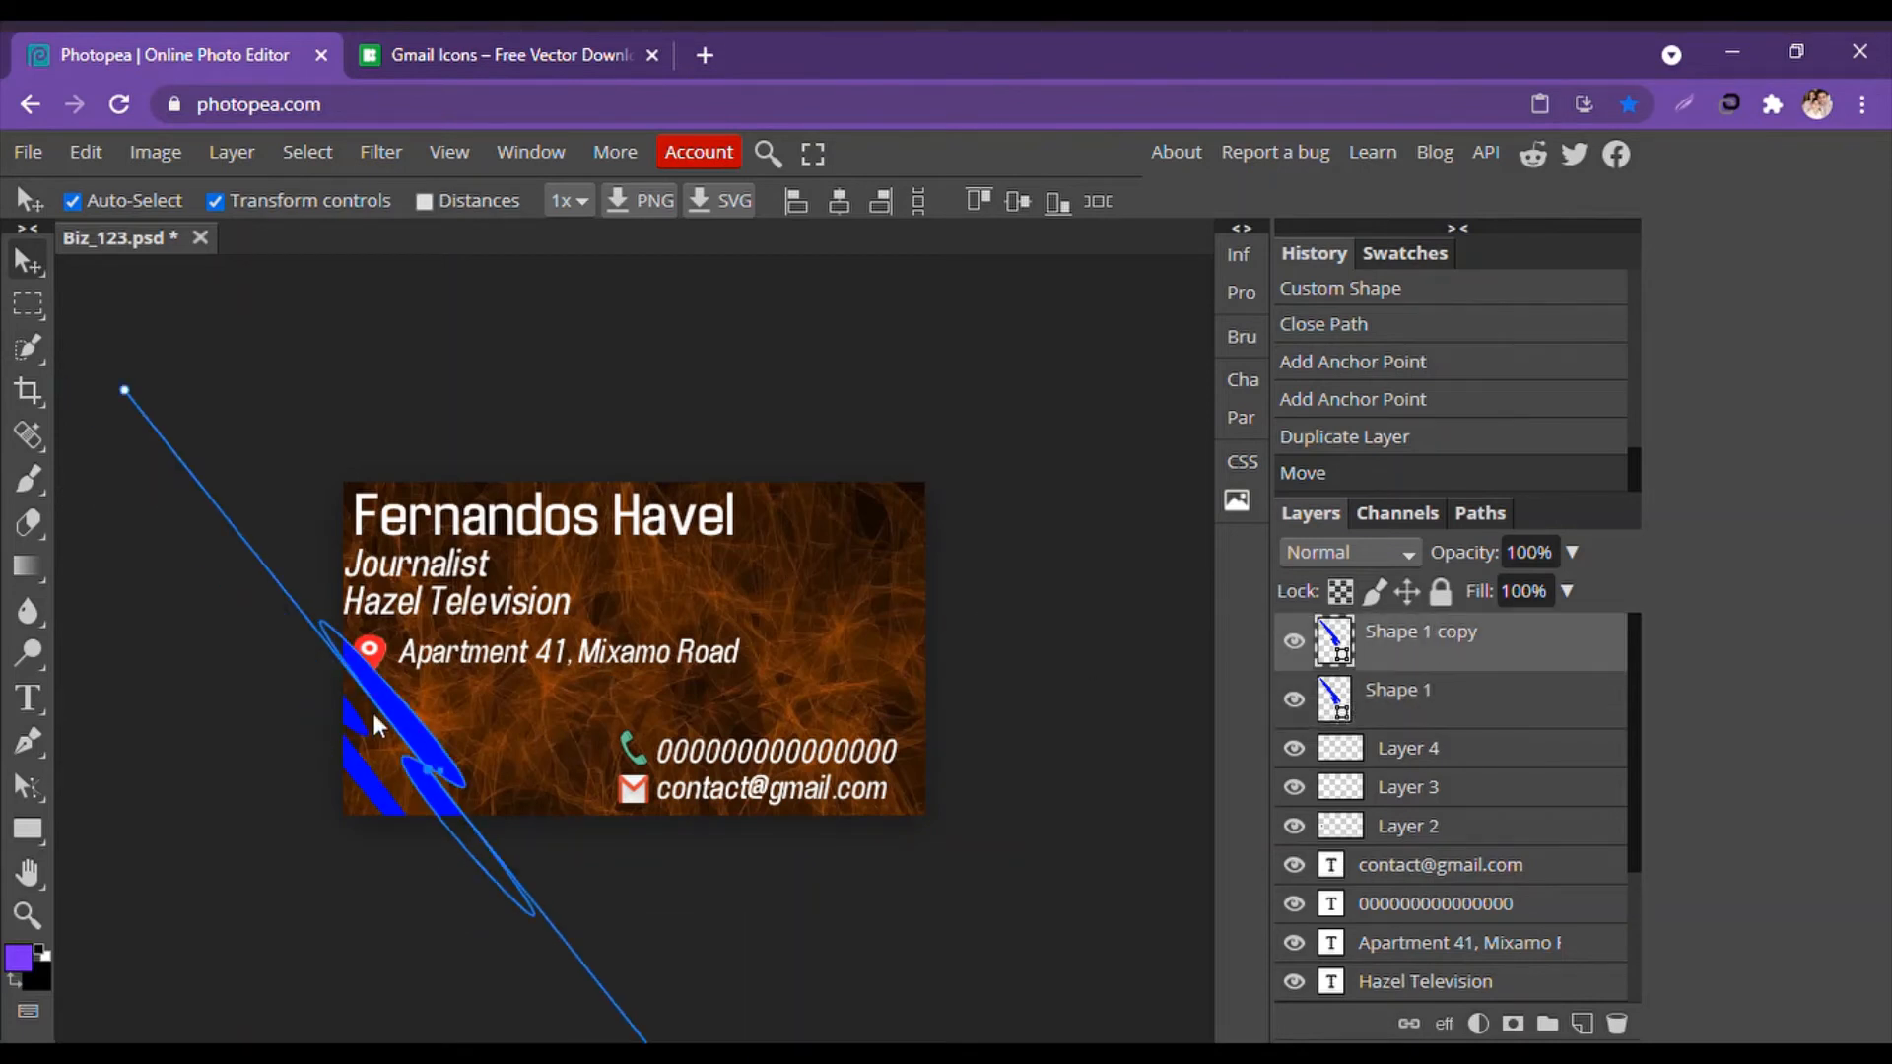
mouse_move(404, 711)
mouse_down()
mouse_move(428, 626)
mouse_move(394, 719)
mouse_move(409, 724)
mouse_up()
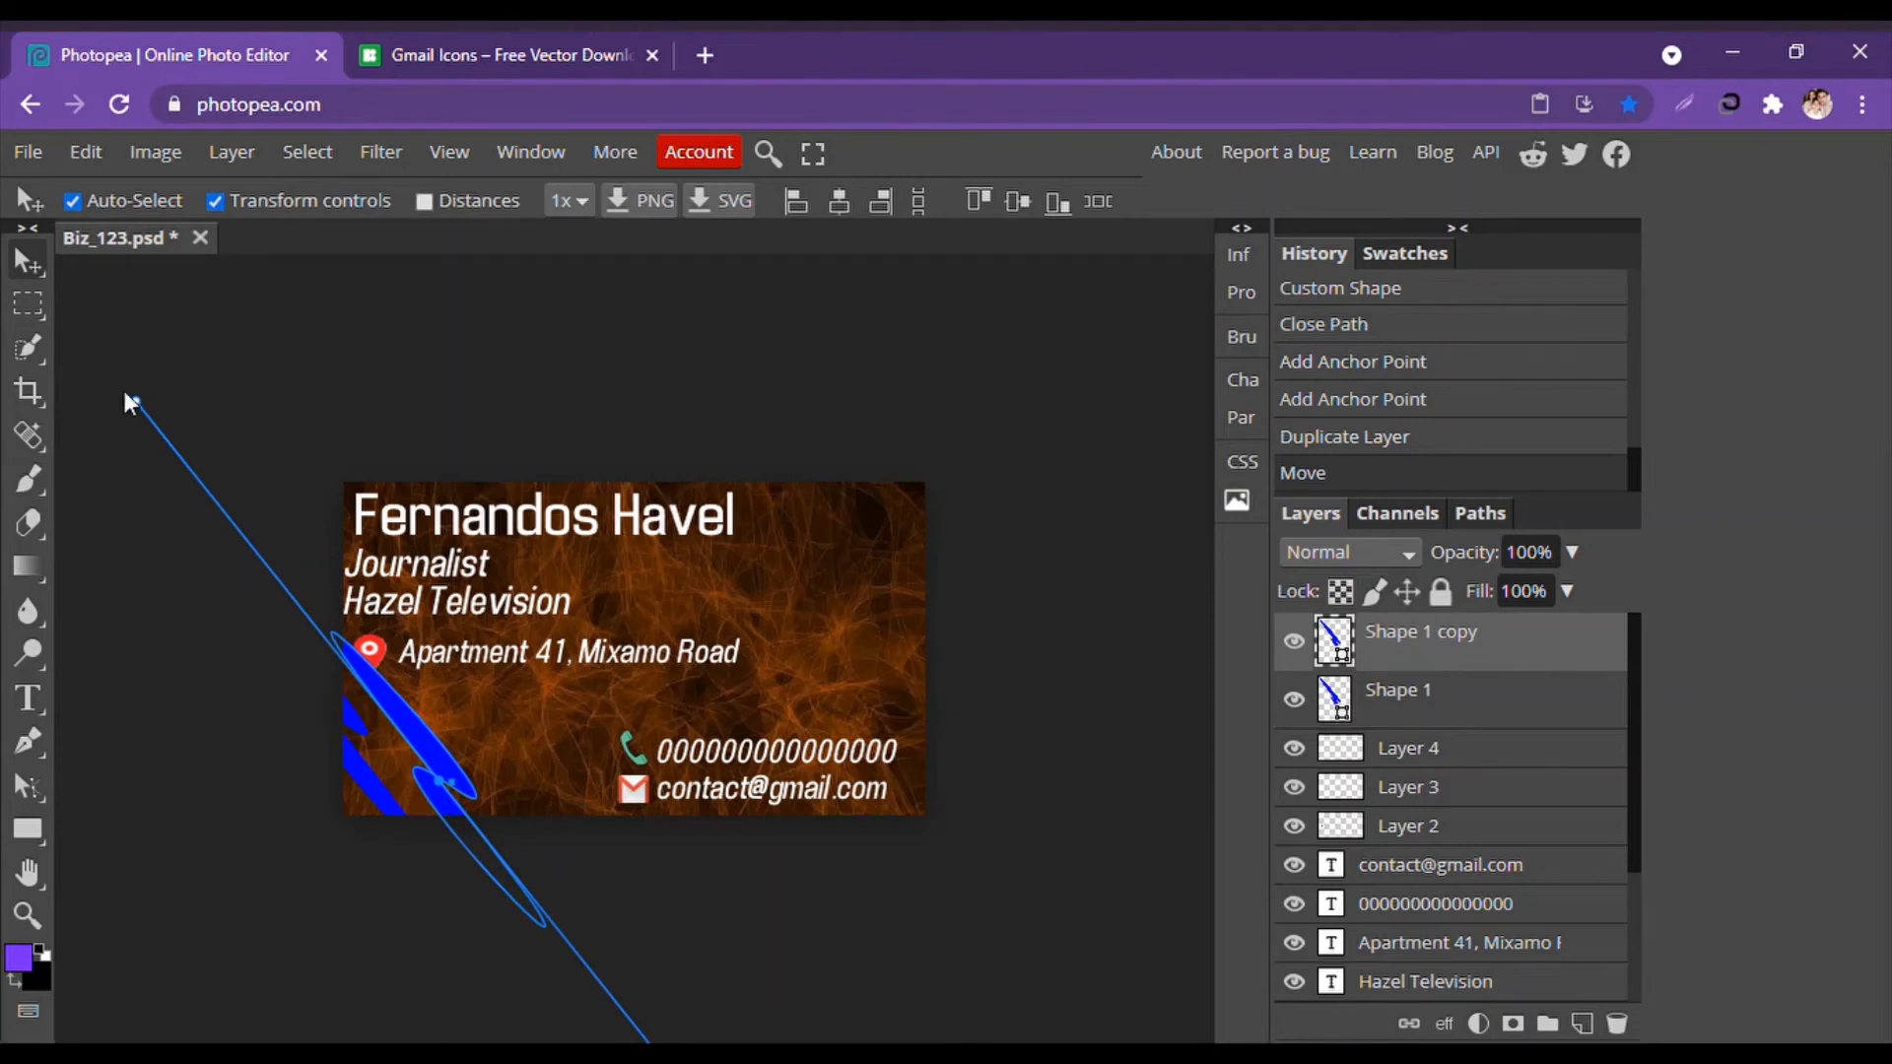
Move the copied stripe lower on the card and fine-tune its position.
drag(135, 391, 278, 659)
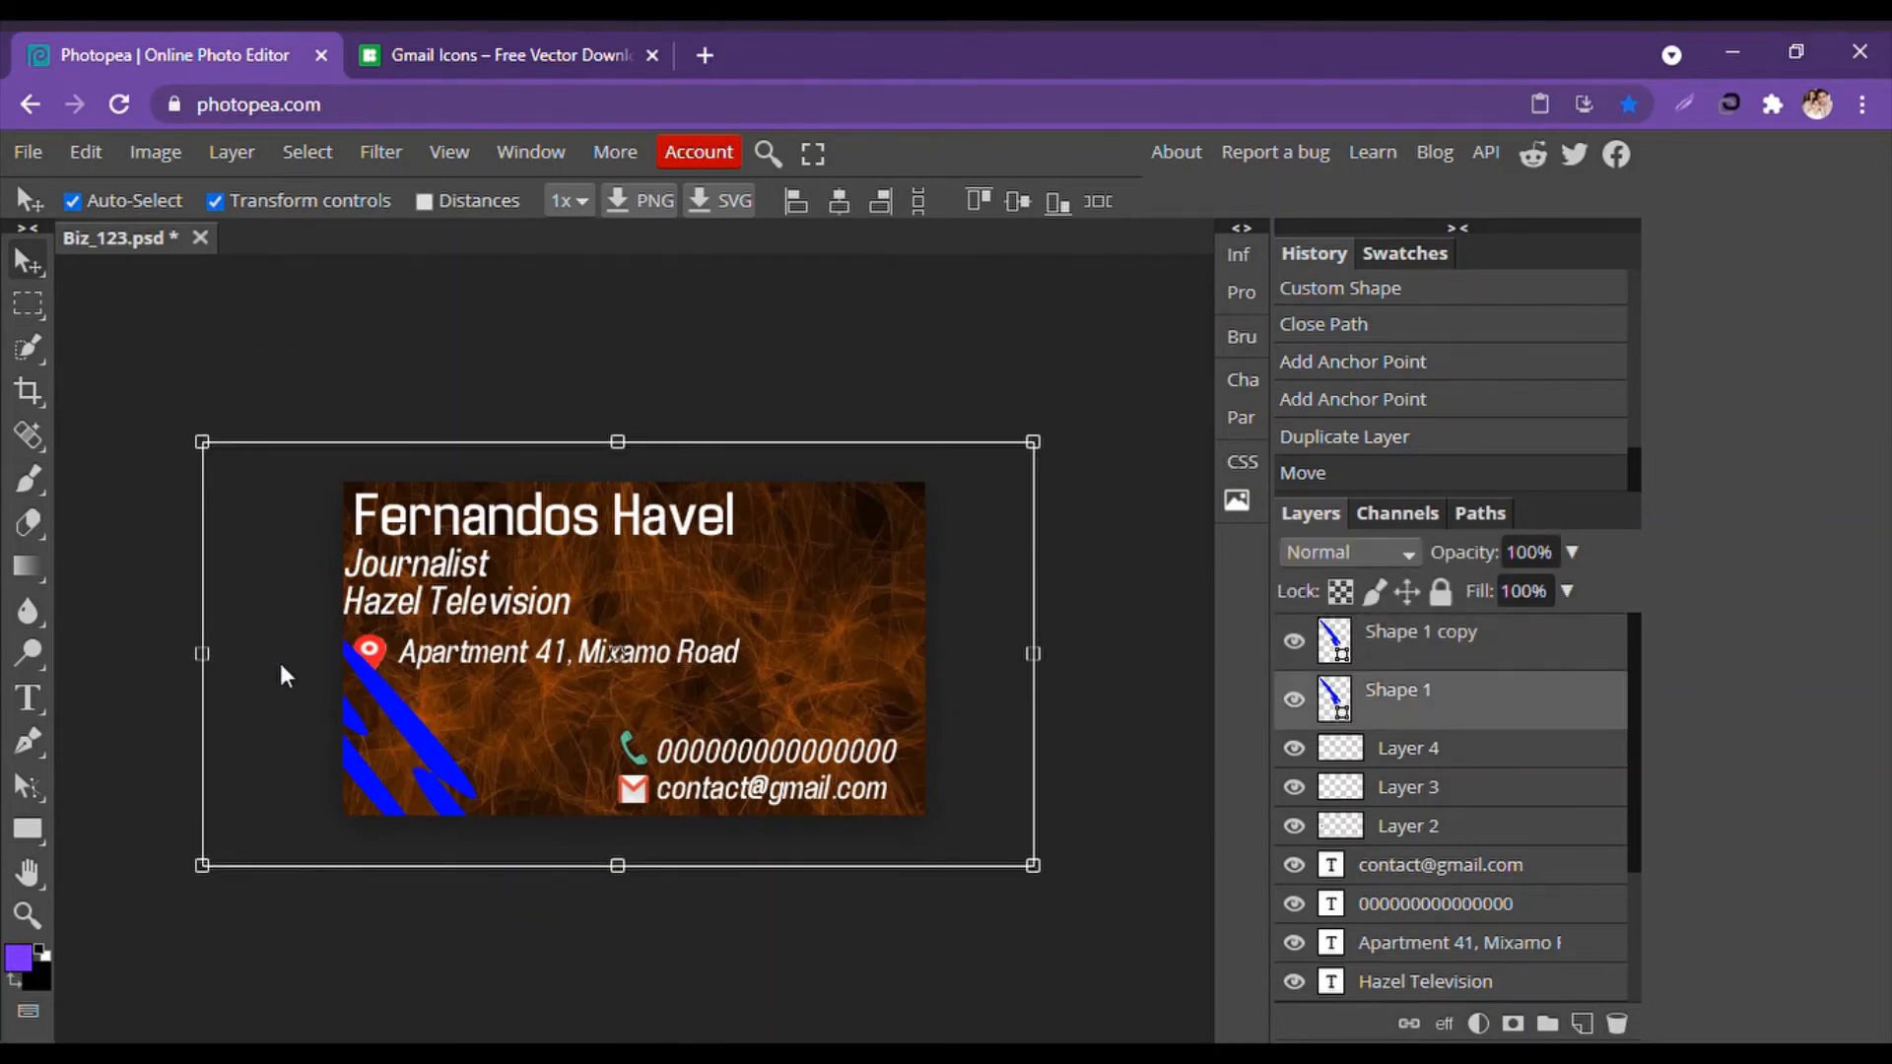
click(300, 381)
click(389, 721)
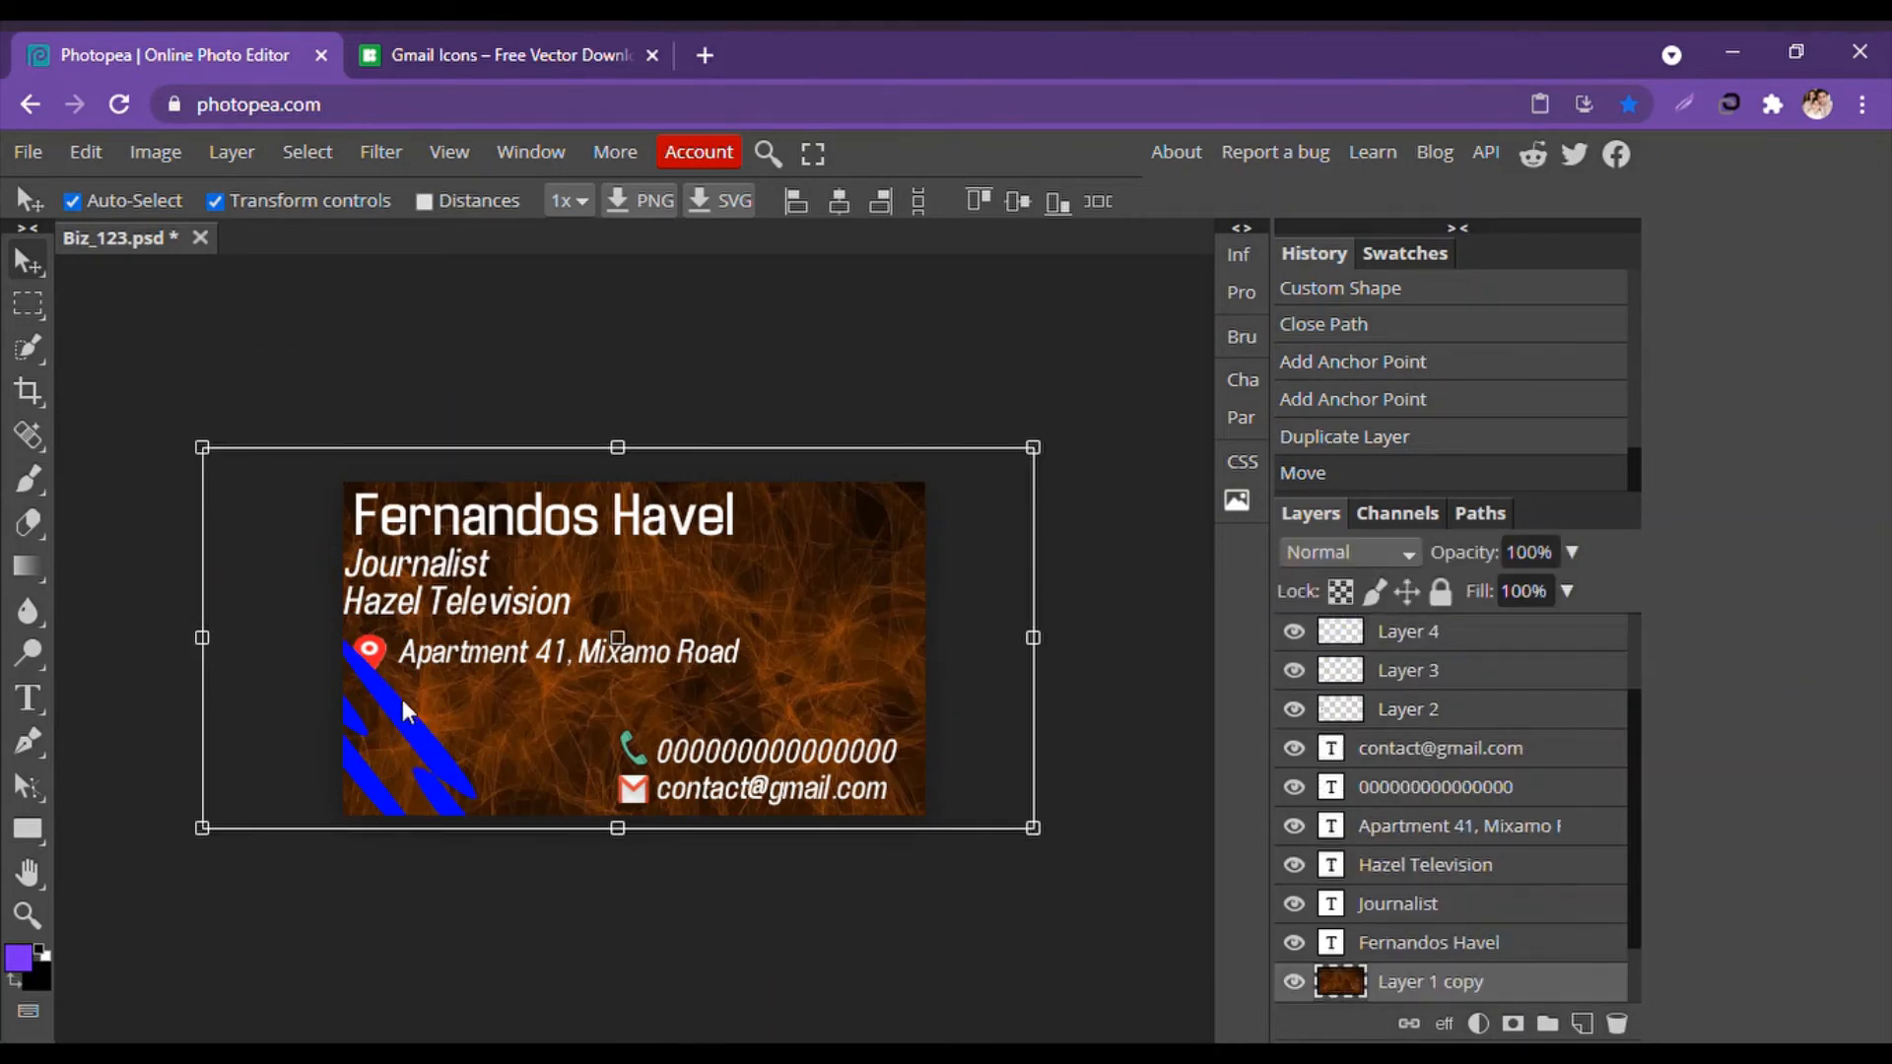
scroll(1428, 690, up, 3)
click(1424, 650)
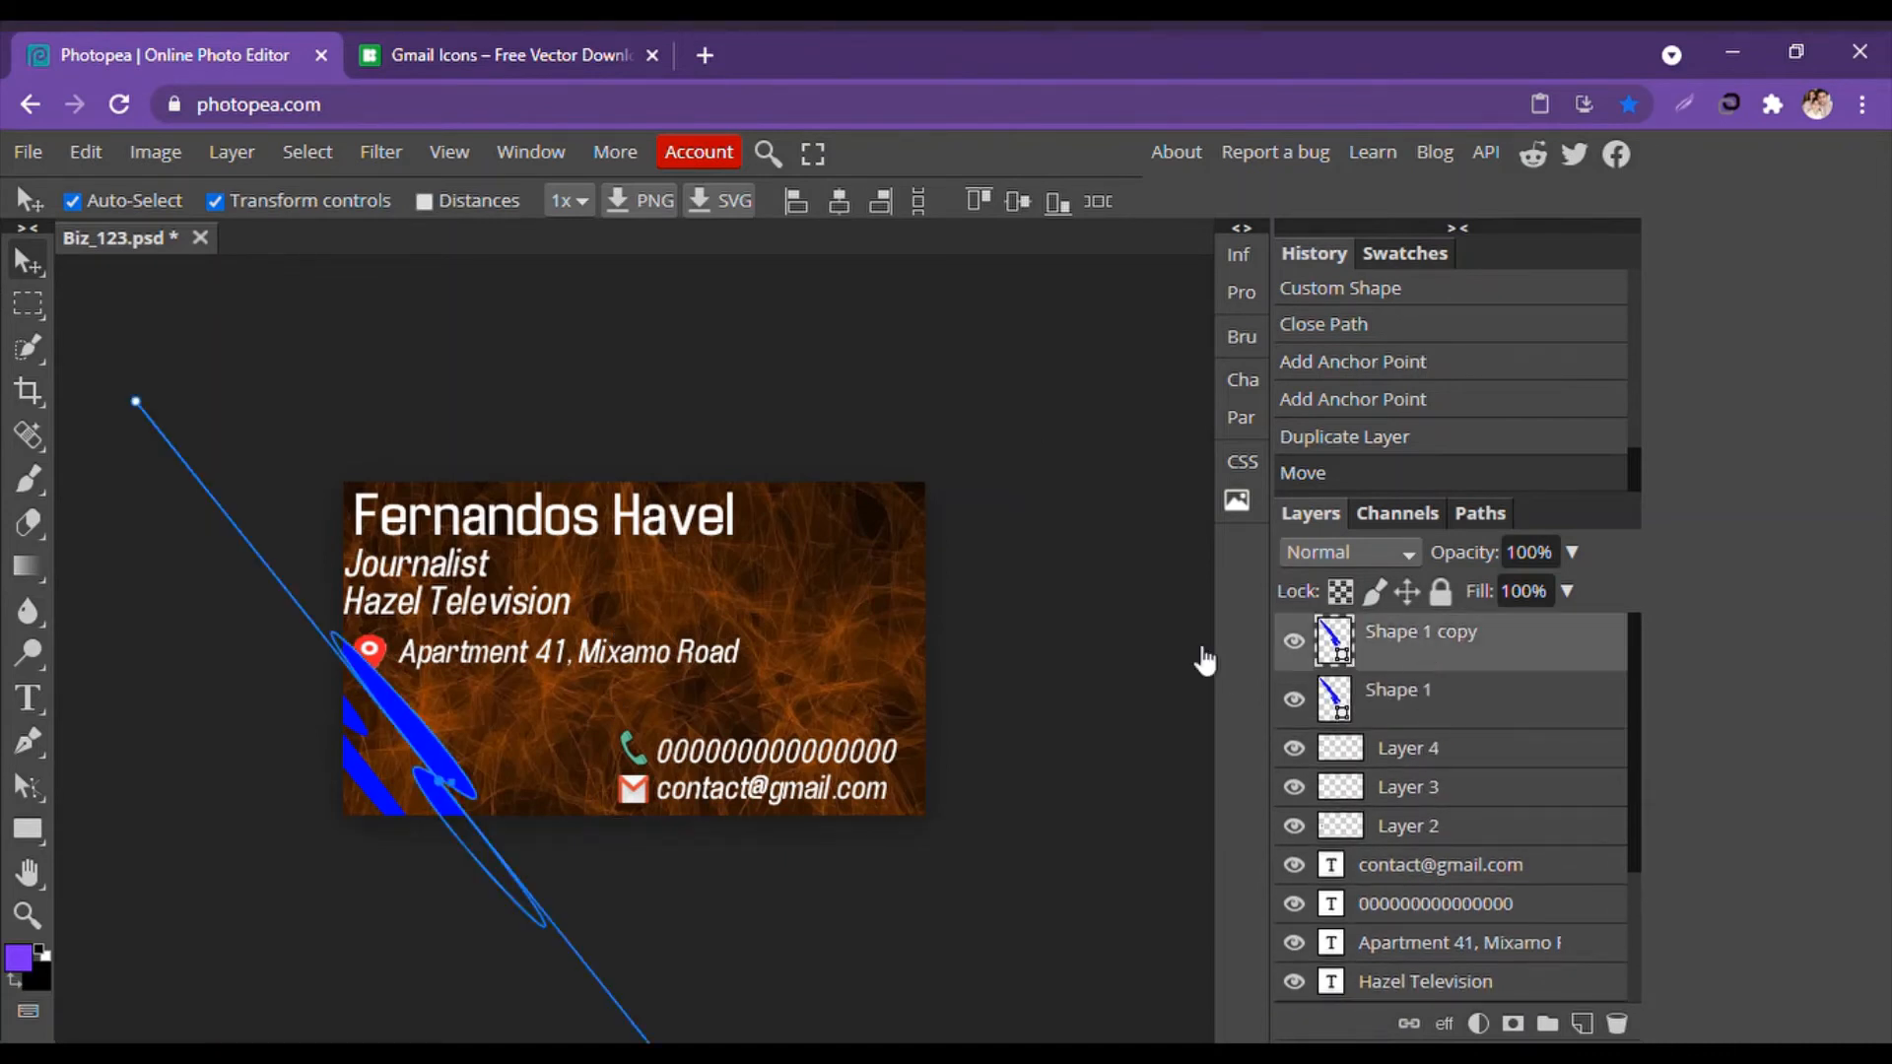
drag(382, 695, 379, 732)
drag(366, 734, 377, 738)
click(192, 703)
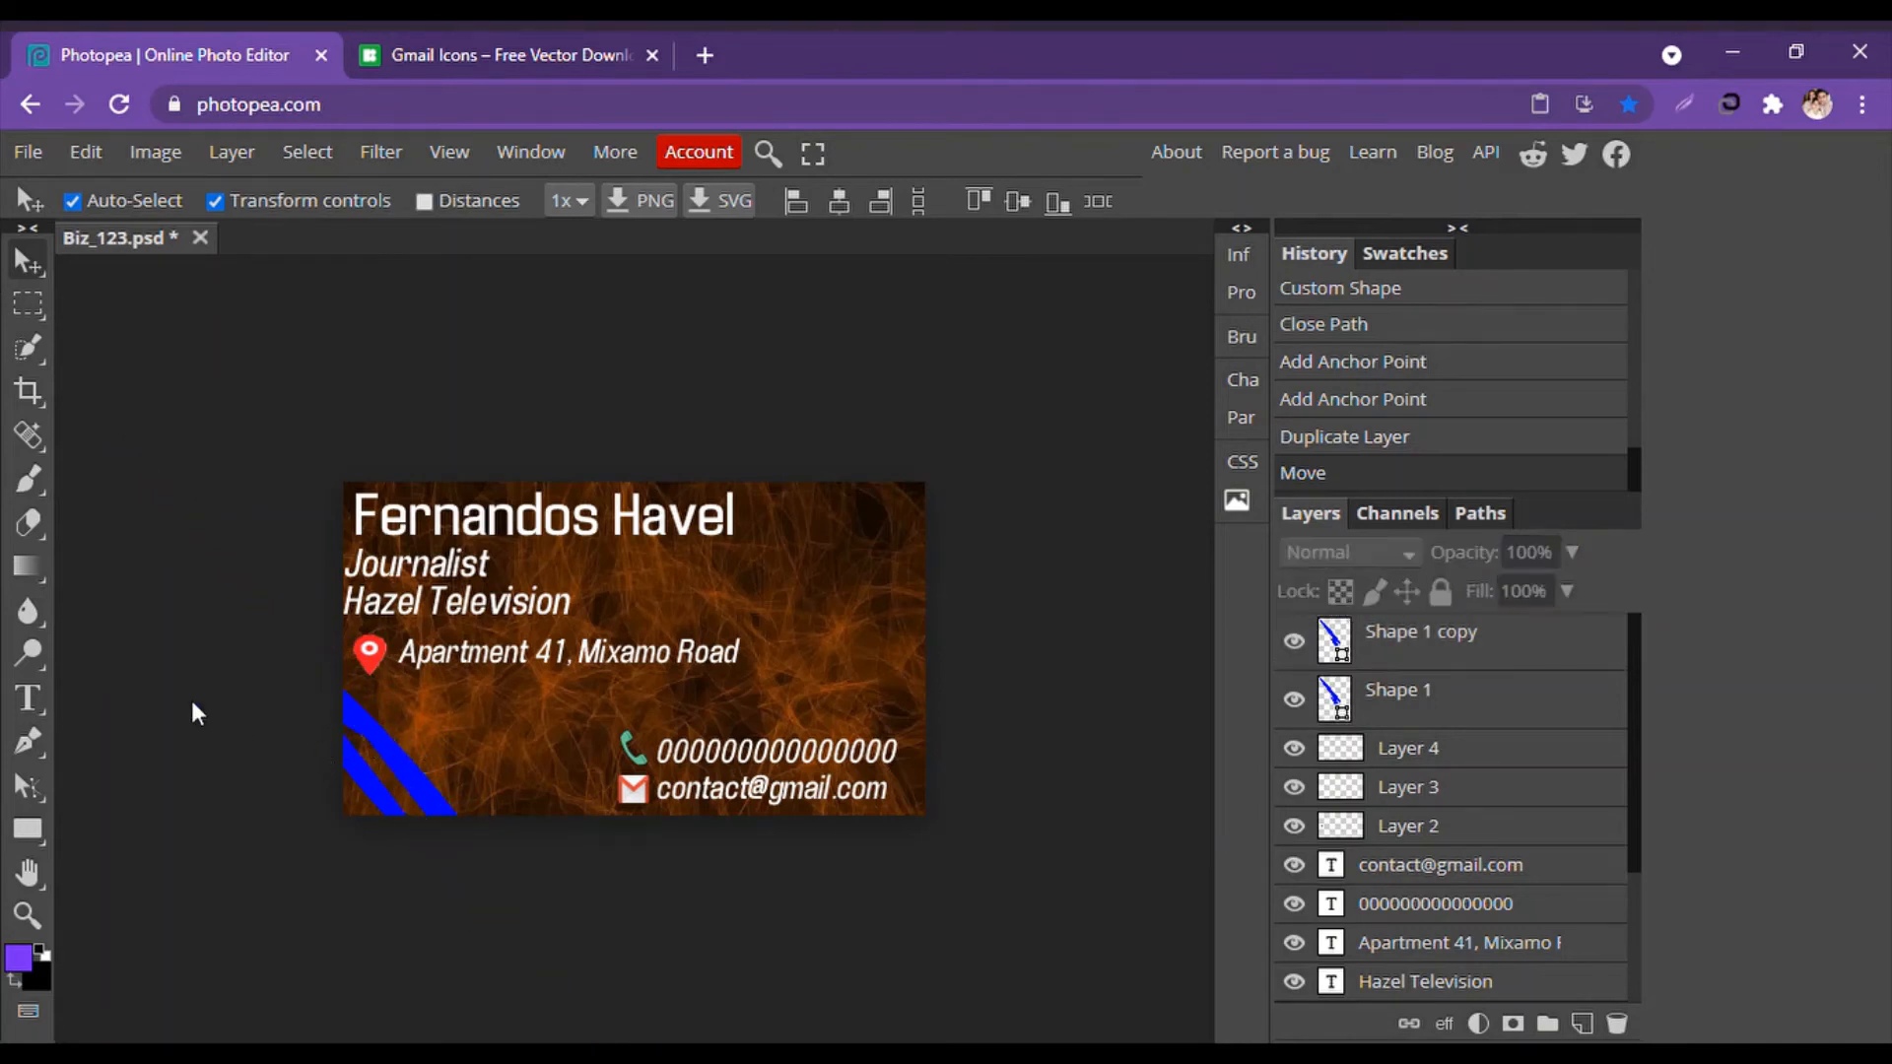
Push the original stripe into the bottom-left corner and drag the copy to the top-right.
click(359, 796)
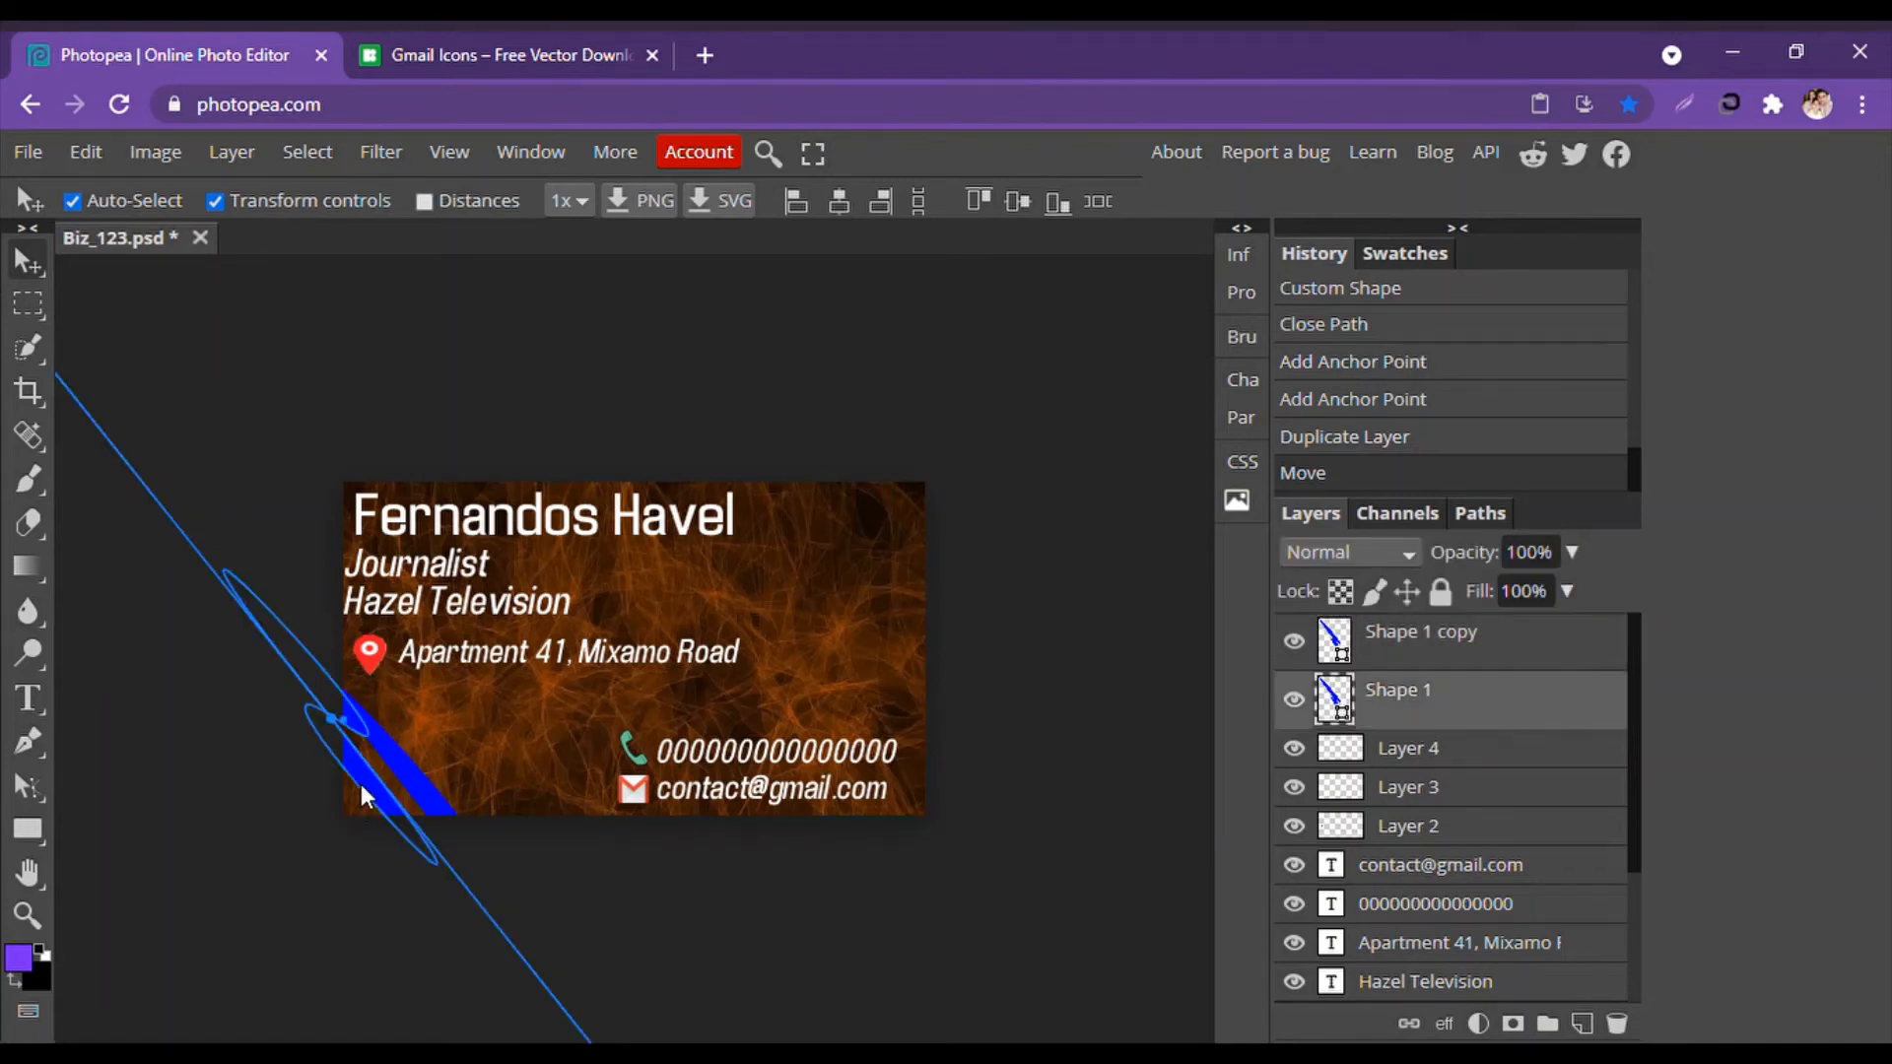
drag(360, 783, 334, 802)
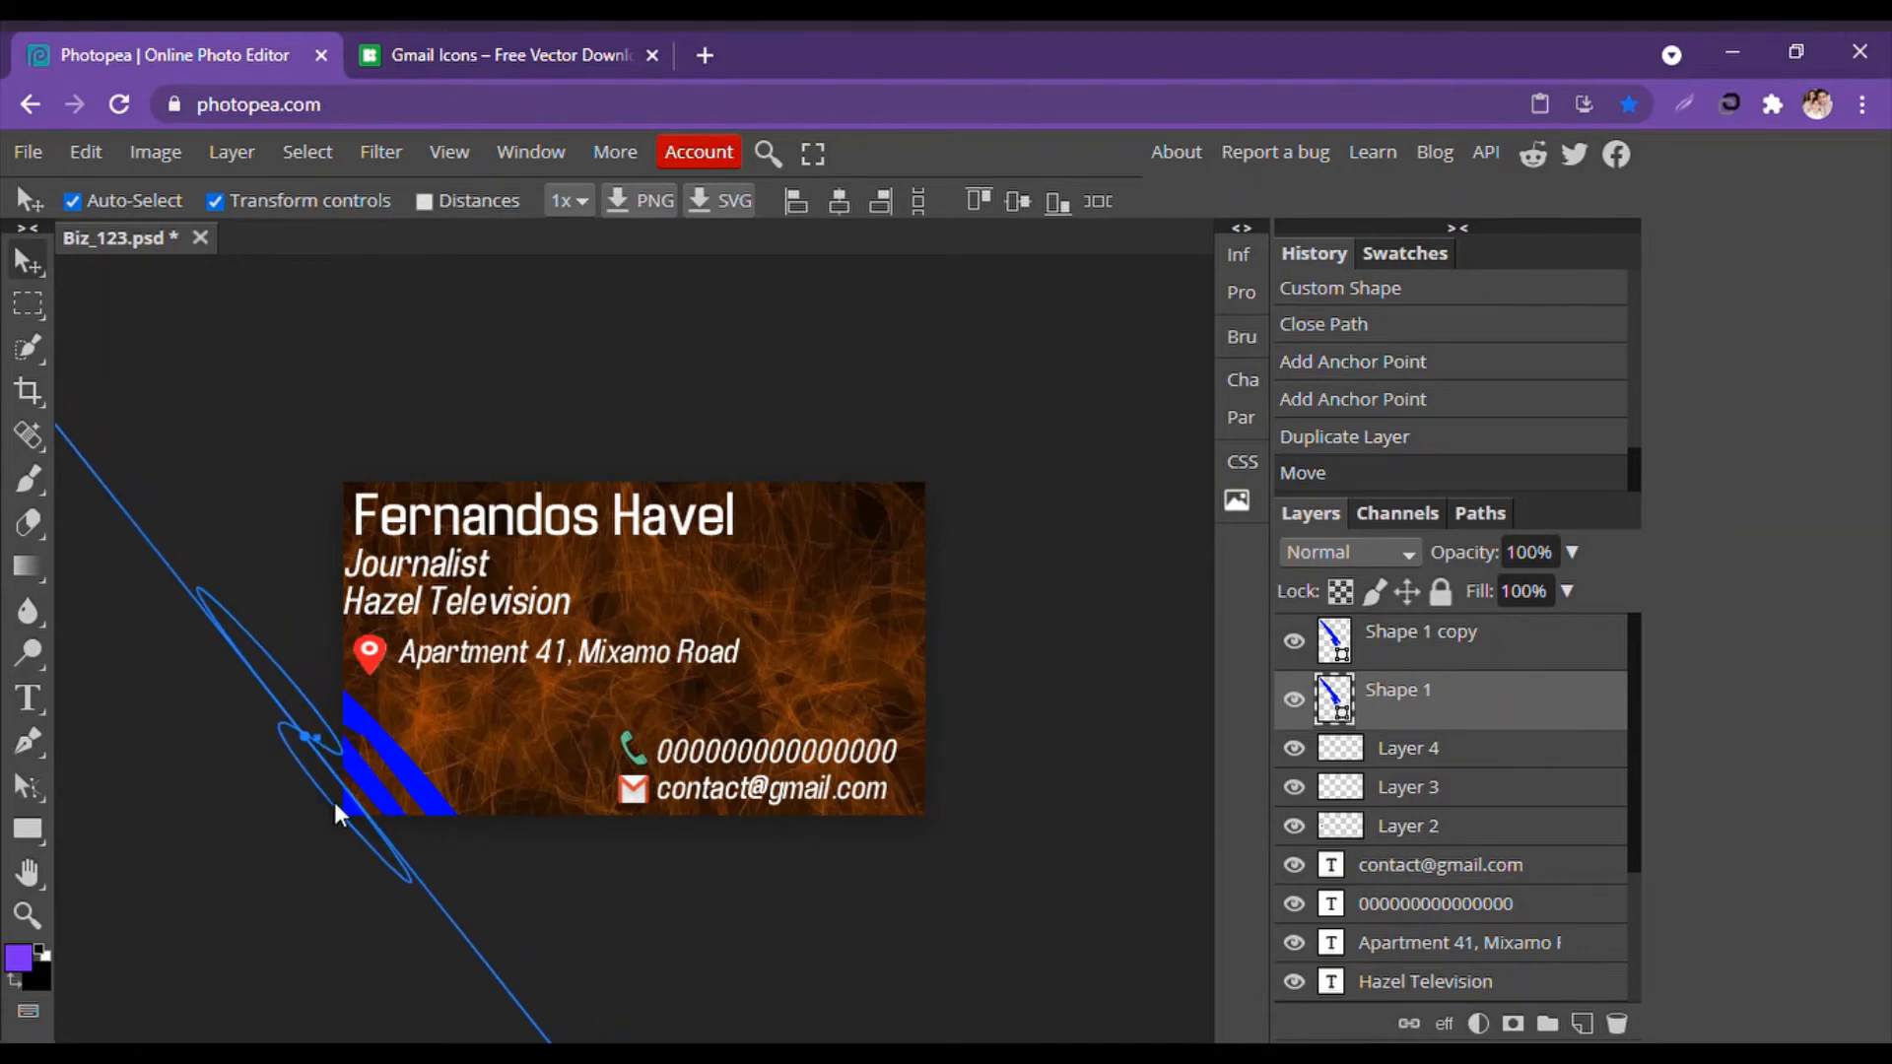
click(293, 824)
key(ctrl+t)
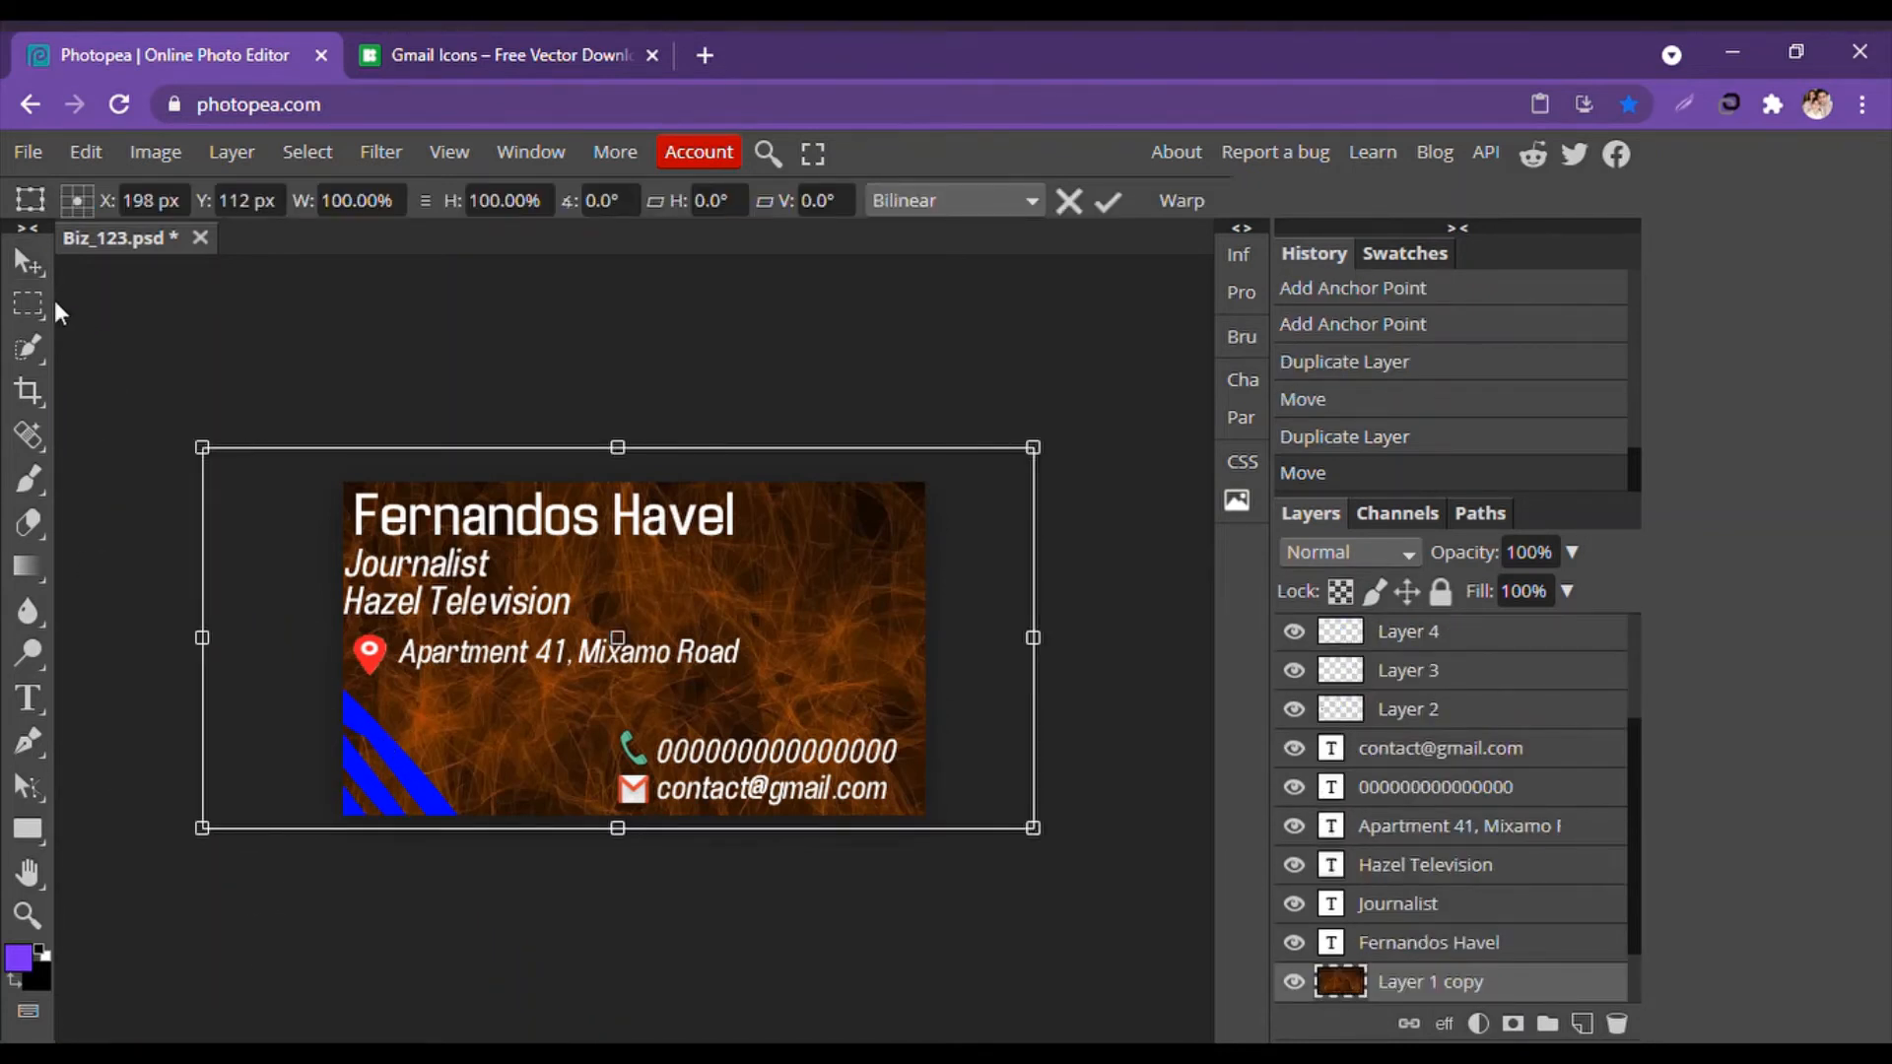
scroll(1555, 725, up, 3)
click(1401, 649)
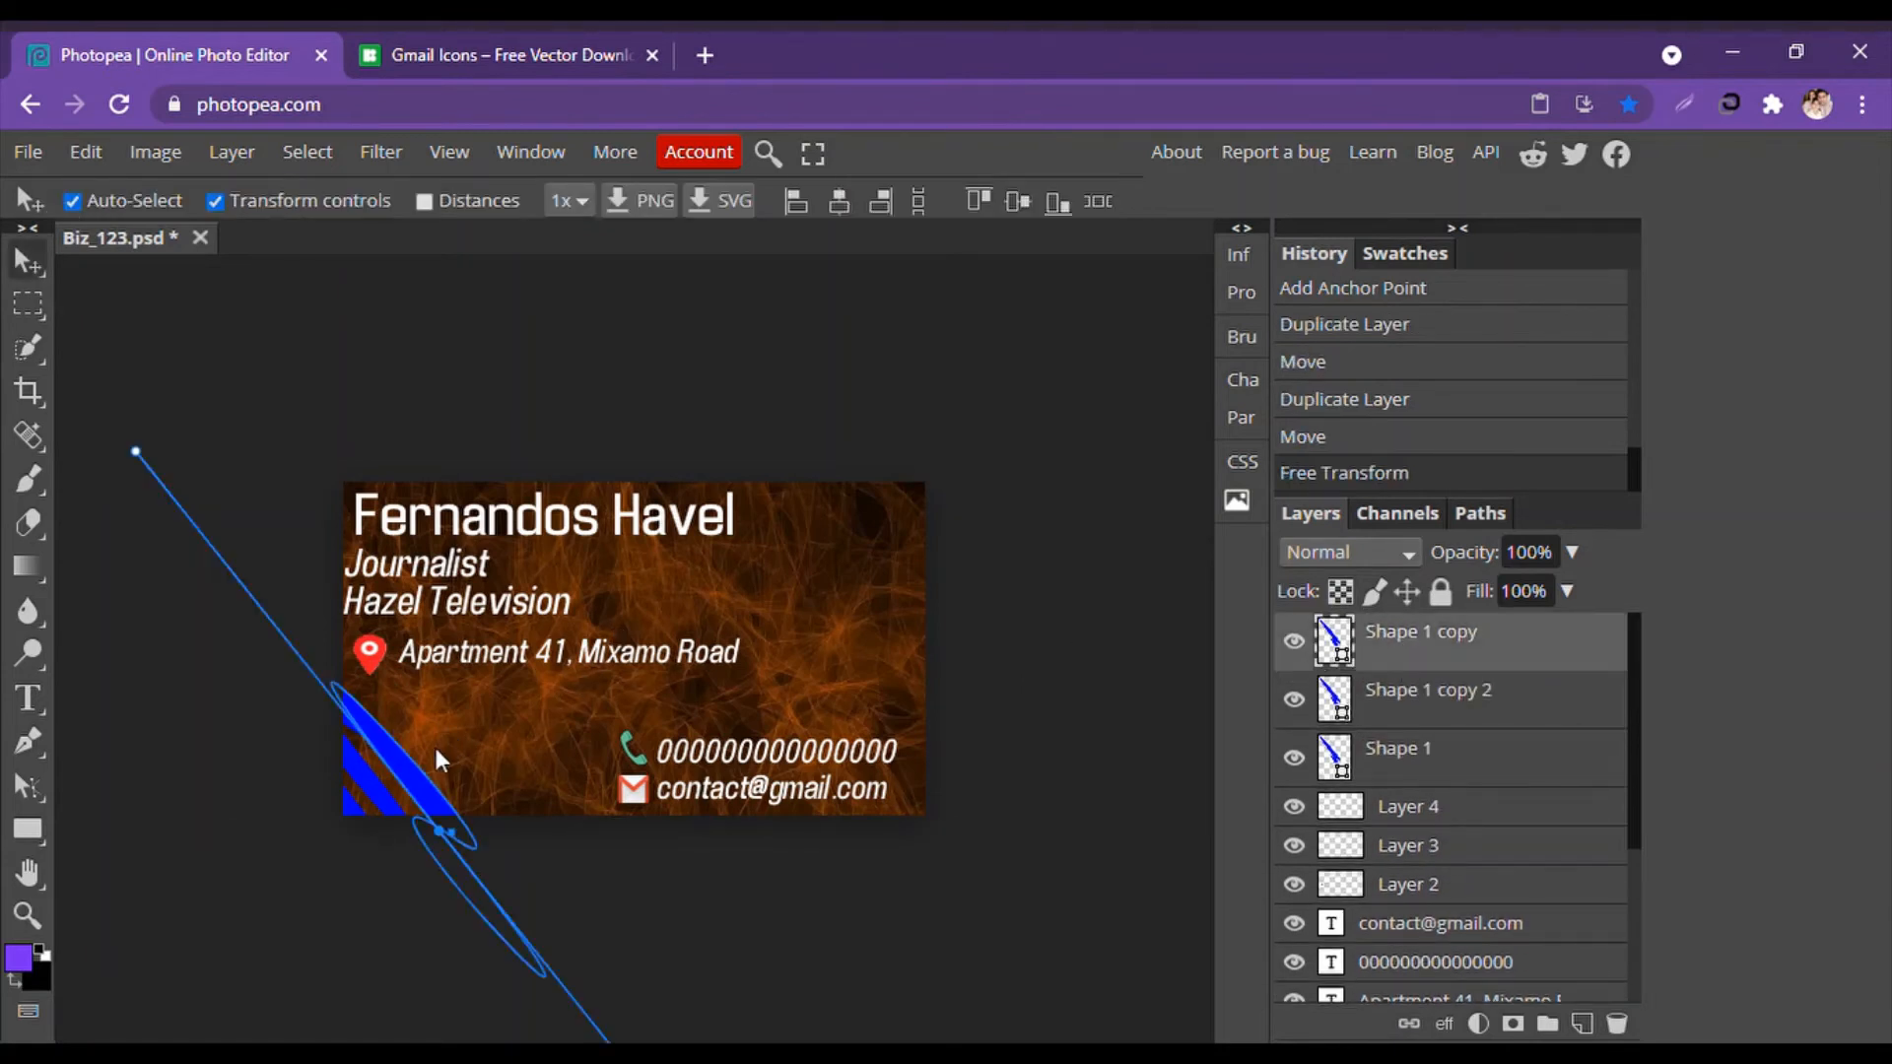
drag(410, 771, 884, 544)
Duplicate the top-right stripe twice and slide the copies up into the corner.
alt+drag(870, 552, 860, 612)
alt+click(860, 612)
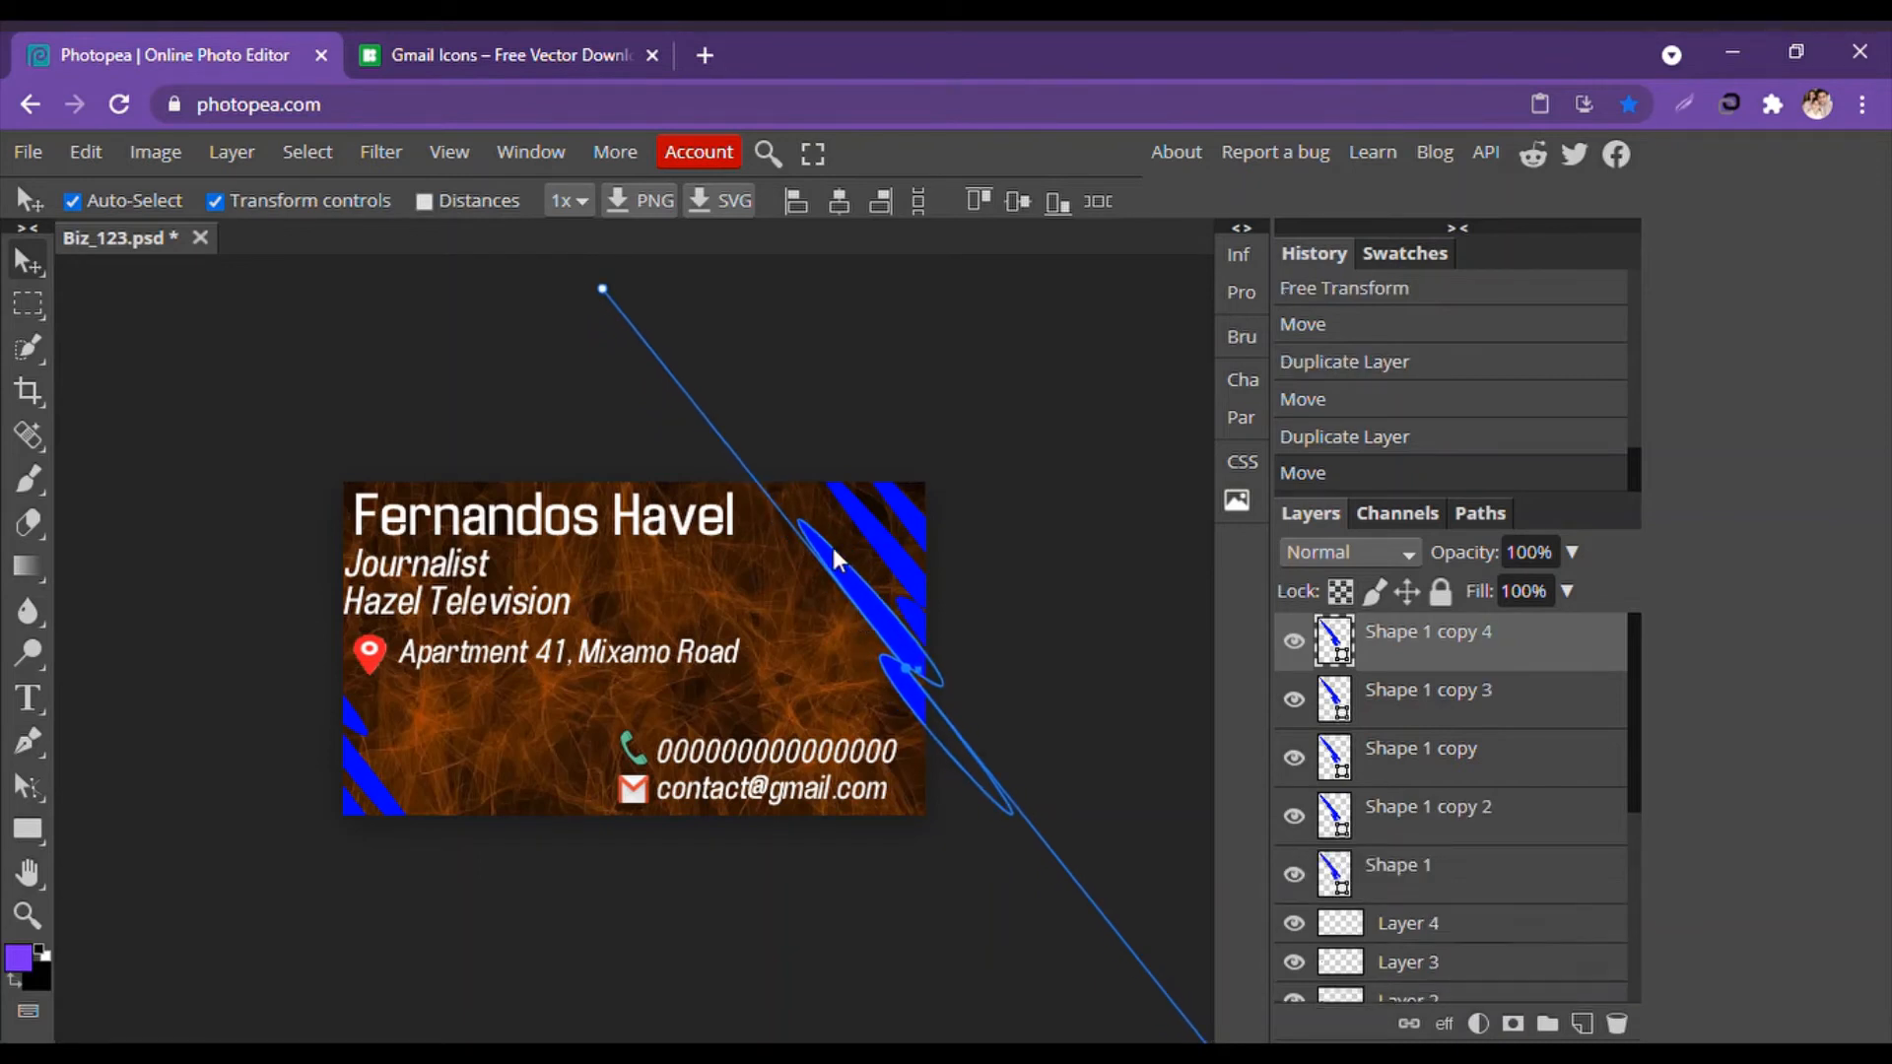
click(801, 533)
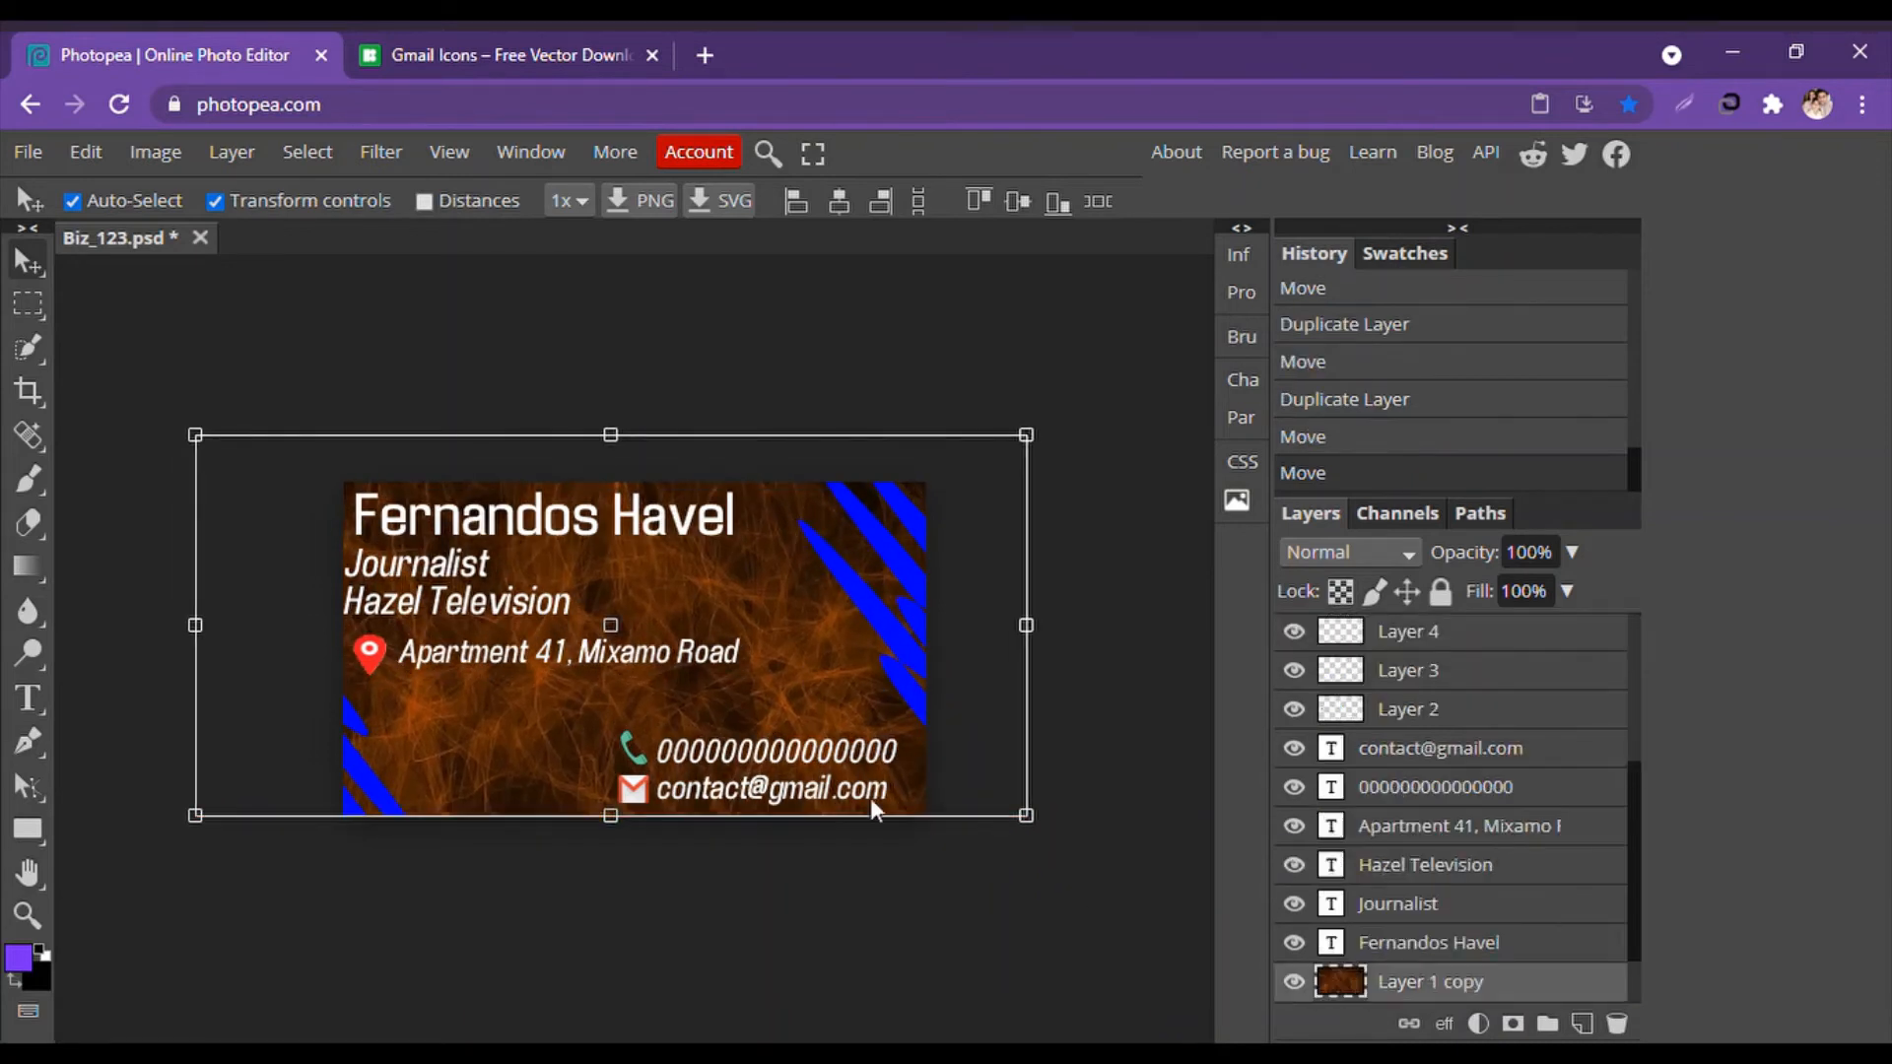
click(919, 954)
click(890, 582)
click(836, 576)
click(598, 284)
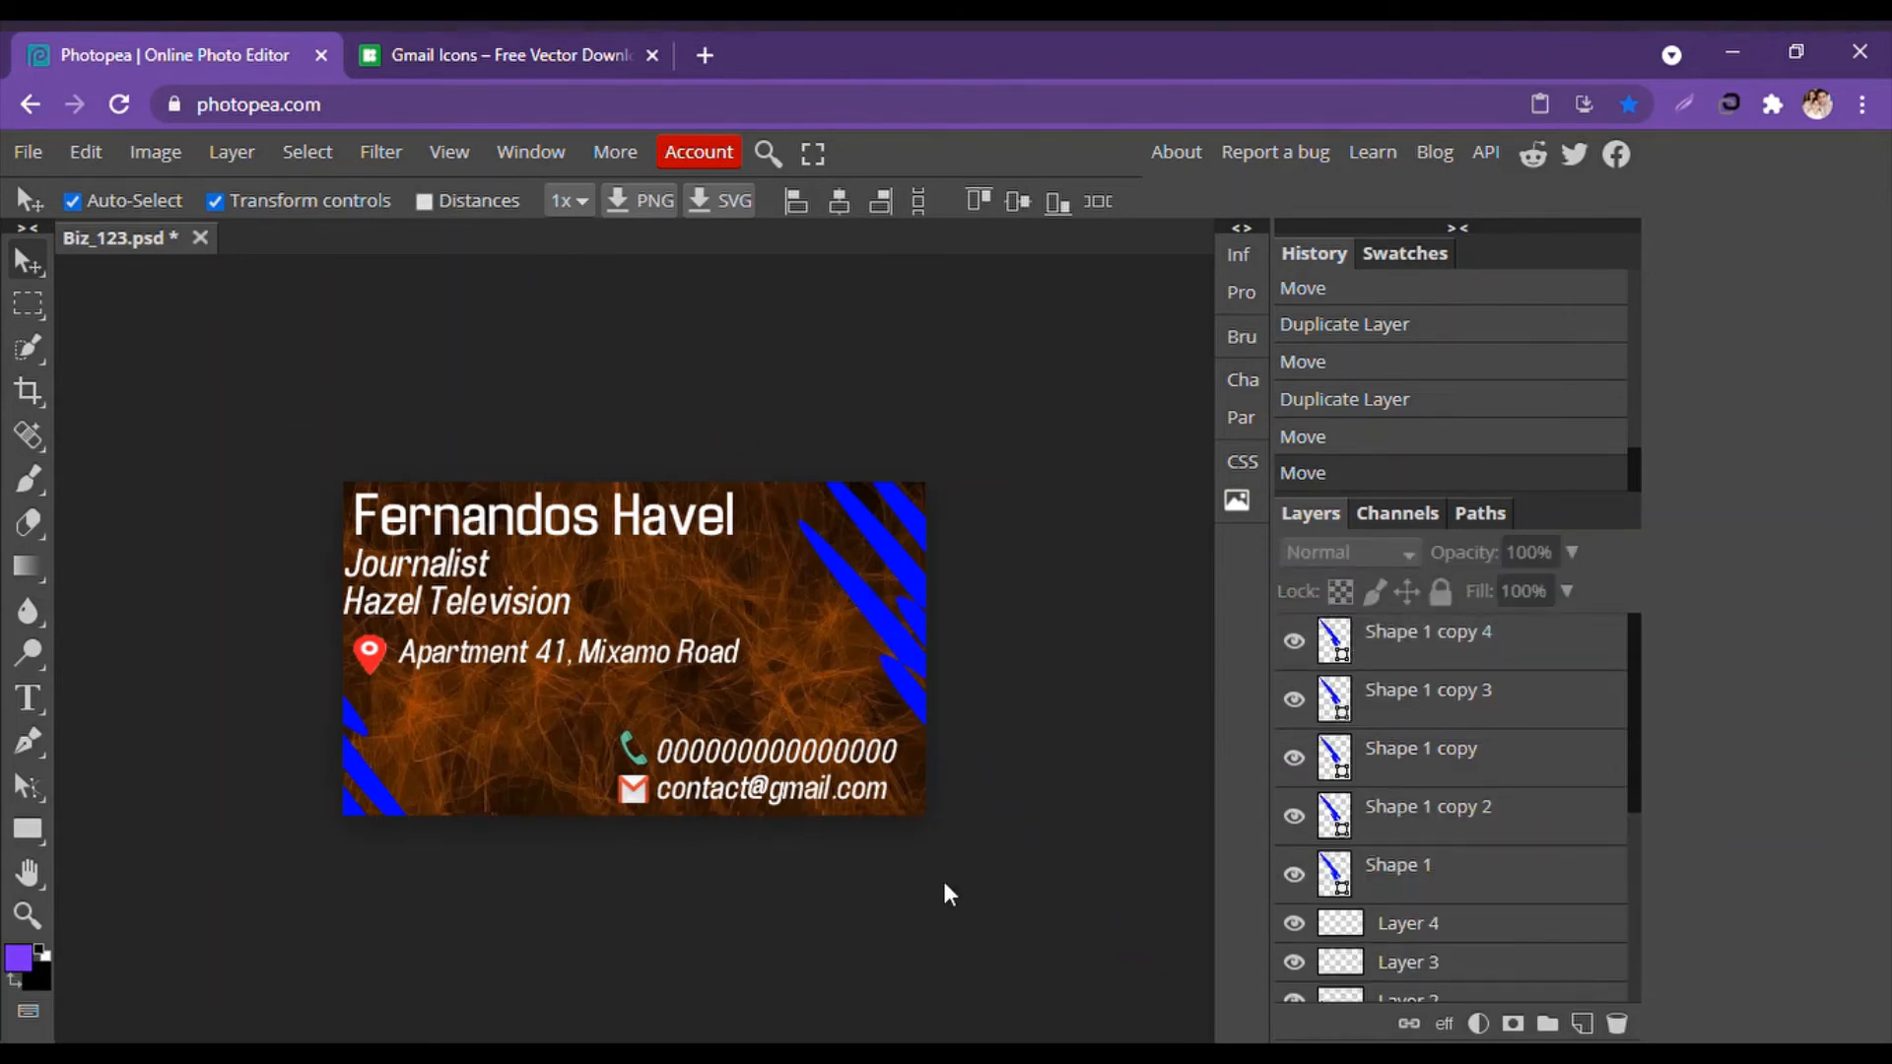
click(840, 589)
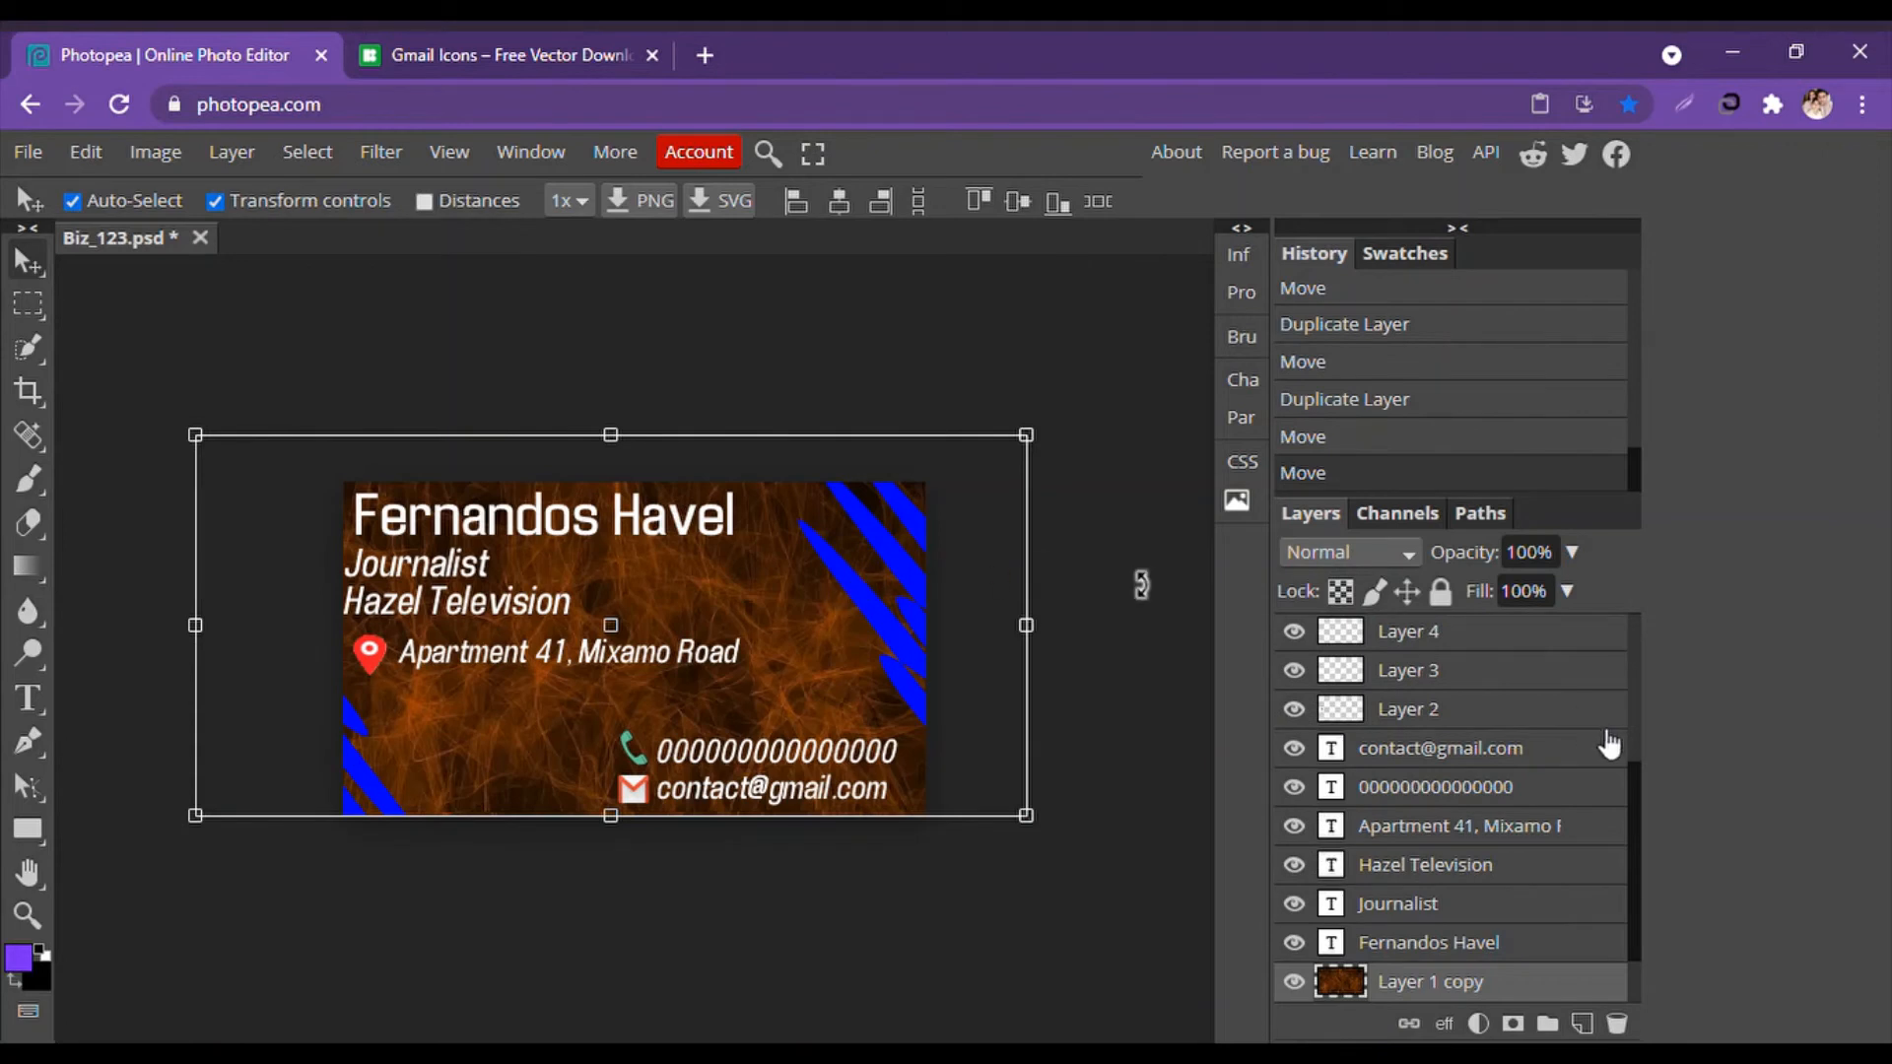
scroll(1573, 705, up, 5)
click(1493, 652)
drag(890, 632, 962, 535)
click(1001, 795)
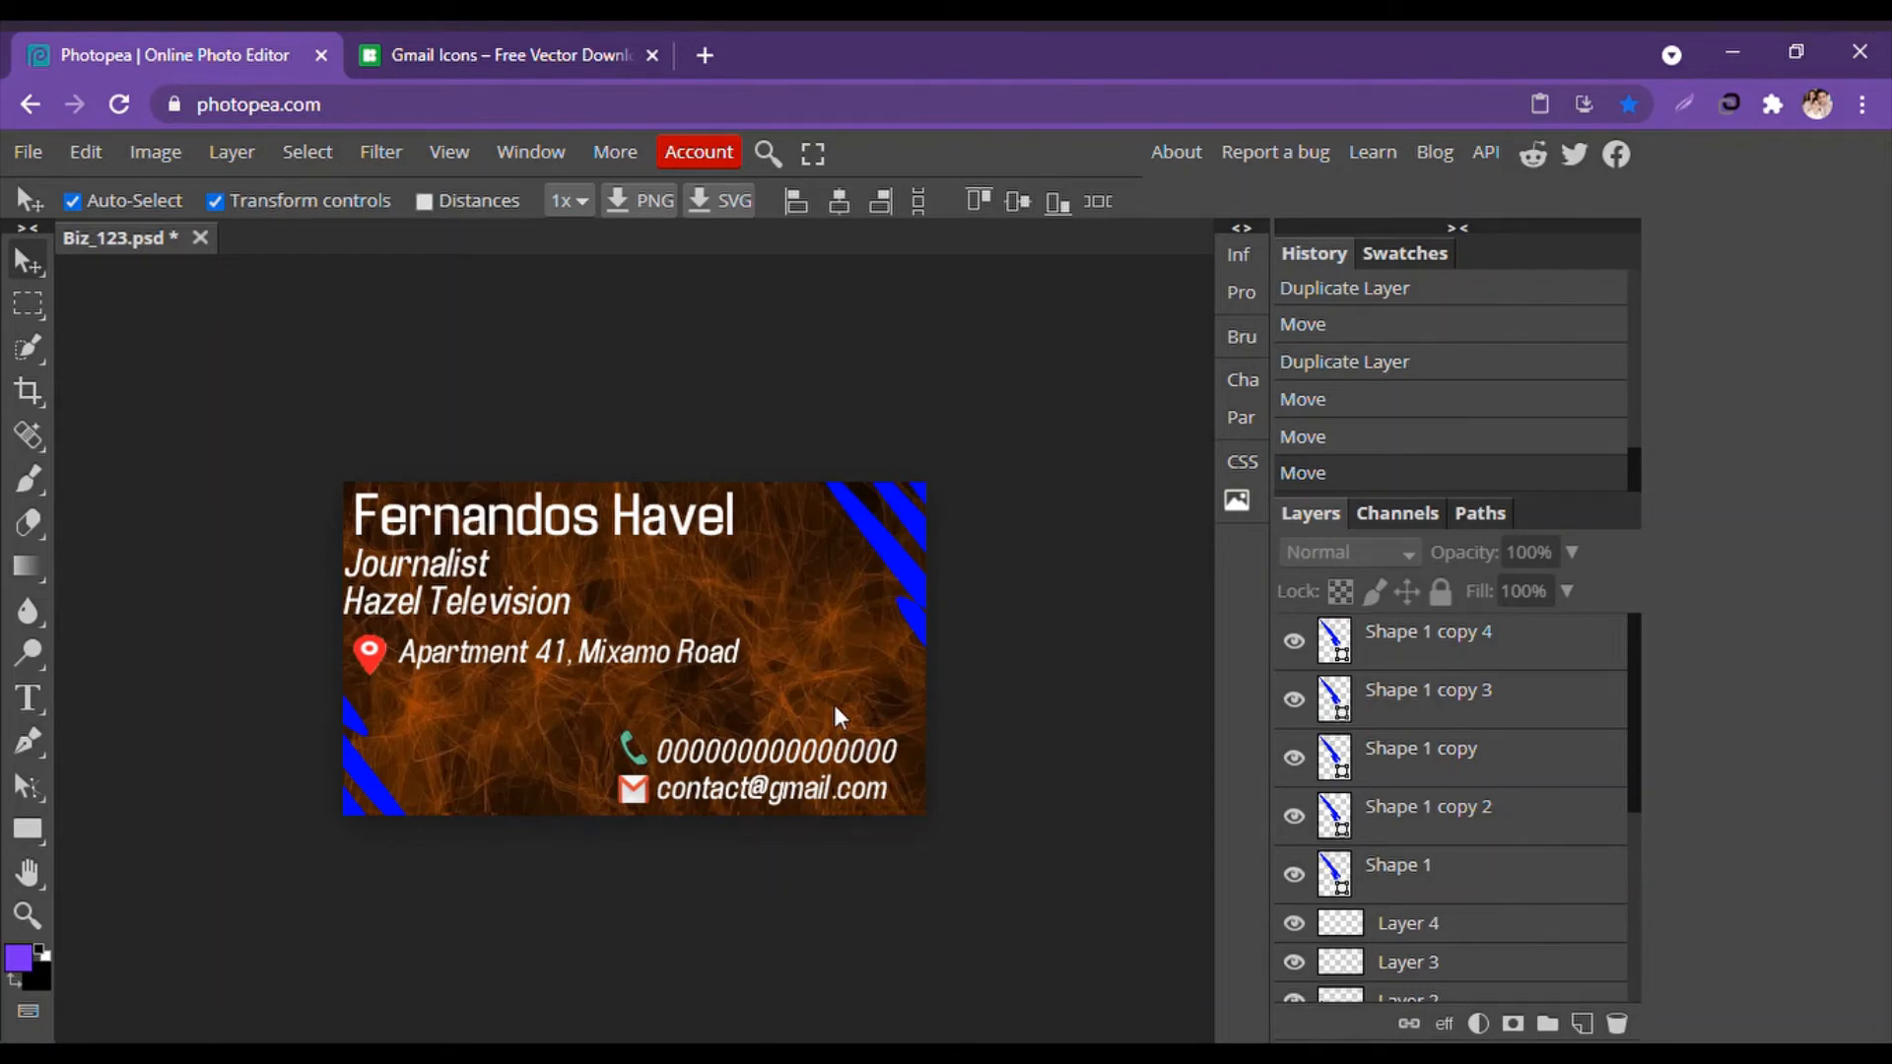
Create a new Biz_123 document sized 3.5 × 2 inches.
click(26, 155)
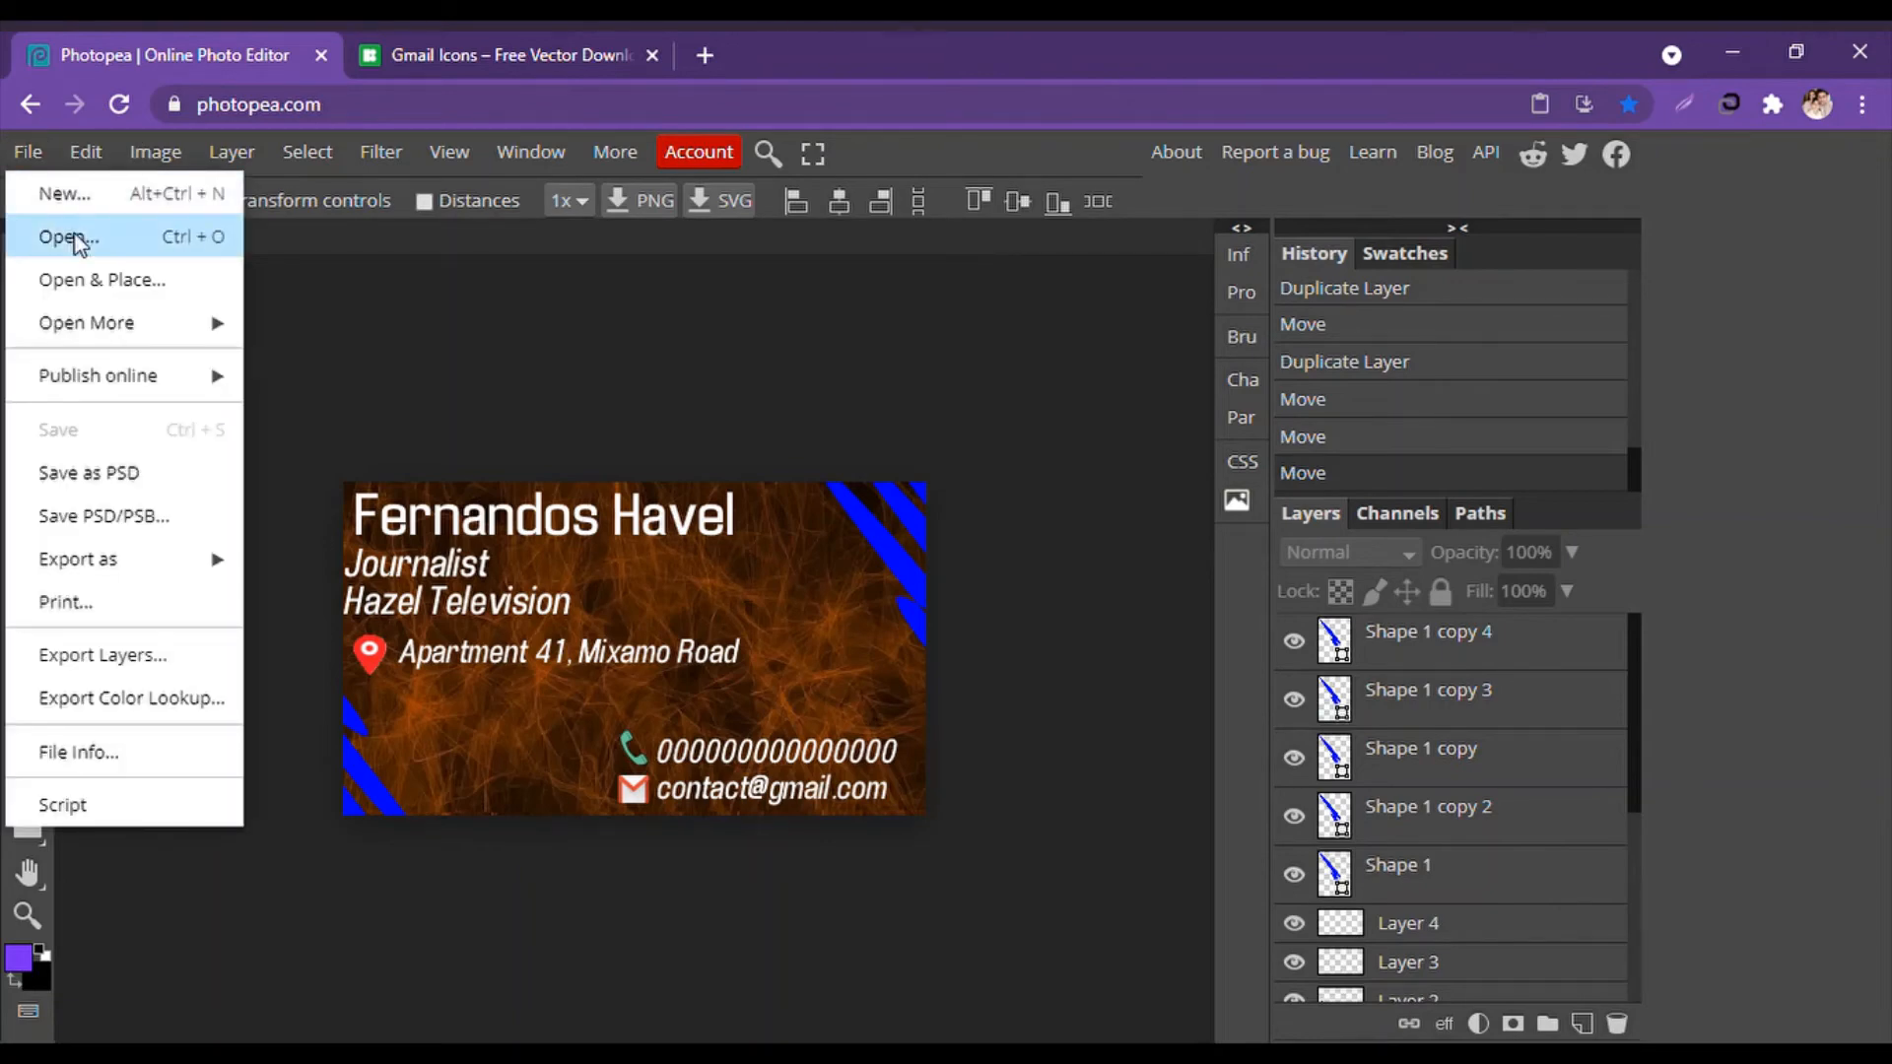
click(103, 186)
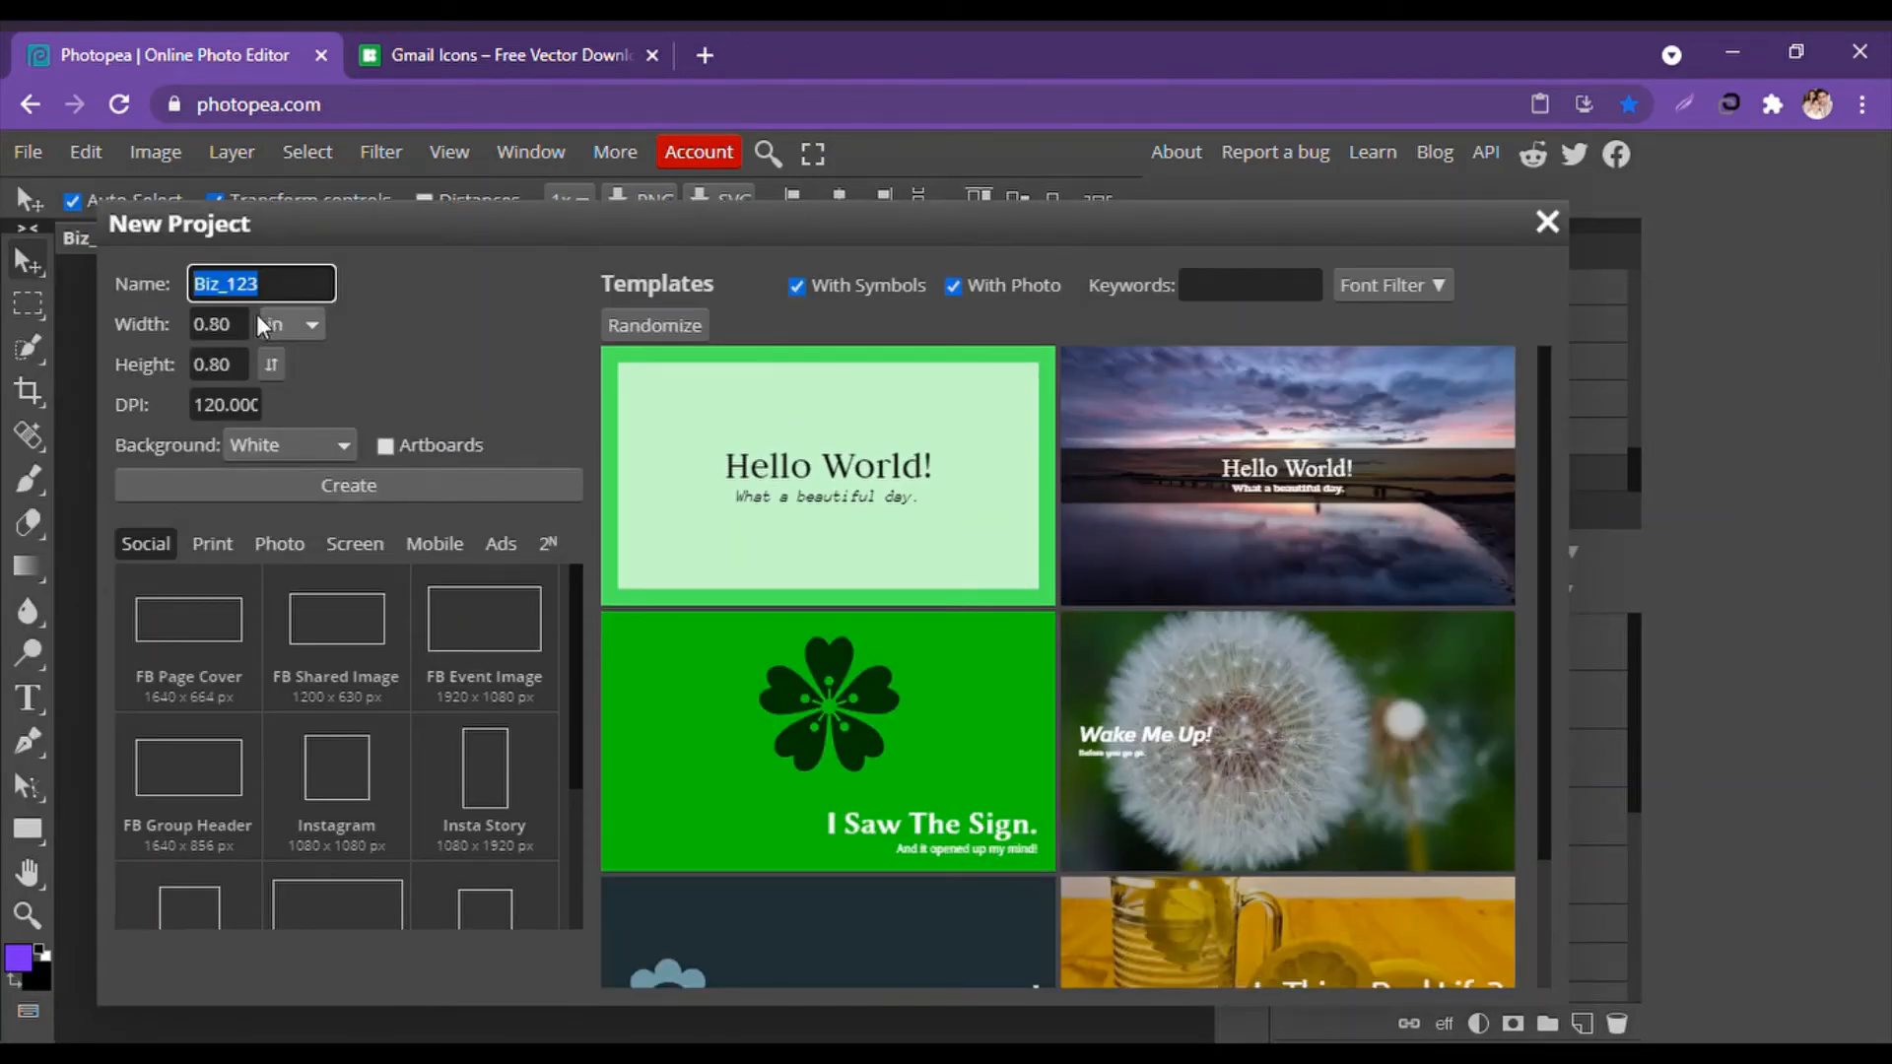
click(209, 329)
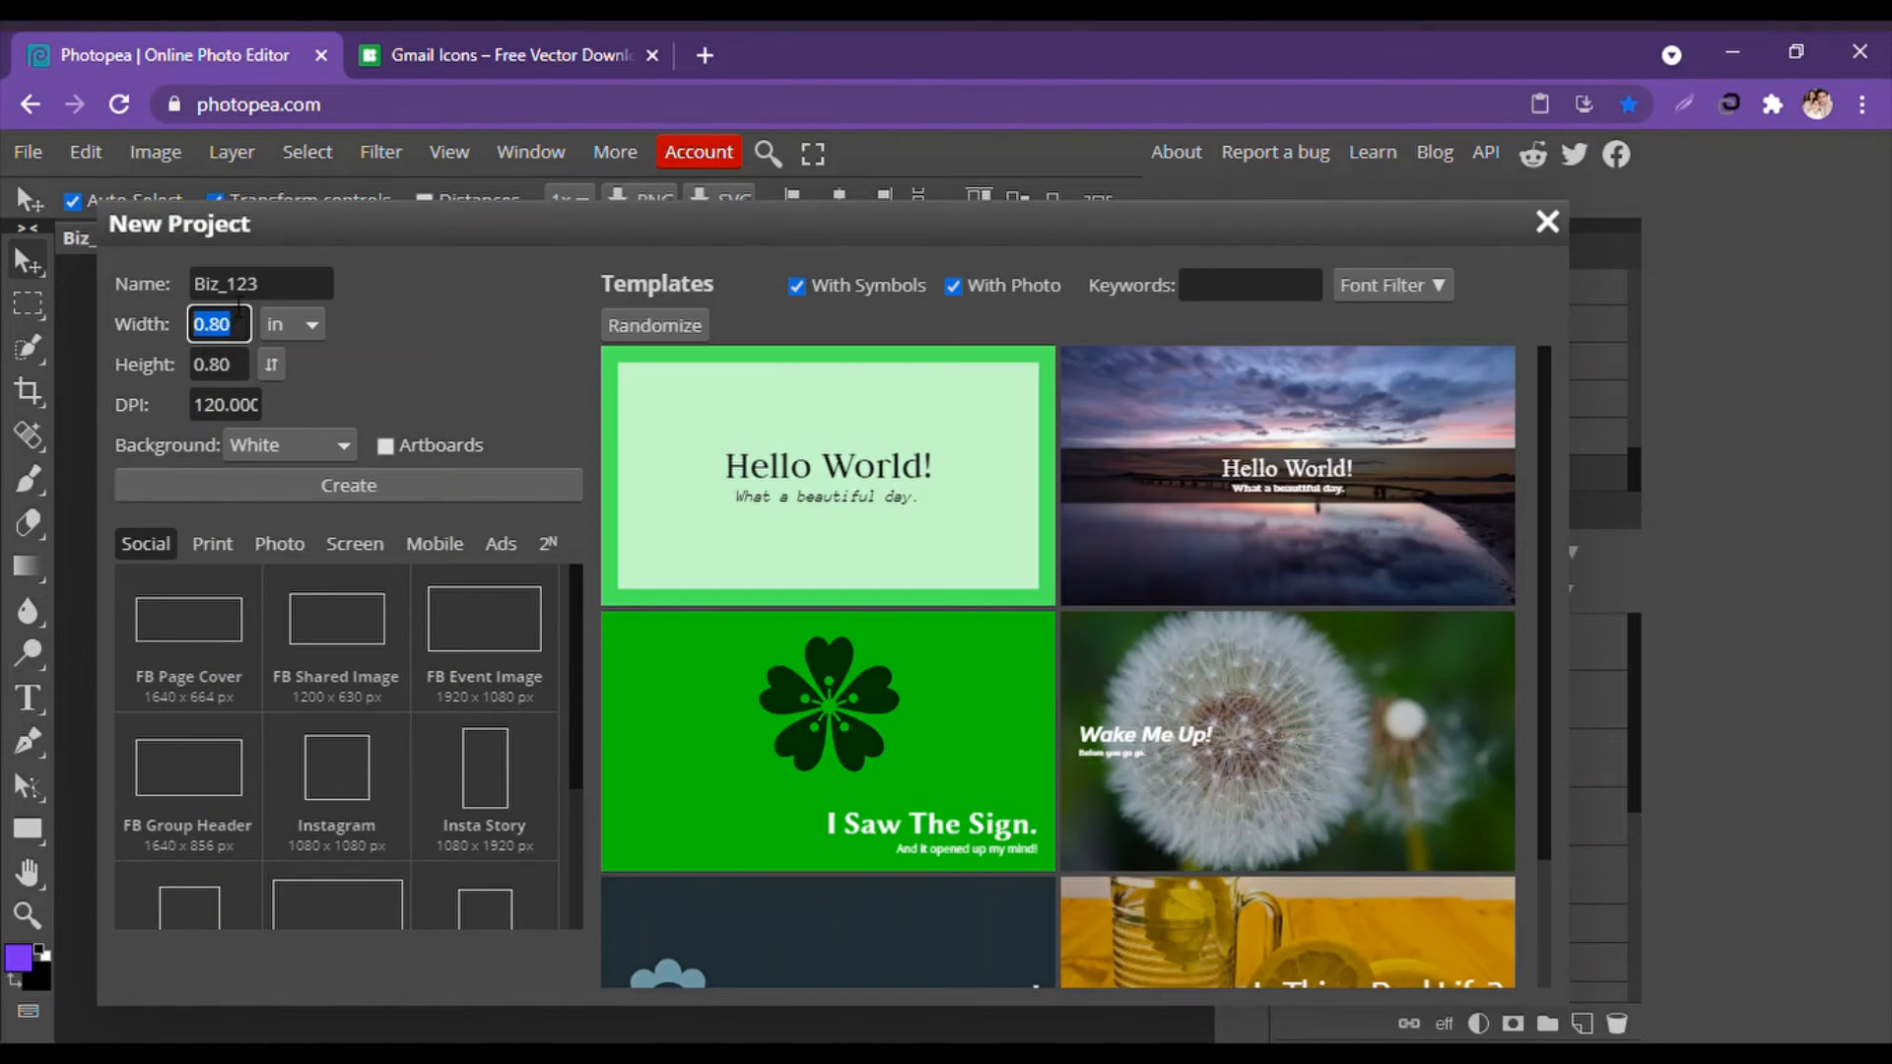
text(3.5)
key(Tab)
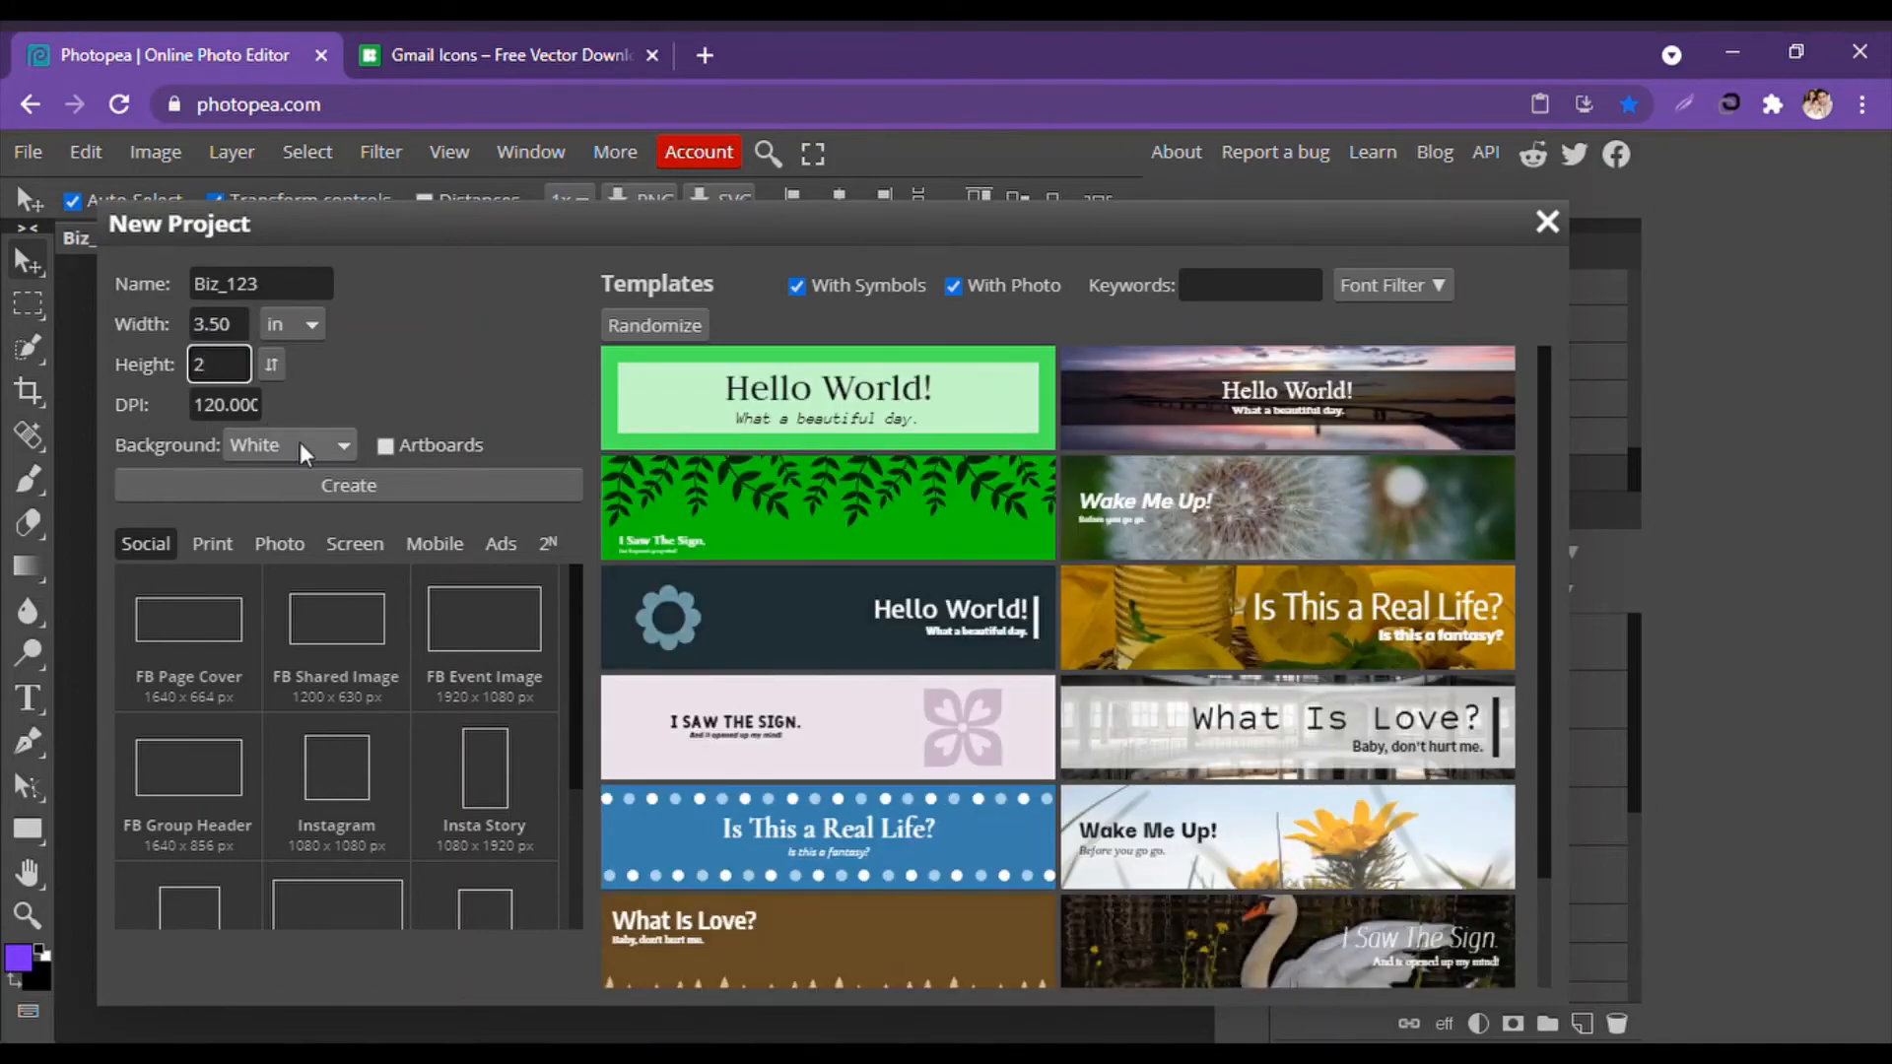
click(344, 484)
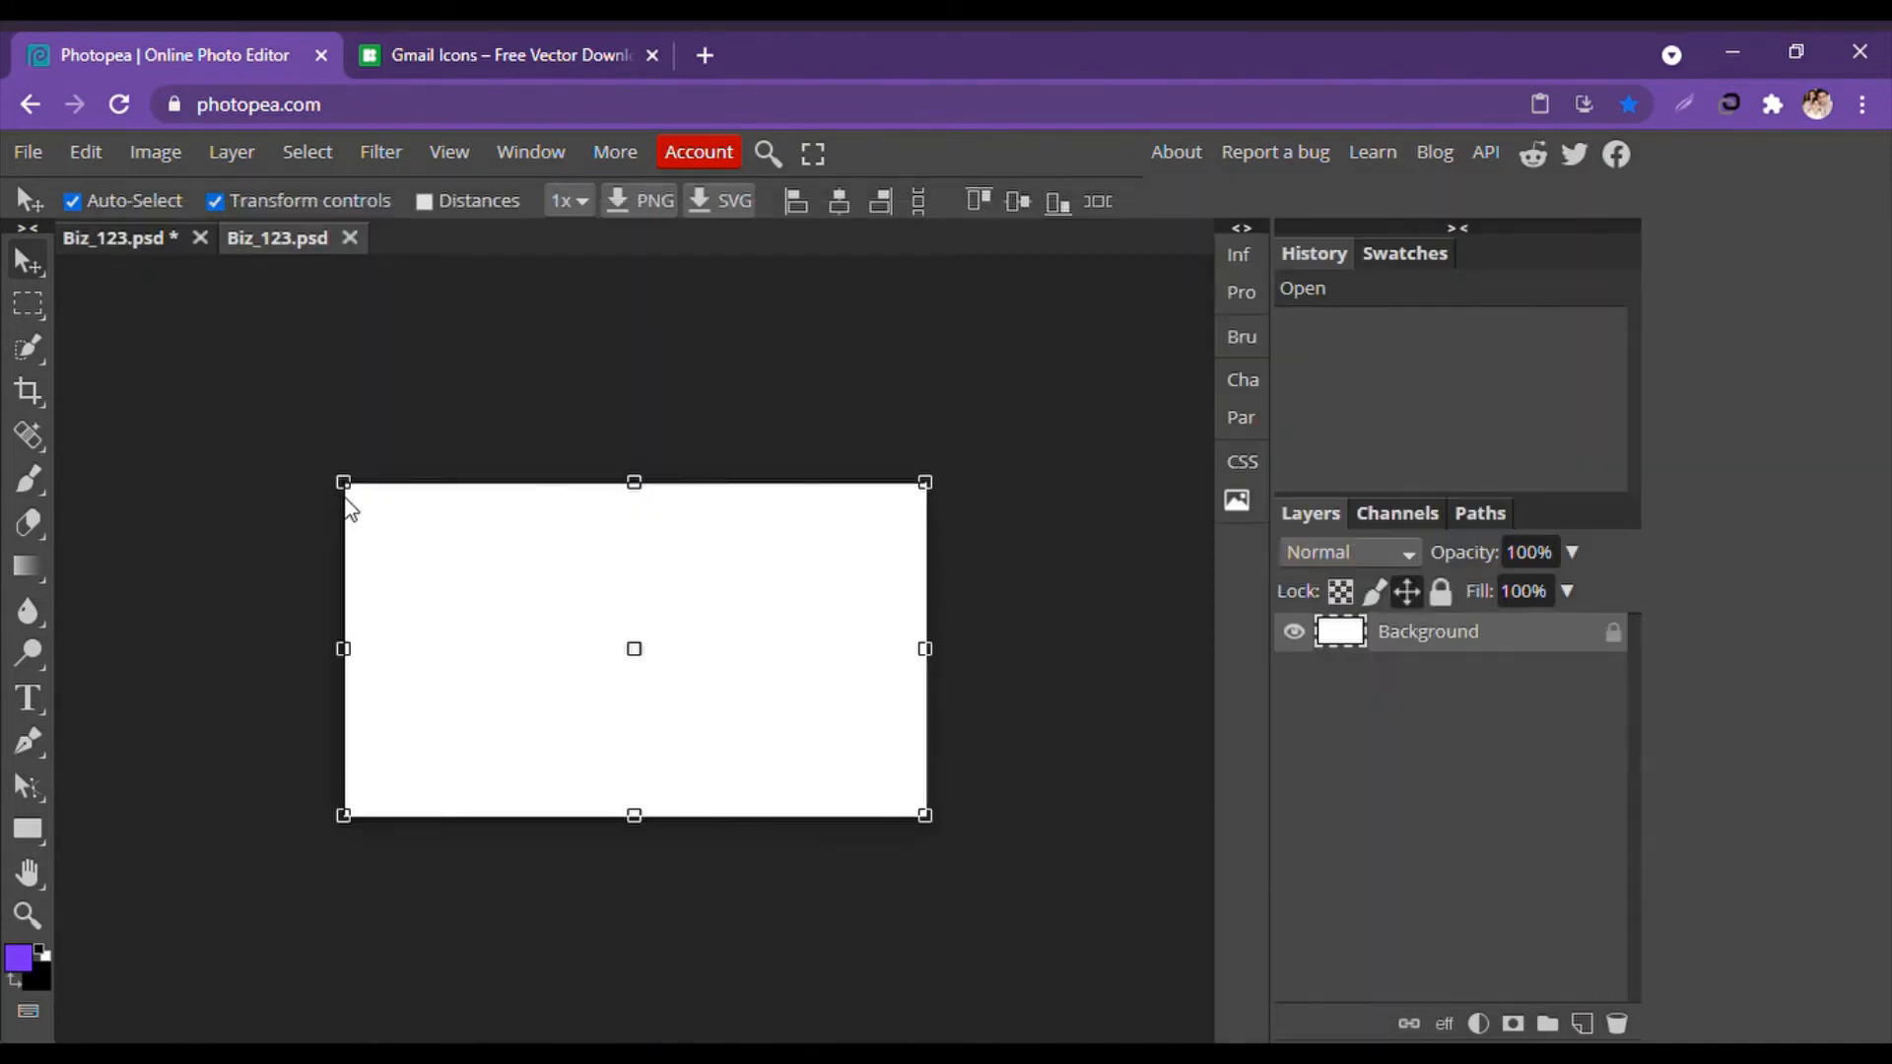
Delete the duplicate Layer 1 copy texture from the business card.
click(126, 245)
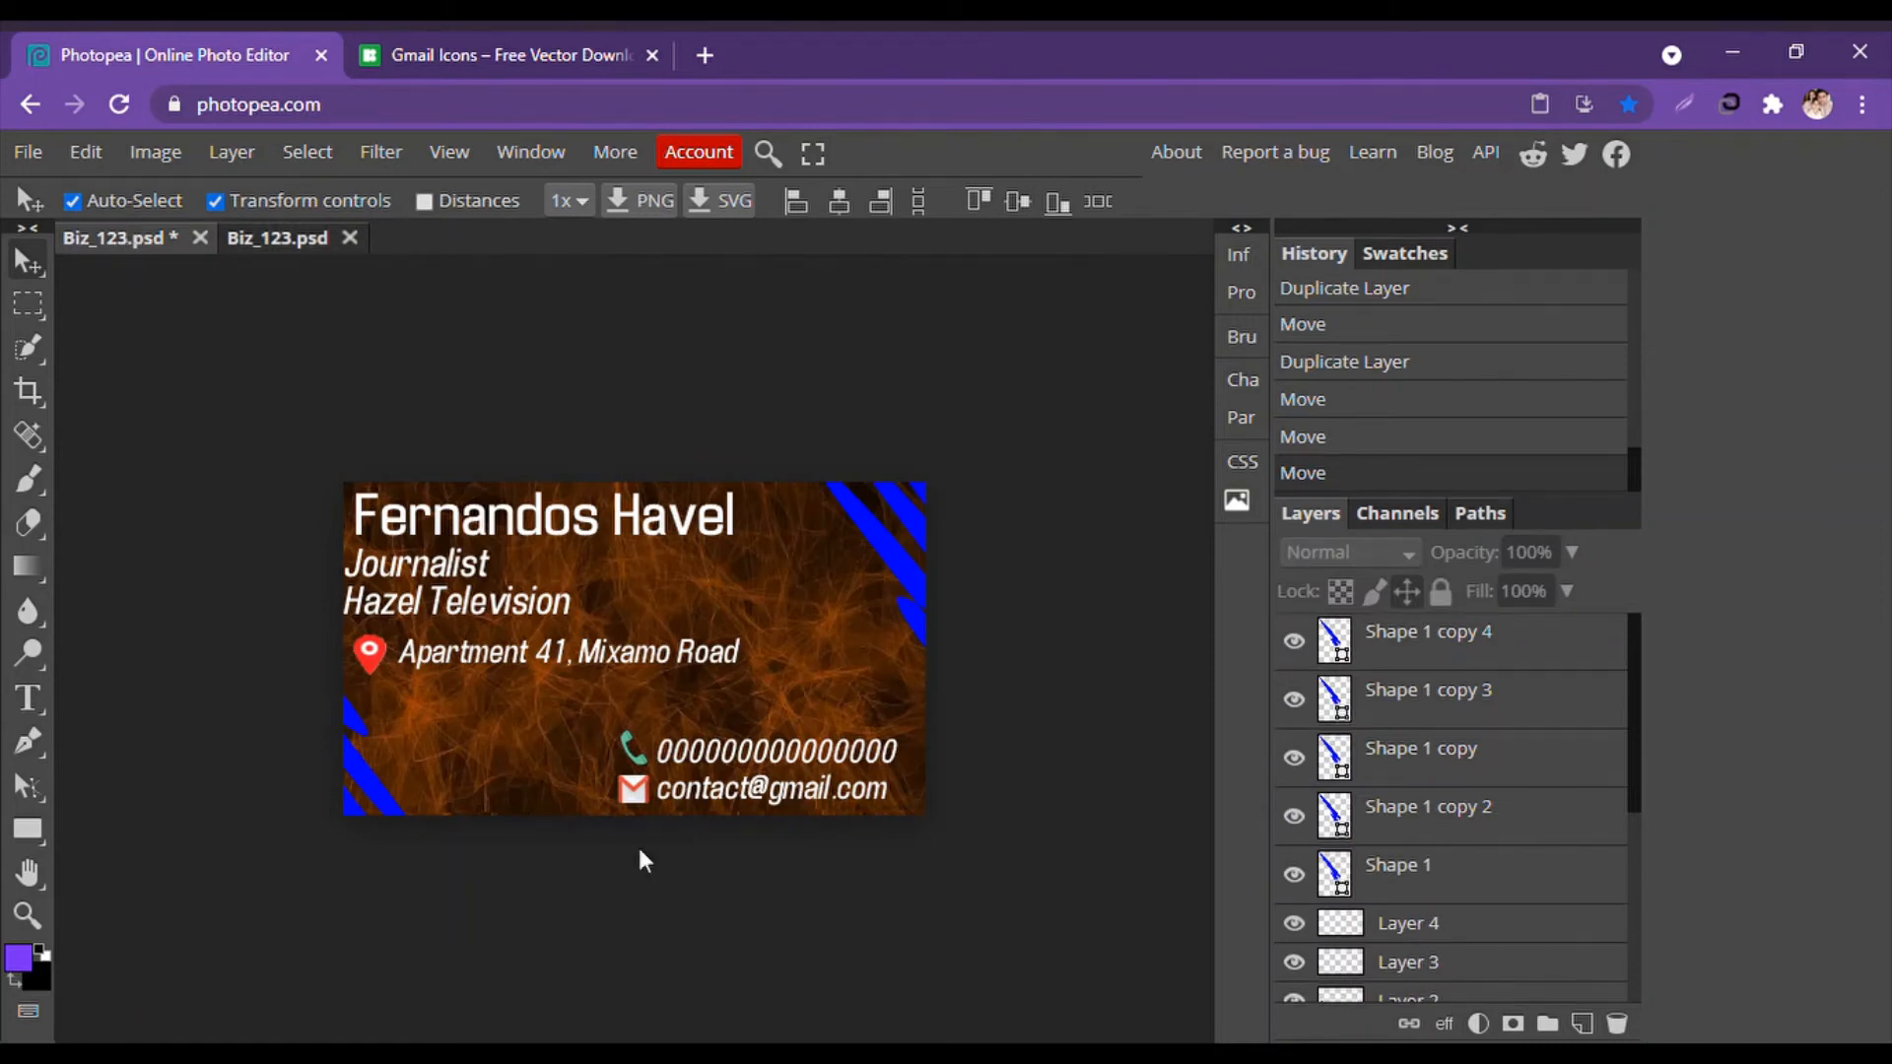
click(264, 237)
click(150, 241)
click(482, 749)
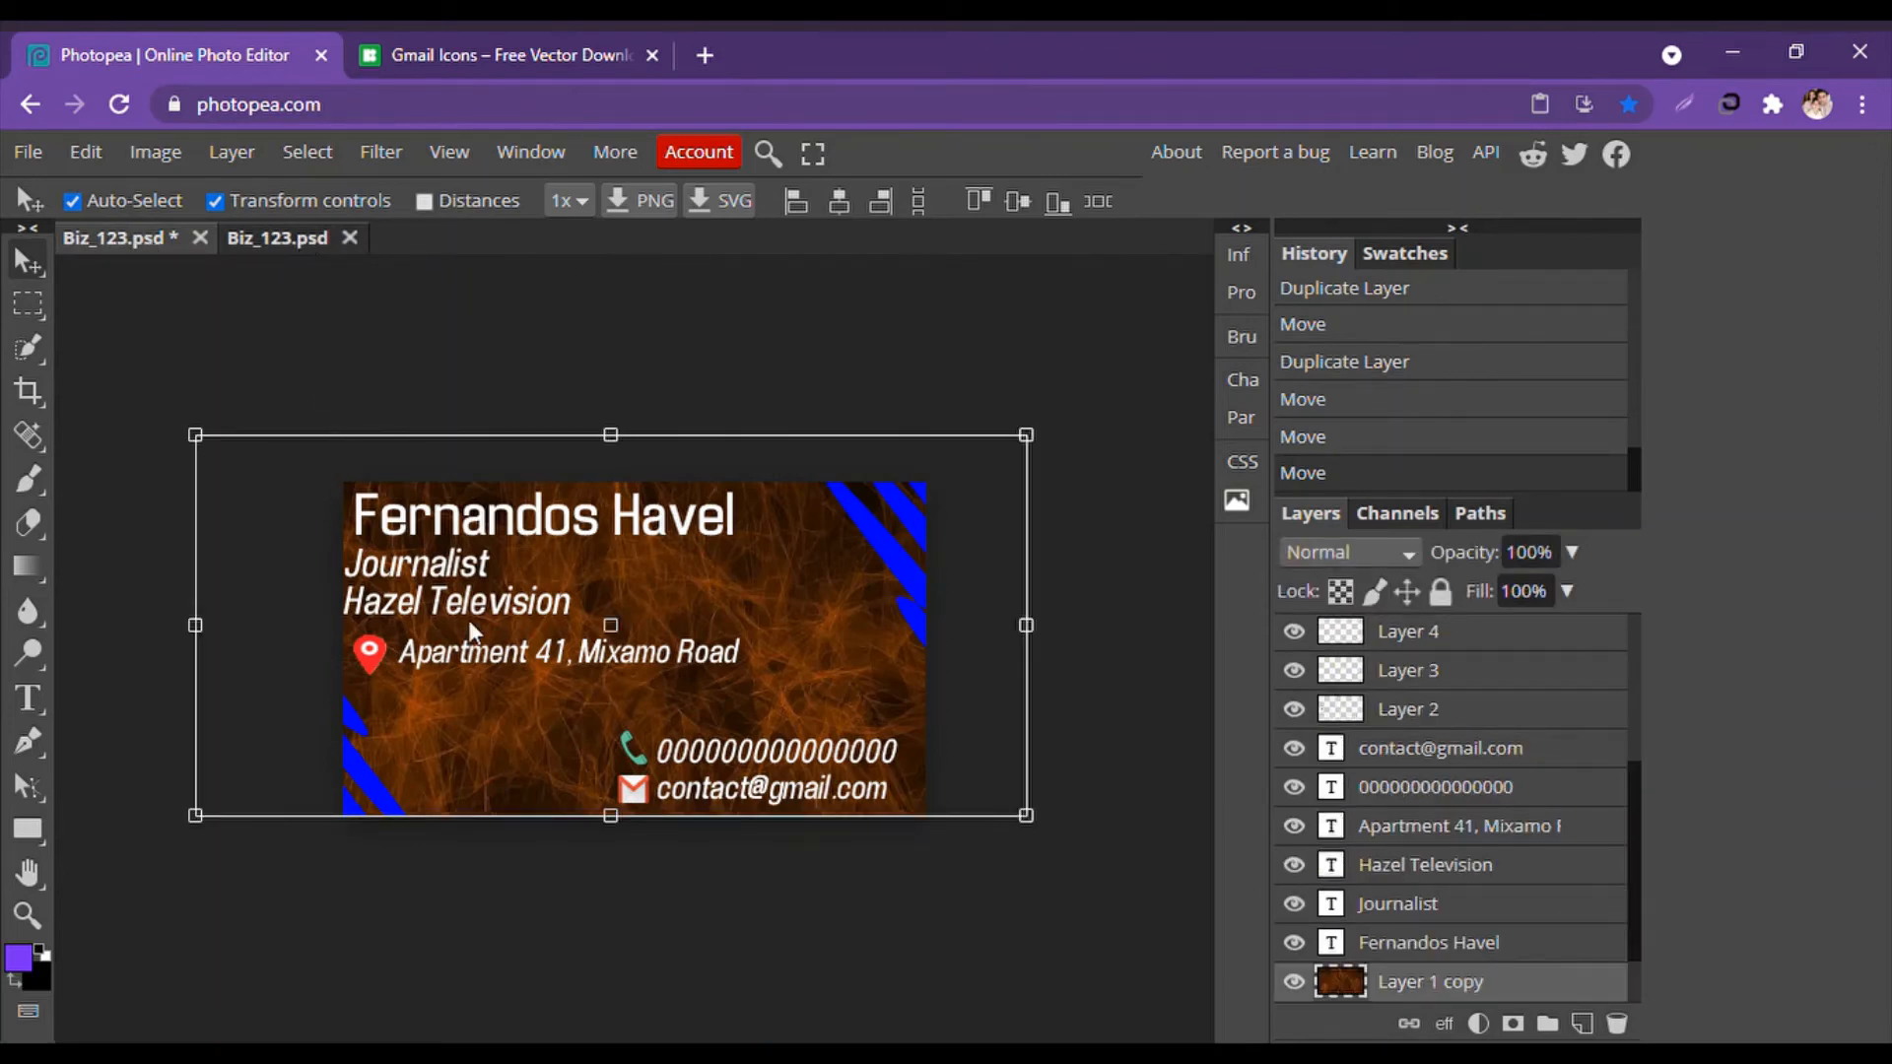
click(293, 244)
click(213, 243)
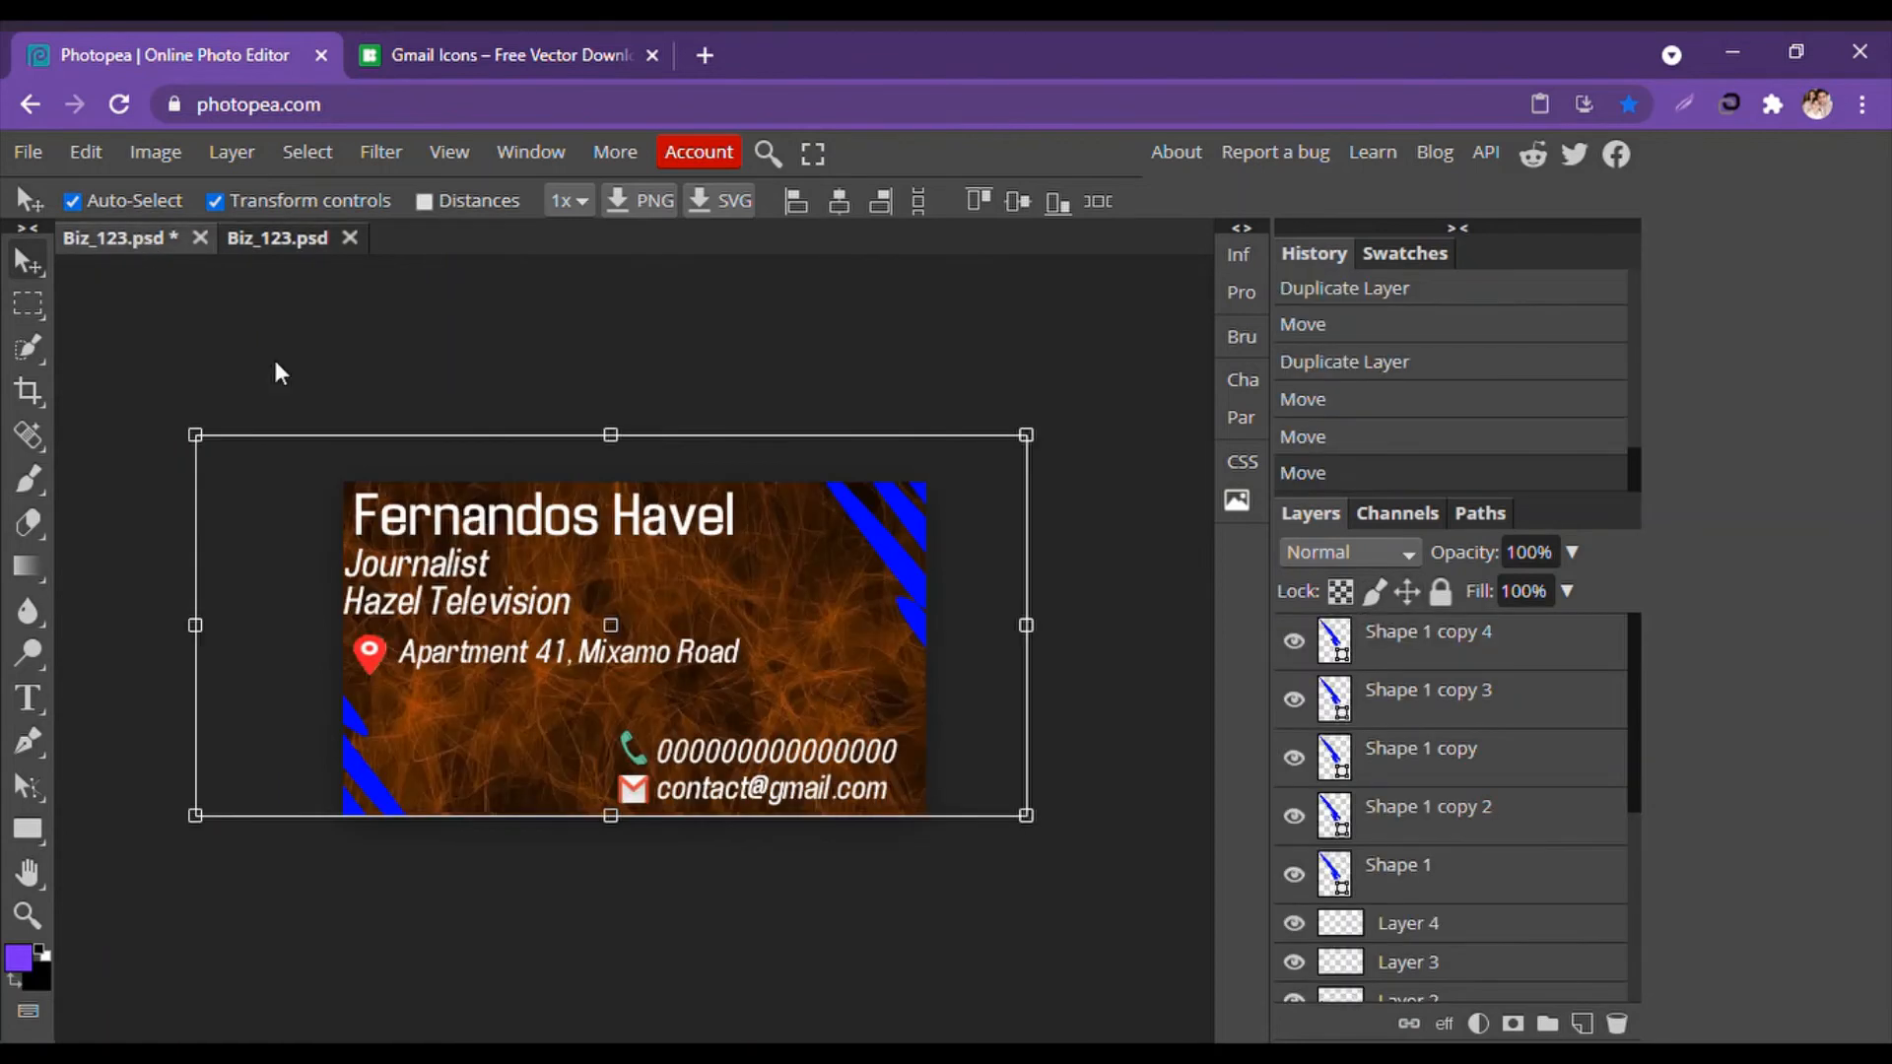
right_click(501, 725)
scroll(1455, 833, down, 2)
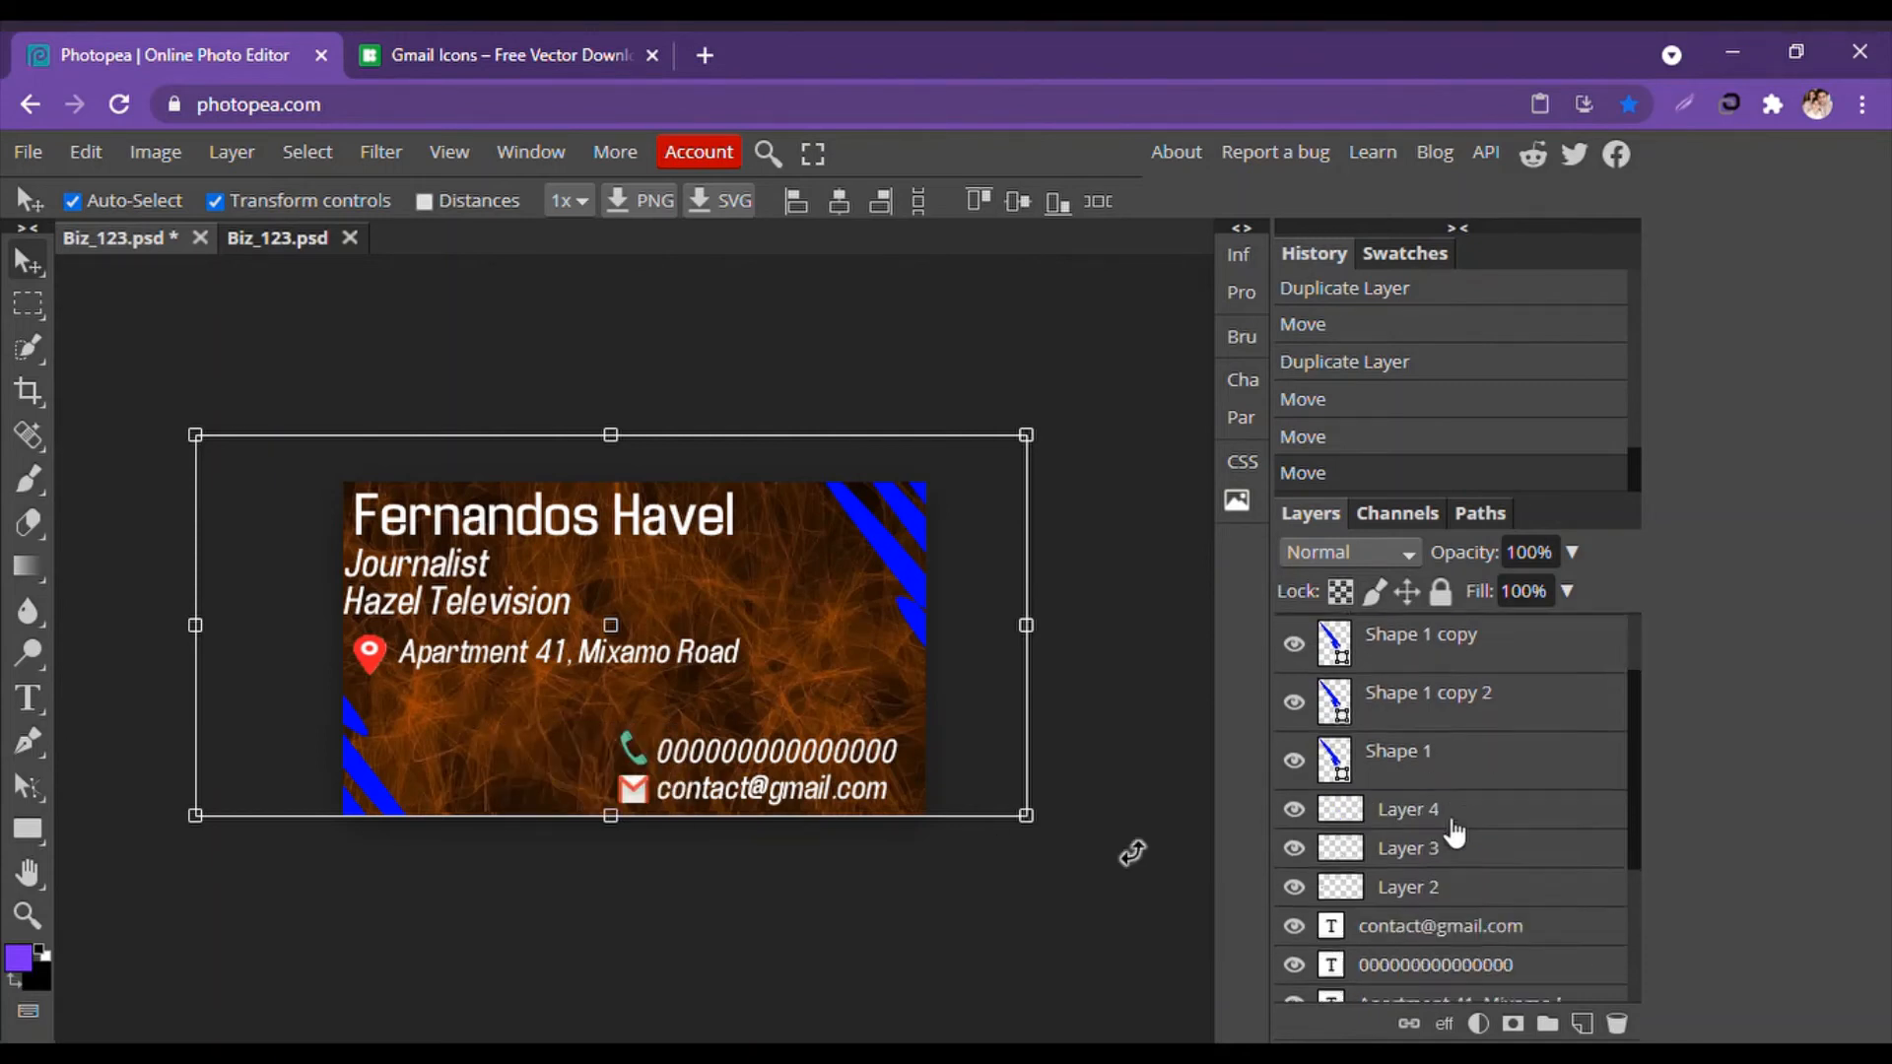
scroll(1455, 832, down, 3)
click(1427, 946)
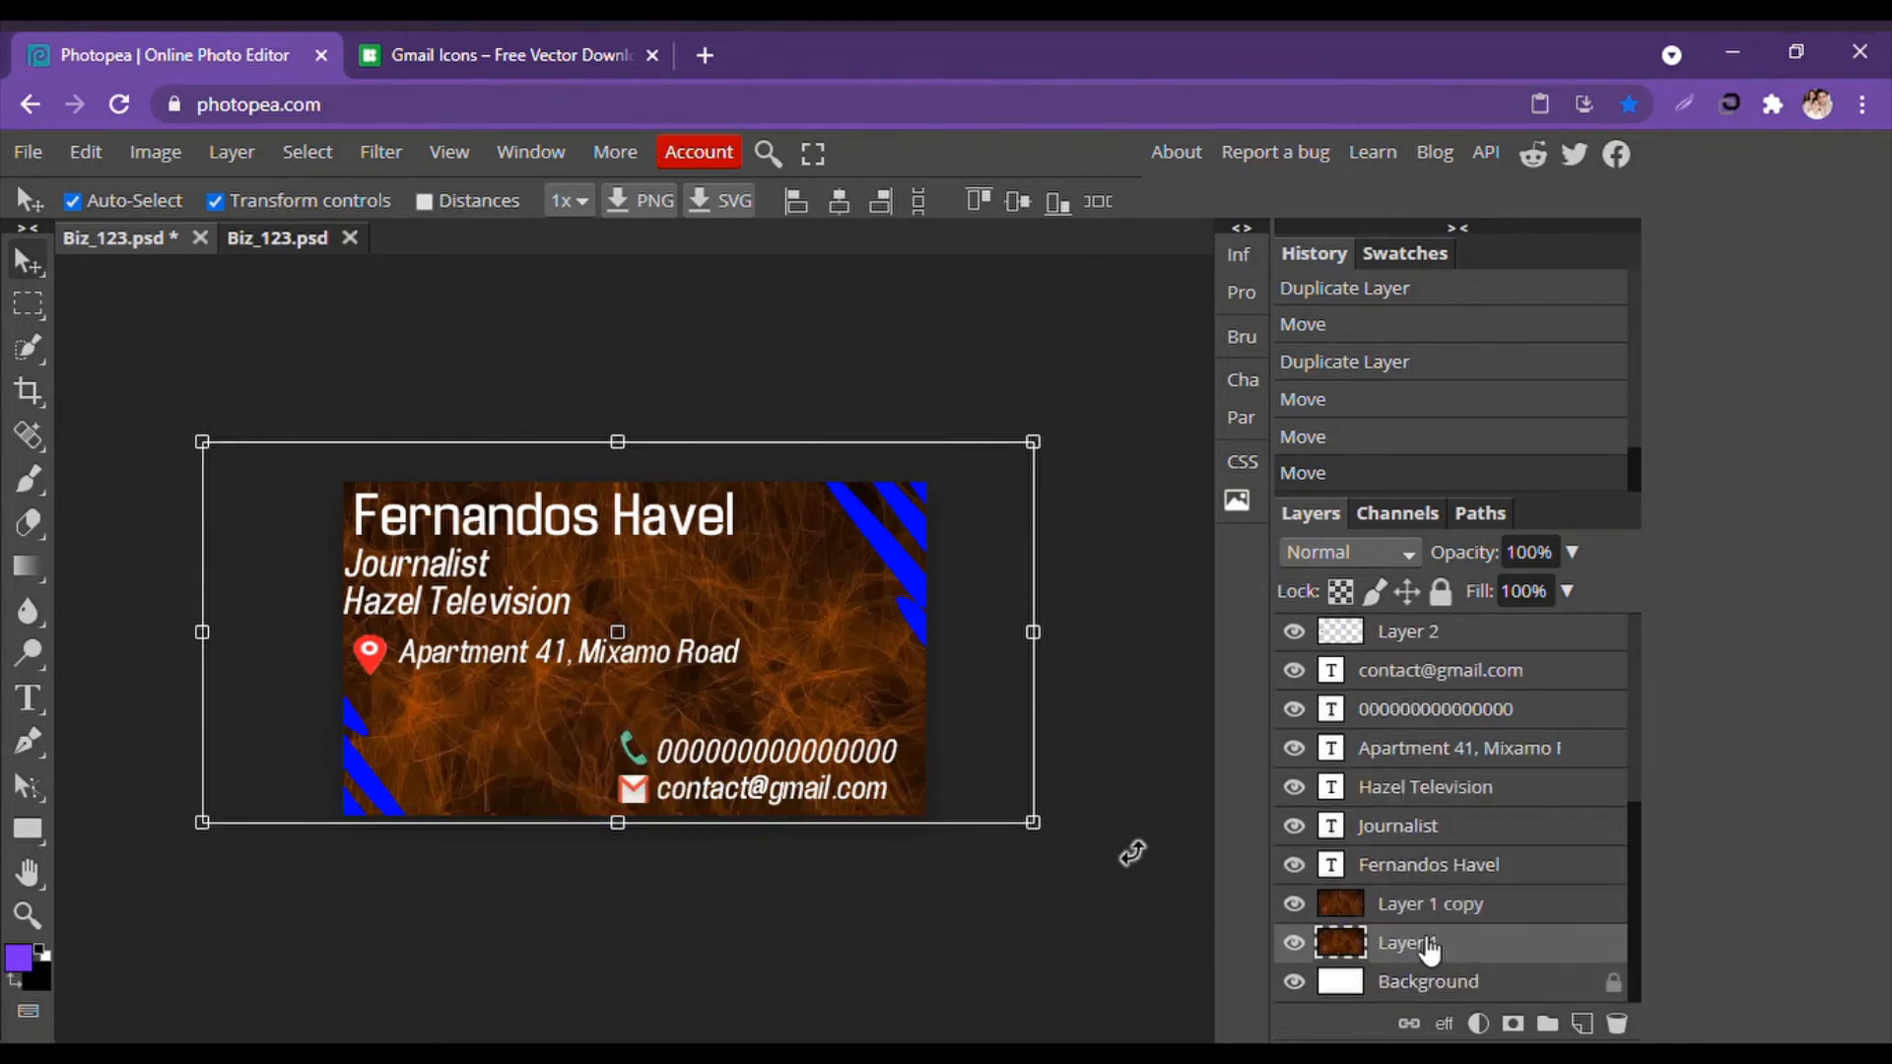
click(1428, 926)
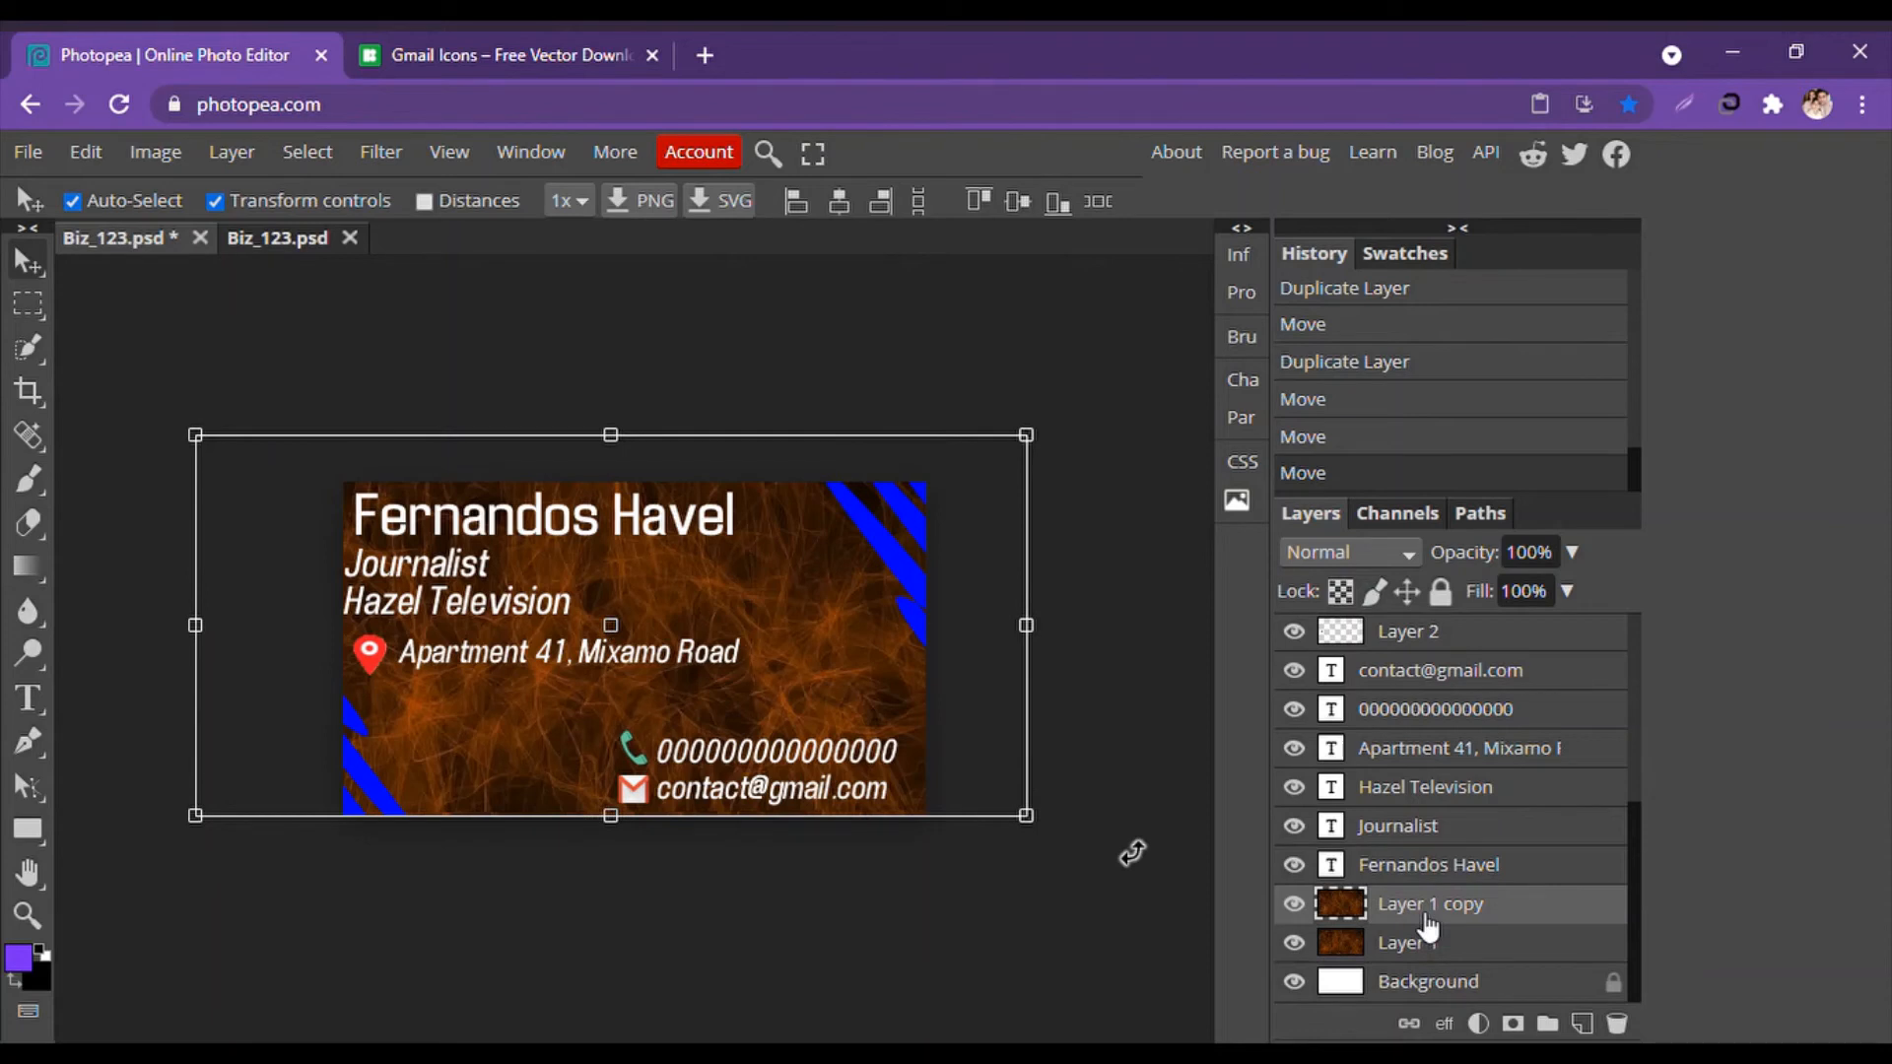
key(Delete)
Paste the orange Layer 1 texture into the new Biz_123 document.
right_click(1434, 944)
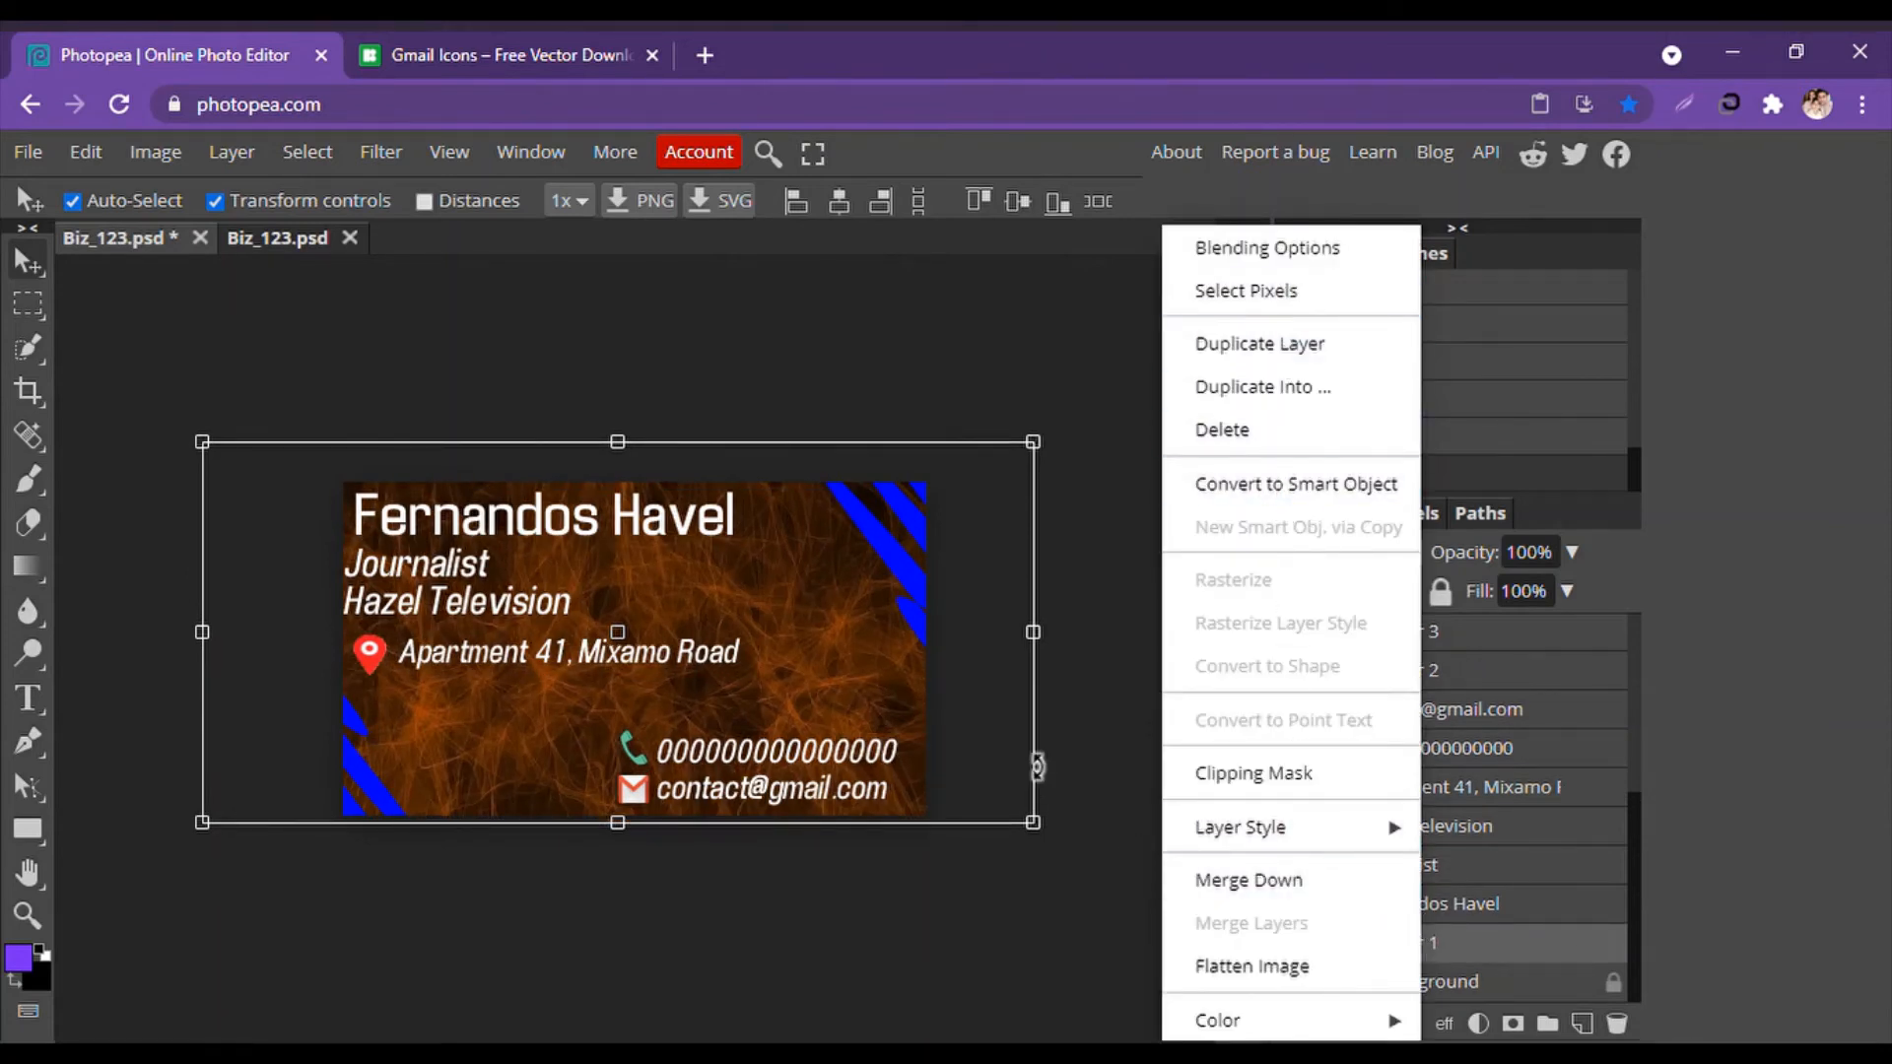
click(921, 983)
click(1405, 948)
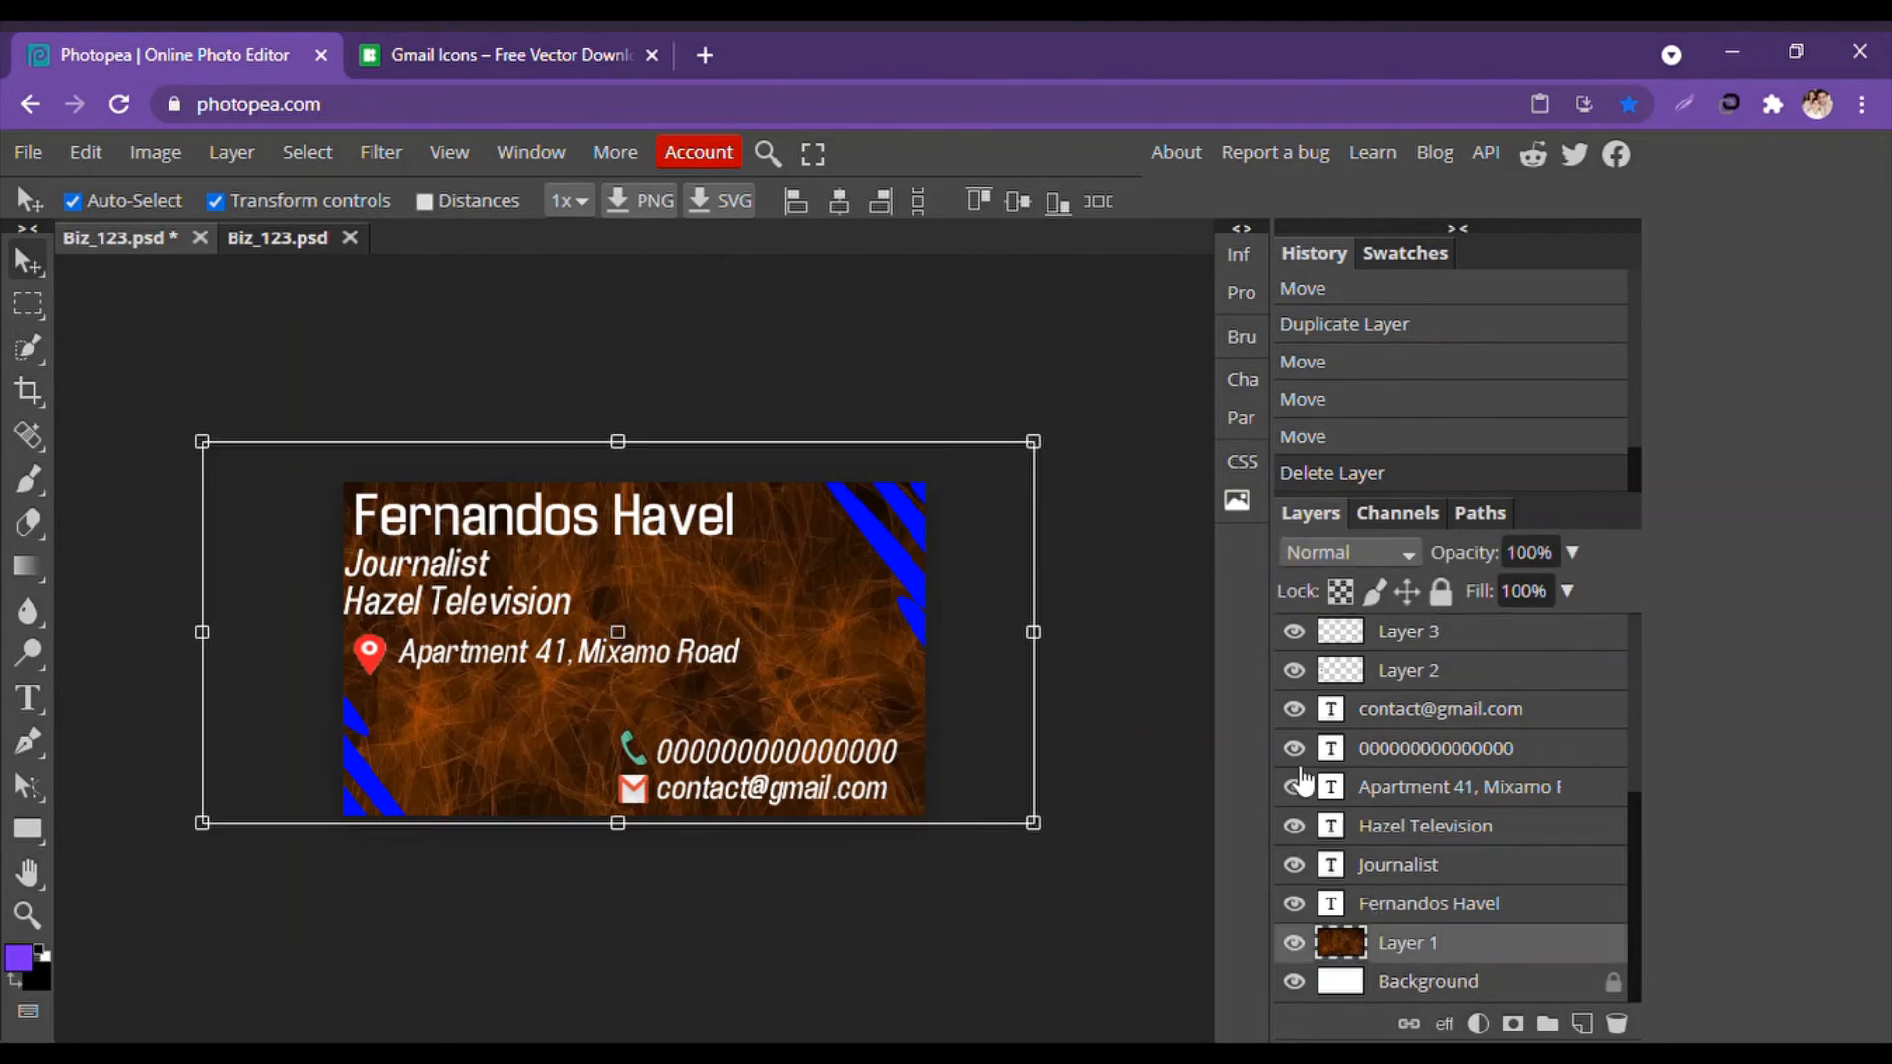
click(496, 33)
click(198, 33)
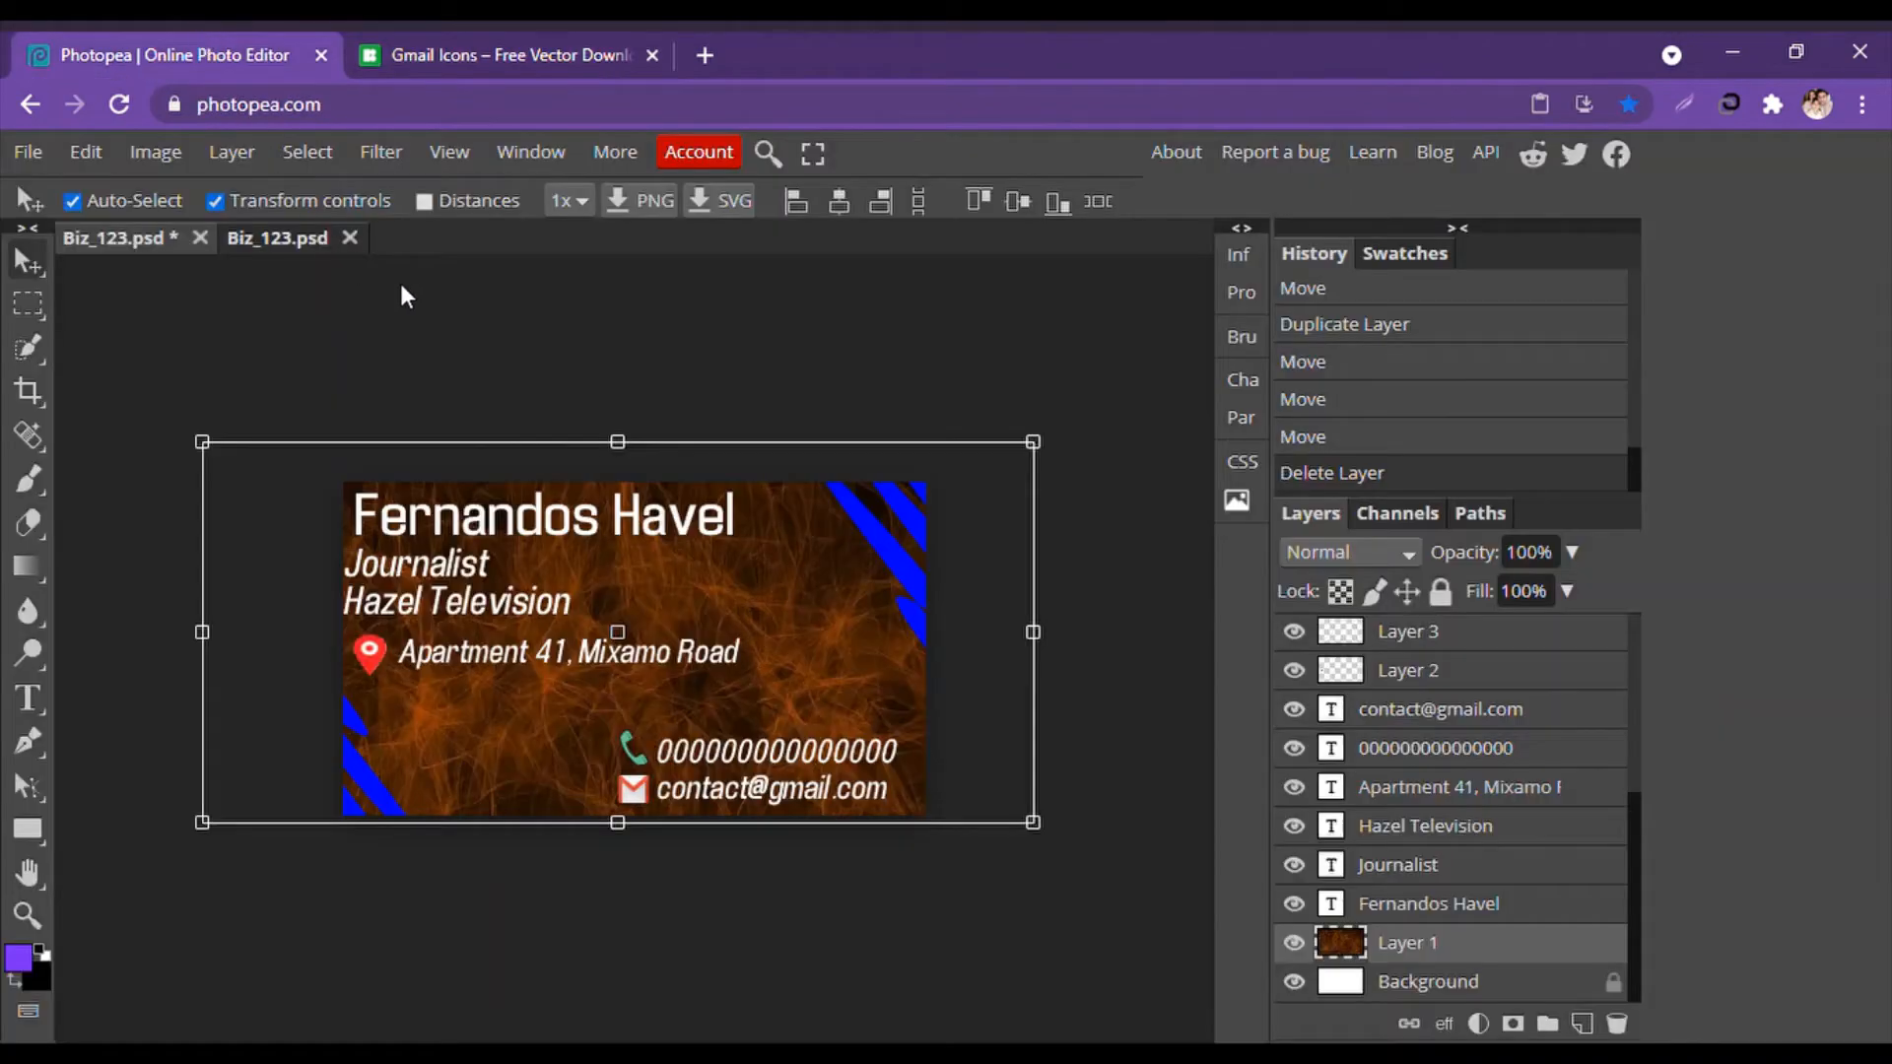
click(263, 233)
key(ctrl+v)
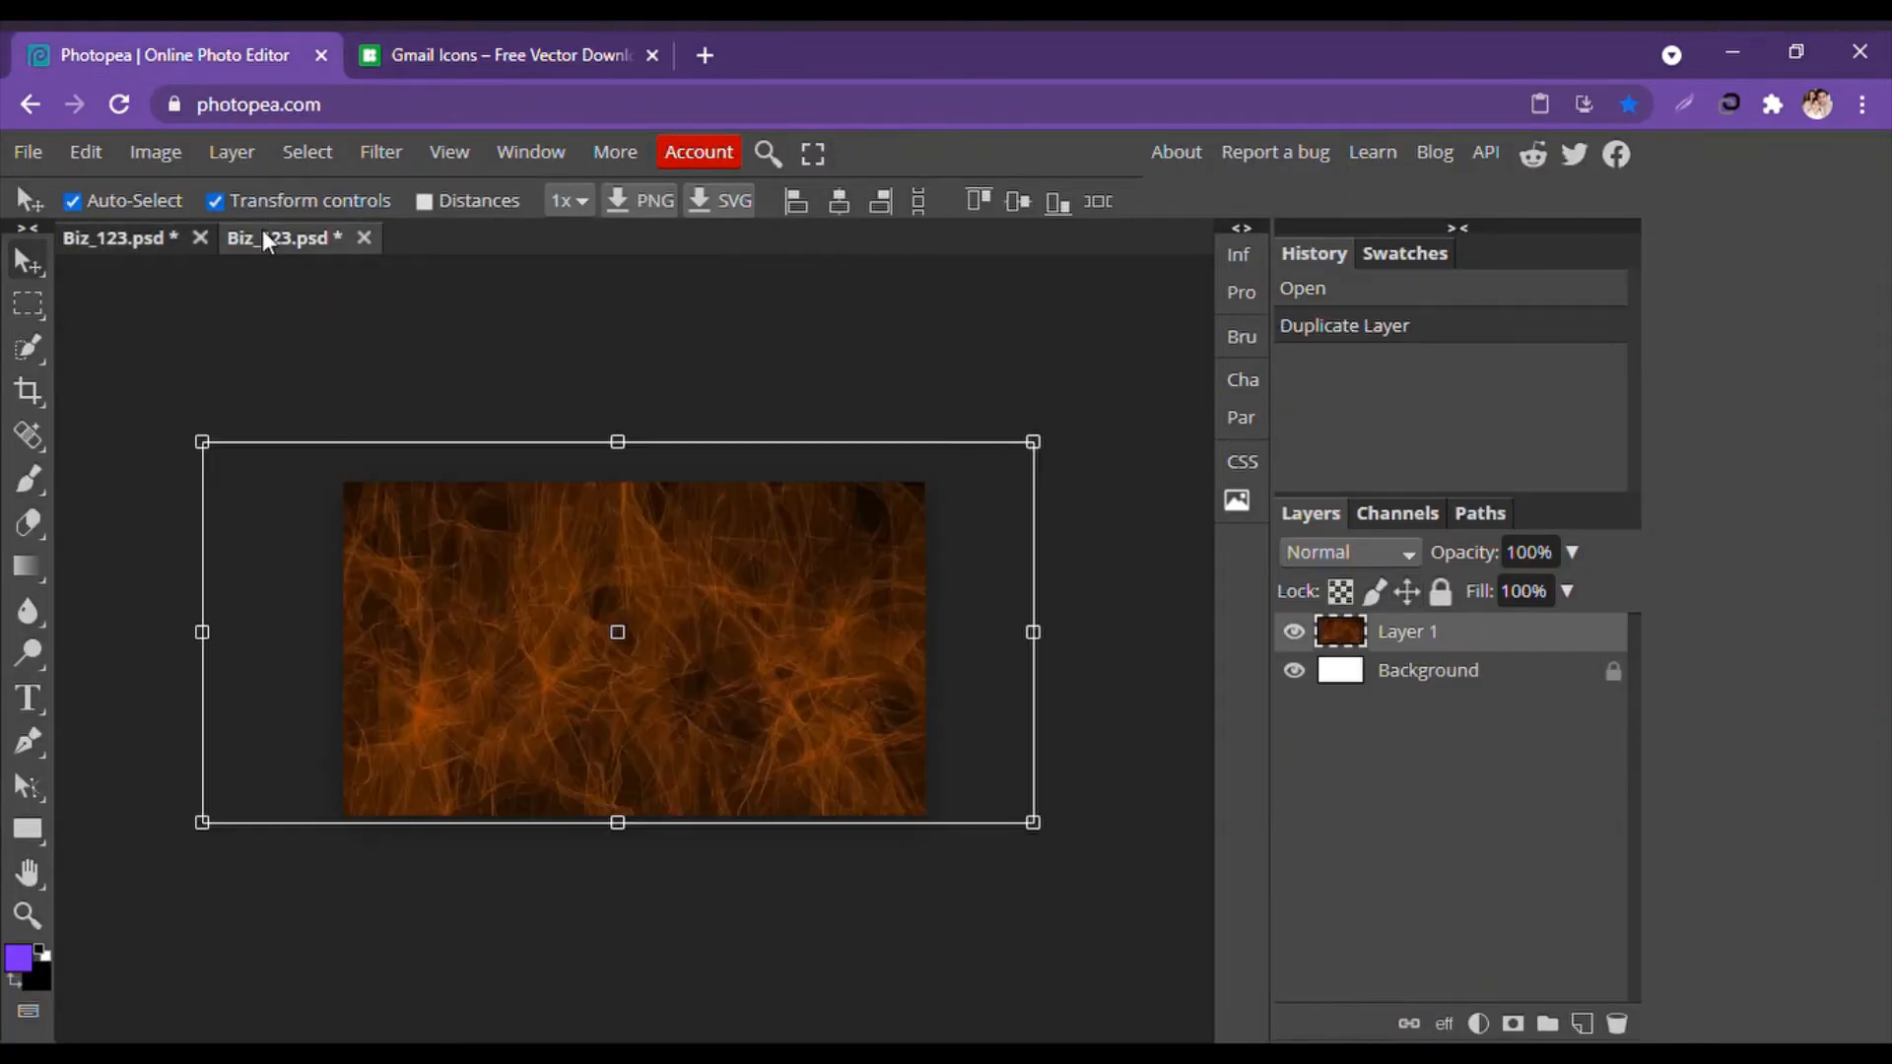
click(280, 311)
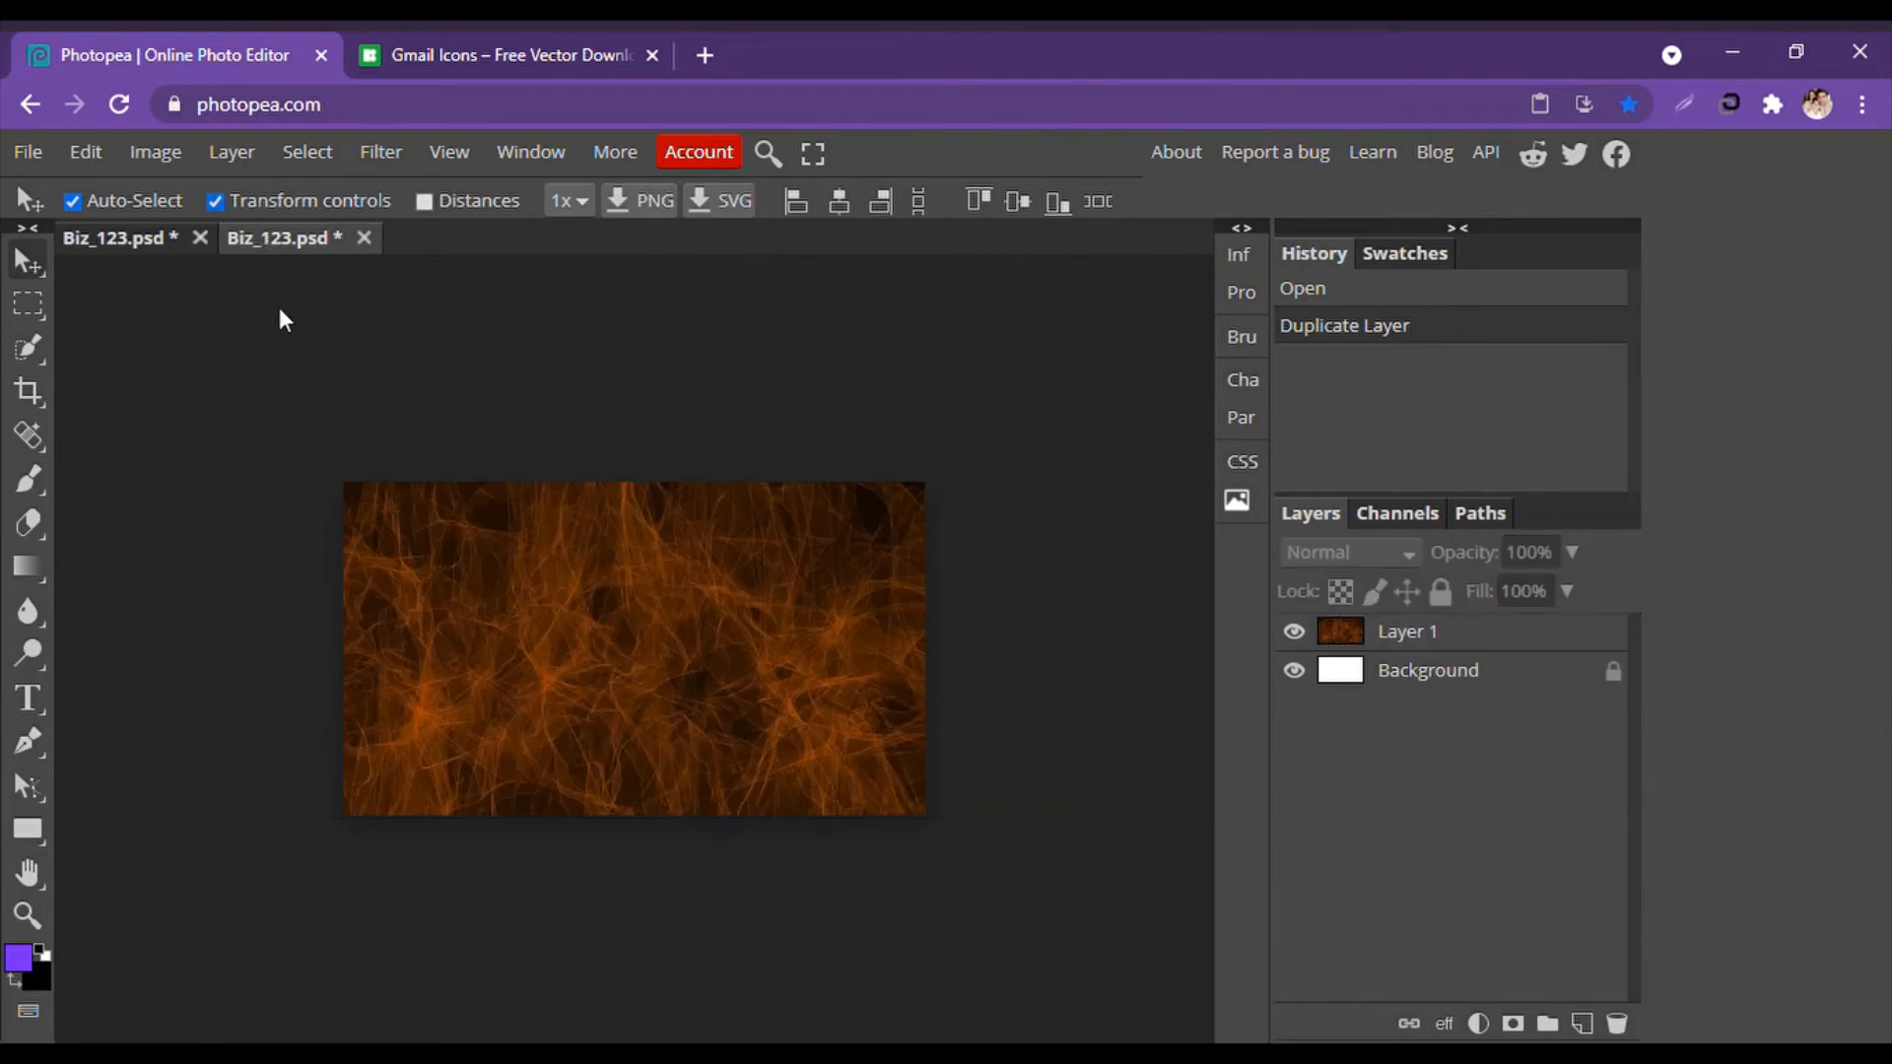
Return to the business card and open a new blank browser tab.
click(96, 229)
click(262, 232)
click(120, 232)
key(ctrl+t)
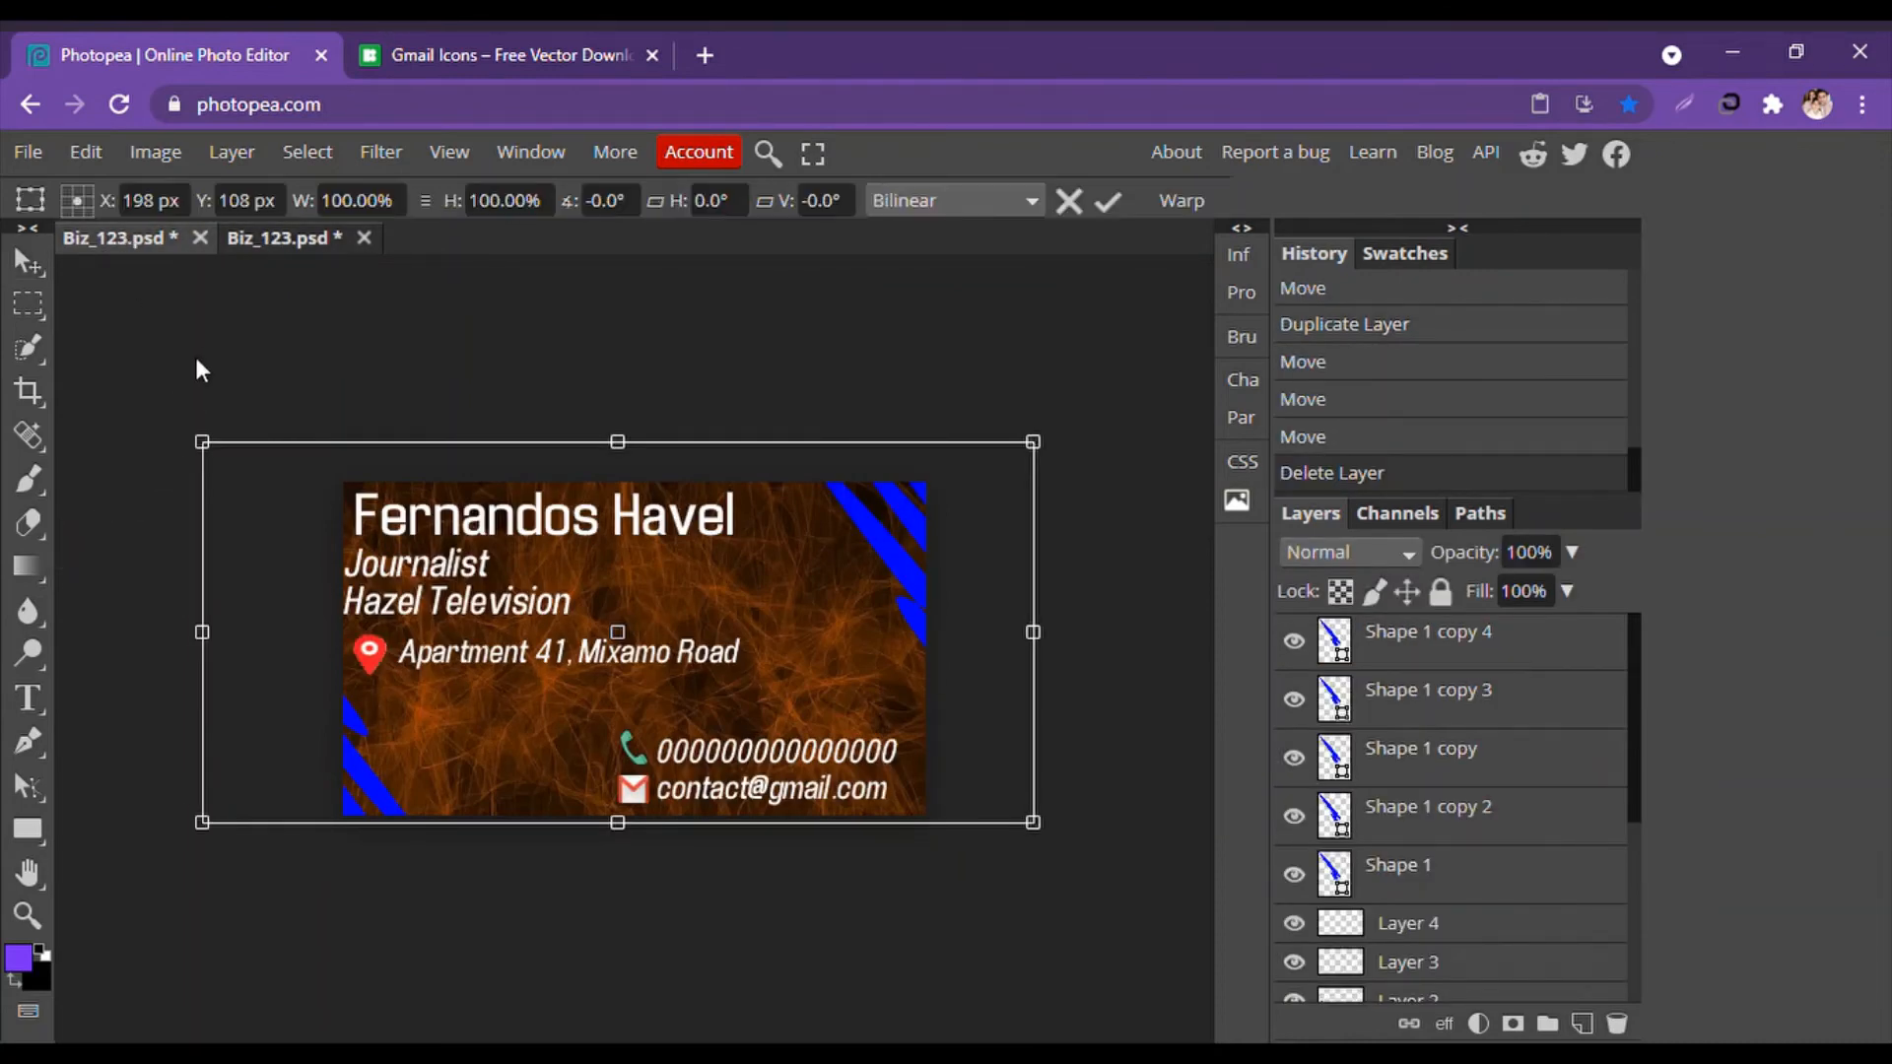
click(533, 45)
click(706, 55)
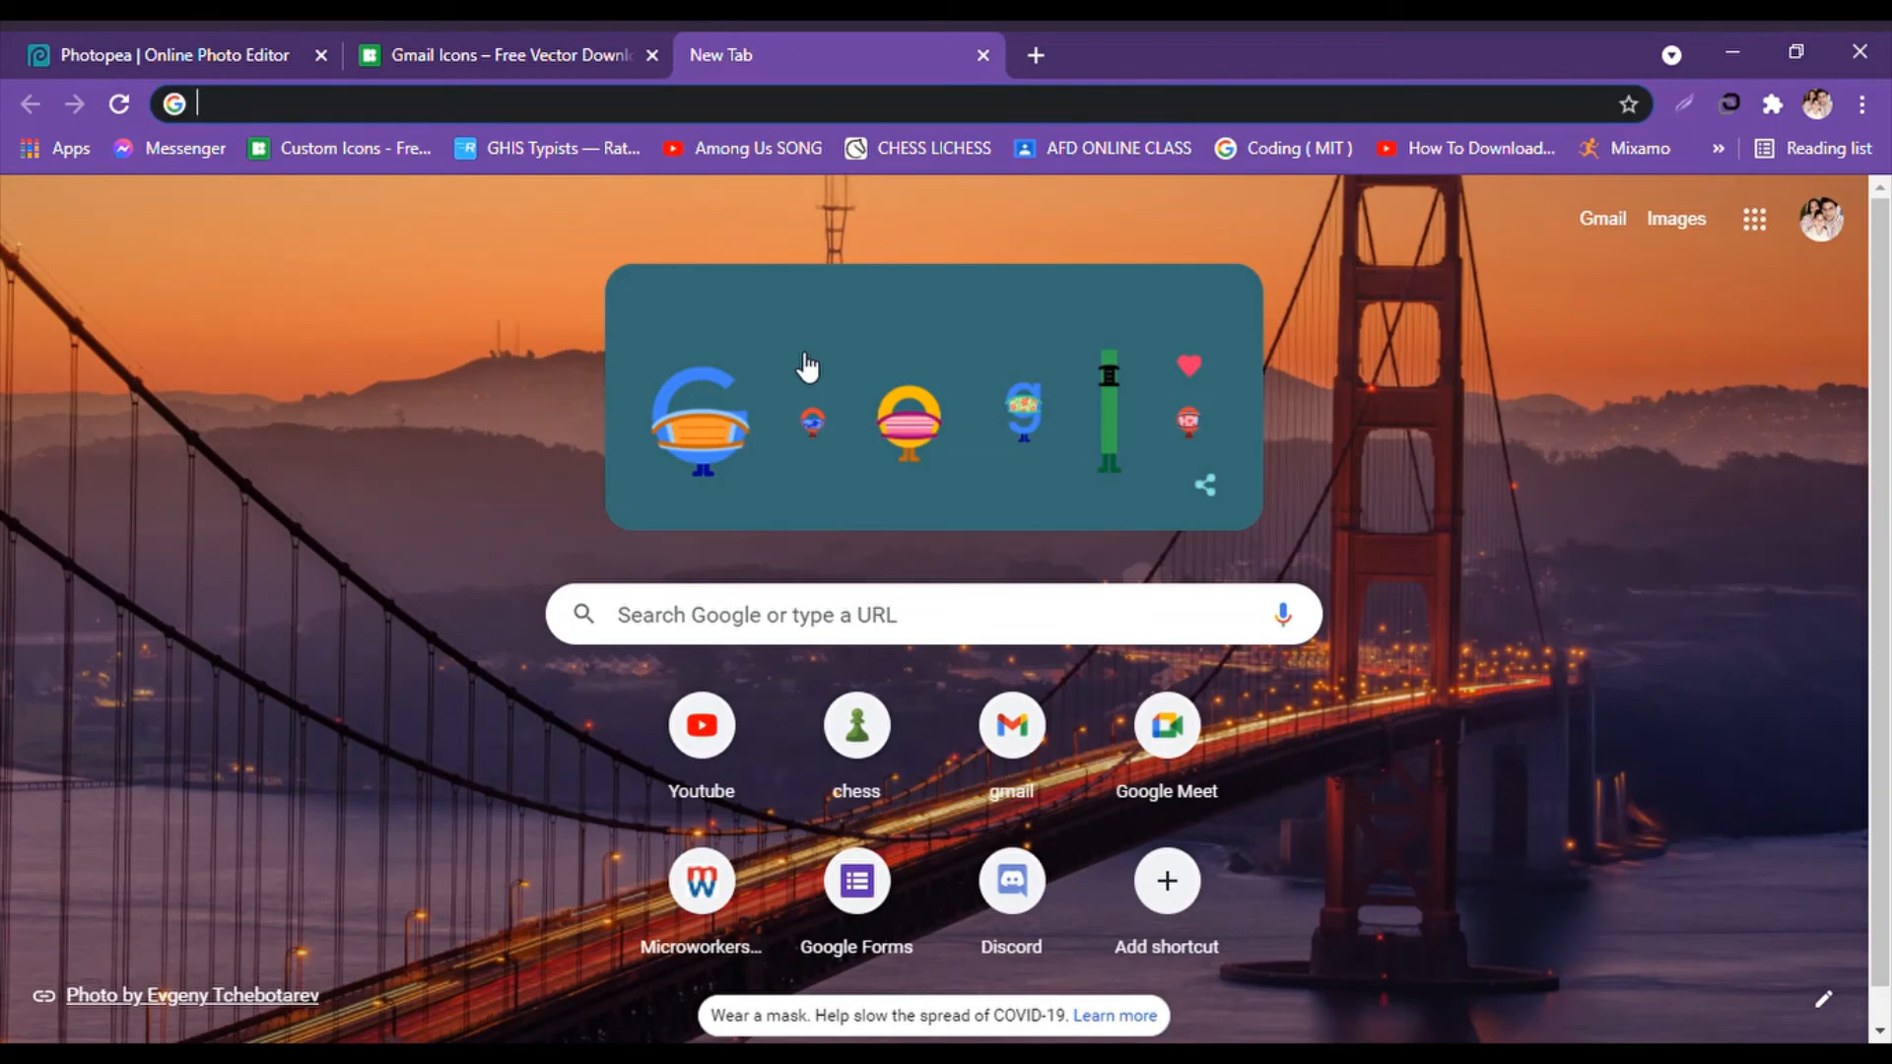
Search Google for 'Business card mockup' free download.
text(Business)
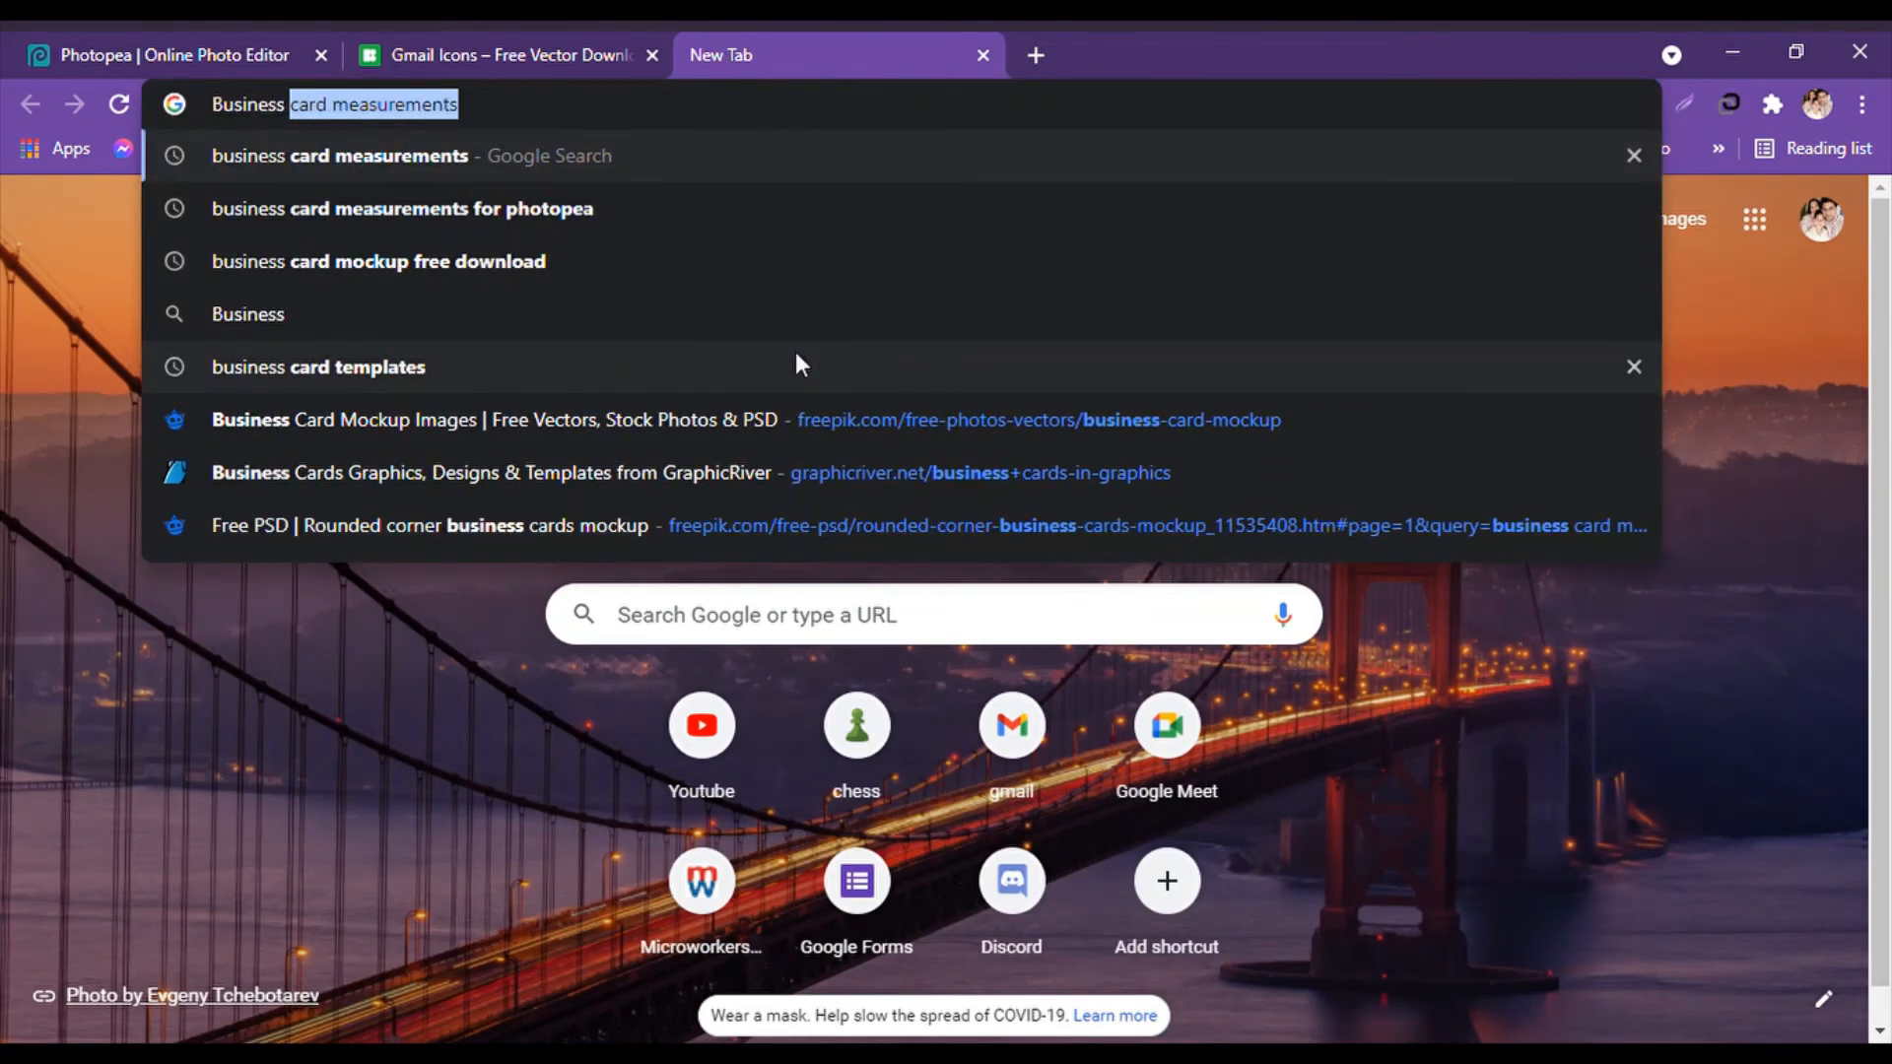
text( card mockup)
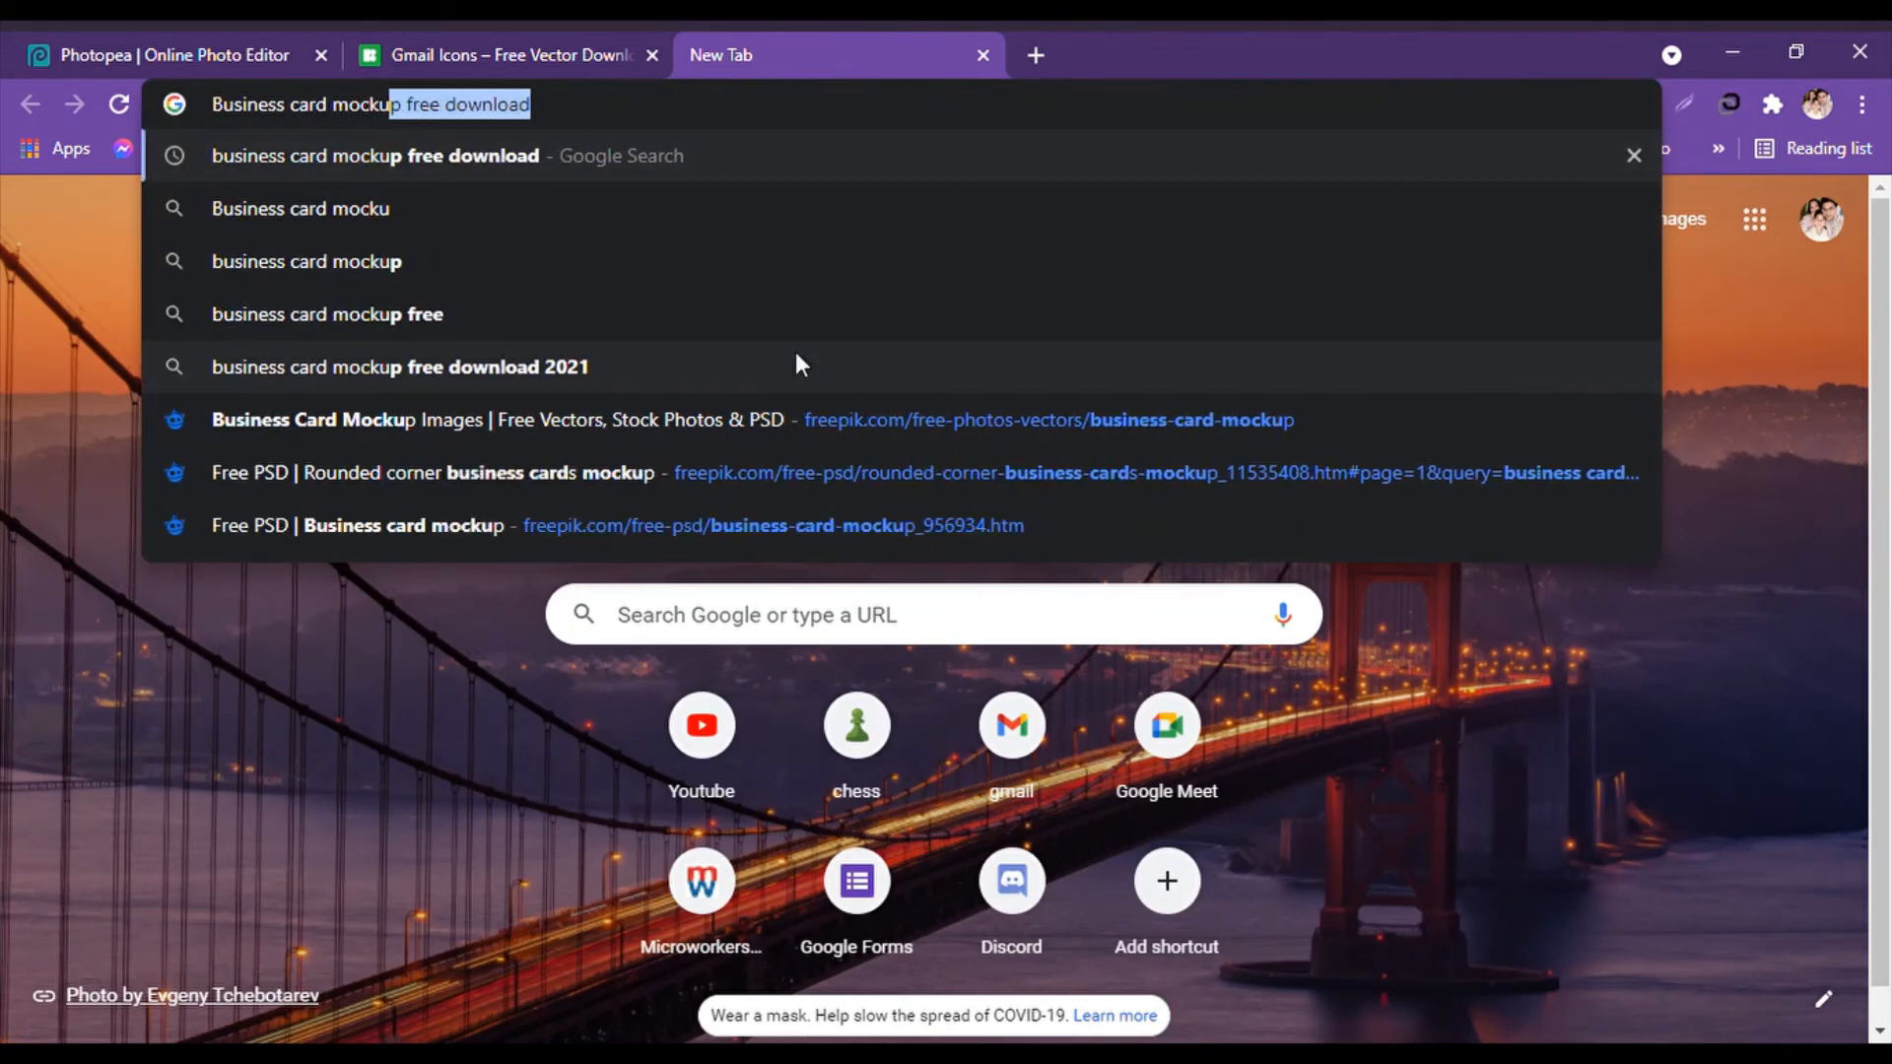
key(Return)
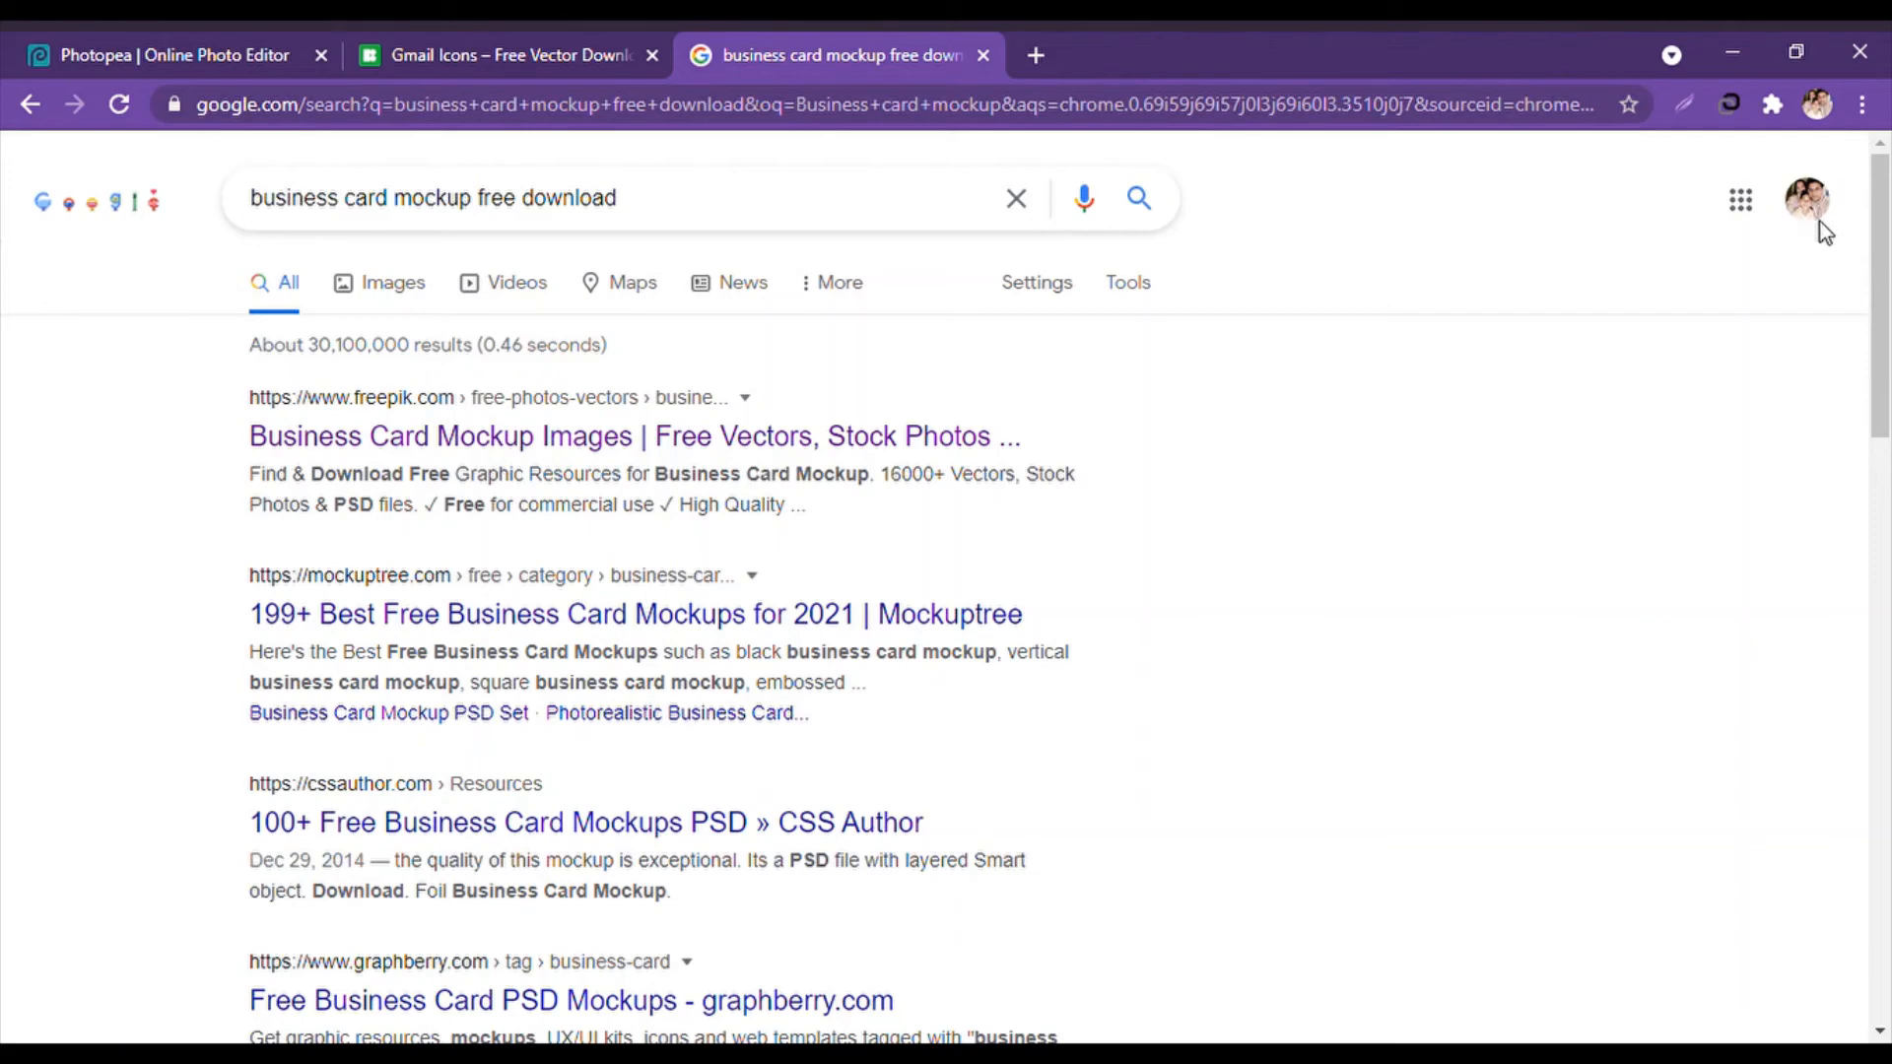
Download the free Rounded corner business cards mockup from Freepik.
click(816, 437)
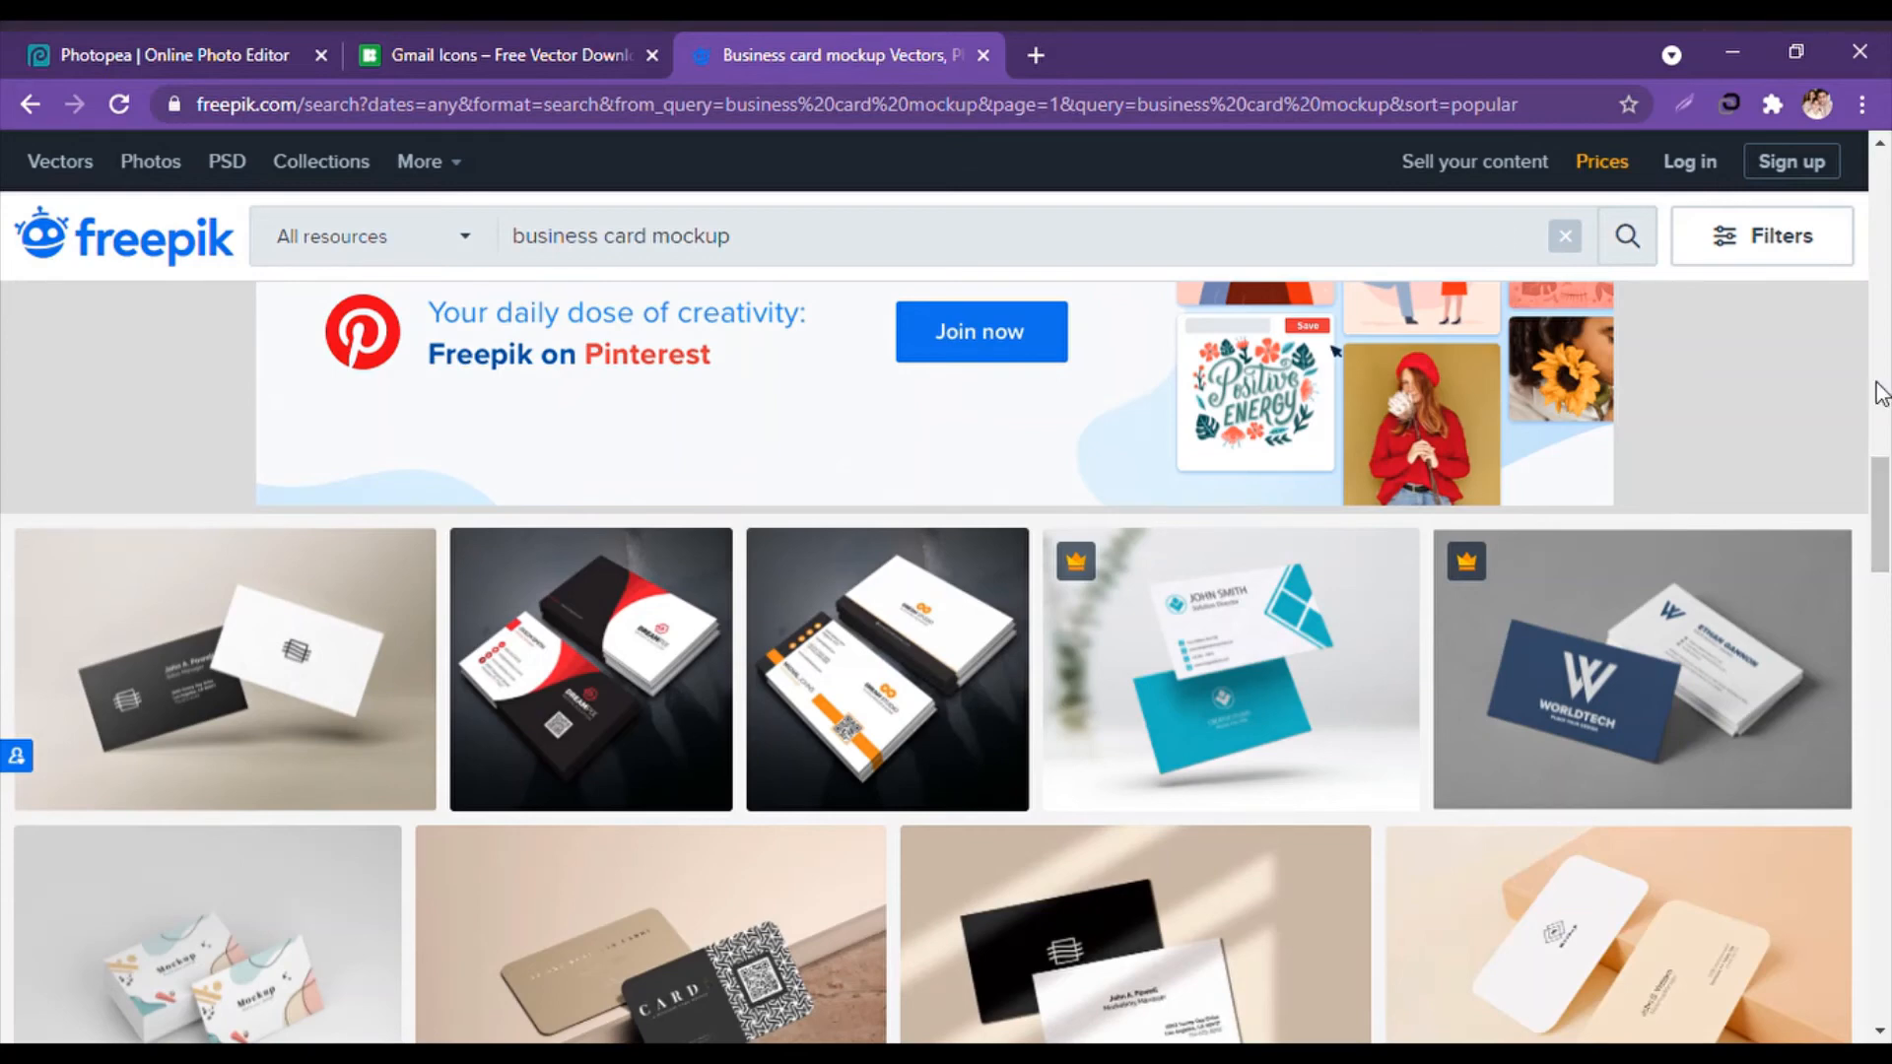
scroll(572, 532, down, 3)
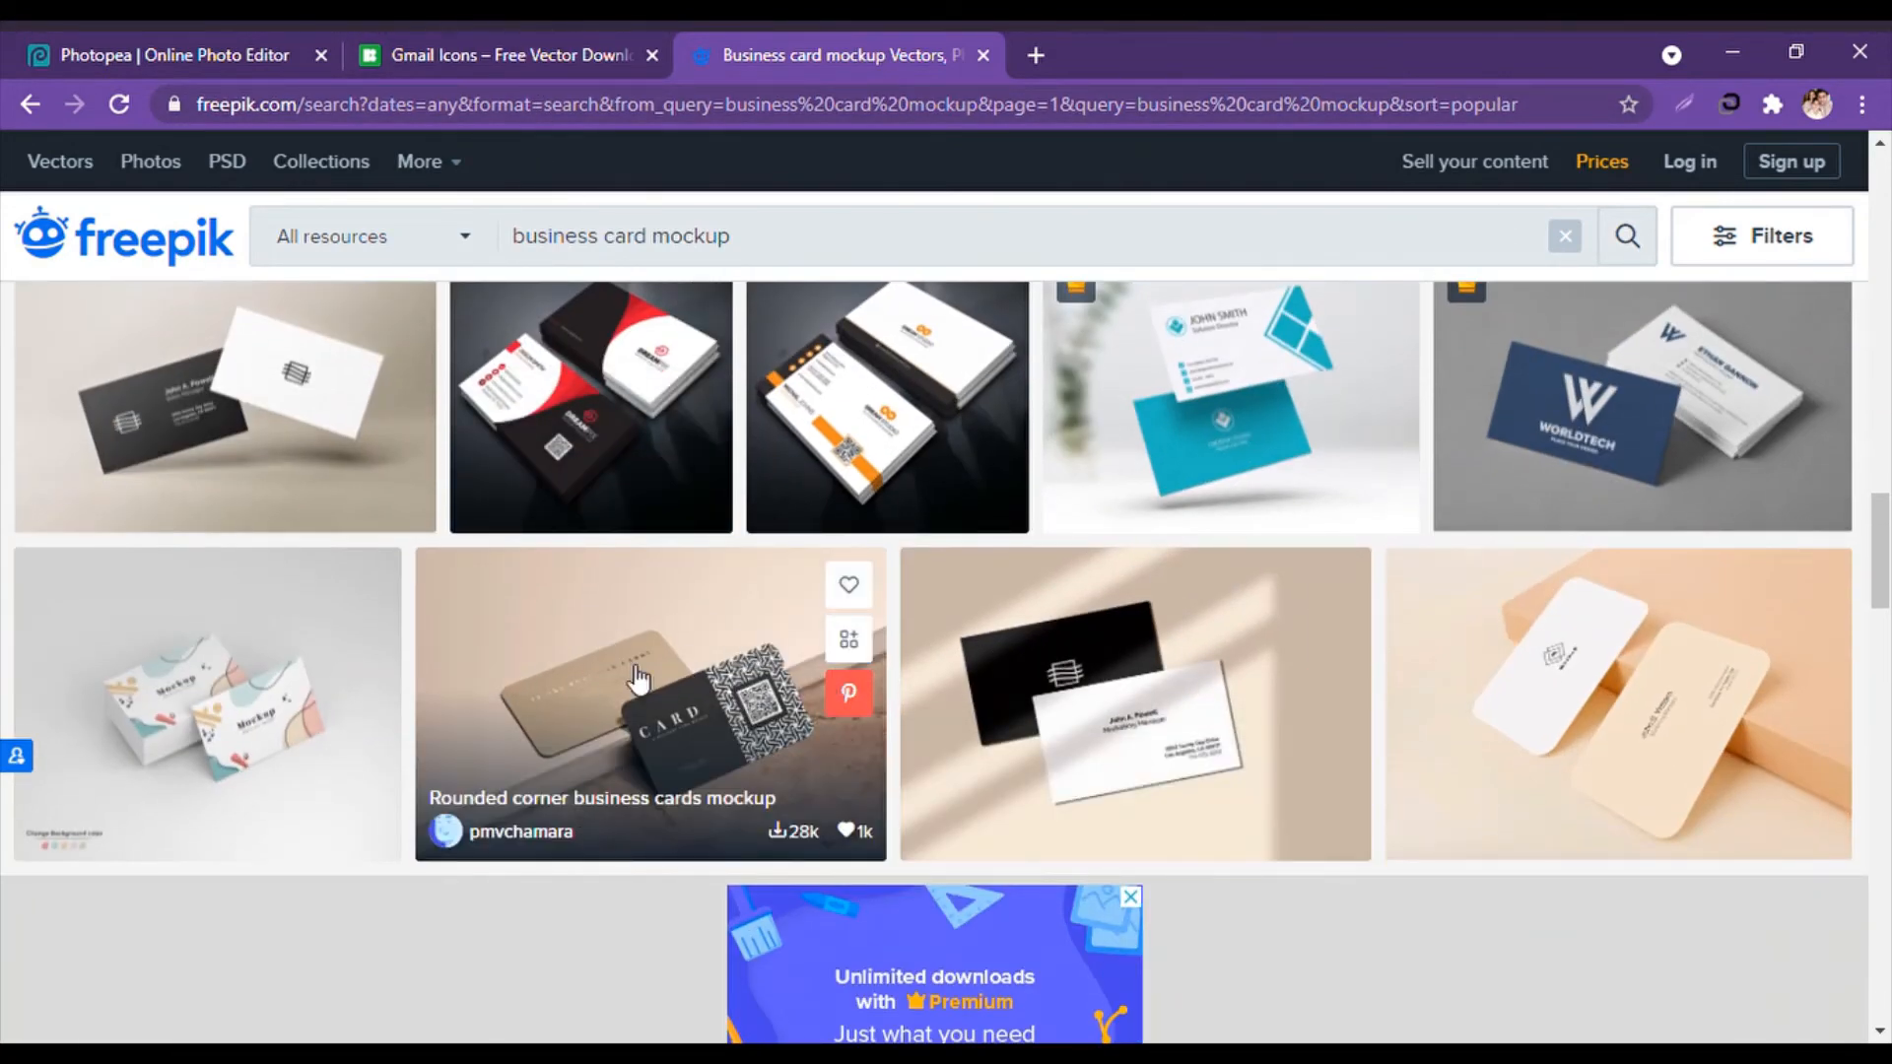
click(582, 639)
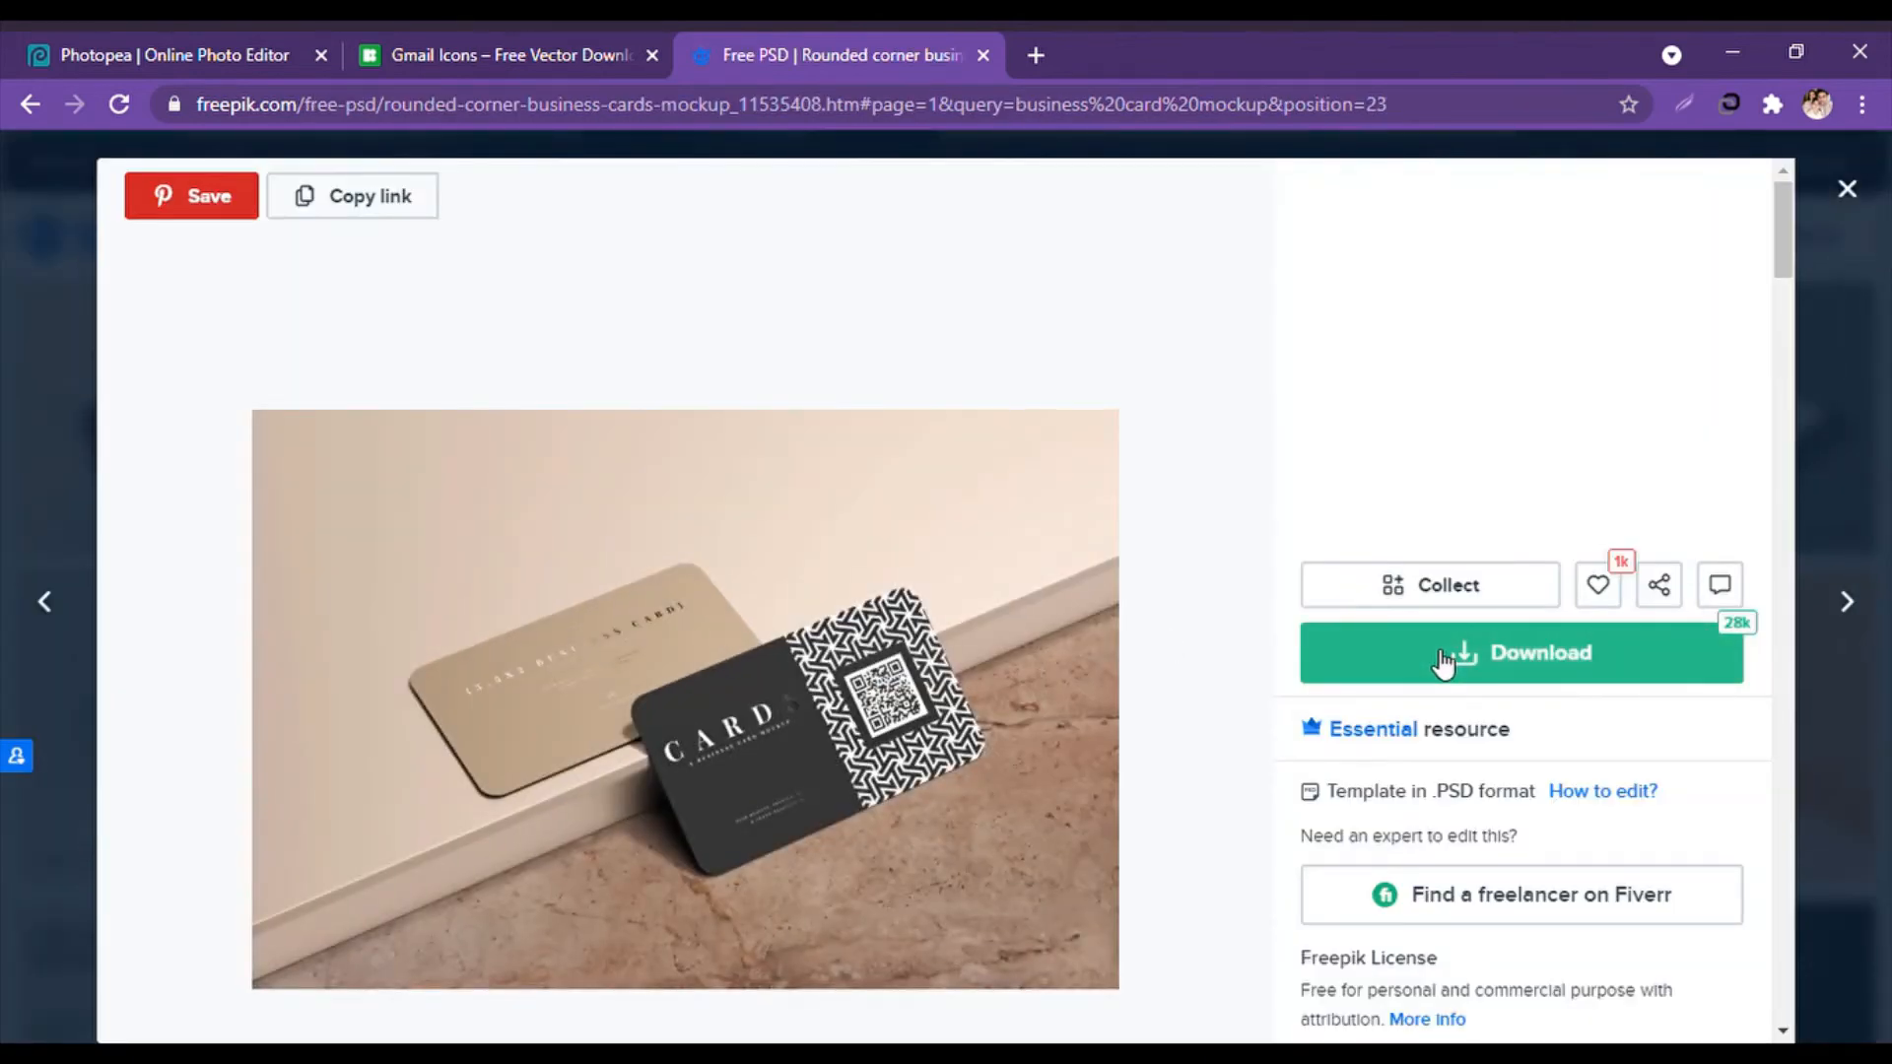
scroll(1444, 655, down, 3)
scroll(1446, 640, up, 3)
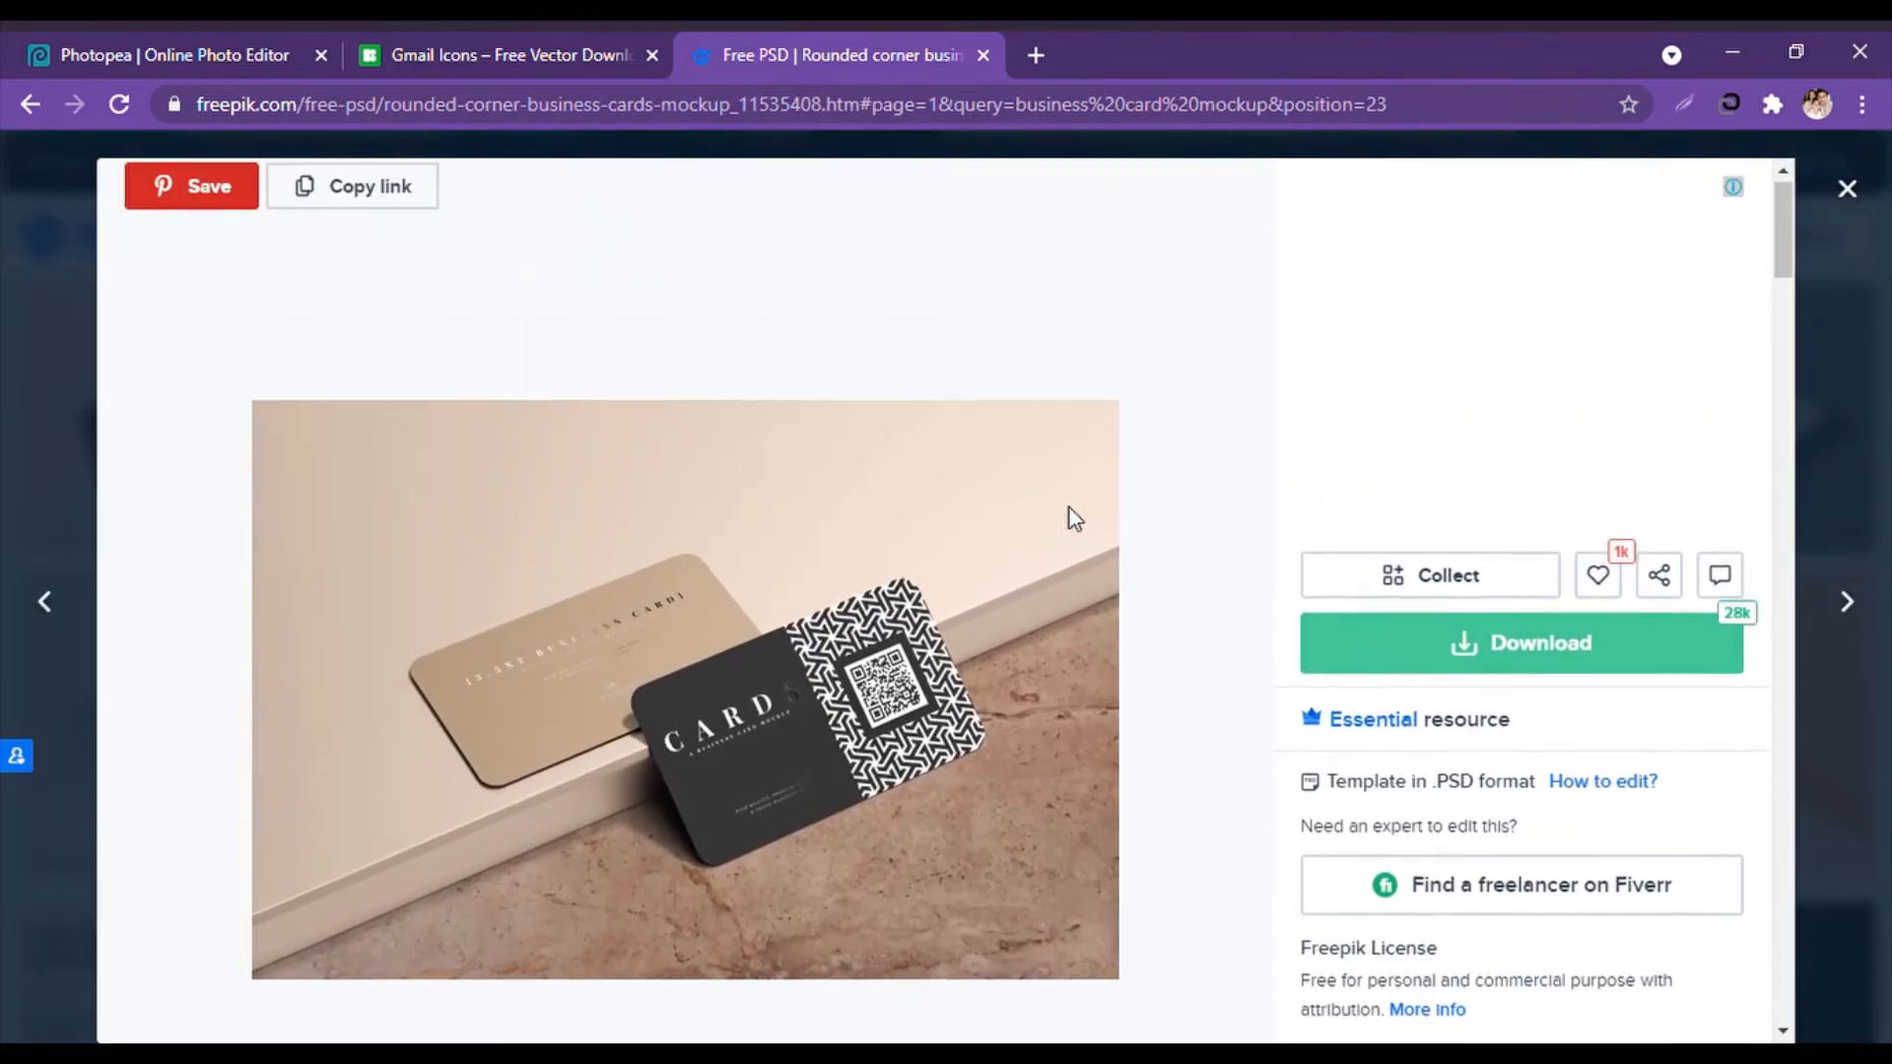
click(1448, 656)
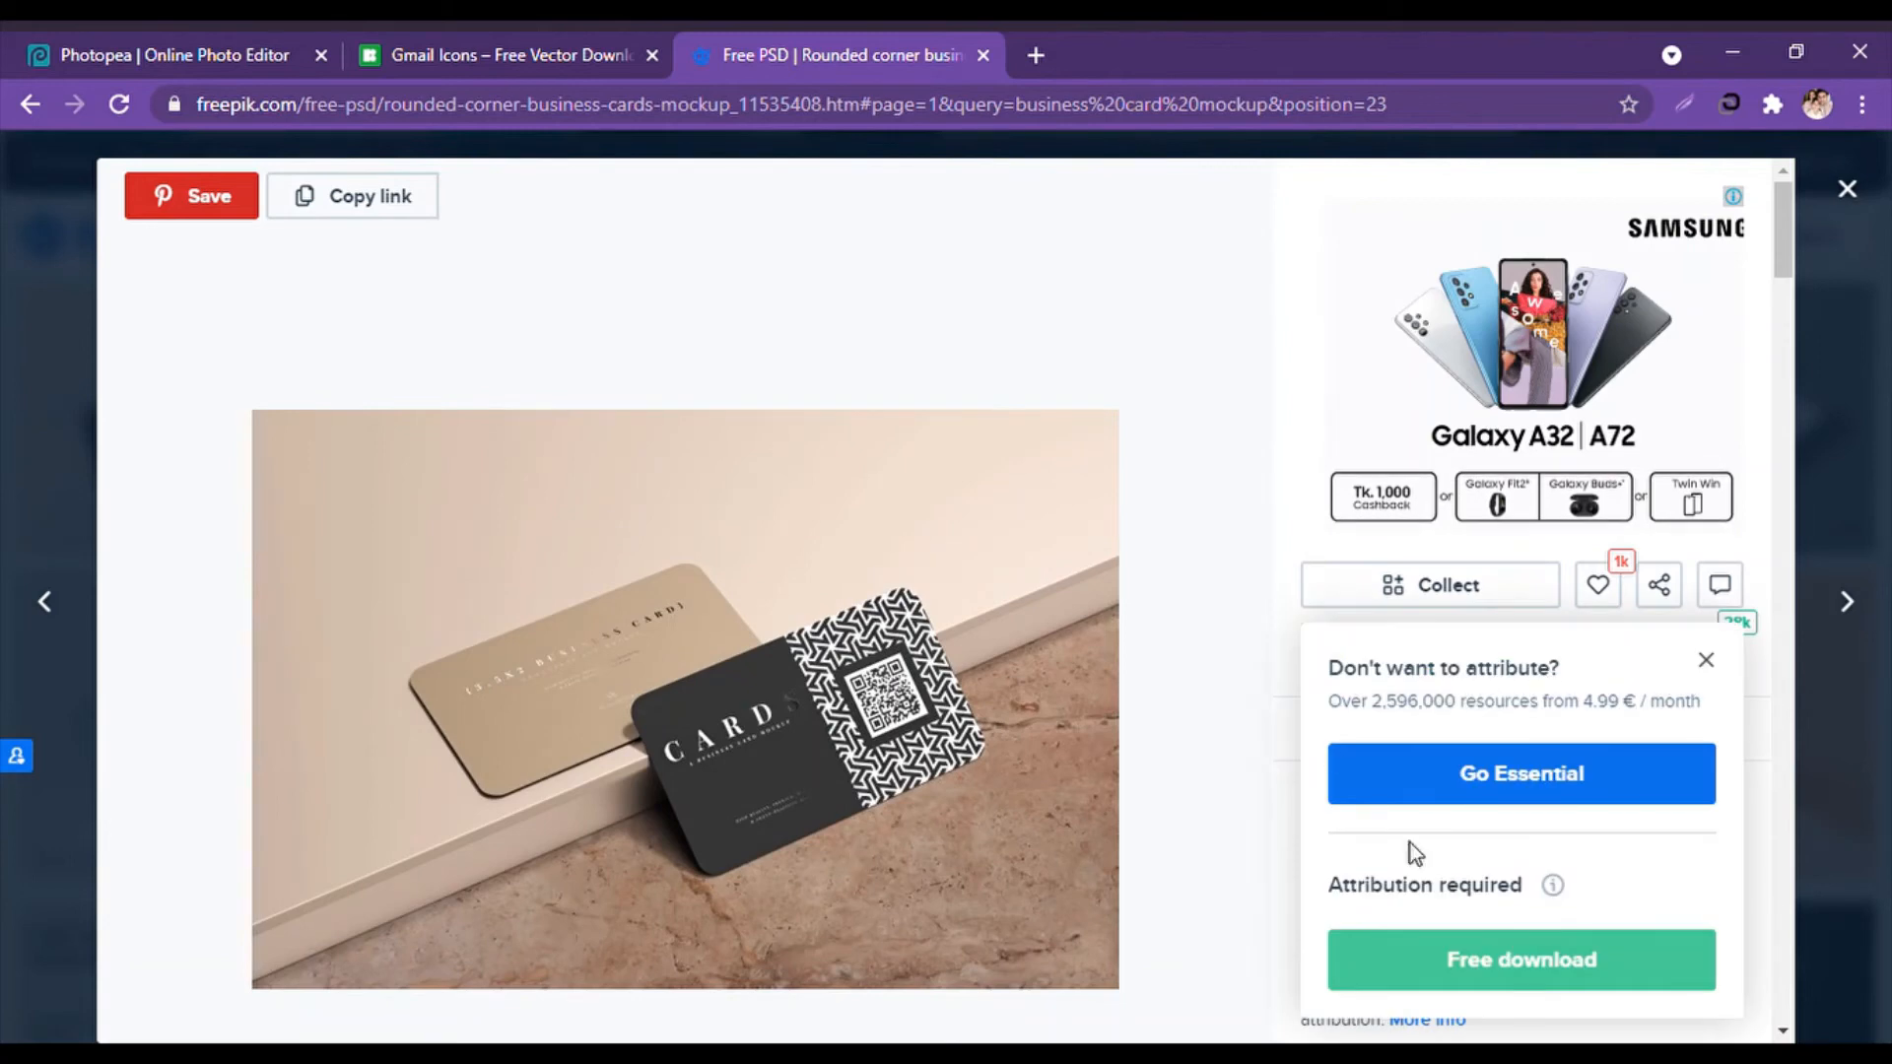
scroll(1517, 827, down, 2)
click(1617, 806)
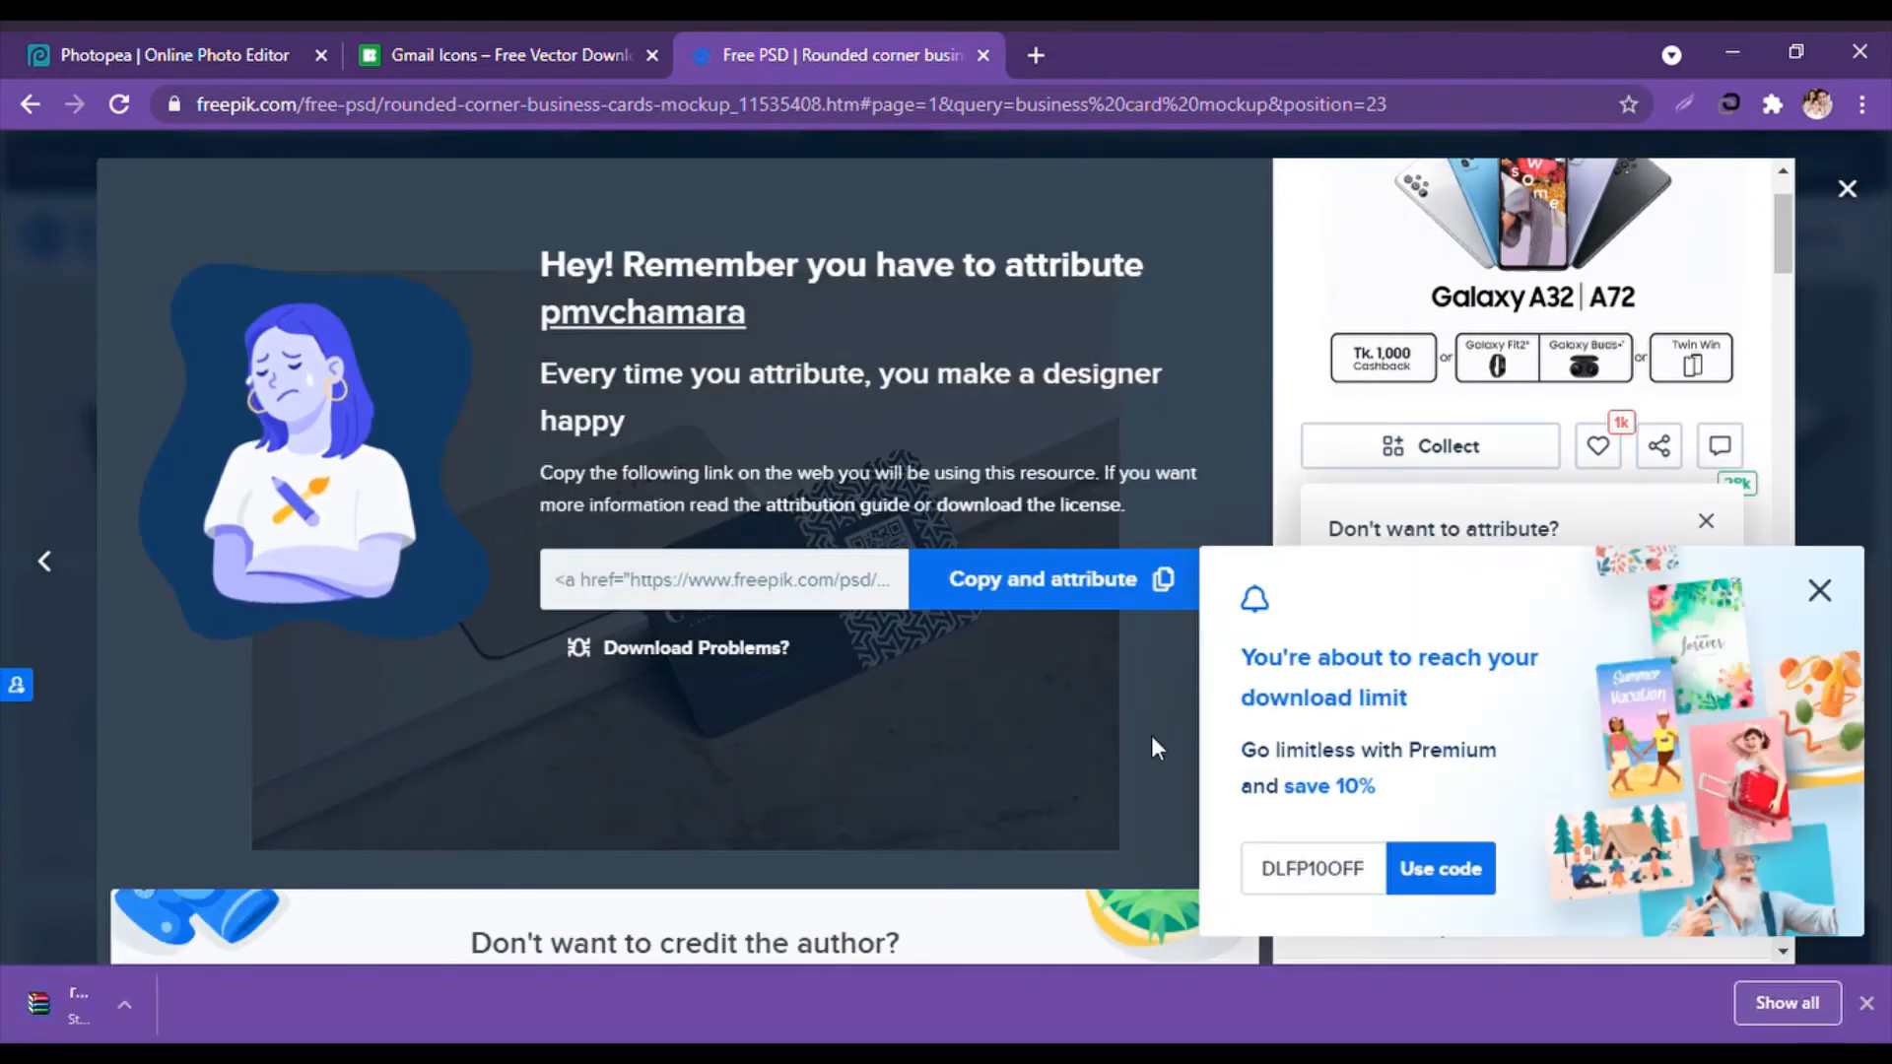
scroll(150, 682, down, 2)
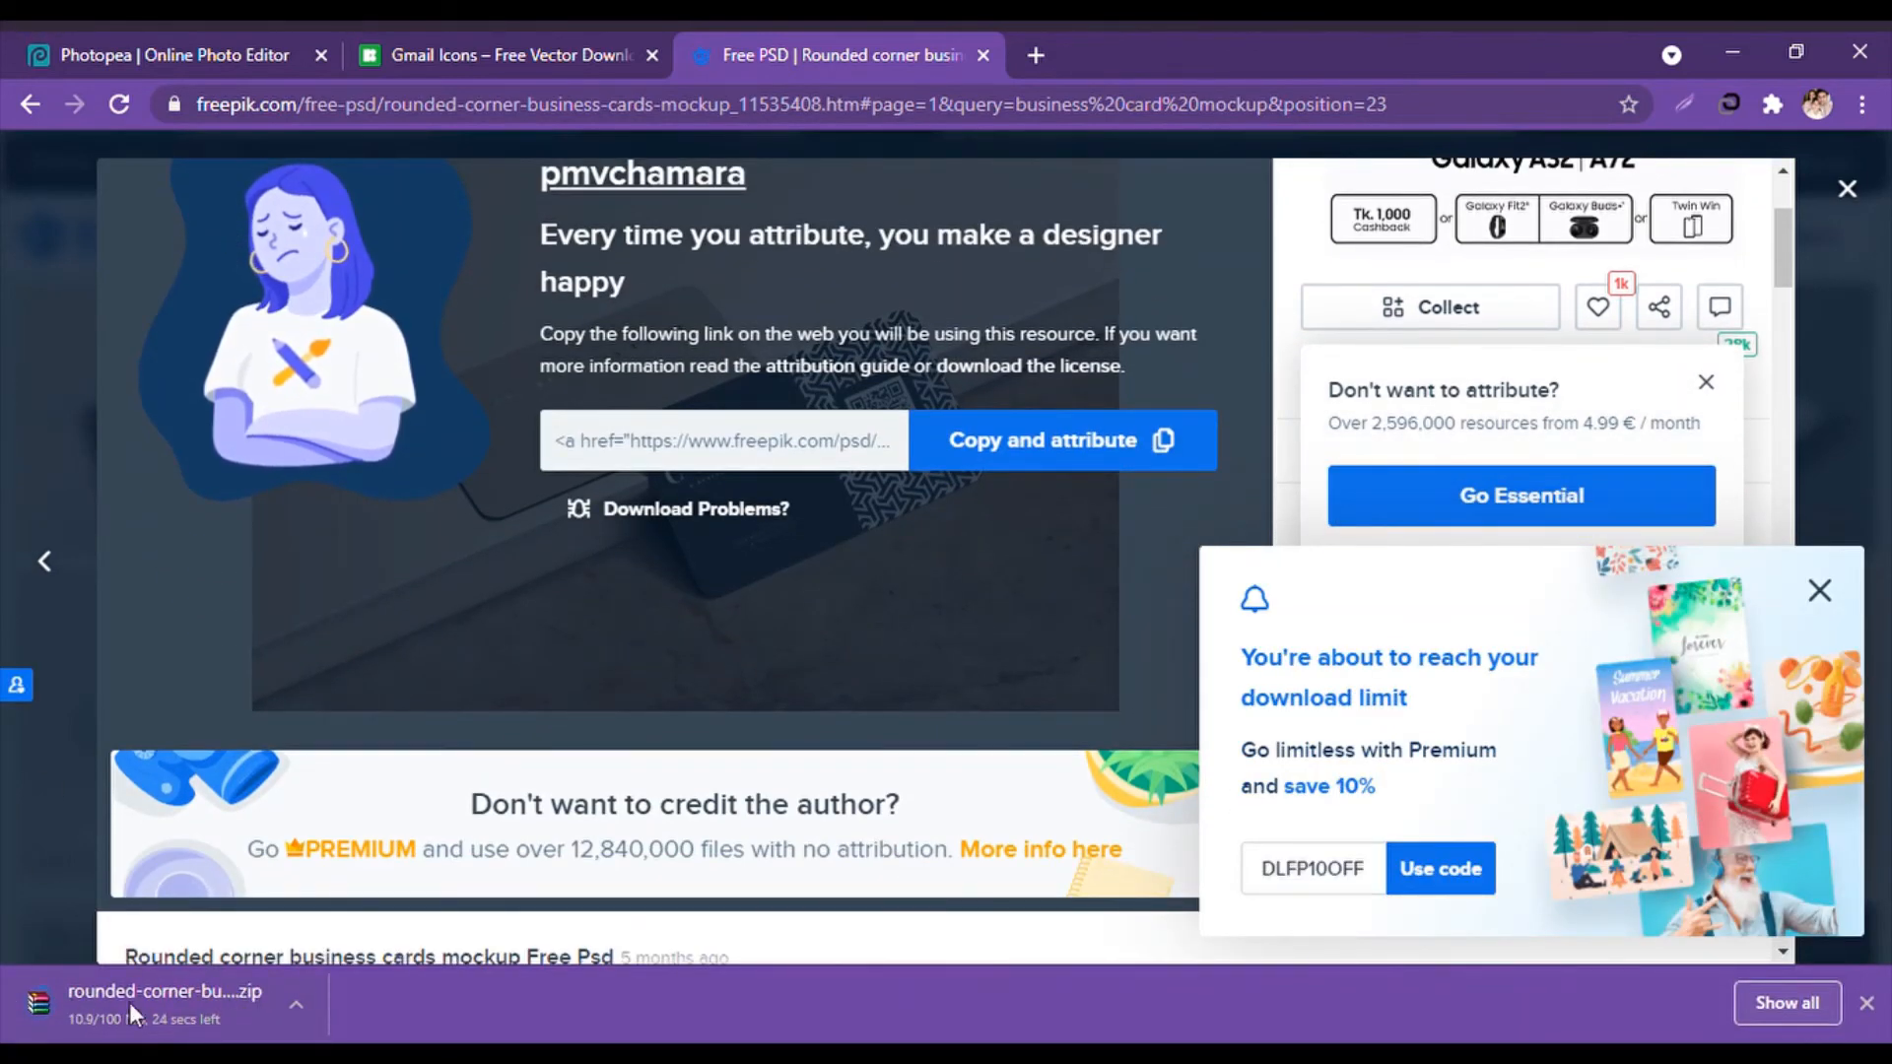
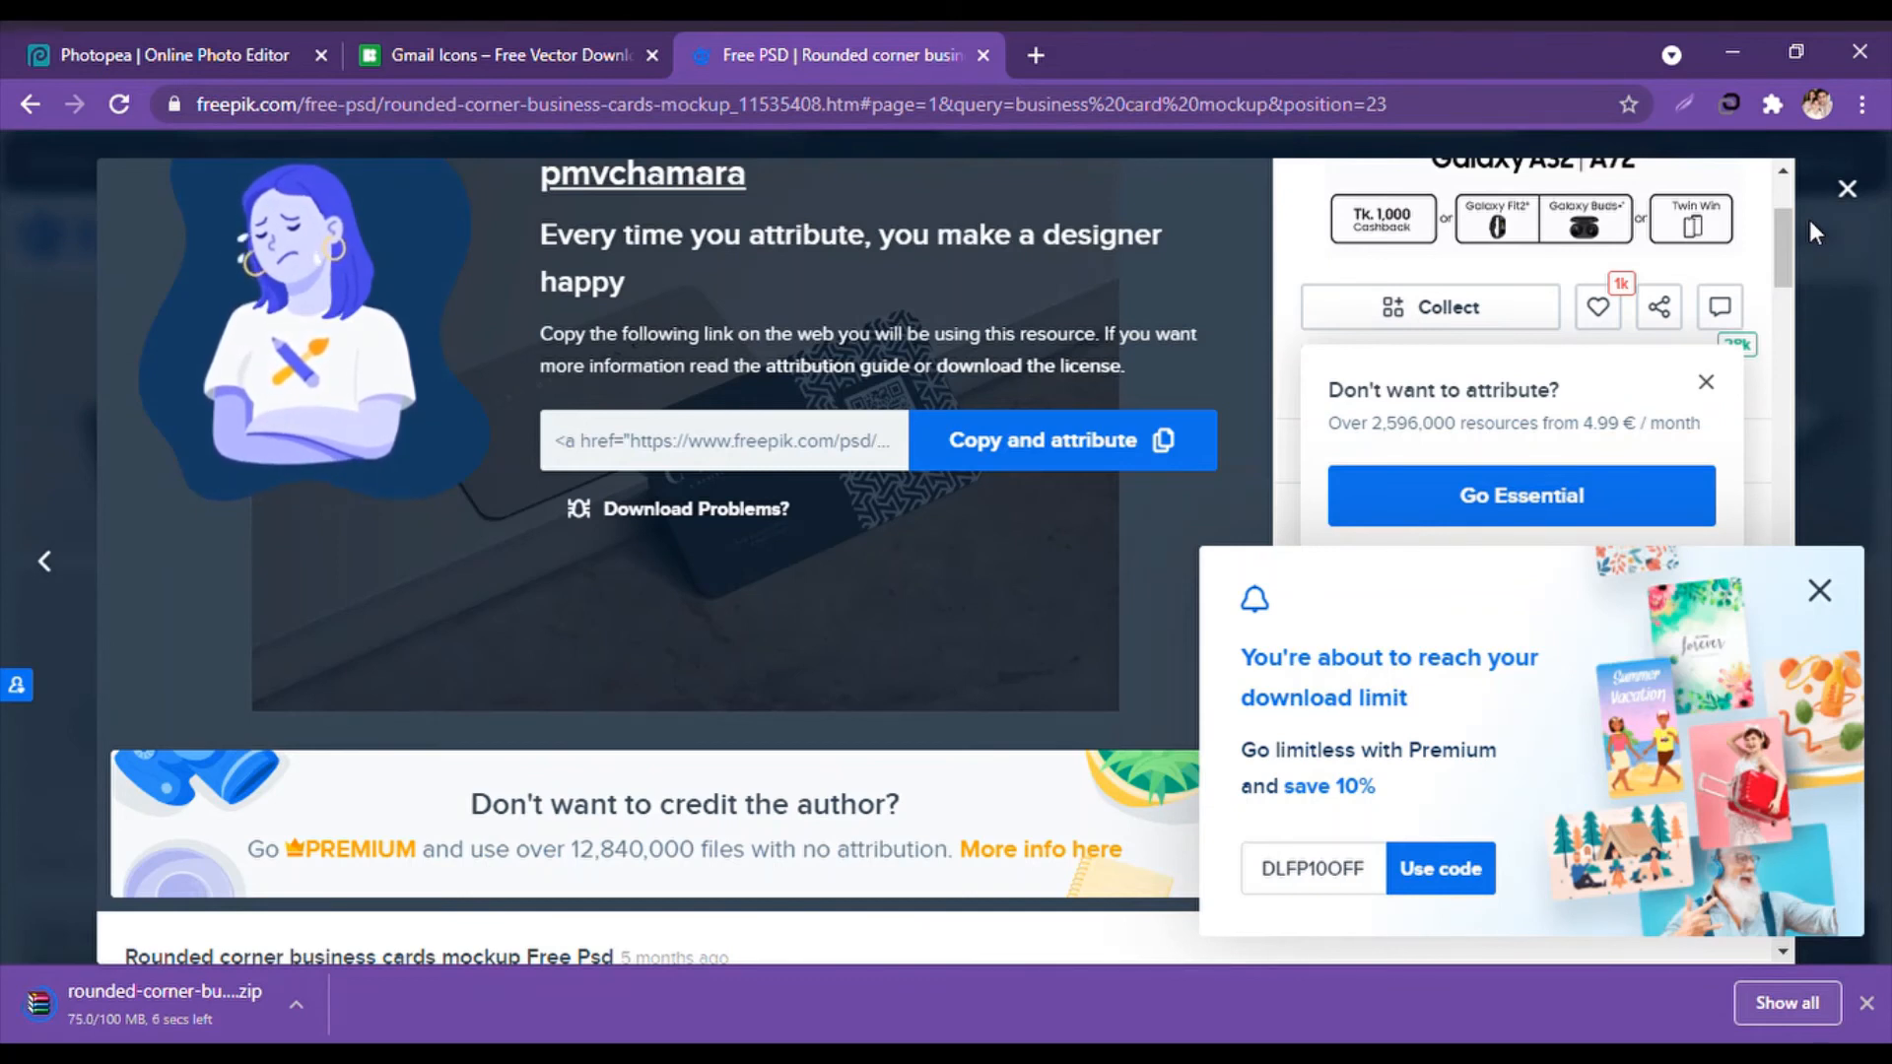
Let the Freepik mockup zip finish downloading, then return to the Photopea tab with the card design.
scroll(1809, 221, up, 1)
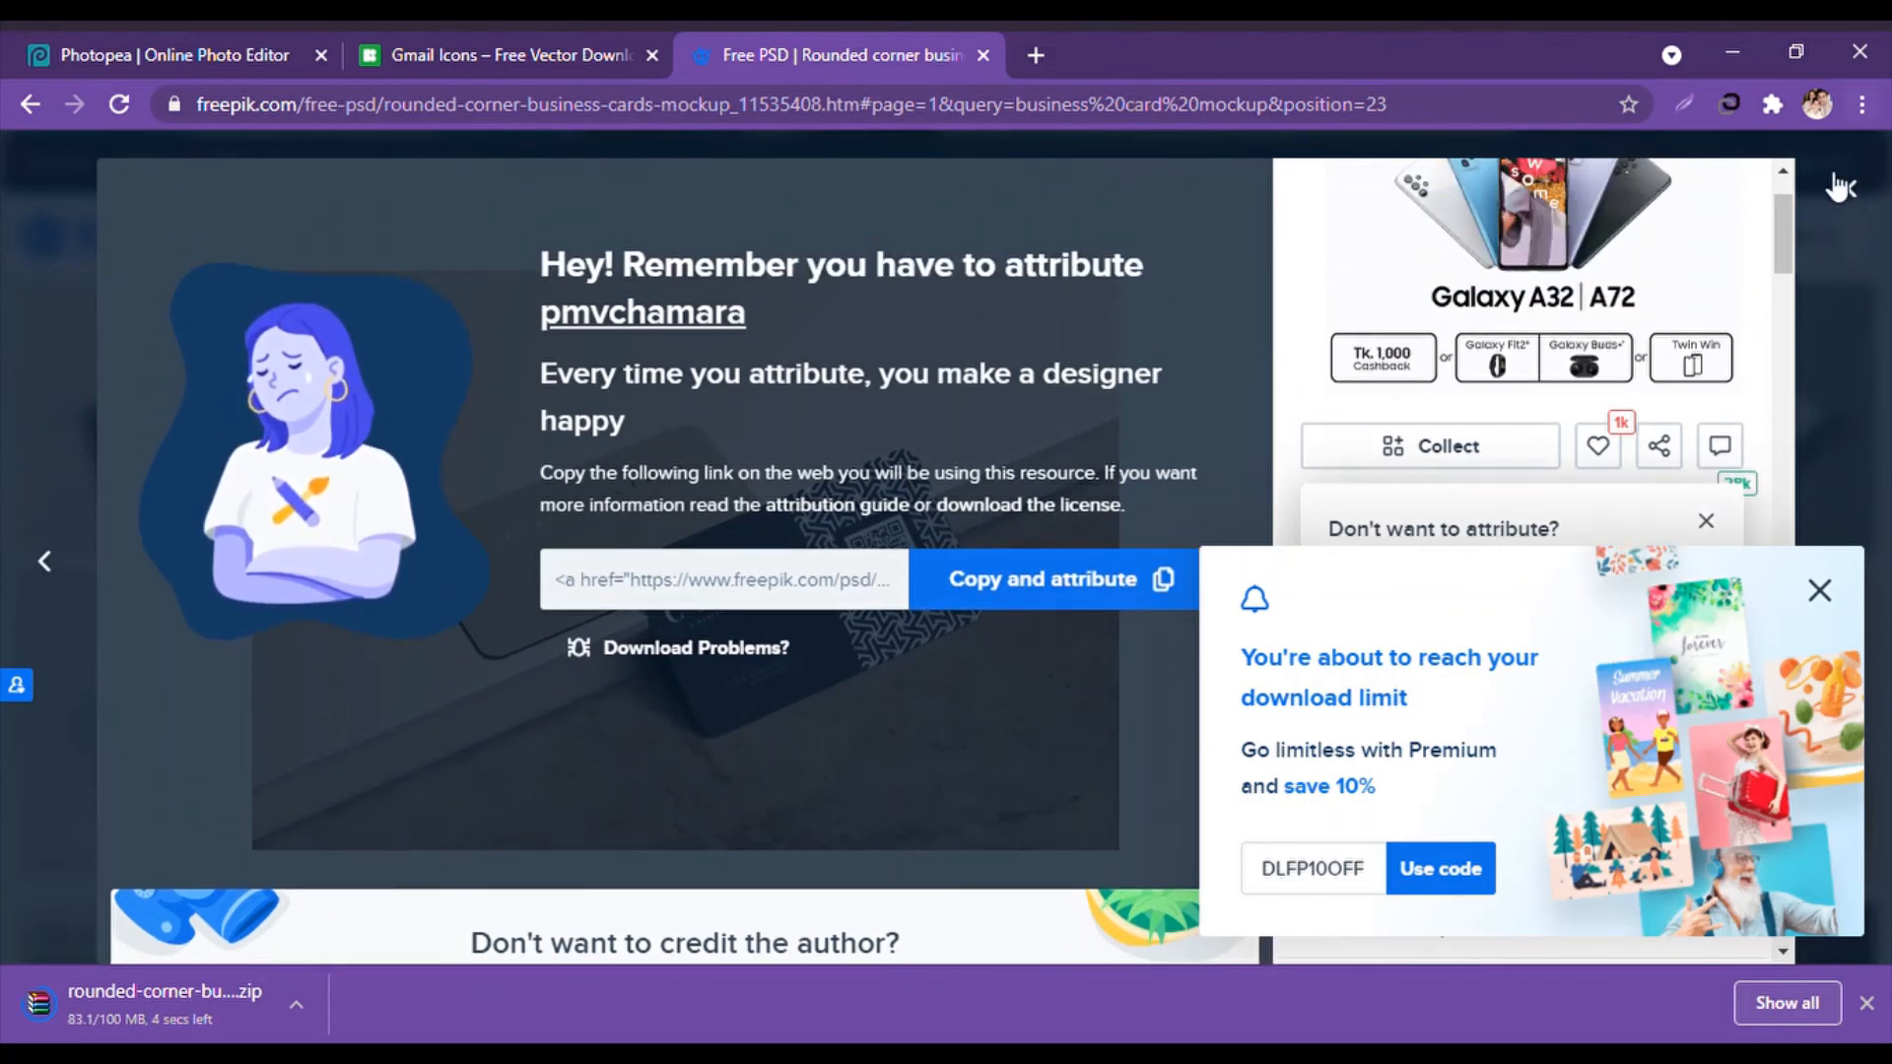
scroll(452, 511, down, 3)
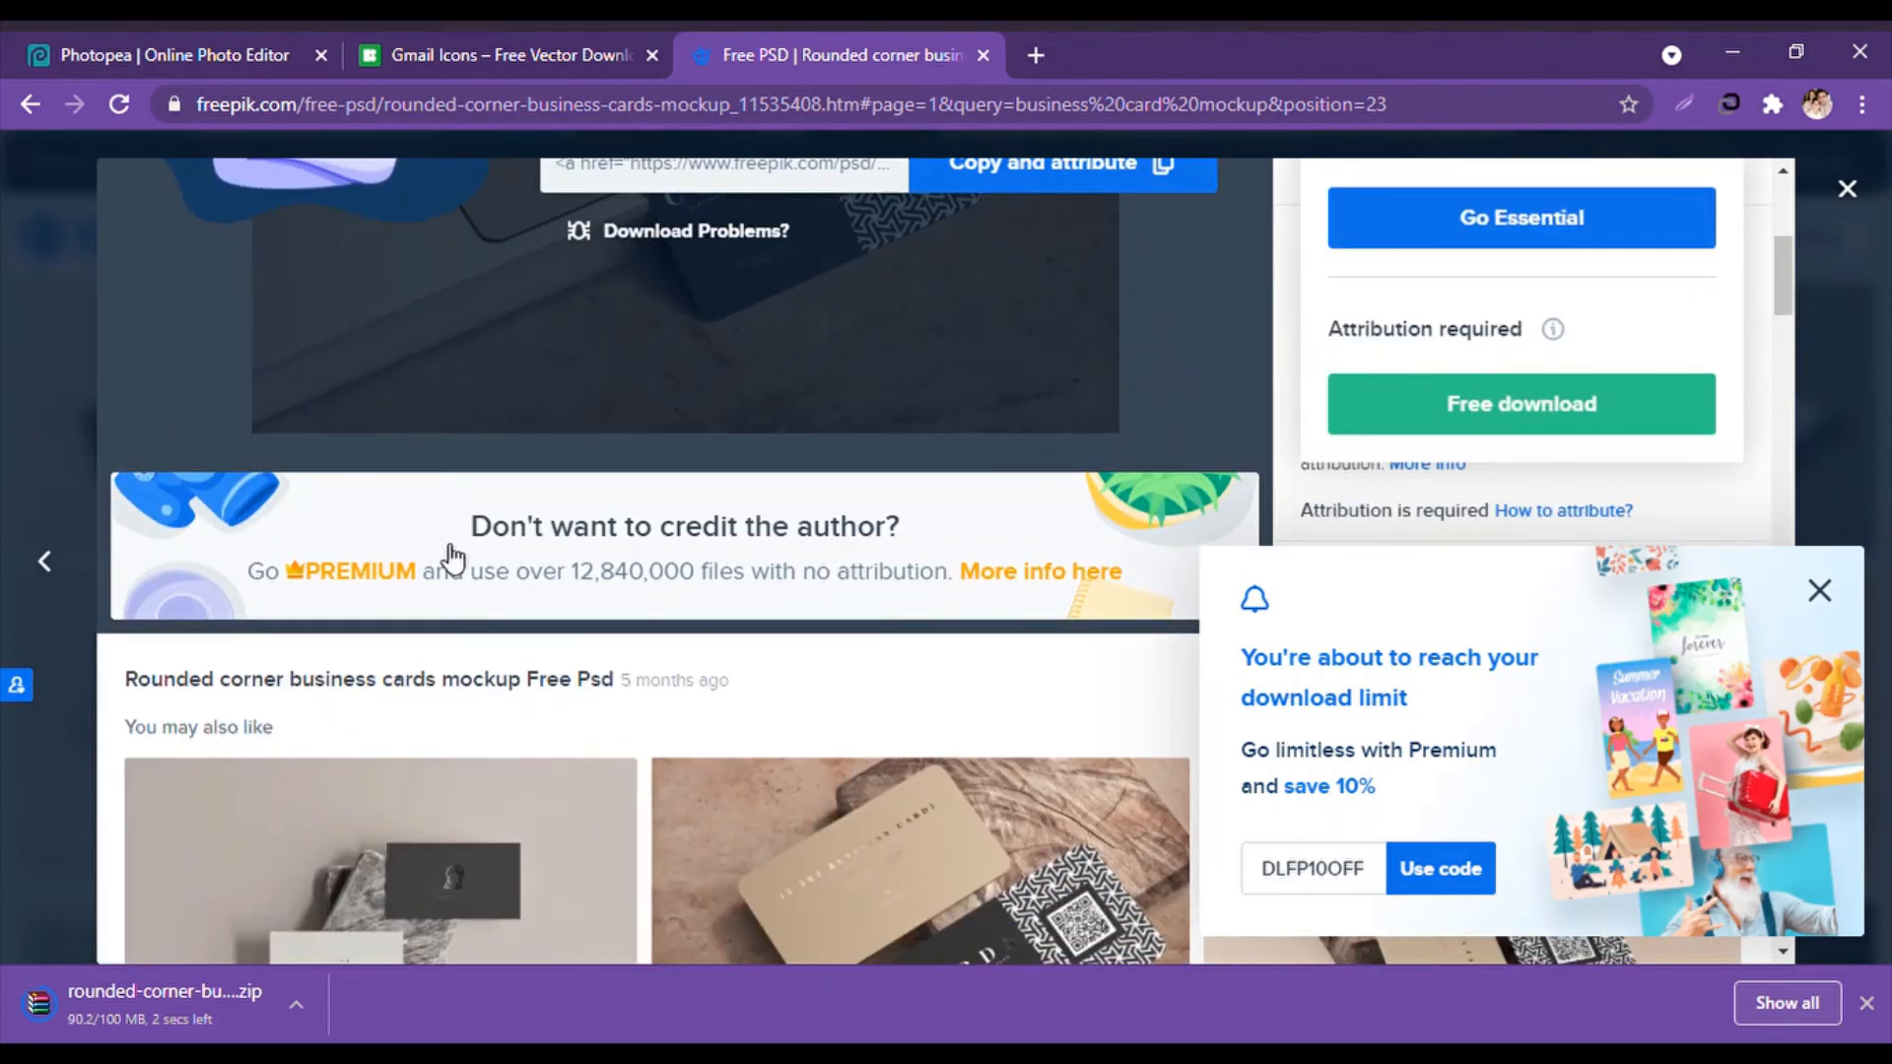
scroll(446, 546, up, 3)
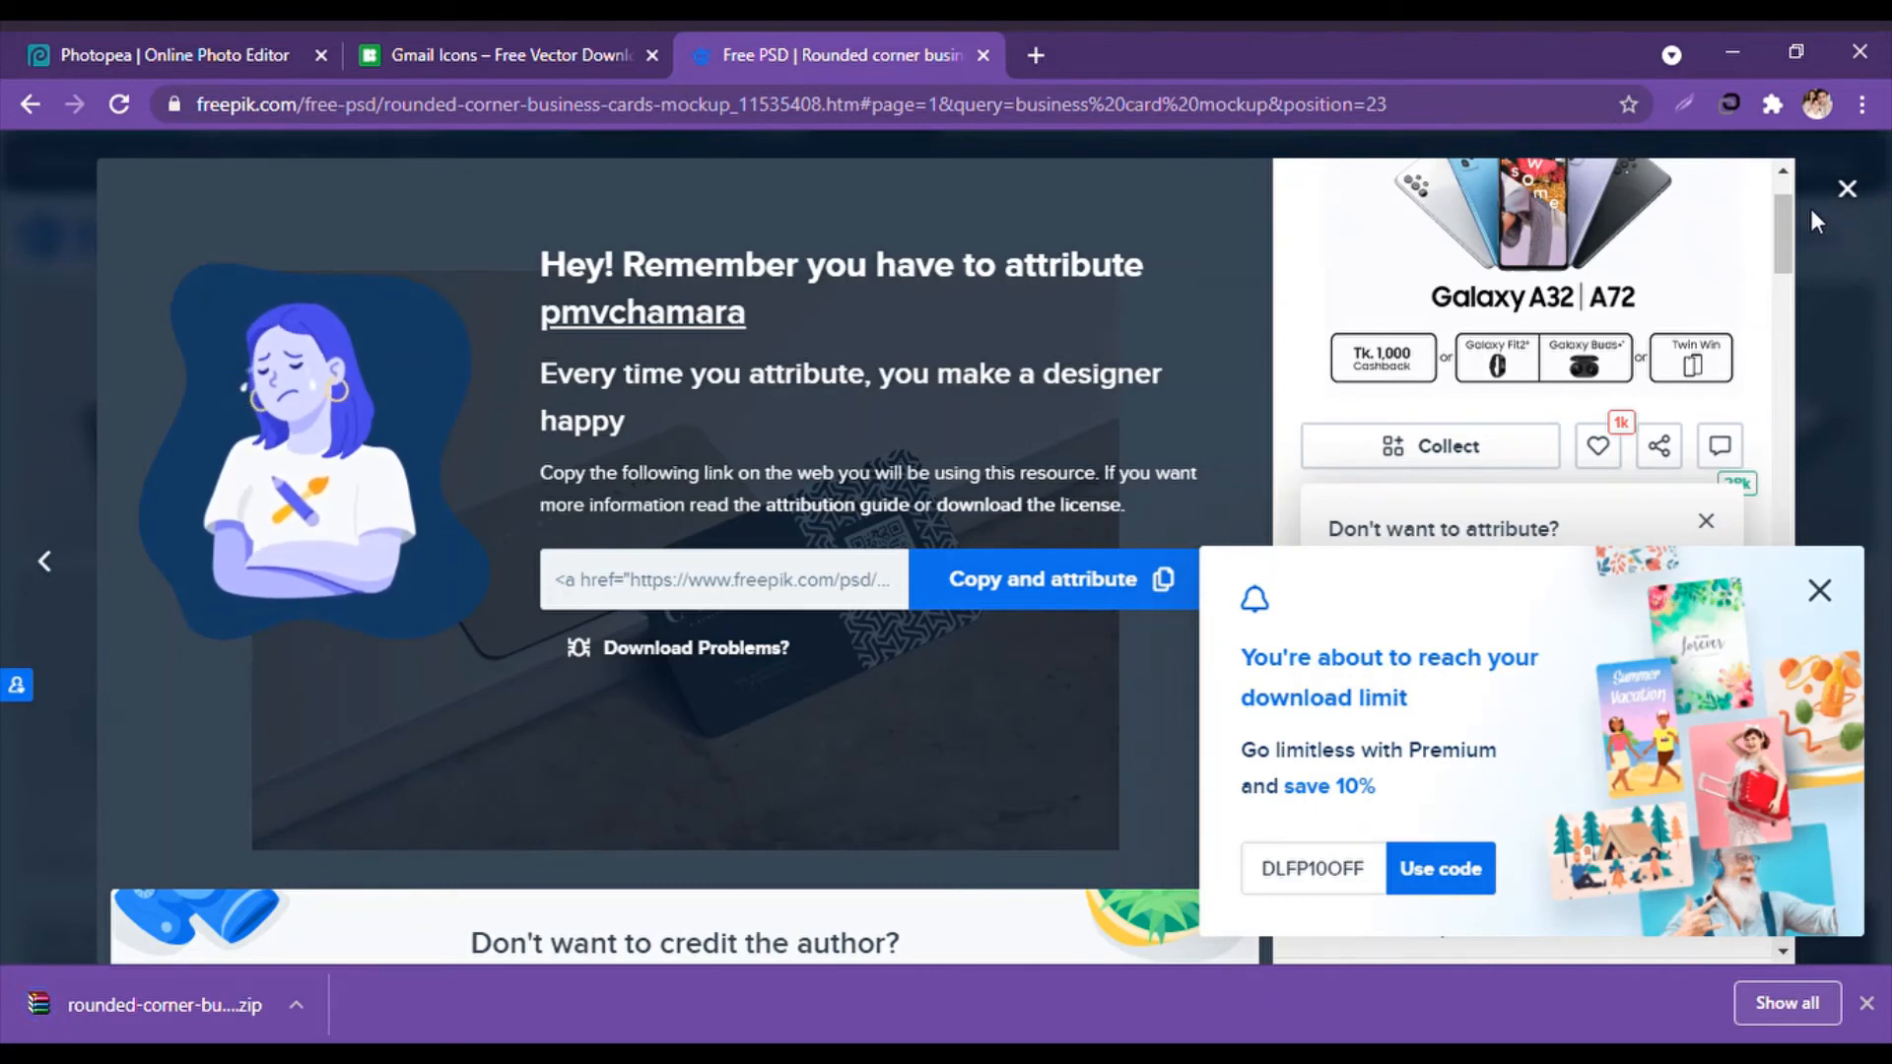
click(338, 40)
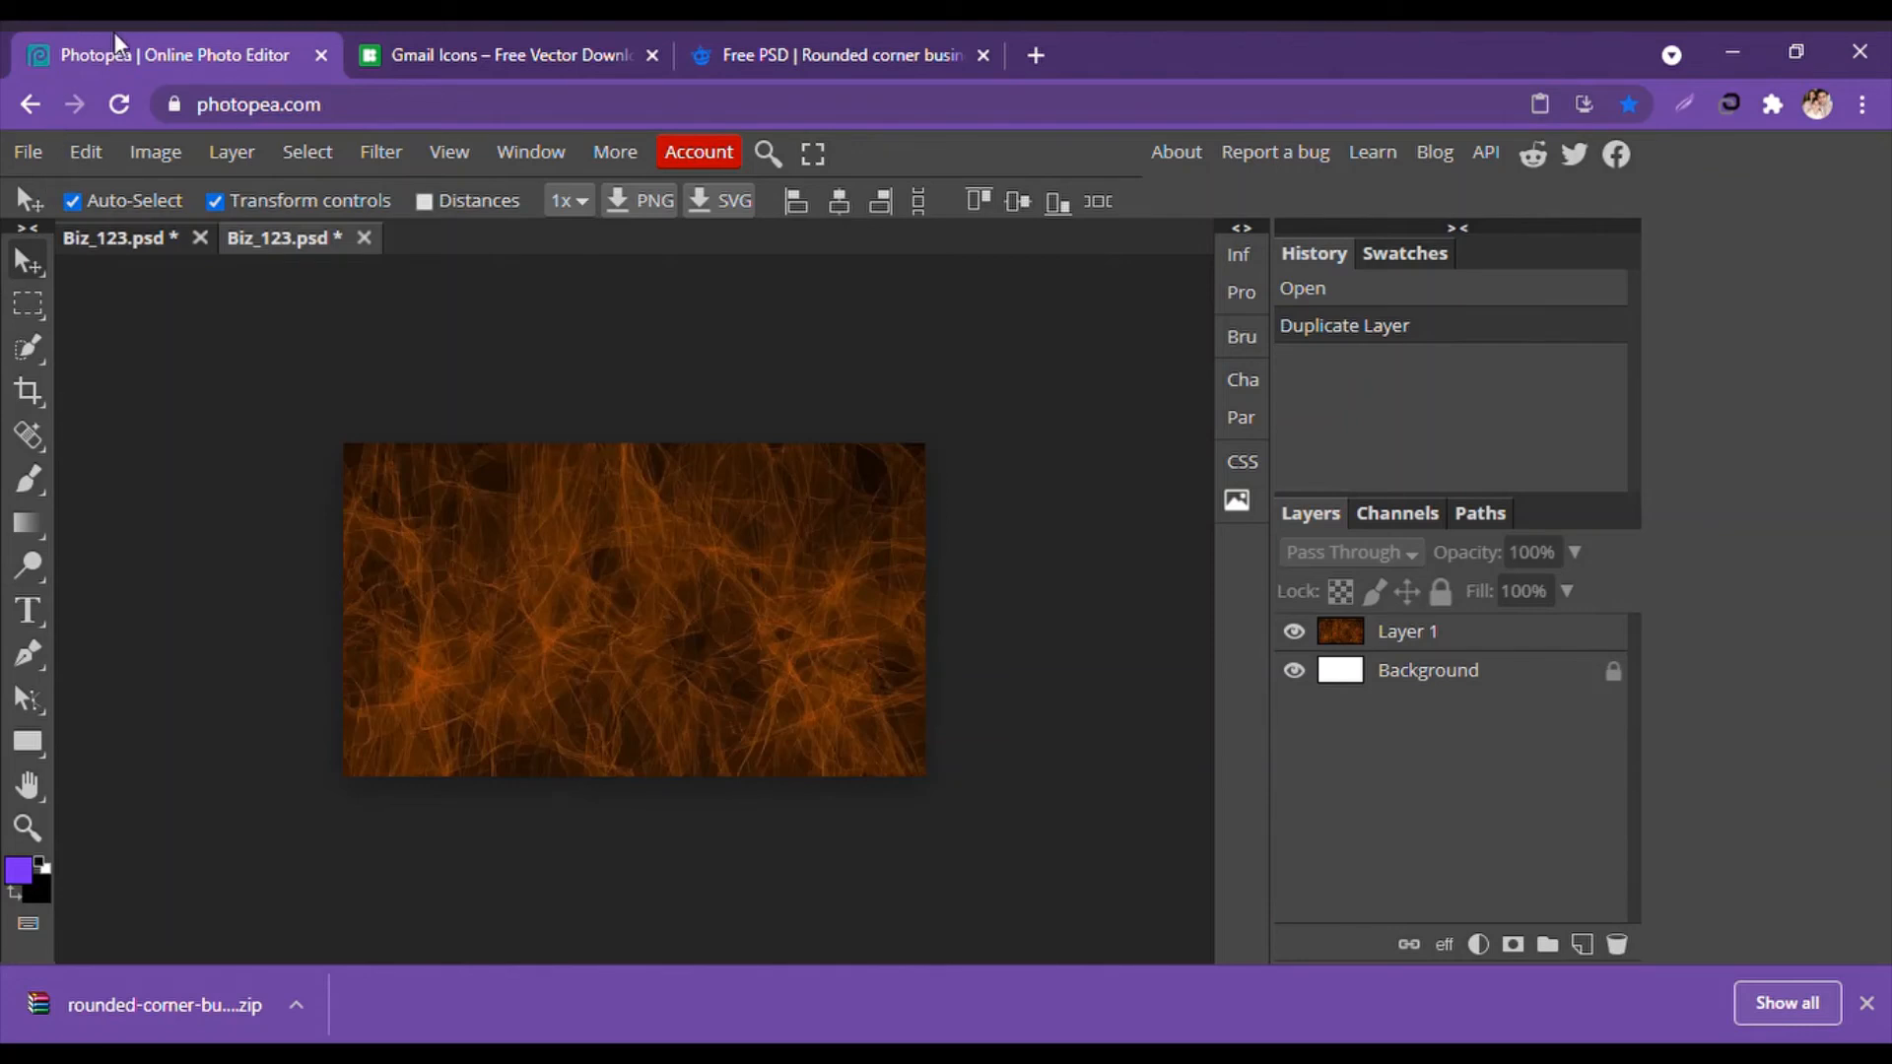
Open the downloaded 108.psd mockup and delete its DELETE THIS LAYER placeholder.
click(27, 151)
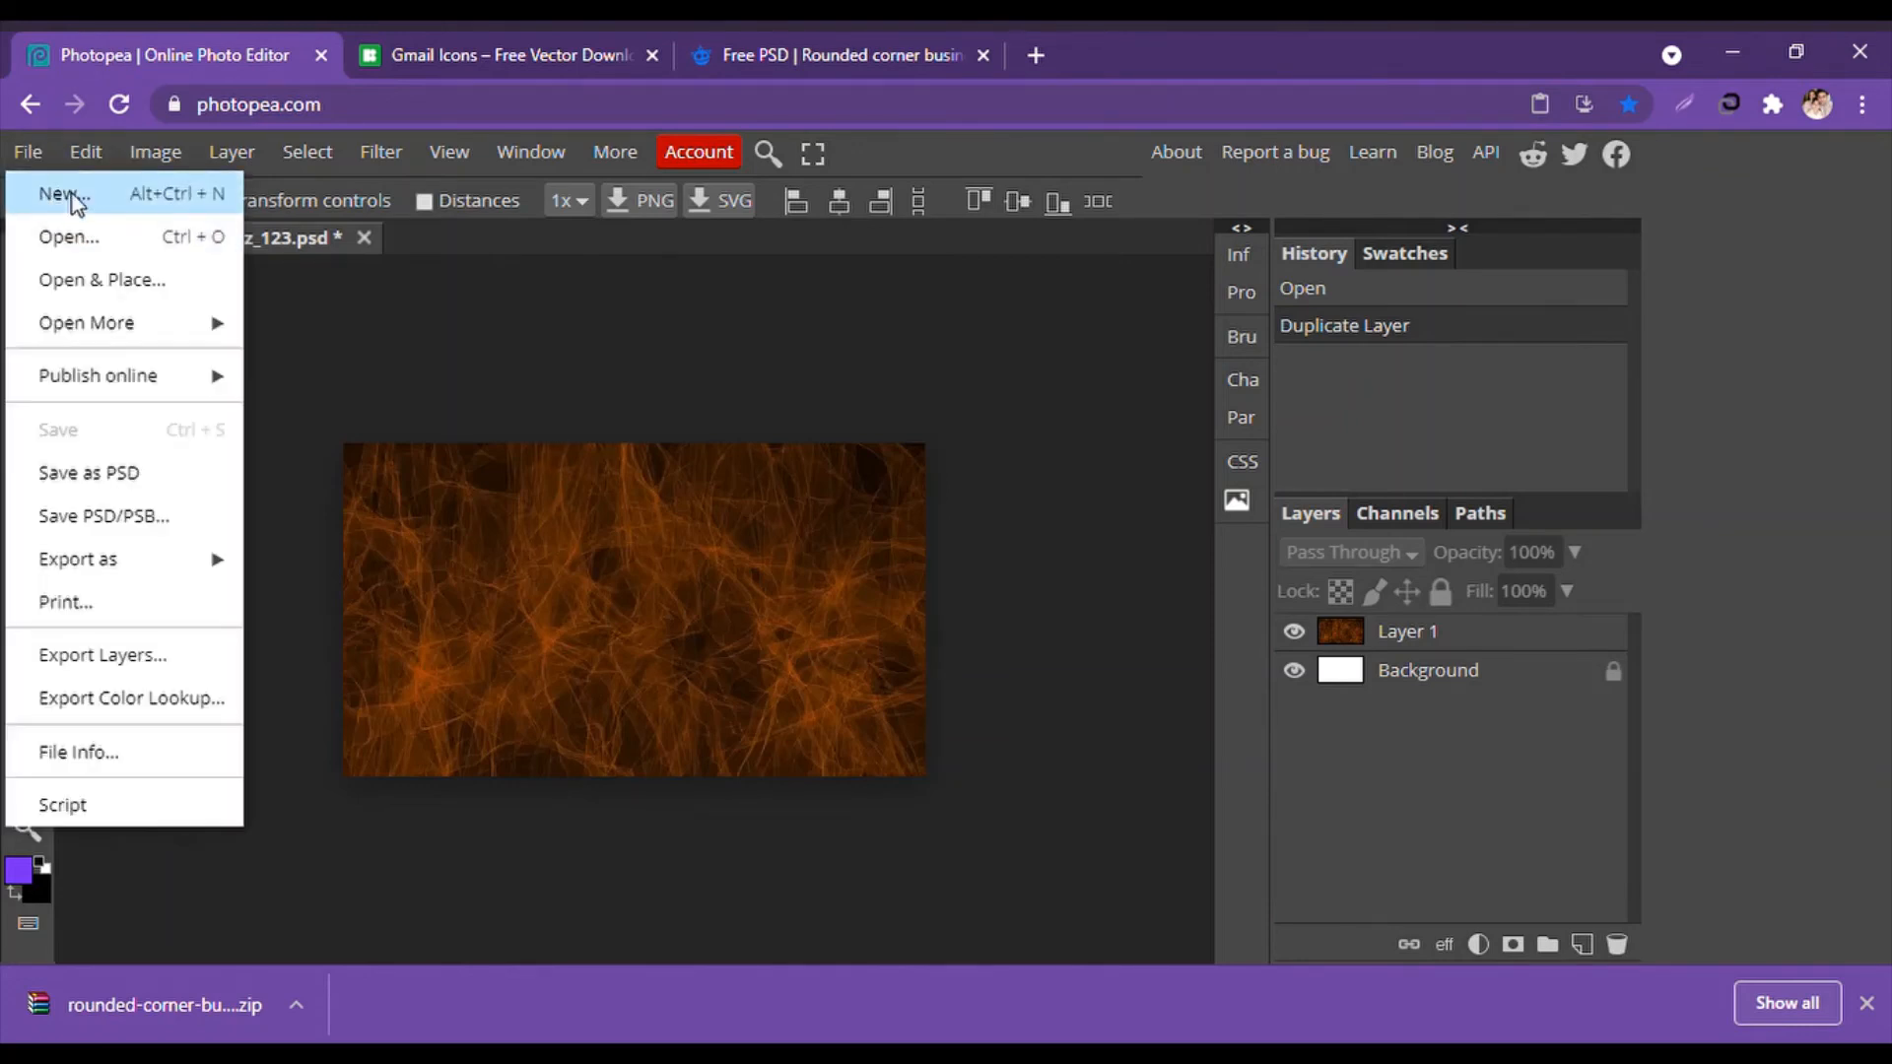
click(87, 241)
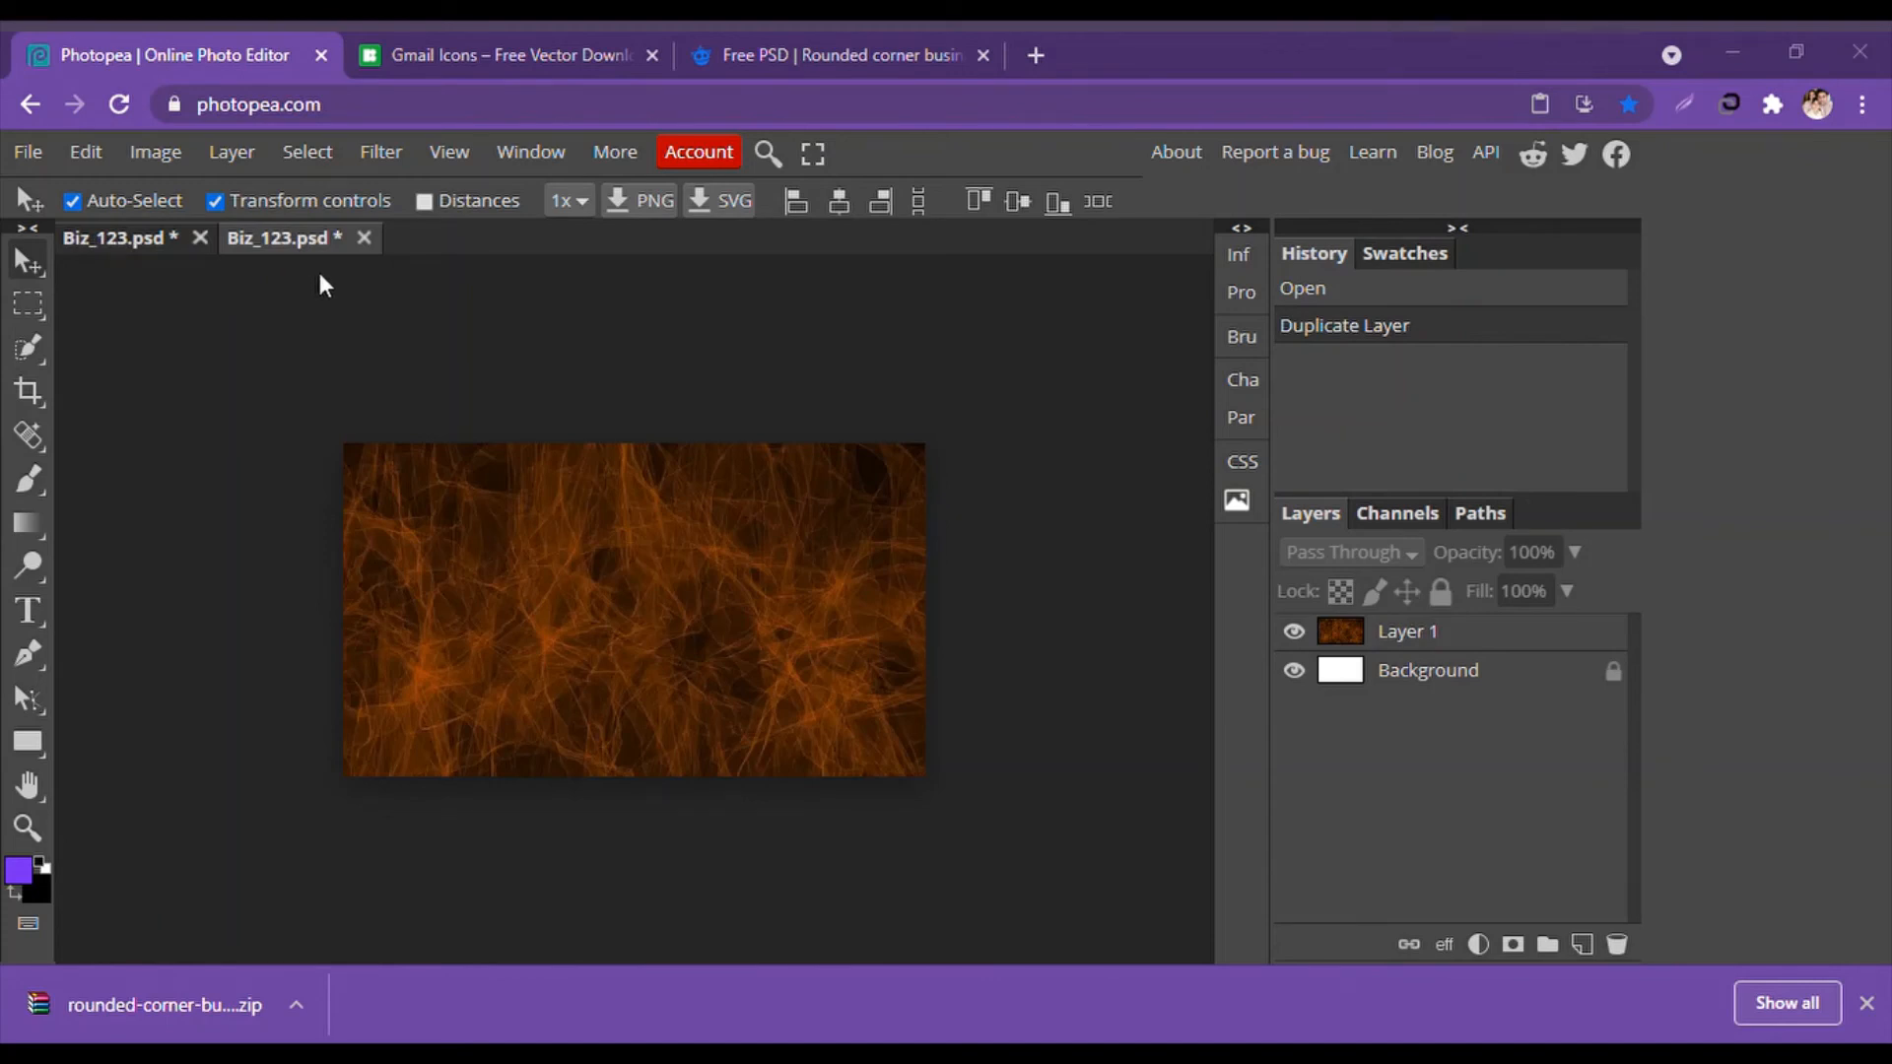
click(713, 646)
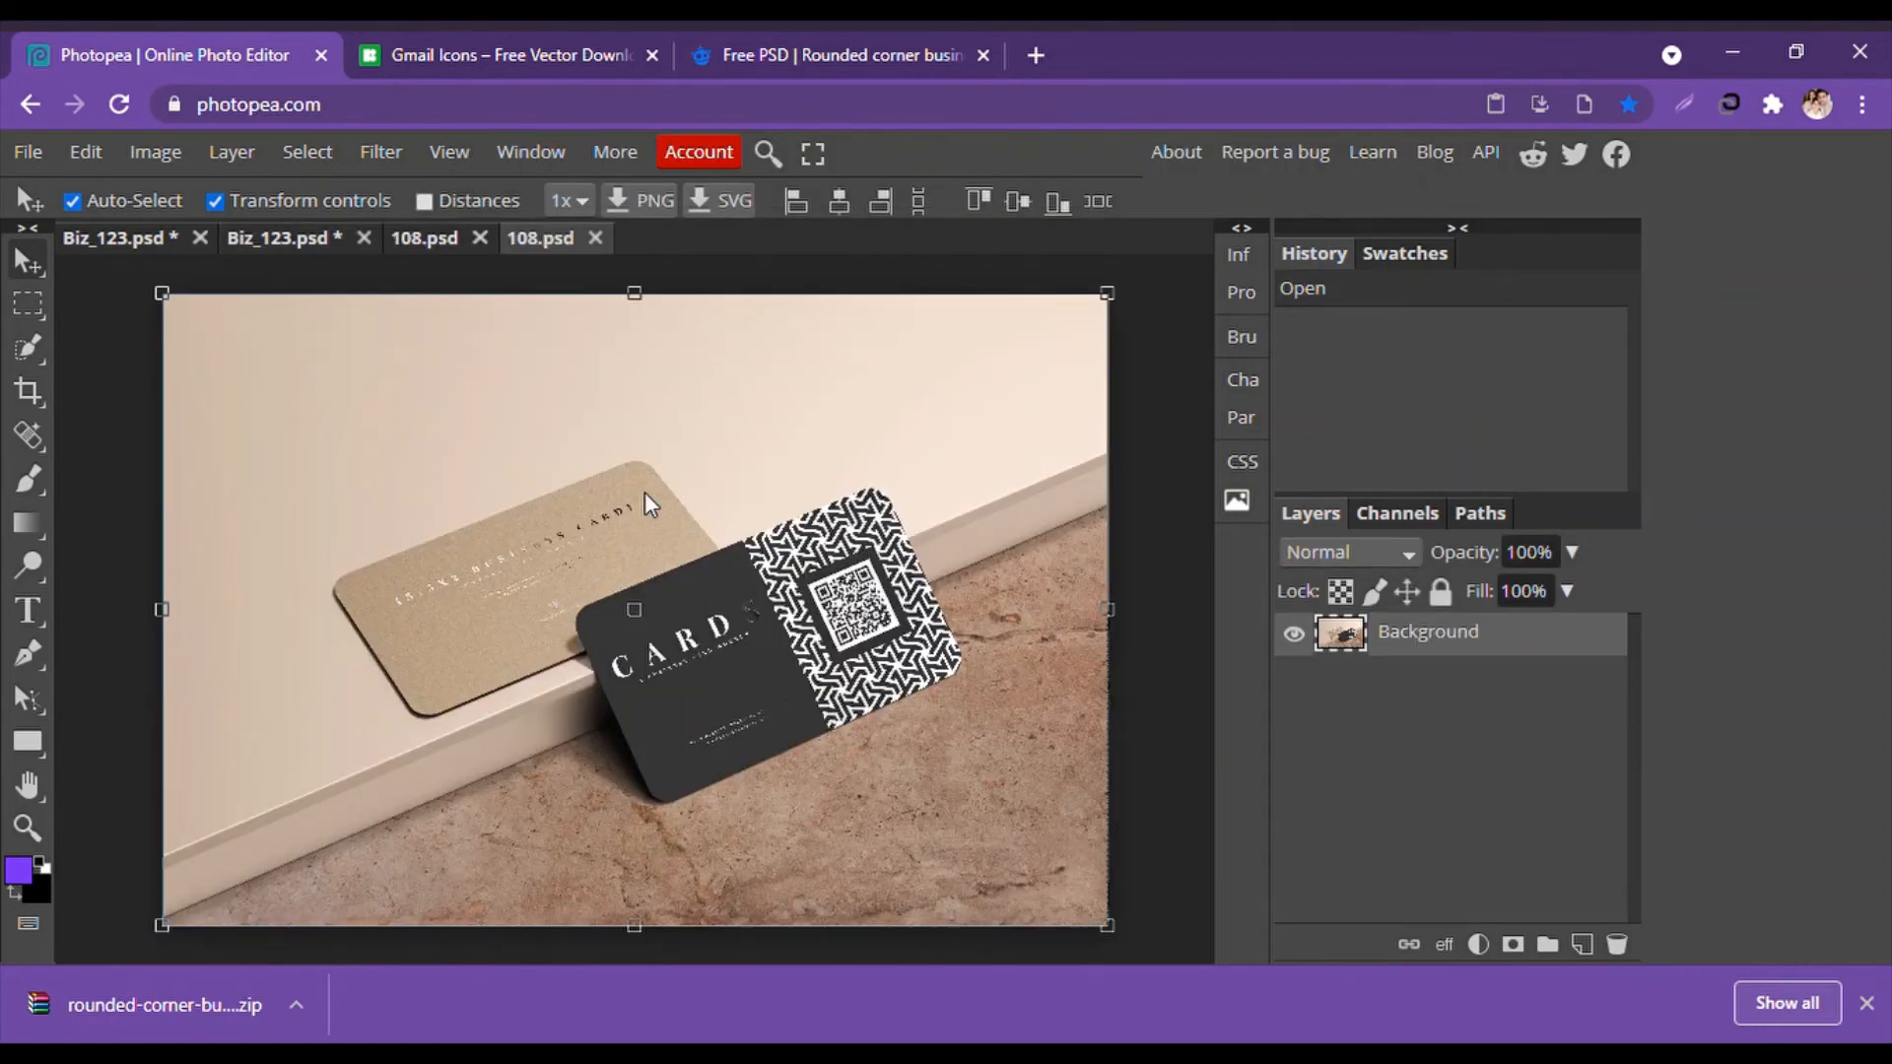
double_click(431, 237)
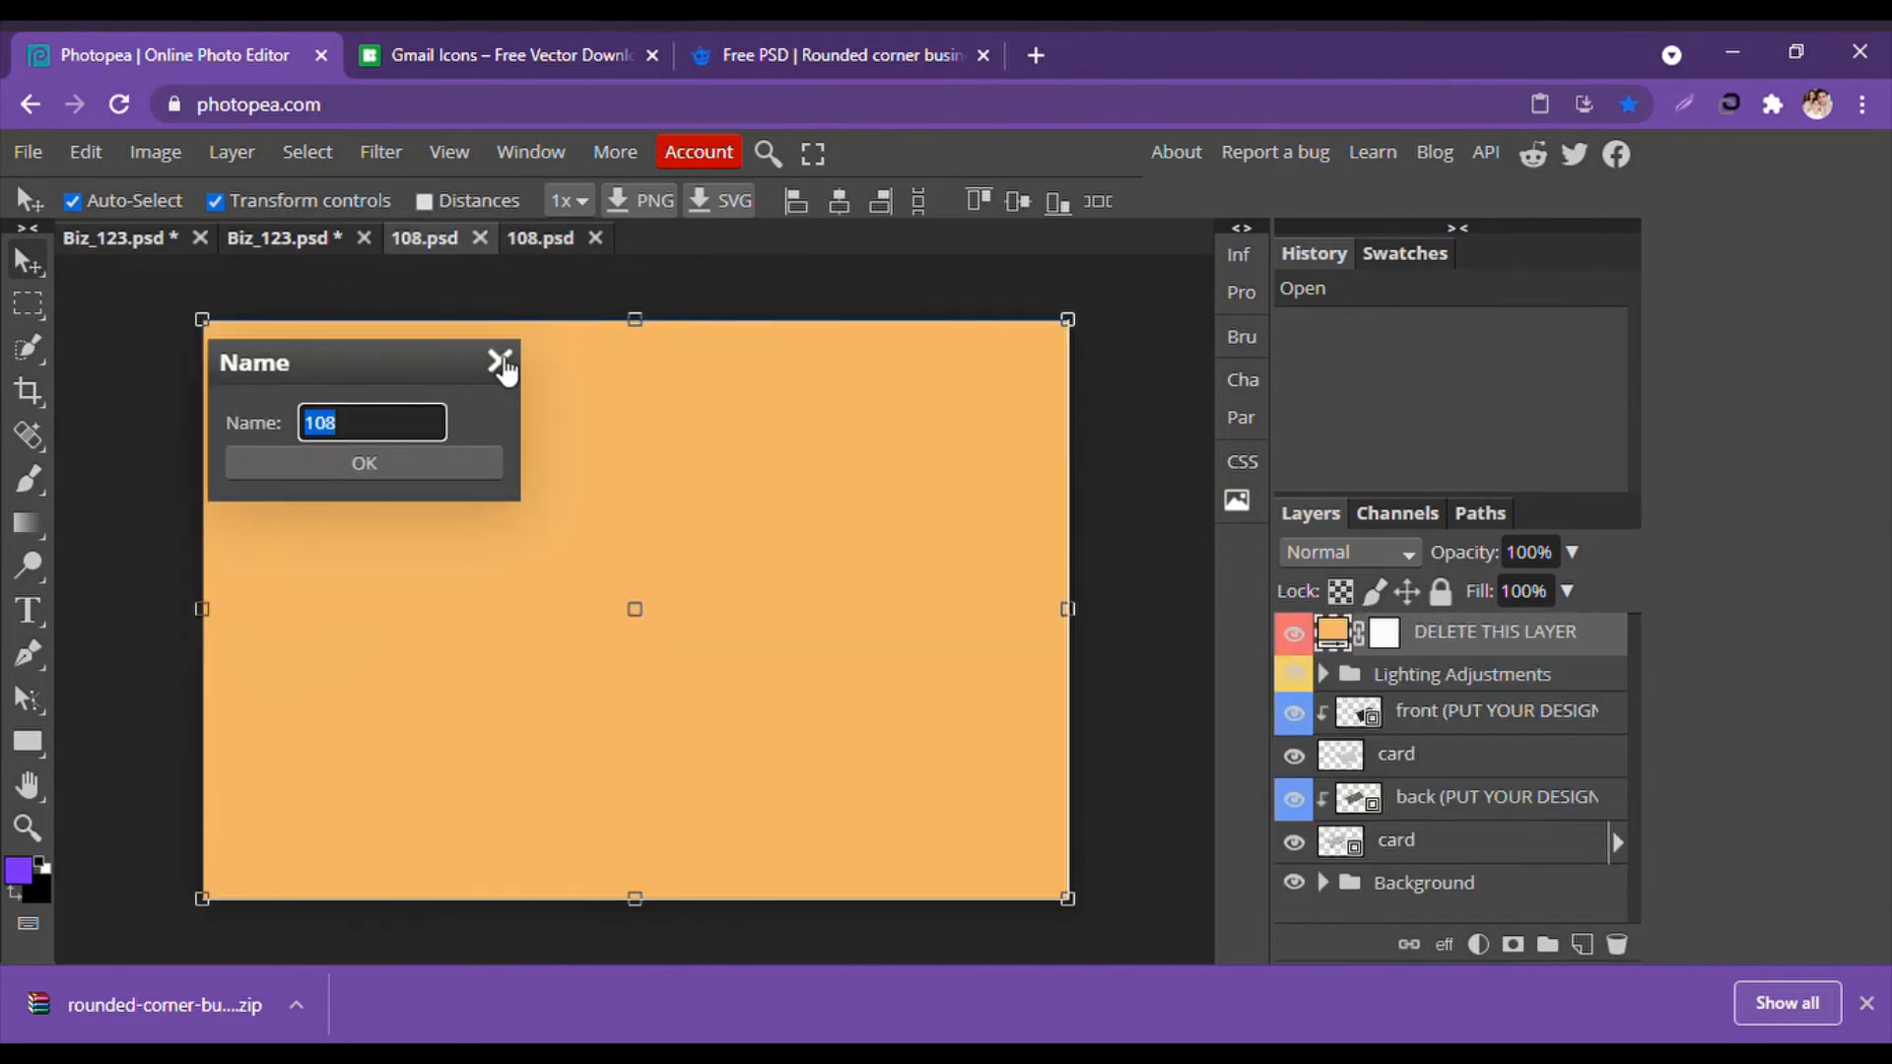
click(500, 360)
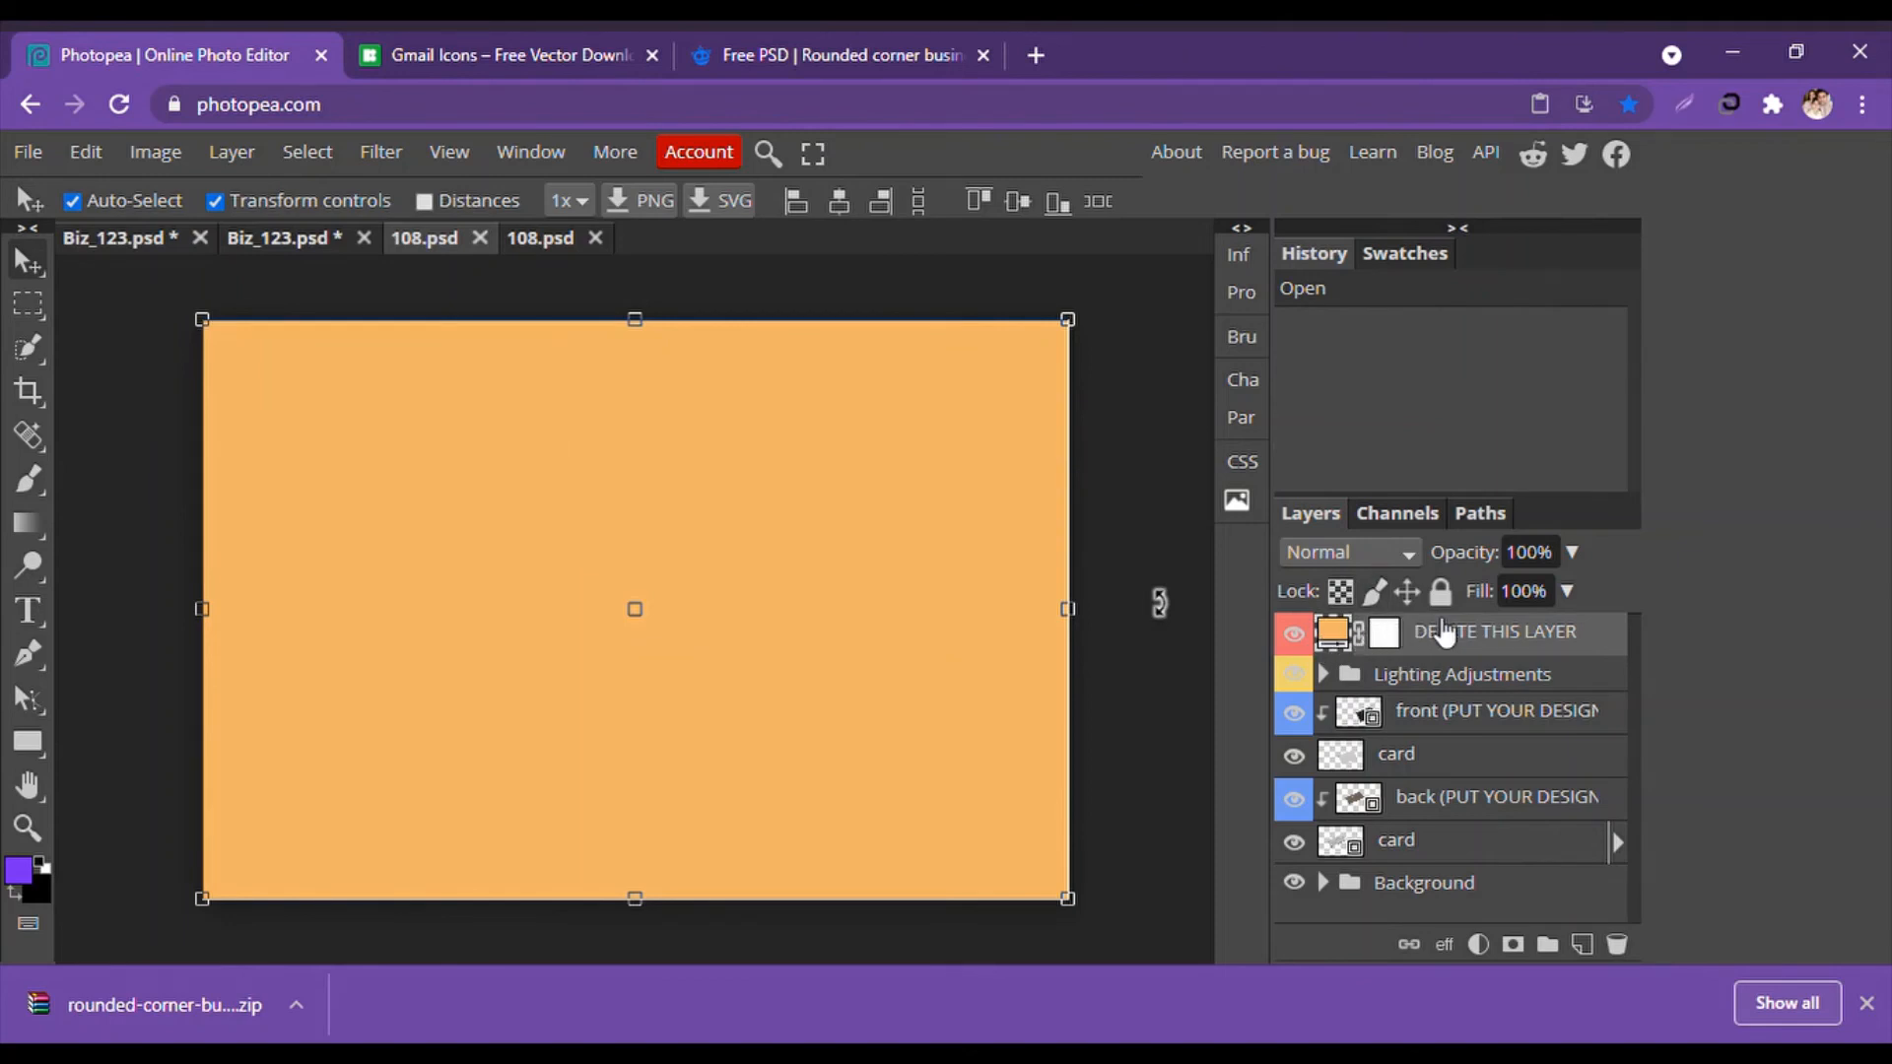
key(Delete)
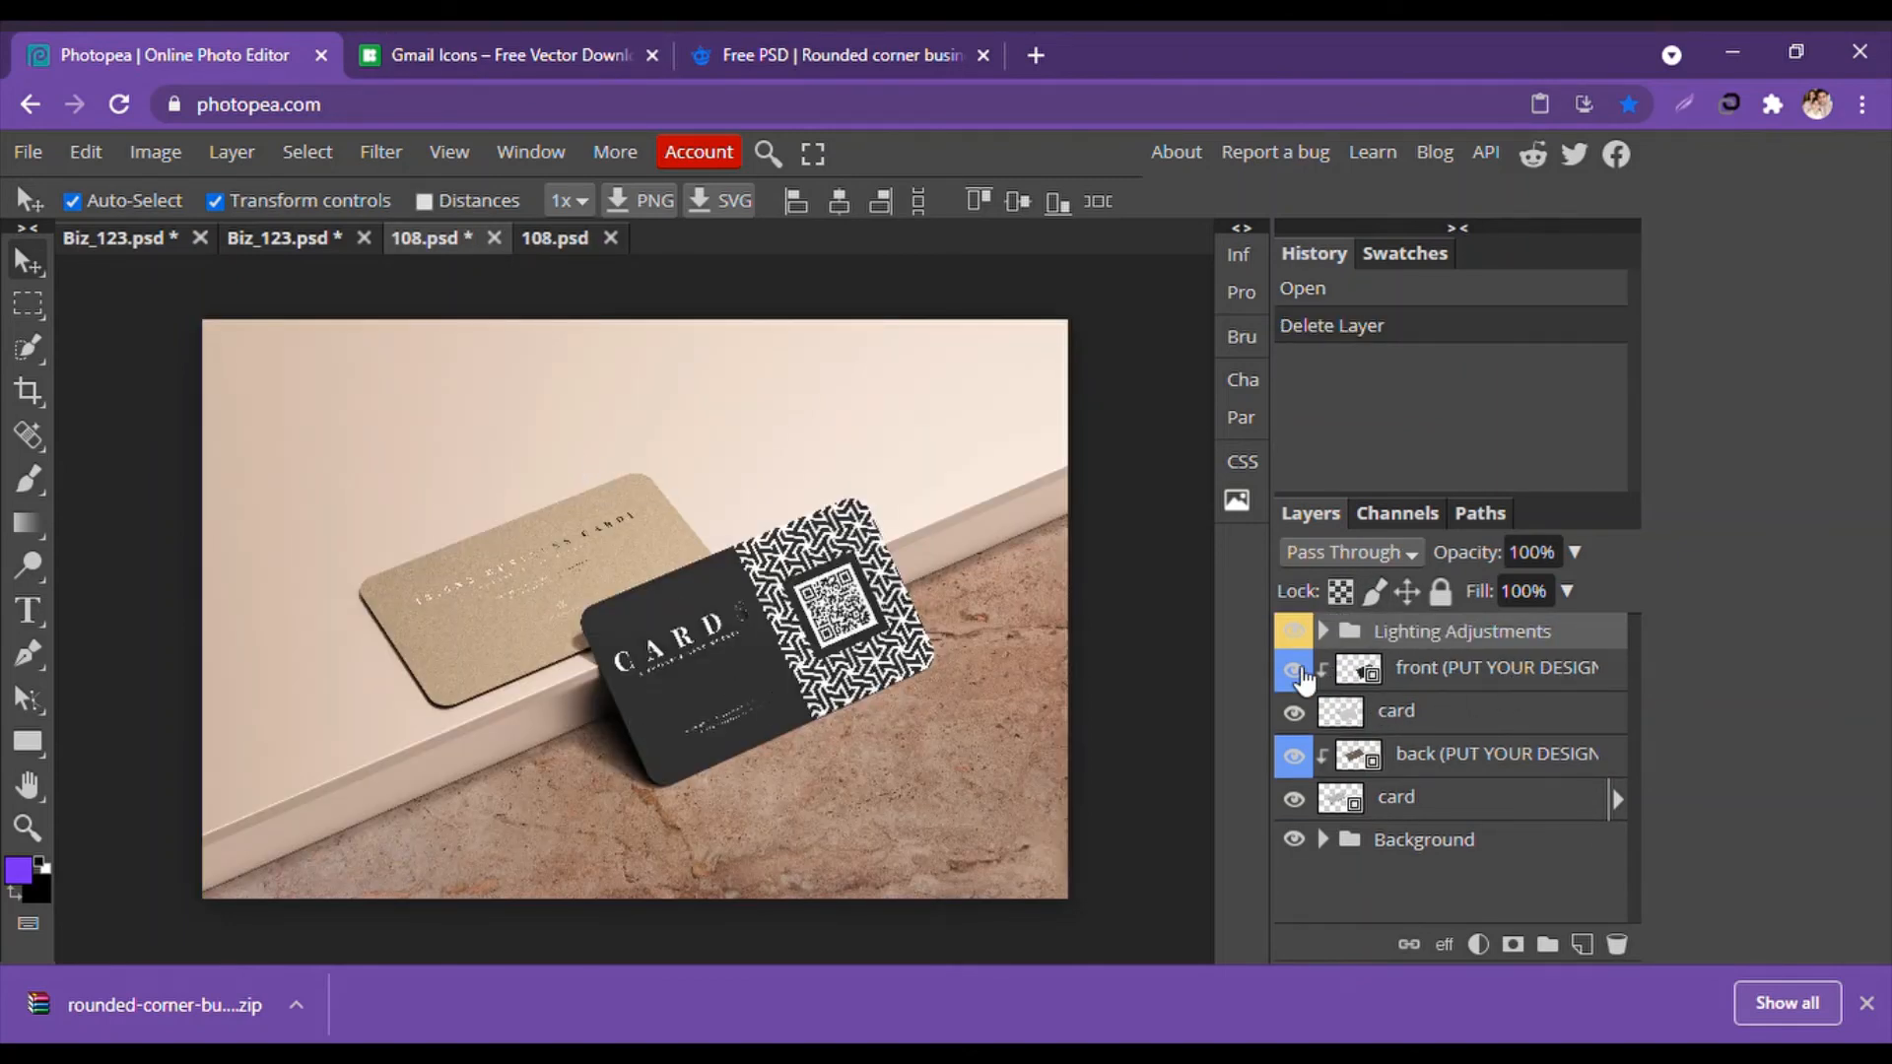
Check the front and back design layers, close the duplicate 108.psd, and return to Biz_123.psd.
click(1295, 671)
click(1295, 671)
click(1293, 755)
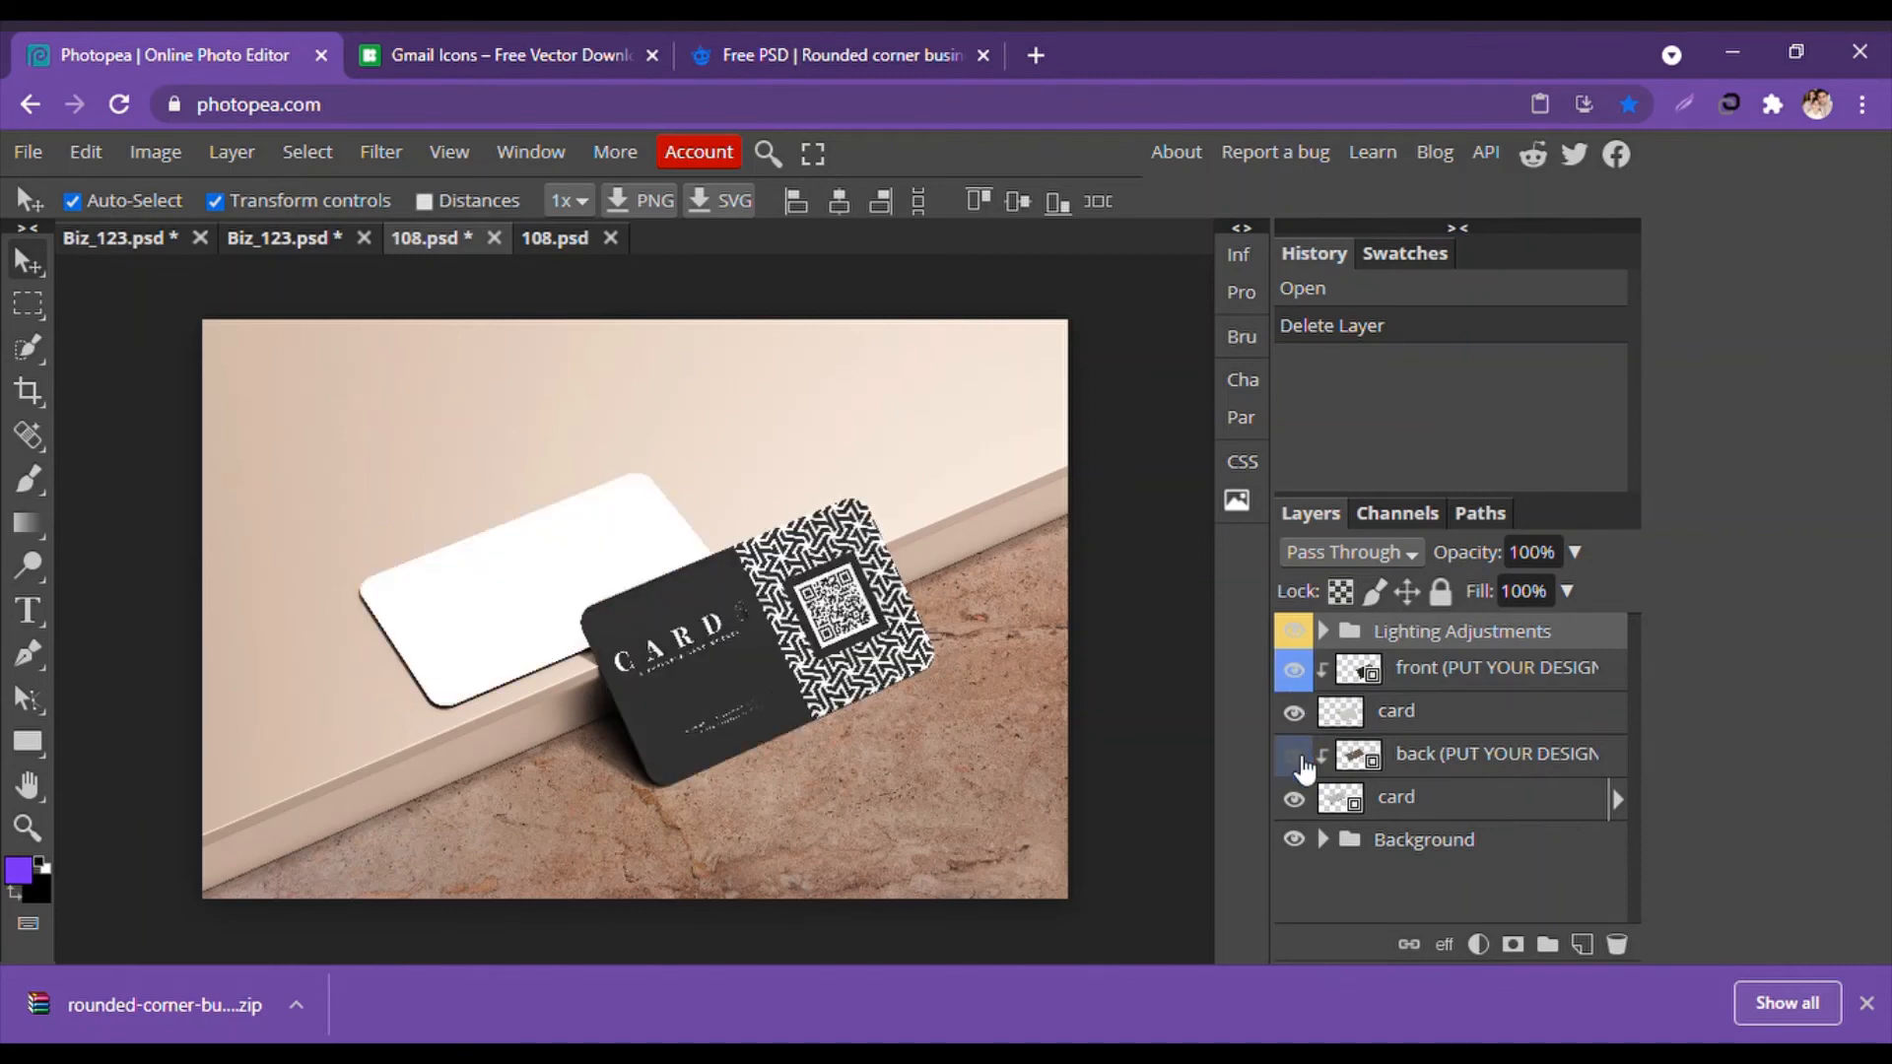
click(1294, 756)
click(611, 237)
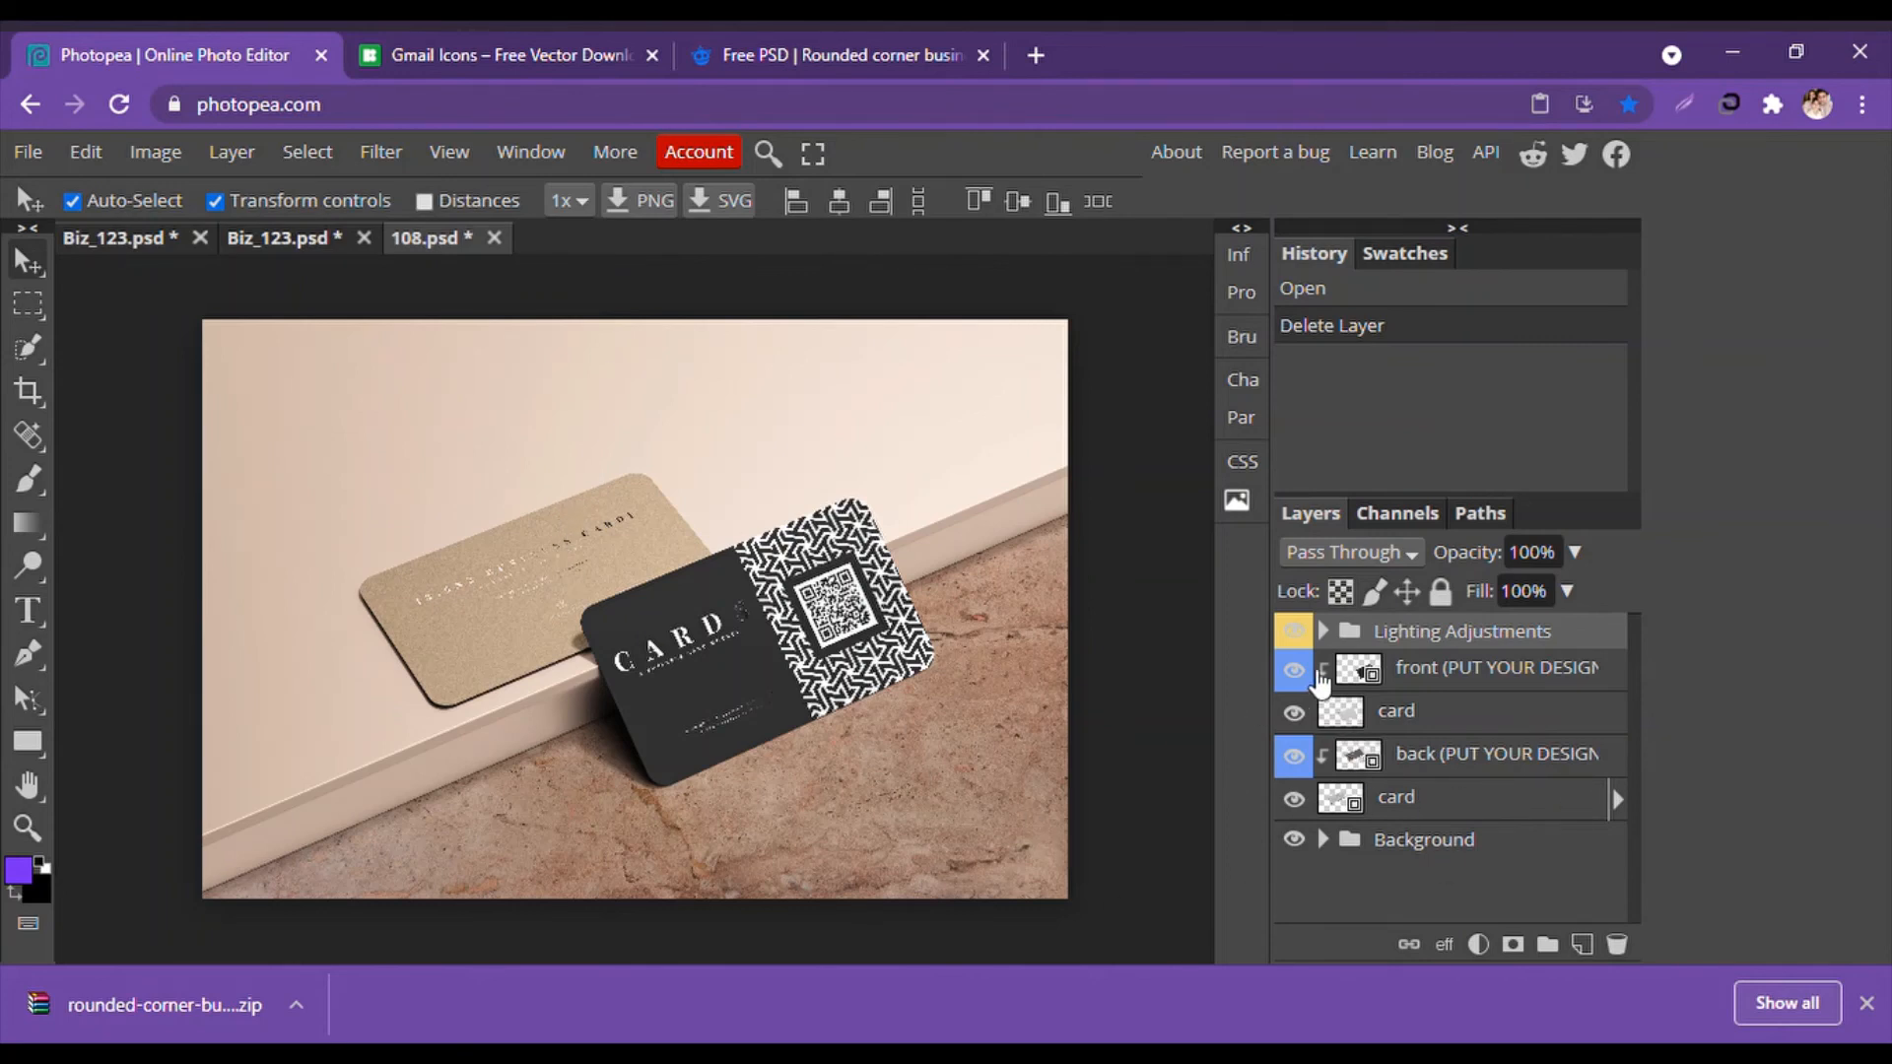
click(1307, 676)
click(1307, 676)
click(253, 239)
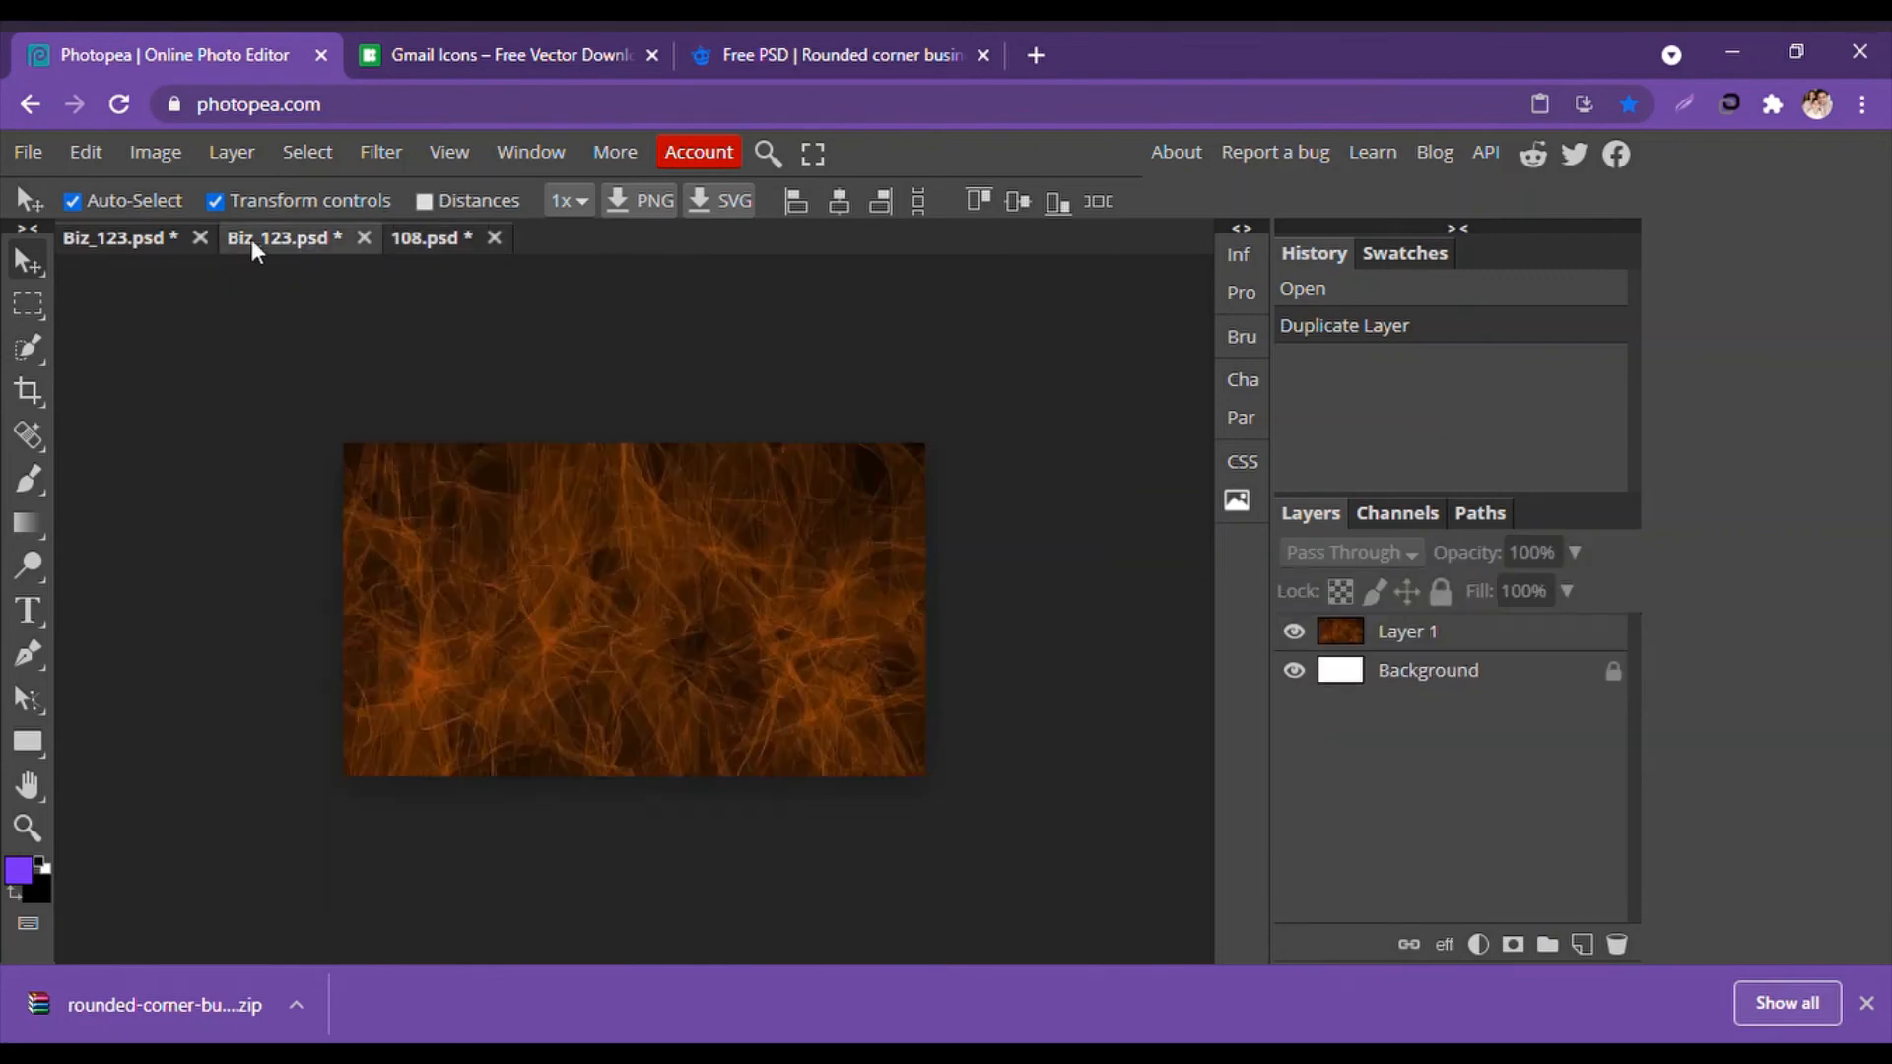
Export the front card design as Biz_123.png.
click(99, 235)
click(623, 852)
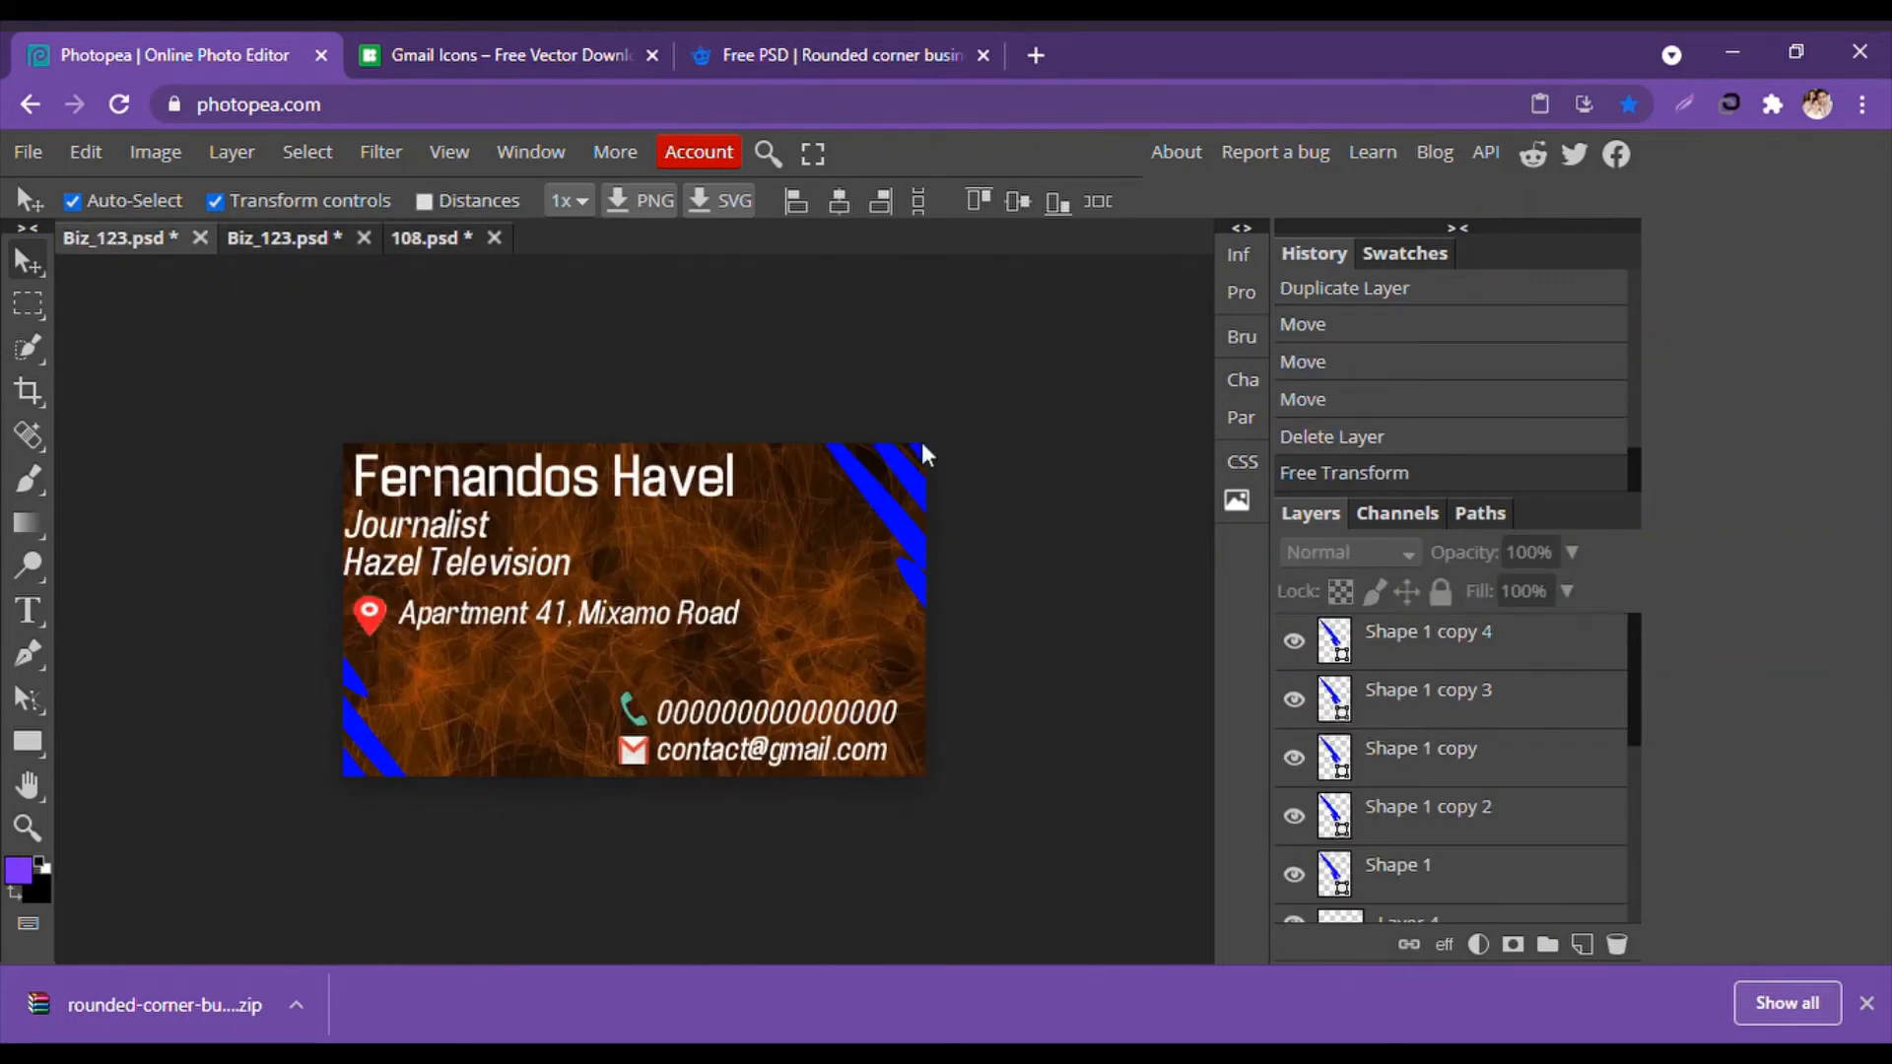
click(28, 154)
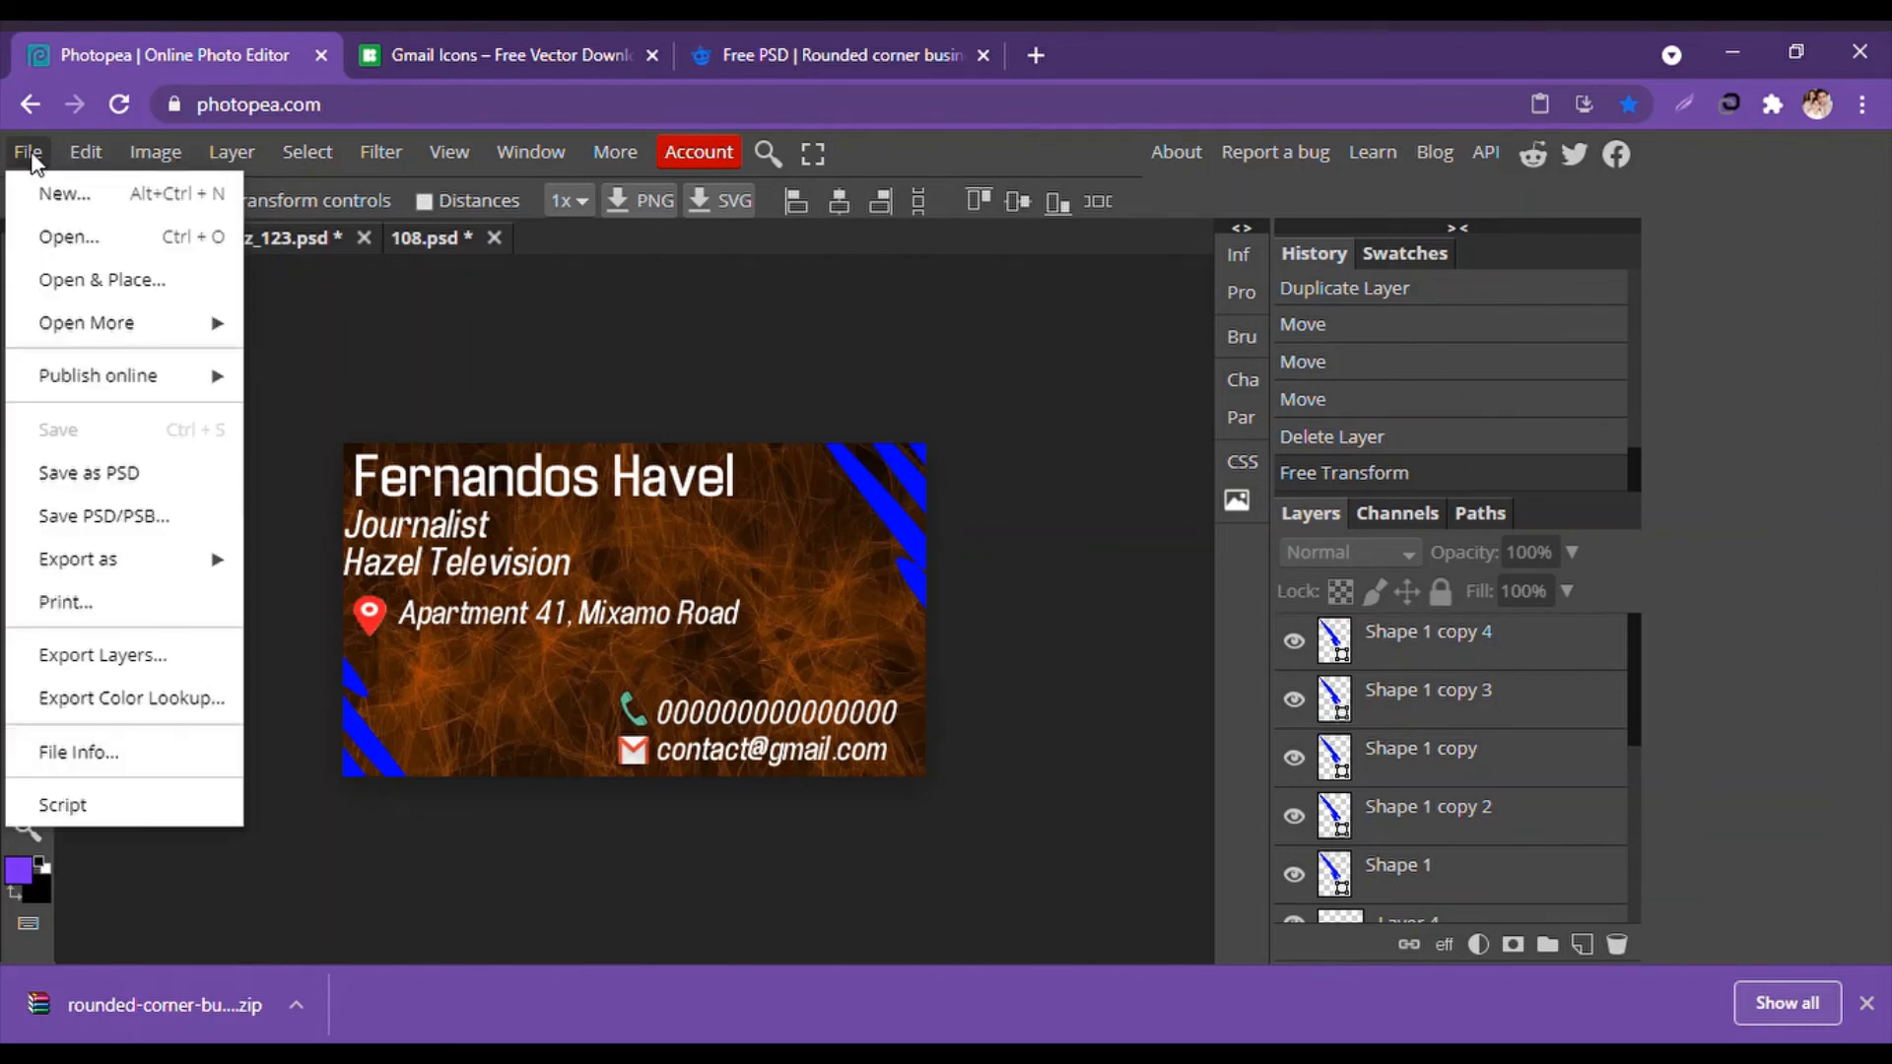
mouse_move(235, 561)
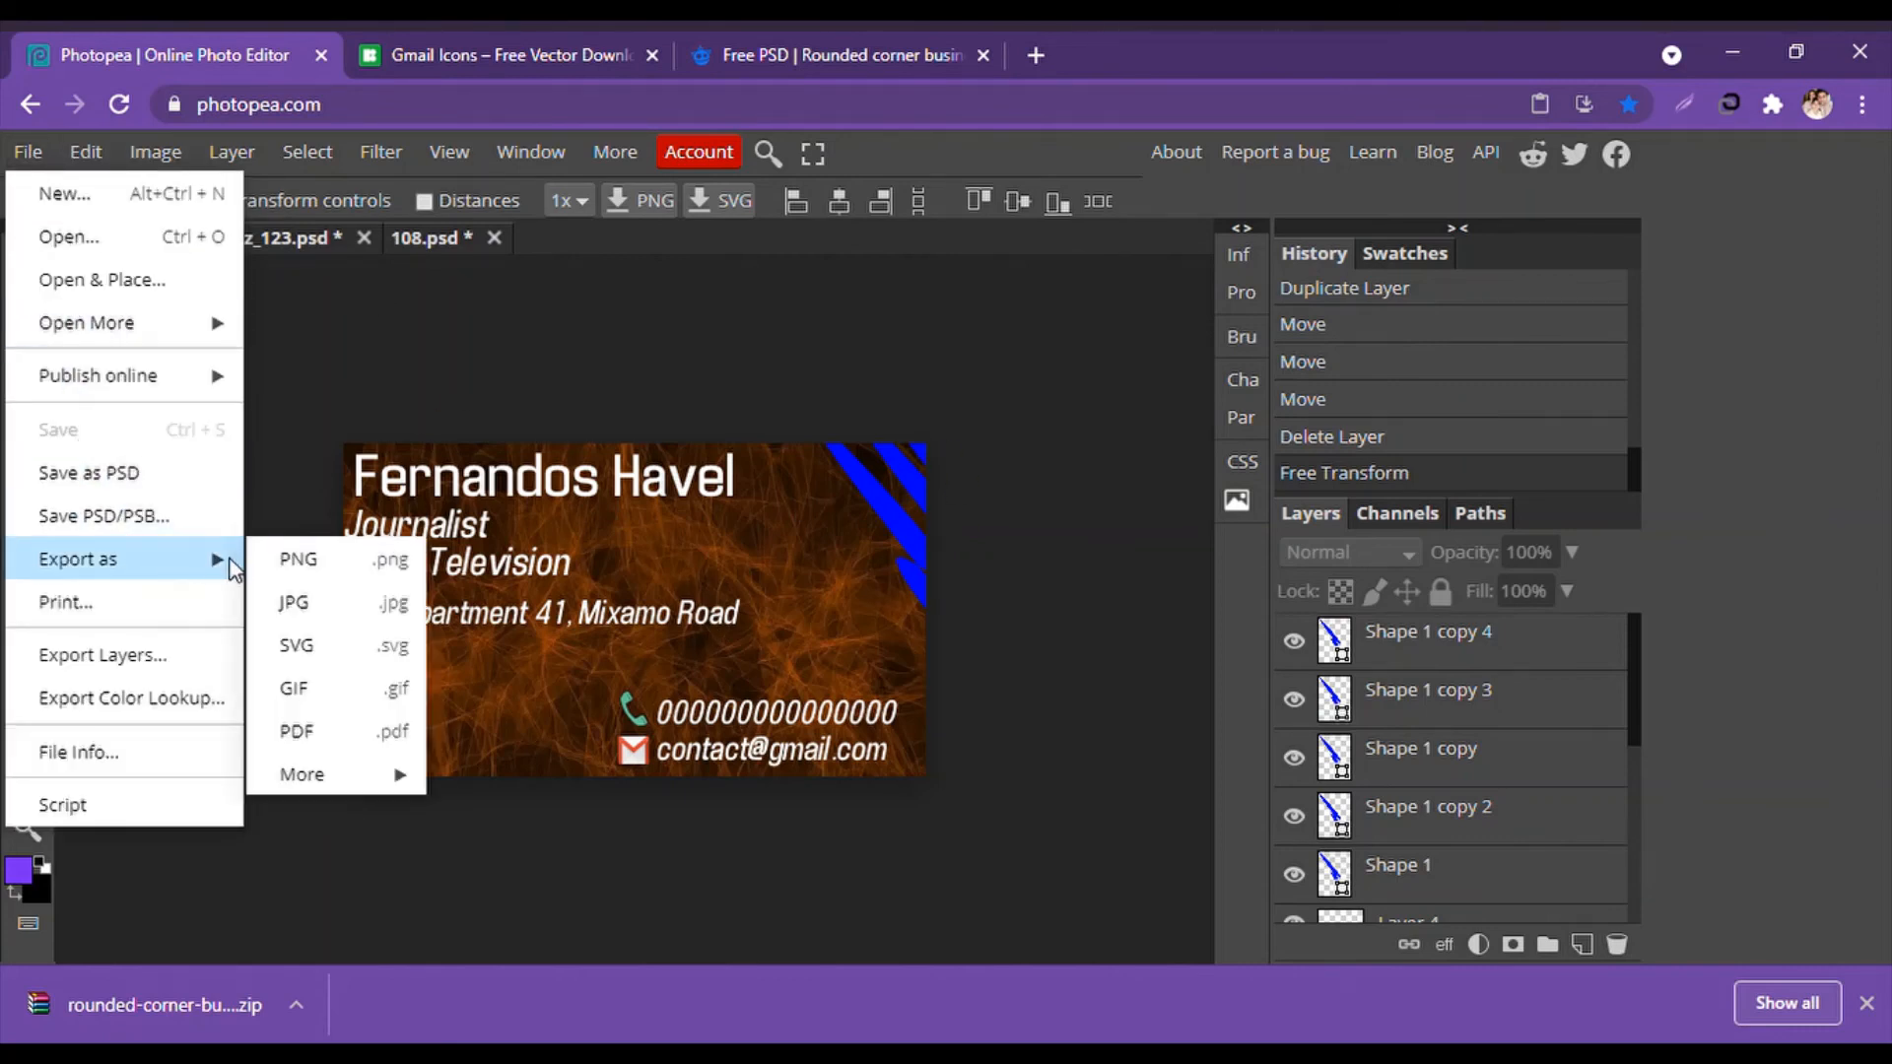
click(329, 561)
click(954, 471)
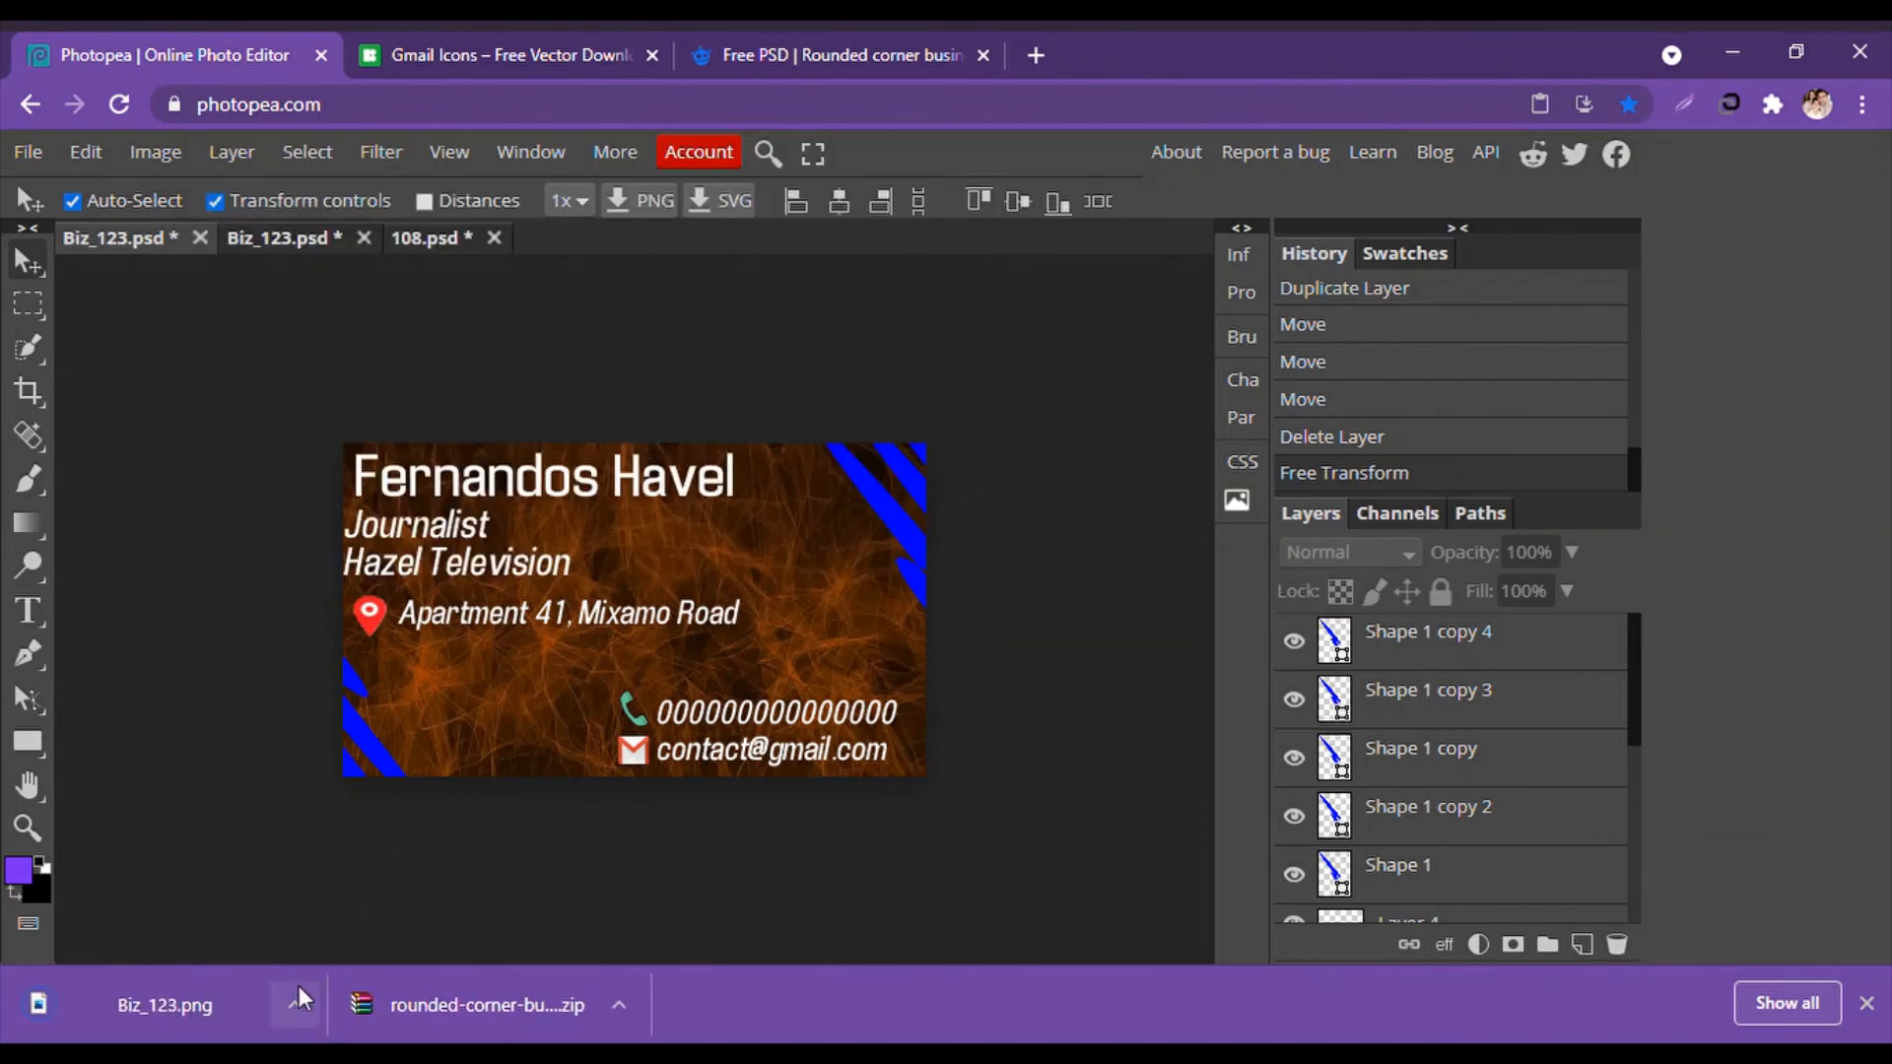
Export the orange-textured back design as Biz_123 (1).png.
click(295, 239)
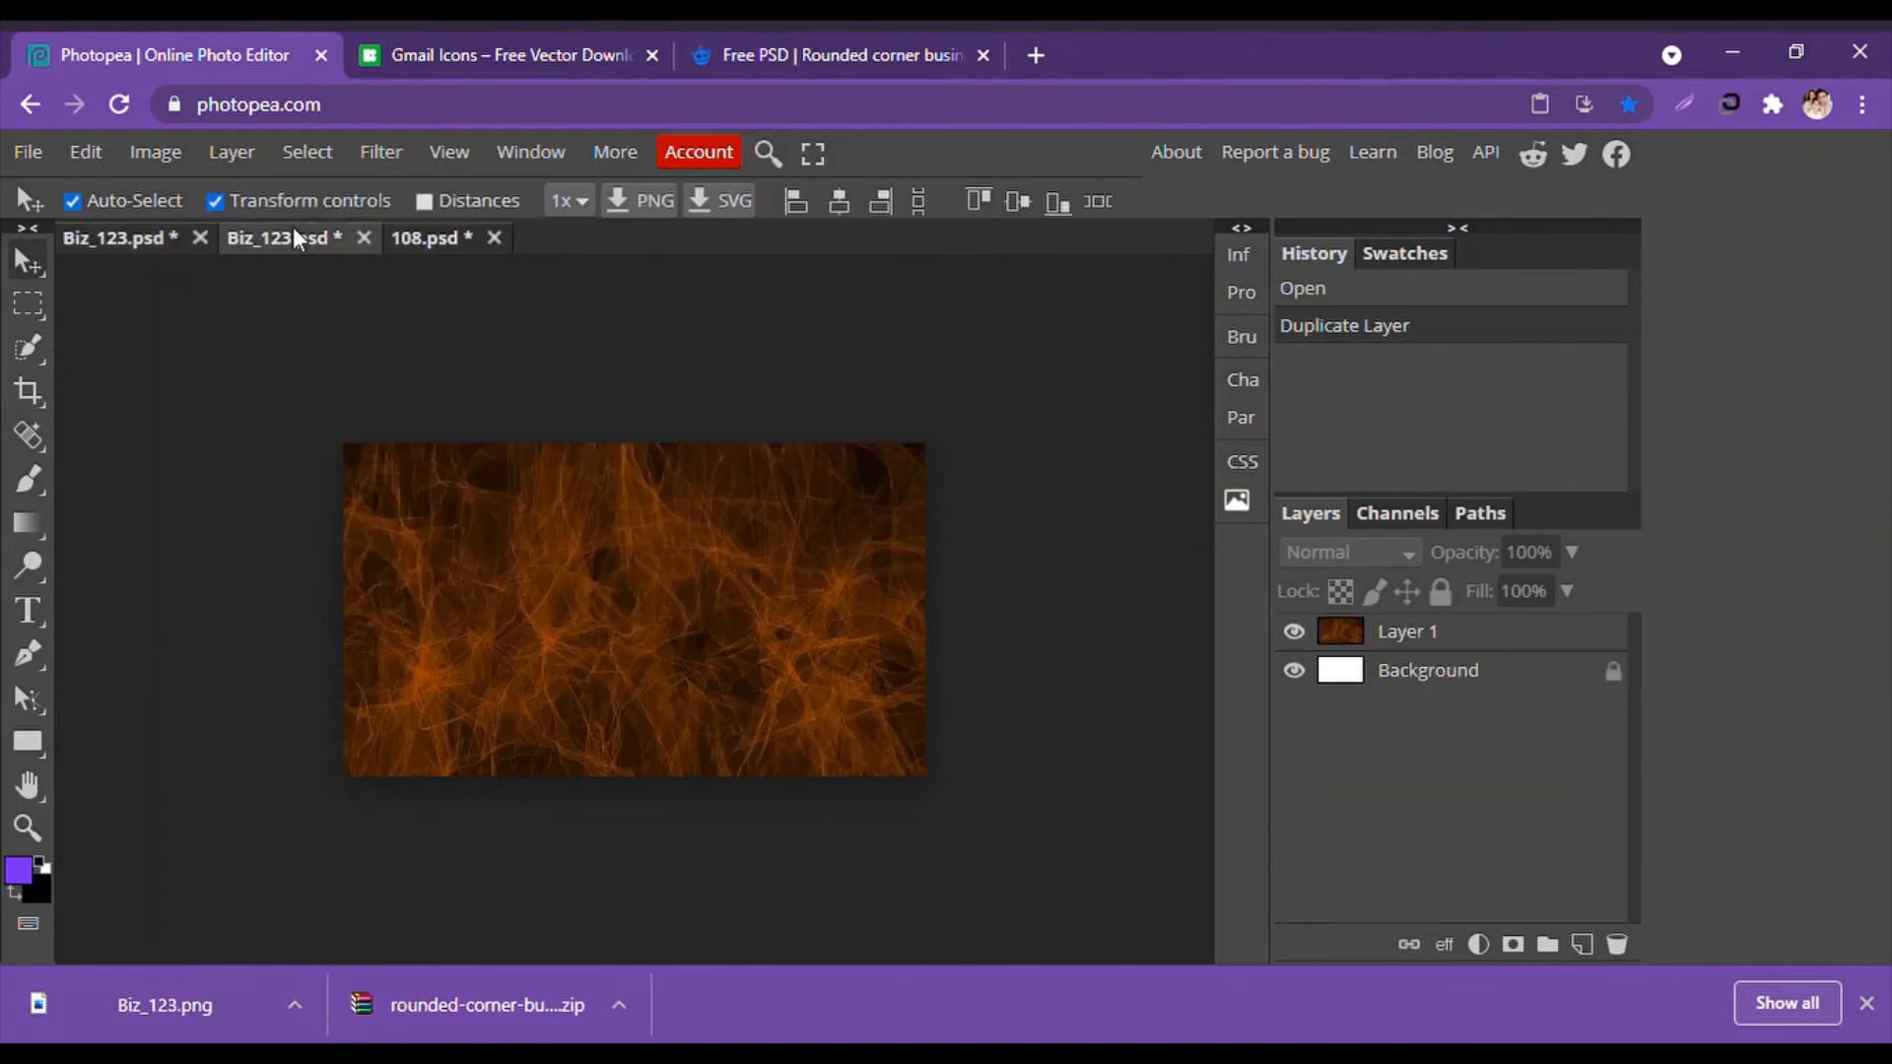
click(27, 155)
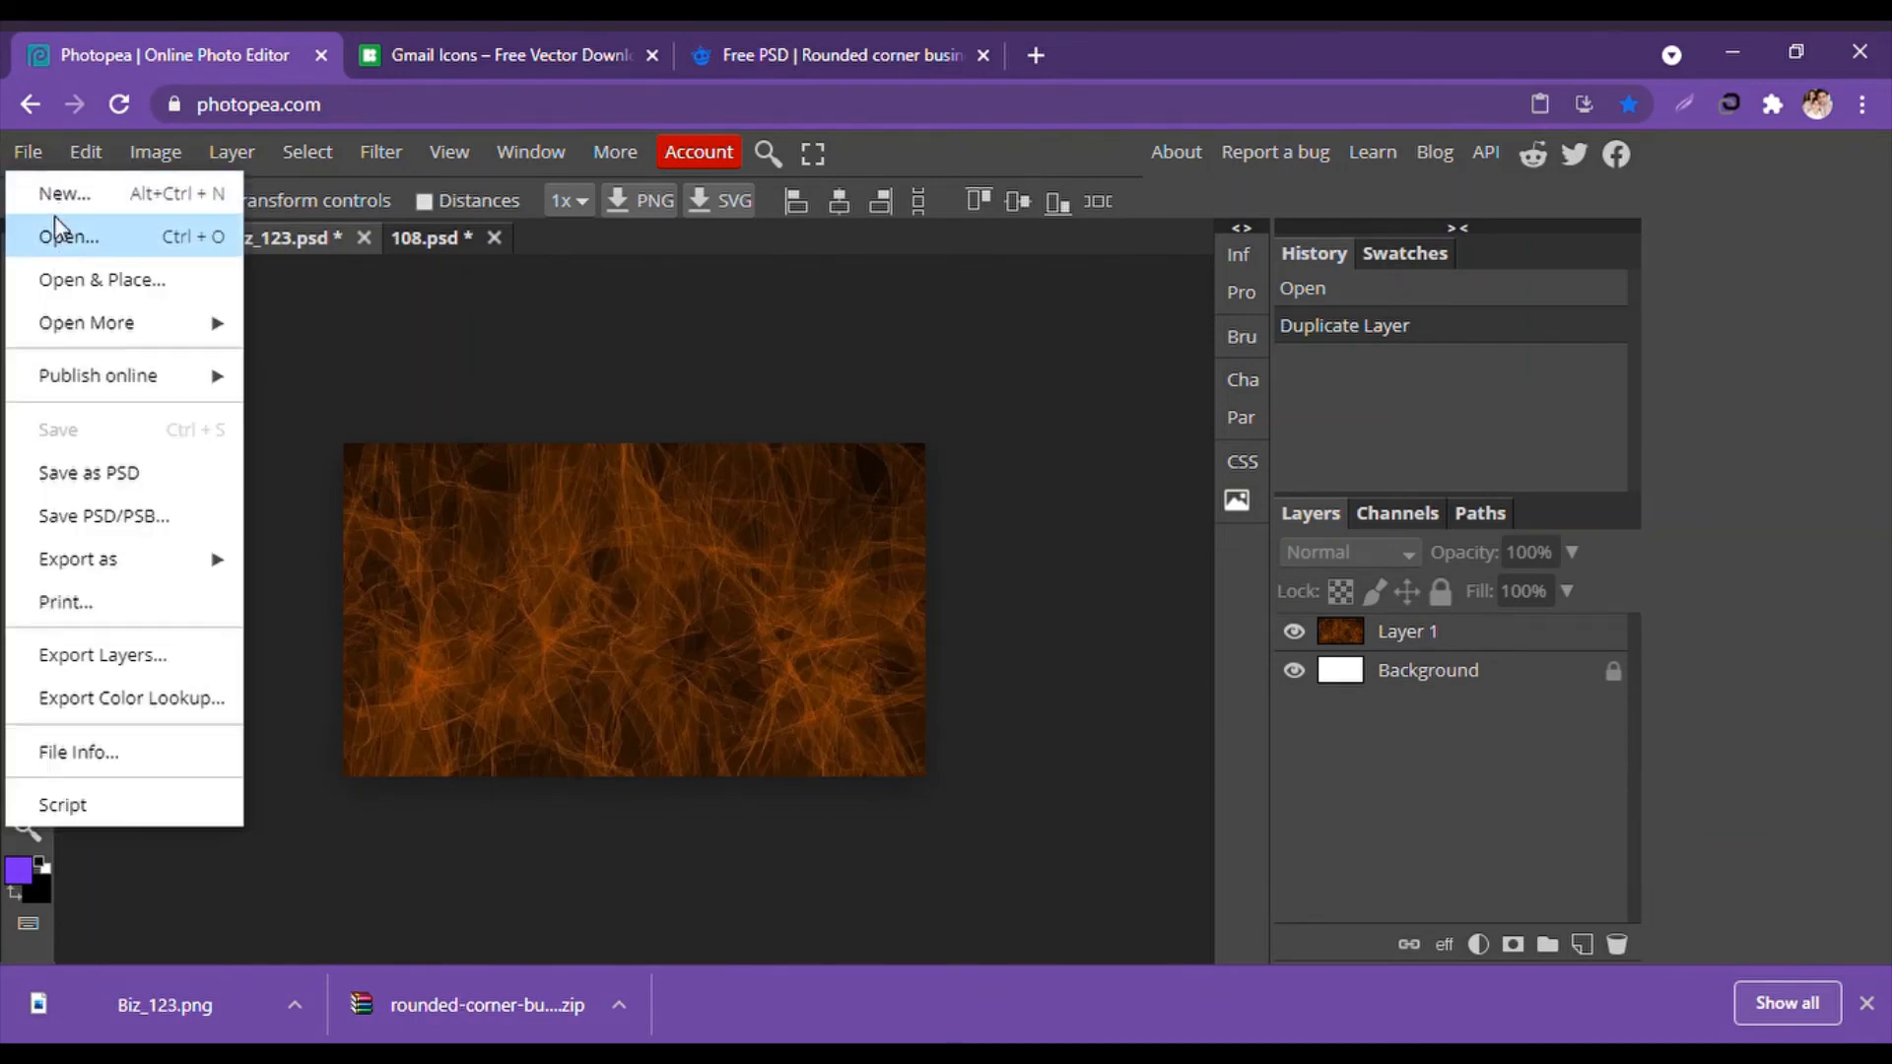
mouse_move(88, 559)
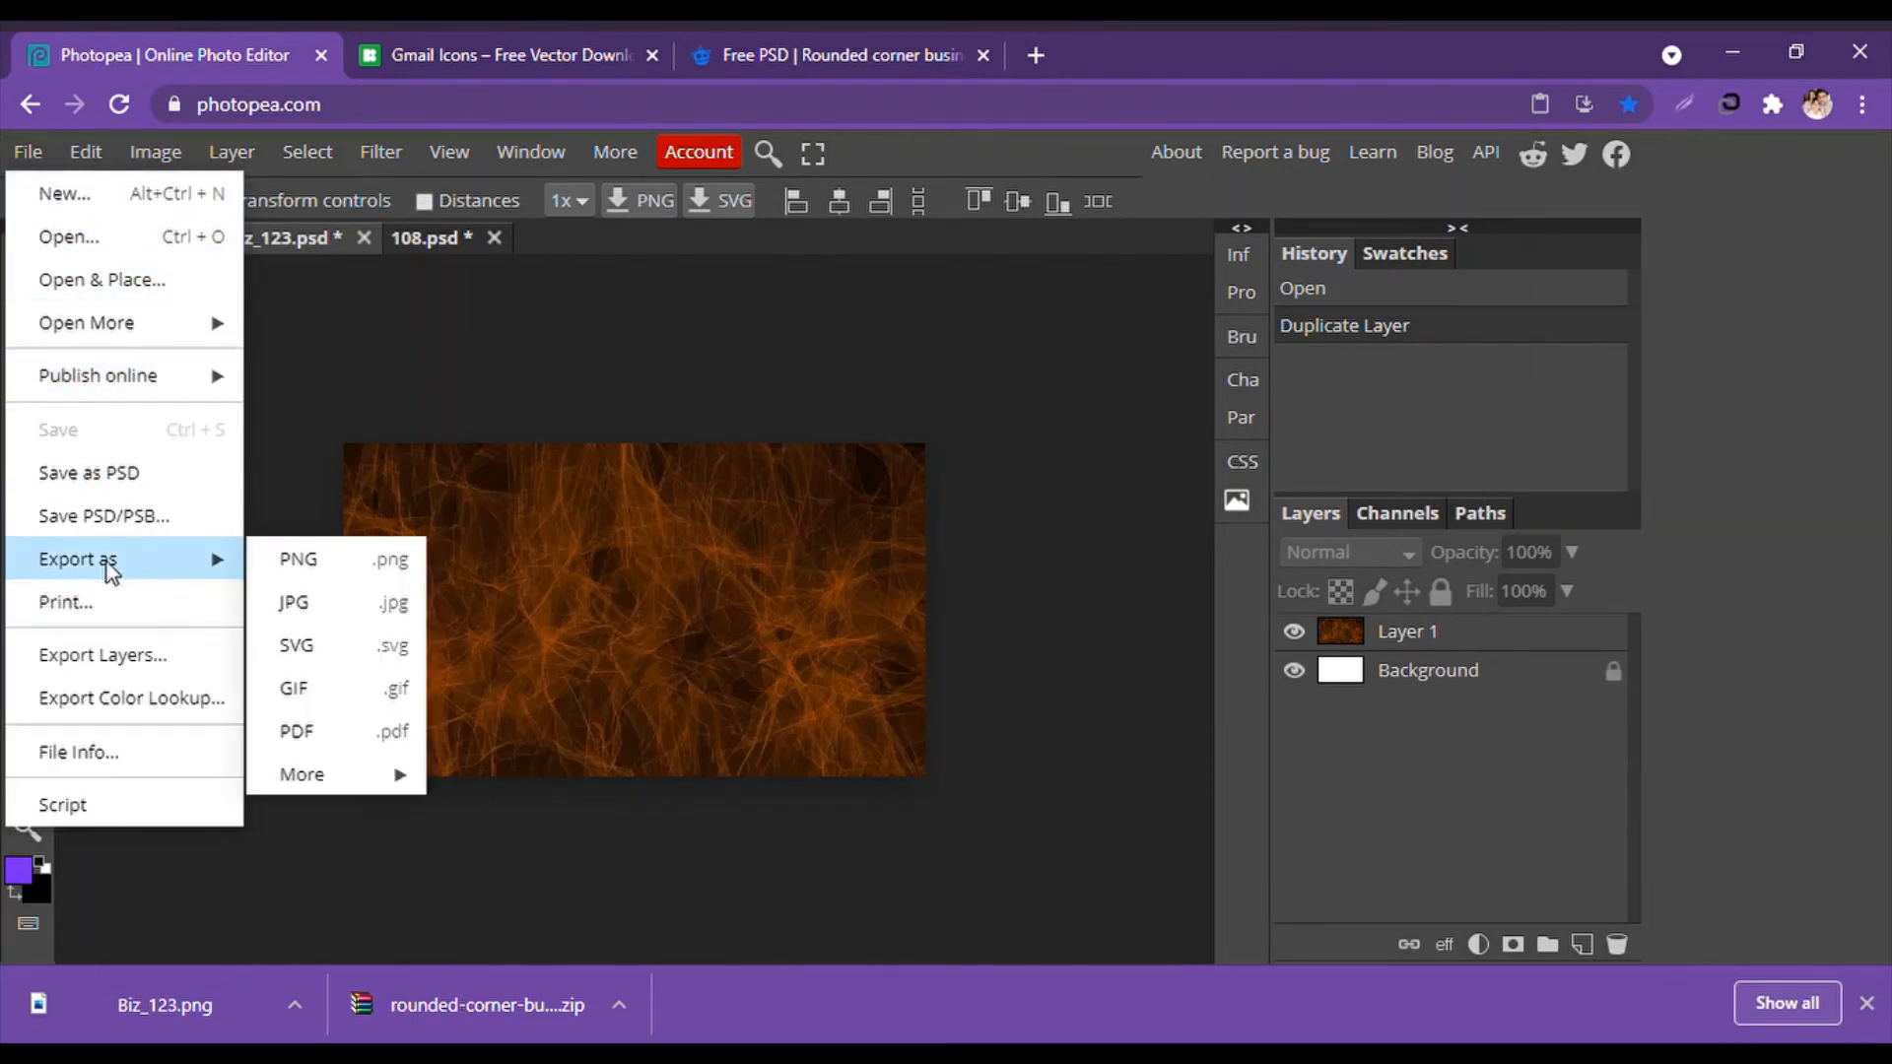
click(311, 563)
click(877, 480)
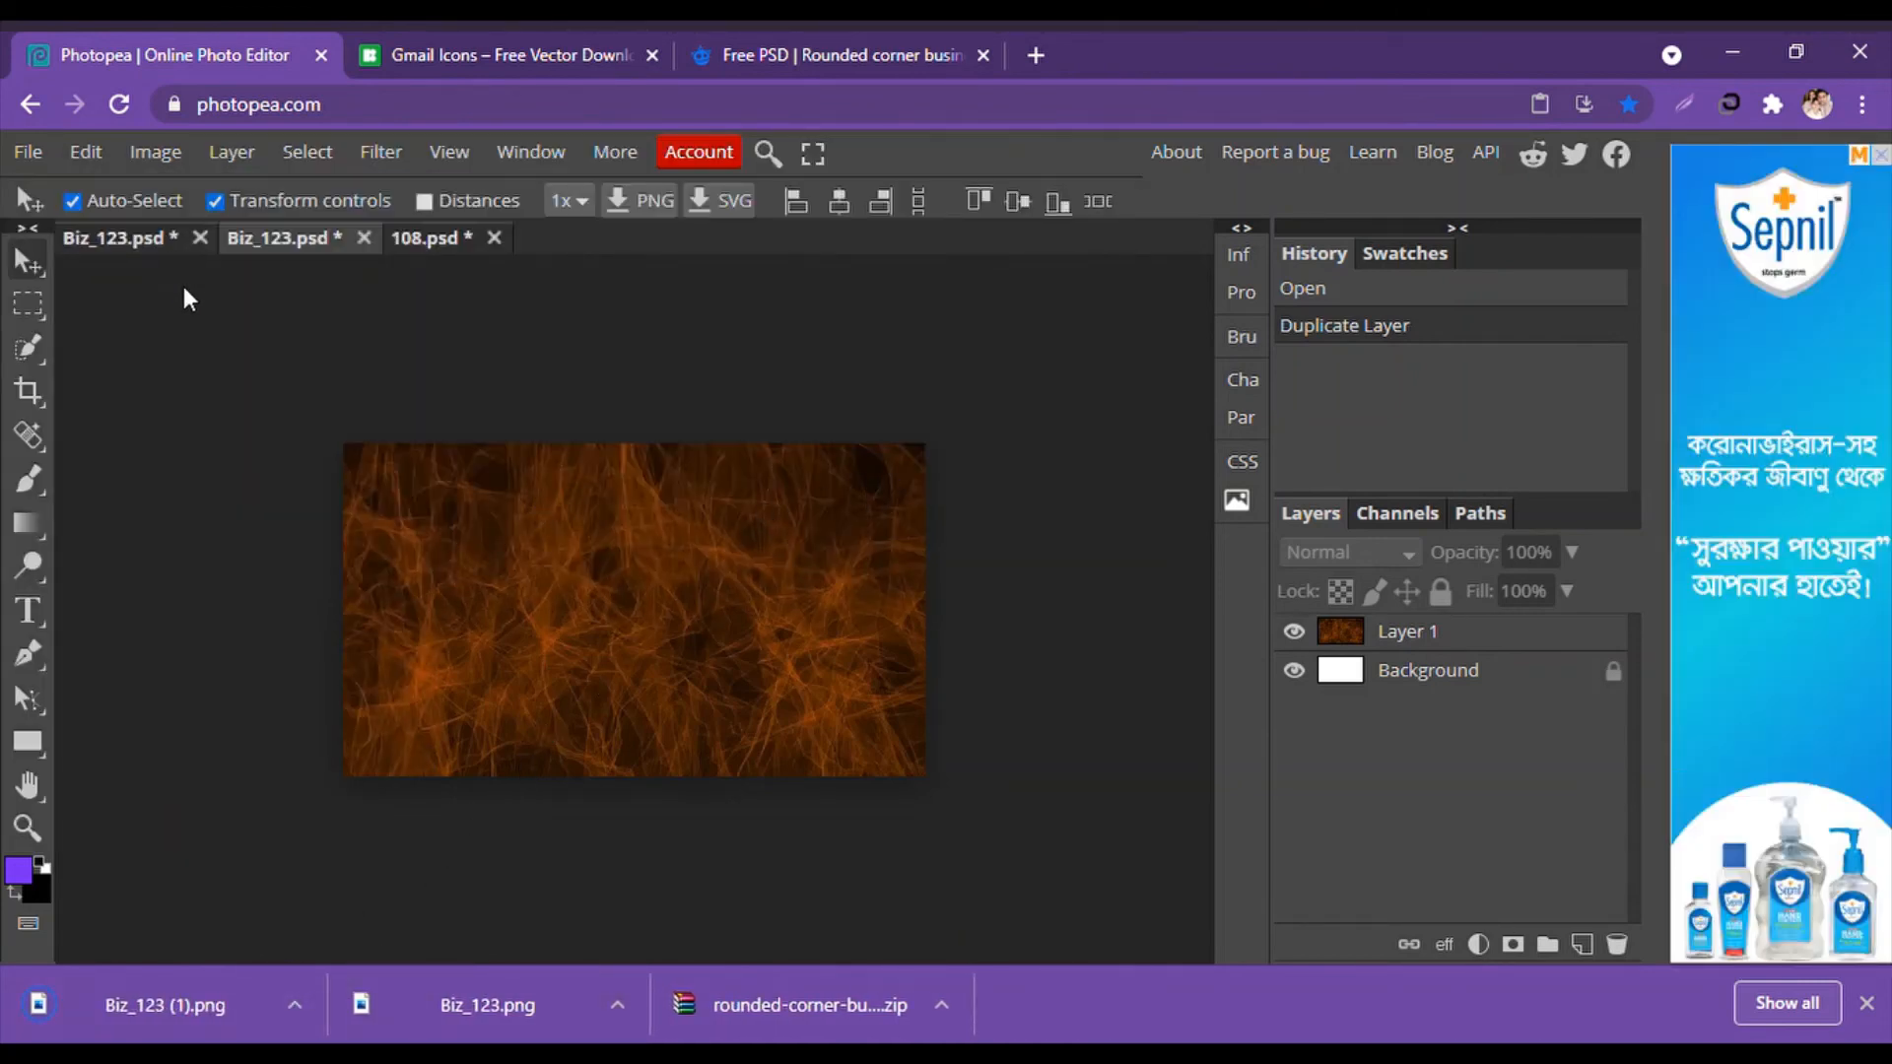
In 108.psd, nudge the stone background slightly left and locate the front design layer.
click(444, 232)
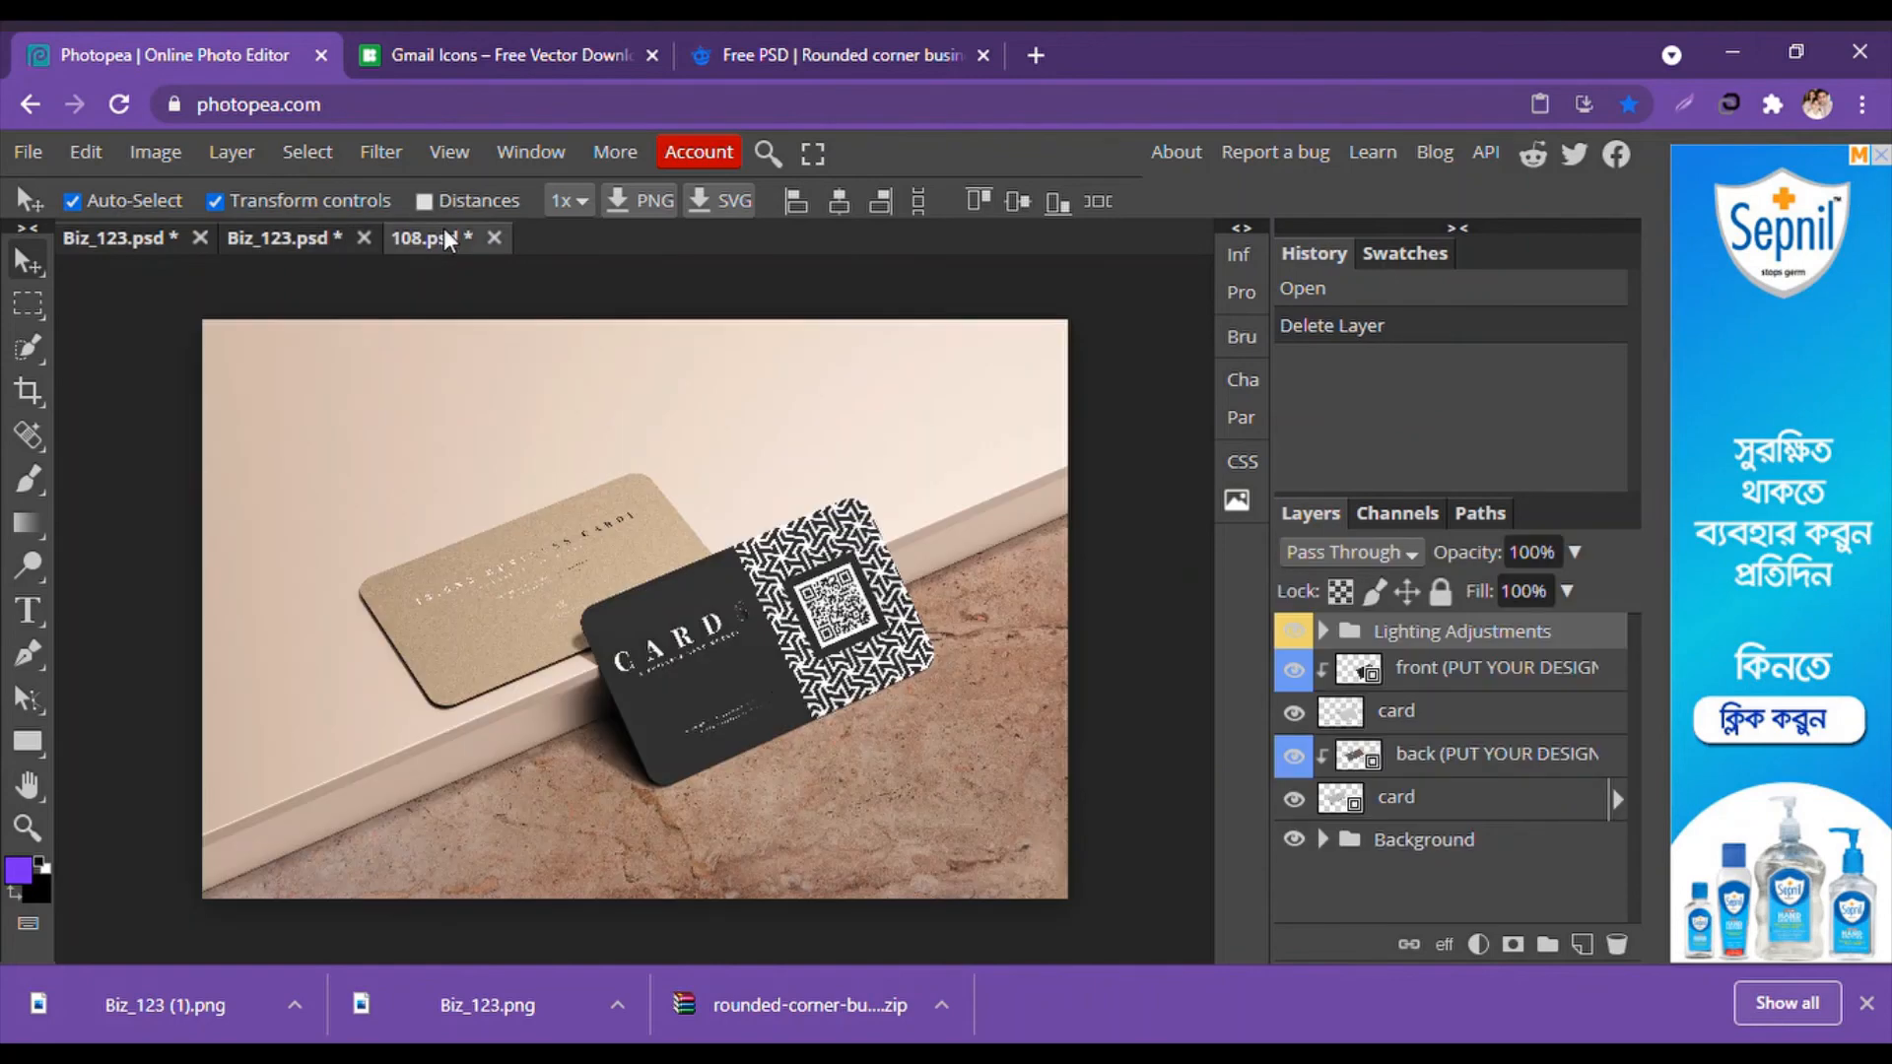
click(630, 566)
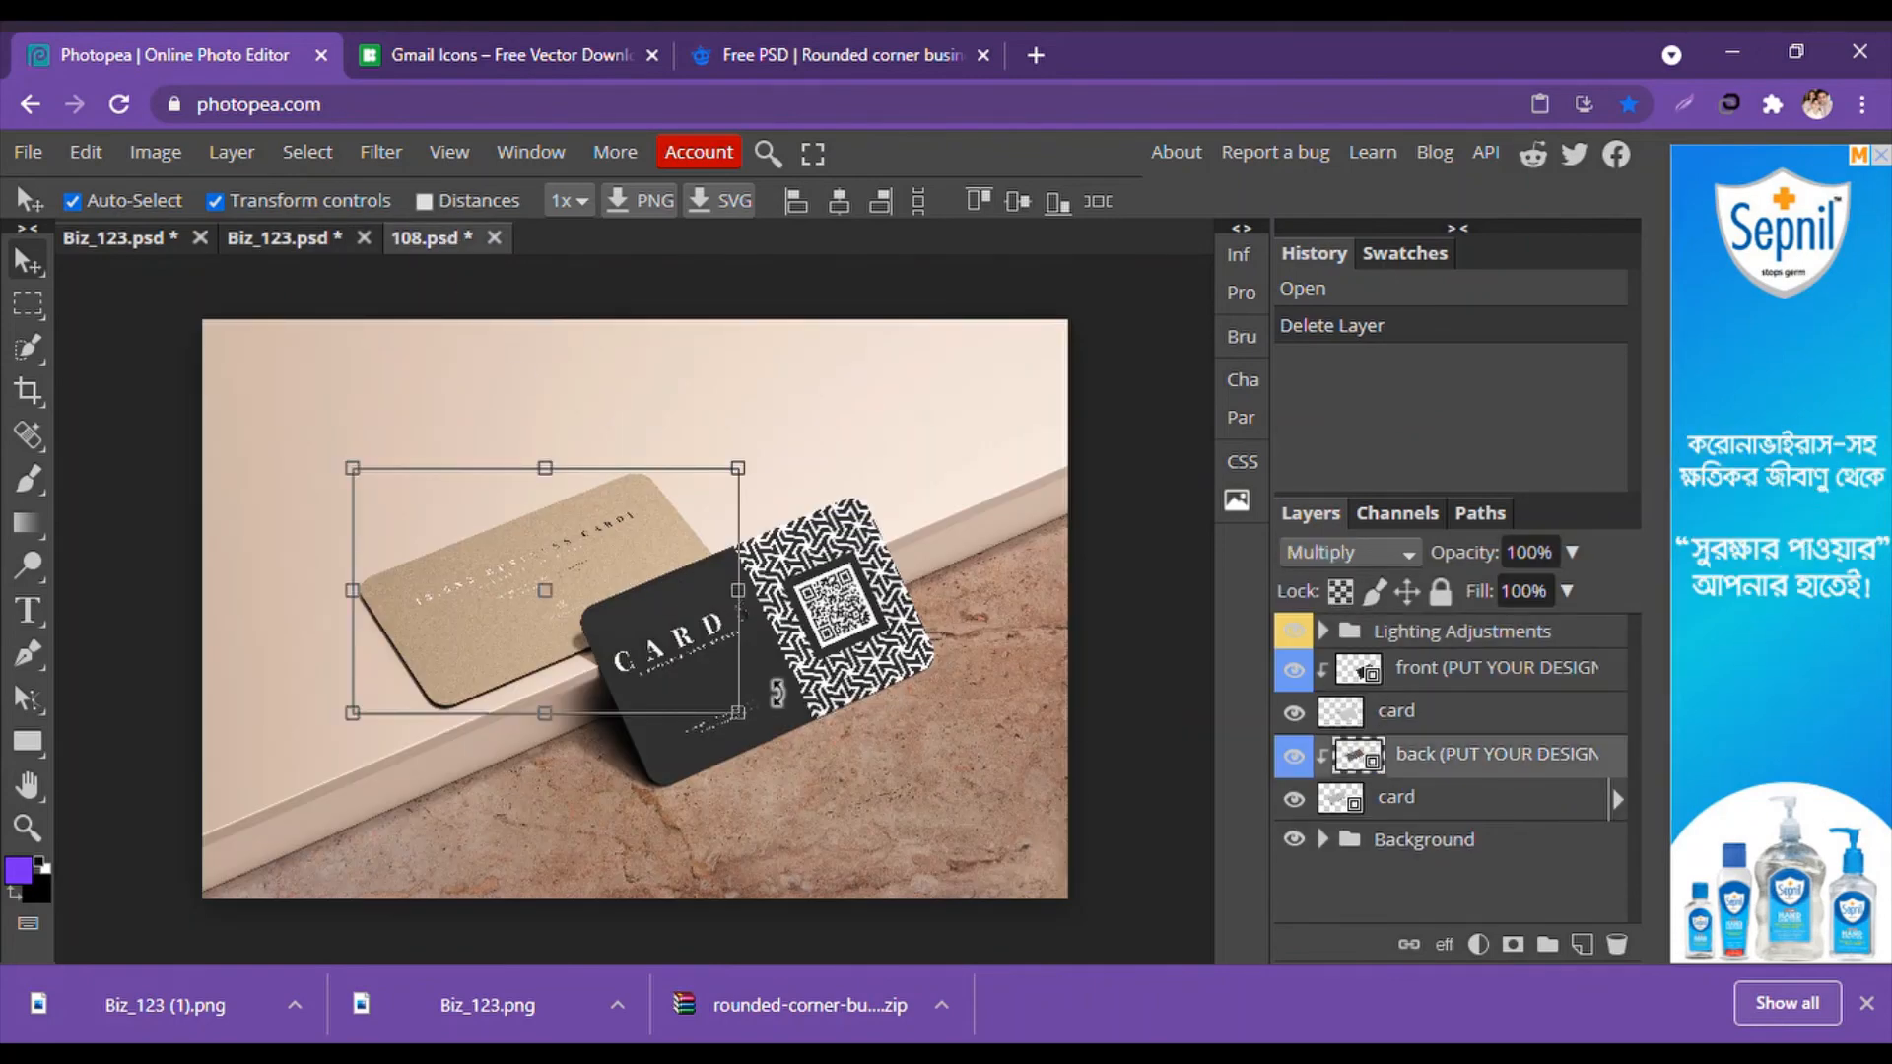
click(967, 723)
drag(967, 734, 956, 734)
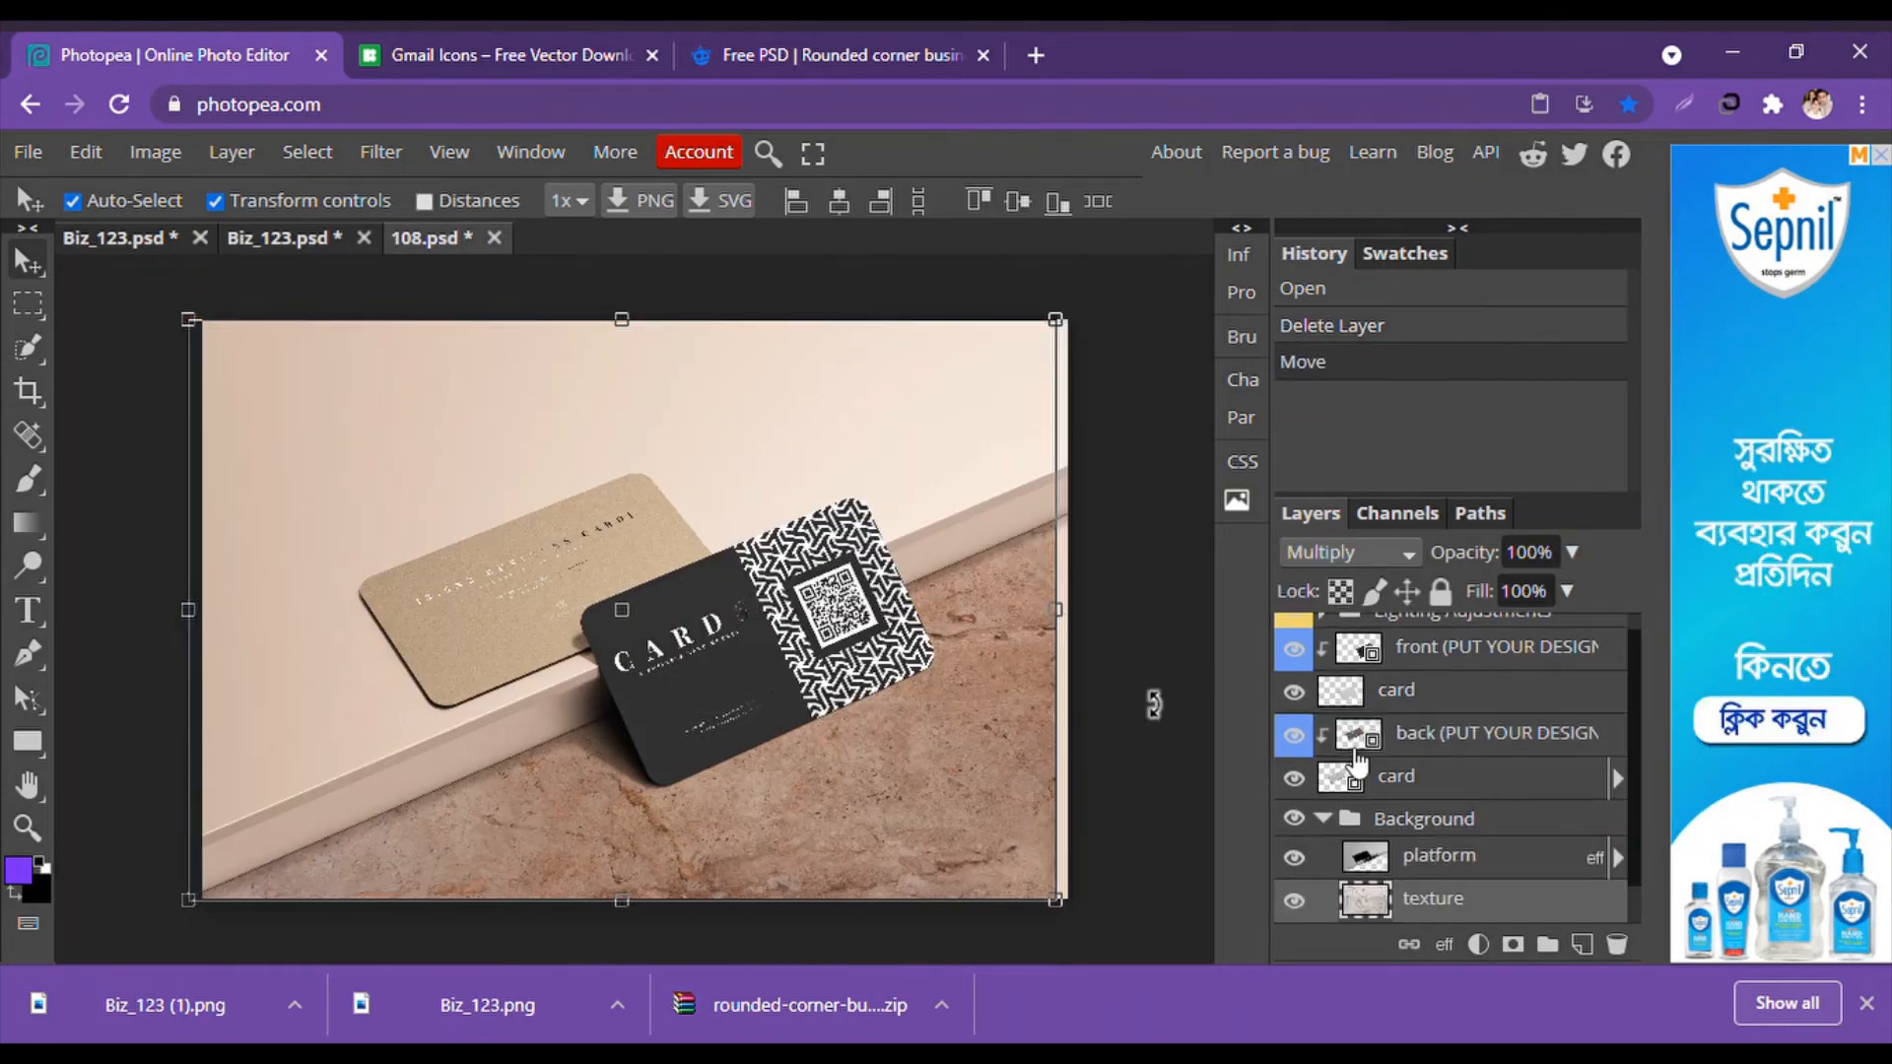
scroll(1301, 711, up, 1)
click(1297, 674)
click(1296, 674)
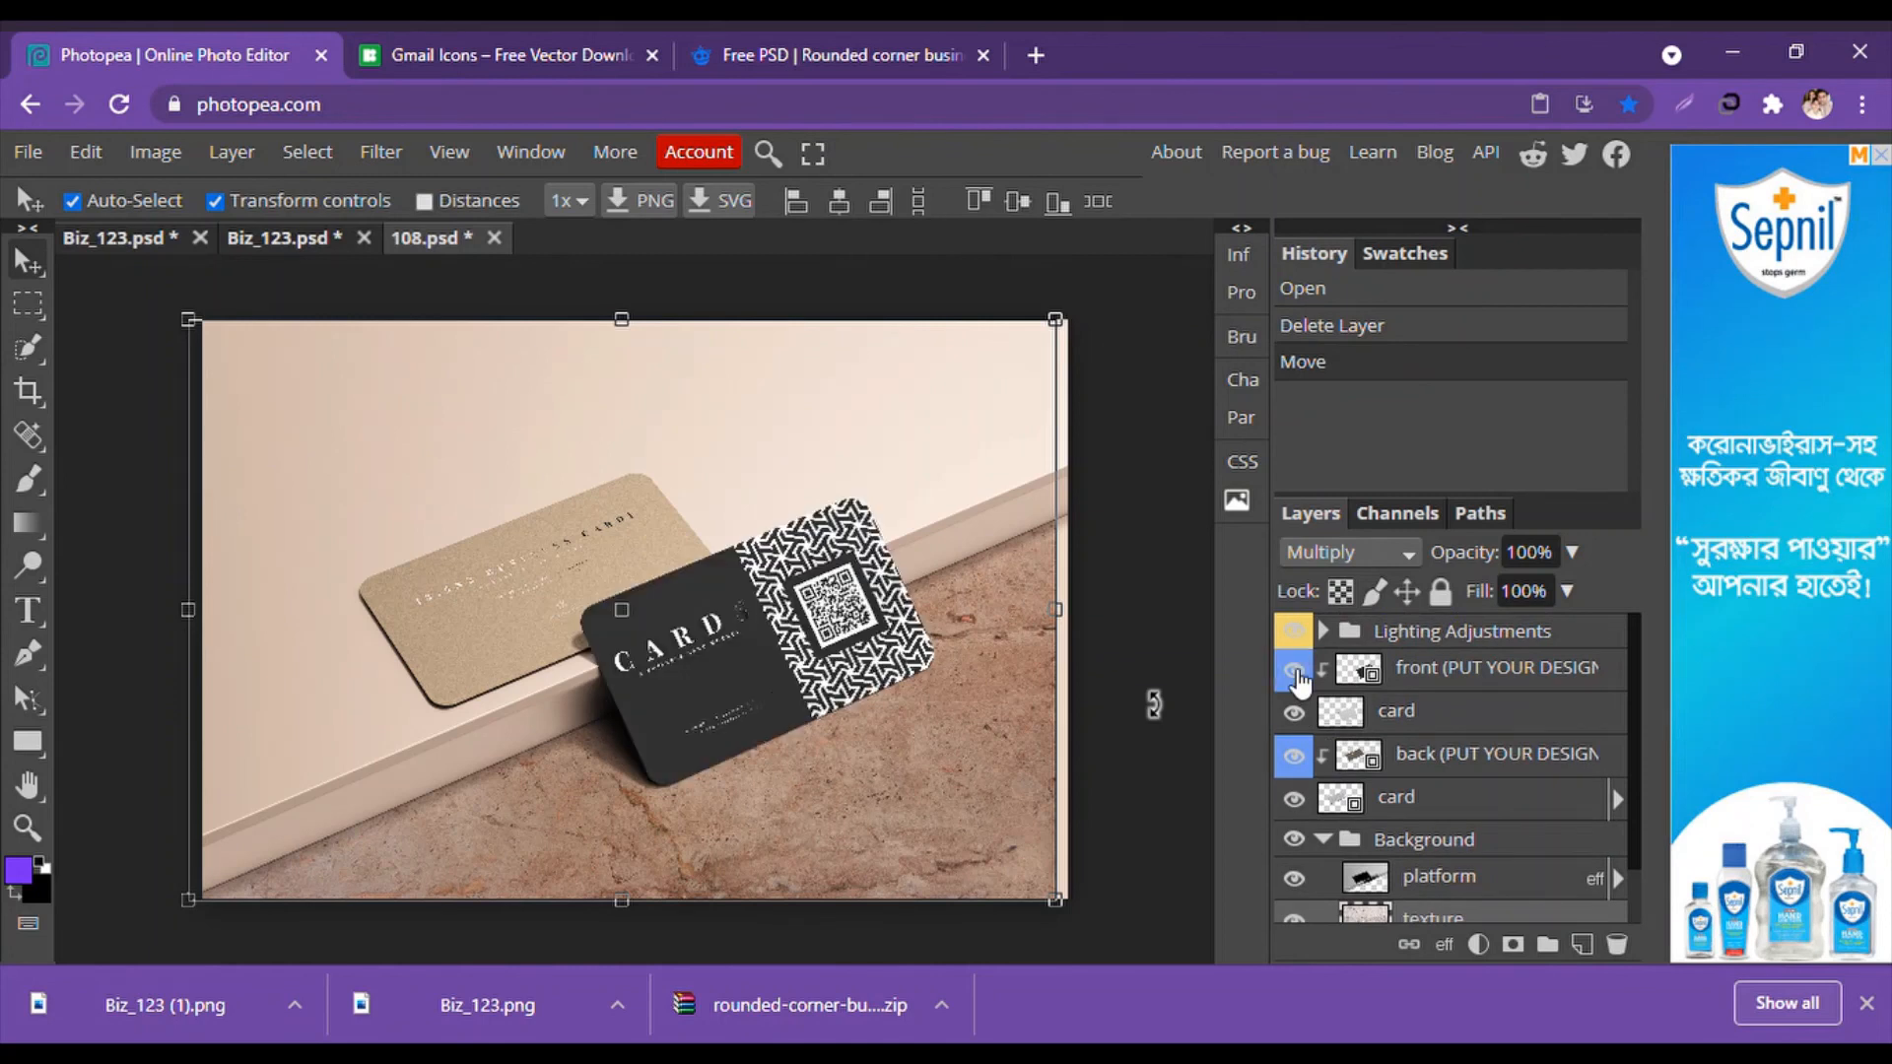
click(1297, 674)
click(1296, 674)
click(1297, 674)
click(1296, 674)
Open the front design smart object as front.psd and clear its QR layer selection.
click(1378, 676)
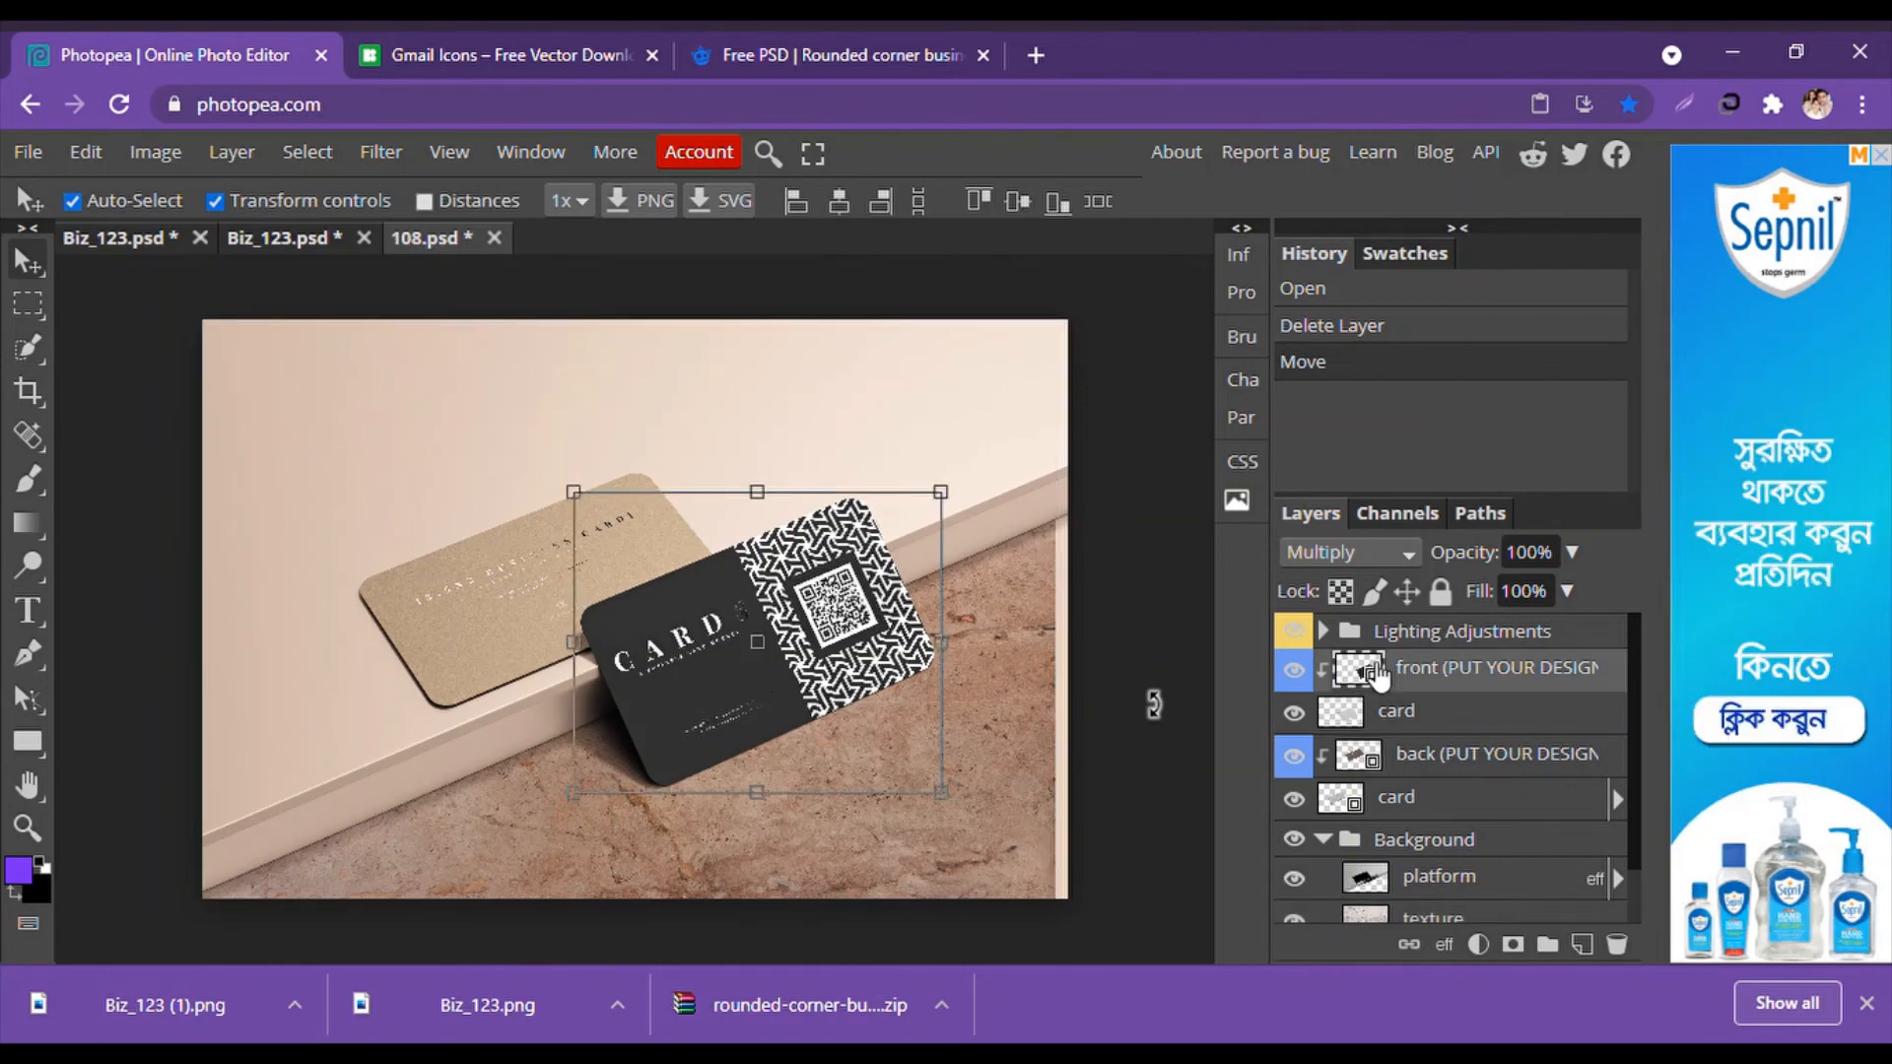
double_click(1378, 677)
double_click(1377, 677)
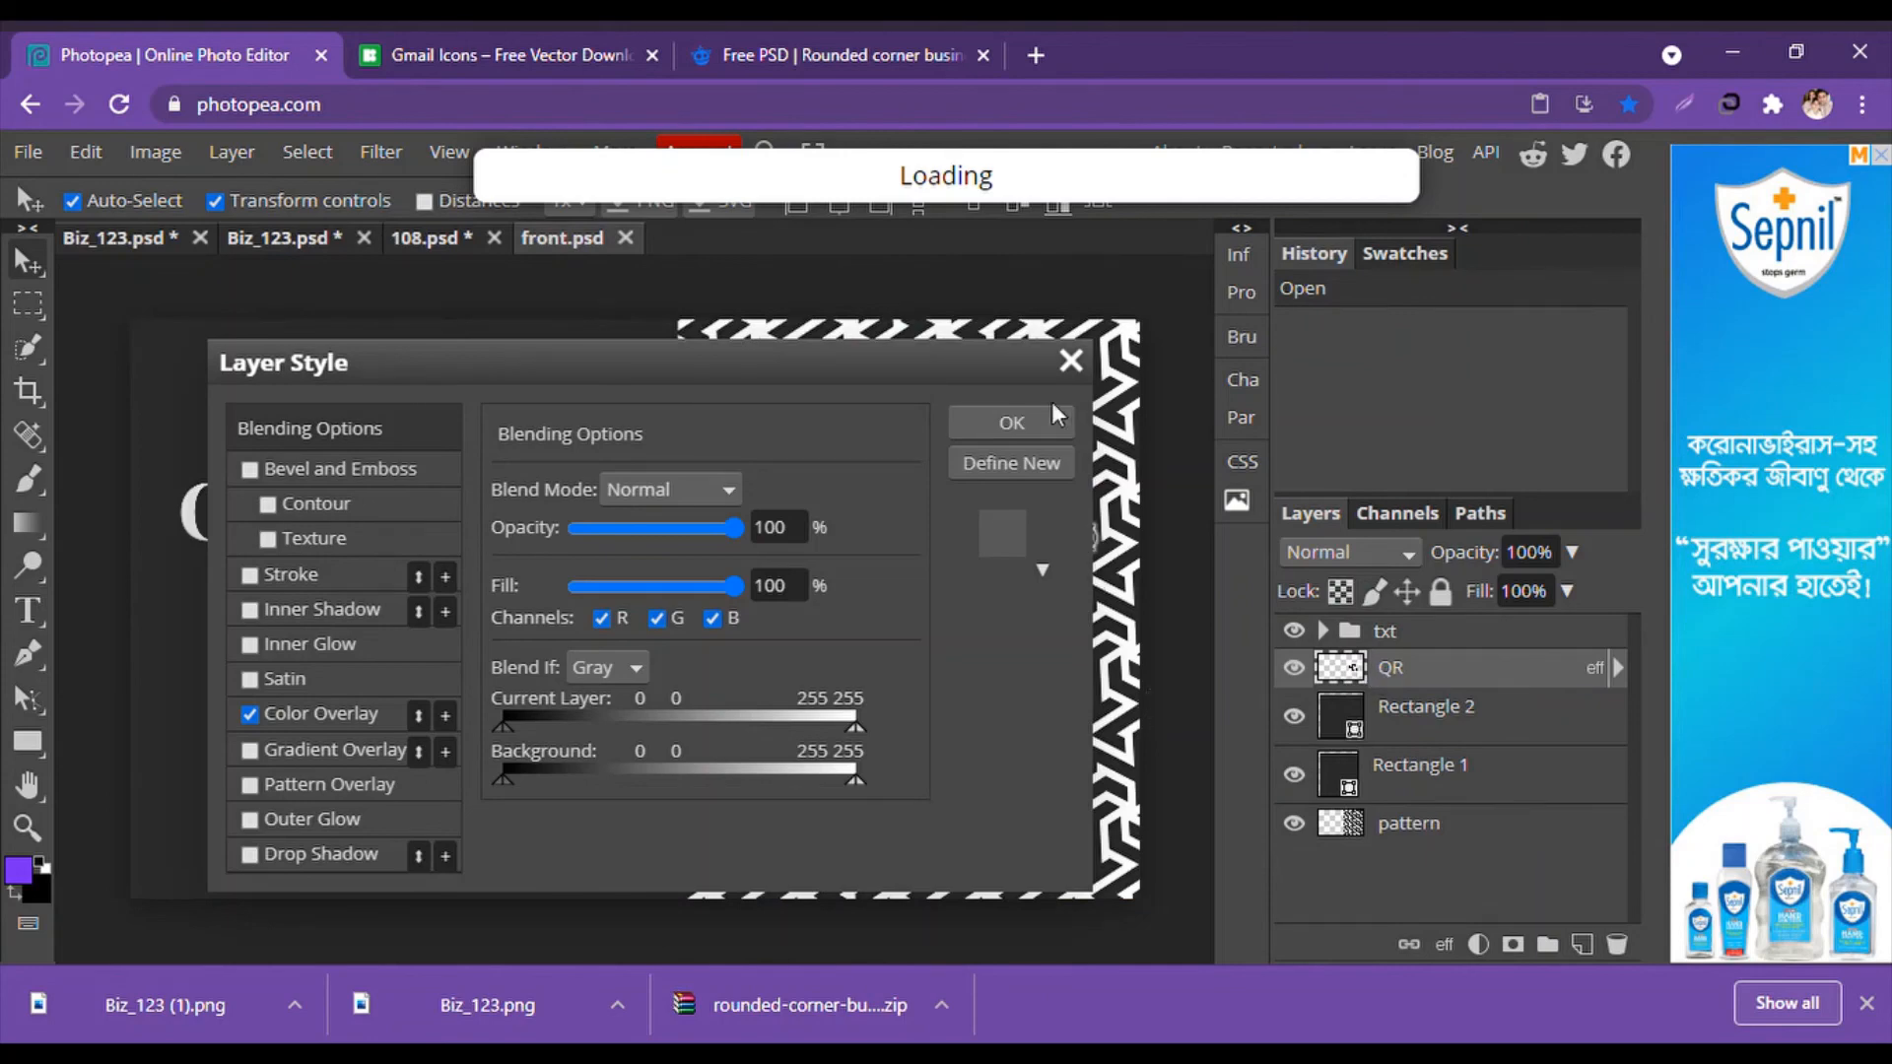
click(1072, 360)
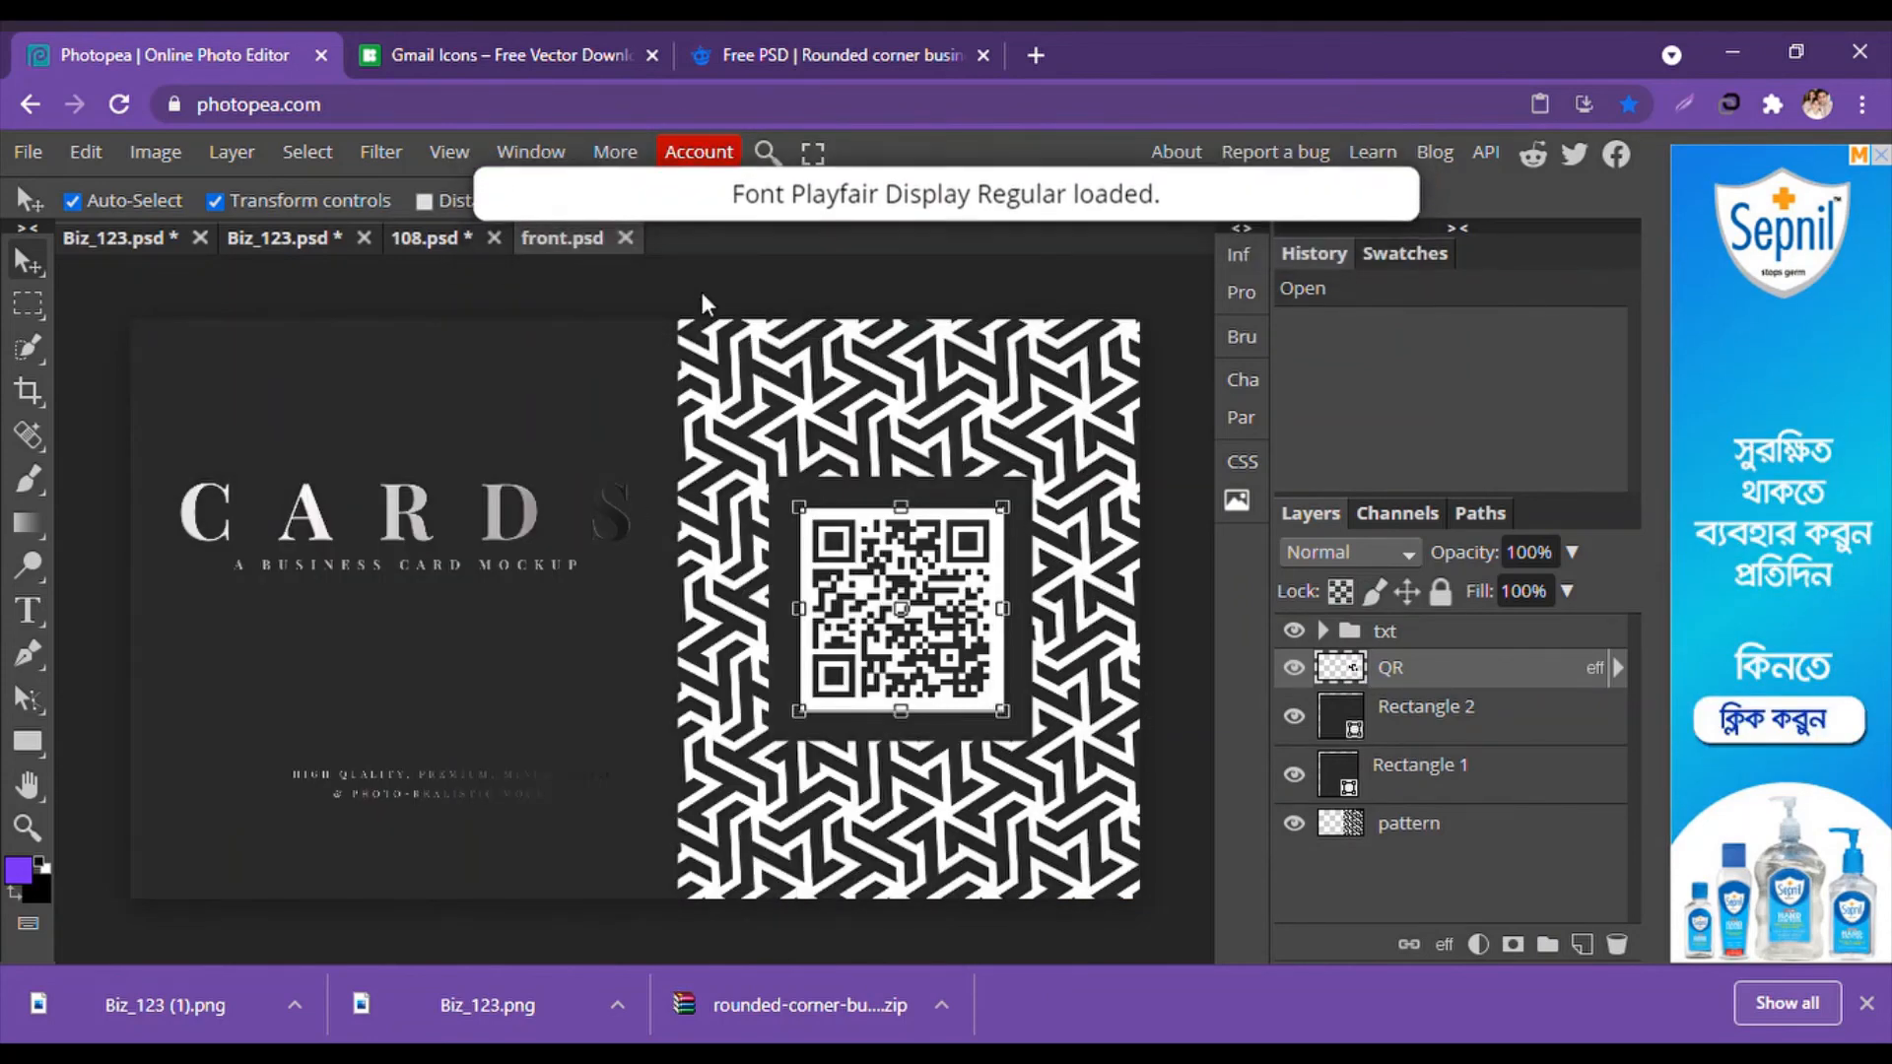
click(451, 237)
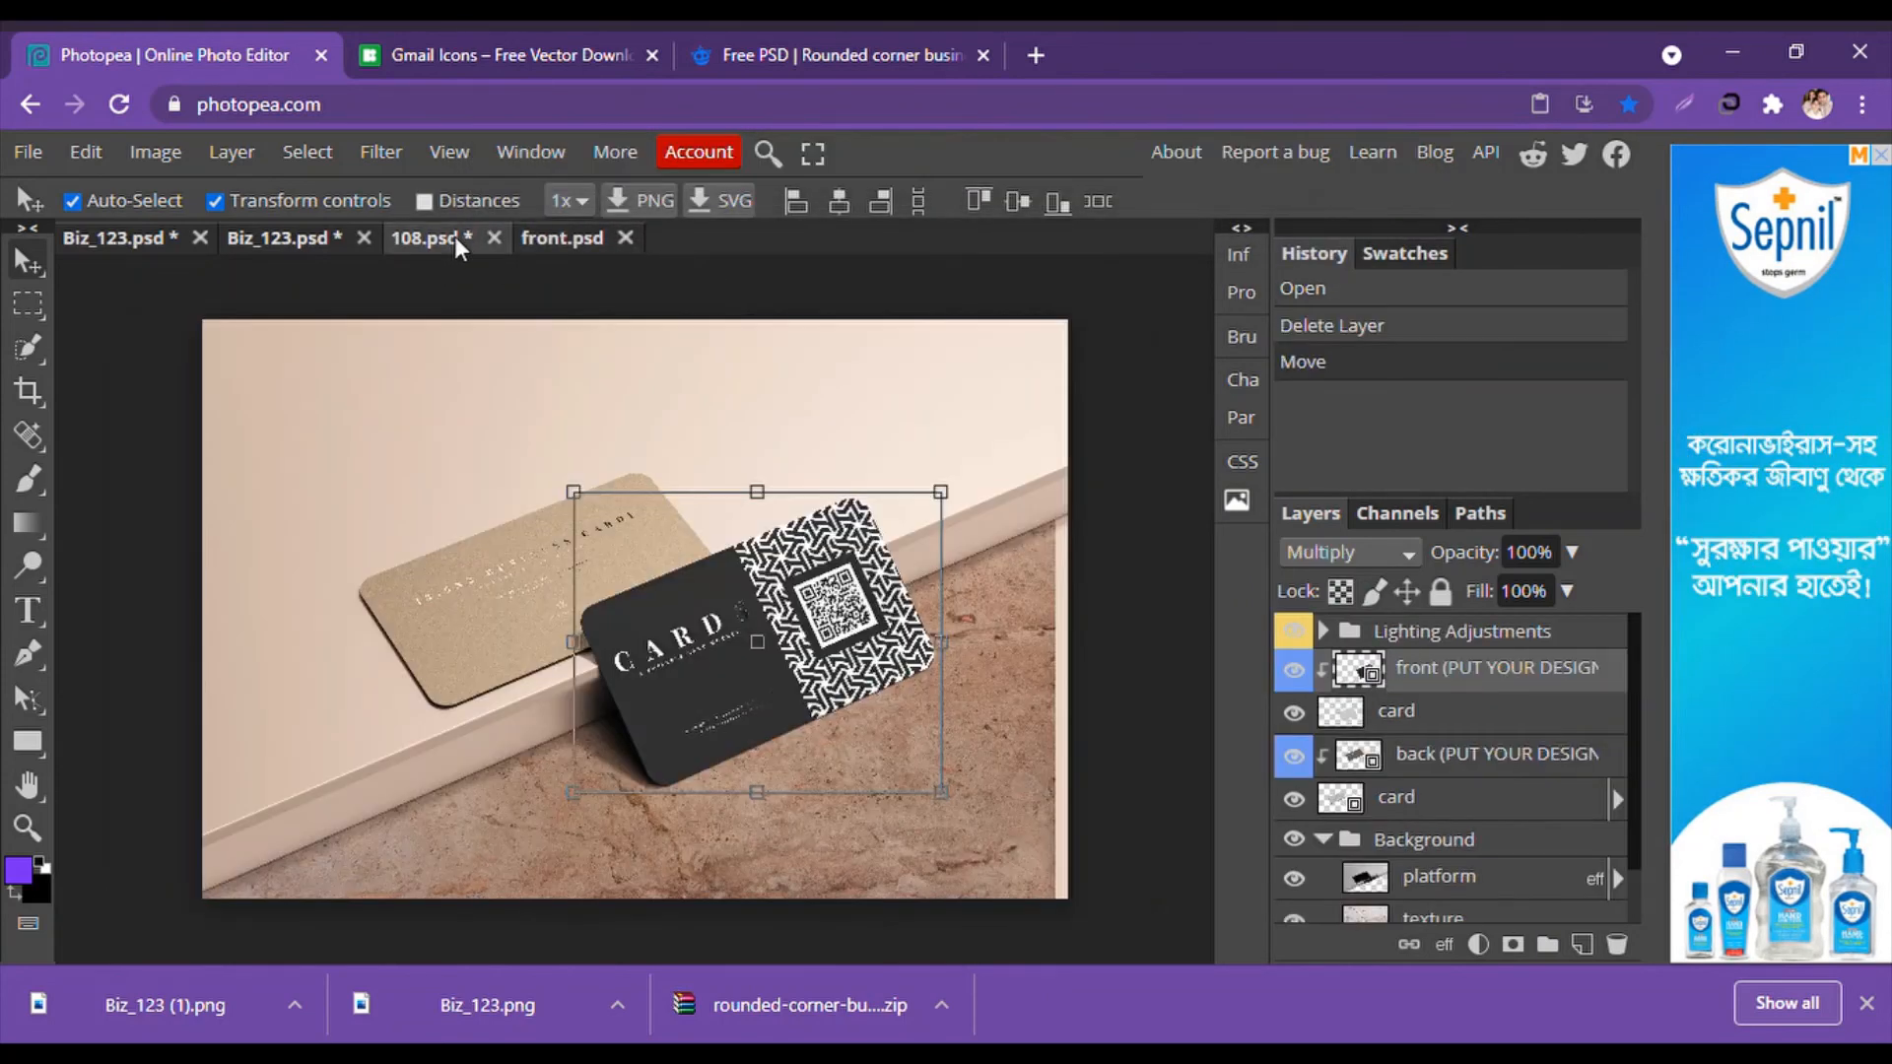
click(293, 247)
click(550, 239)
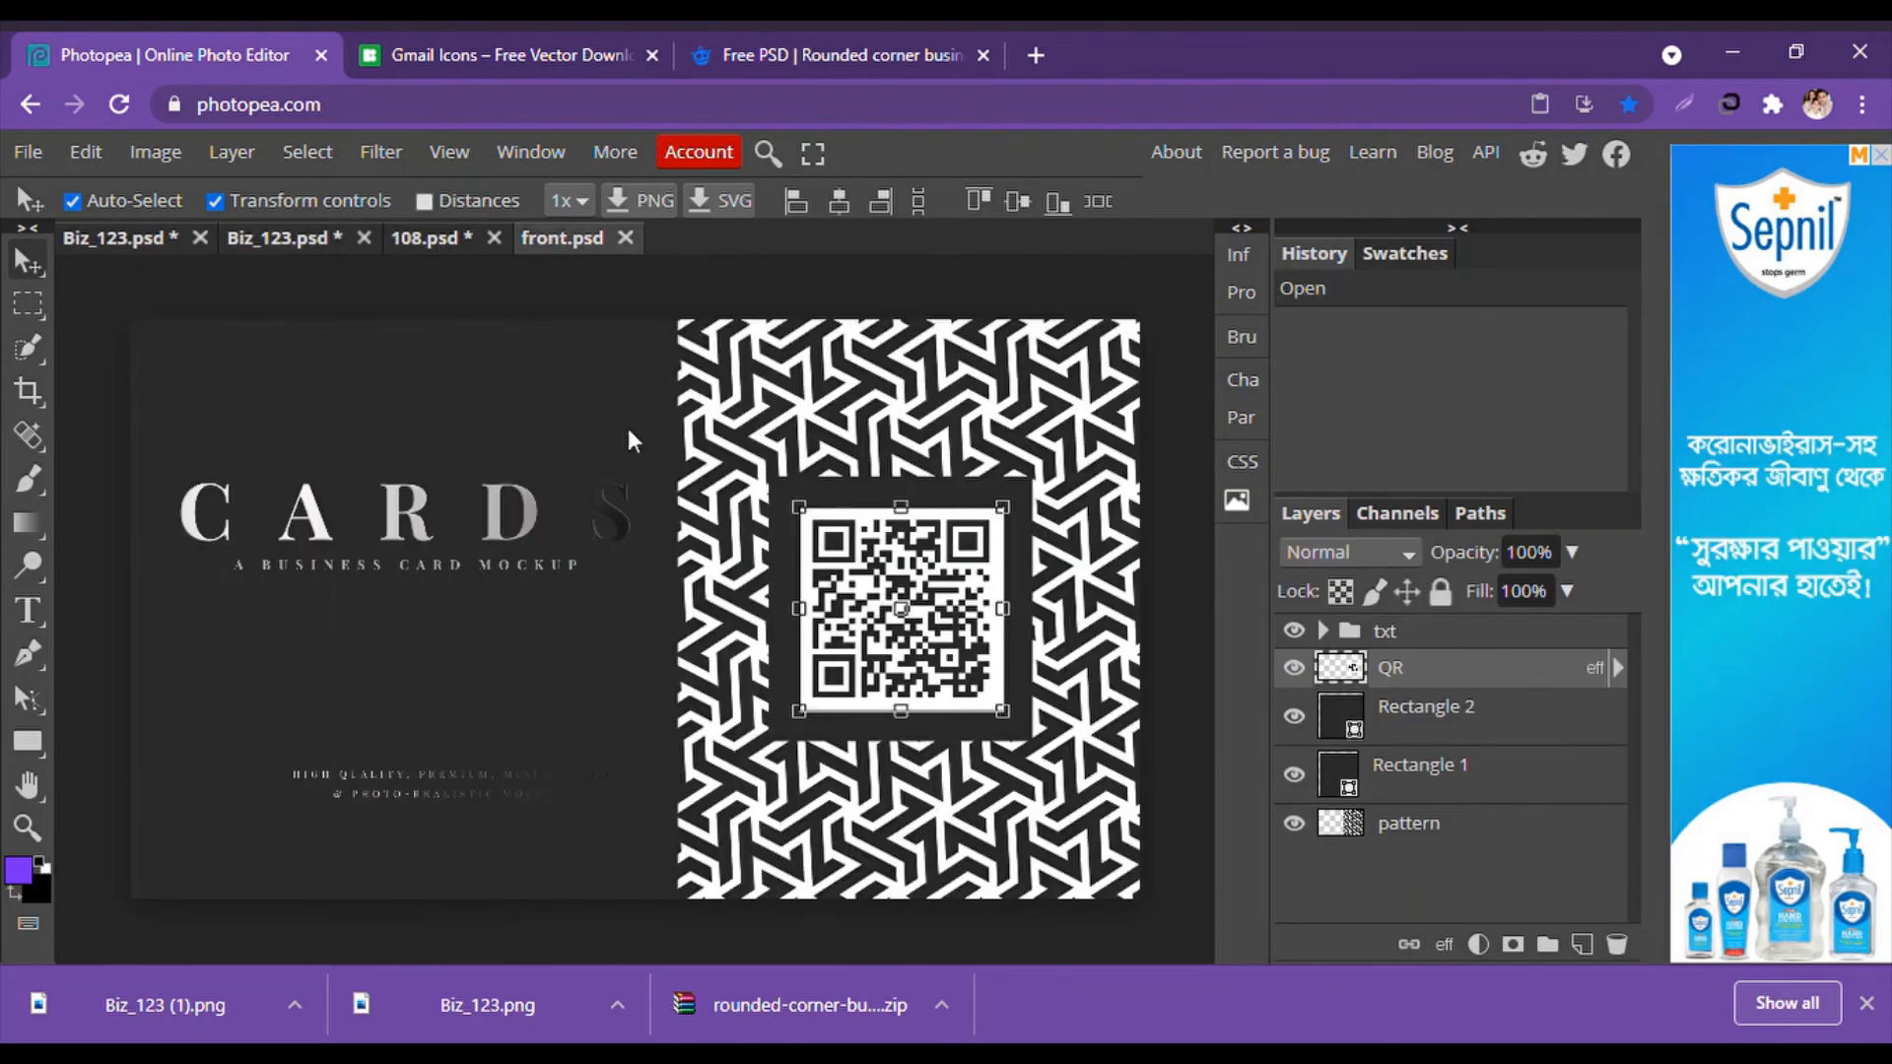
click(609, 293)
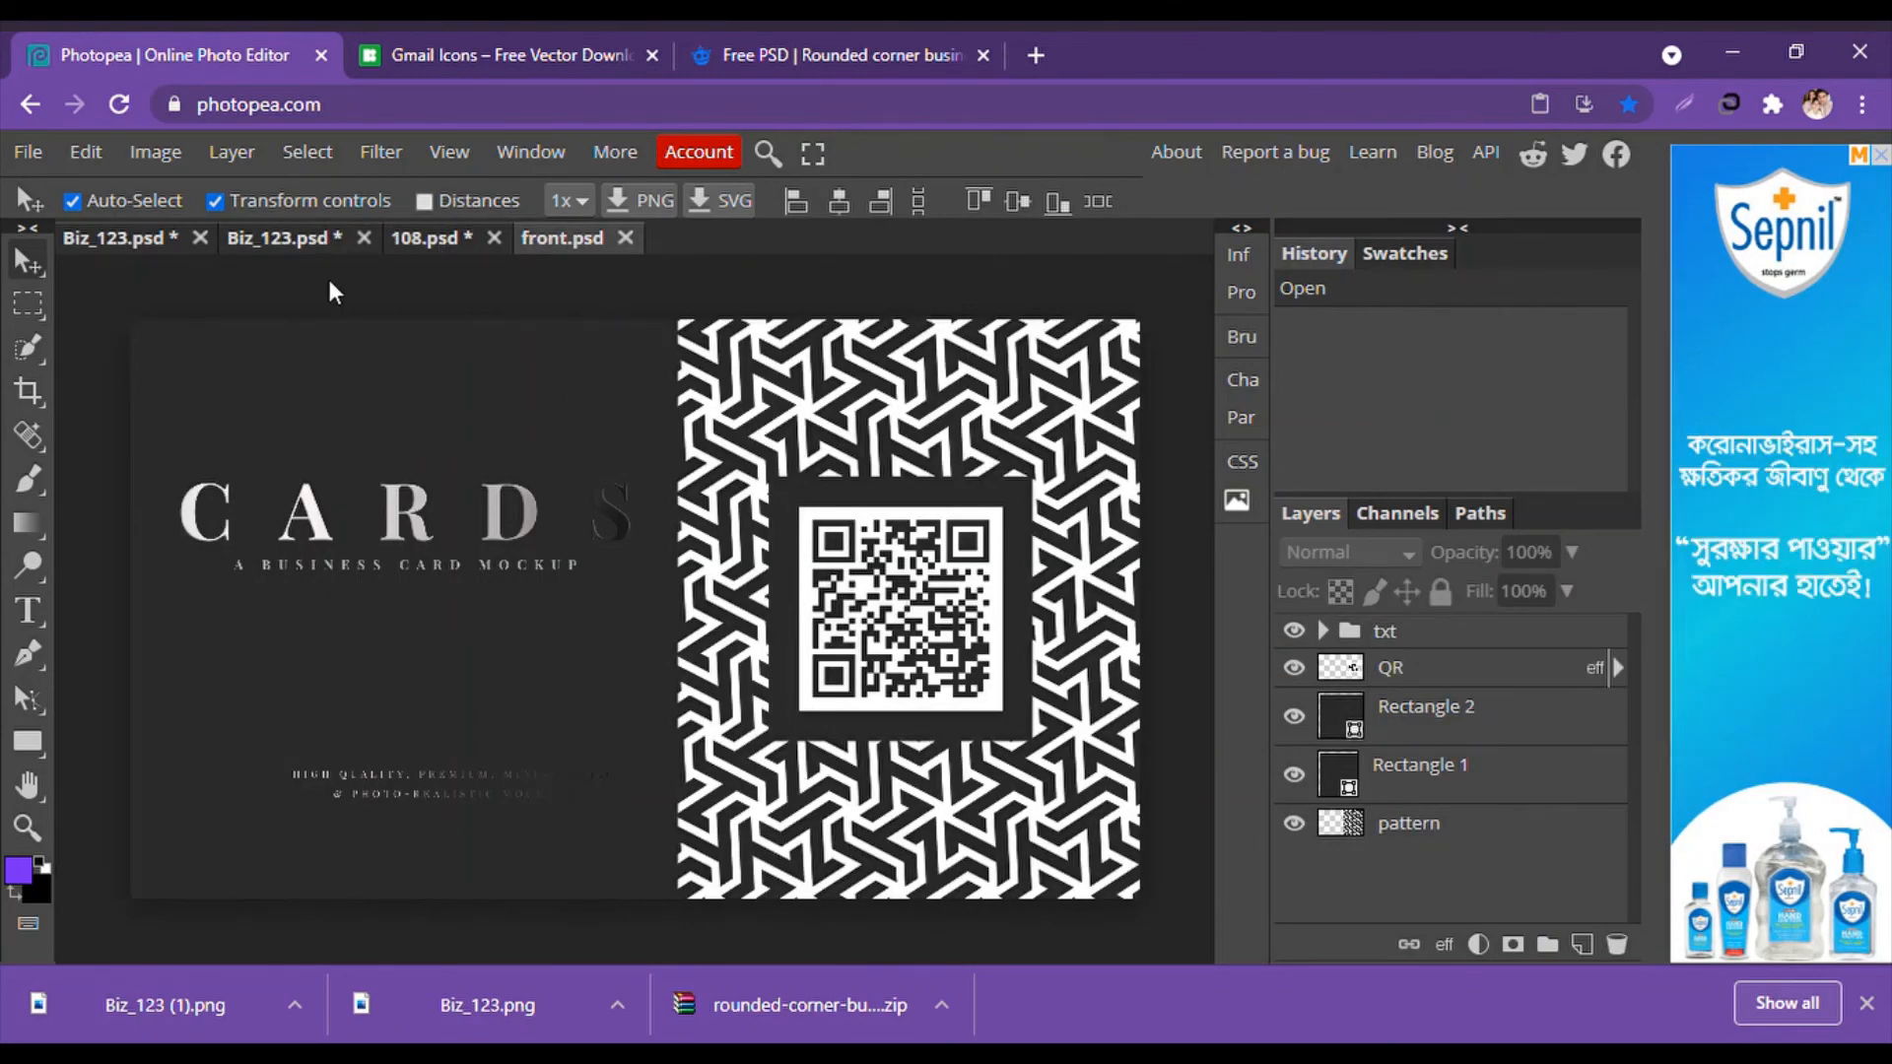
Open the exported Biz_123.png from disk.
click(41, 153)
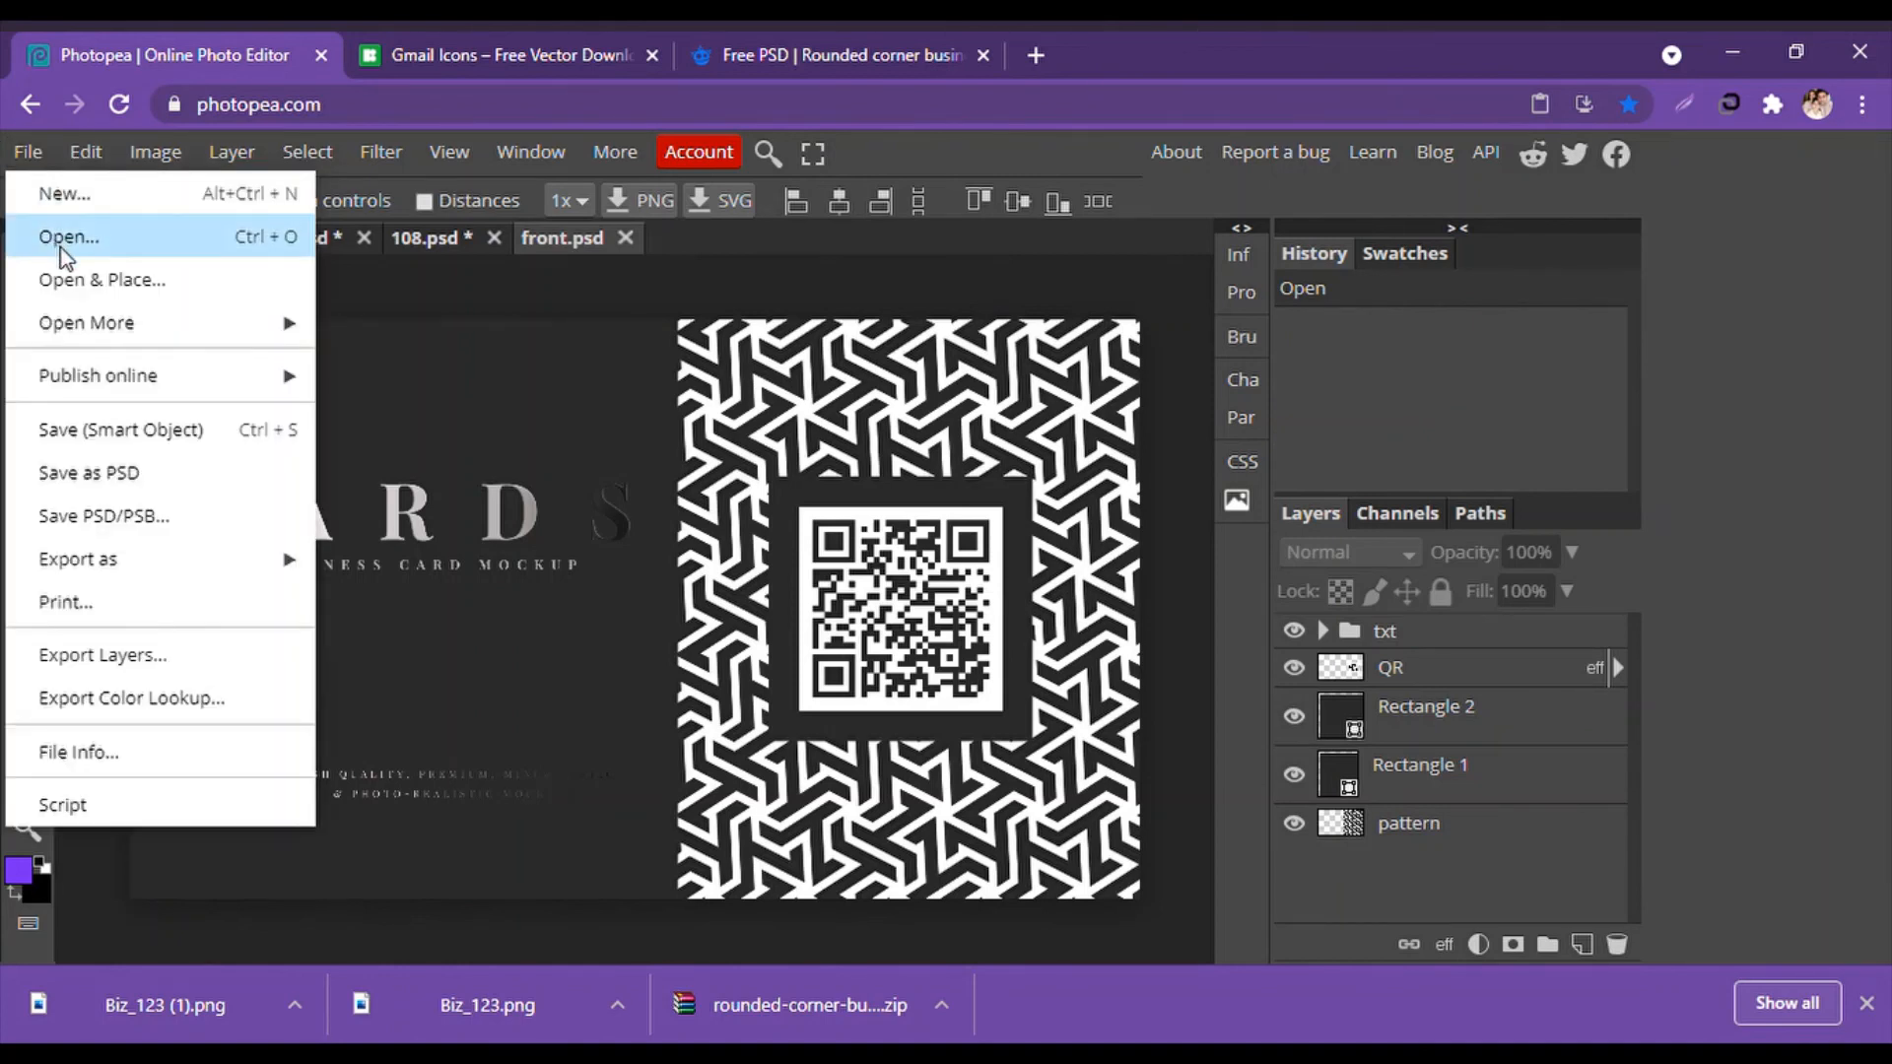
click(113, 252)
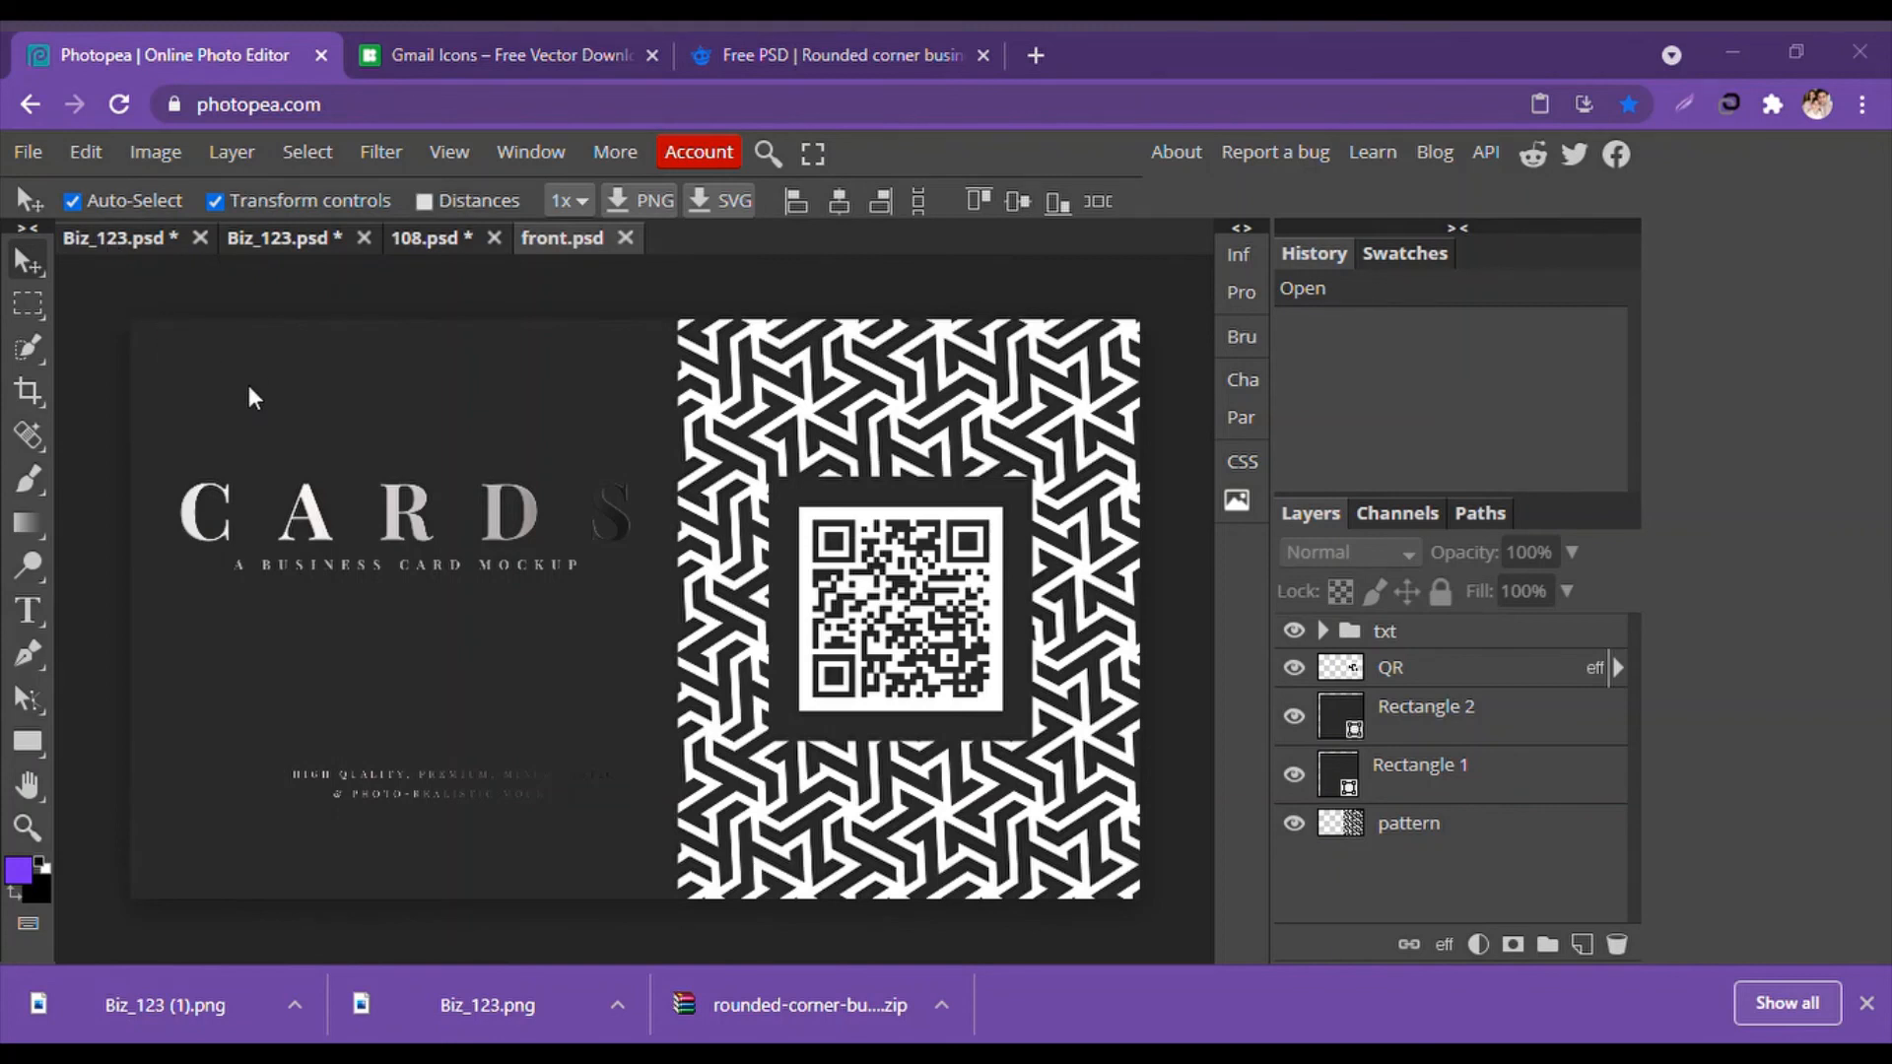
click(726, 657)
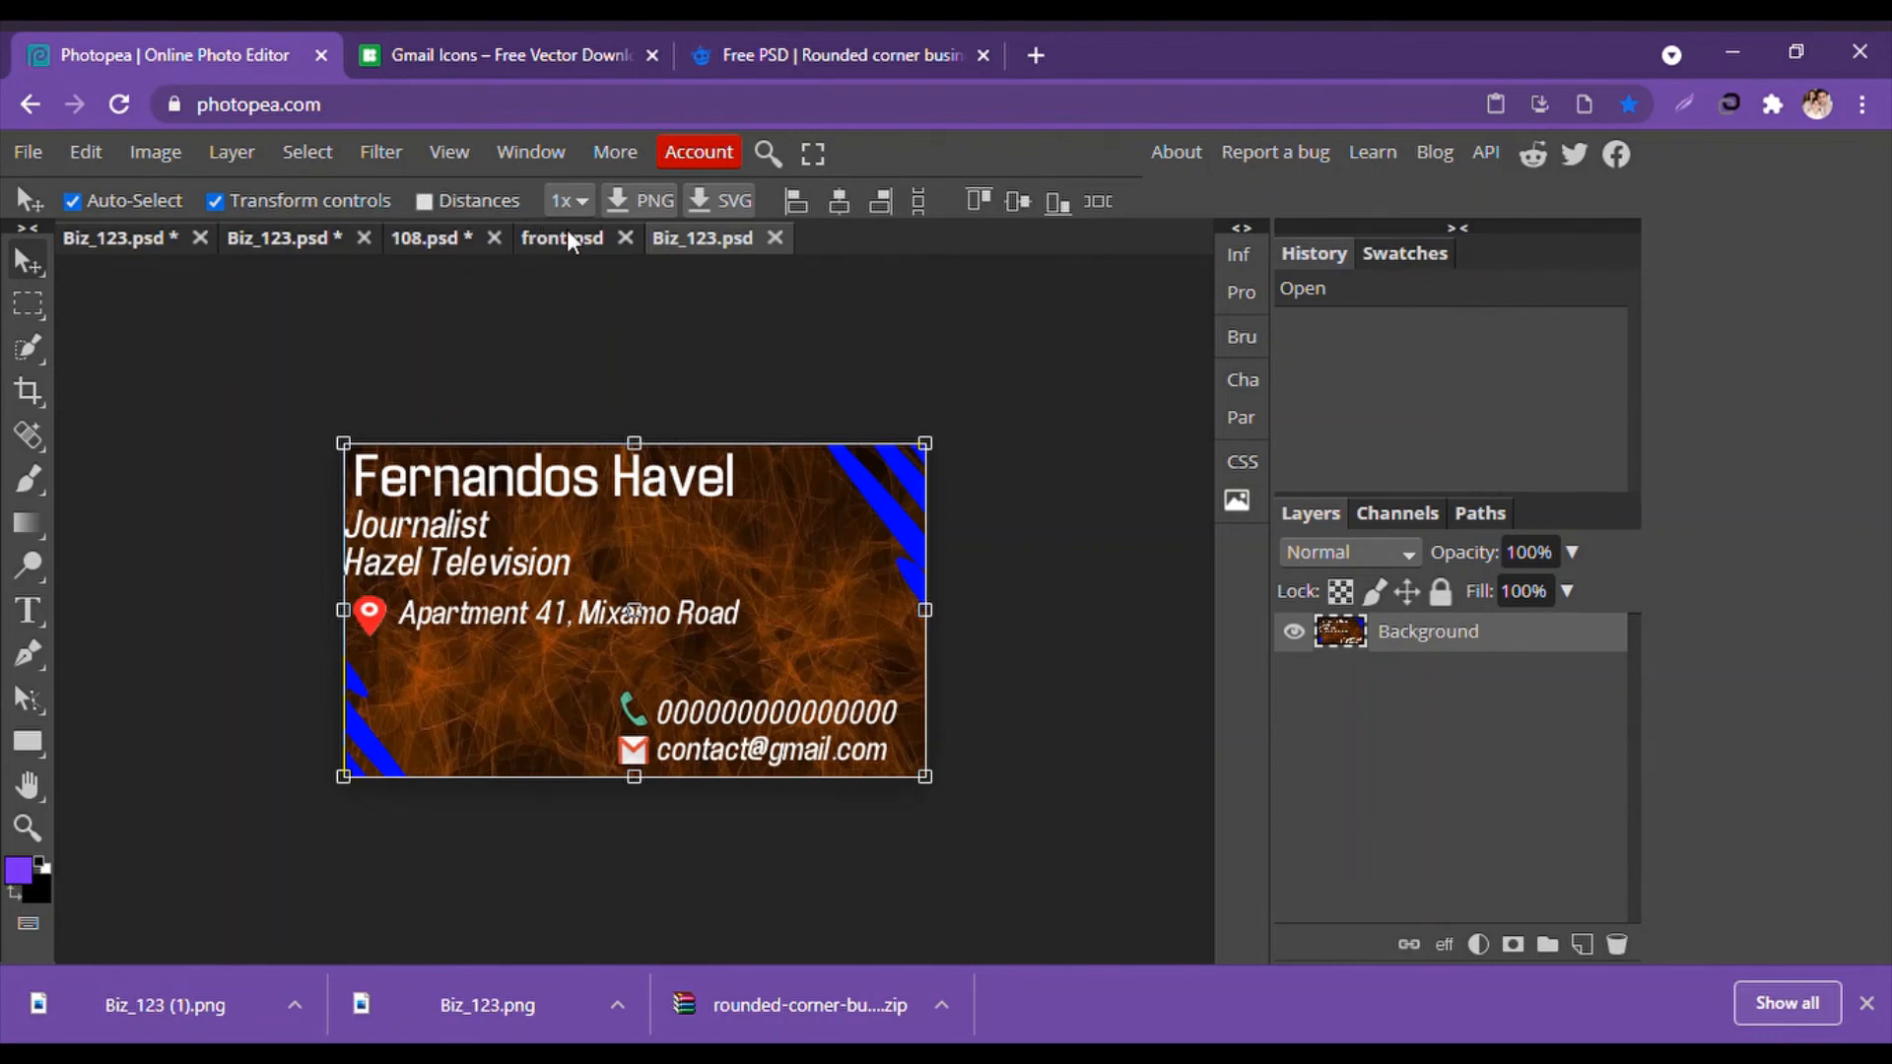
Add the Biz_123 image to front.psd as the top layer, scaled to fill, and check the mockup.
drag(566, 230, 549, 270)
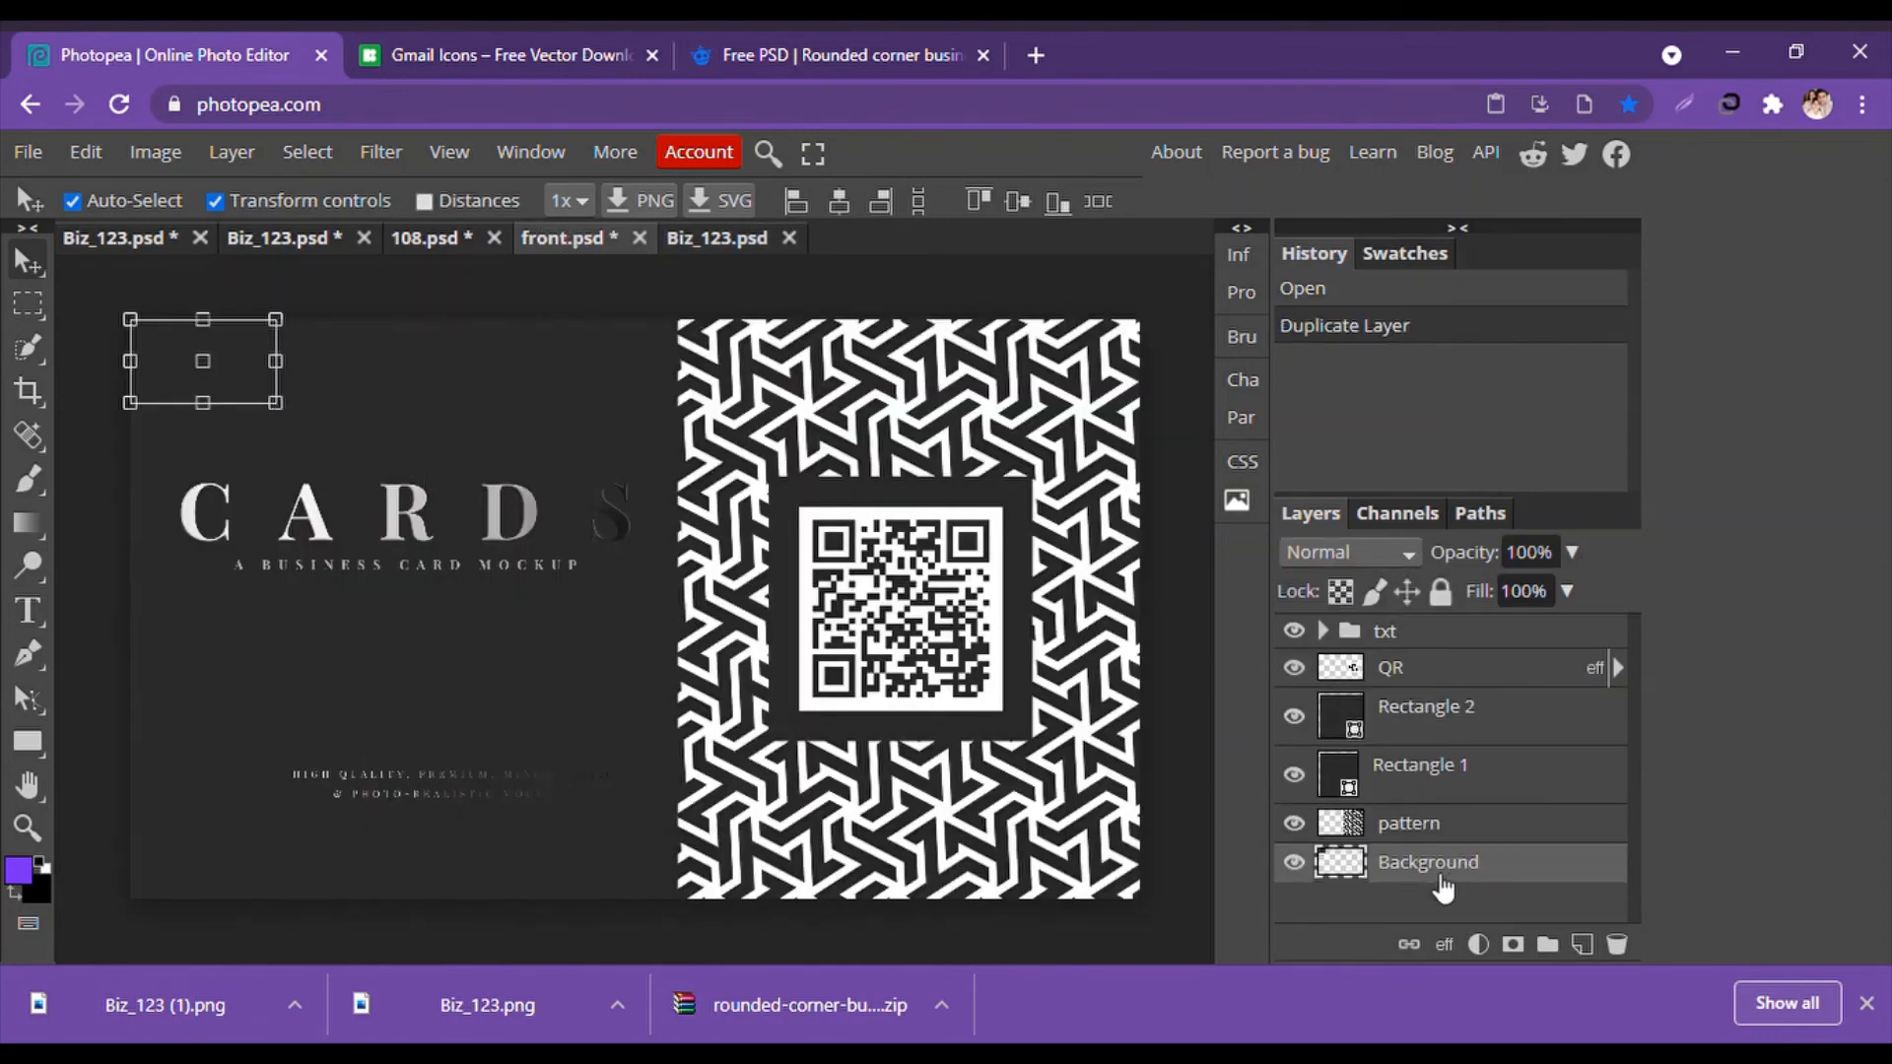
drag(1449, 874, 1416, 665)
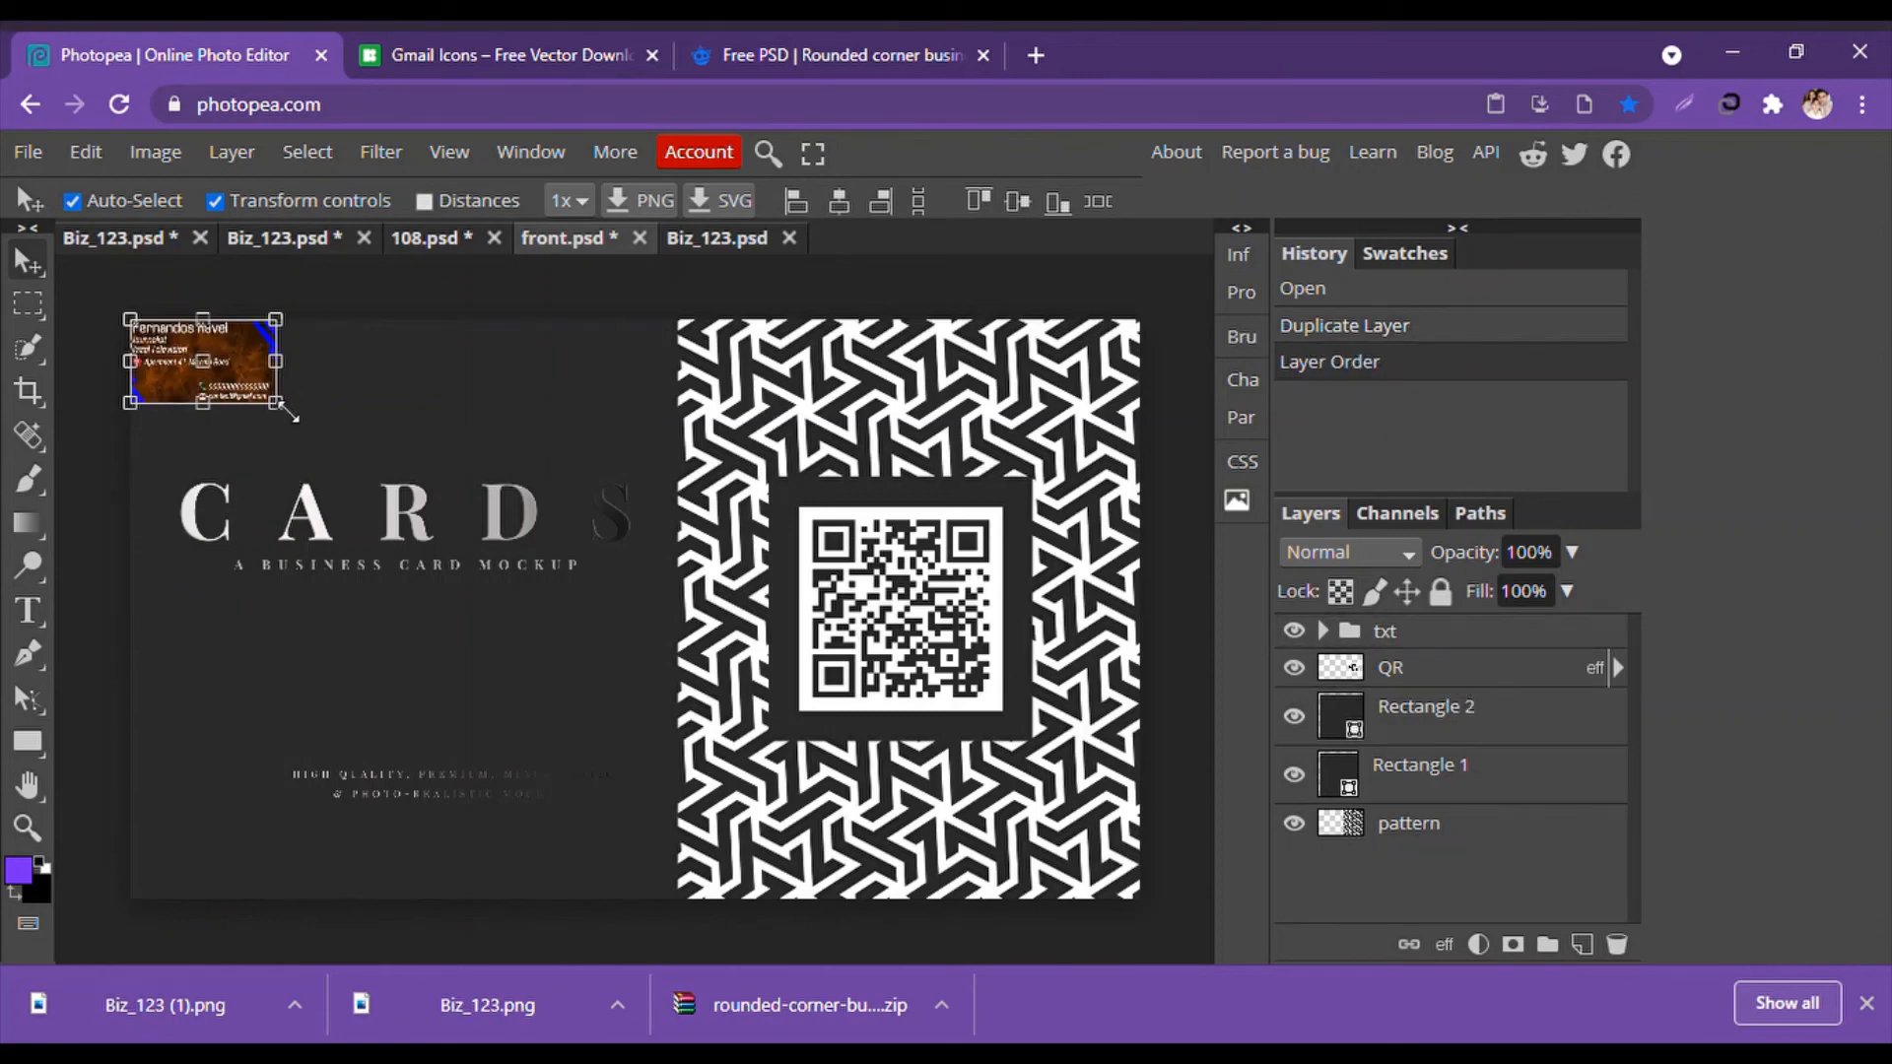
drag(277, 403, 1139, 898)
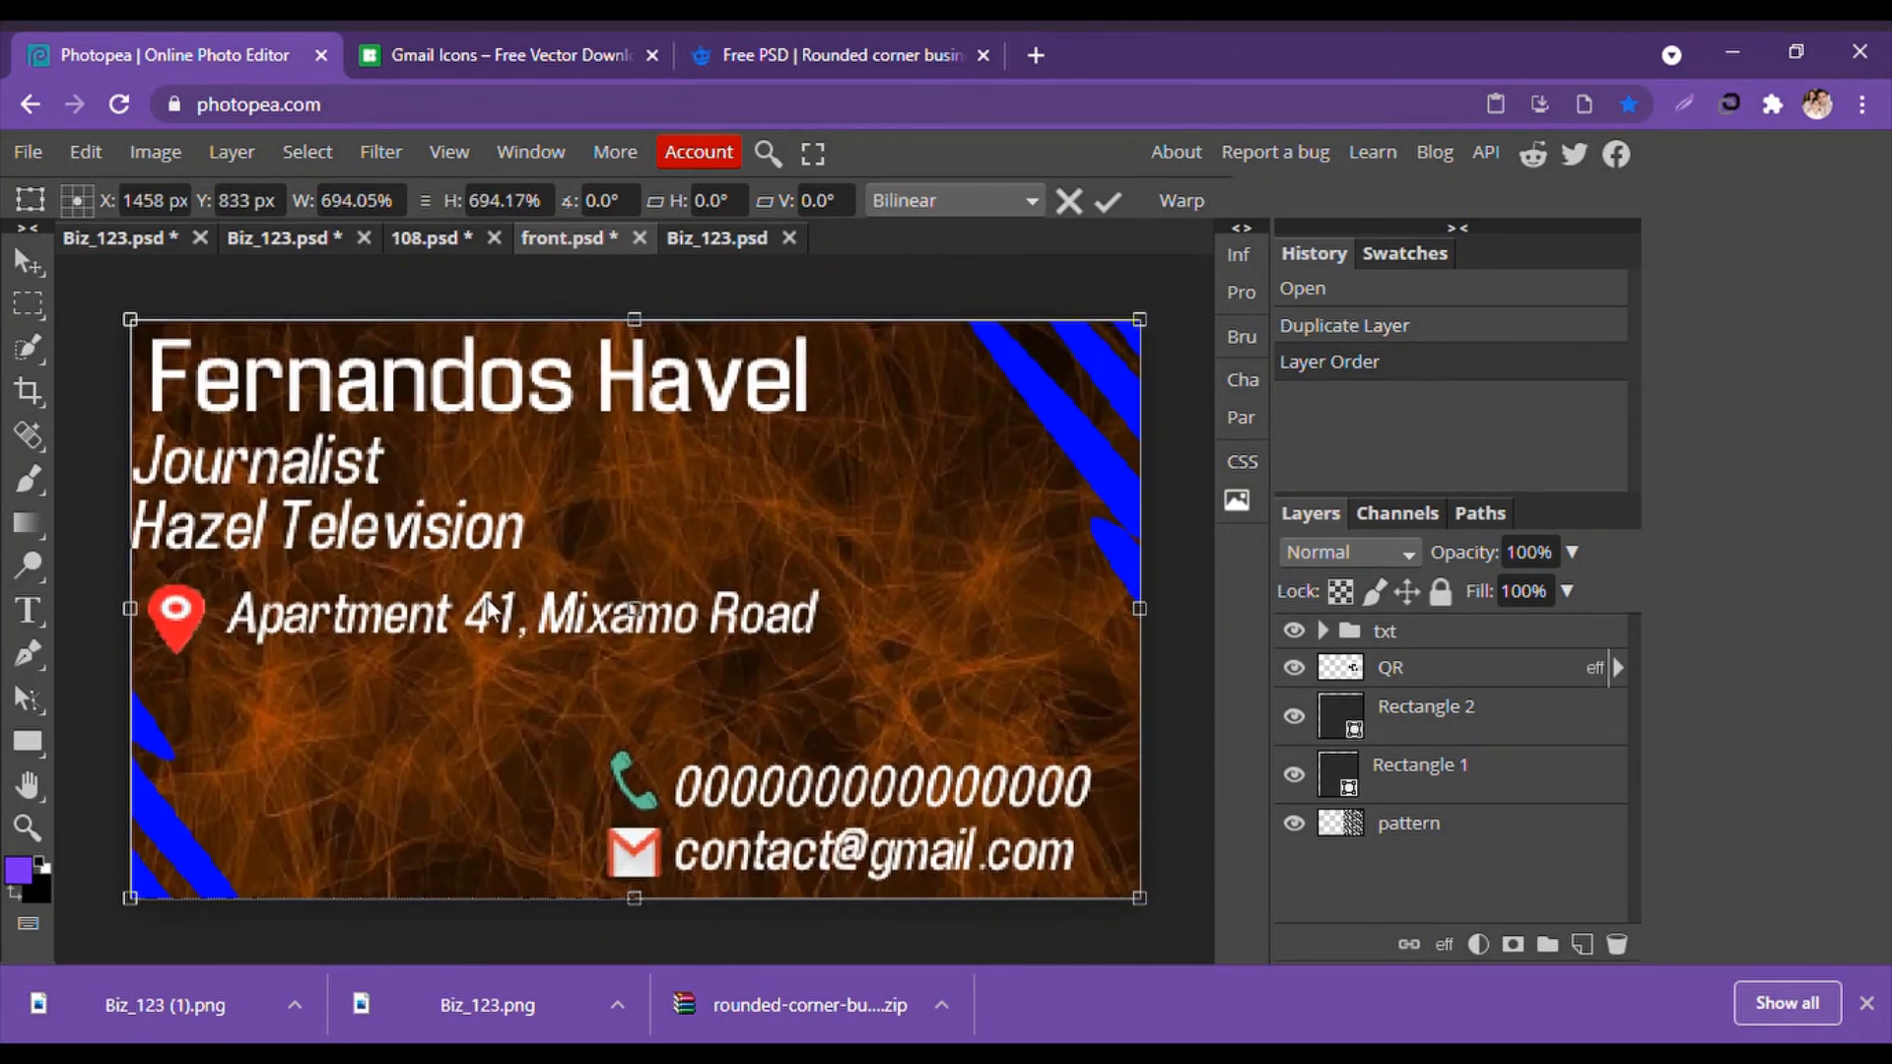
click(27, 264)
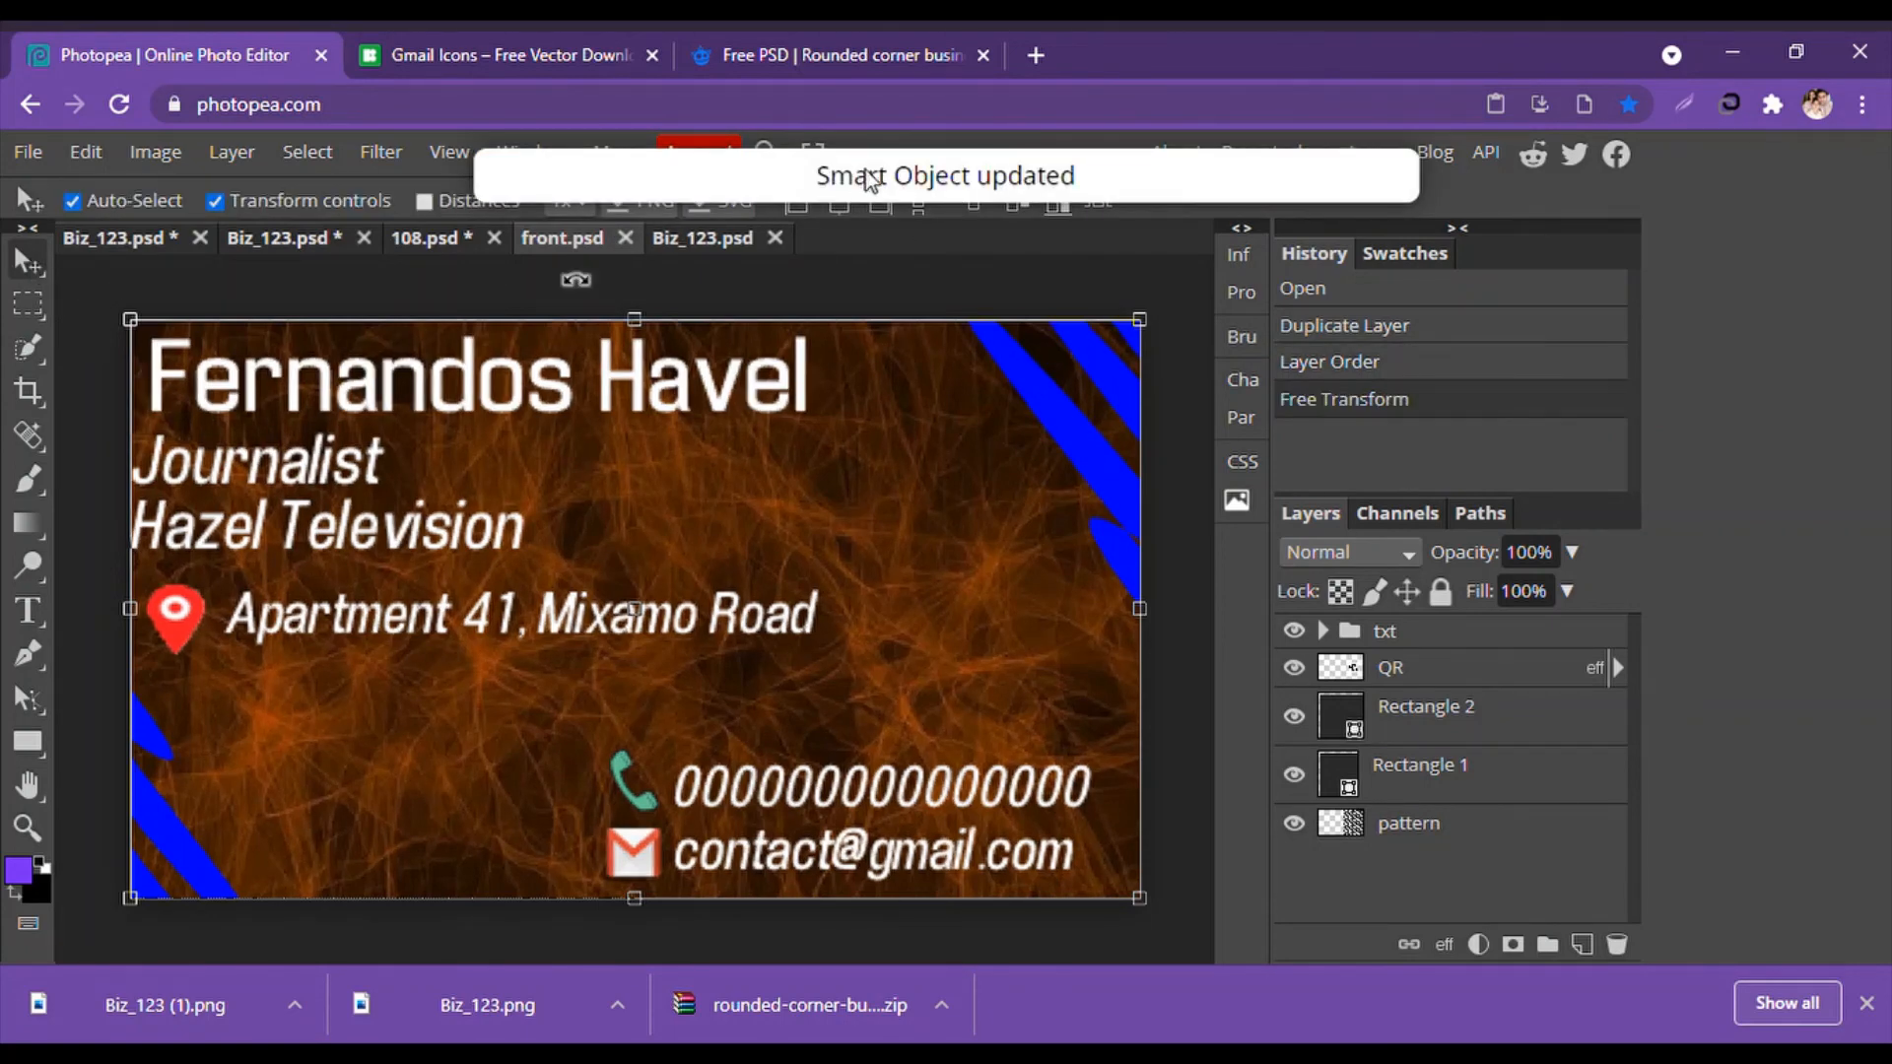
click(426, 240)
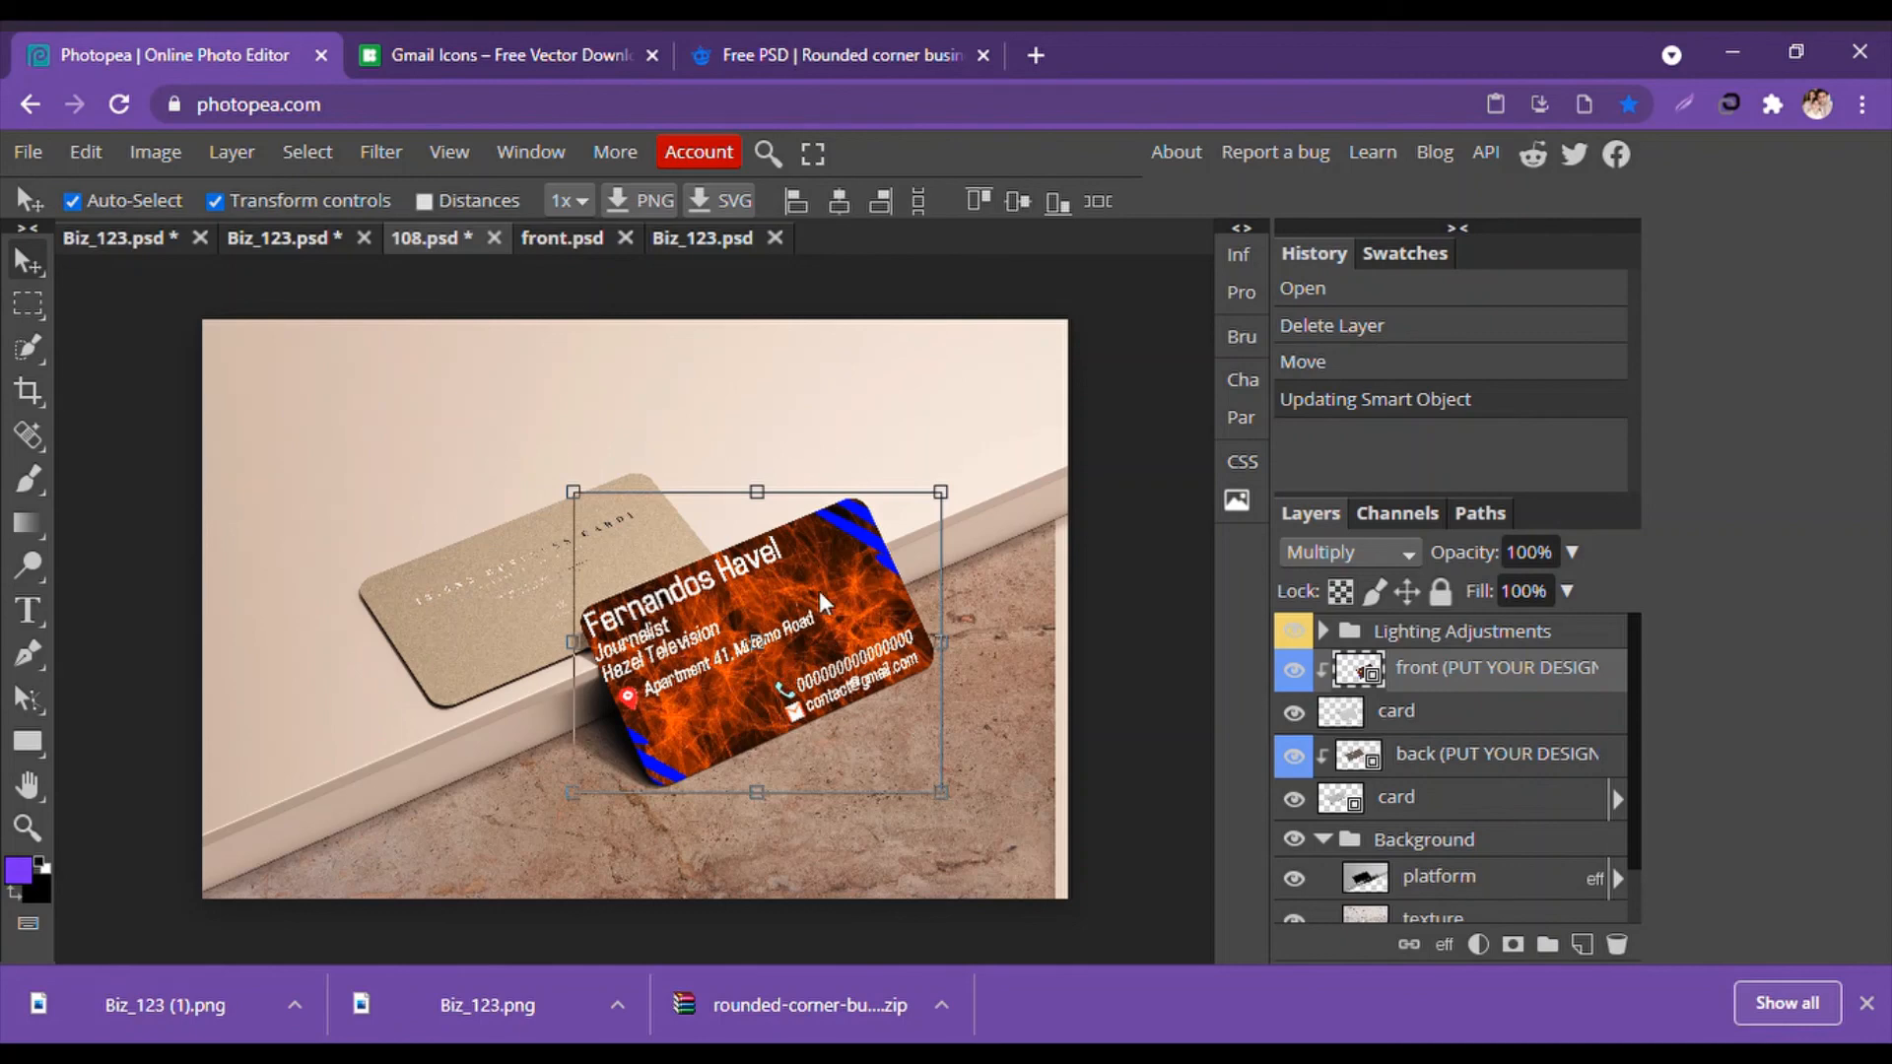
click(601, 245)
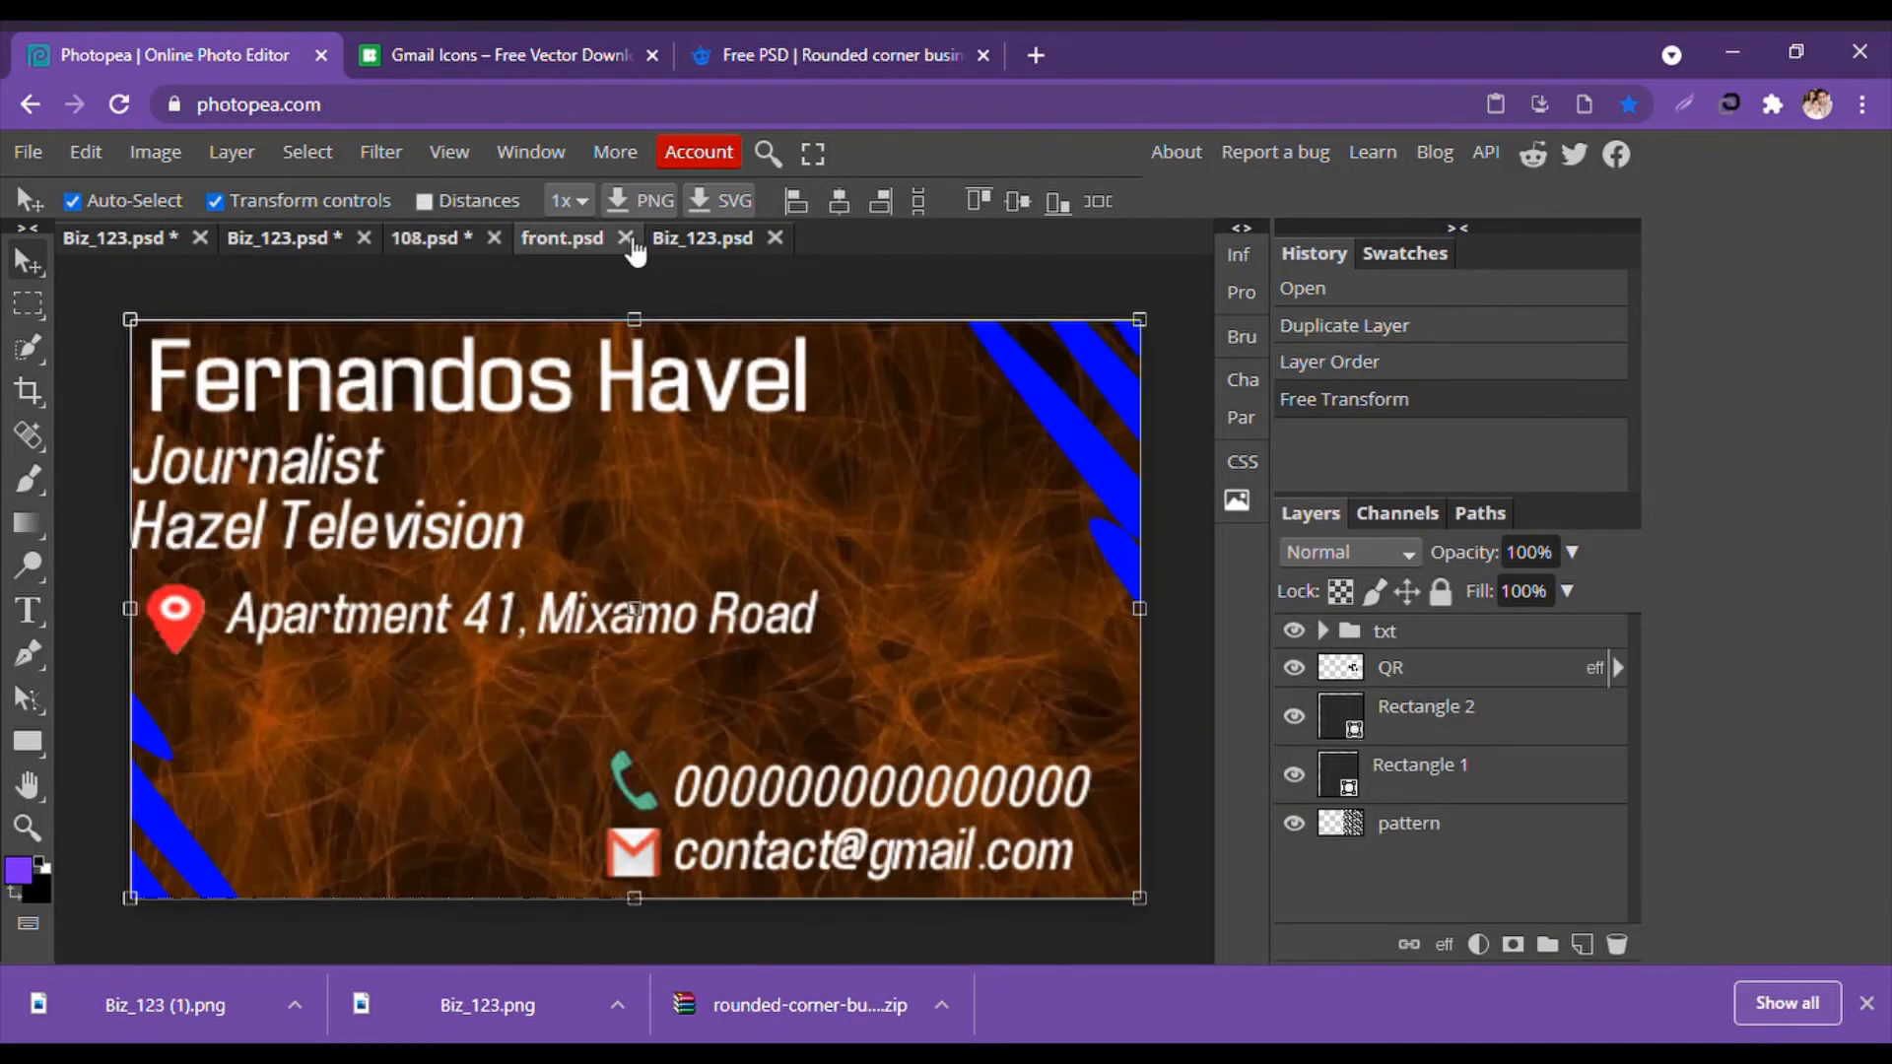
Close front.psd and Biz_123.psd, then open the back card's smart object contents.
click(625, 238)
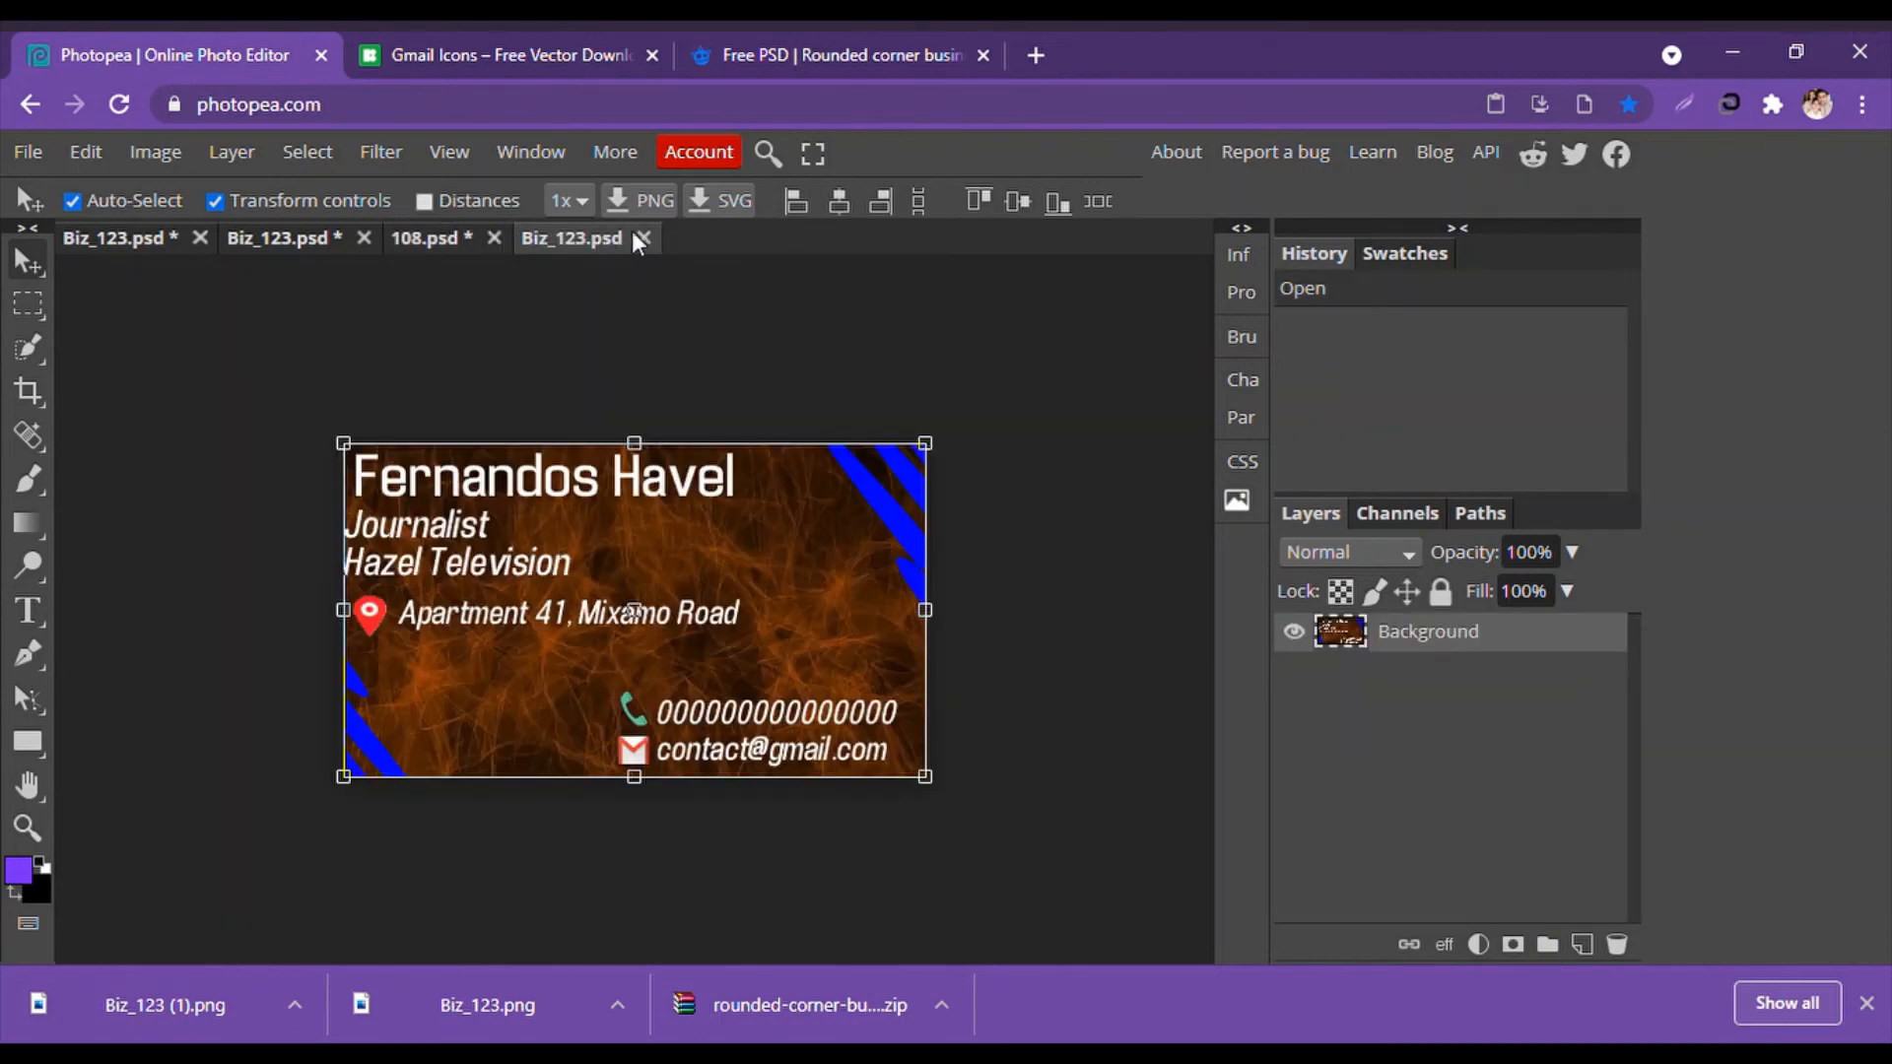
click(639, 238)
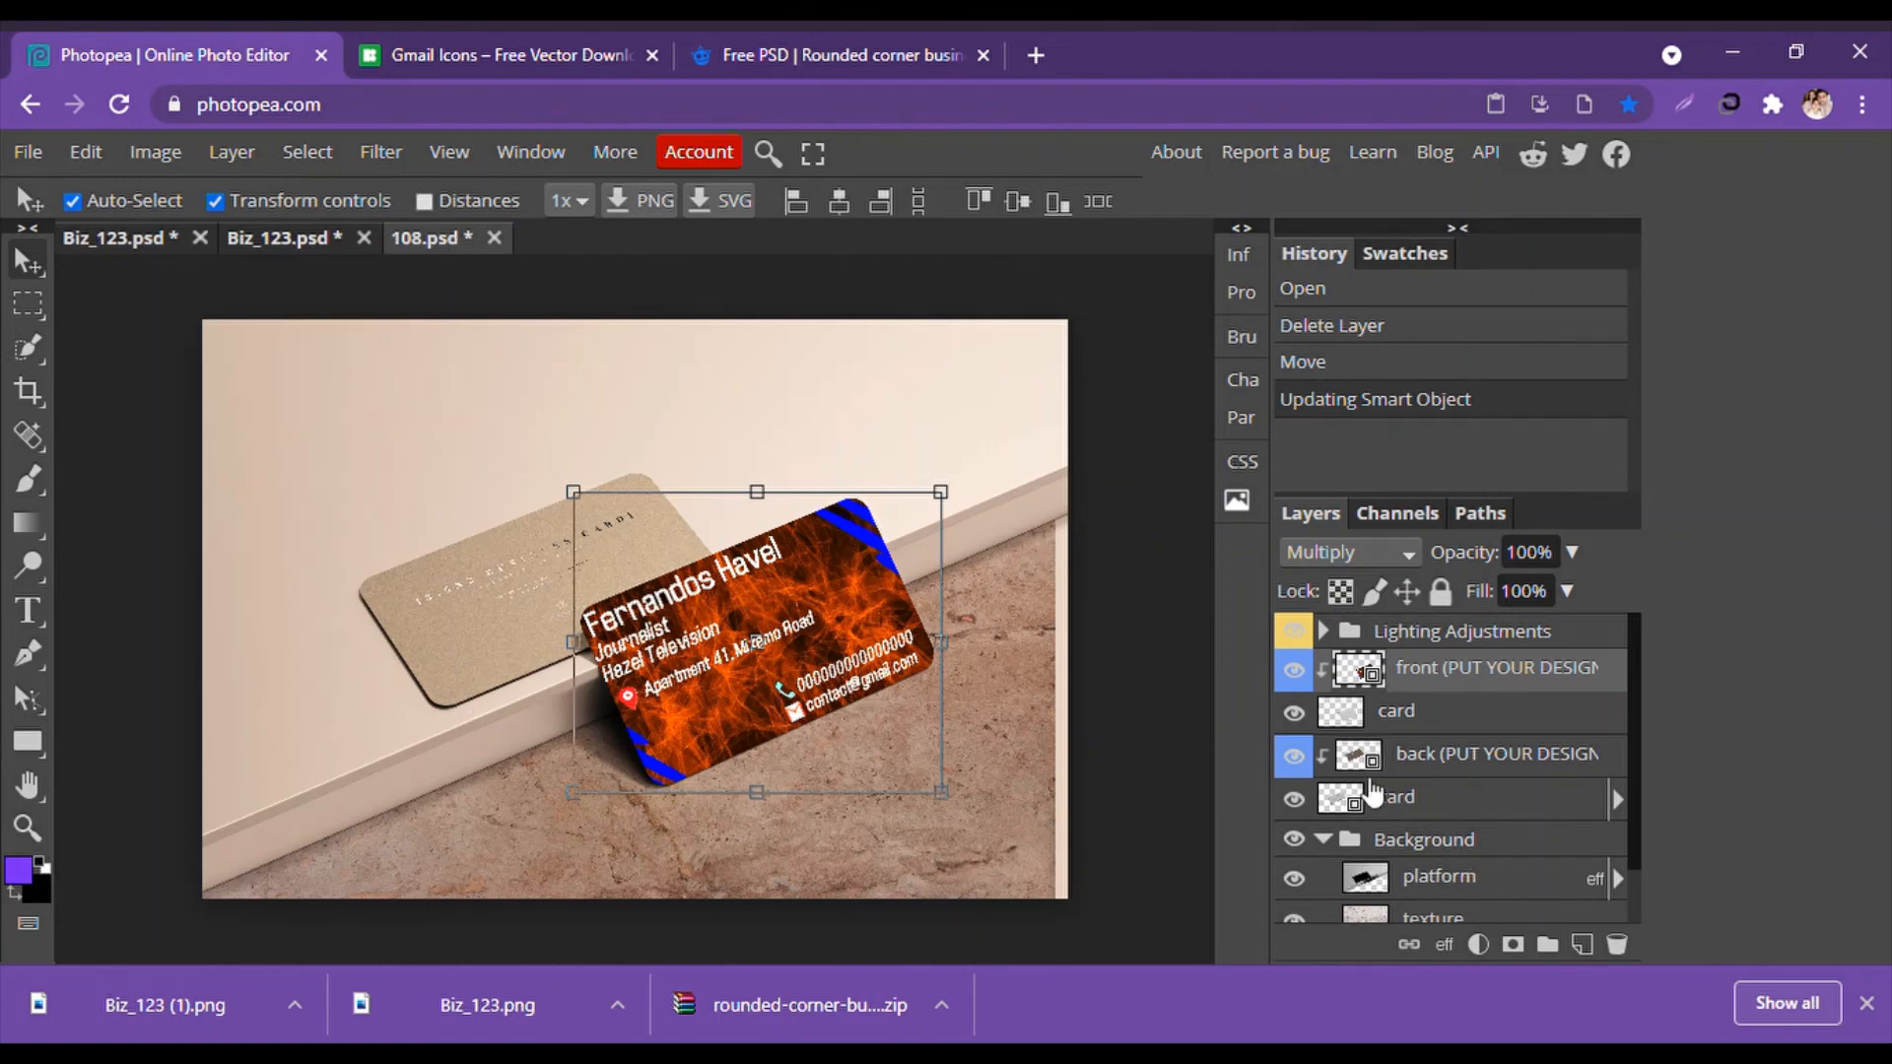
click(1296, 756)
click(1296, 756)
click(1295, 756)
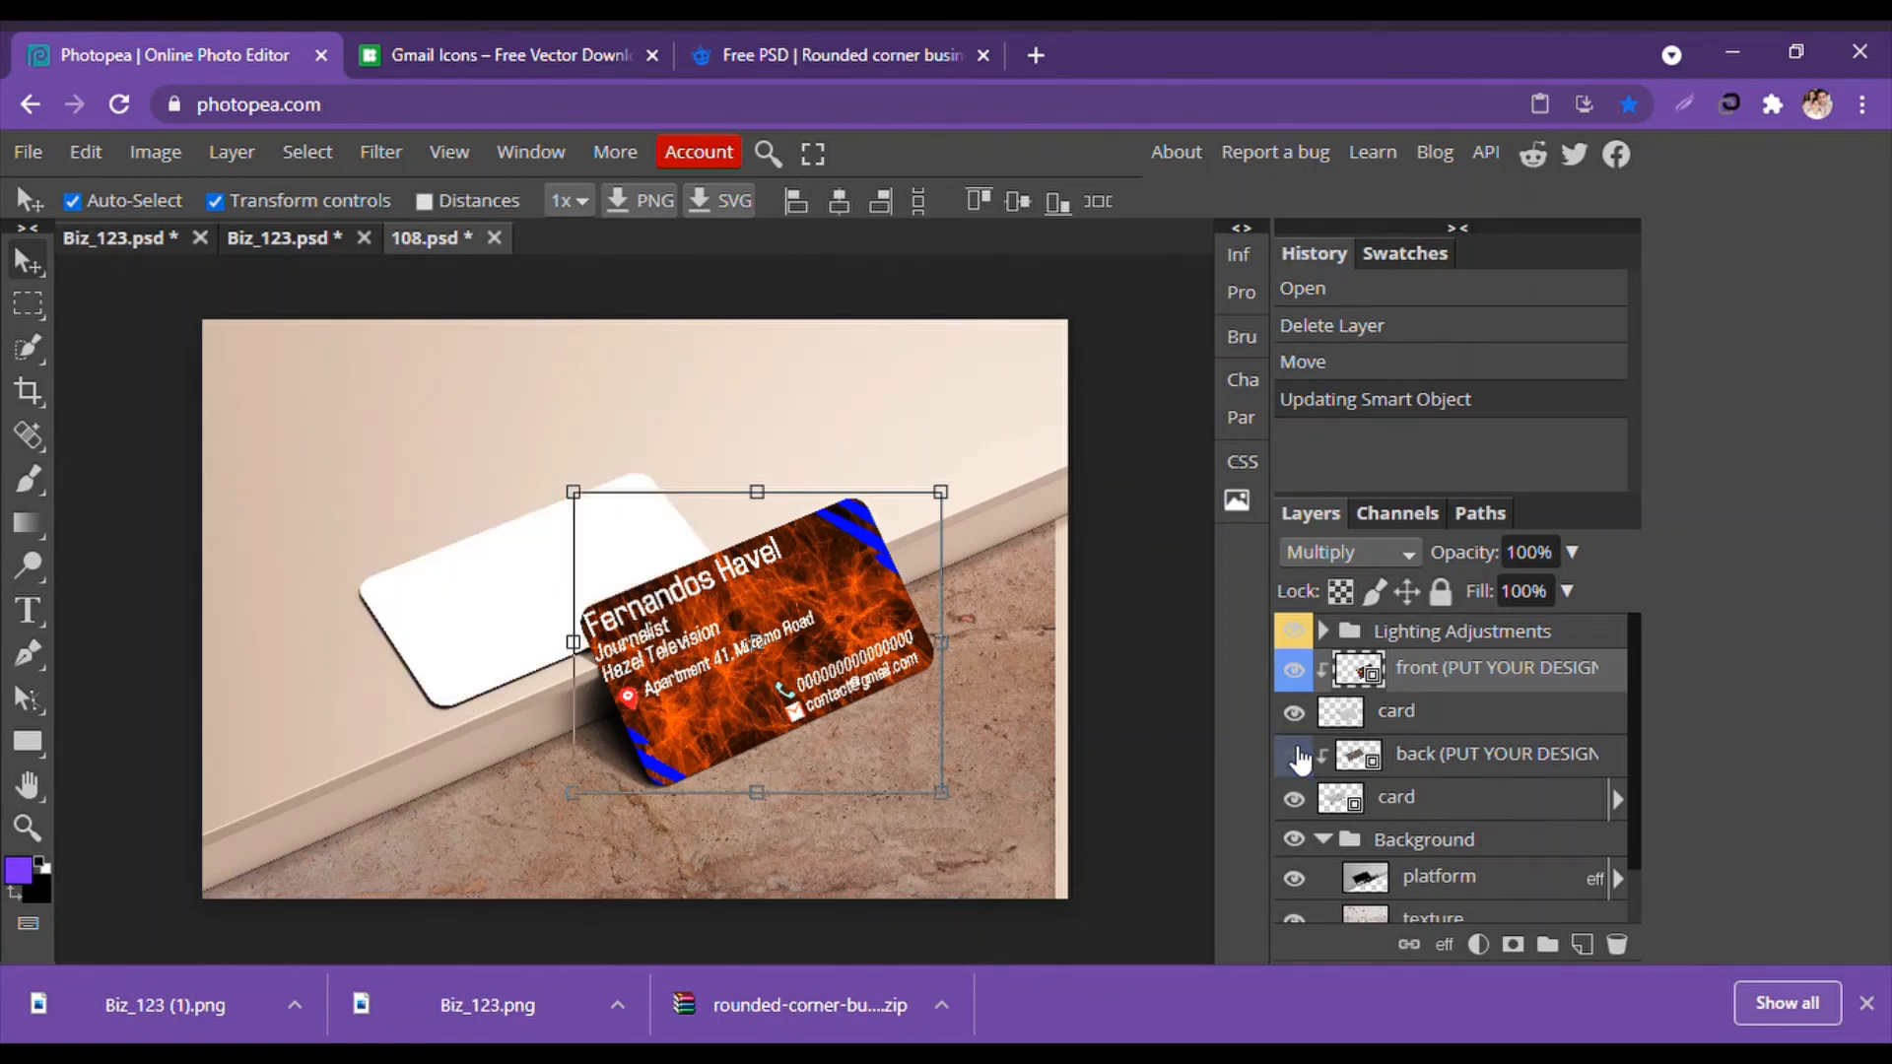
click(1295, 756)
click(1374, 767)
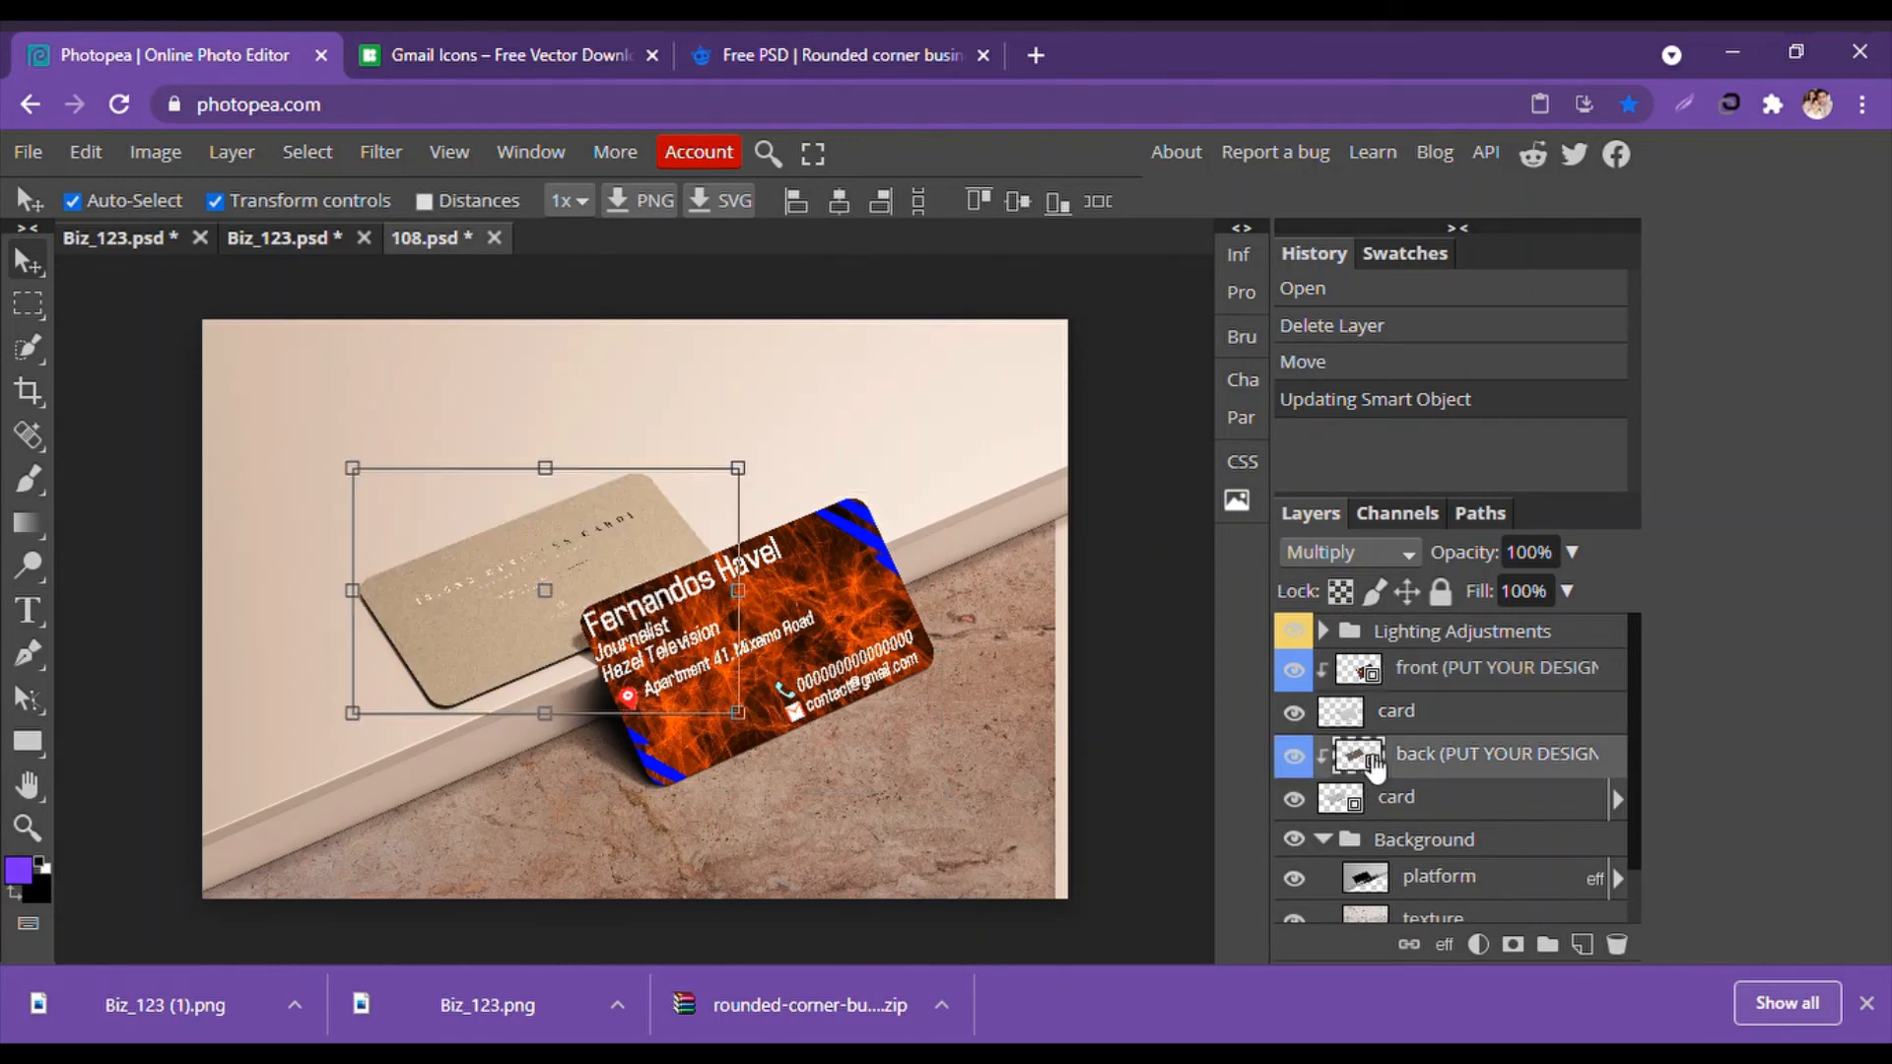
double_click(1374, 766)
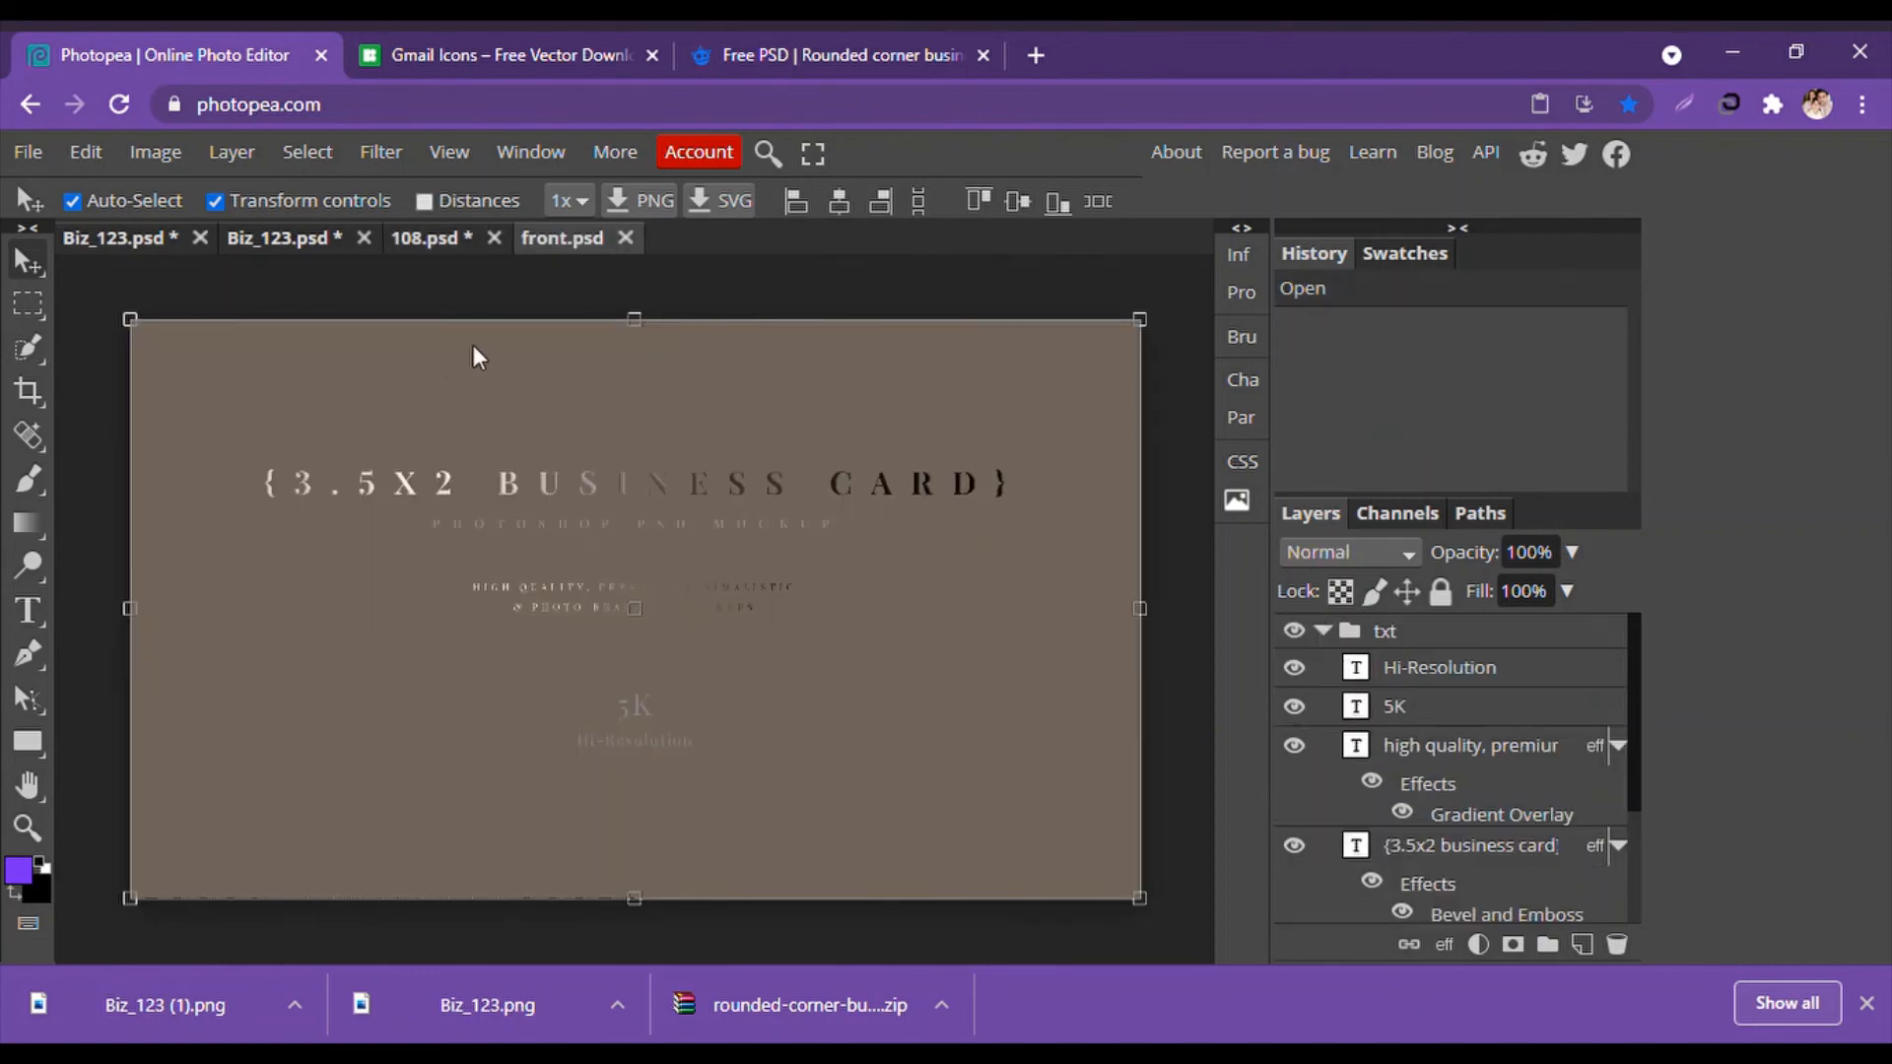
Bring Biz_123 (1) into the back design, scaled to fill, moved to the top, and saved.
drag(473, 345, 475, 228)
click(28, 151)
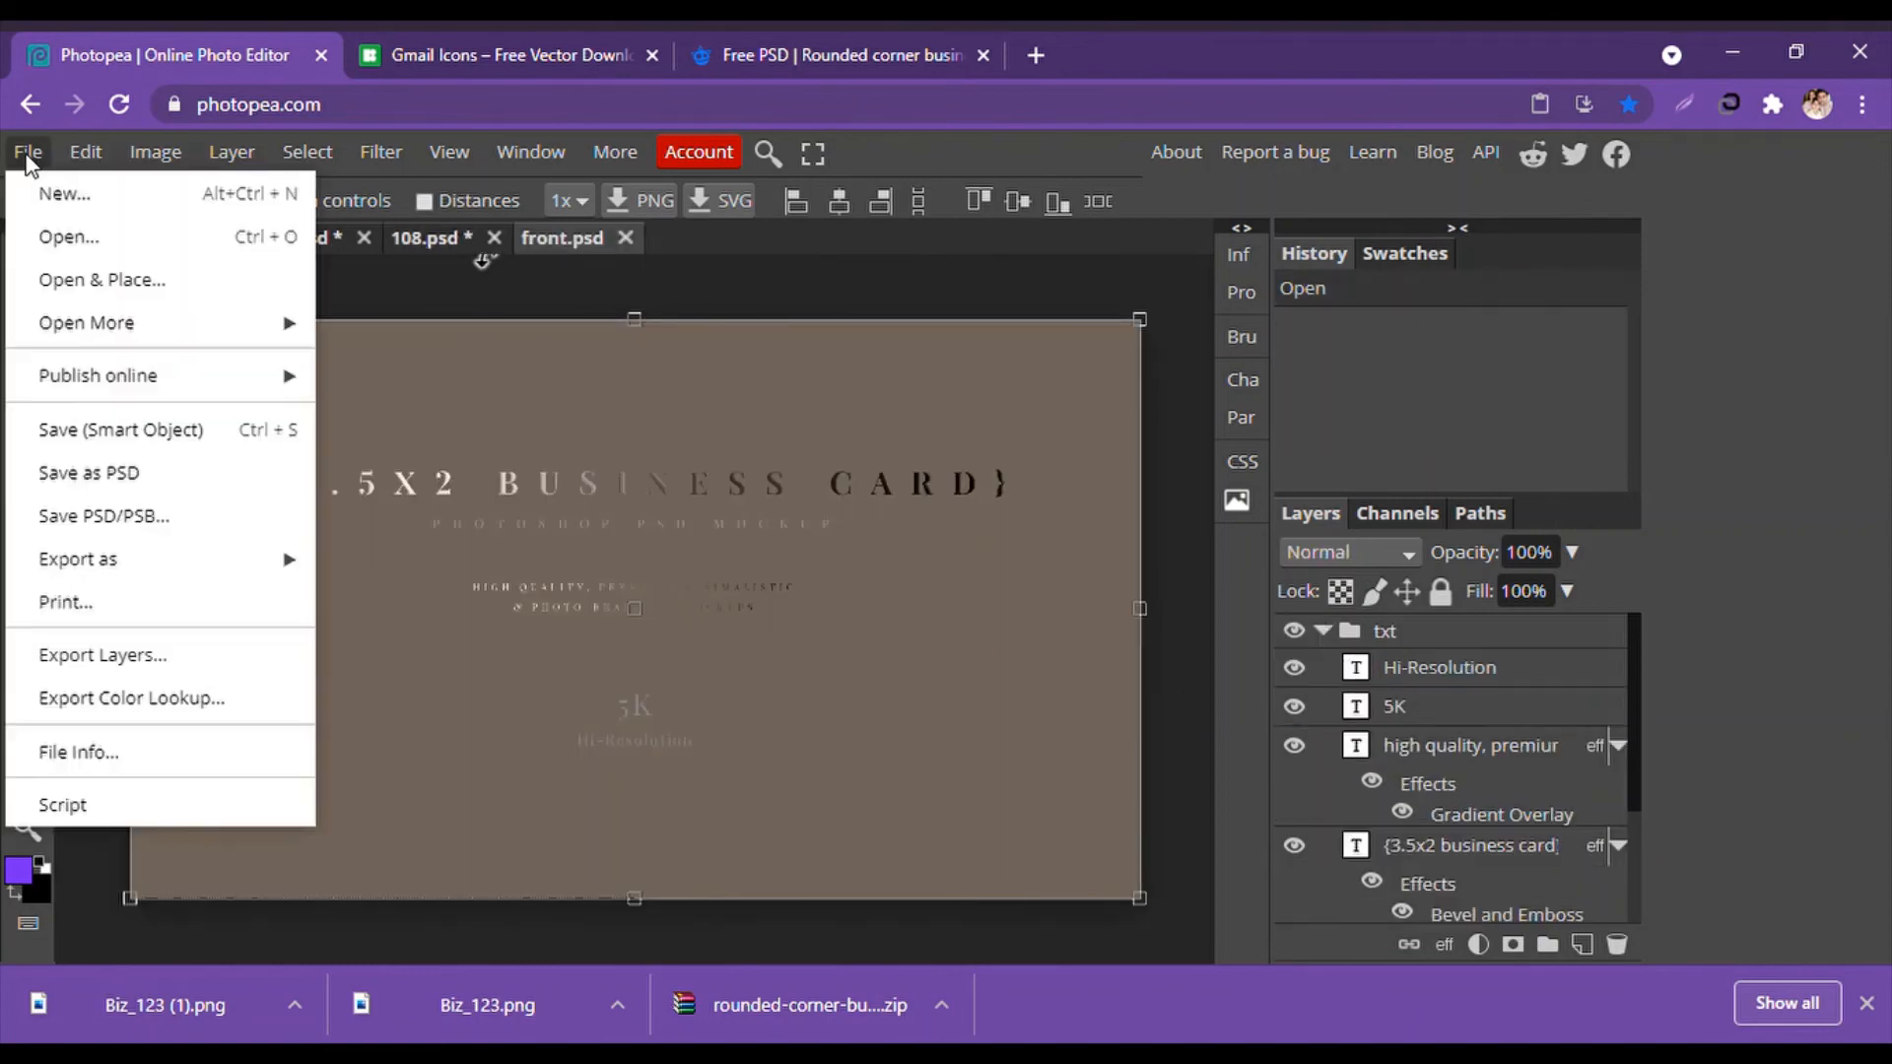
click(99, 277)
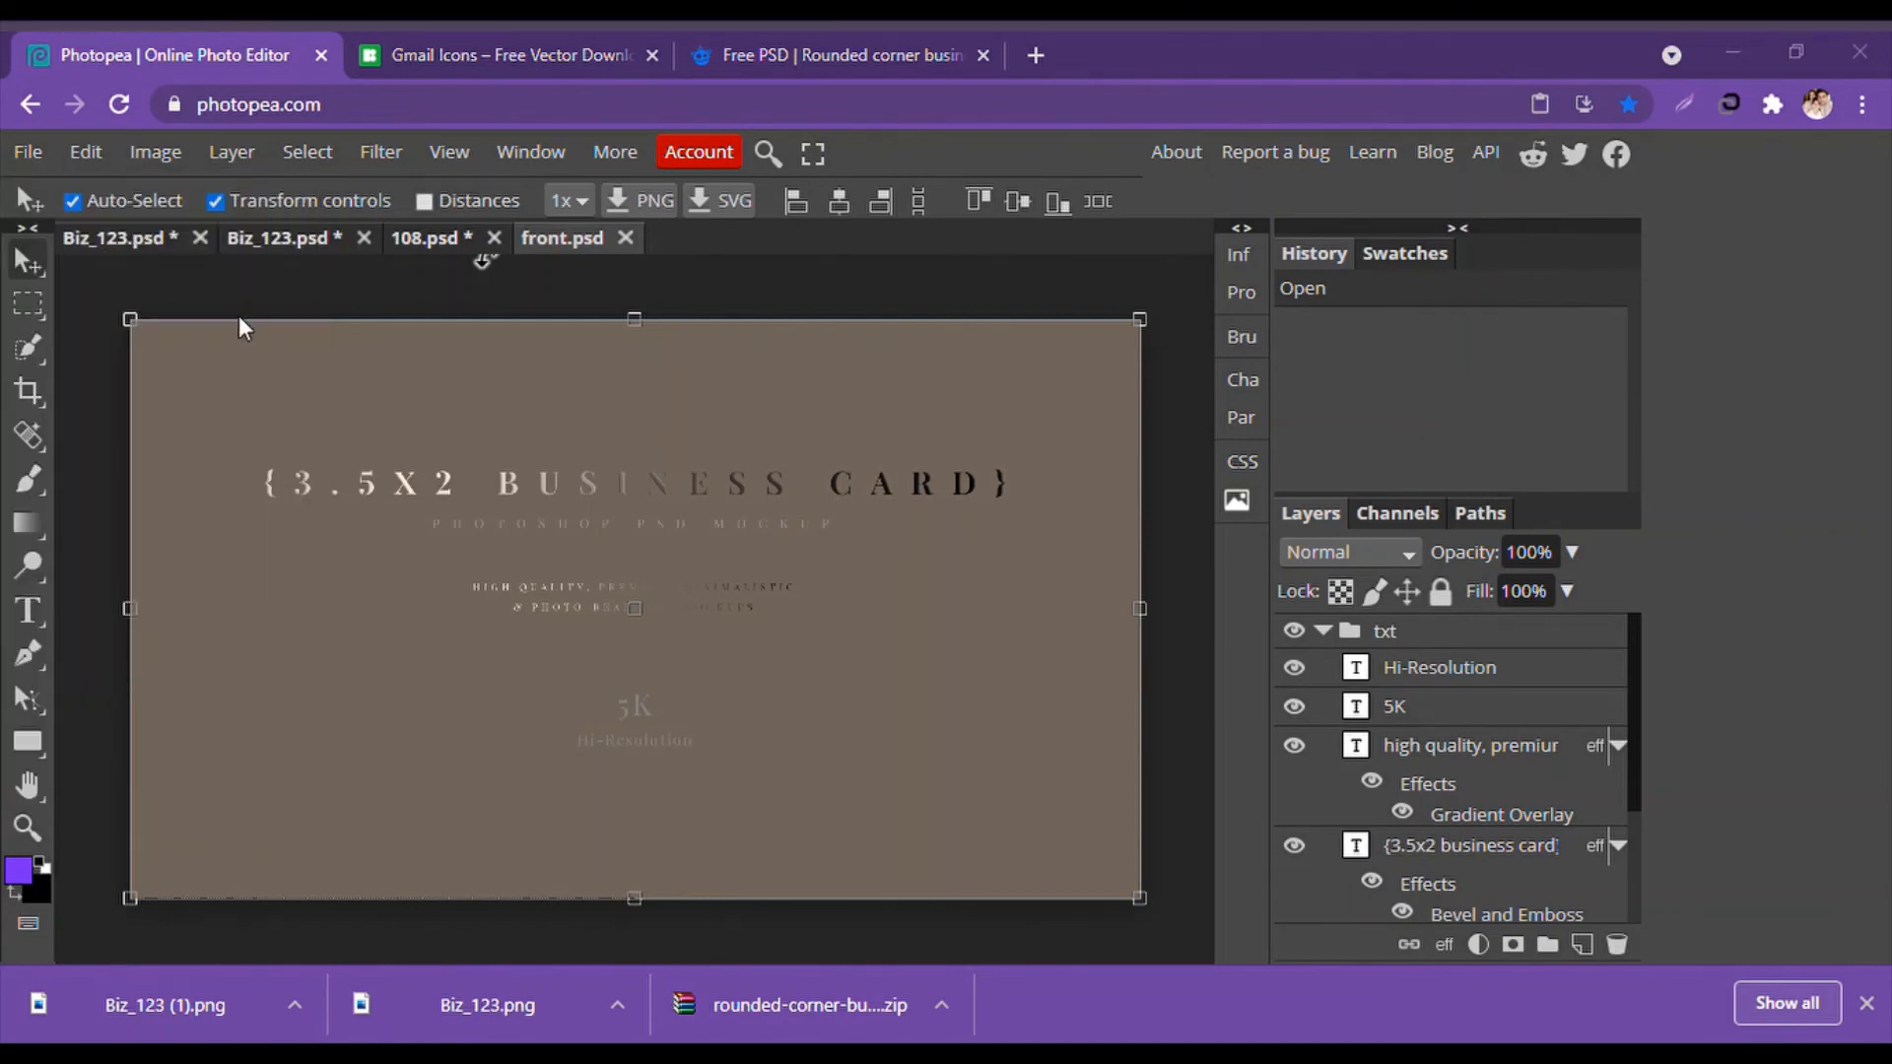
double_click(723, 664)
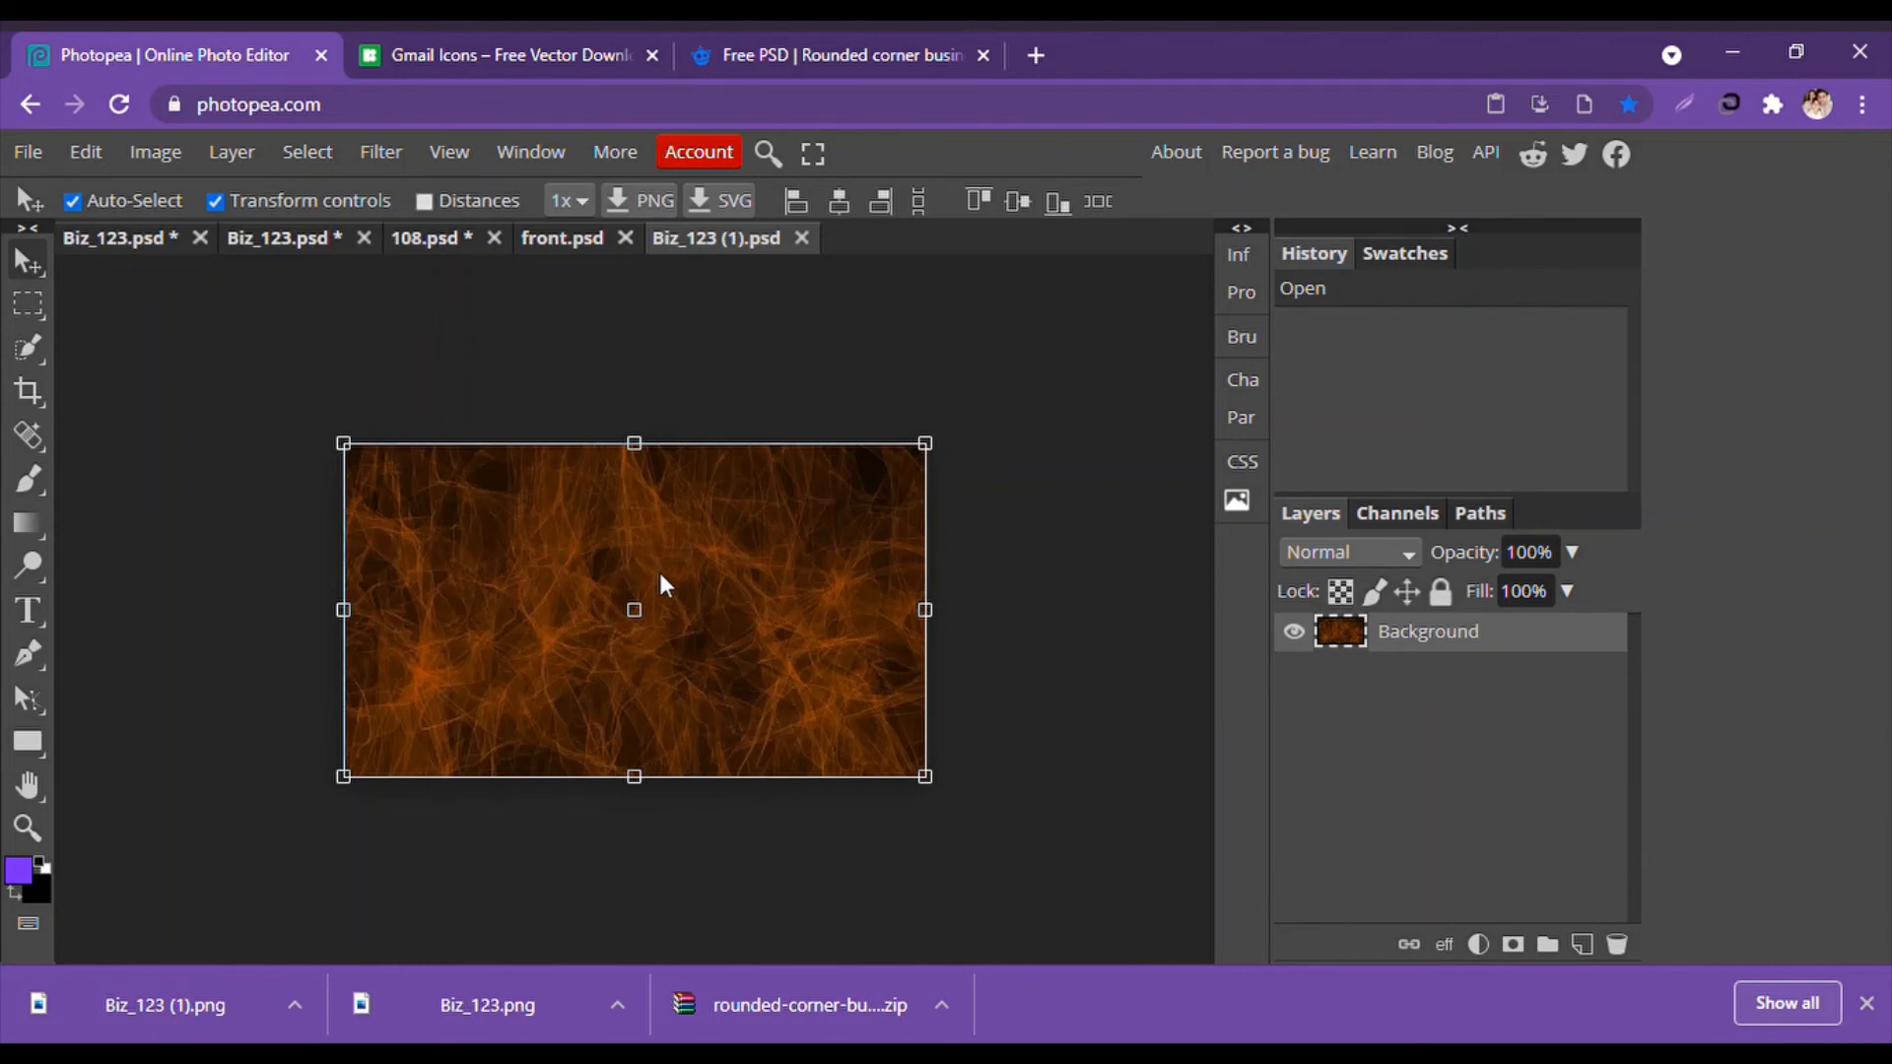
click(548, 239)
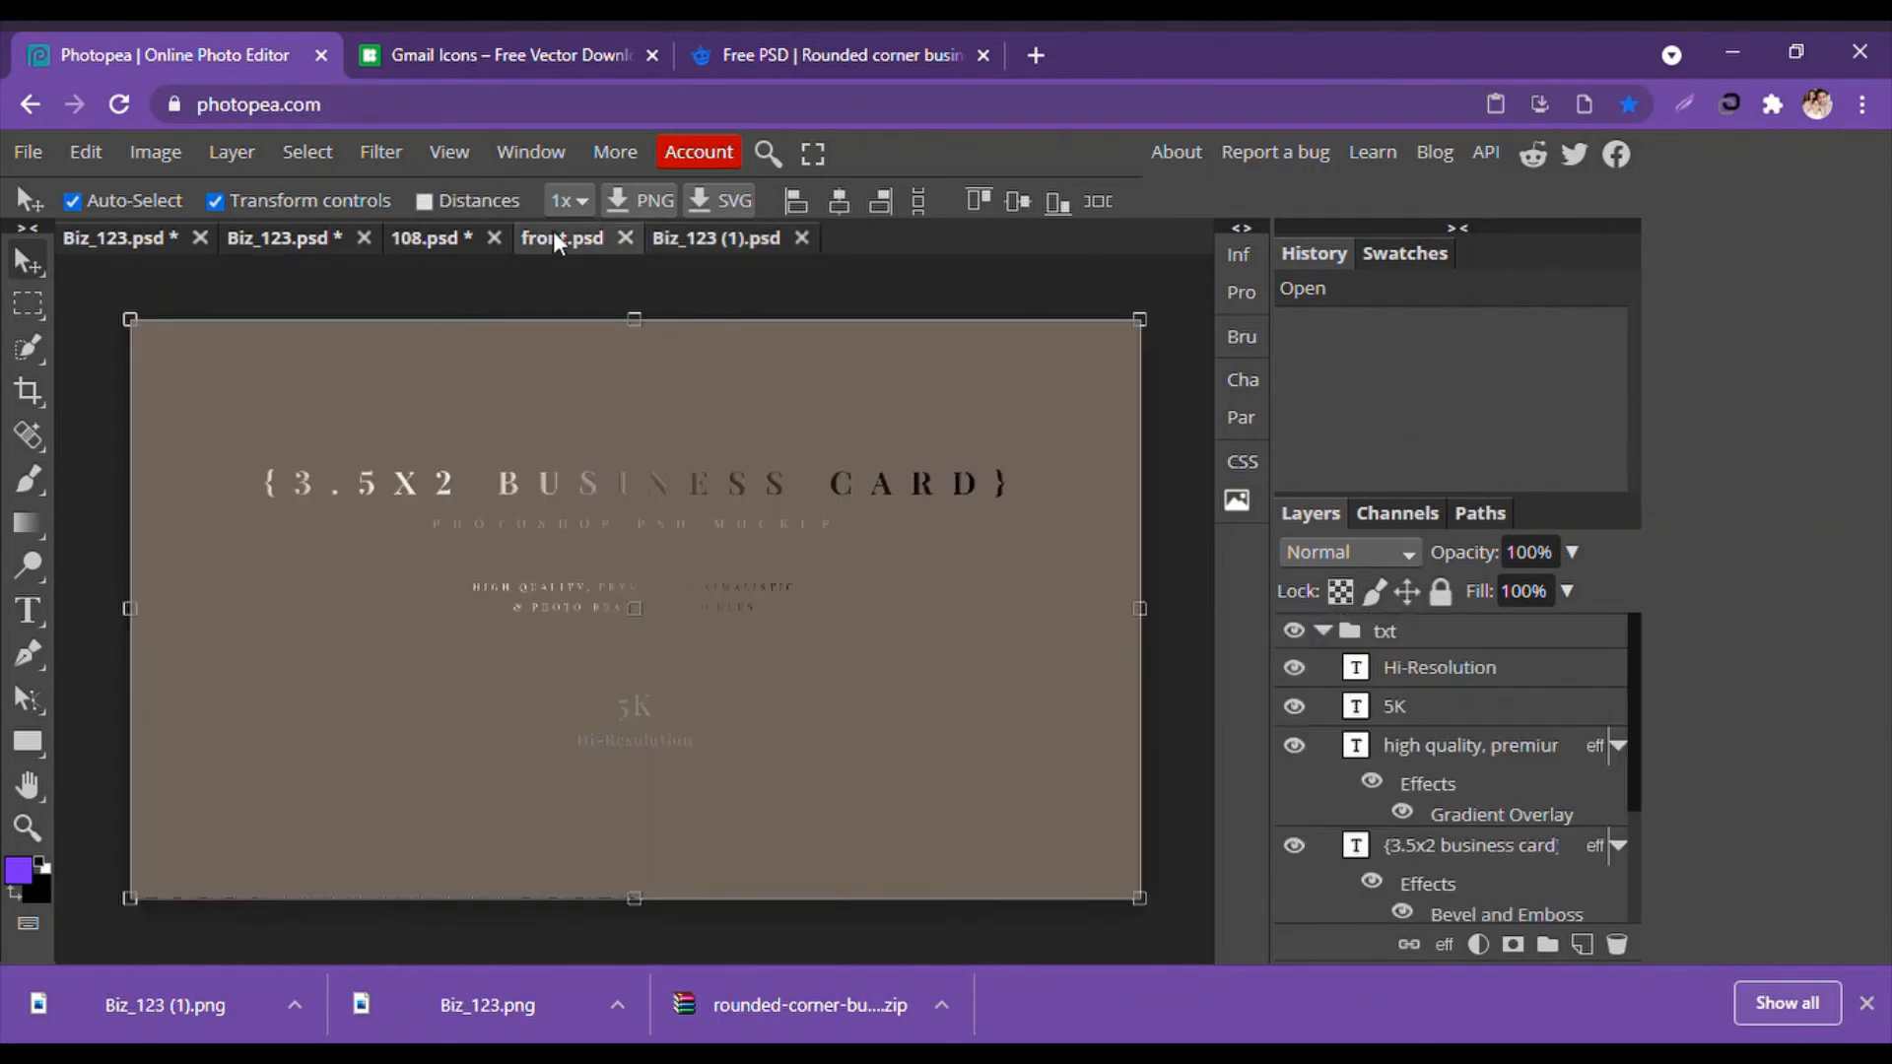
drag(554, 233, 553, 233)
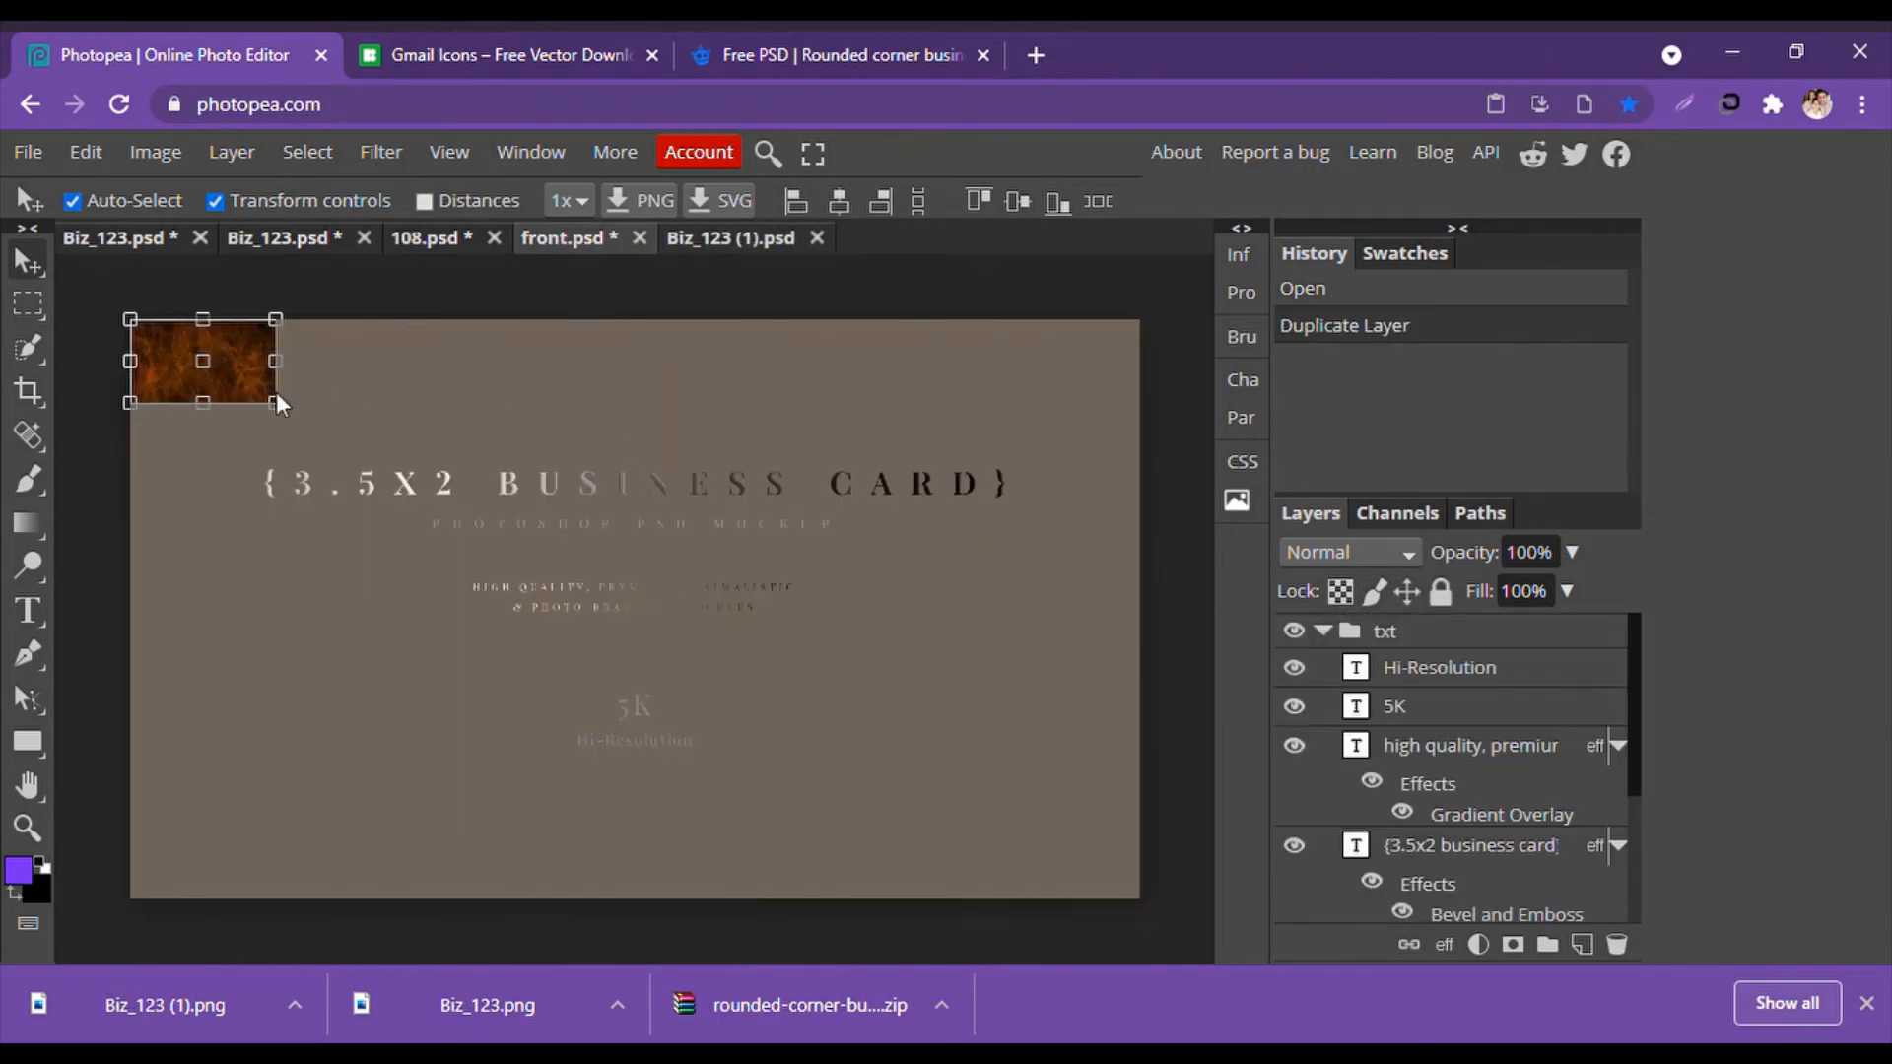
drag(275, 402, 1140, 900)
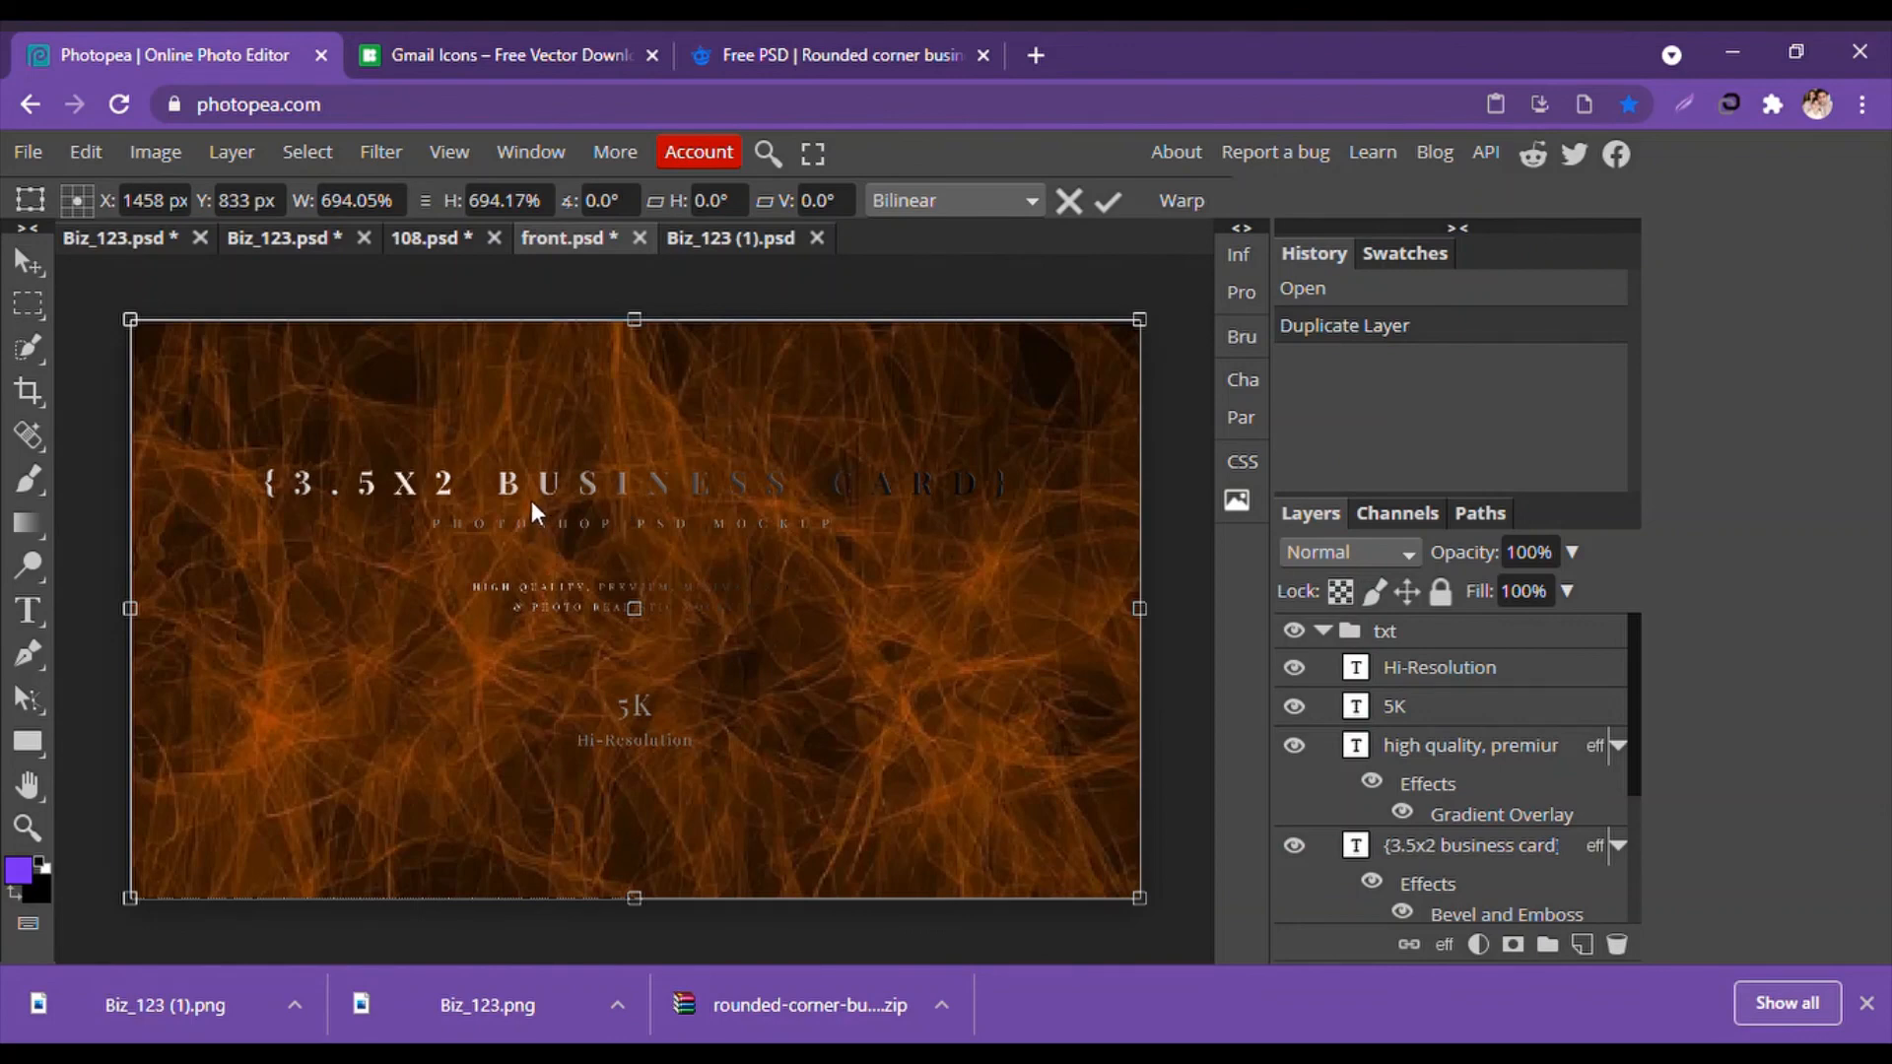
scroll(1447, 796, down, 3)
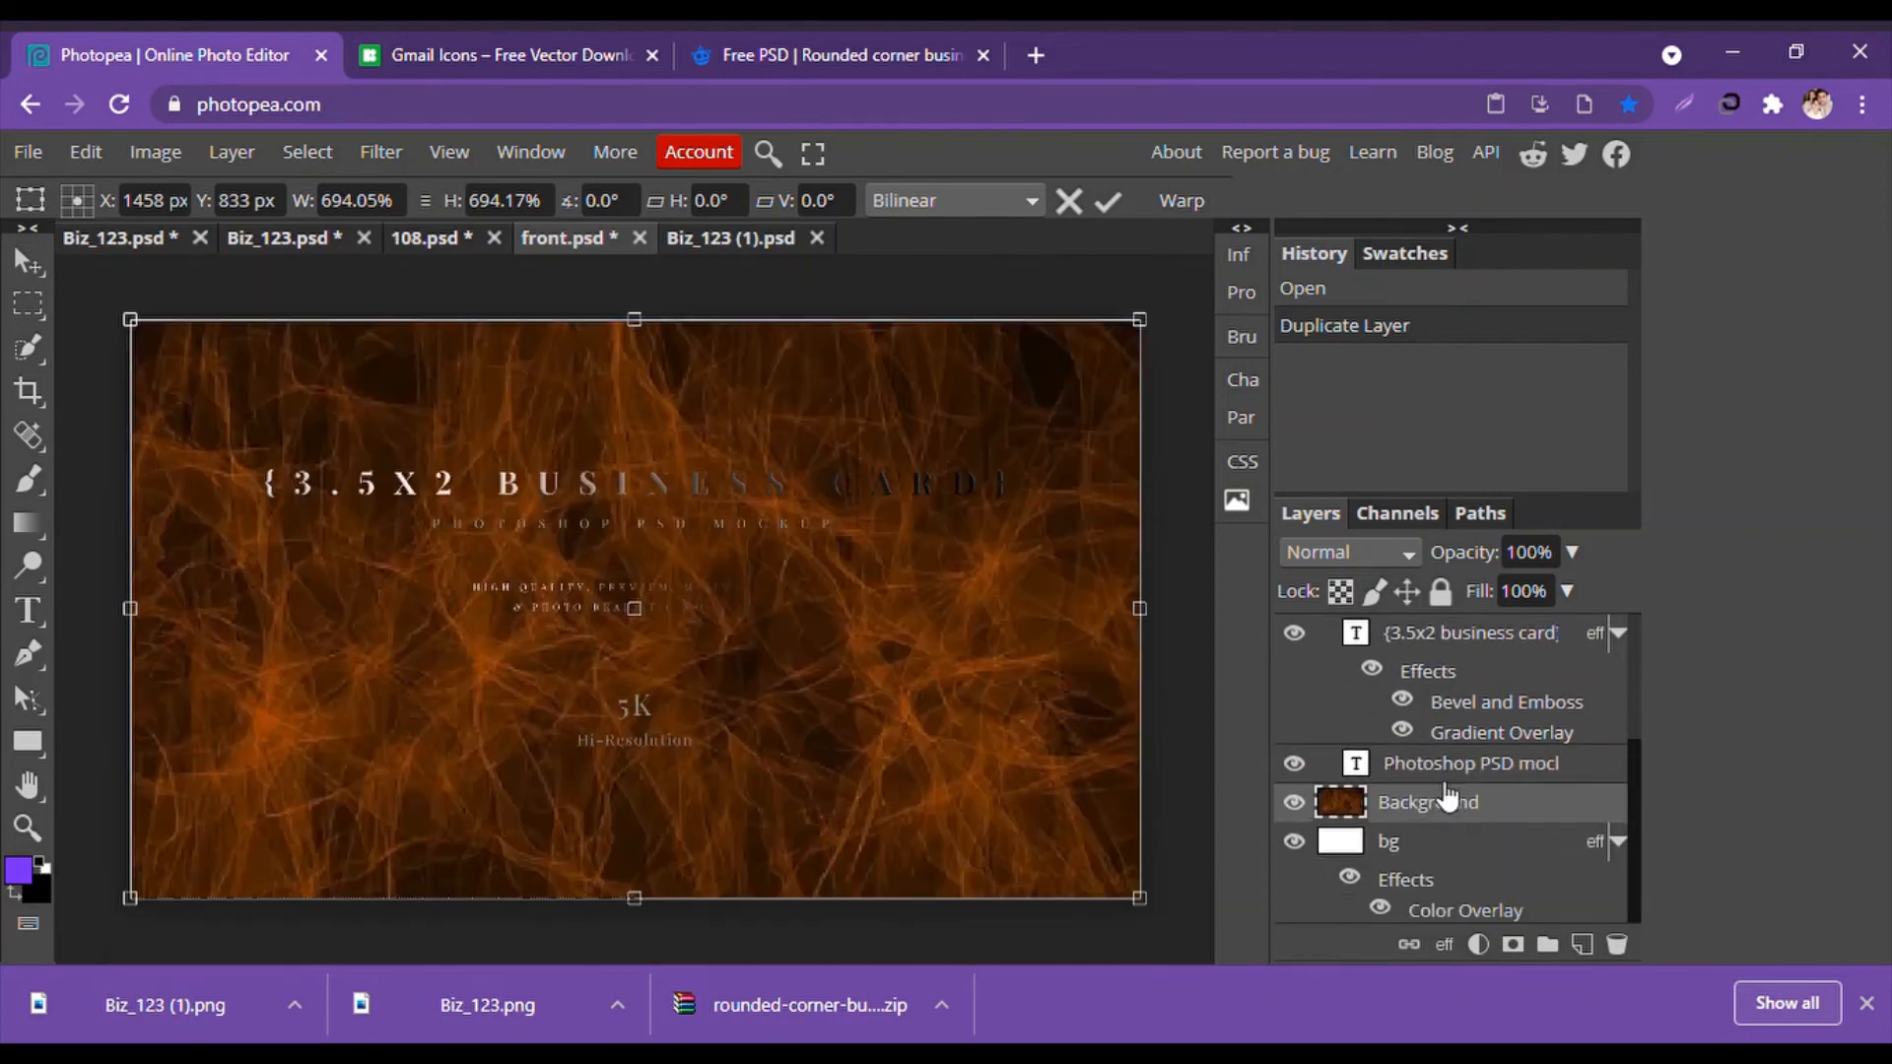
drag(1446, 796, 1427, 659)
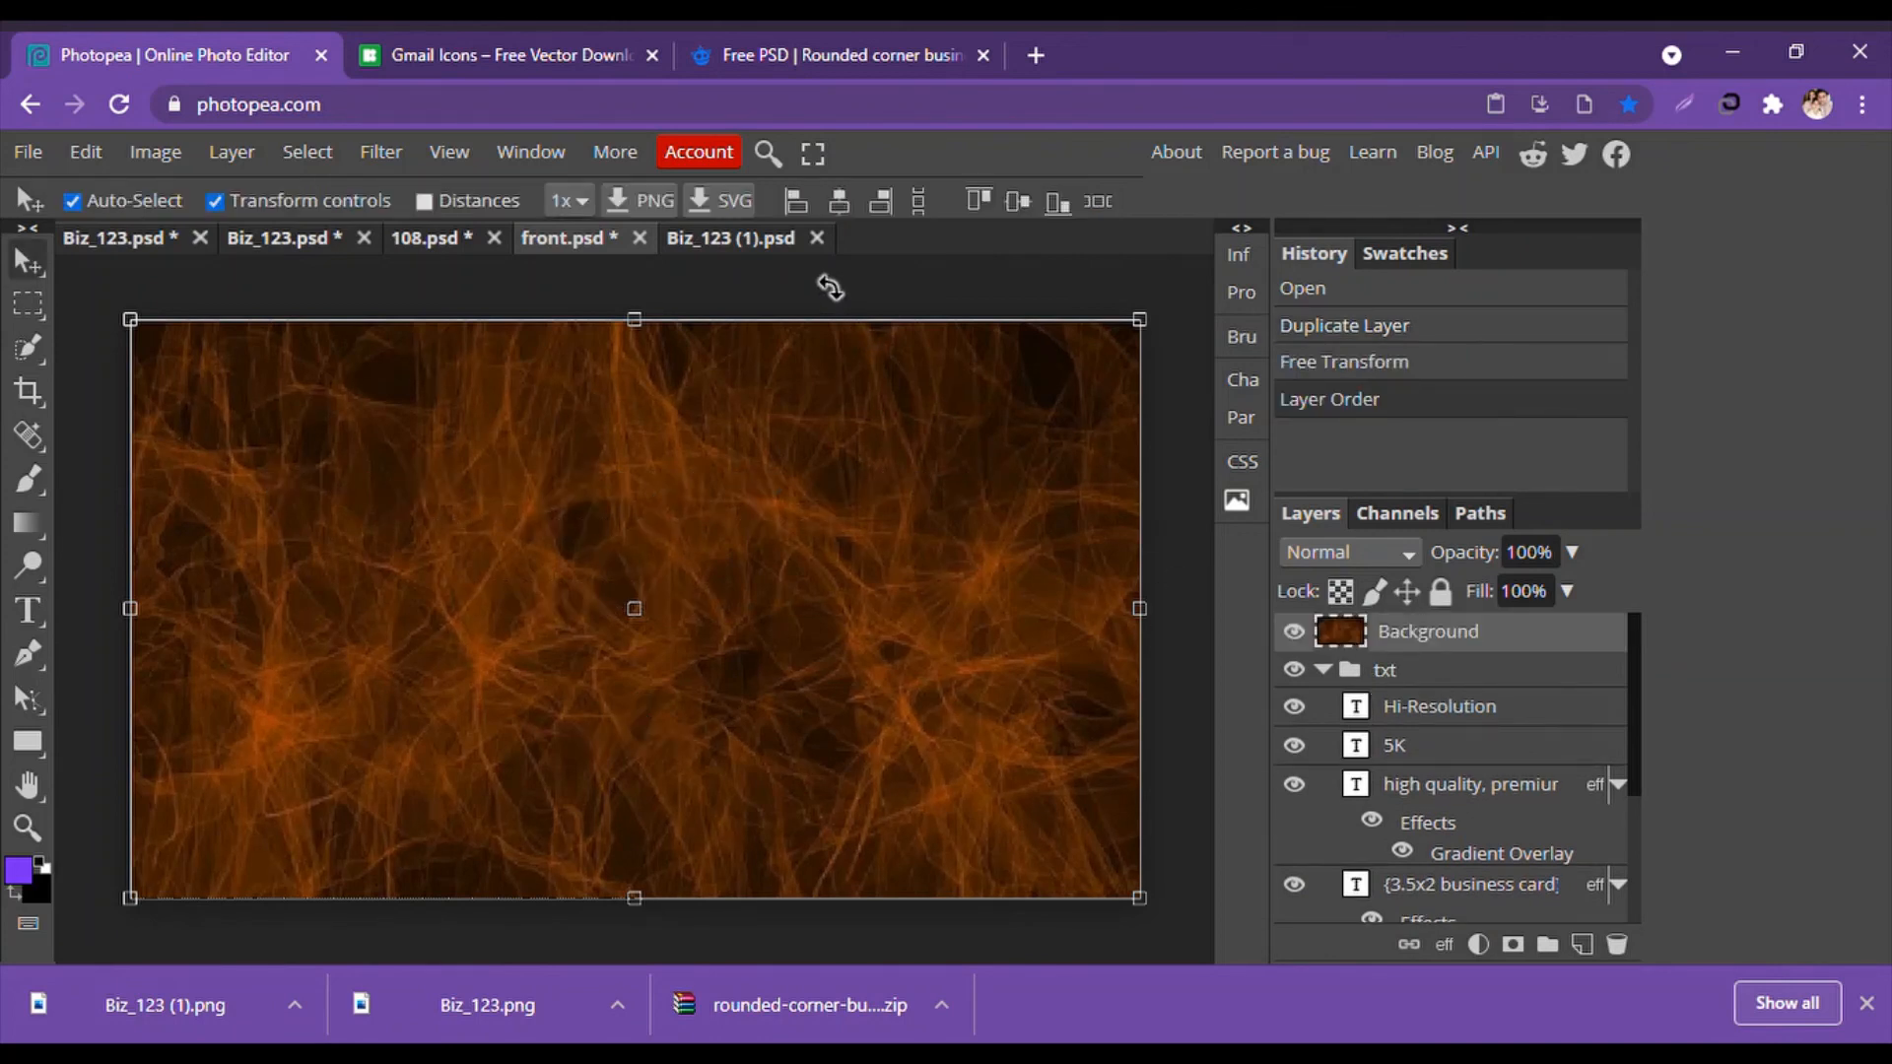
key(ctrl+s)
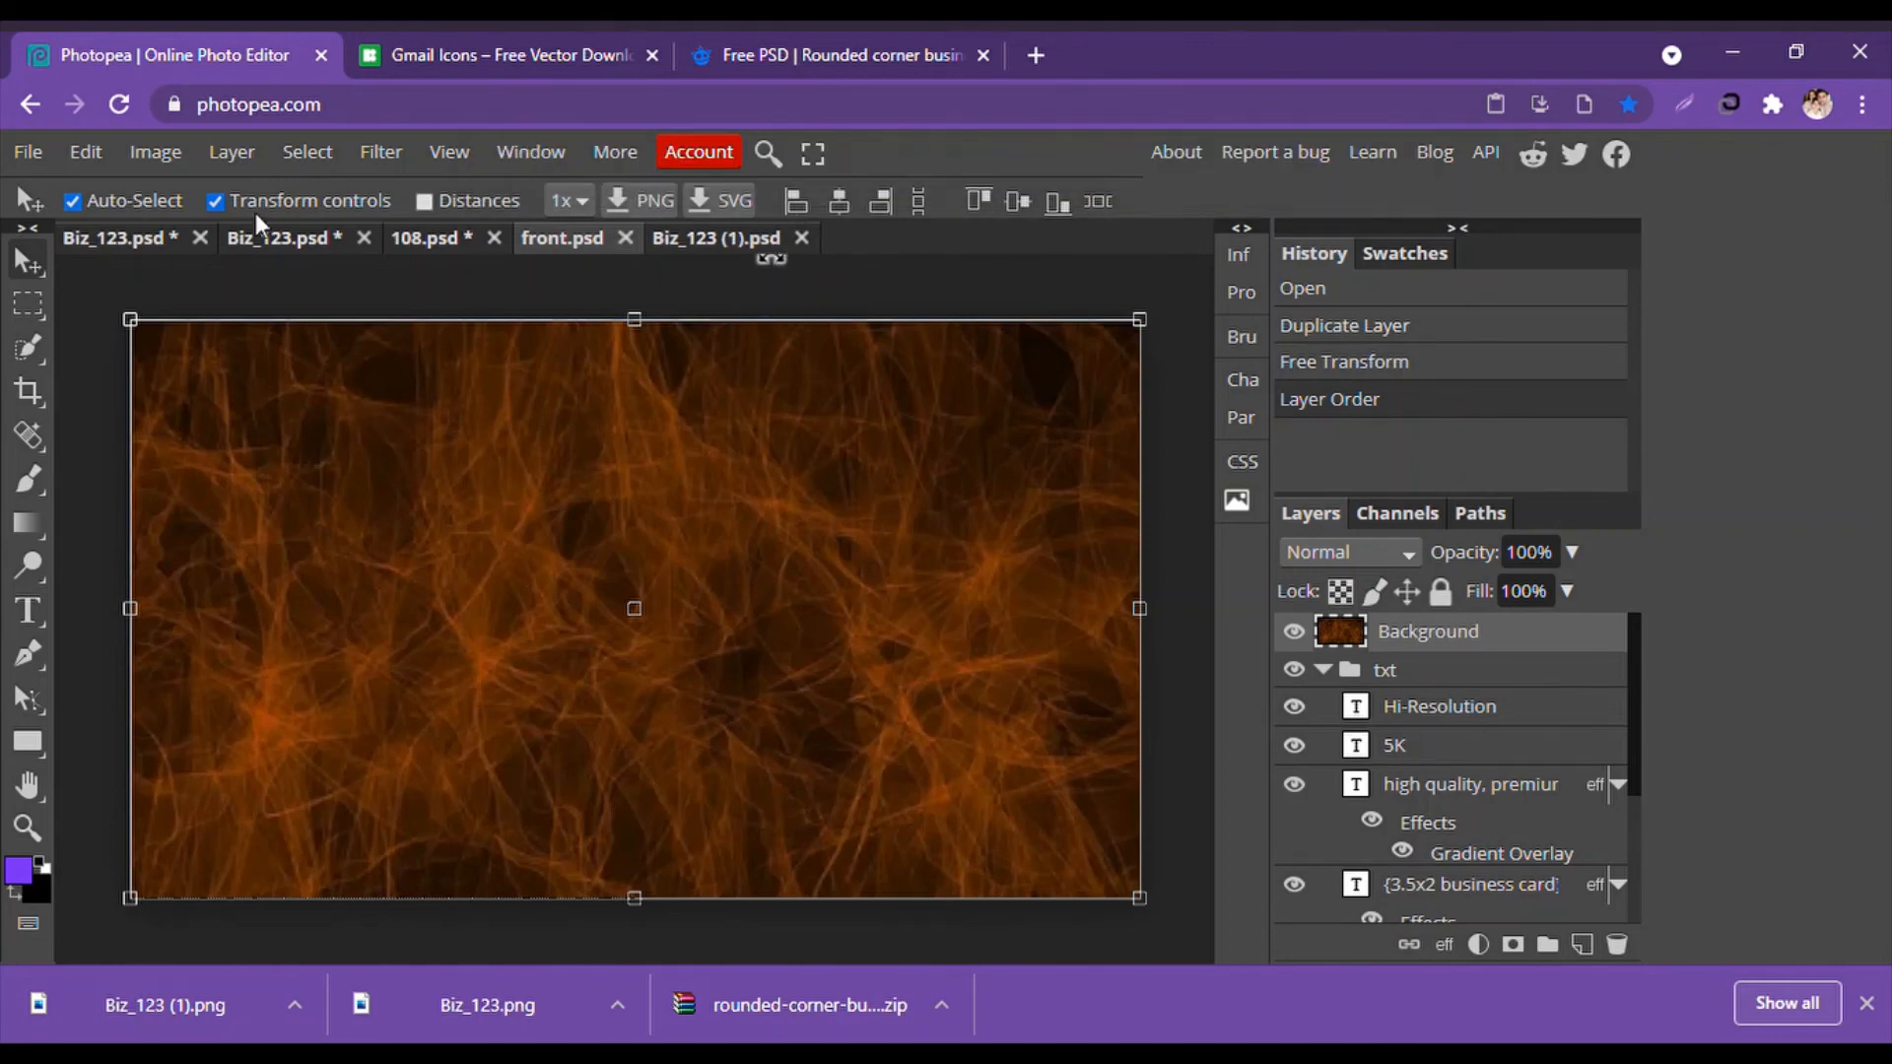
Close the back design and texture documents, dismiss the downloads bar, and deselect in 108.psd.
click(422, 236)
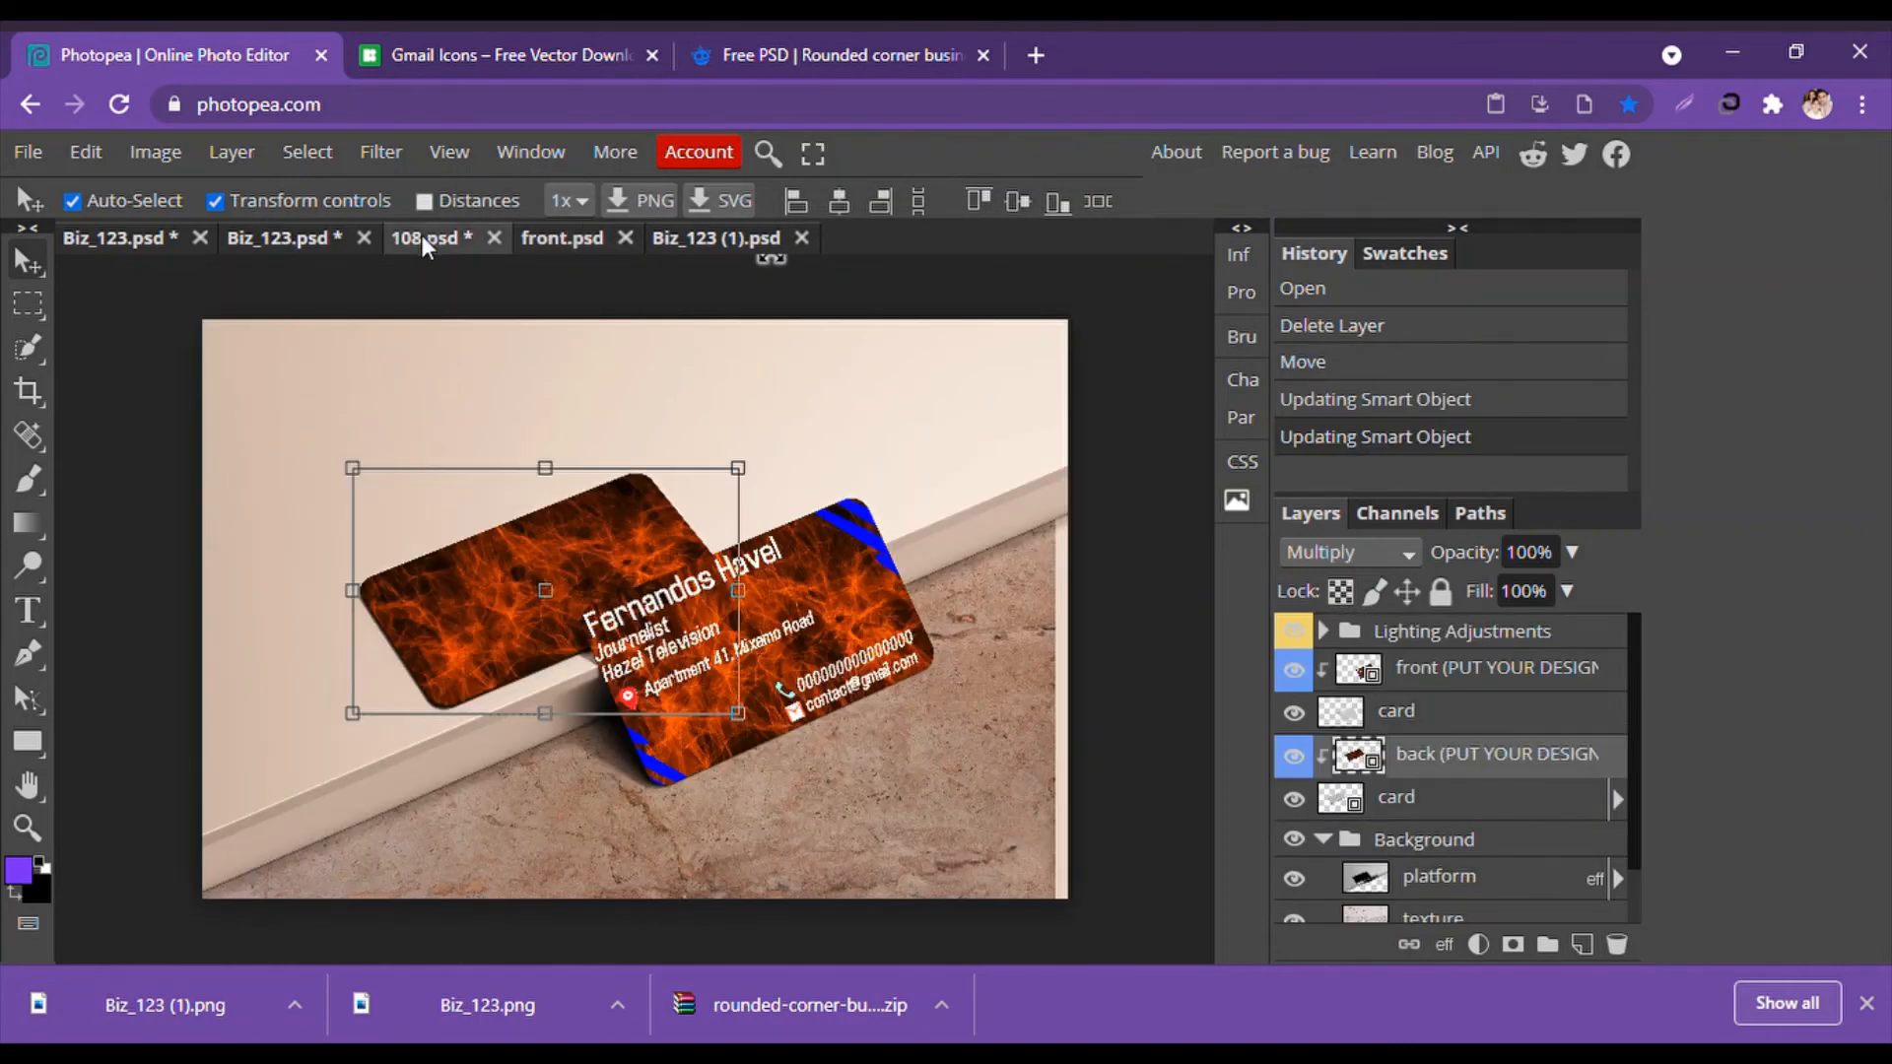
click(625, 239)
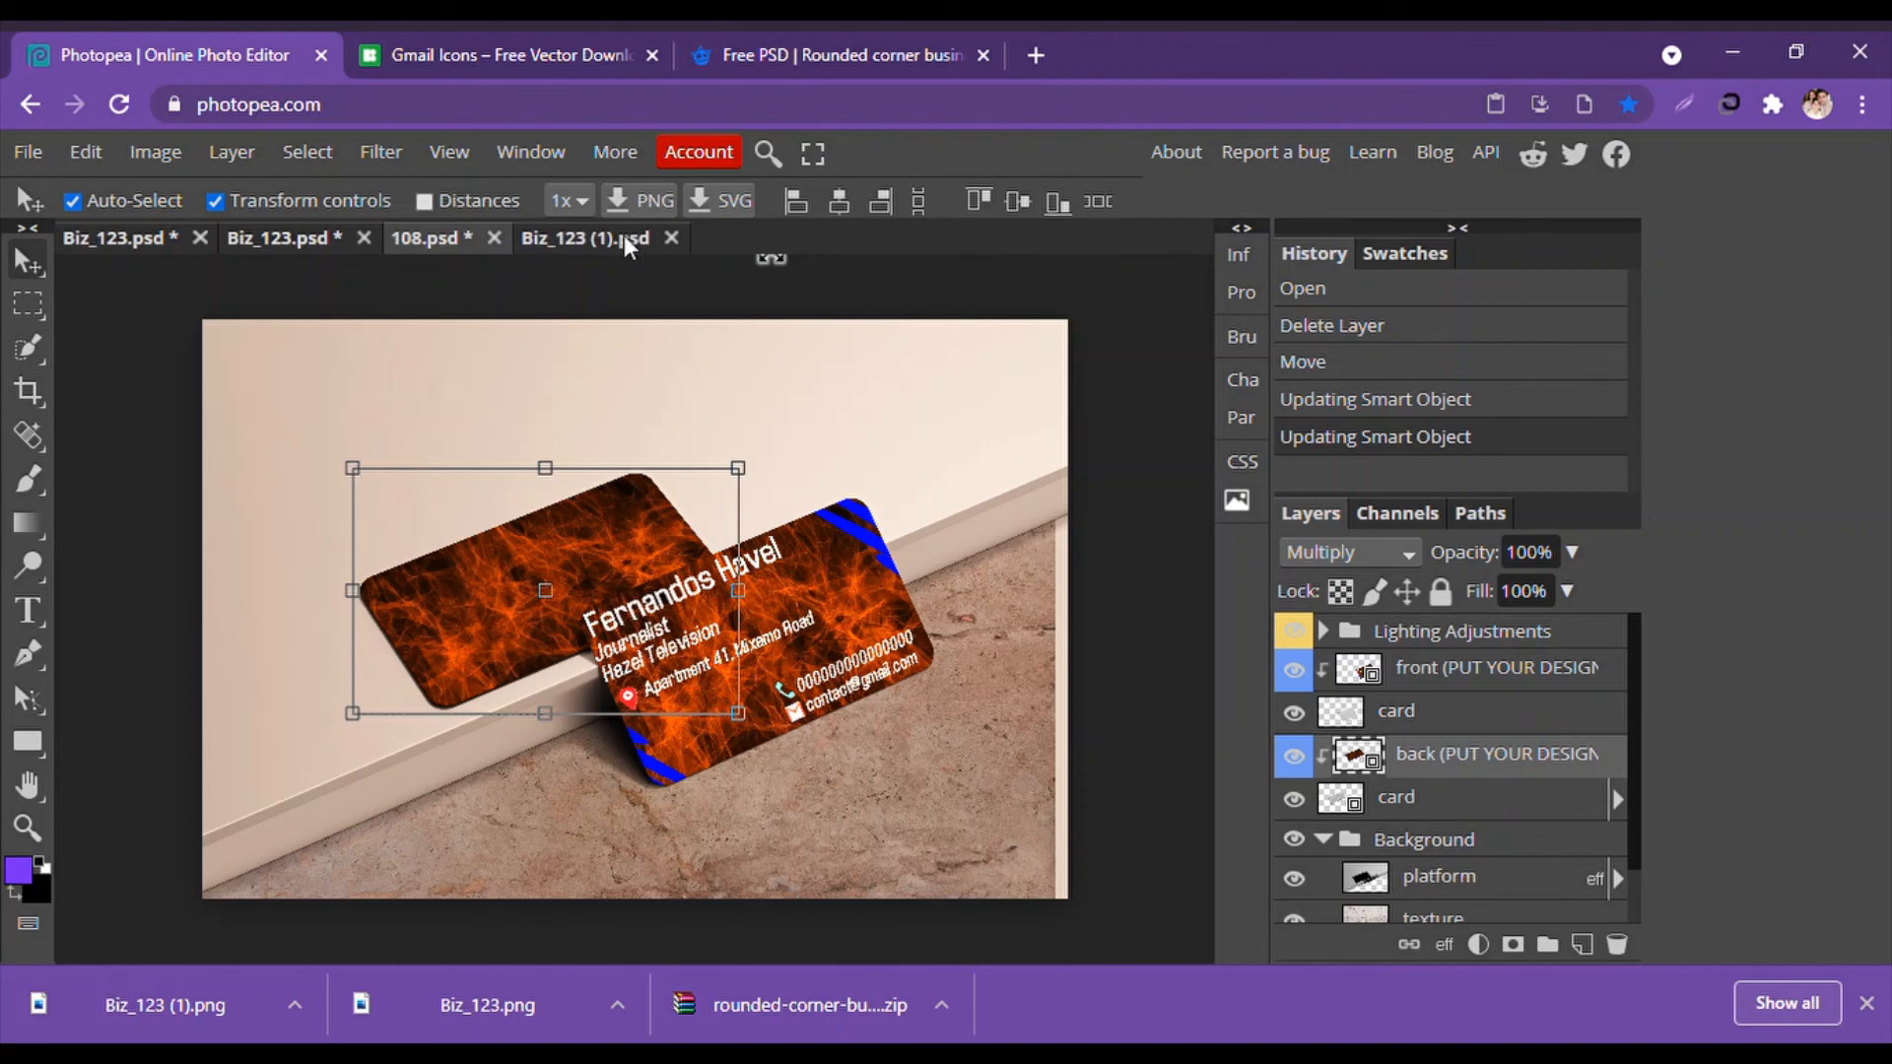
click(671, 238)
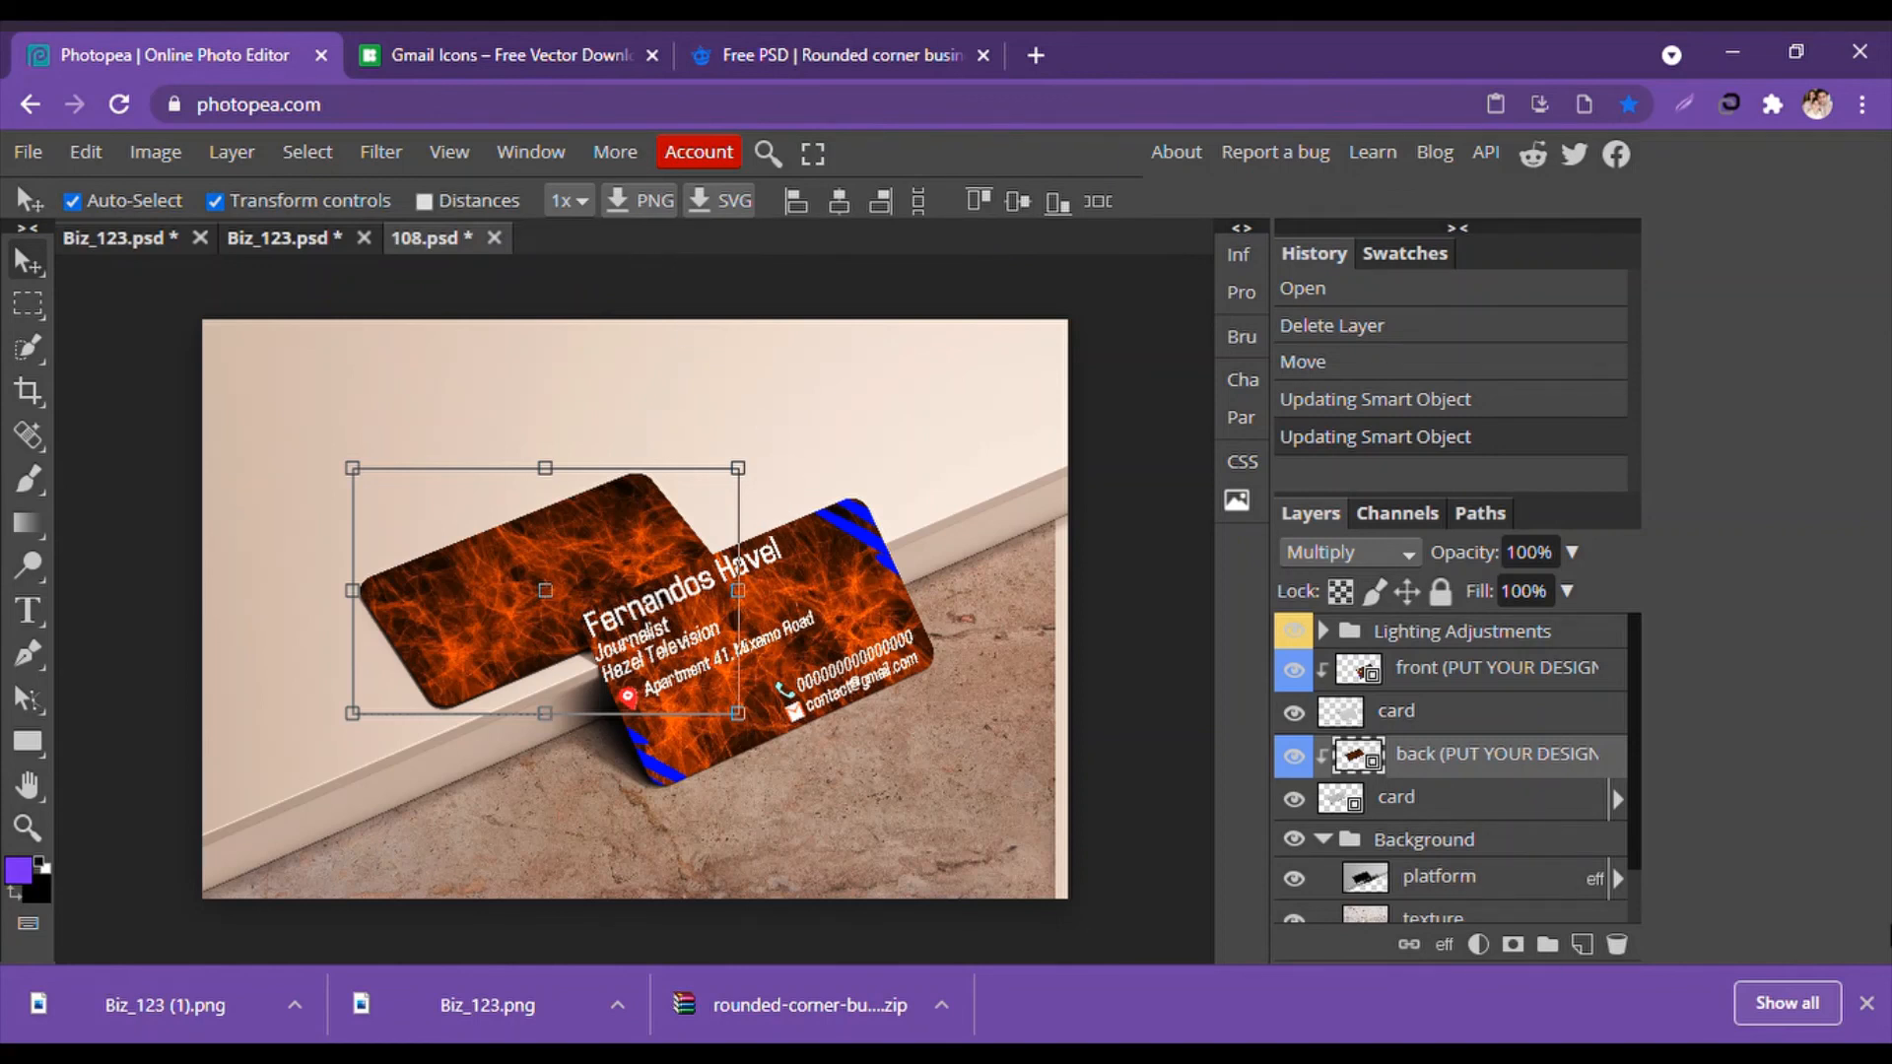
click(1865, 1003)
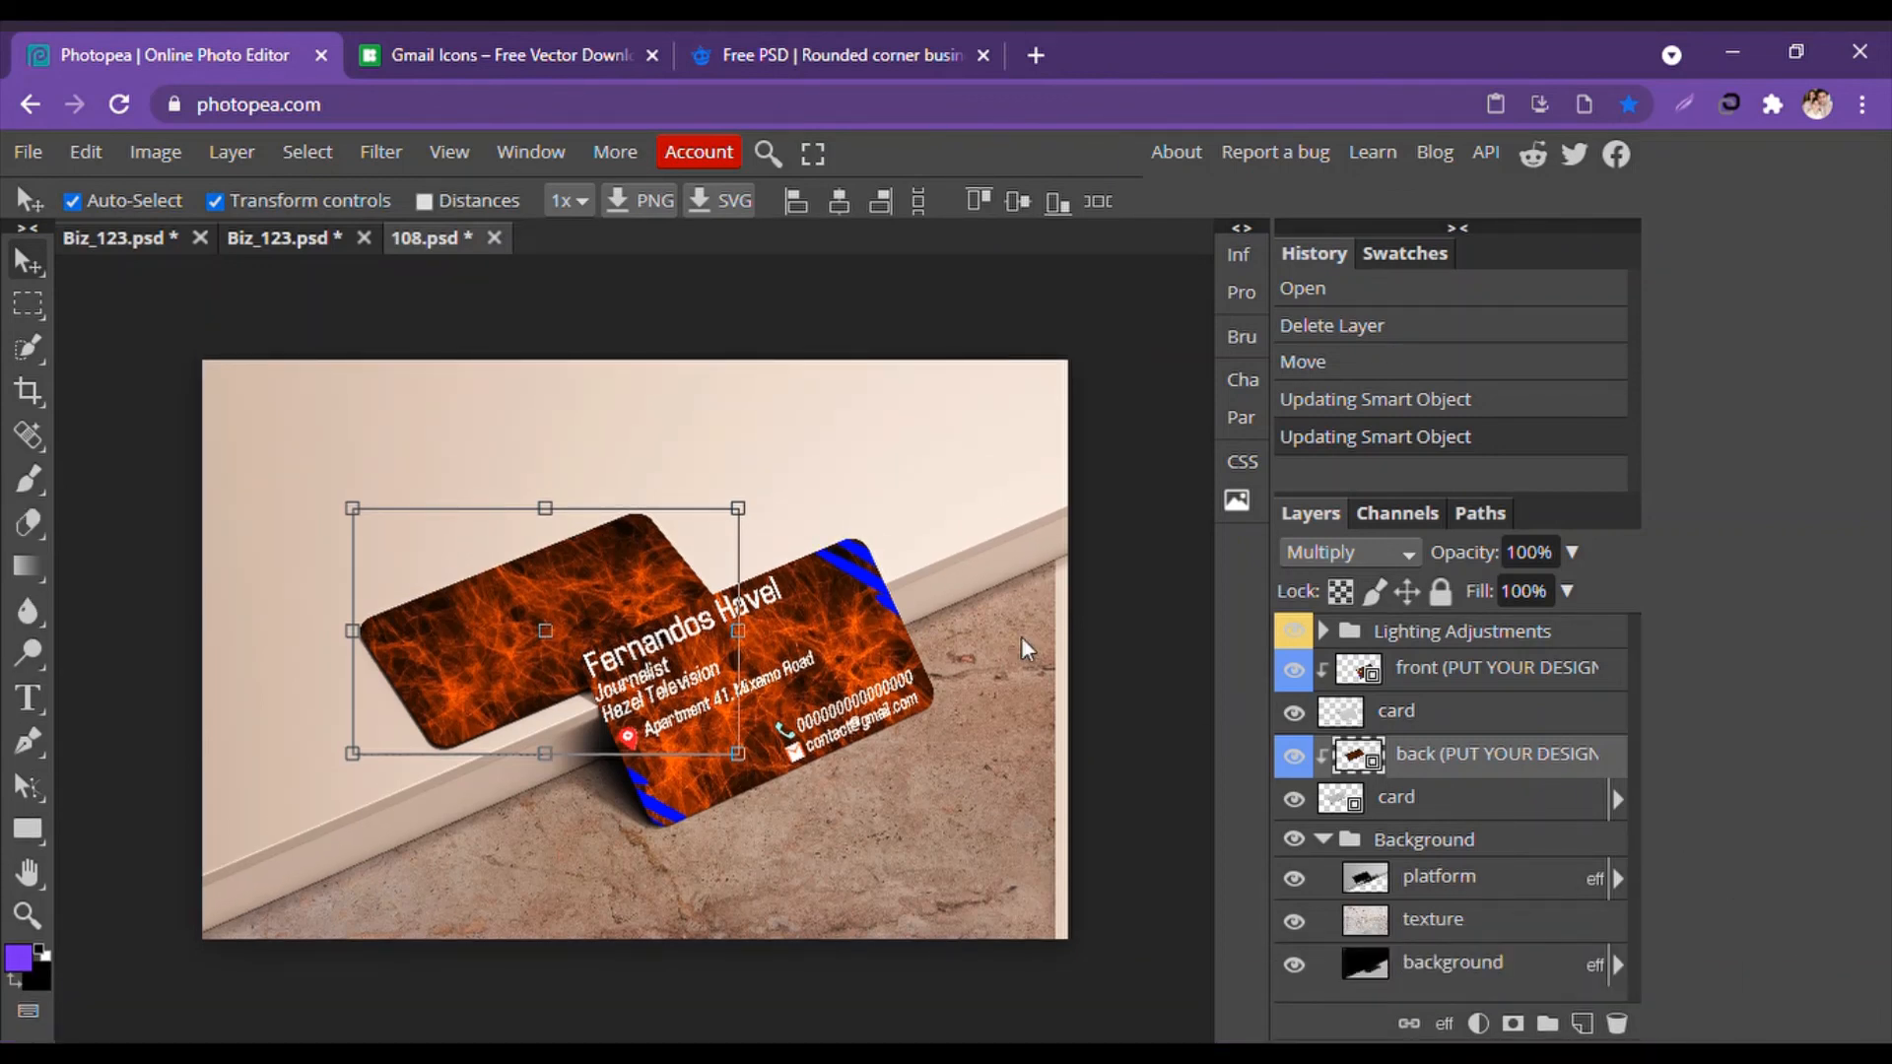
click(118, 291)
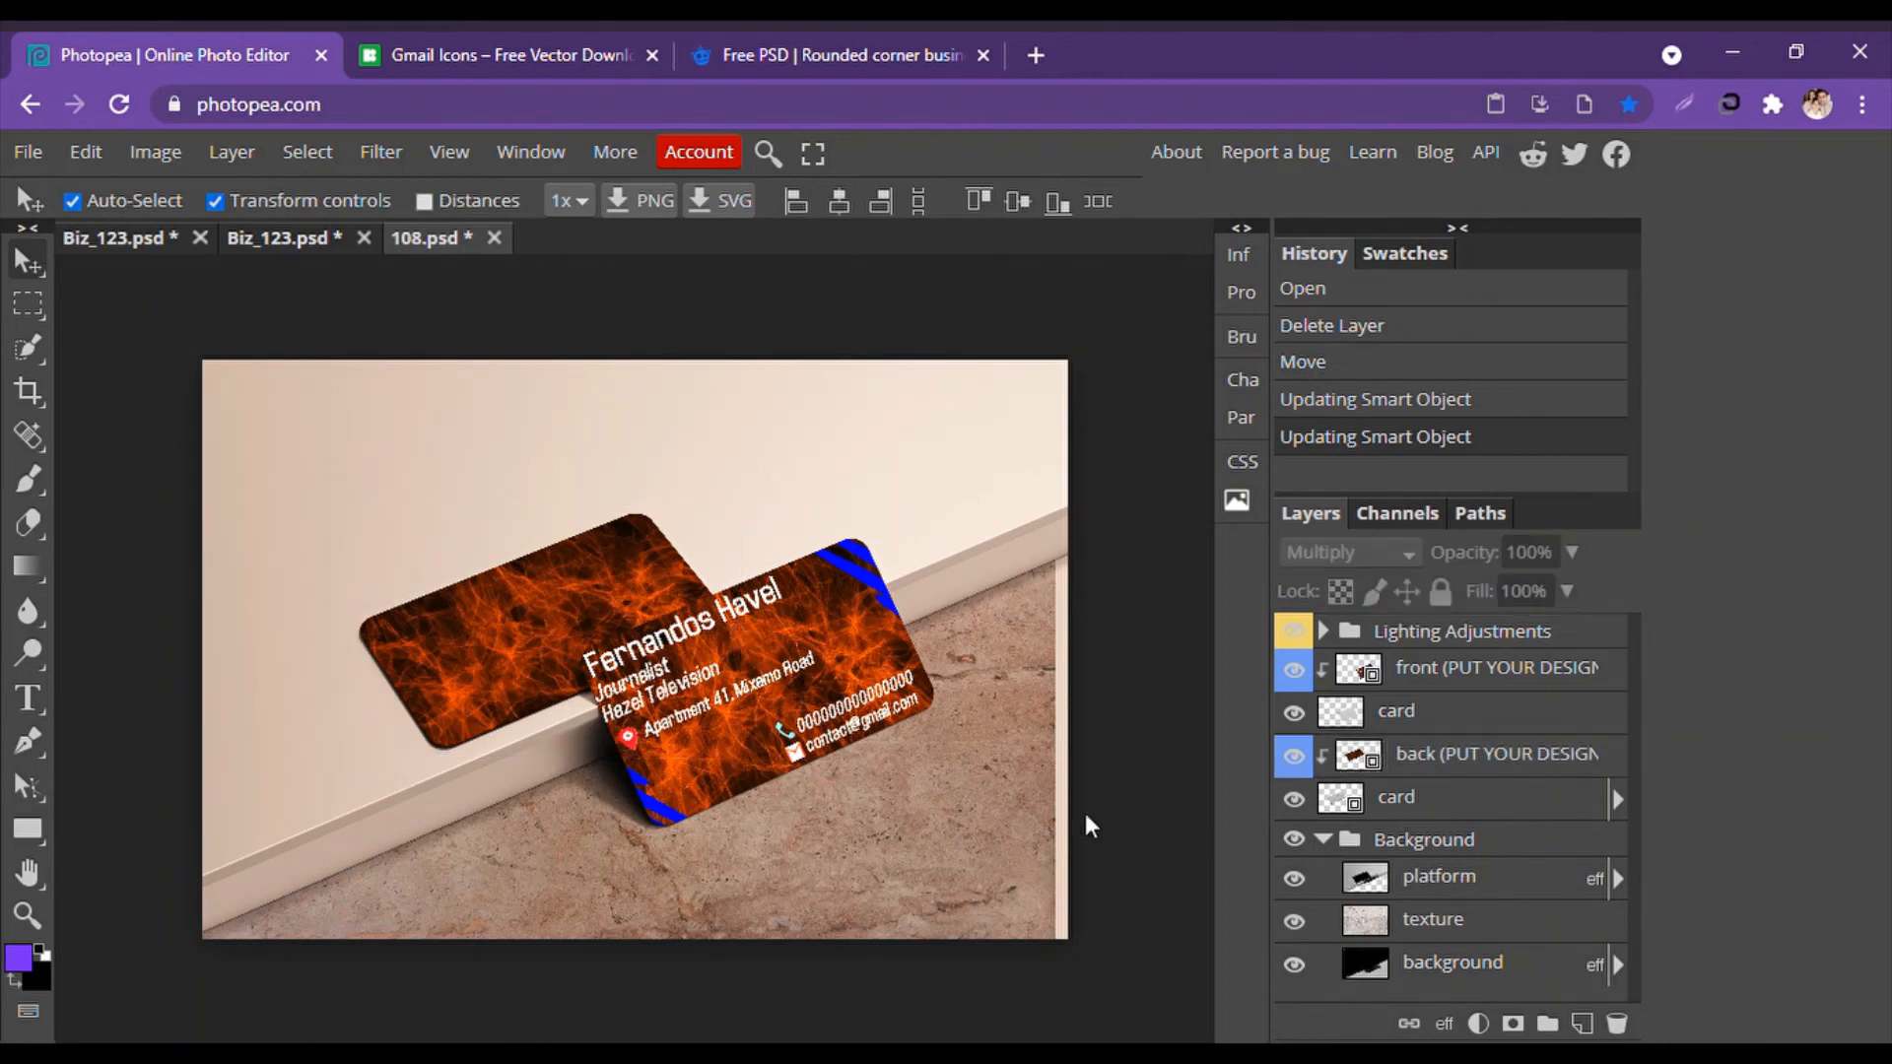